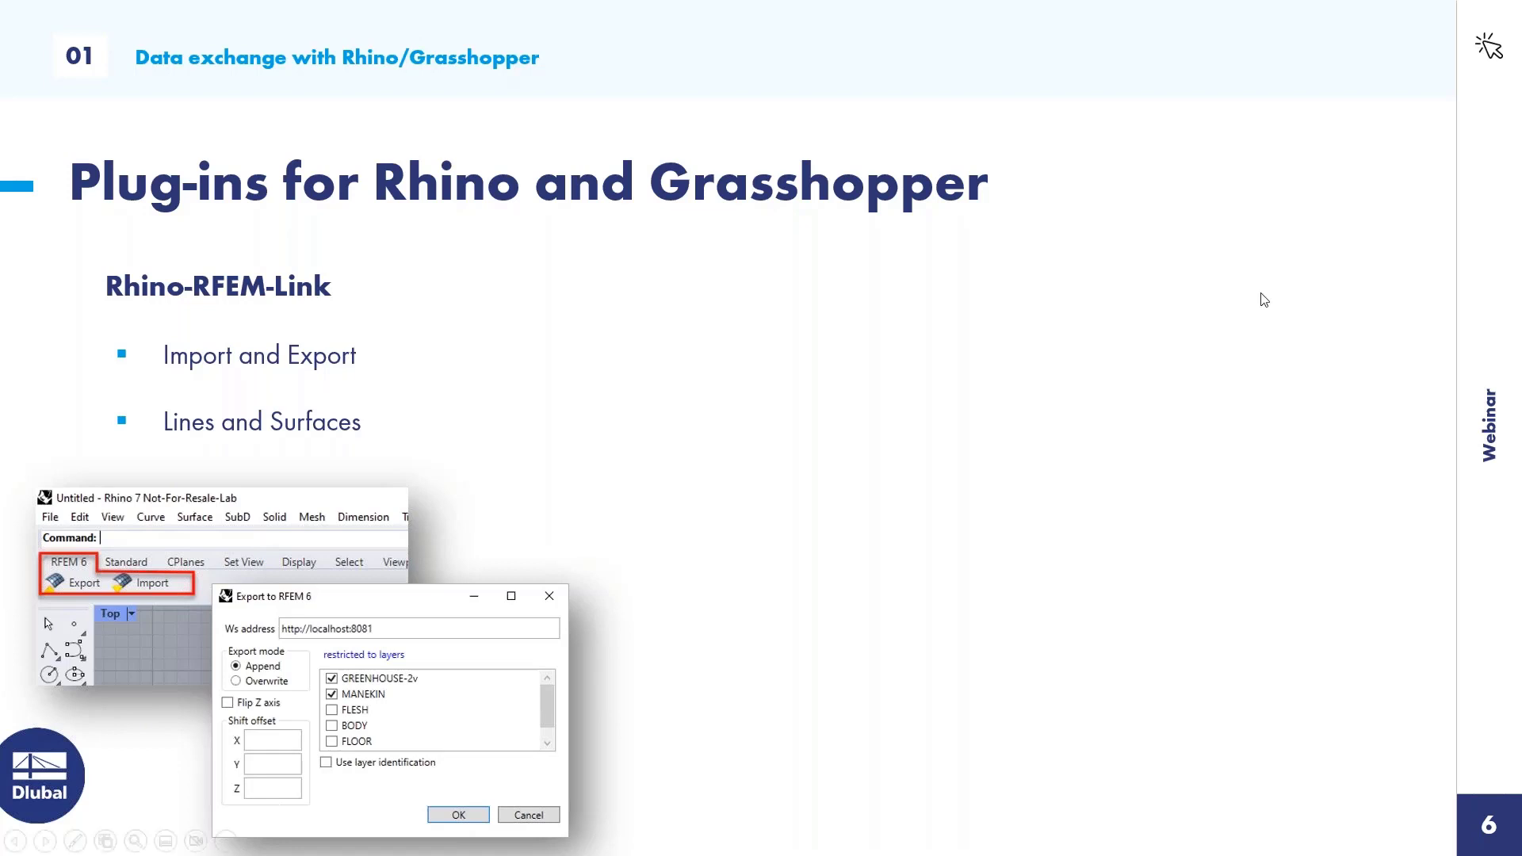
Switch from the presentation to Rhino and bring up RFEM beside it.
{"action": "key", "text": "alt+Tab"}
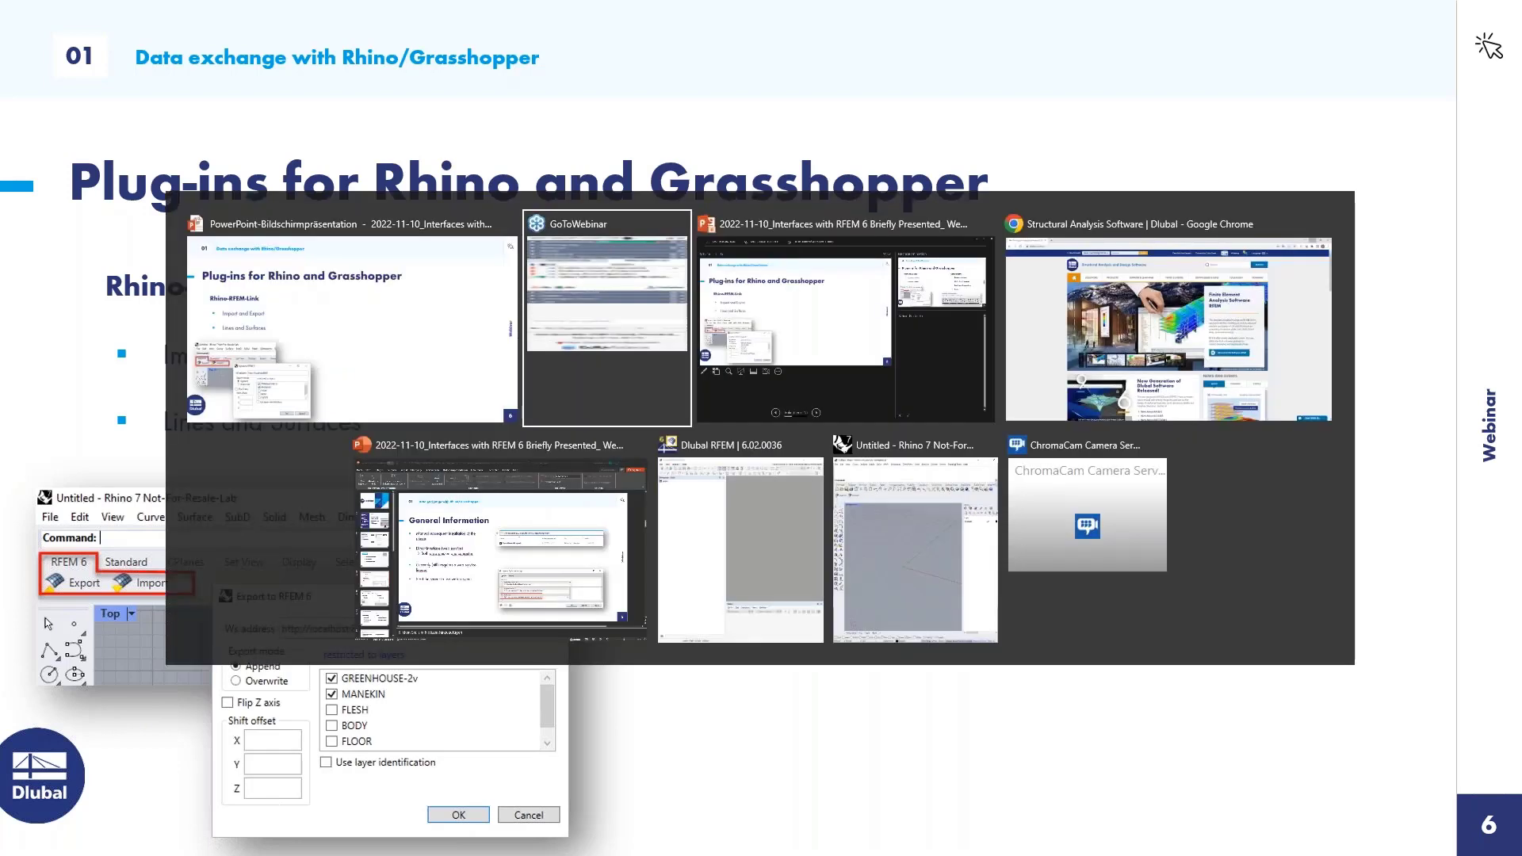
{"action": "left_click", "coordinate": [917, 550]}
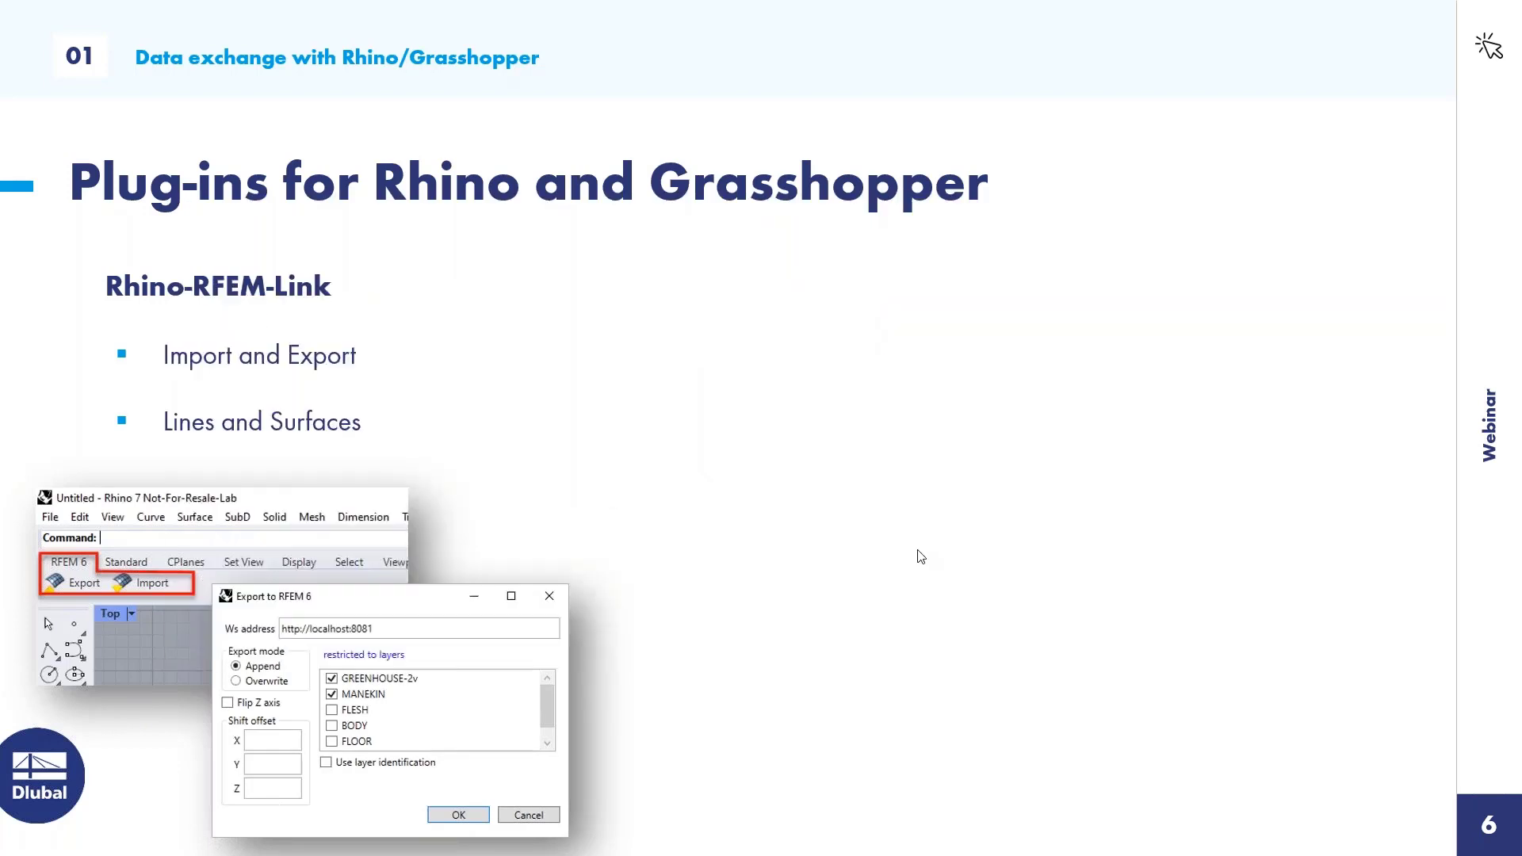
{"action": "key", "text": "alt+Tab"}
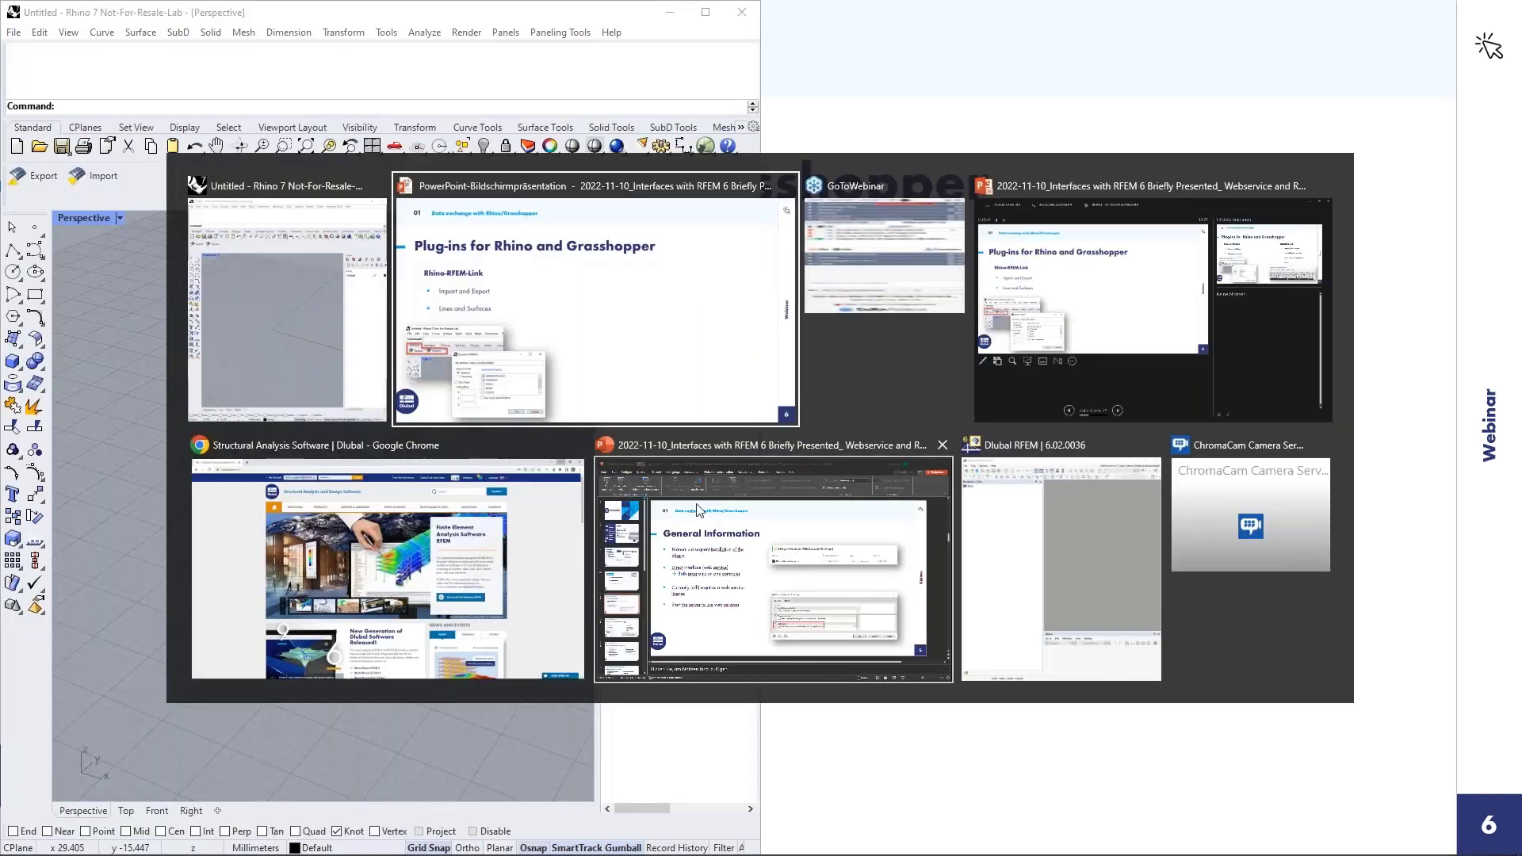
{"action": "left_click", "coordinate": [1013, 529]}
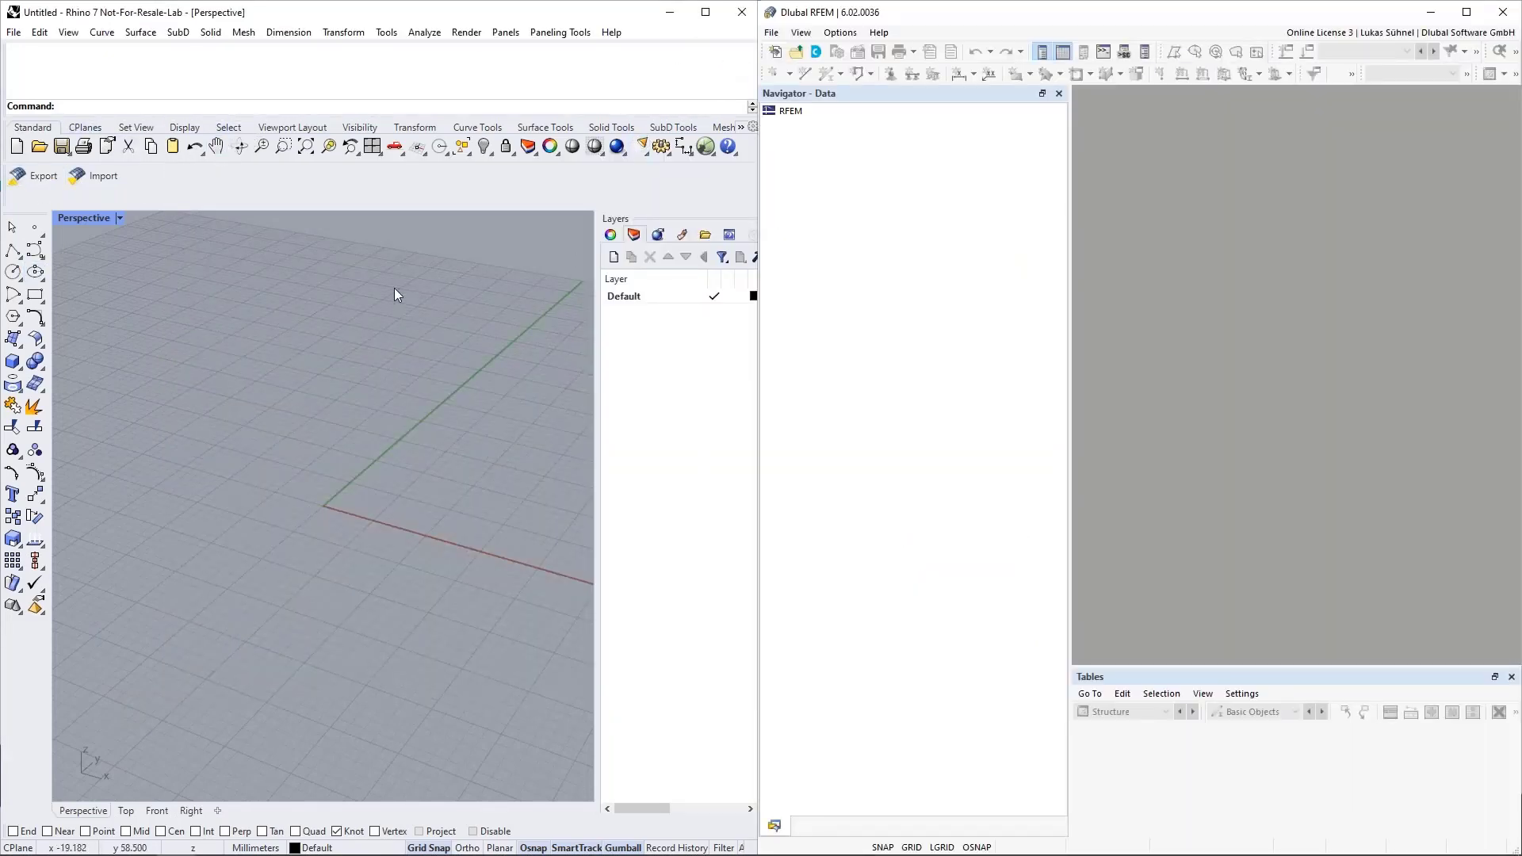
Open the recent file FF-Roof.3dm in Rhino and view the whole roof in perspective.
{"action": "left_click", "coordinate": [14, 33]}
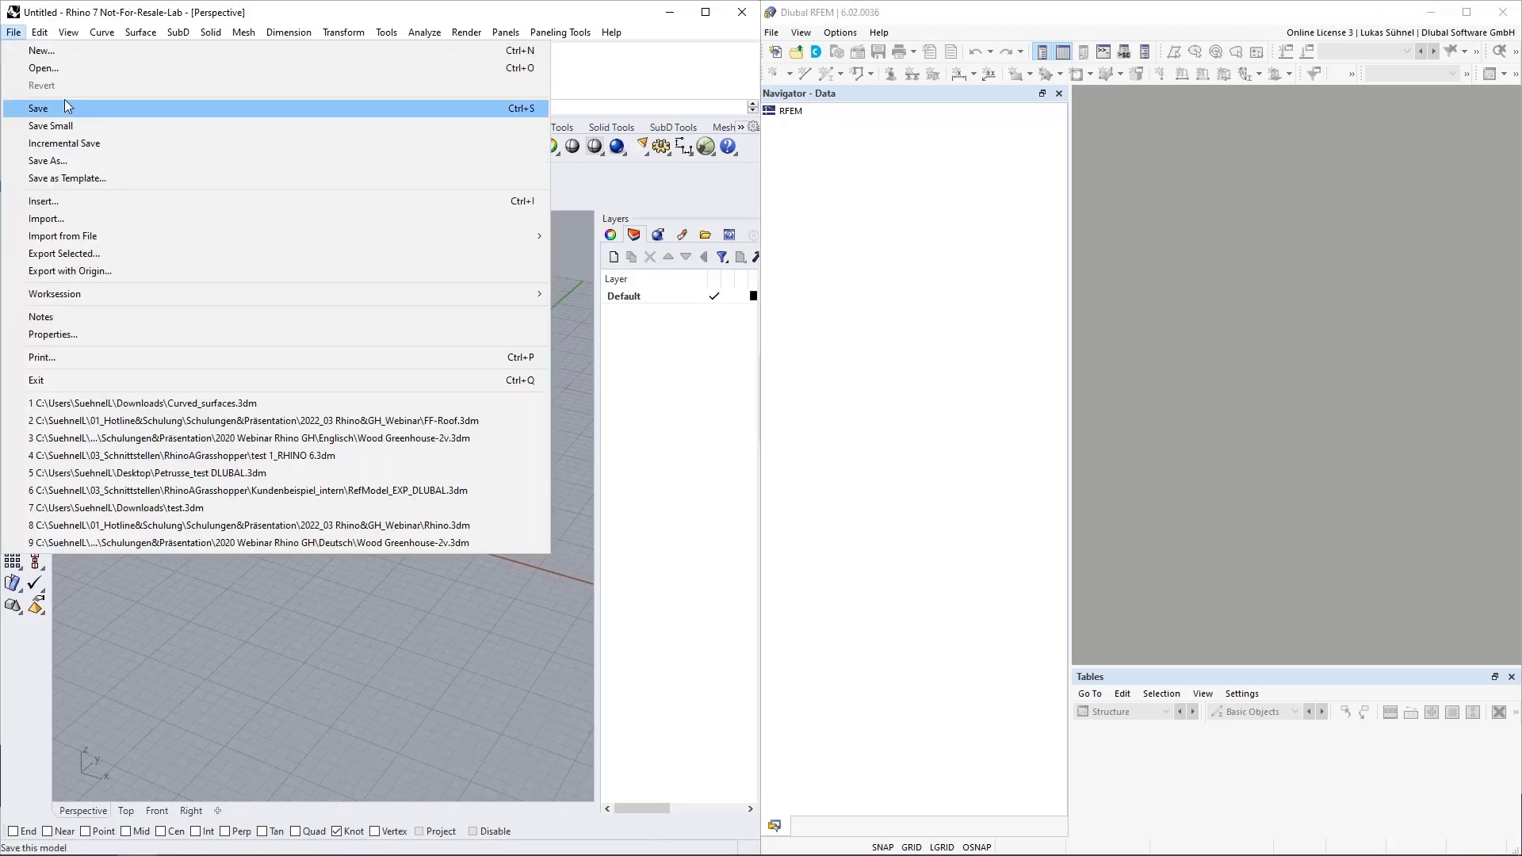
{"action": "left_click", "coordinate": [153, 423]}
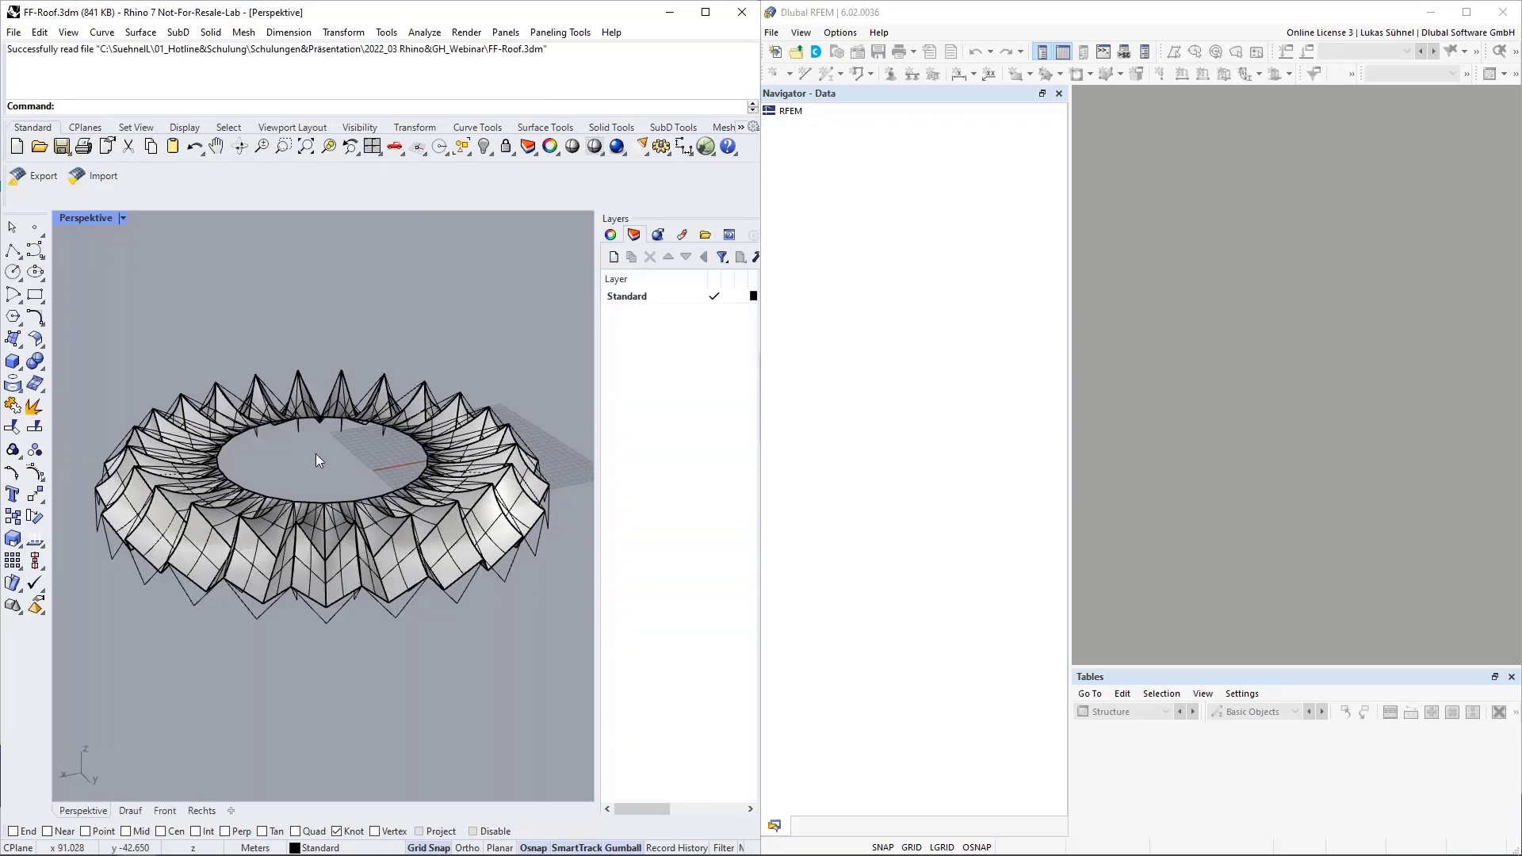
{"action": "right_click_drag", "start_coordinate": [315, 456], "coordinate": [268, 486]}
{"action": "scroll", "coordinate": [232, 517], "scroll_direction": "up", "scroll_amount": 2}
{"action": "scroll", "coordinate": [233, 517], "scroll_direction": "up", "scroll_amount": 2}
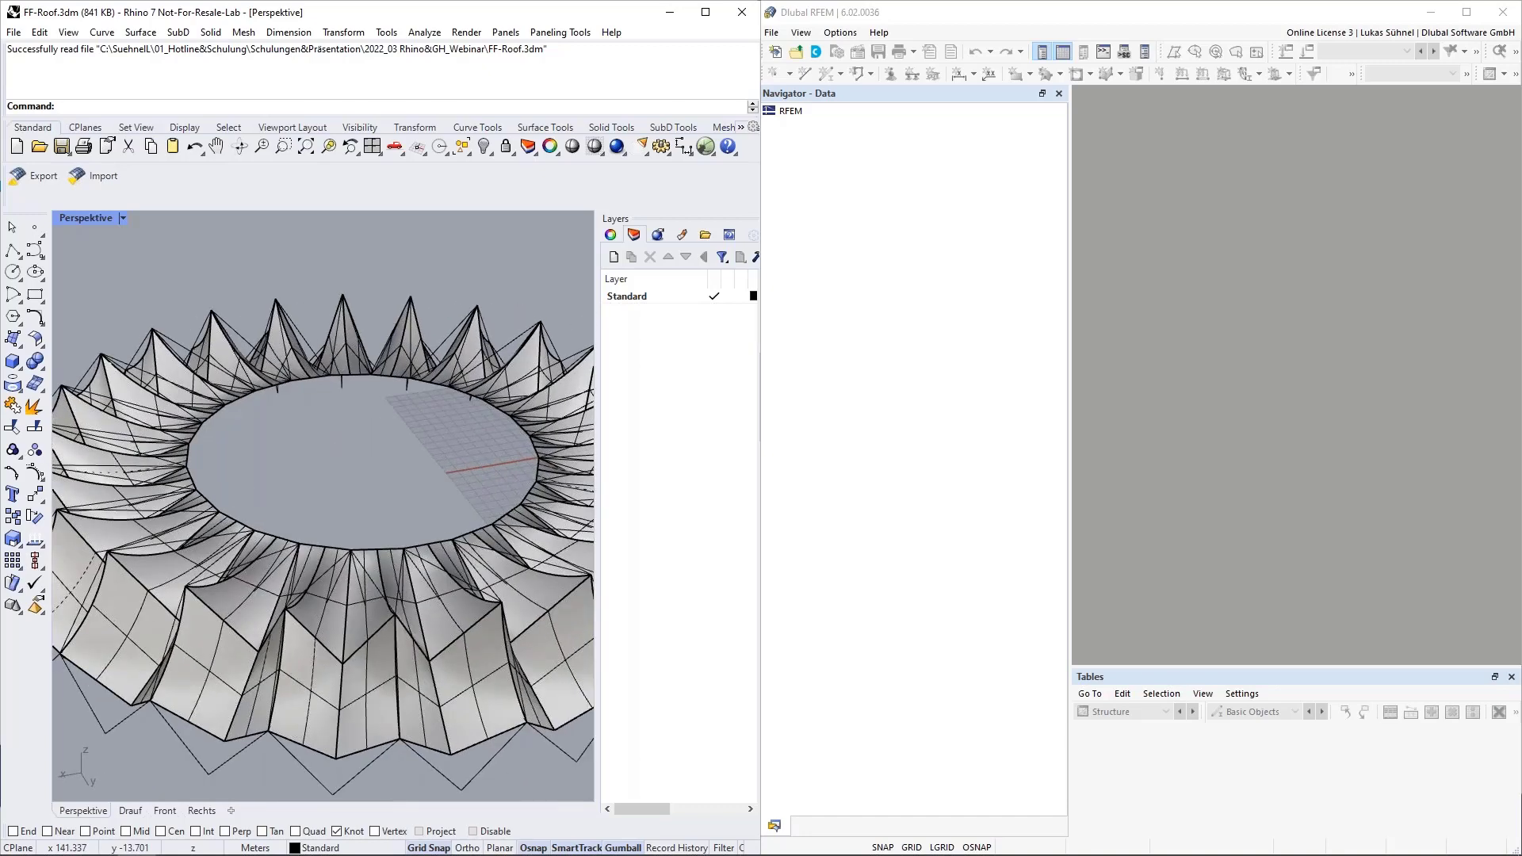
{"action": "scroll", "coordinate": [267, 487], "scroll_direction": "down", "scroll_amount": 3}
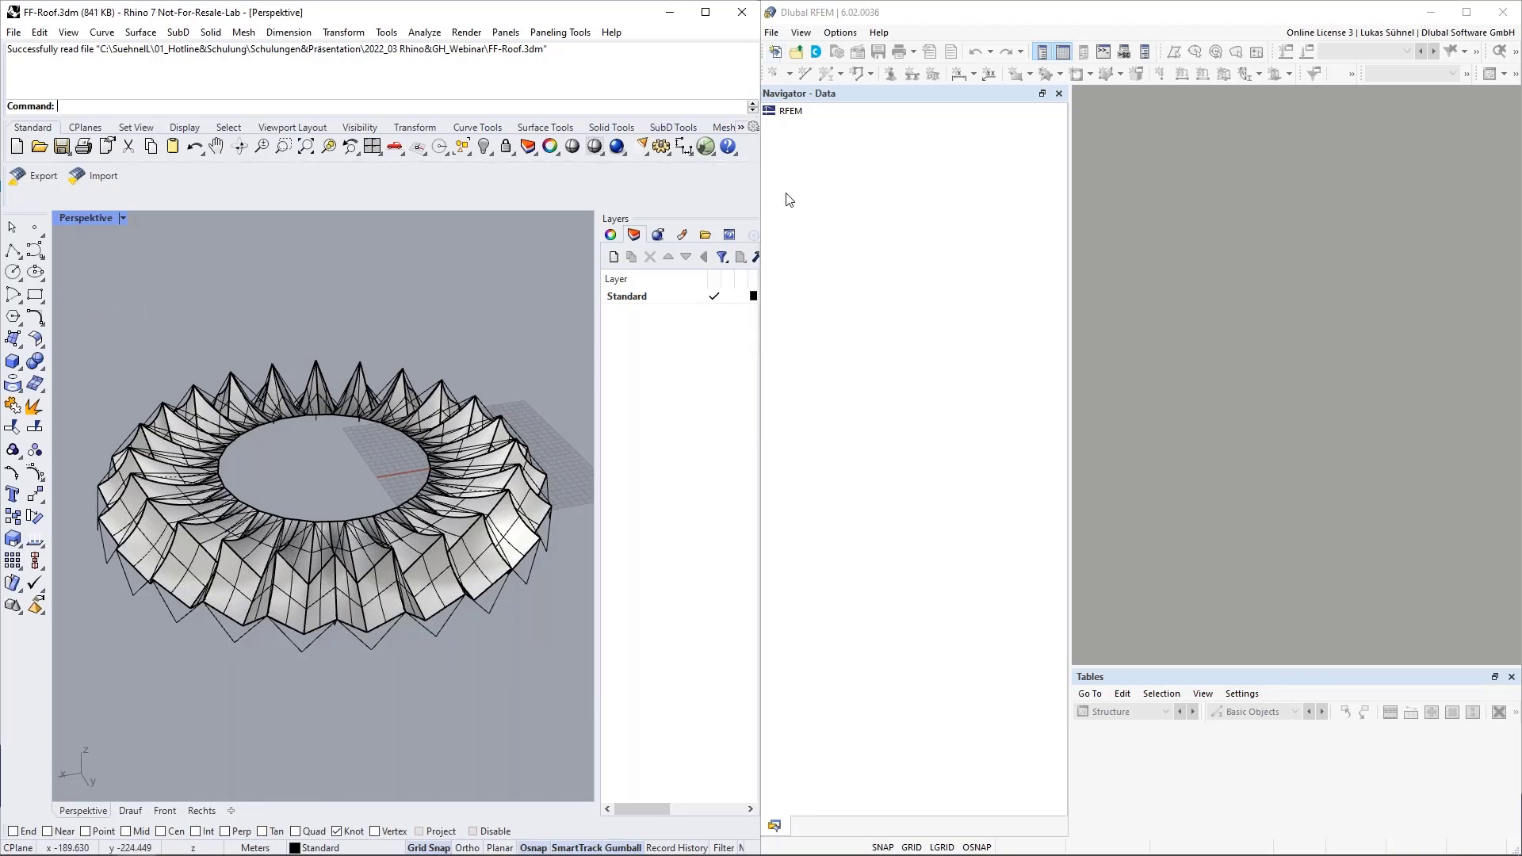
Create a new blank 3D model named "Membran roof" in RFEM.
{"action": "left_click", "coordinate": [777, 53]}
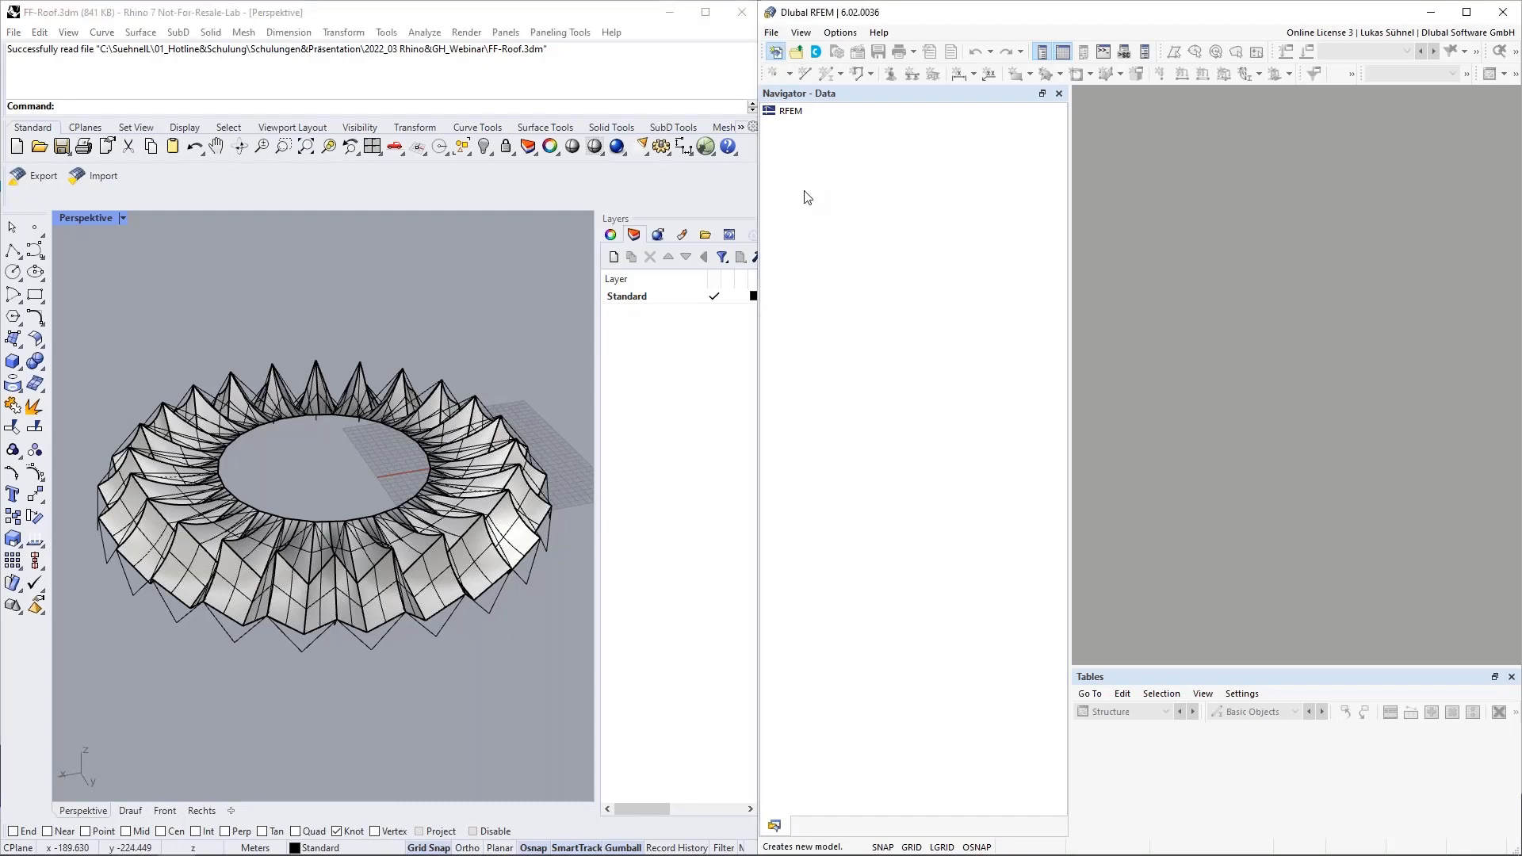
{"action": "type", "text": "M"}
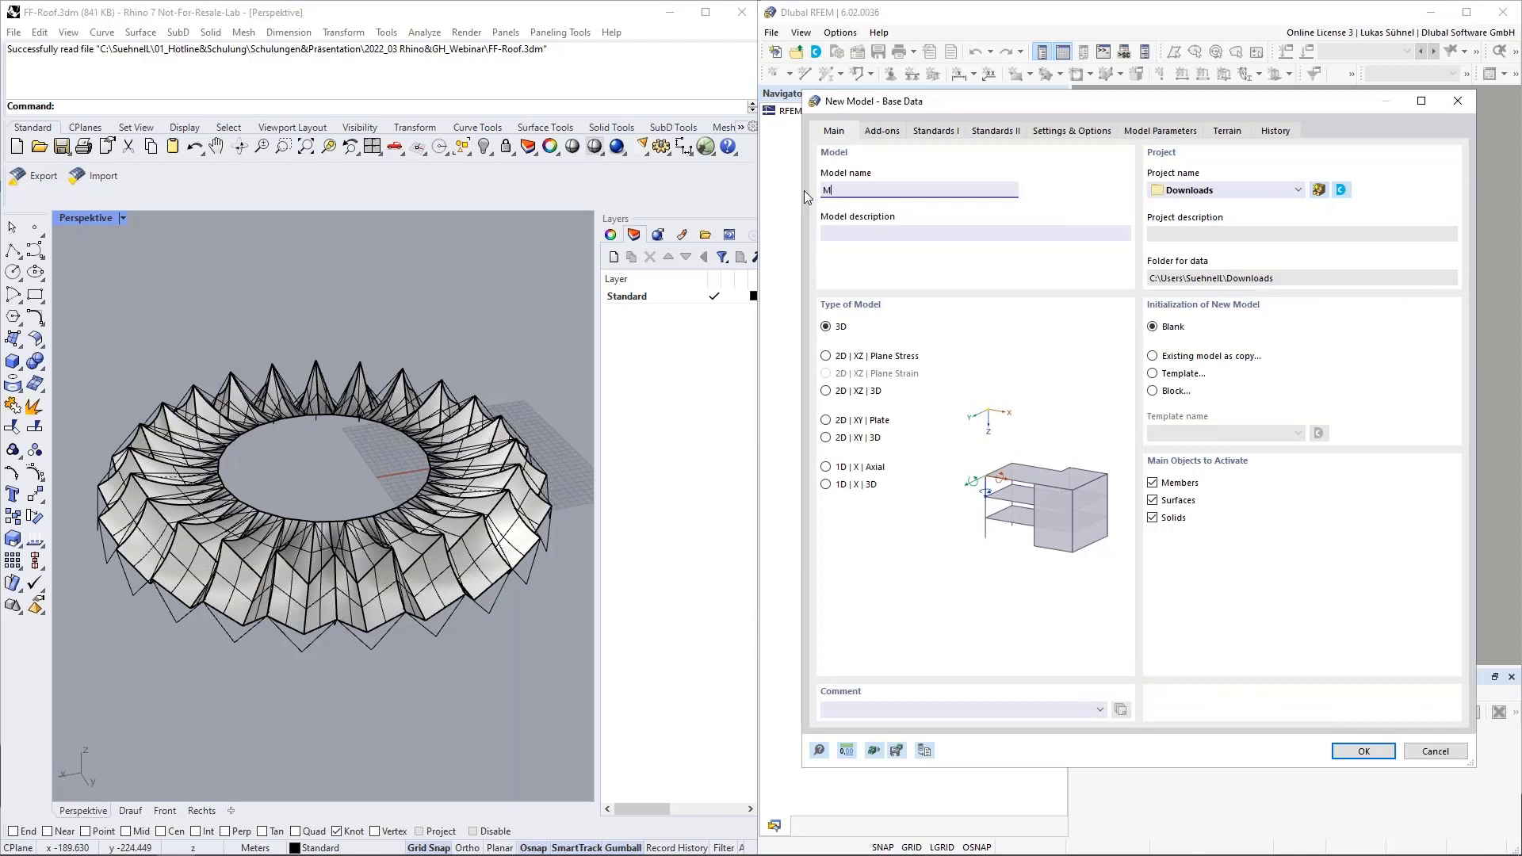
{"action": "type", "text": "embran roof"}
{"action": "left_click", "coordinate": [1360, 750]}
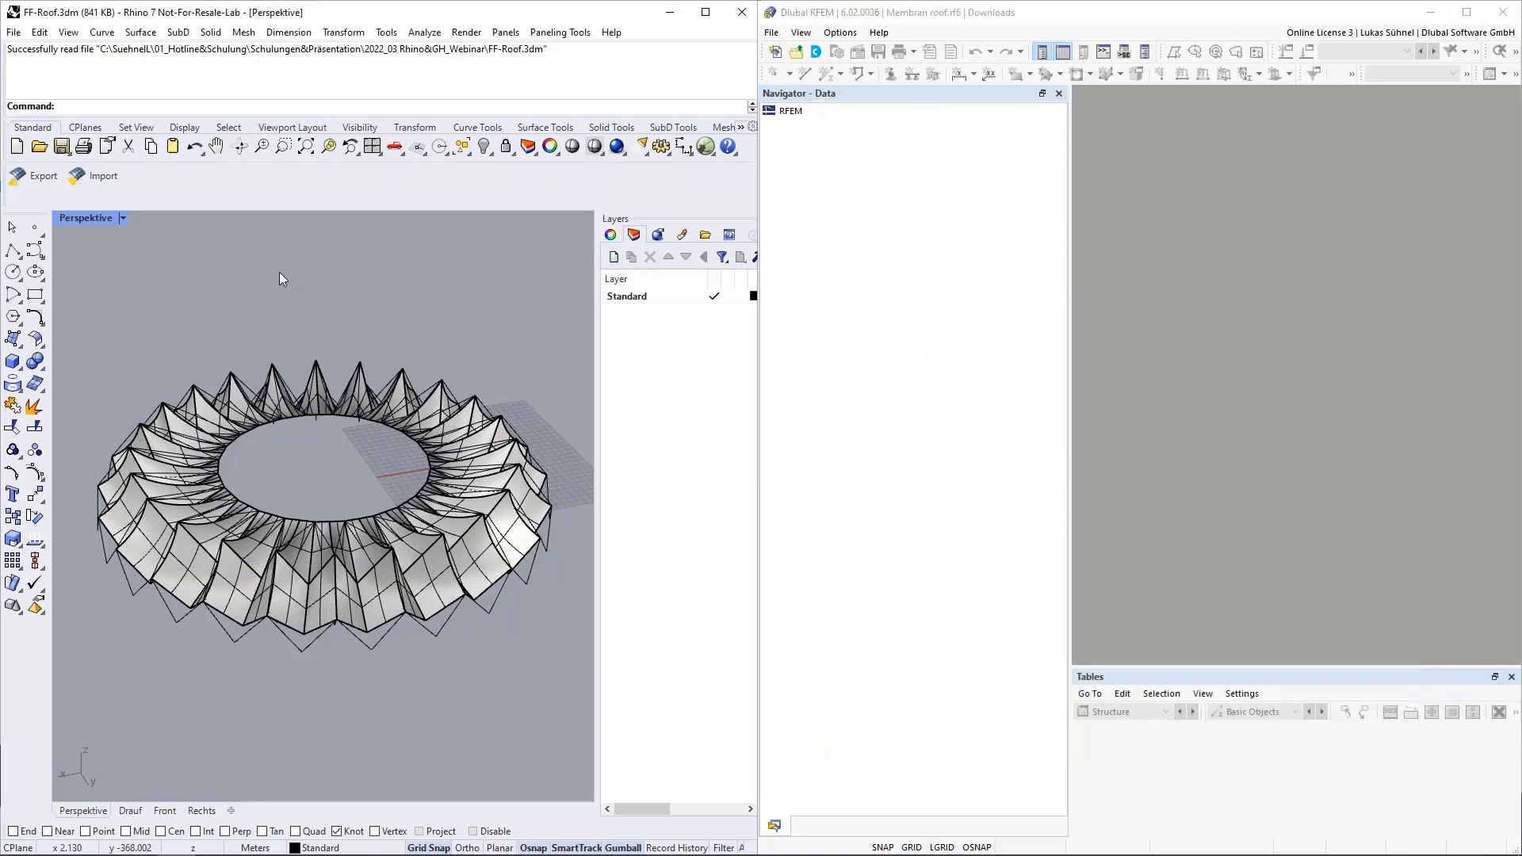
Export the roof geometry from Rhino to RFEM 6 in Append mode with the Z axis flipped.
{"action": "left_click", "coordinate": [30, 183]}
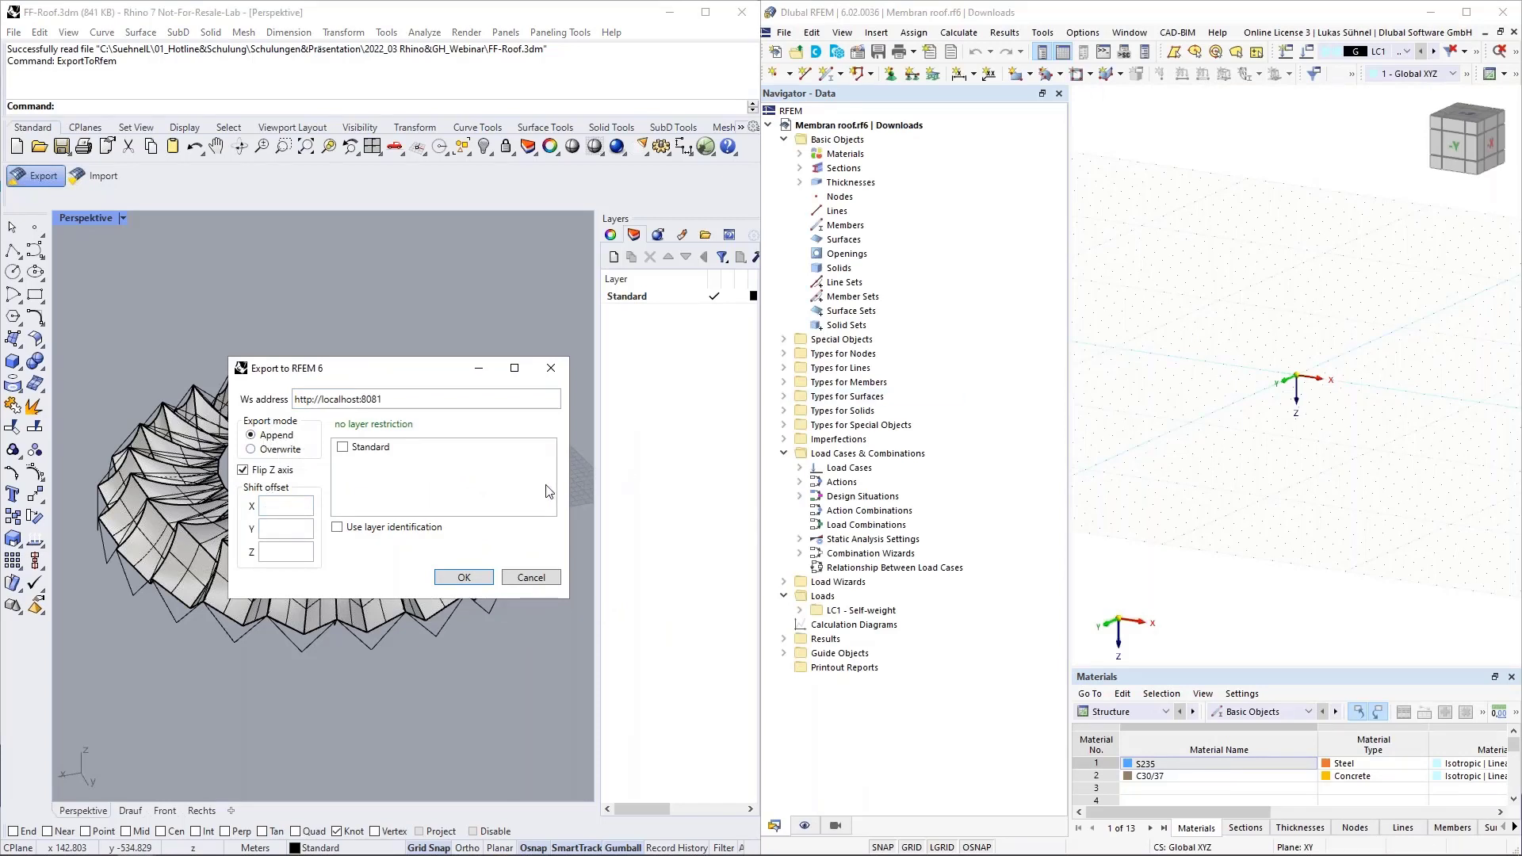
{"action": "left_click", "coordinate": [250, 435]}
{"action": "left_click", "coordinate": [474, 579]}
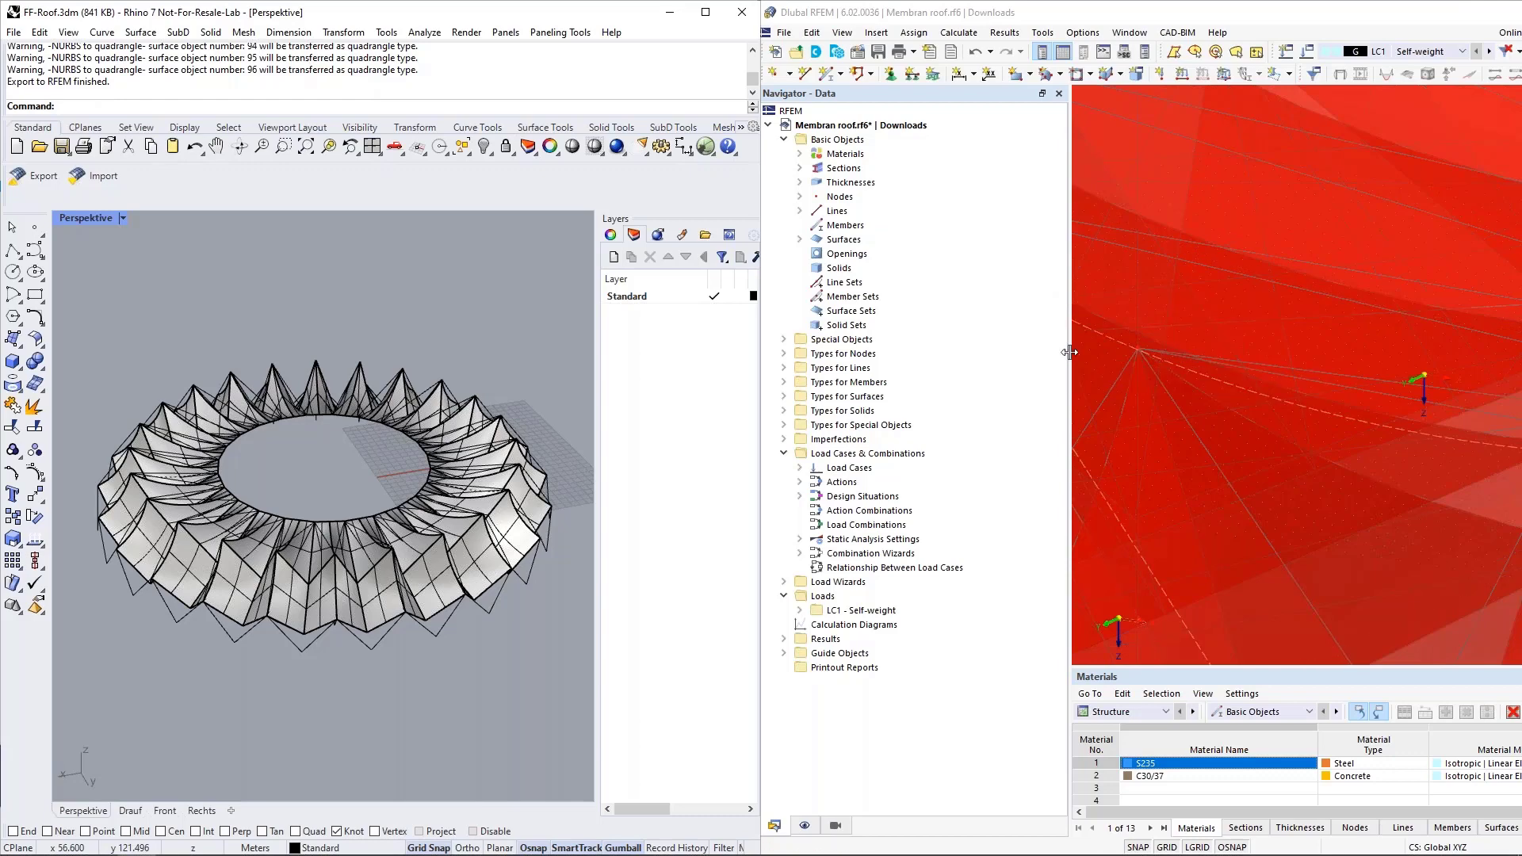
Narrow the RFEM navigator to enlarge the model view and display the exported roof surfaces as opaque solids.
{"action": "left_click_drag", "start_coordinate": [1070, 352], "coordinate": [972, 352]}
{"action": "scroll", "coordinate": [1140, 458], "scroll_direction": "down", "scroll_amount": 5}
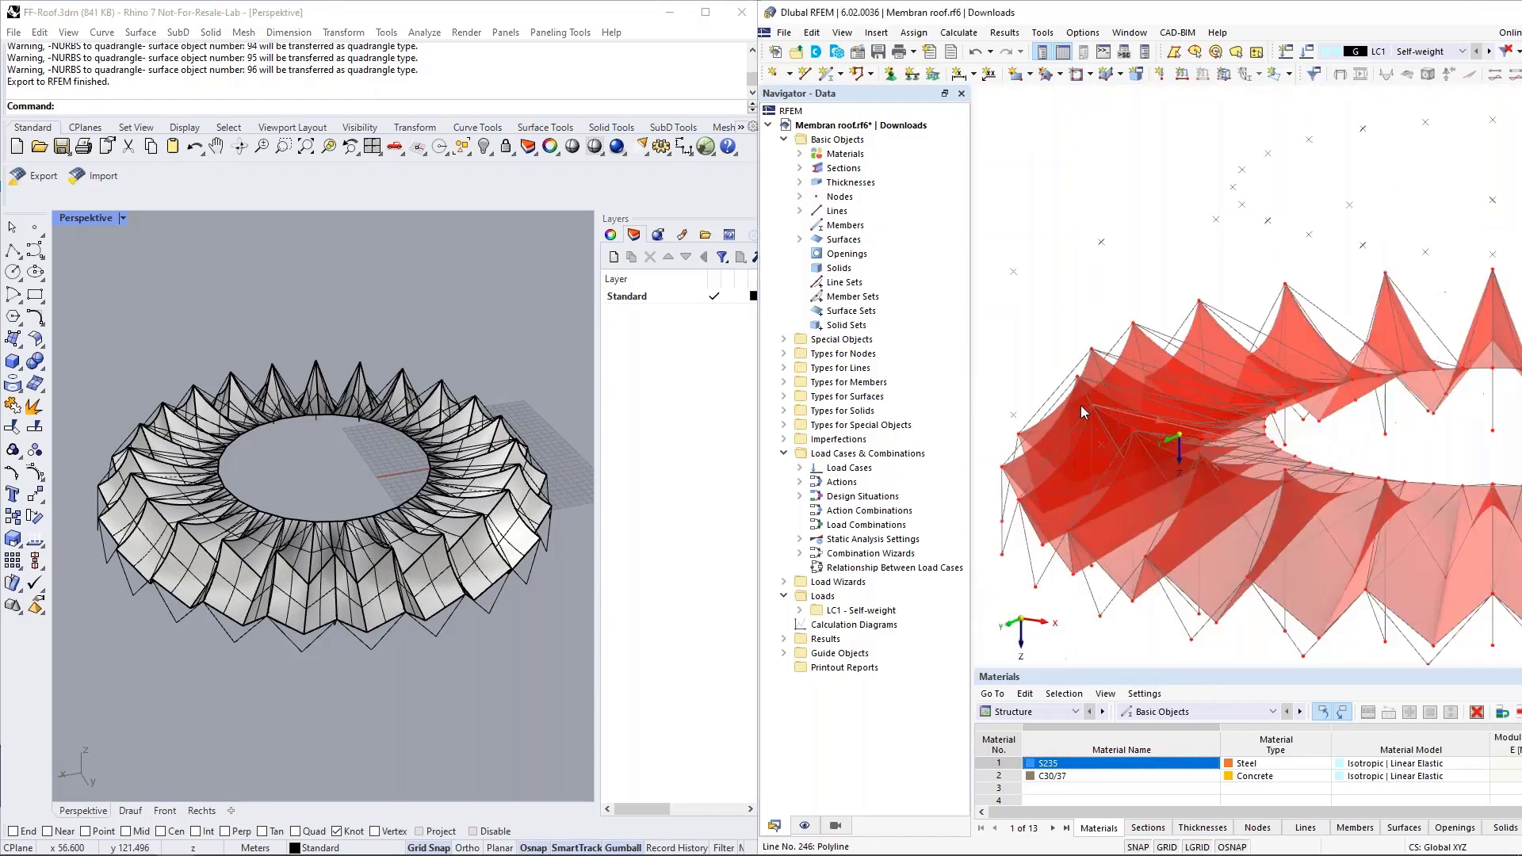
{"action": "scroll", "coordinate": [1081, 408], "scroll_direction": "down", "scroll_amount": 4}
{"action": "middle_click_drag", "start_coordinate": [1278, 411], "coordinate": [1279, 481]}
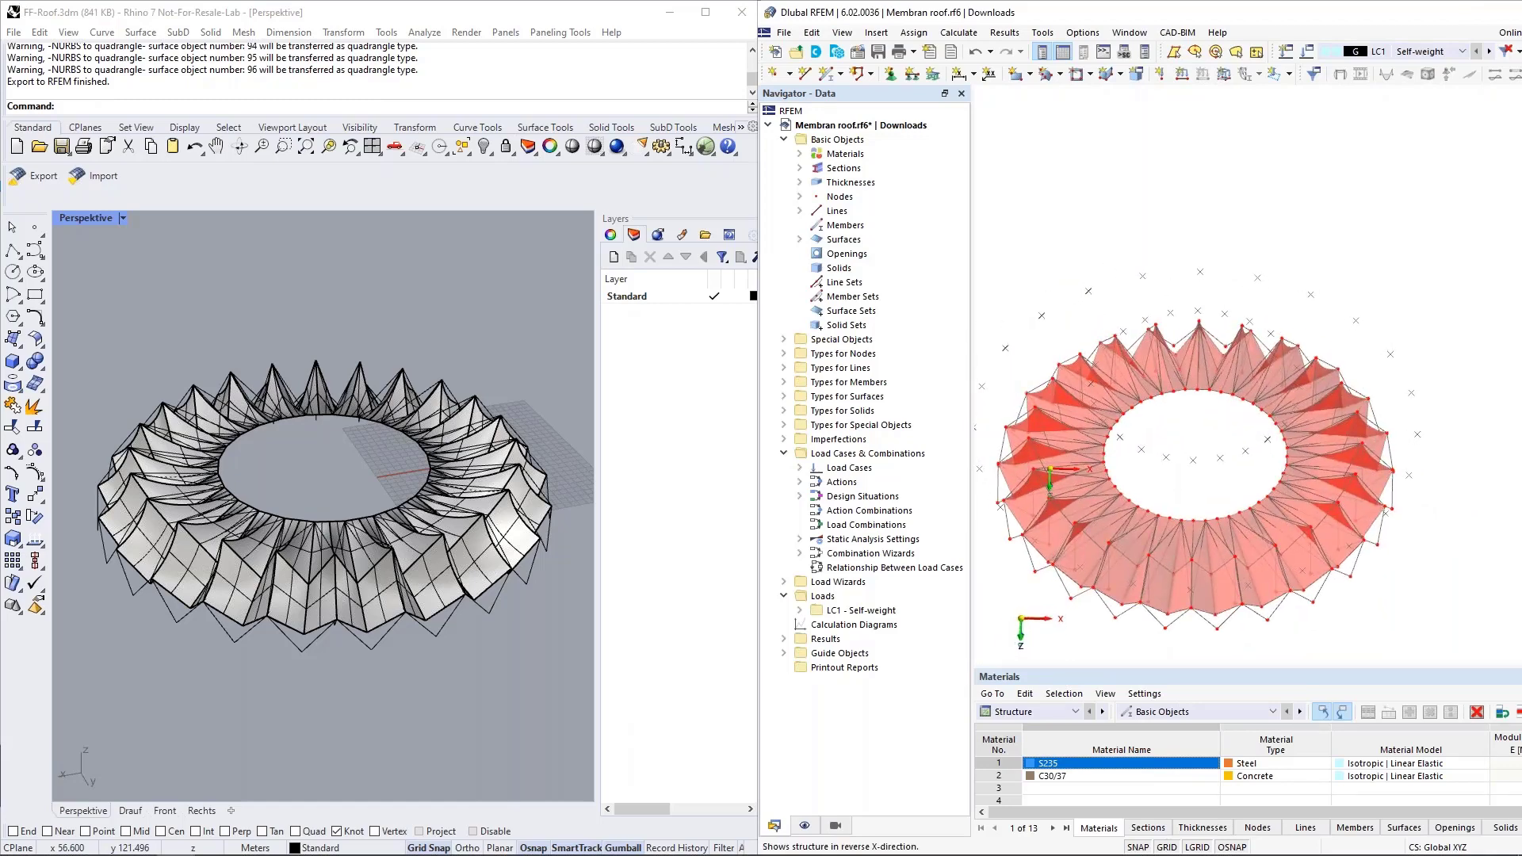
{"action": "left_click", "coordinate": [1519, 95]}
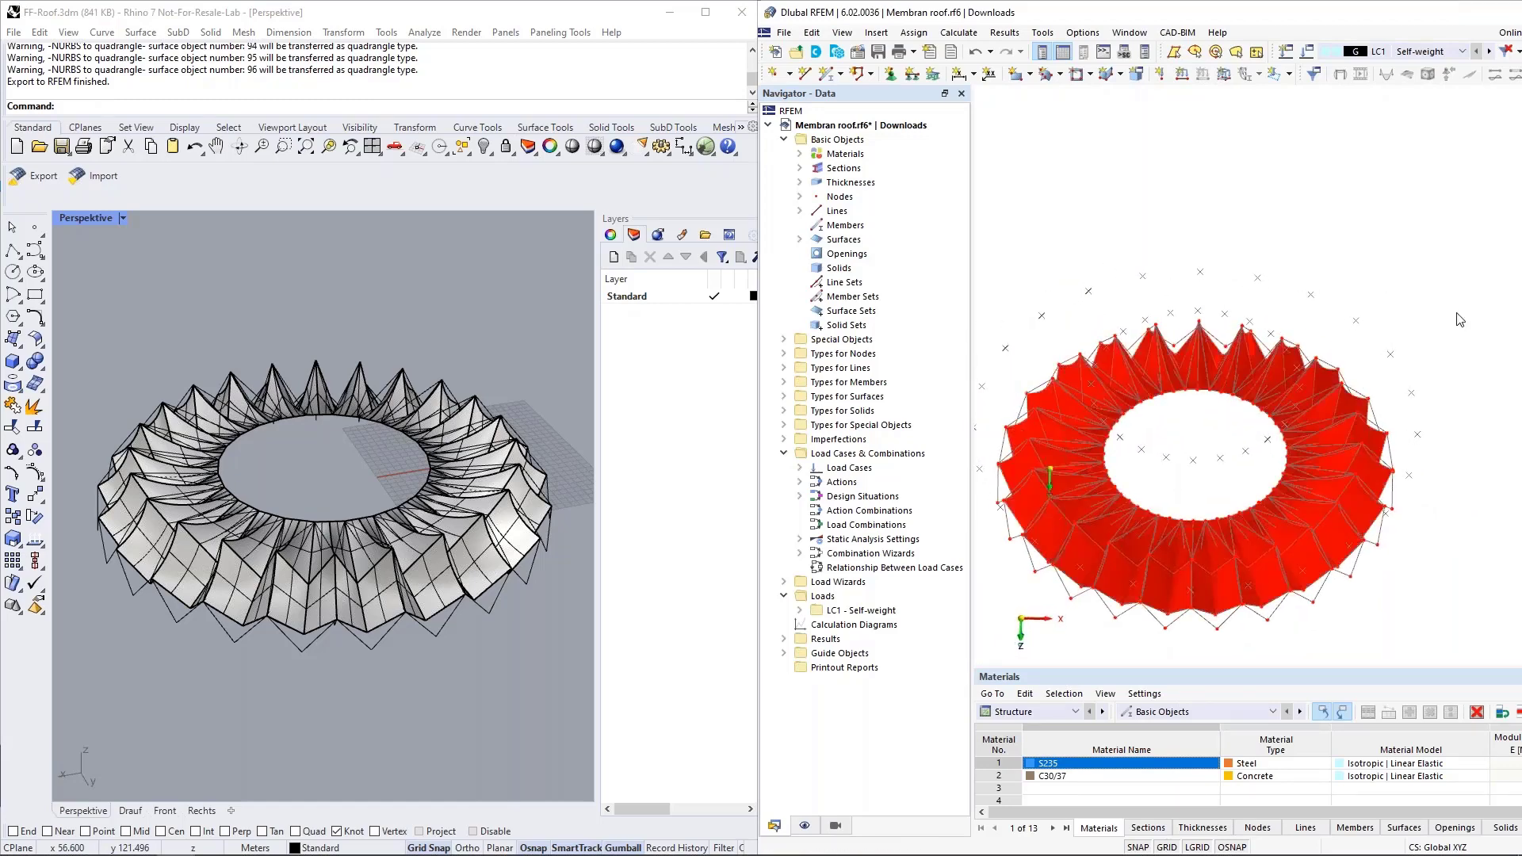
Check the stiffness and geometry type of a quadrangle surface at the roof's outer edge and inspect the exported lines around it.
{"action": "middle_click_drag", "start_coordinate": [1239, 628], "coordinate": [1242, 513], "text": "ctrl"}
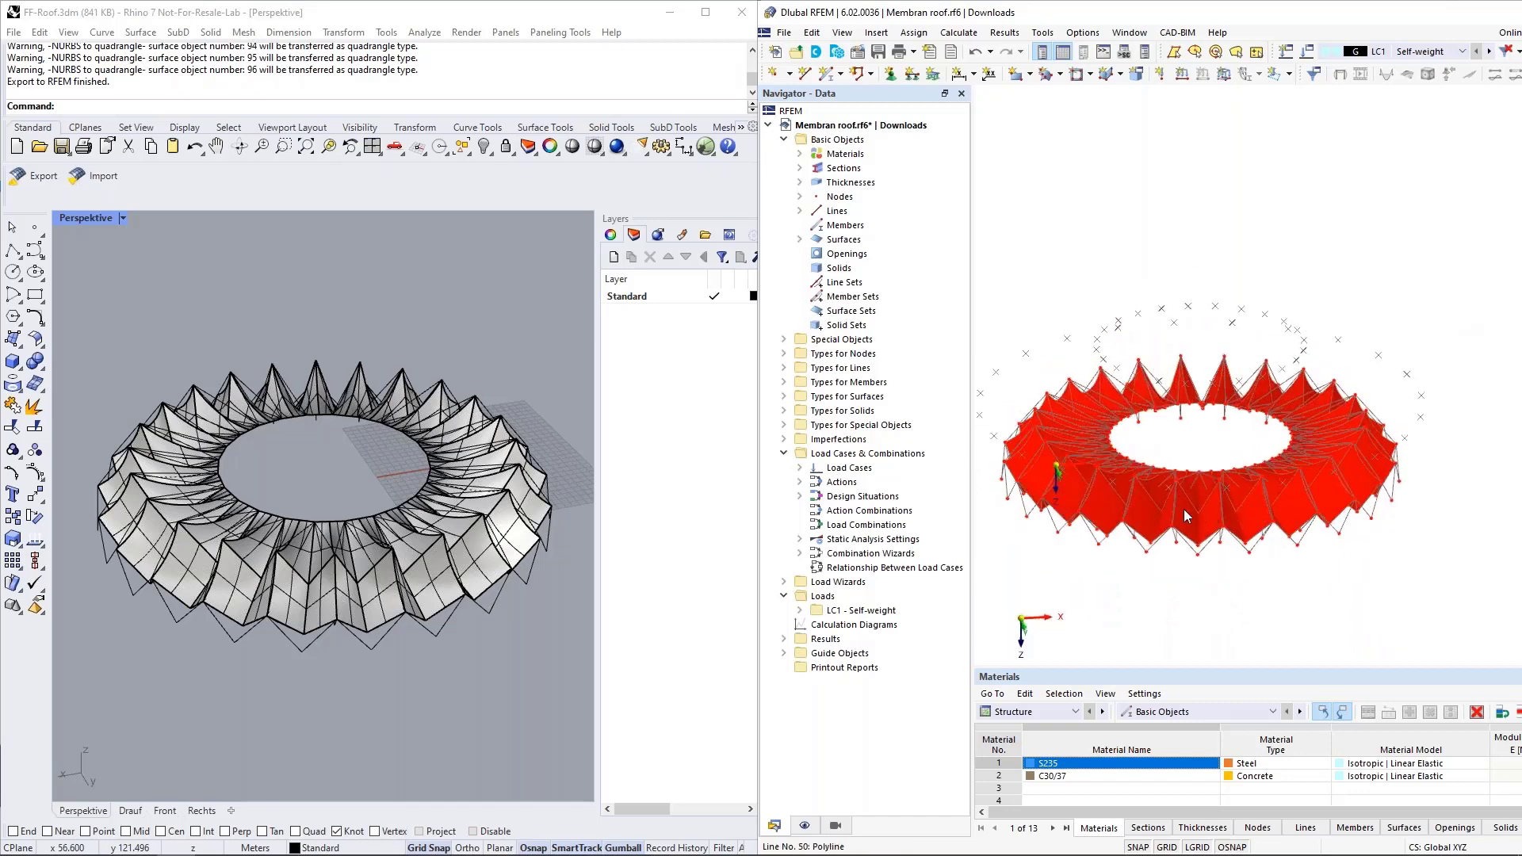
{"action": "scroll", "coordinate": [1157, 526], "scroll_direction": "up", "scroll_amount": 5}
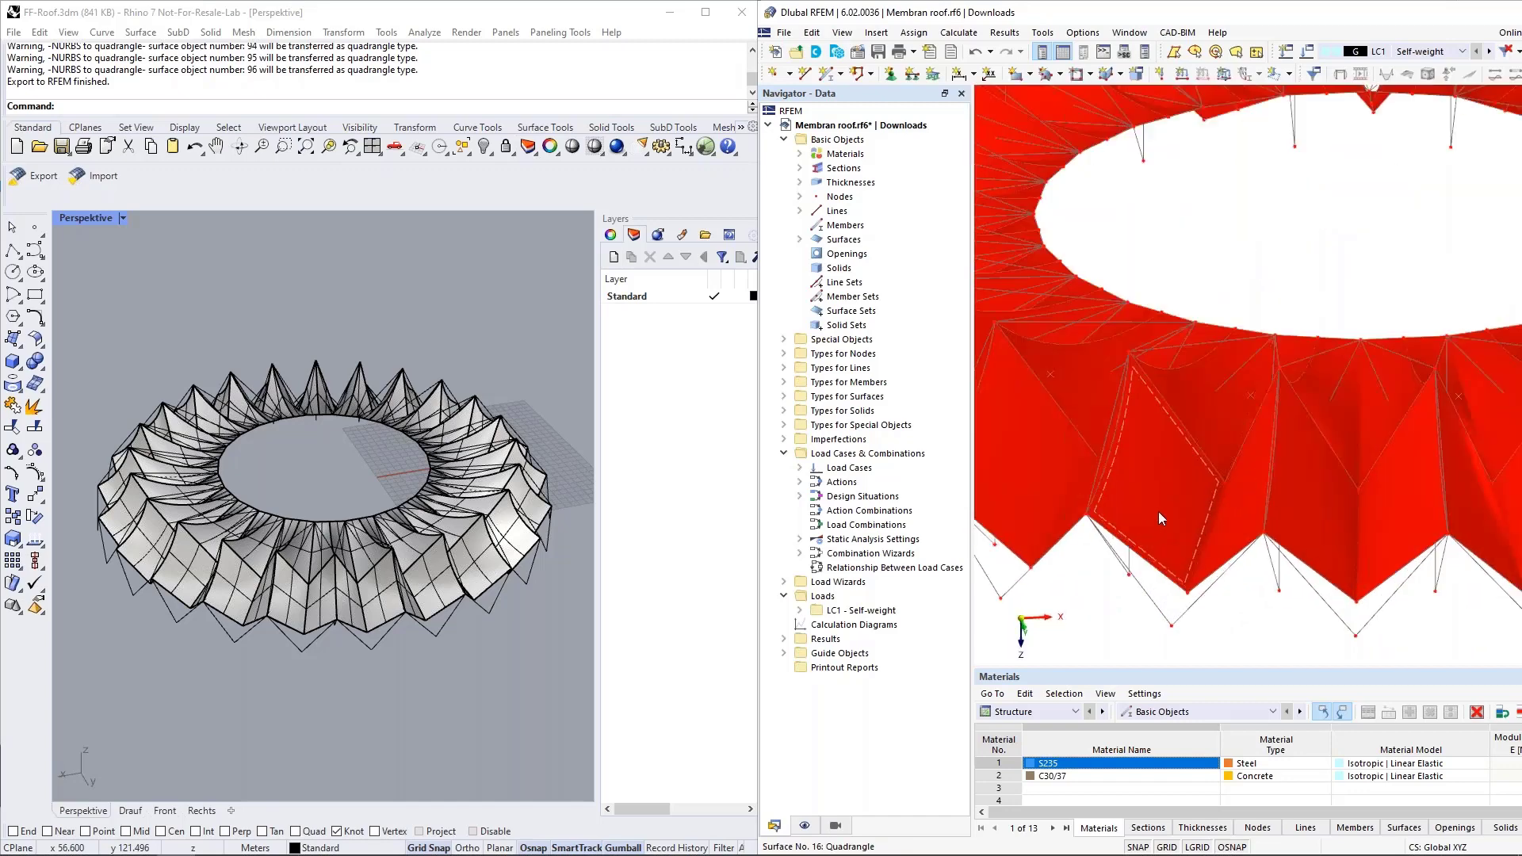
{"action": "left_click", "coordinate": [1158, 512]}
{"action": "double_click", "coordinate": [1164, 554]}
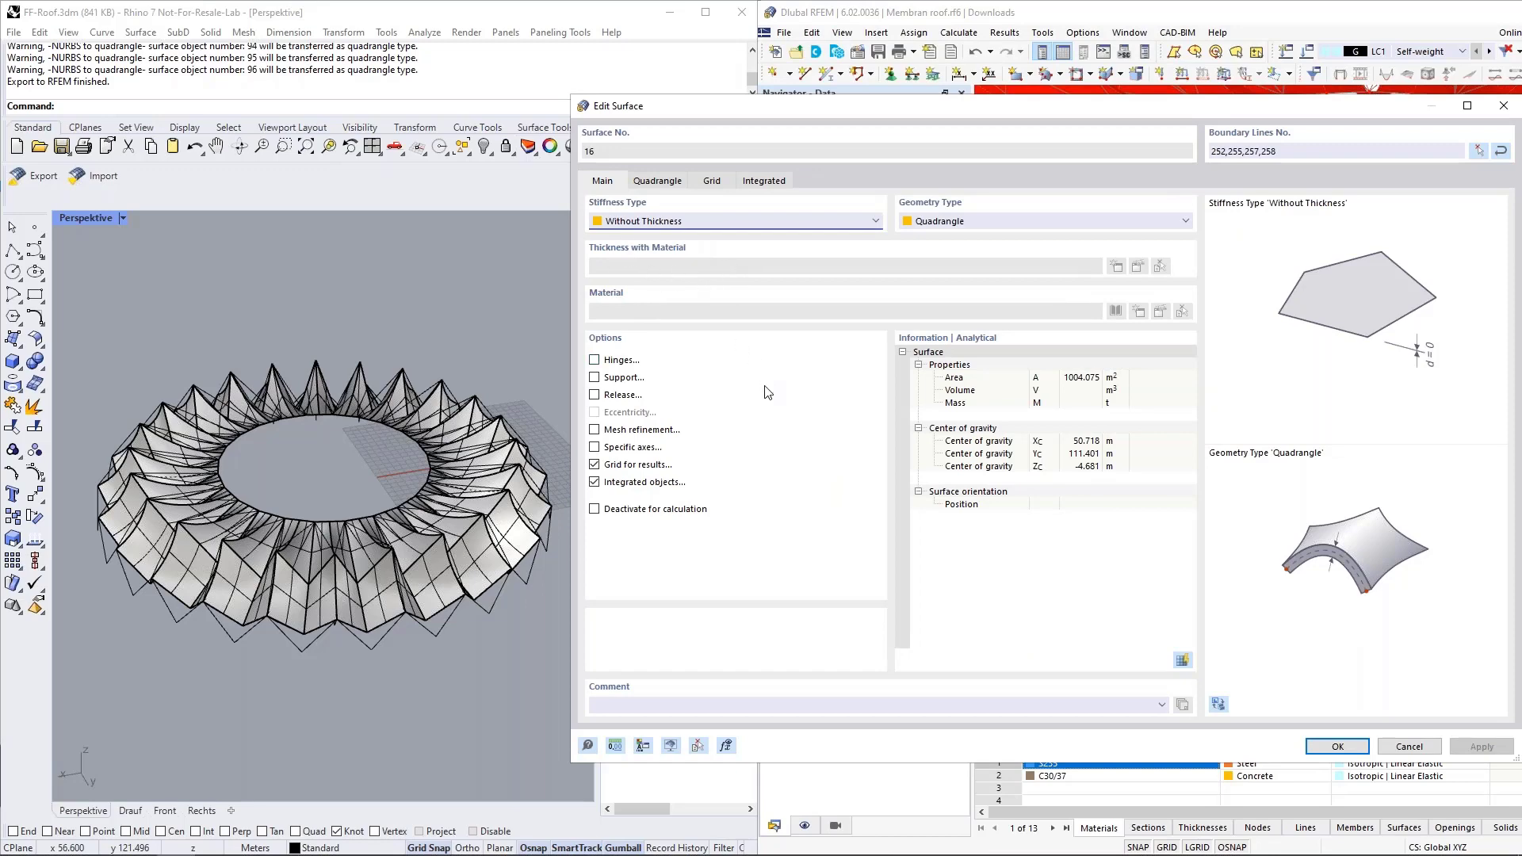
{"action": "left_click", "coordinate": [1417, 753]}
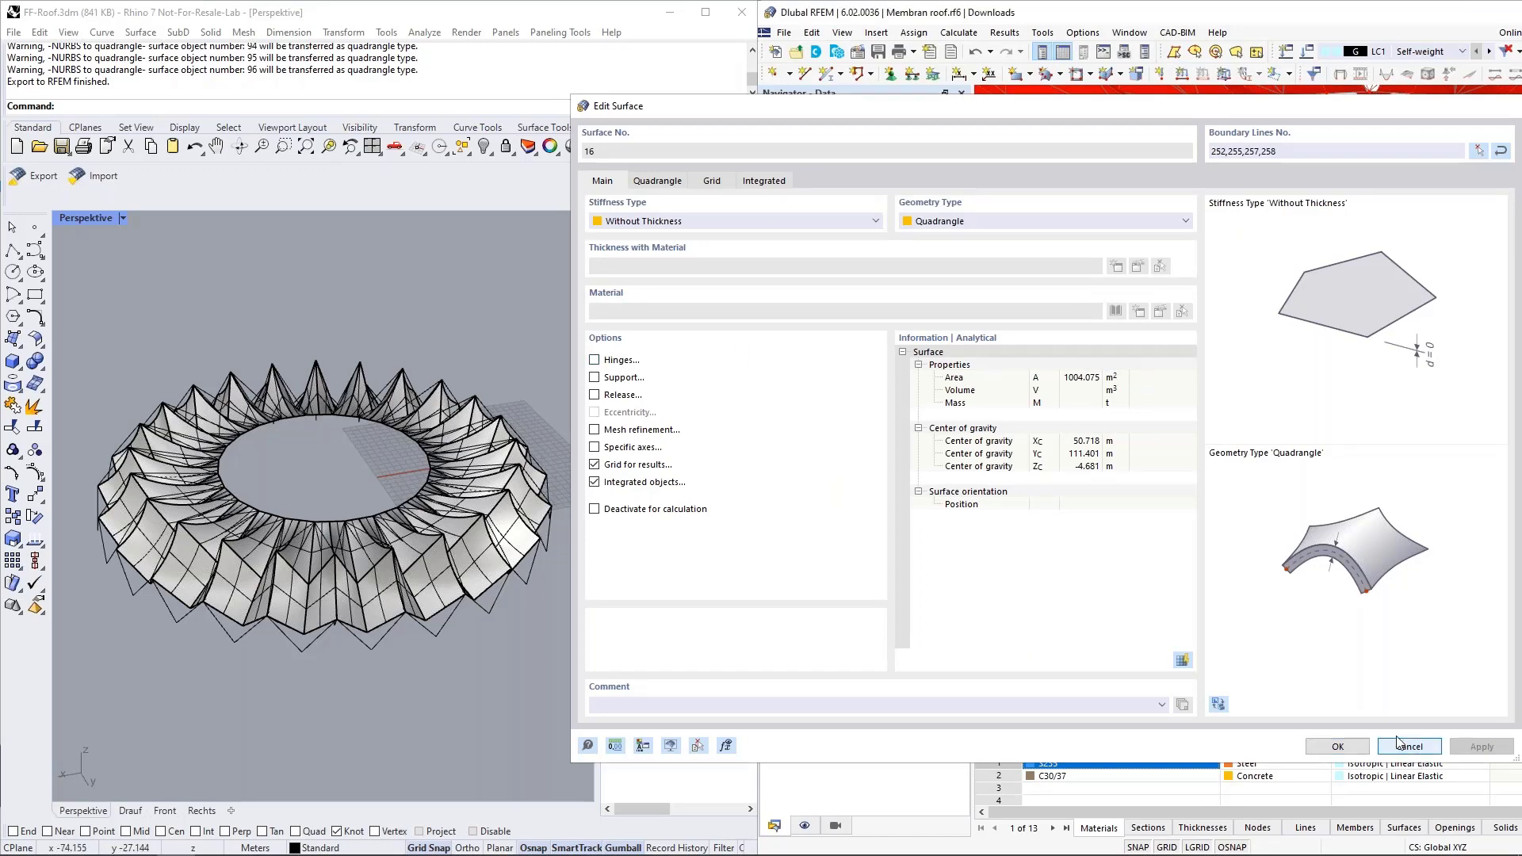
{"action": "middle_click_drag", "start_coordinate": [1168, 402], "coordinate": [1248, 426], "text": "ctrl"}
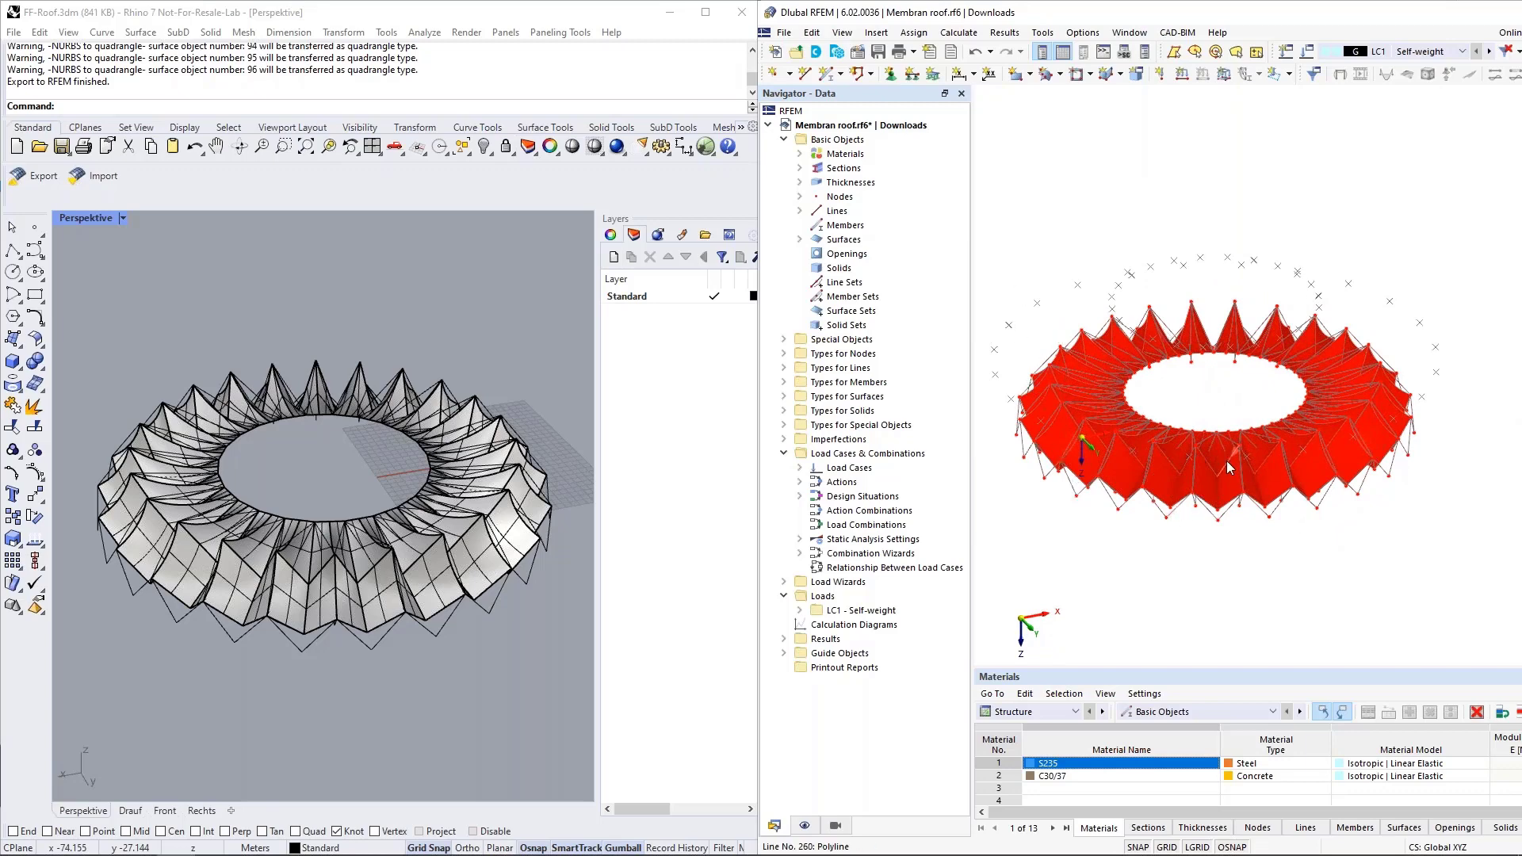
{"action": "scroll", "coordinate": [1173, 499], "scroll_direction": "up", "scroll_amount": 5}
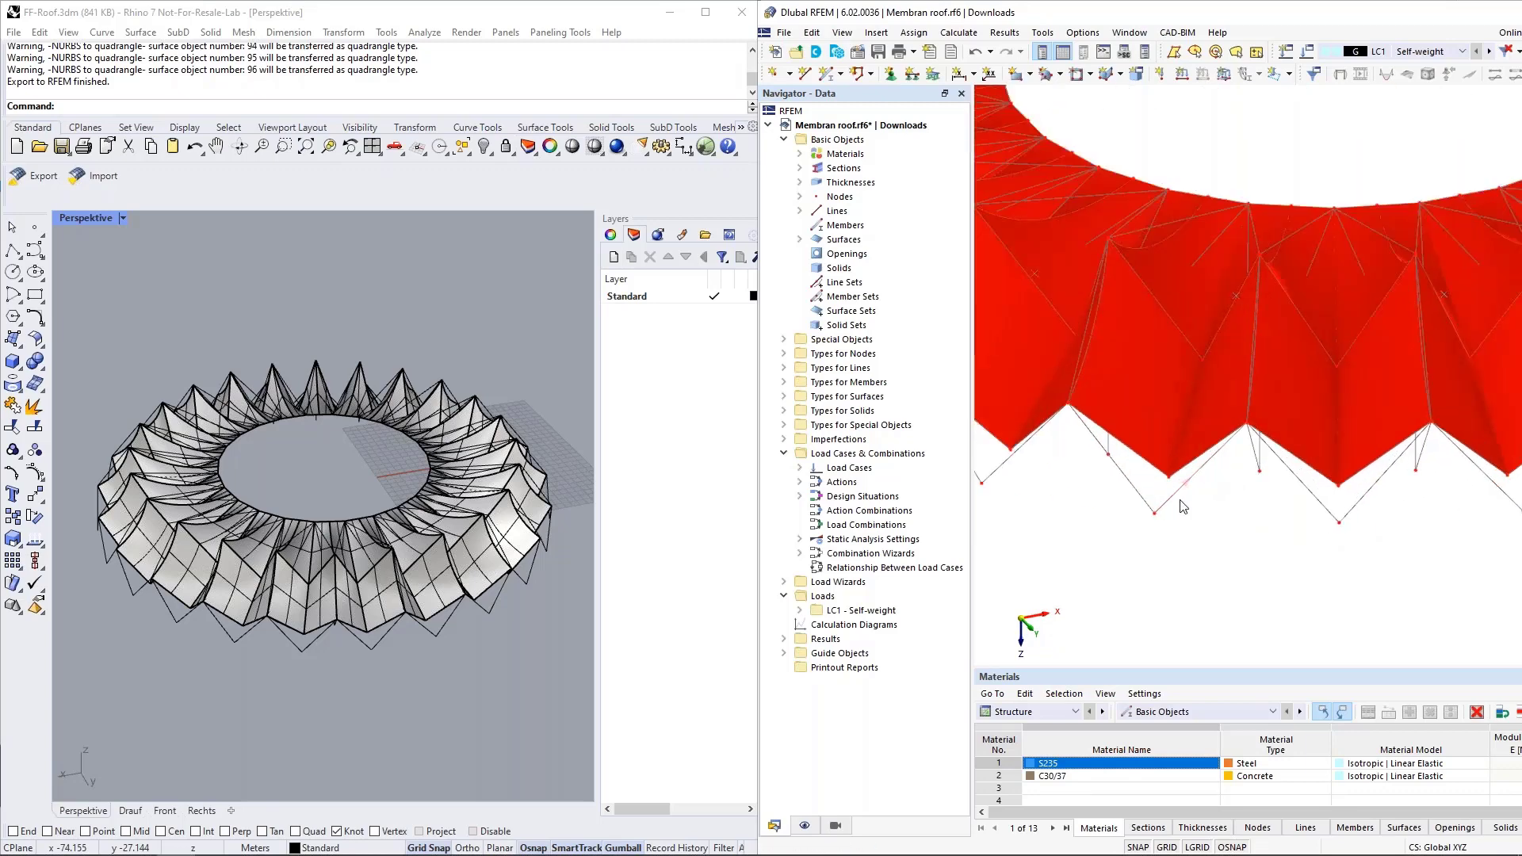
{"action": "scroll", "coordinate": [1173, 499], "scroll_direction": "down", "scroll_amount": 5}
{"action": "scroll", "coordinate": [1213, 571], "scroll_direction": "down", "scroll_amount": 2}
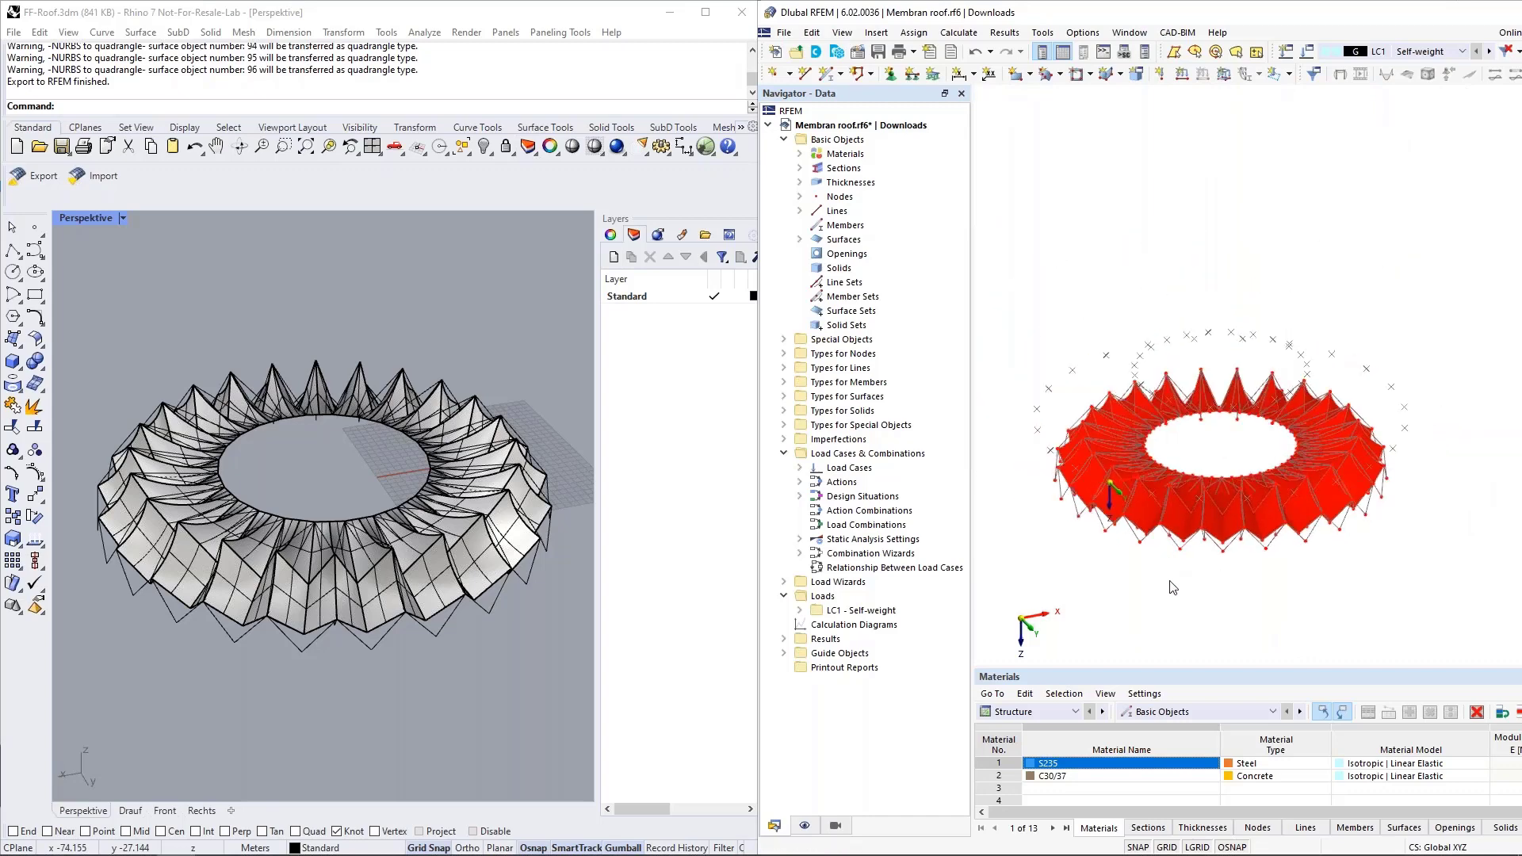
{"action": "middle_click_drag", "start_coordinate": [1176, 602], "coordinate": [1158, 570]}
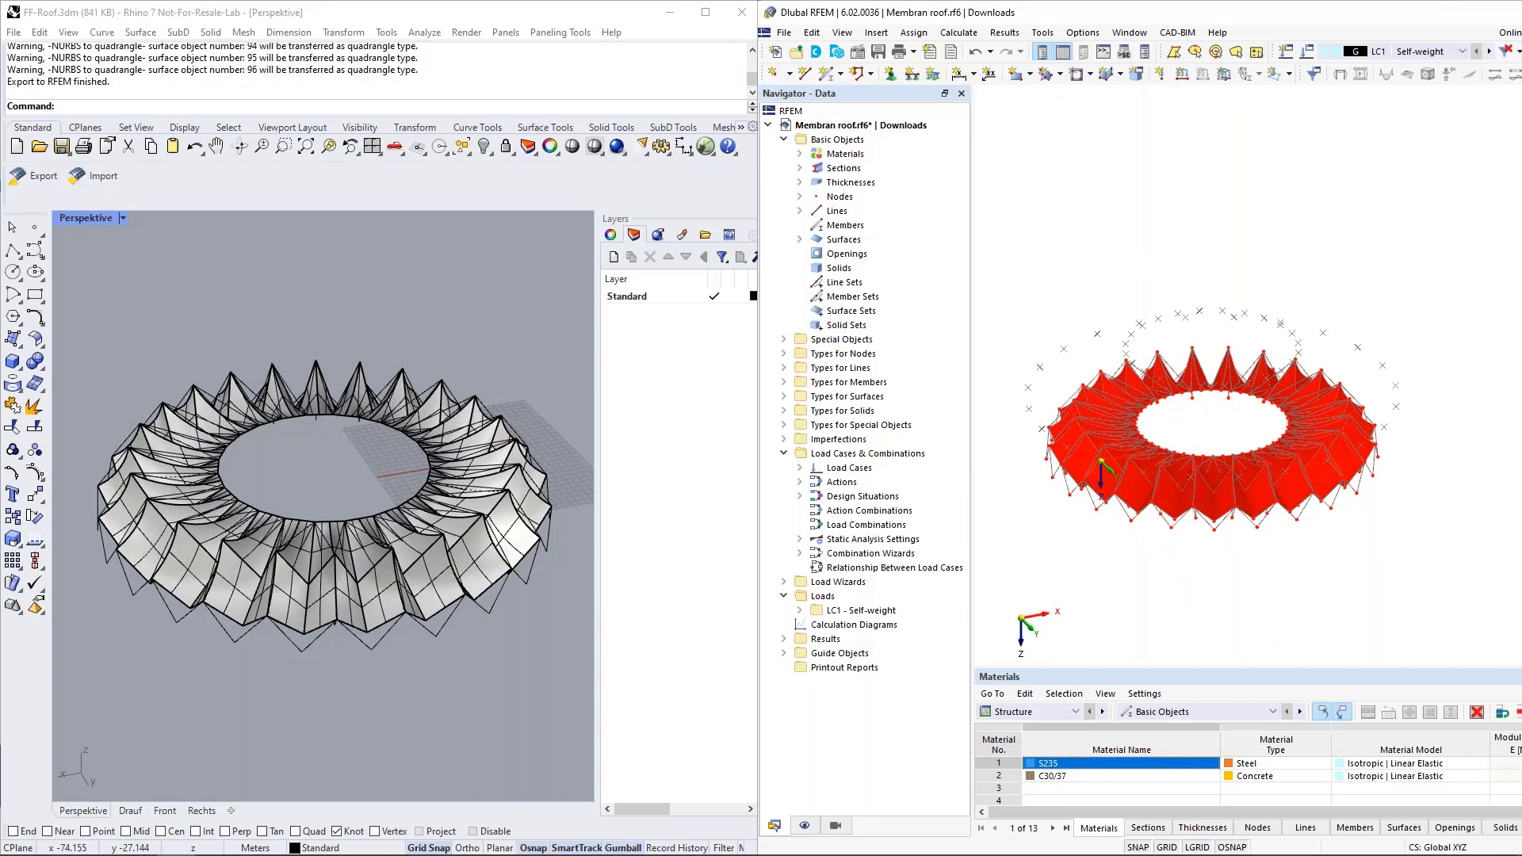
Close the Membran roof model and open the recent model Stadion.rf6 in RFEM.
{"action": "key", "text": "ctrl+F4"}
{"action": "left_click", "coordinate": [1333, 507]}
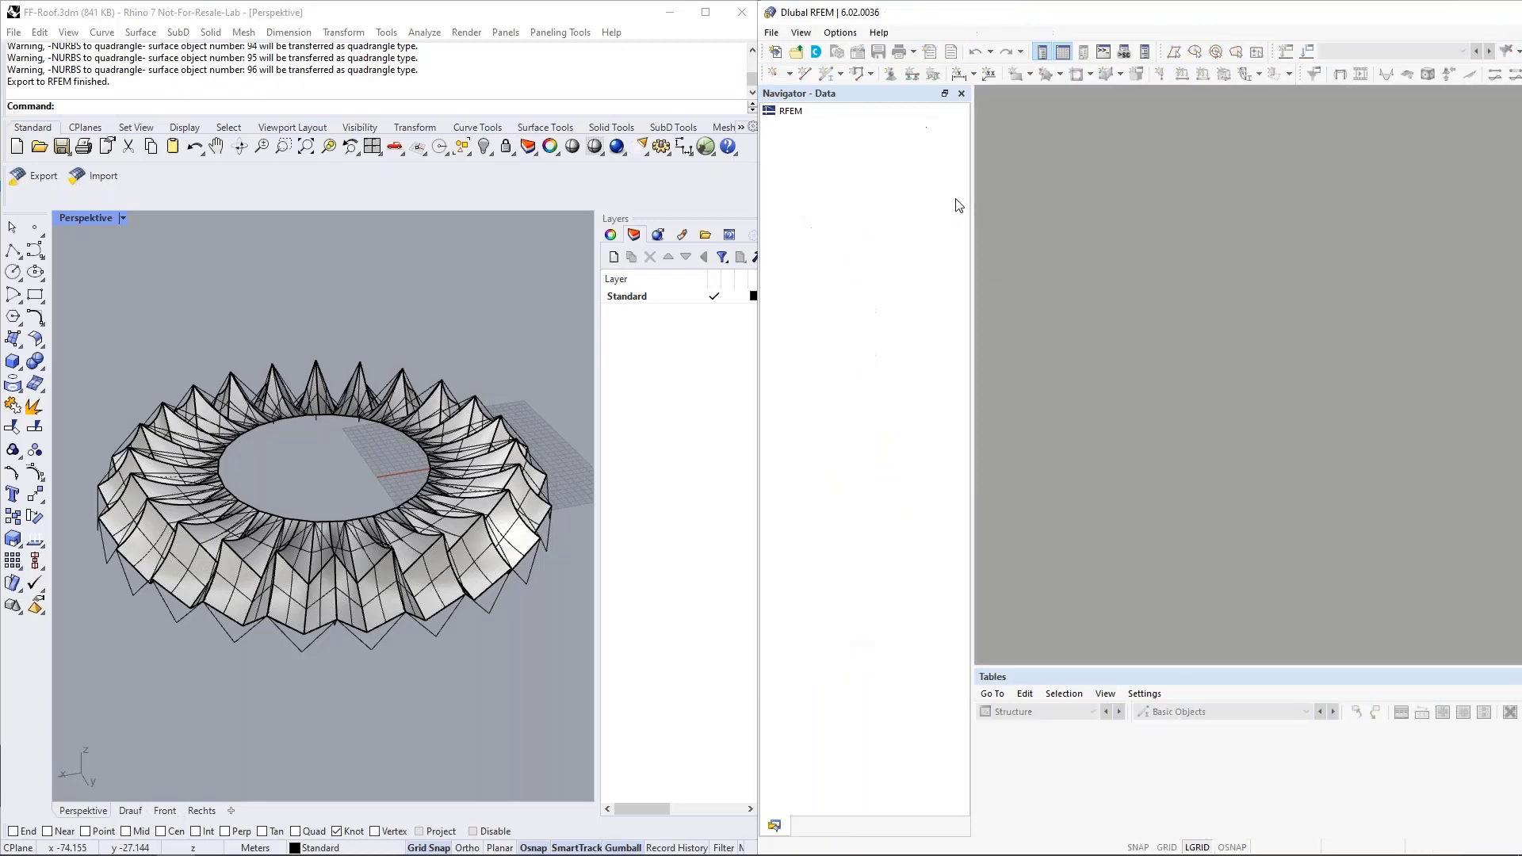
{"action": "left_click", "coordinate": [777, 33]}
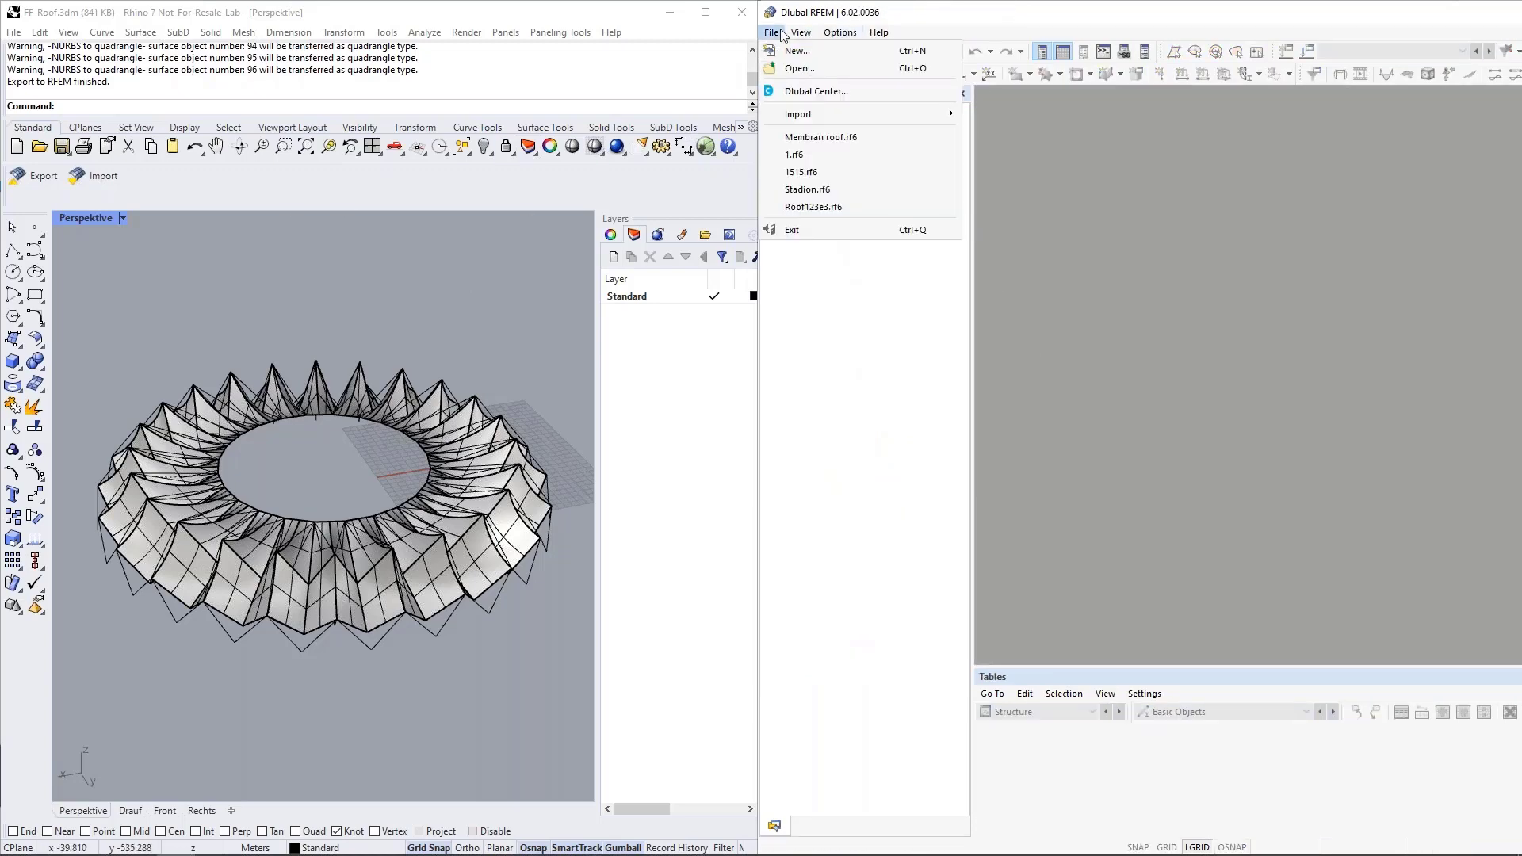
{"action": "left_click", "coordinate": [809, 190]}
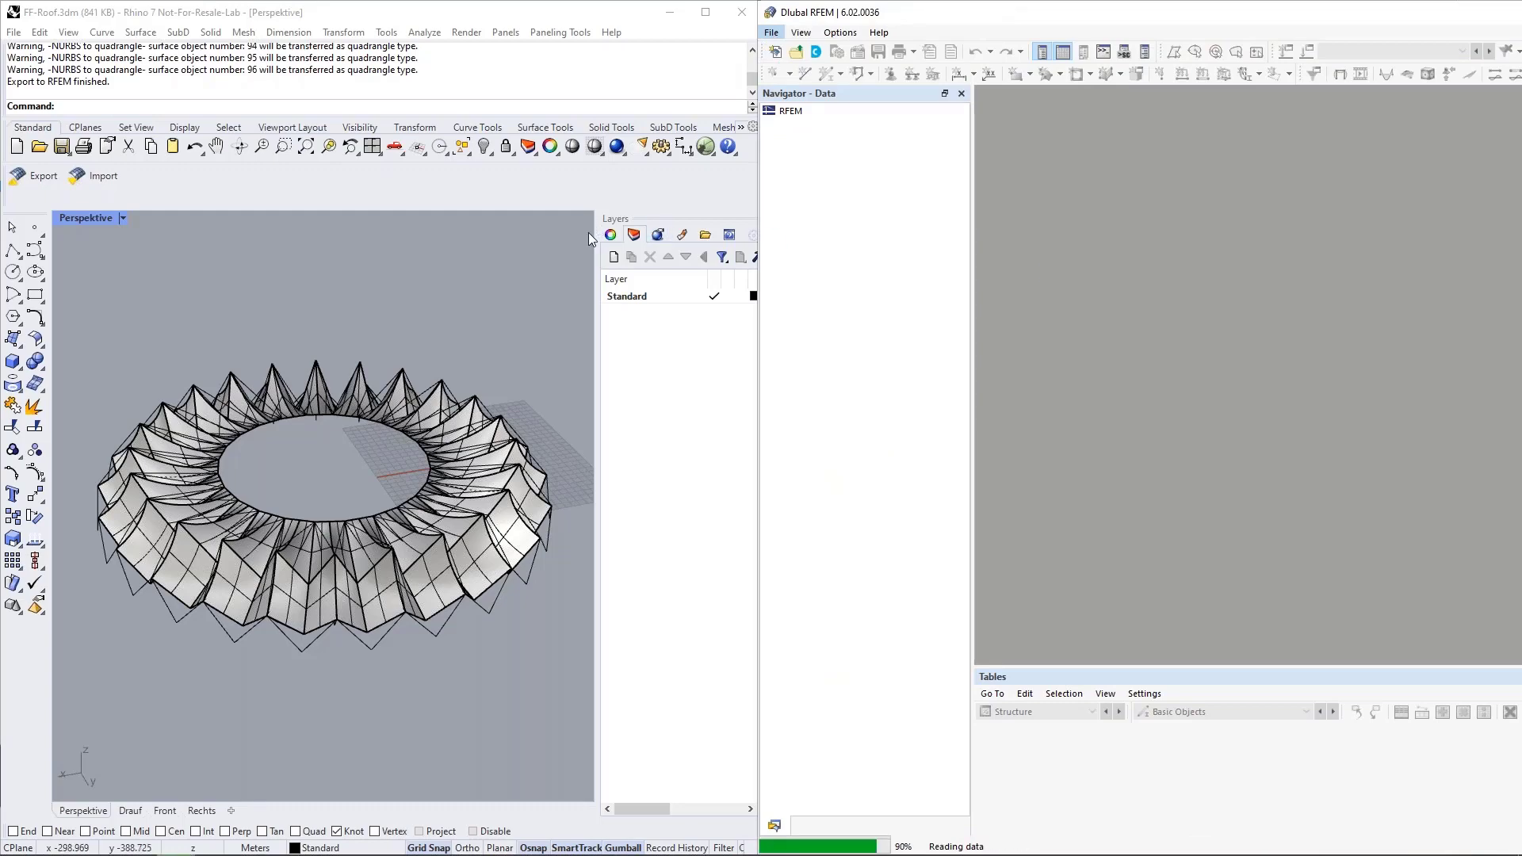
Delete all roof curves and surfaces in Rhino and view the stadium structure in RFEM.
{"action": "left_click_drag", "start_coordinate": [211, 310], "coordinate": [503, 520]}
{"action": "key", "text": "Delete"}
{"action": "scroll", "coordinate": [467, 383], "scroll_direction": "up", "scroll_amount": 5}
{"action": "left_click", "coordinate": [1098, 448]}
{"action": "middle_click_drag", "start_coordinate": [1154, 445], "coordinate": [1220, 448]}
{"action": "scroll", "coordinate": [1232, 437], "scroll_direction": "down", "scroll_amount": 3}
{"action": "scroll", "coordinate": [1229, 432], "scroll_direction": "up", "scroll_amount": 4}
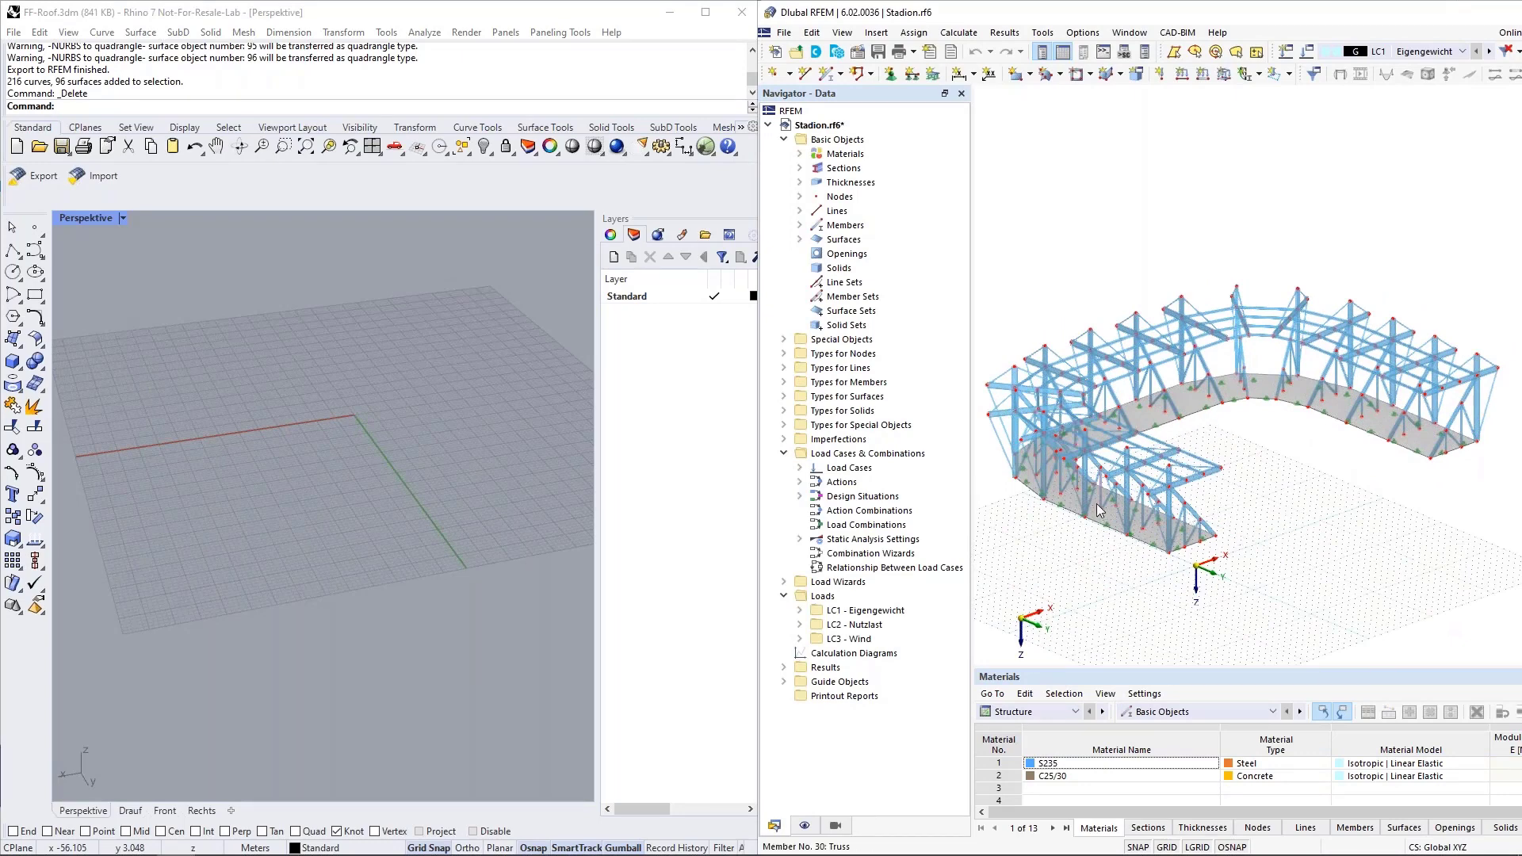
{"action": "left_click", "coordinate": [482, 387]}
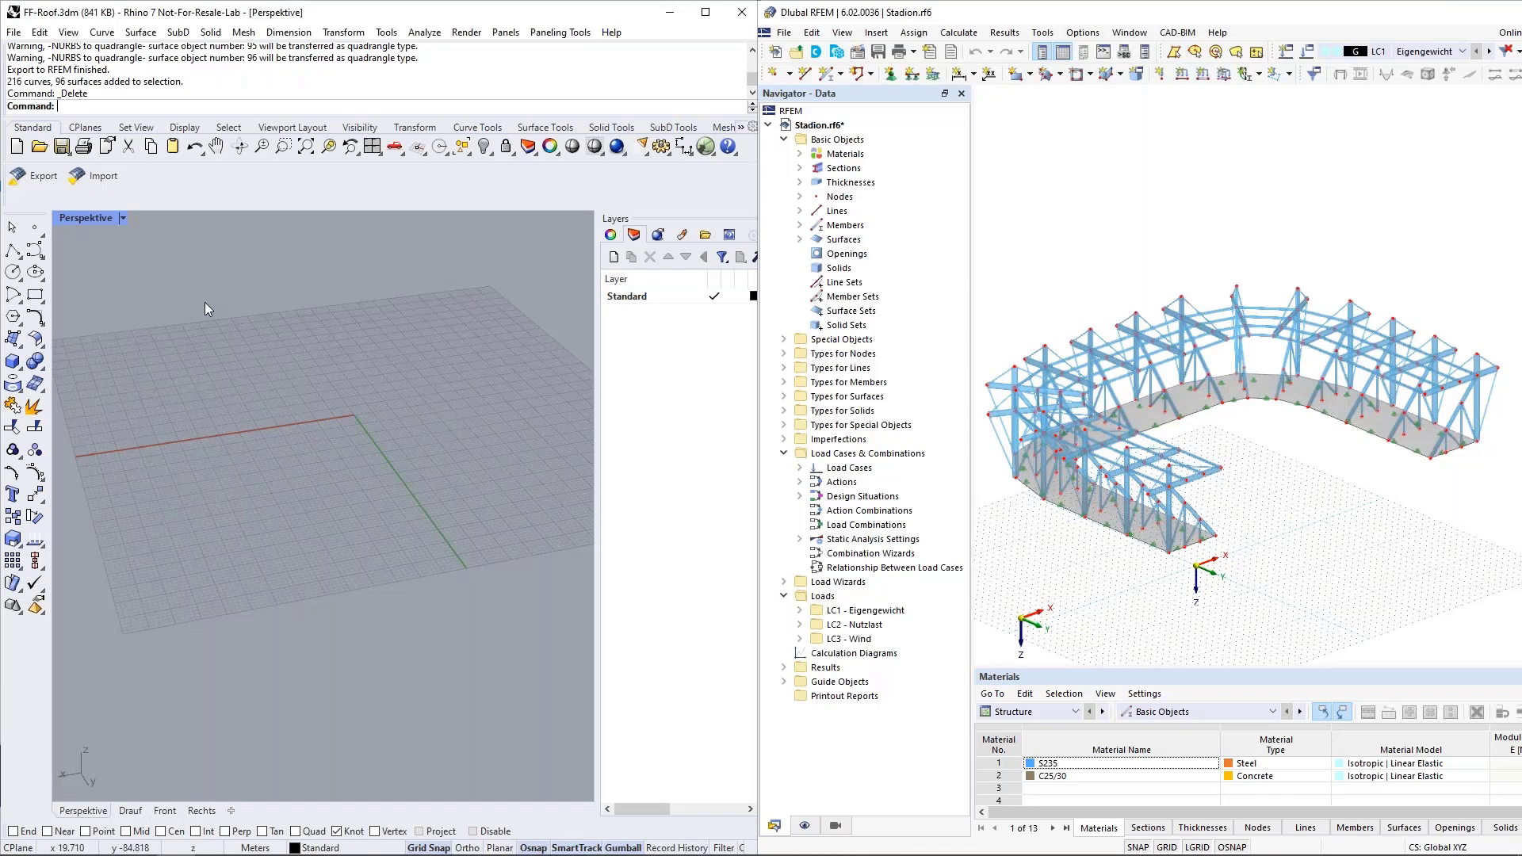
Import the stadium model from RFEM 6 into Rhino on the specific layer Standard with the Z axis flipped.
{"action": "left_click", "coordinate": [100, 182]}
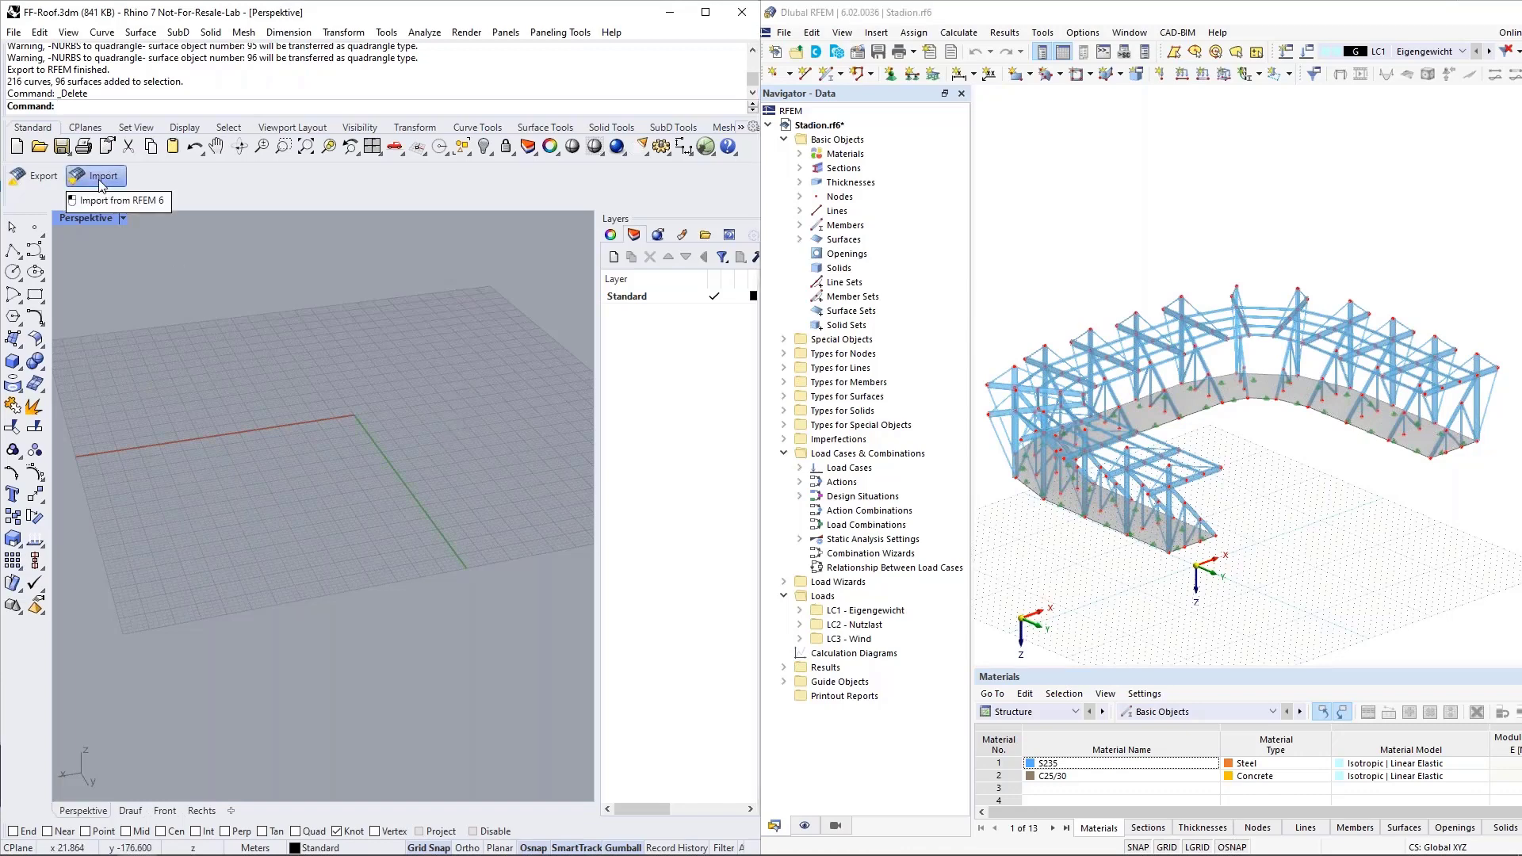
{"action": "left_click_drag", "start_coordinate": [537, 414], "coordinate": [459, 368]}
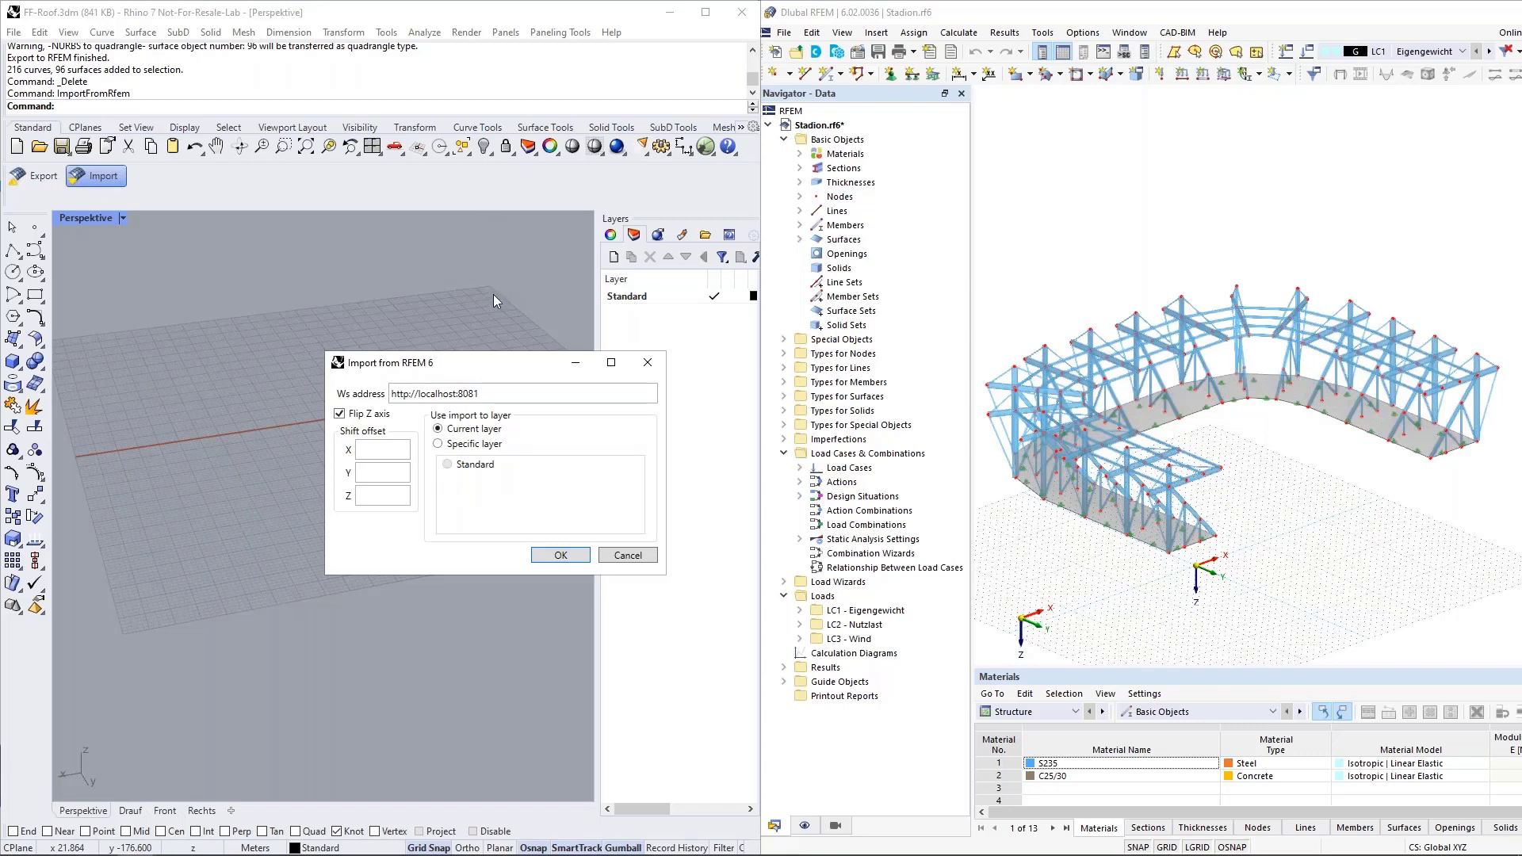
{"action": "left_click", "coordinate": [438, 444]}
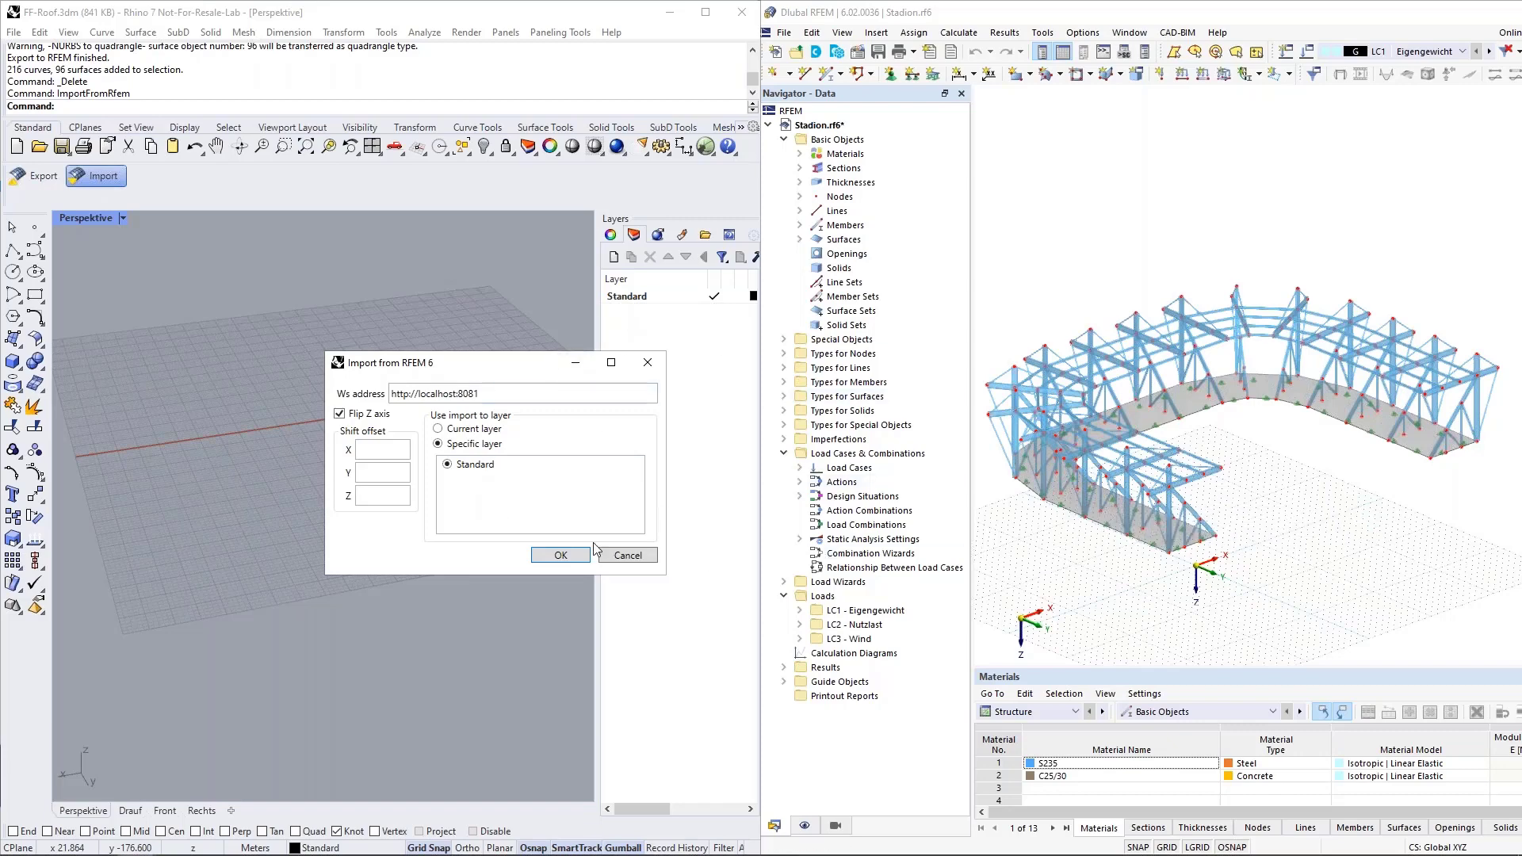
{"action": "left_click", "coordinate": [560, 555]}
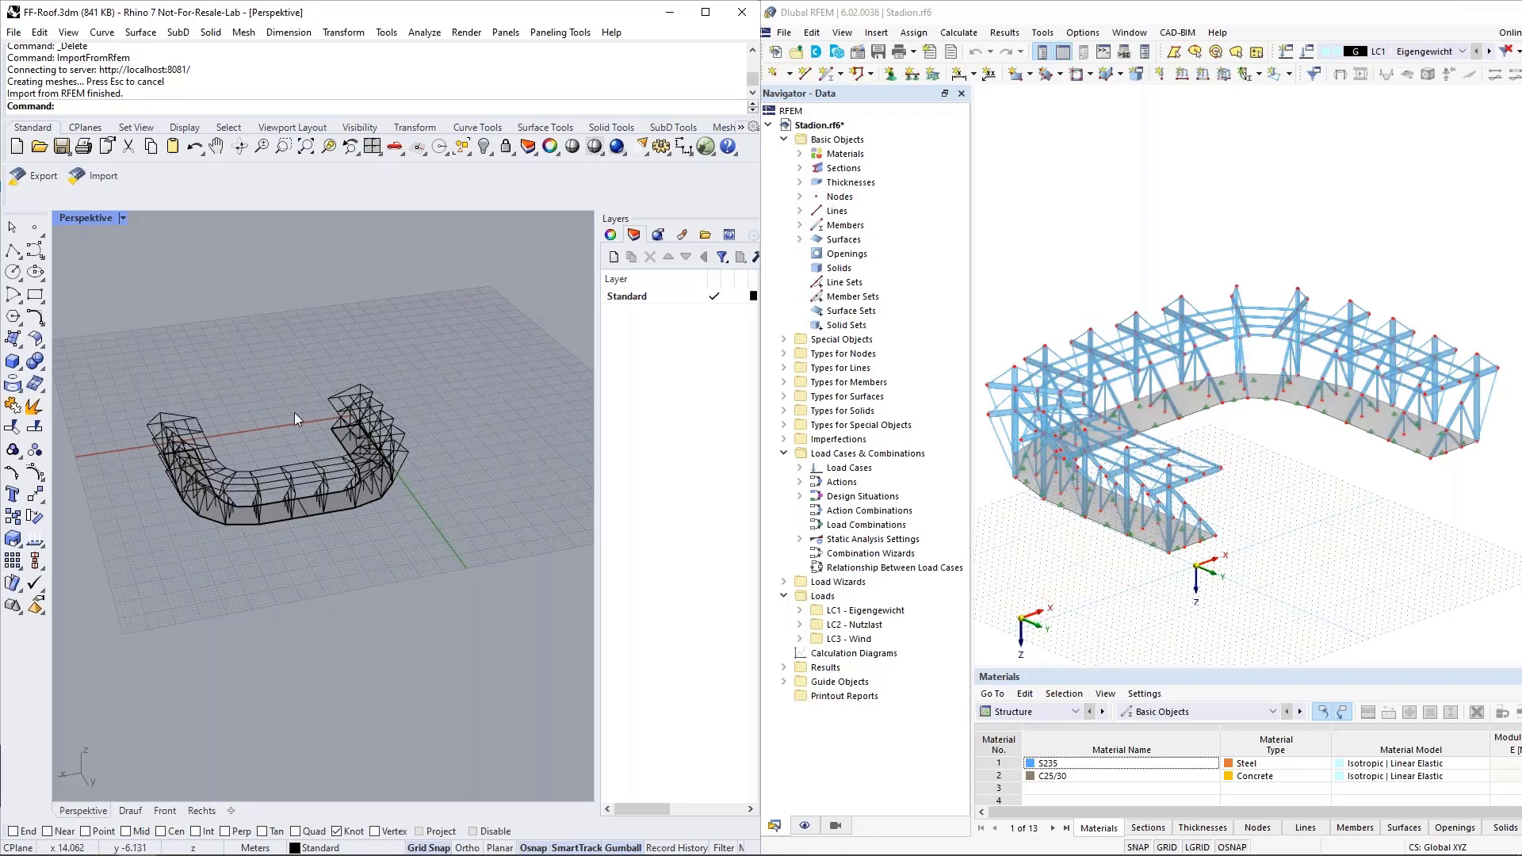
Inspect the imported stadium lines and base surface in Rhino and compare them with the members in RFEM.
{"action": "right_click_drag", "start_coordinate": [238, 452], "coordinate": [376, 448]}
{"action": "scroll", "coordinate": [376, 449], "scroll_direction": "up", "scroll_amount": 5}
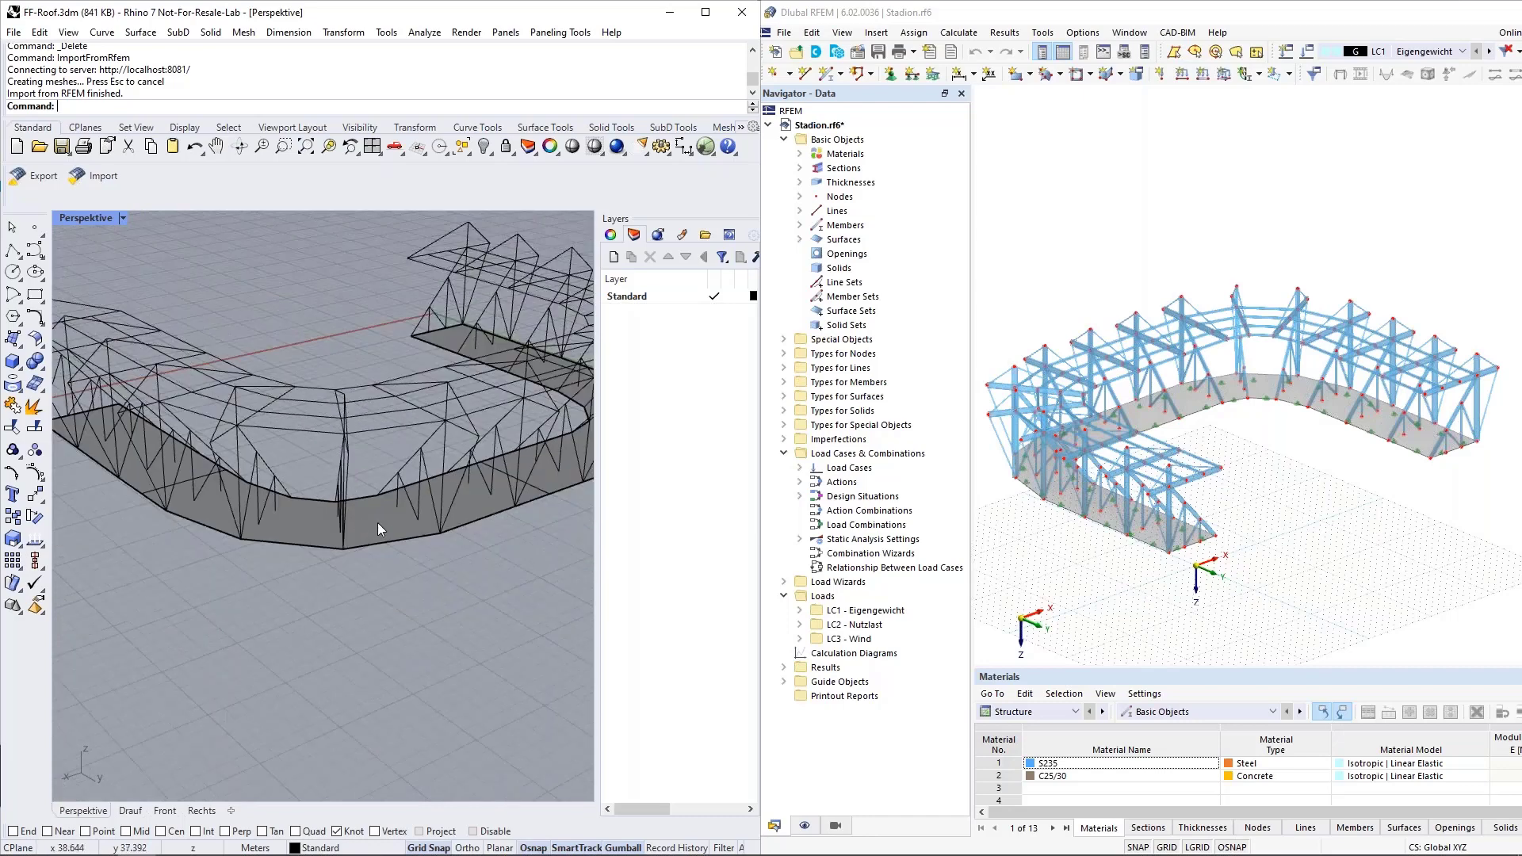
{"action": "left_click", "coordinate": [388, 501]}
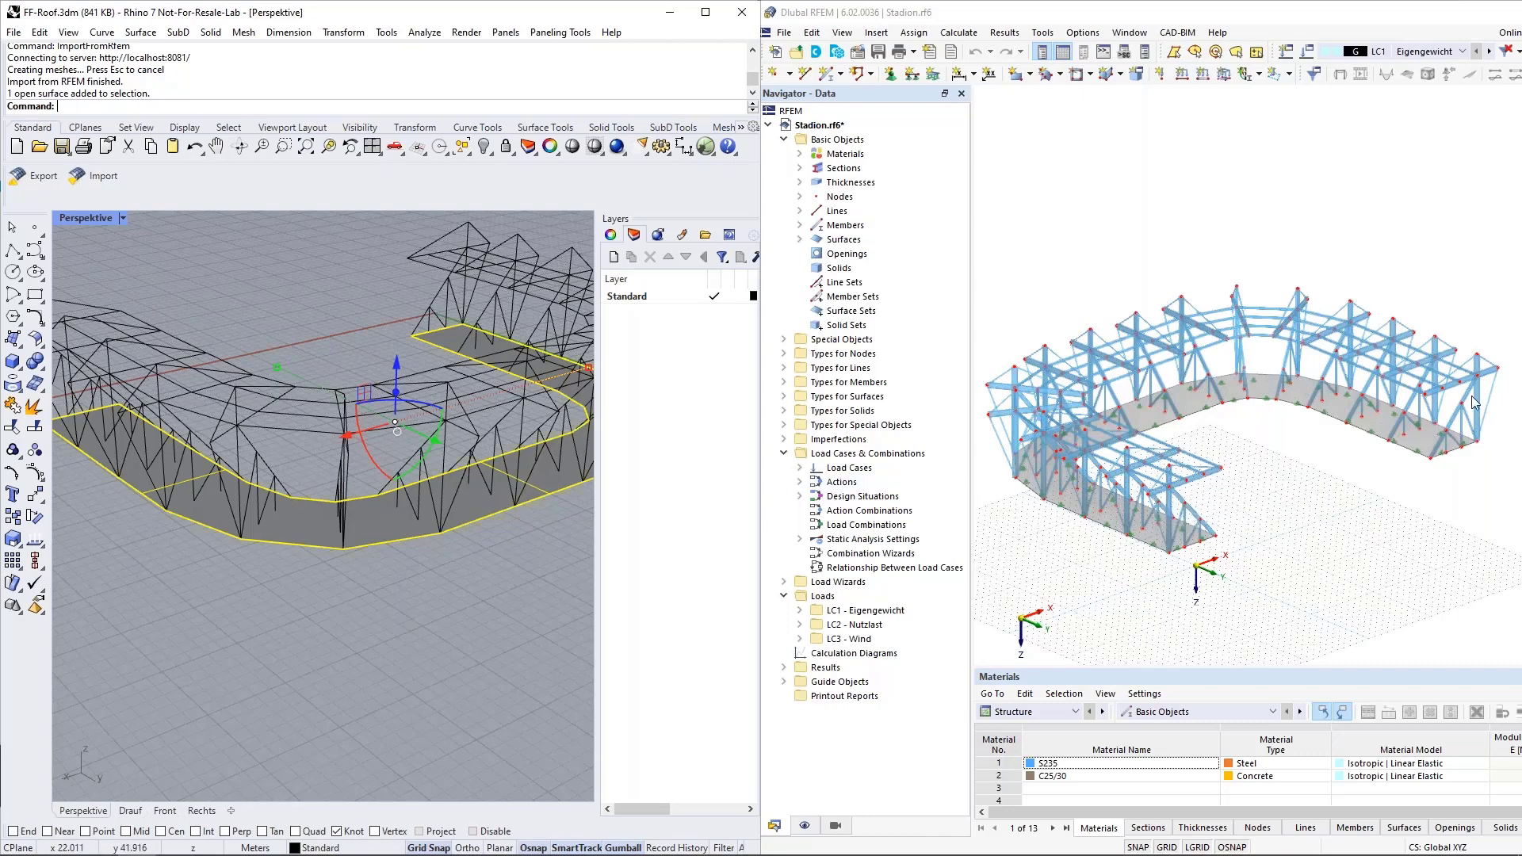
{"action": "scroll", "coordinate": [1403, 414], "scroll_direction": "up", "scroll_amount": 5}
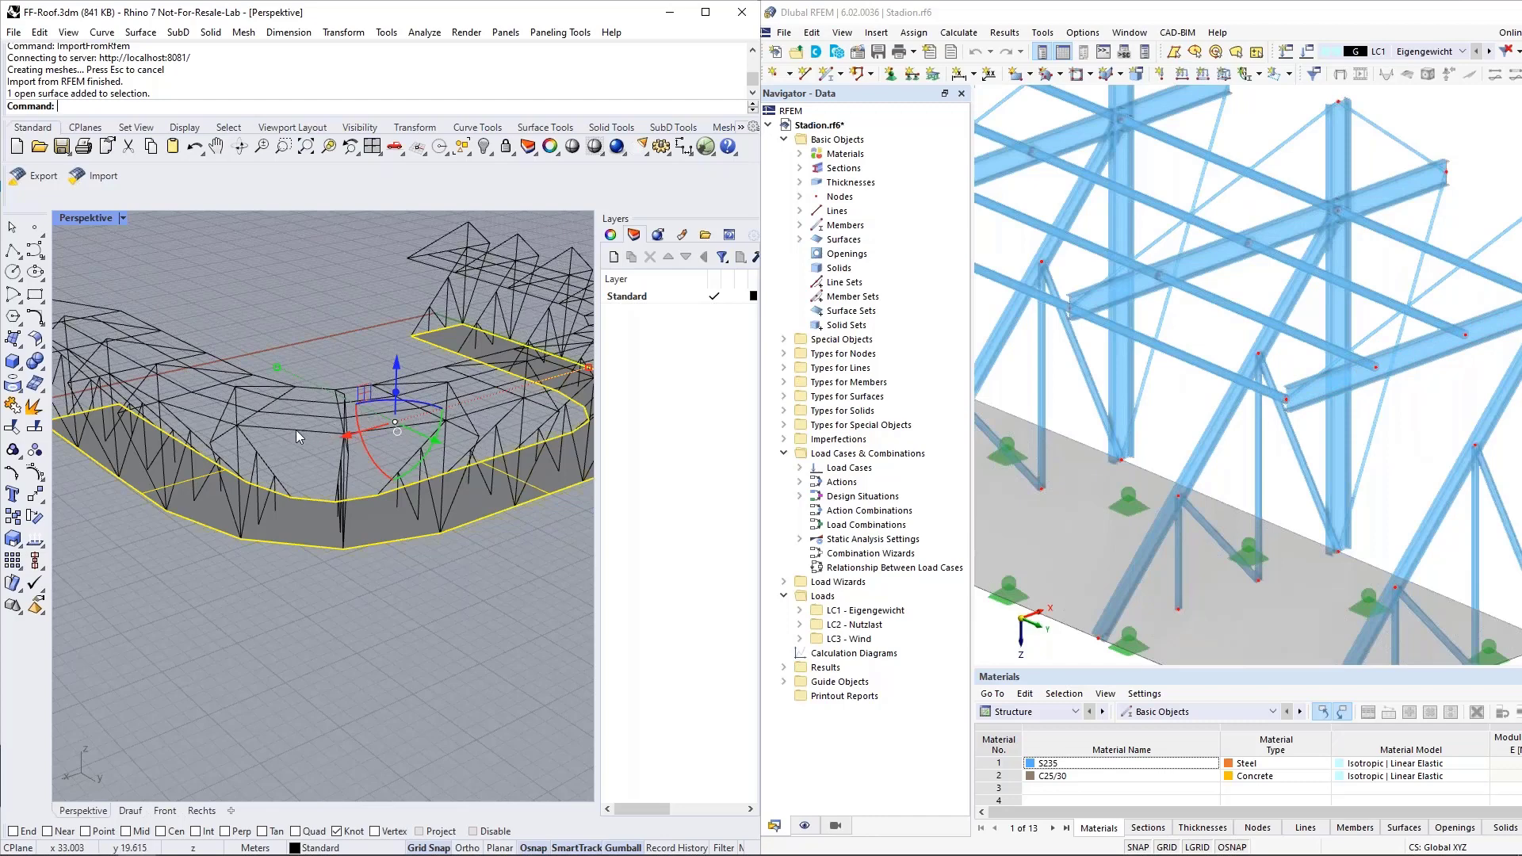
{"action": "left_click", "coordinate": [270, 451]}
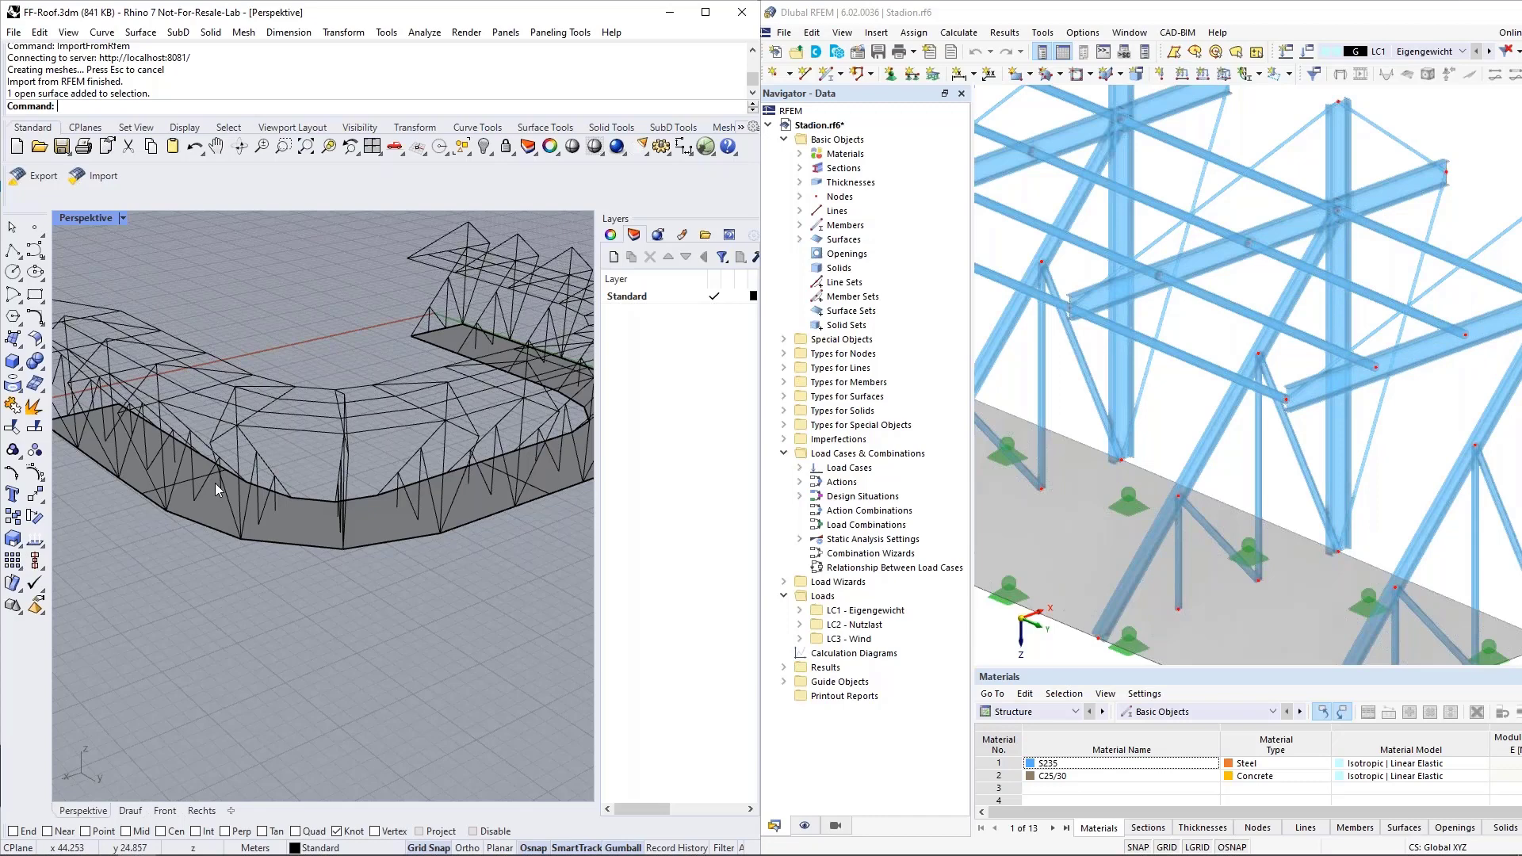
{"action": "scroll", "coordinate": [215, 482], "scroll_direction": "down", "scroll_amount": 3}
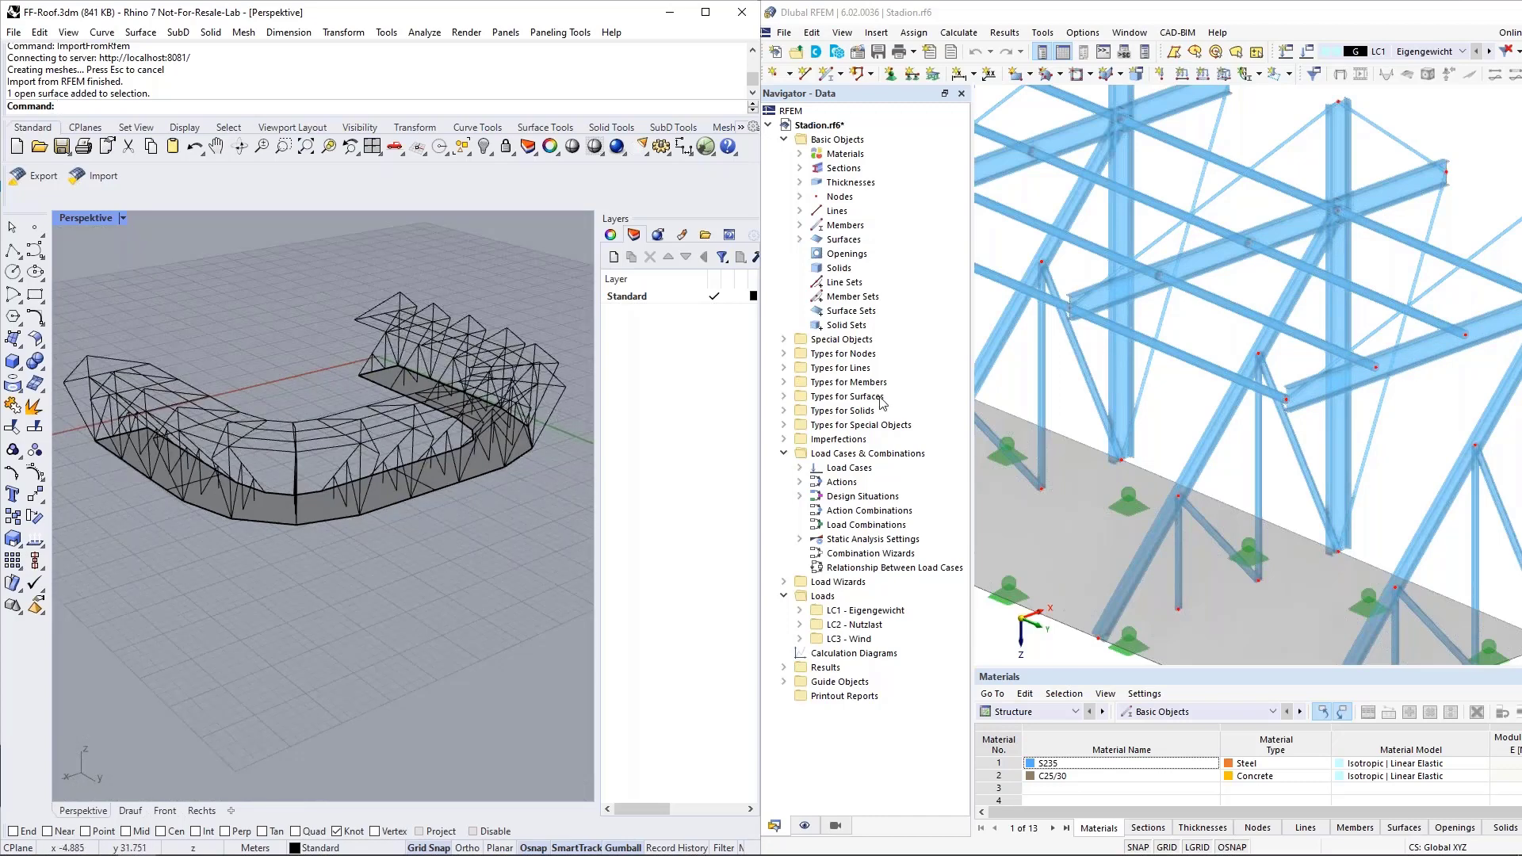
{"action": "scroll", "coordinate": [1086, 440], "scroll_direction": "down", "scroll_amount": 5}
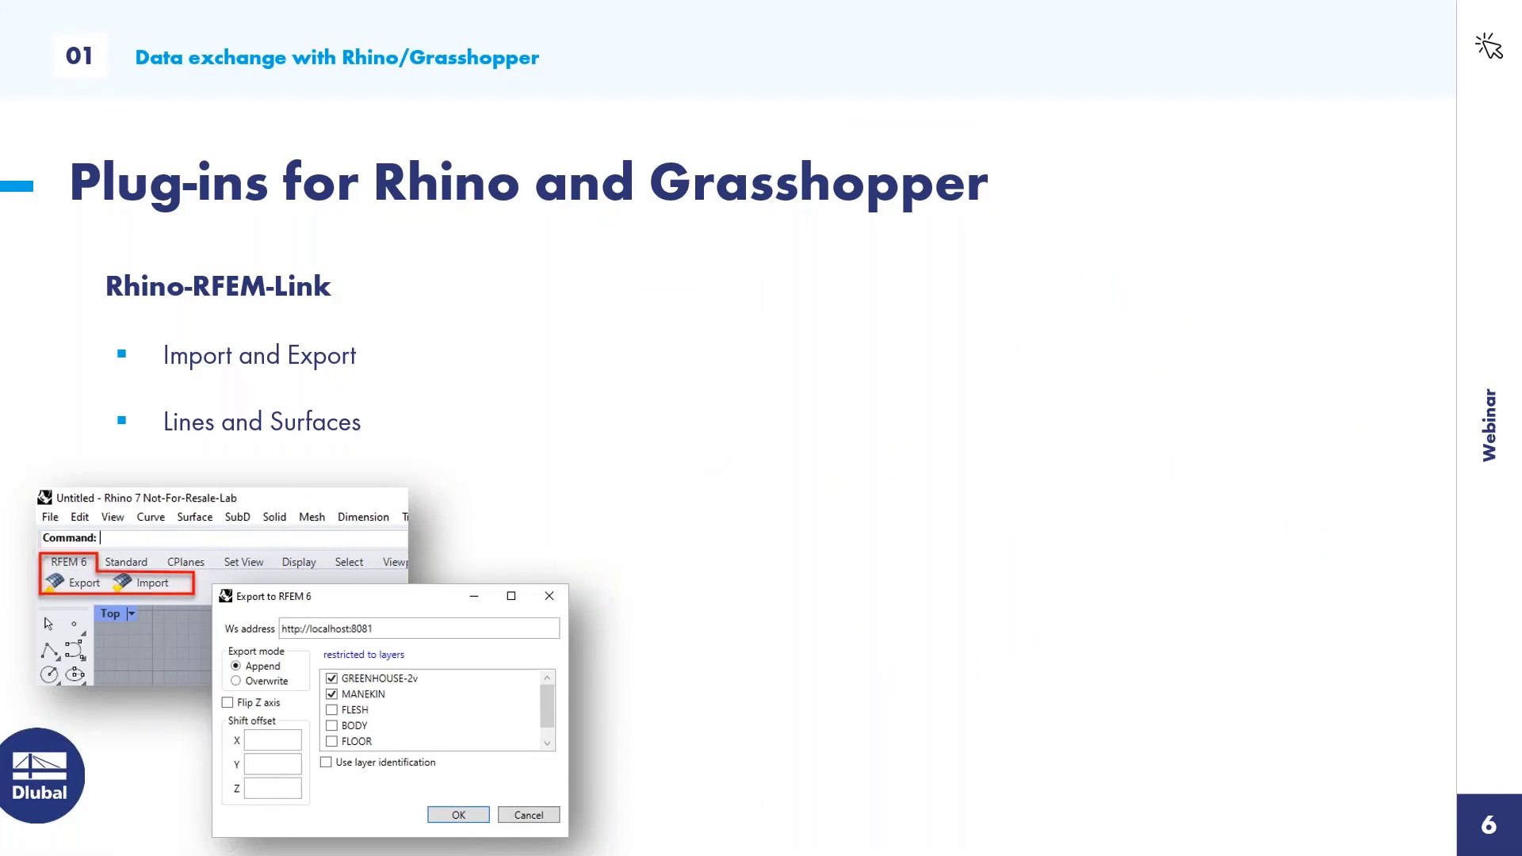
{"action": "key", "text": "Right"}
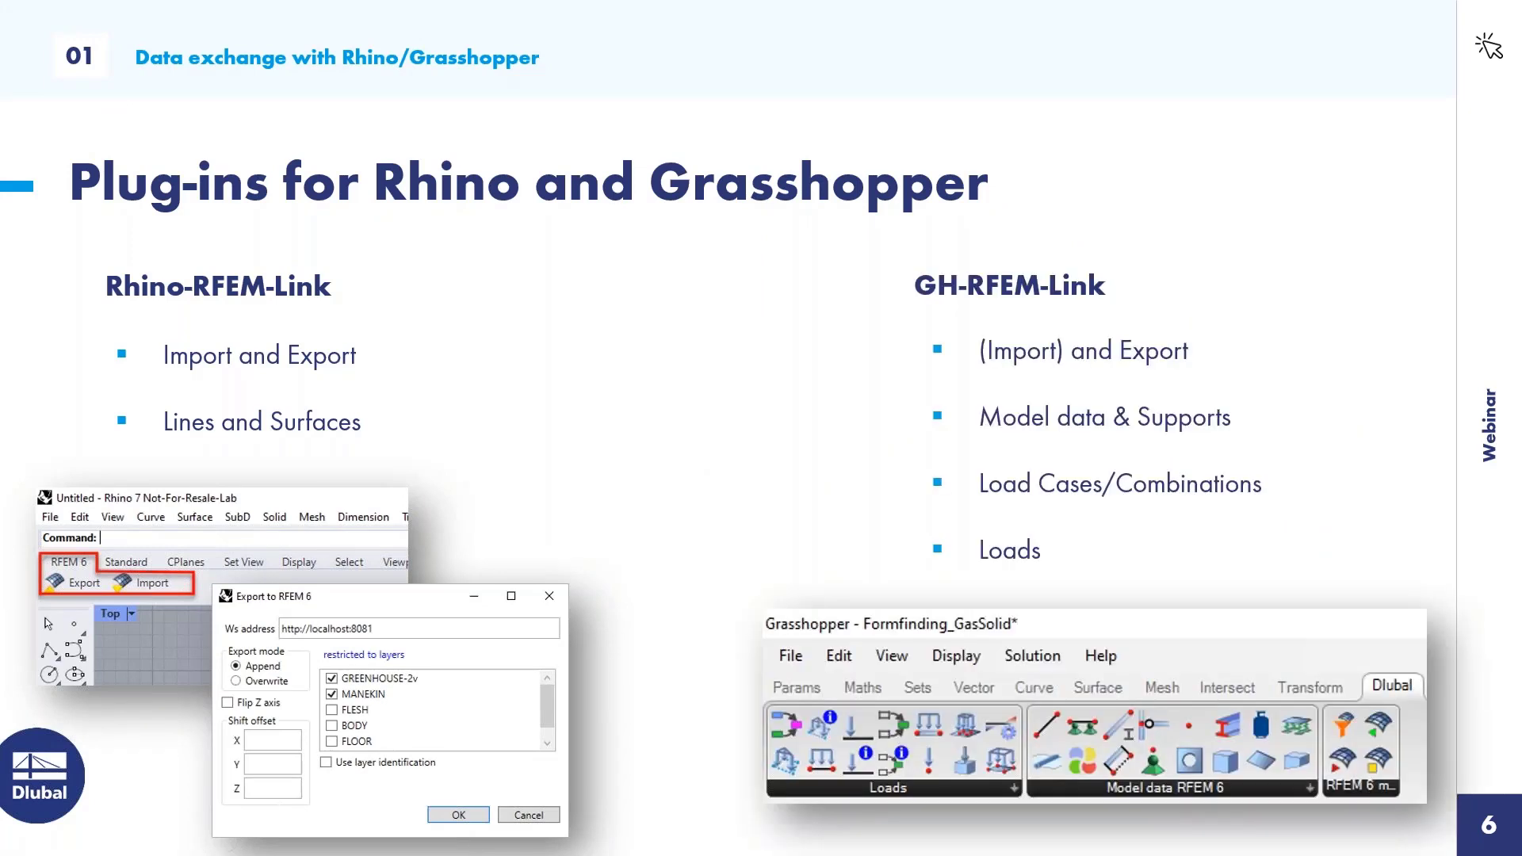
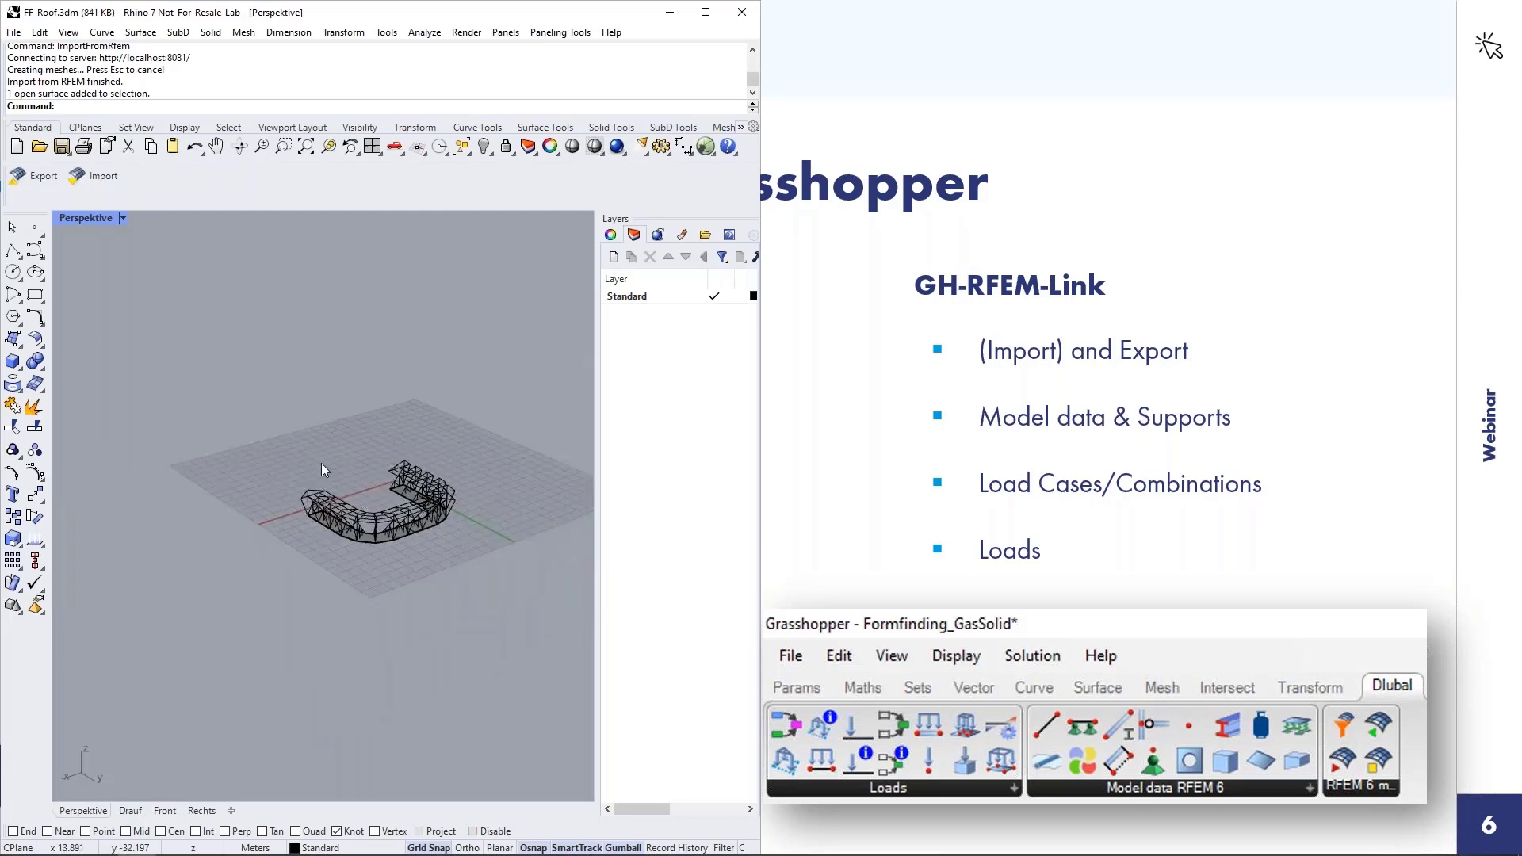
Delete the imported stadium geometry in Rhino and open the recent Büro definition in Grasshopper.
{"action": "left_click_drag", "start_coordinate": [261, 441], "coordinate": [524, 587]}
{"action": "key", "text": "Delete"}
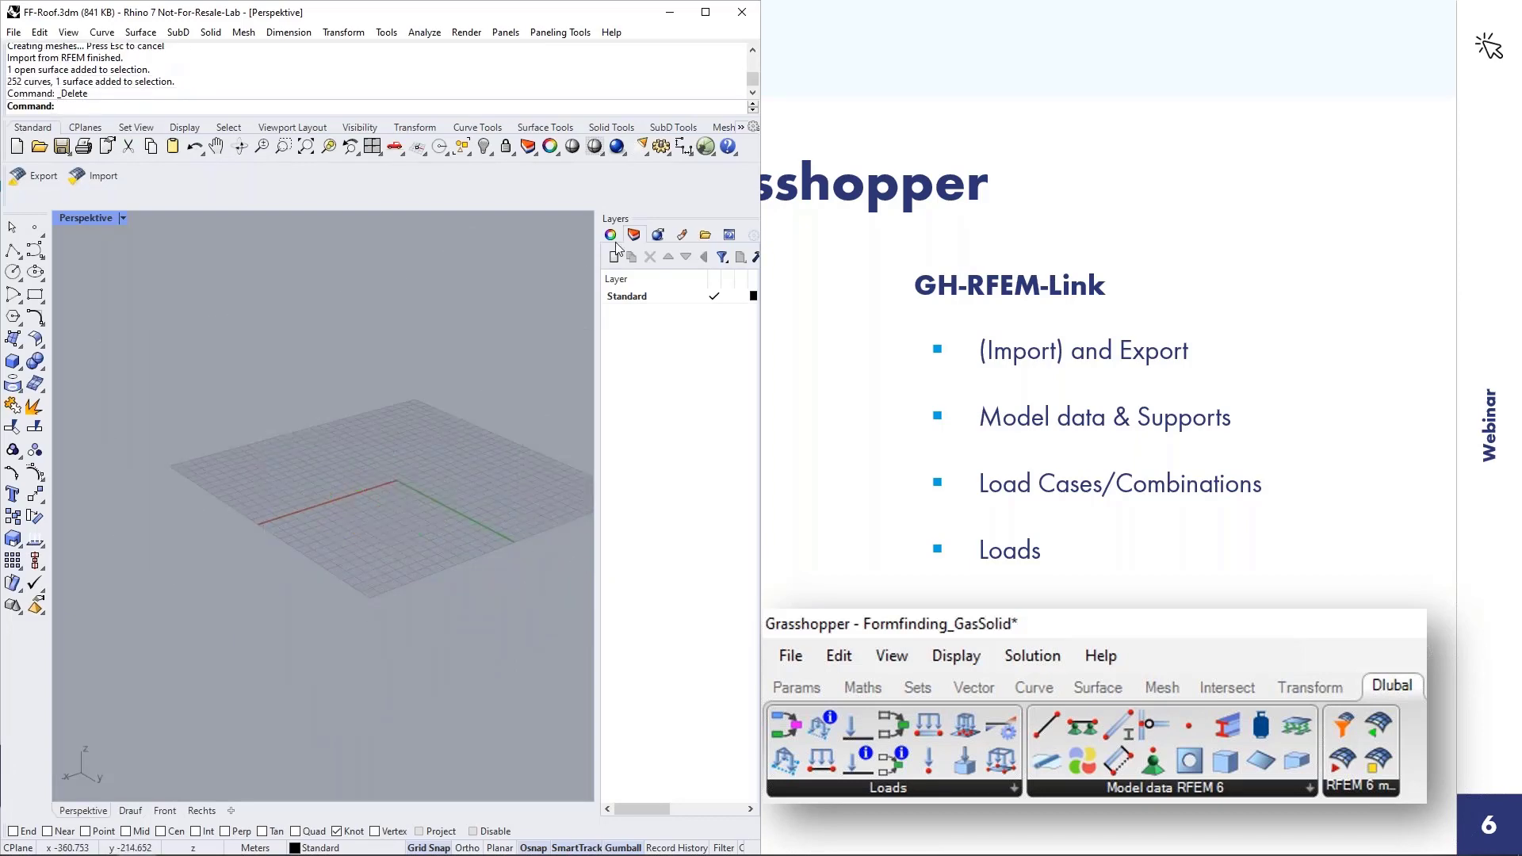
{"action": "left_click", "coordinate": [704, 146]}
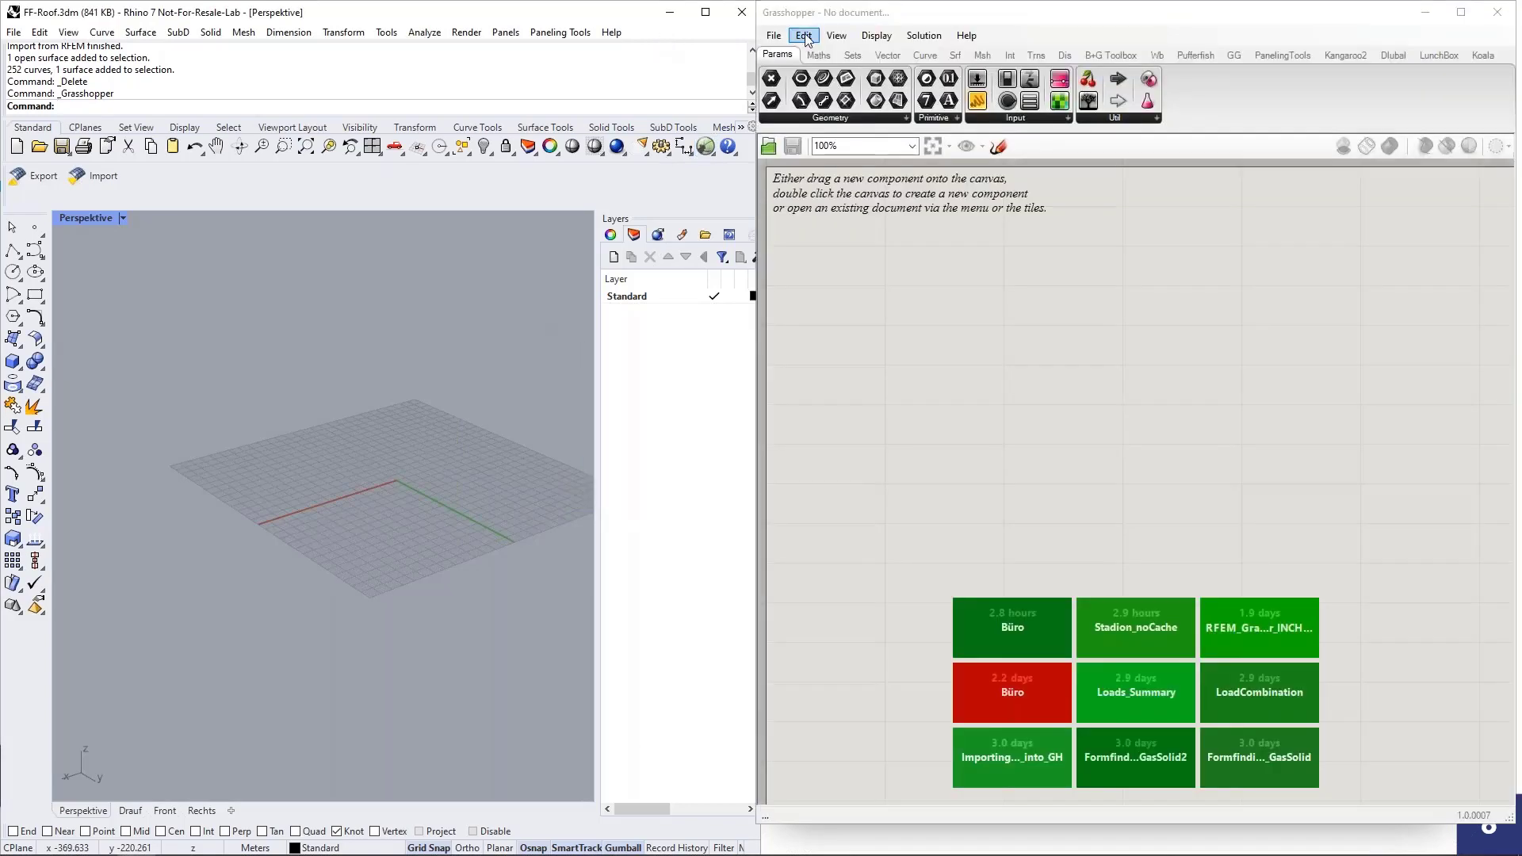
{"action": "left_click", "coordinate": [987, 629]}
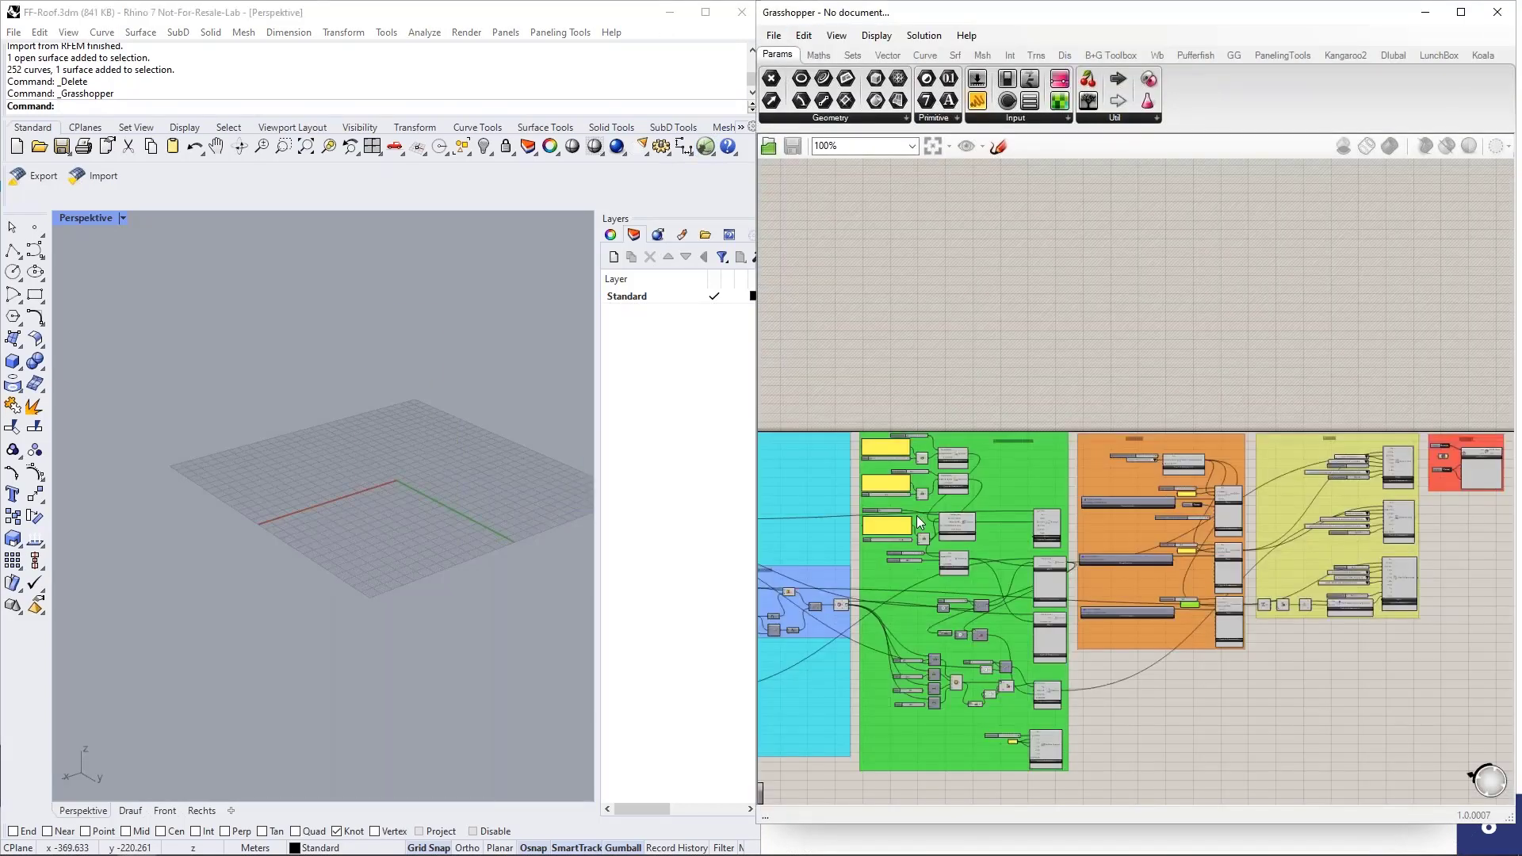
{"action": "scroll", "coordinate": [1040, 317], "scroll_direction": "down", "scroll_amount": 3}
{"action": "scroll", "coordinate": [953, 607], "scroll_direction": "up", "scroll_amount": 1}
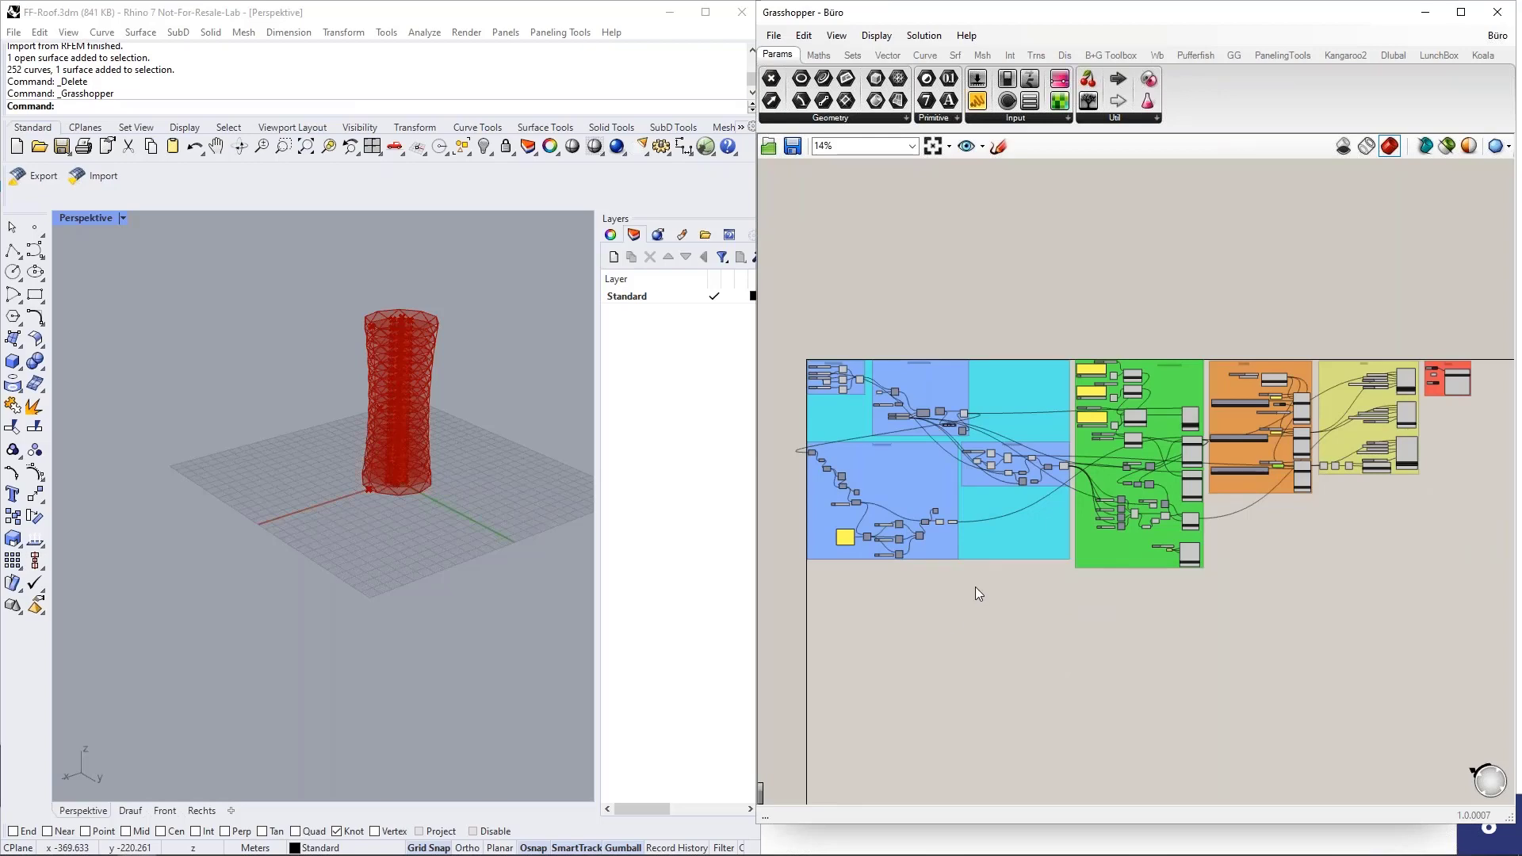
Examine the office tower preview in Rhino, including its floor slabs, core and outer diagonal members.
{"action": "left_click", "coordinate": [435, 345]}
{"action": "scroll", "coordinate": [434, 346], "scroll_direction": "up", "scroll_amount": 5}
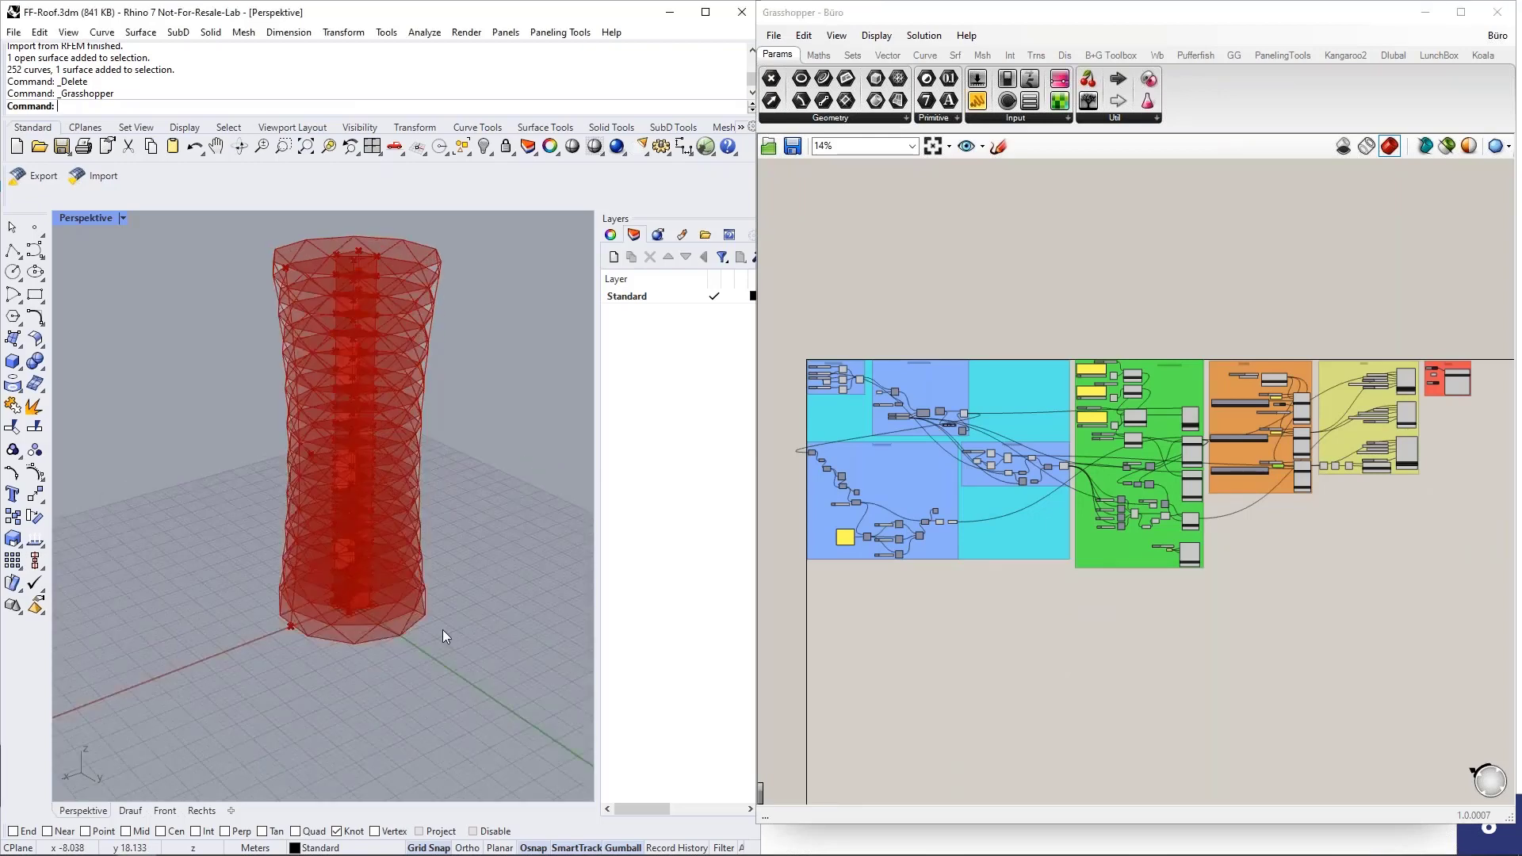
{"action": "scroll", "coordinate": [442, 629], "scroll_direction": "down", "scroll_amount": 5}
{"action": "right_click_drag", "start_coordinate": [382, 643], "coordinate": [444, 485]}
{"action": "scroll", "coordinate": [444, 493], "scroll_direction": "up", "scroll_amount": 4}
{"action": "scroll", "coordinate": [378, 473], "scroll_direction": "down", "scroll_amount": 3}
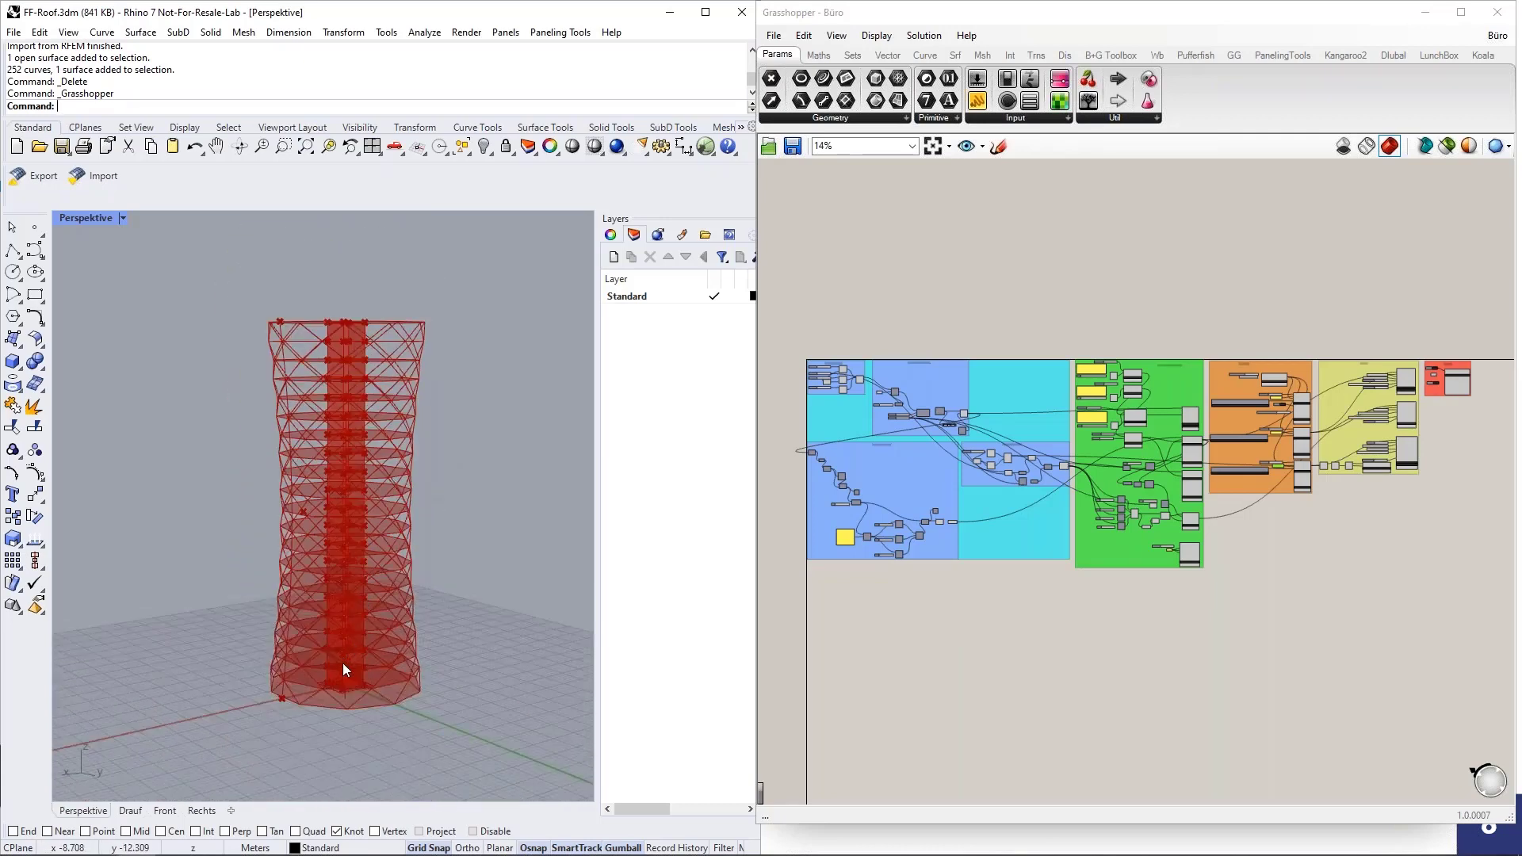
{"action": "scroll", "coordinate": [342, 670], "scroll_direction": "up", "scroll_amount": 8}
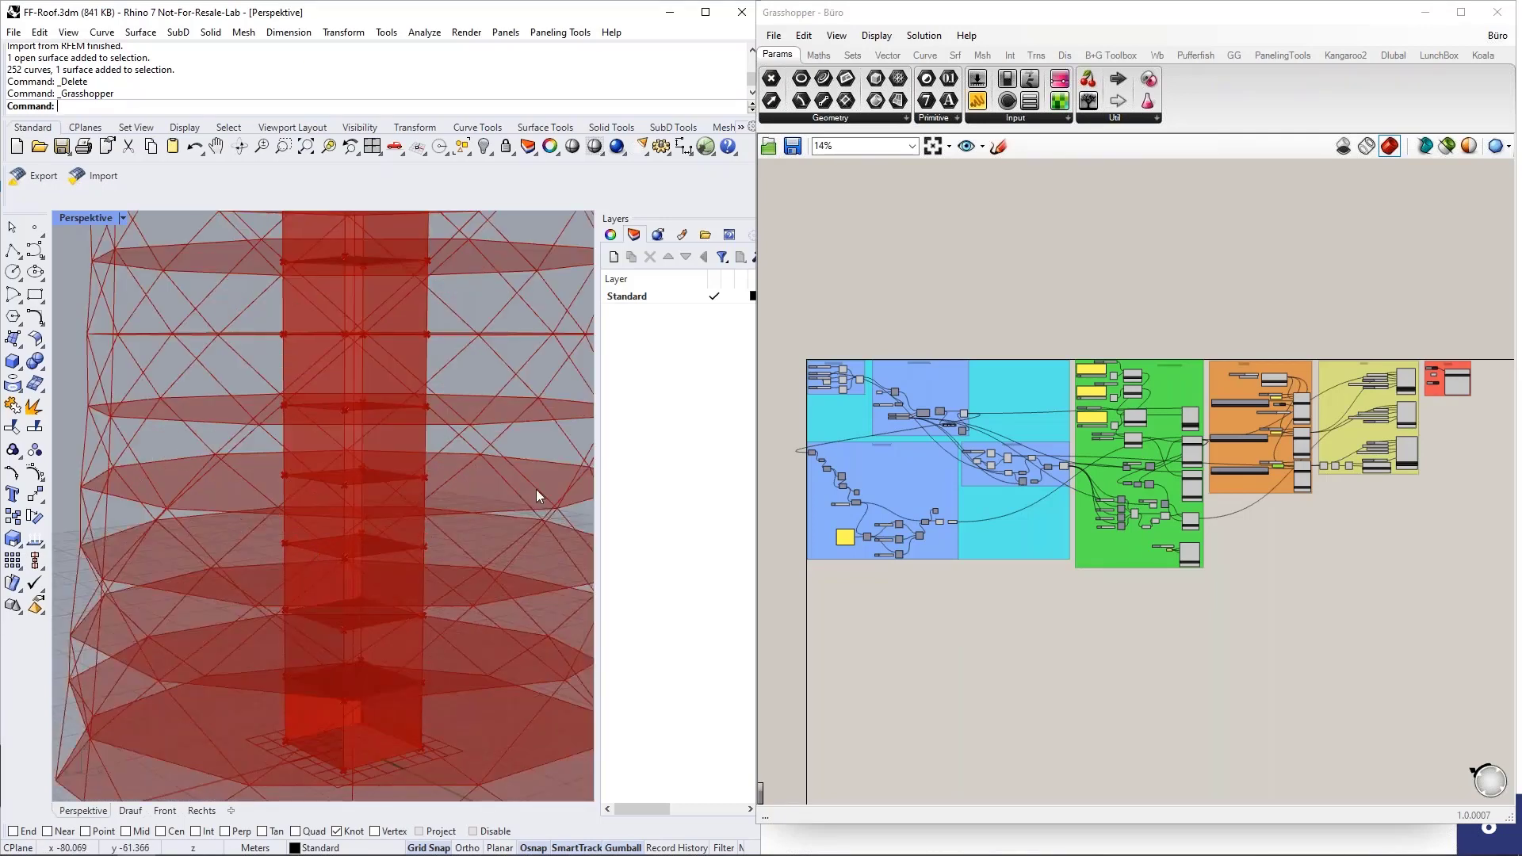
{"action": "scroll", "coordinate": [271, 646], "scroll_direction": "down", "scroll_amount": 5}
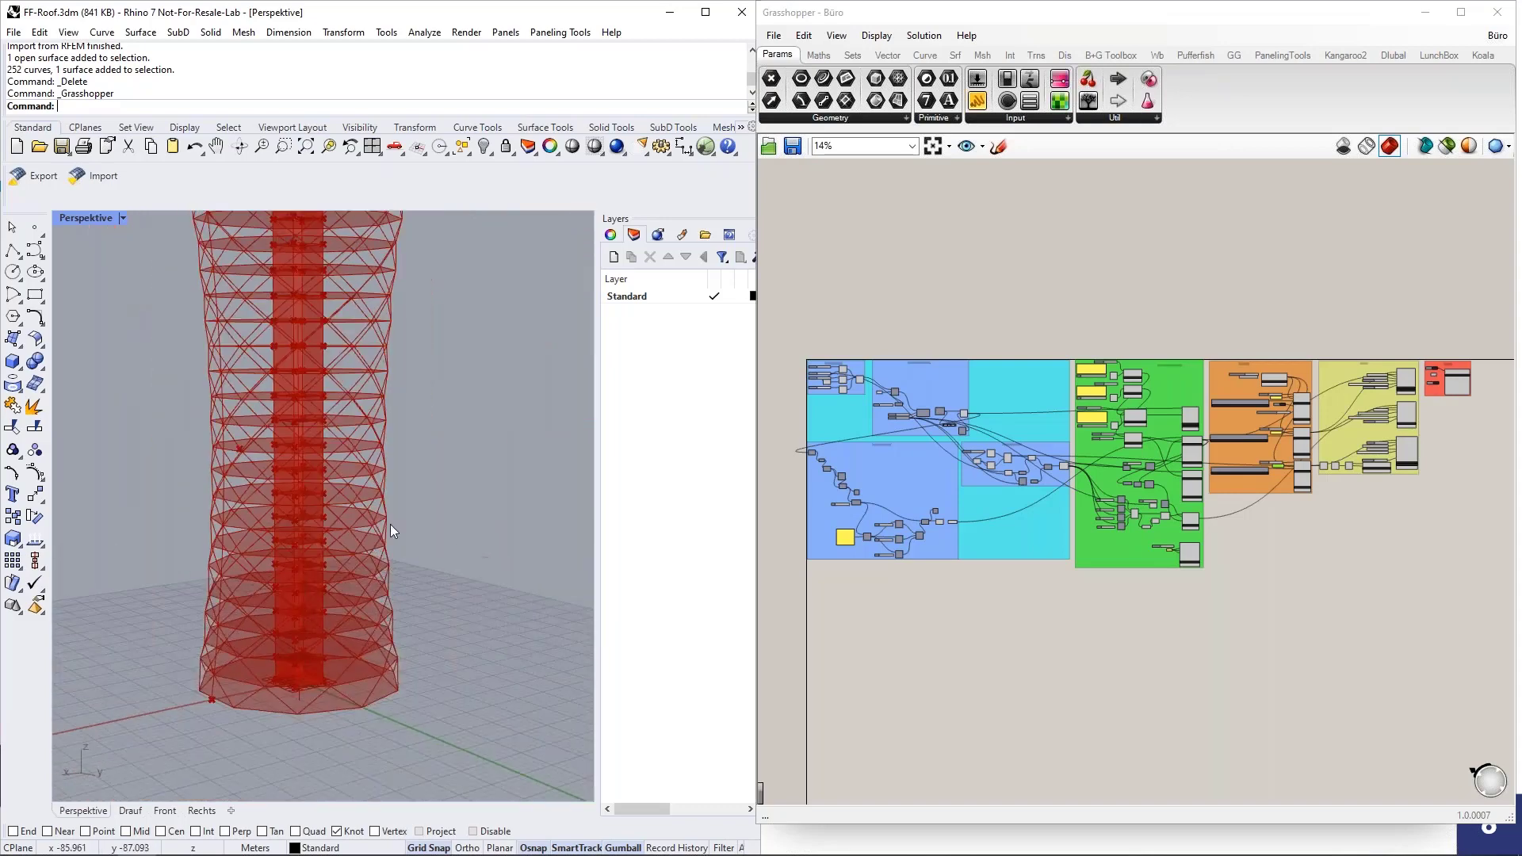
{"action": "right_click_drag", "start_coordinate": [390, 525], "coordinate": [349, 448]}
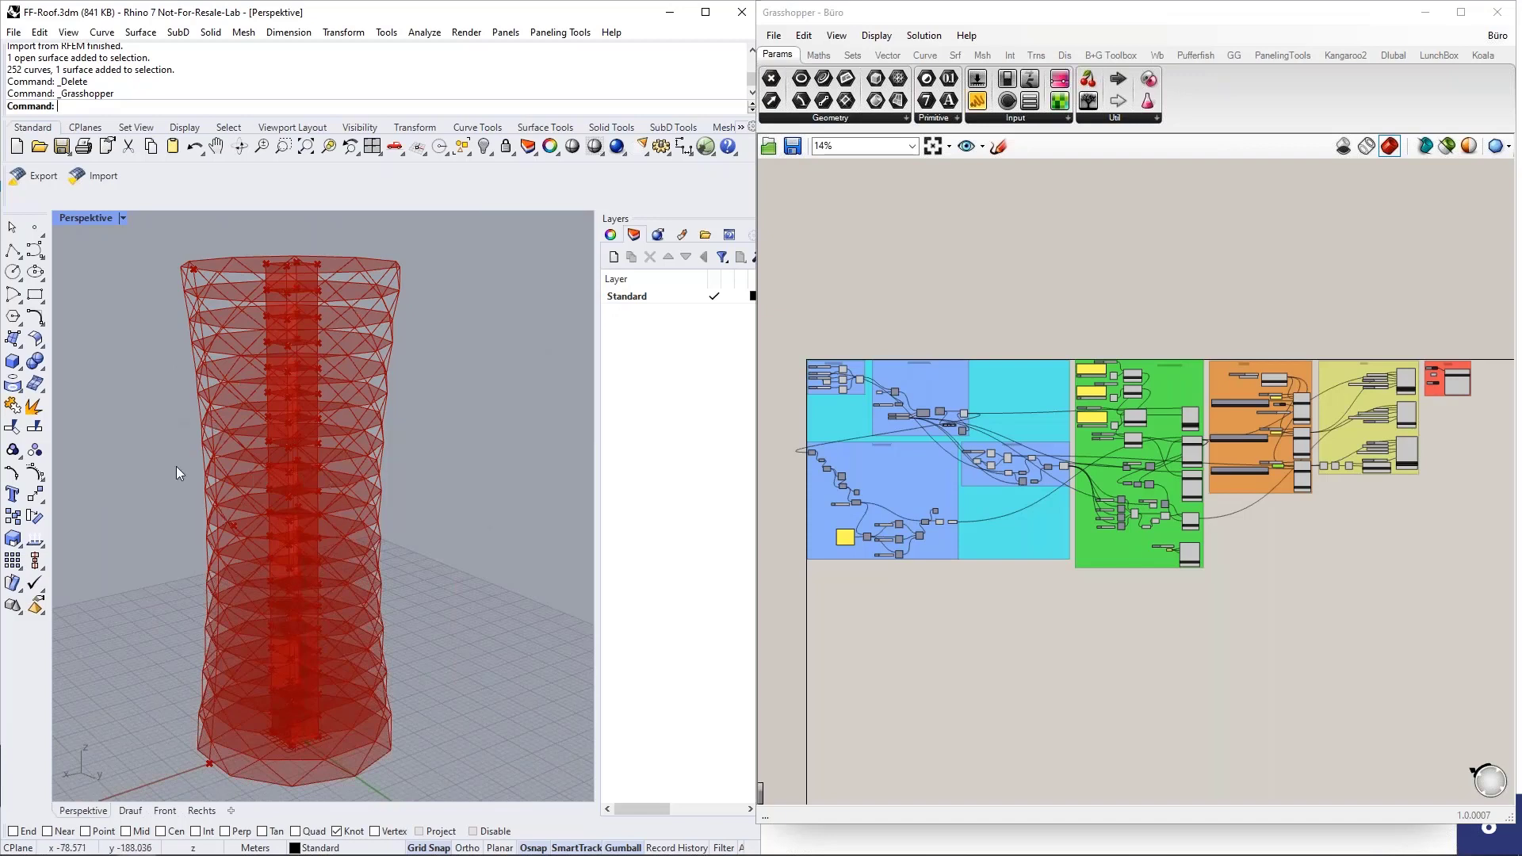
Examine the Dlubal Model Data group and the load case components in the Loading group of the Grasshopper definition.
{"action": "left_click", "coordinate": [992, 392]}
{"action": "scroll", "coordinate": [836, 444], "scroll_direction": "up", "scroll_amount": 1}
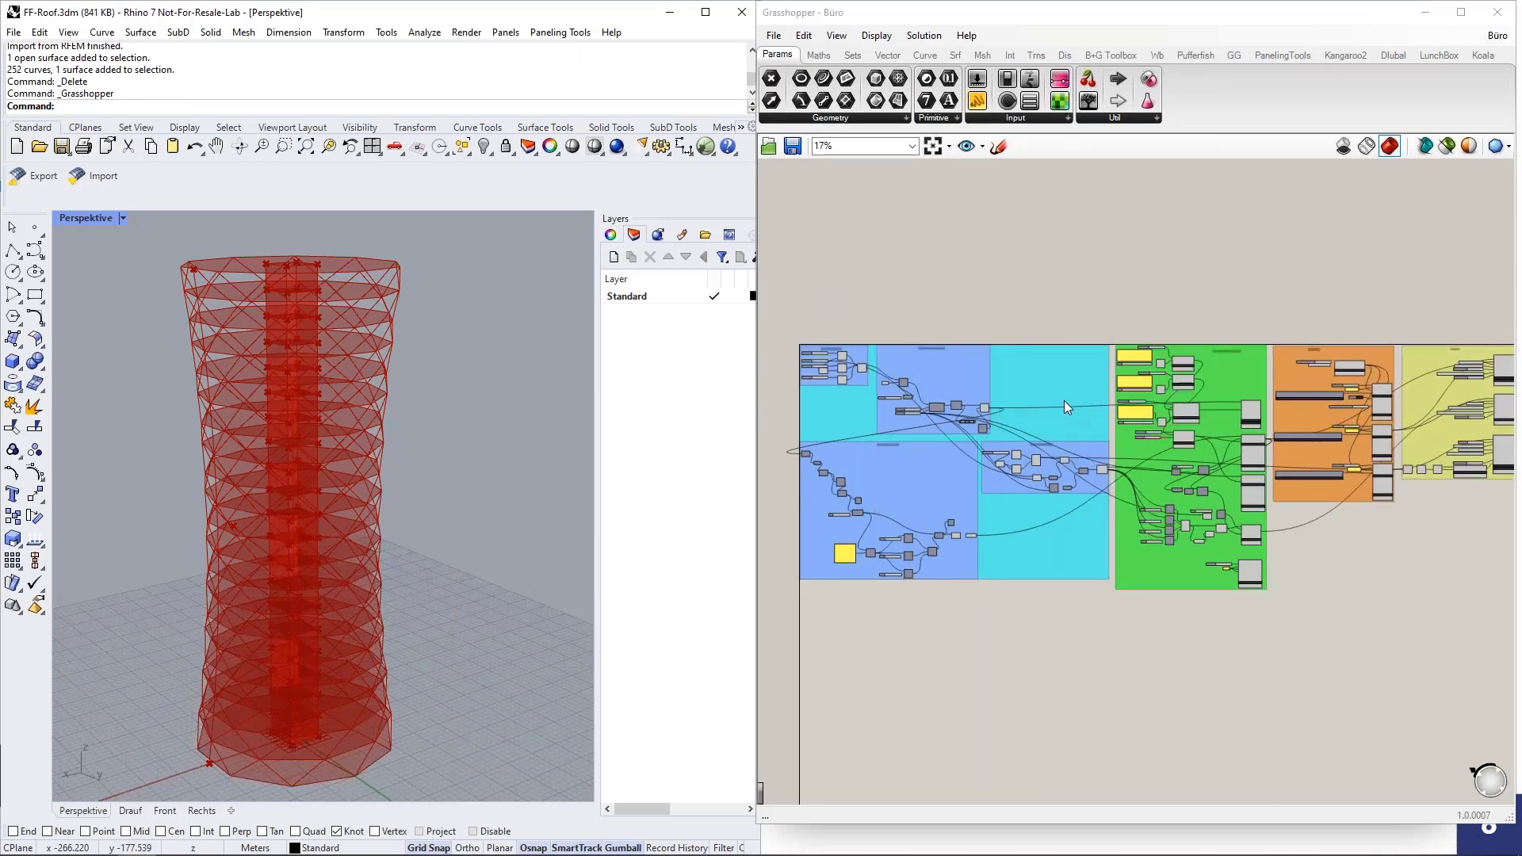
{"action": "scroll", "coordinate": [1217, 544], "scroll_direction": "up", "scroll_amount": 2}
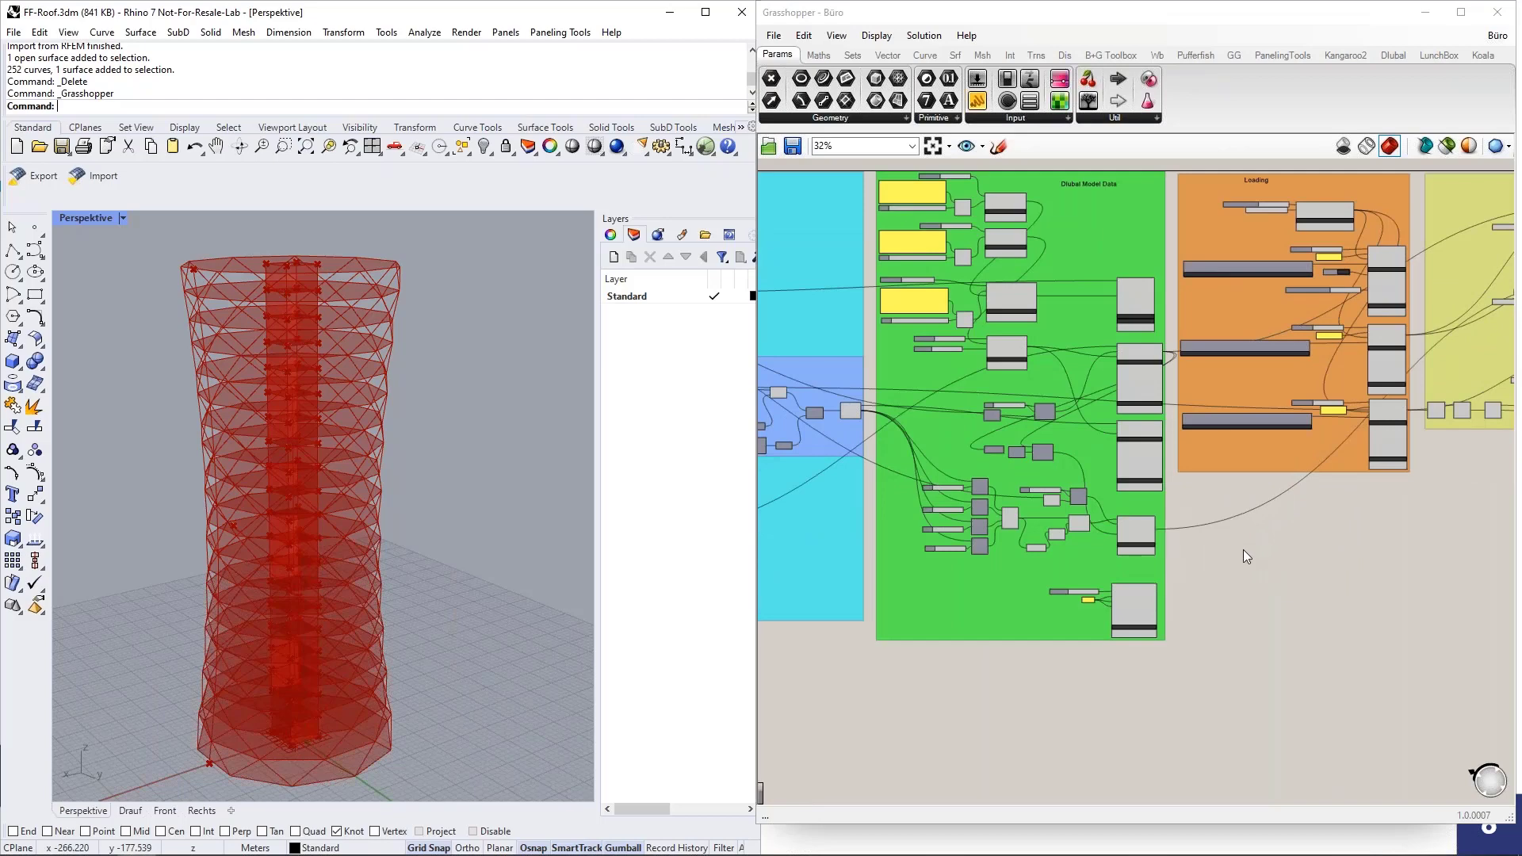
{"action": "scroll", "coordinate": [835, 392], "scroll_direction": "up", "scroll_amount": 1}
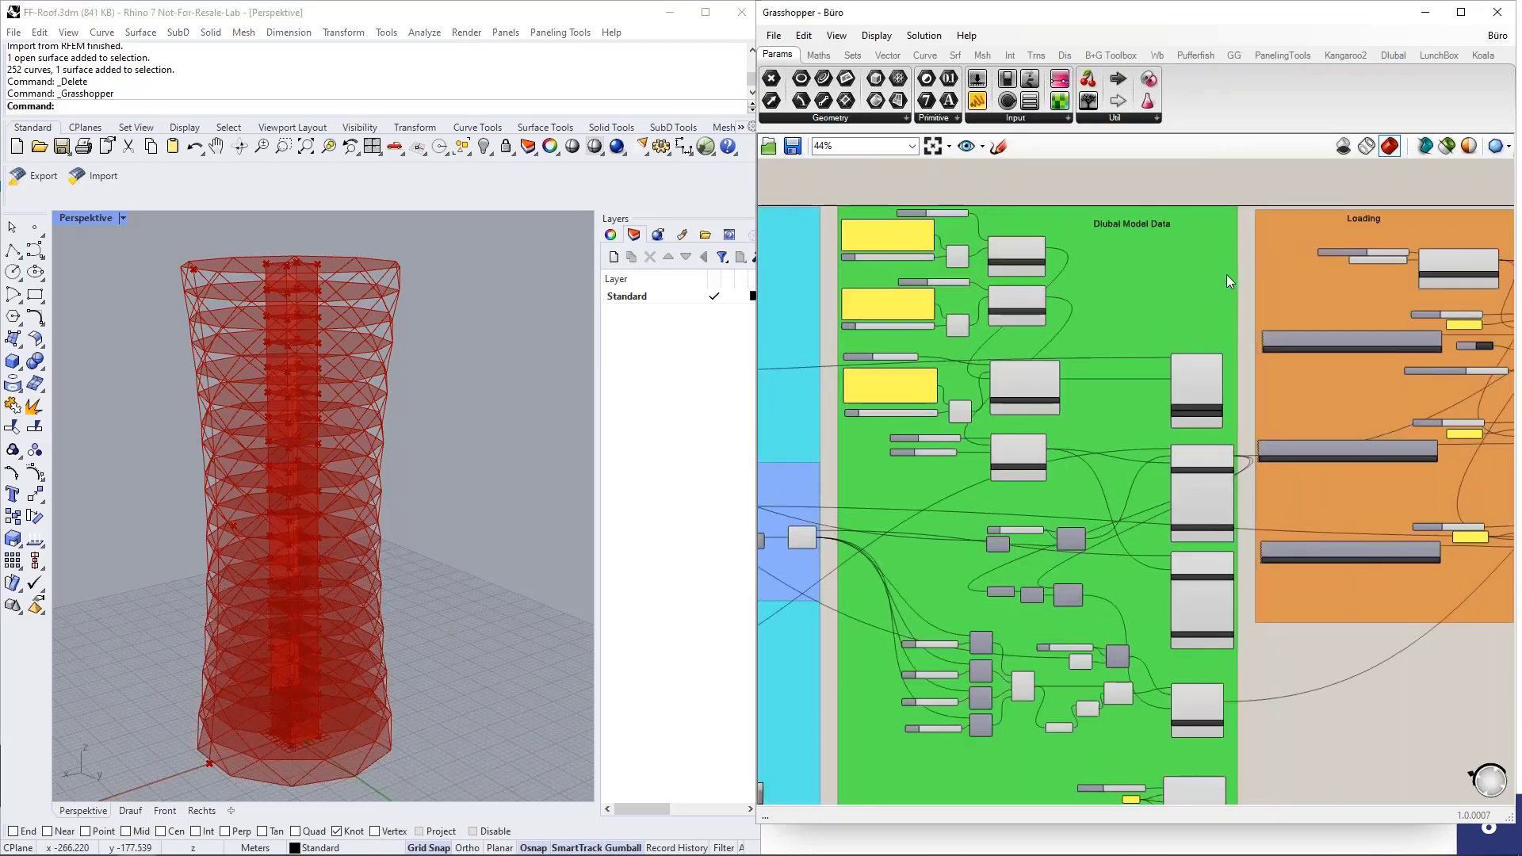
{"action": "scroll", "coordinate": [1115, 296], "scroll_direction": "up", "scroll_amount": 1}
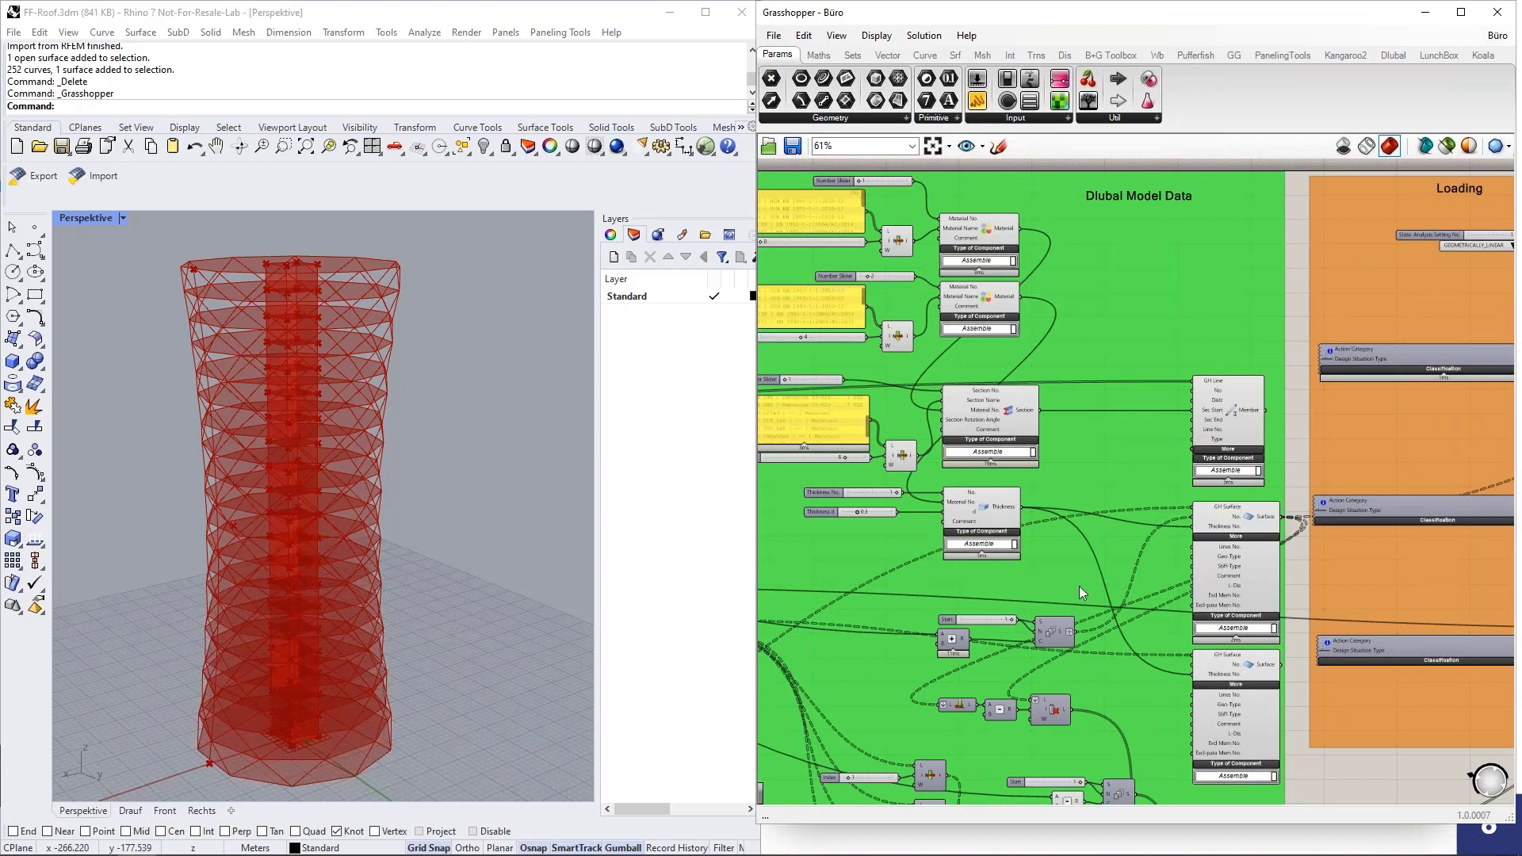
{"action": "mouse_move", "coordinate": [878, 512]}
{"action": "scroll", "coordinate": [929, 469], "scroll_direction": "down", "scroll_amount": 4}
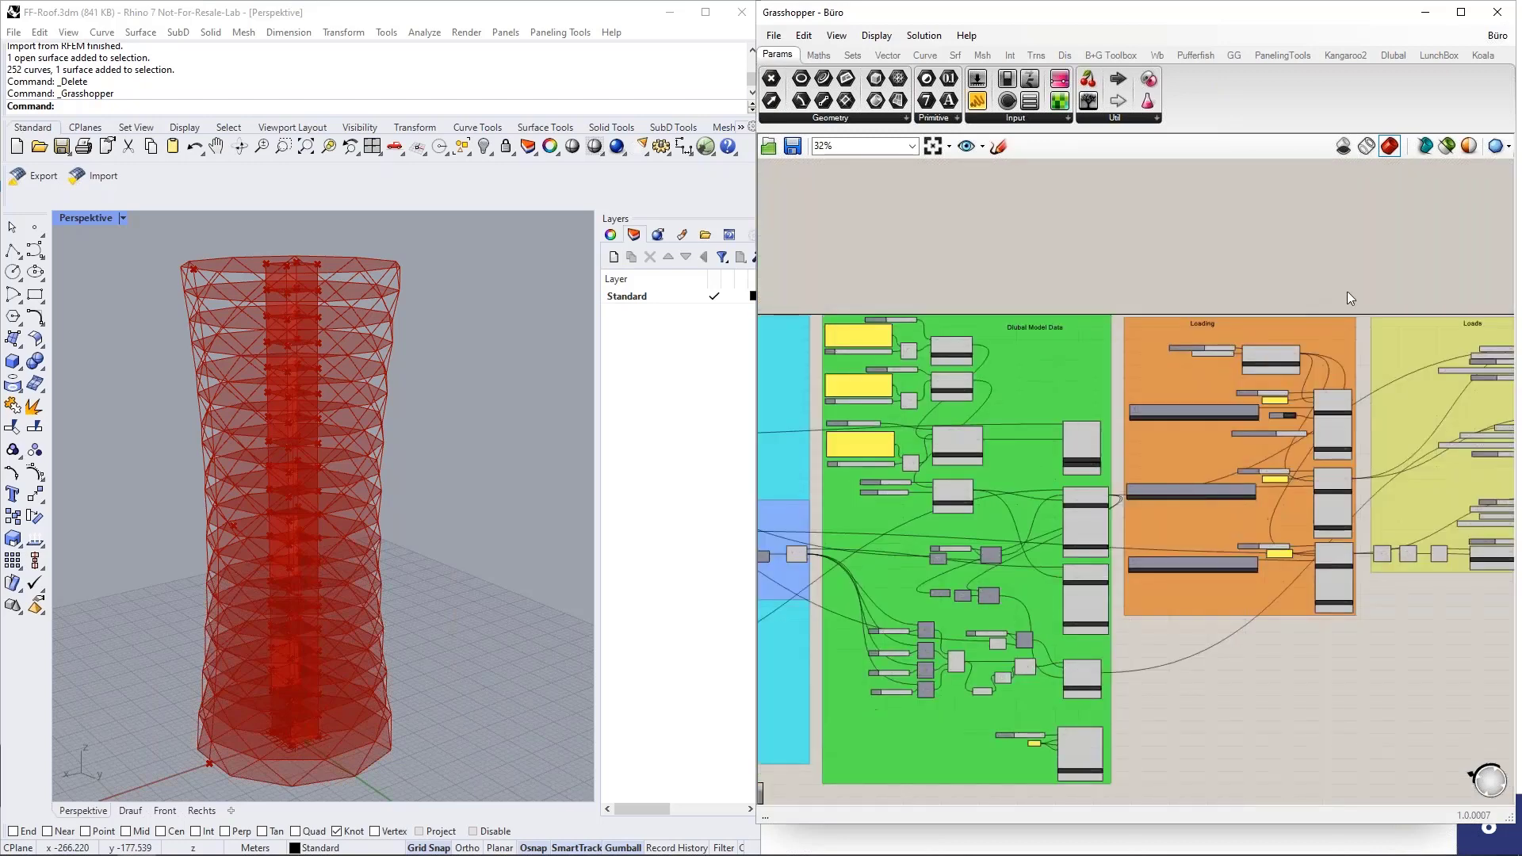
{"action": "right_click_drag", "start_coordinate": [1346, 287], "coordinate": [1099, 289]}
{"action": "scroll", "coordinate": [1010, 323], "scroll_direction": "up", "scroll_amount": 2}
{"action": "scroll", "coordinate": [1010, 323], "scroll_direction": "up", "scroll_amount": 1}
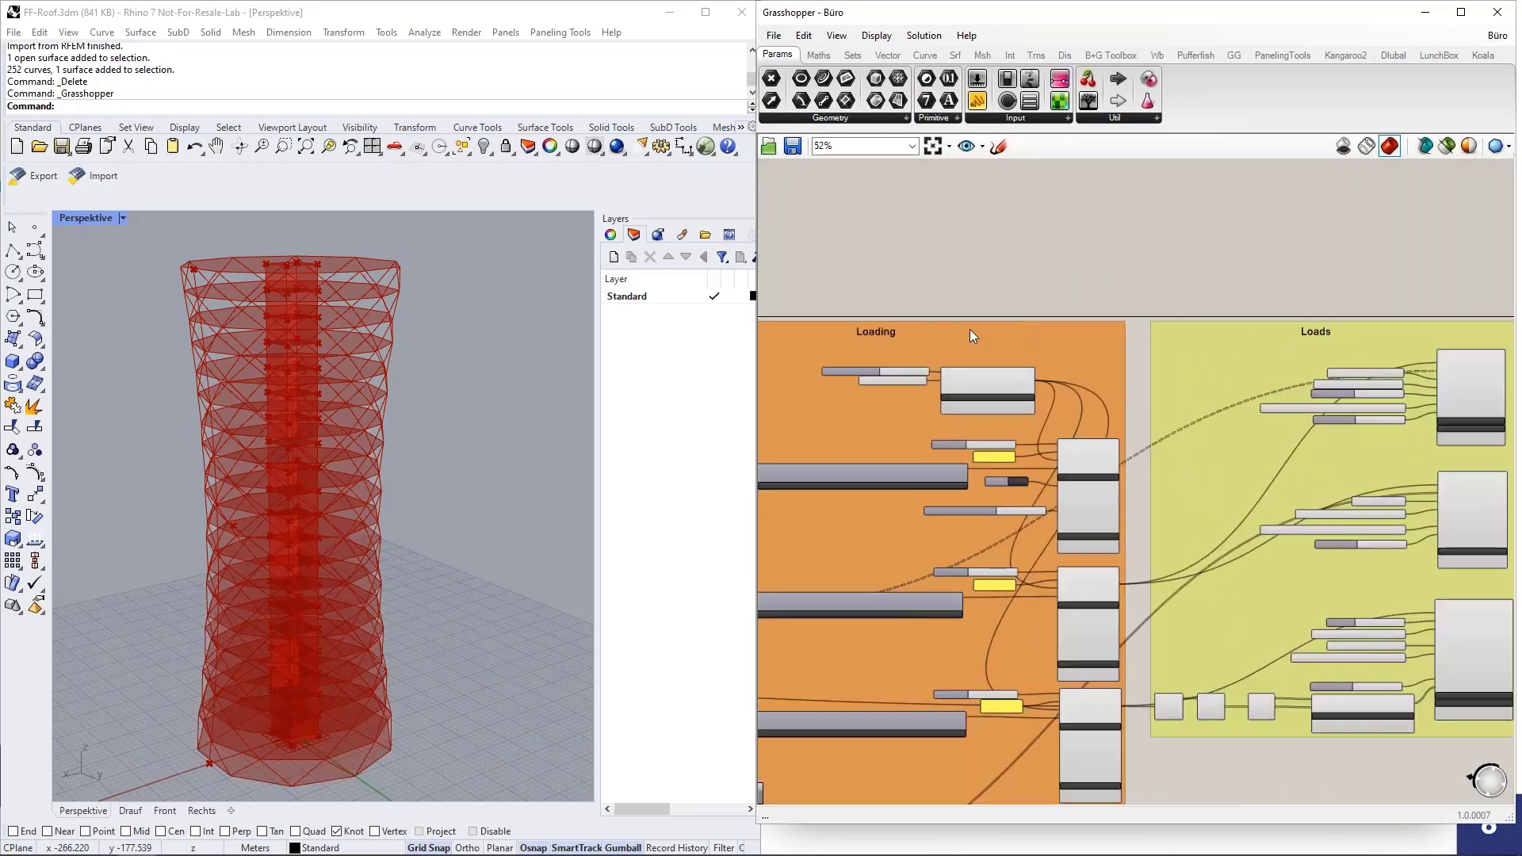
{"action": "left_click", "coordinate": [1091, 463]}
{"action": "scroll", "coordinate": [1092, 500], "scroll_direction": "up", "scroll_amount": 2}
{"action": "scroll", "coordinate": [1098, 483], "scroll_direction": "down", "scroll_amount": 2}
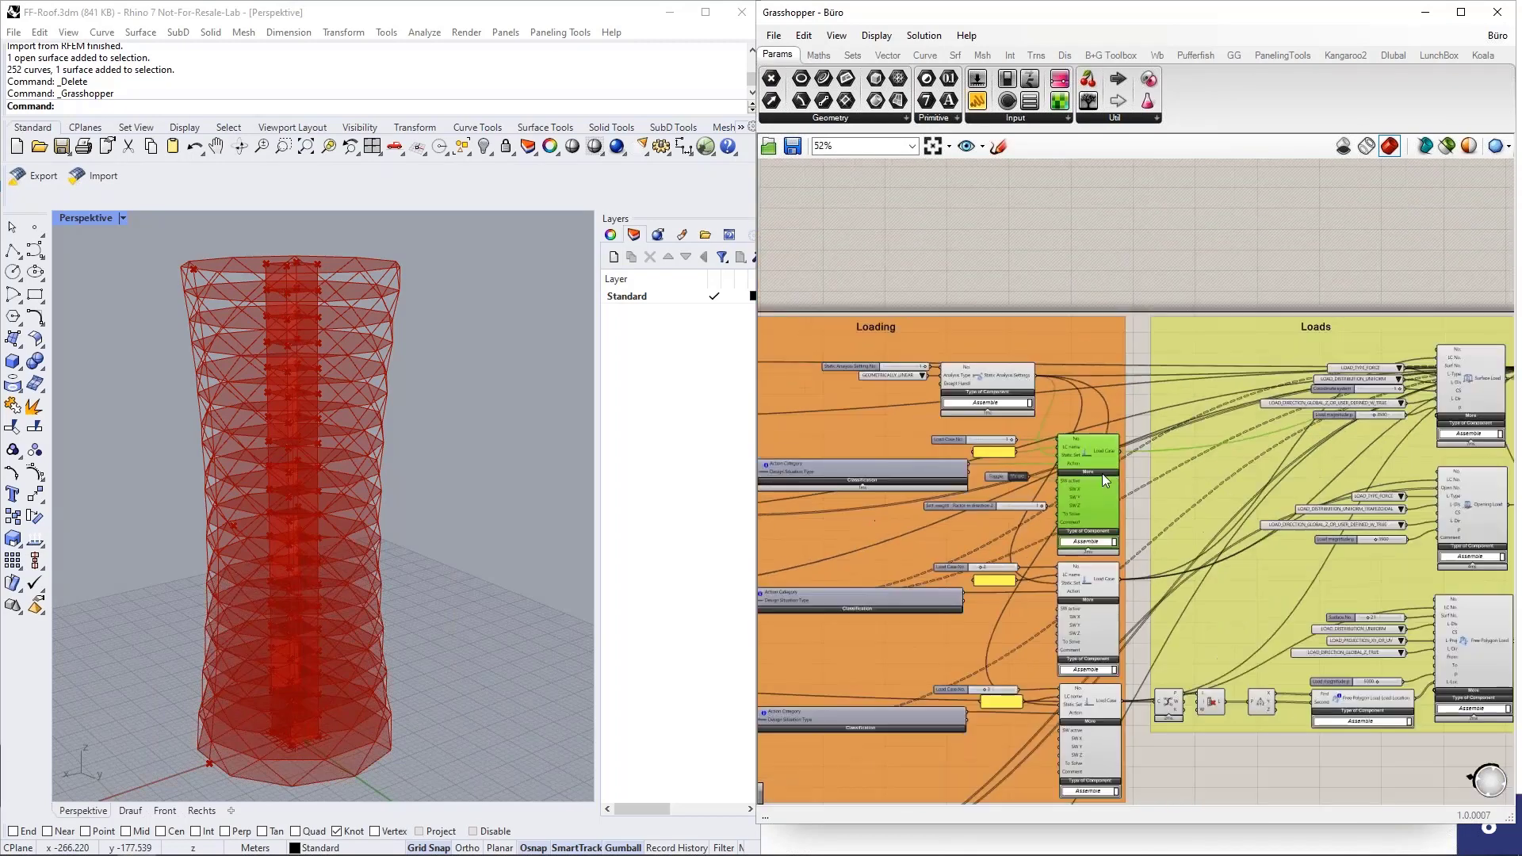
Examine the surface, opening and free polygon load components and the RFEM Export component, and review the whole definition.
{"action": "right_click_drag", "start_coordinate": [1340, 254], "coordinate": [1107, 248]}
{"action": "scroll", "coordinate": [1164, 376], "scroll_direction": "up", "scroll_amount": 3}
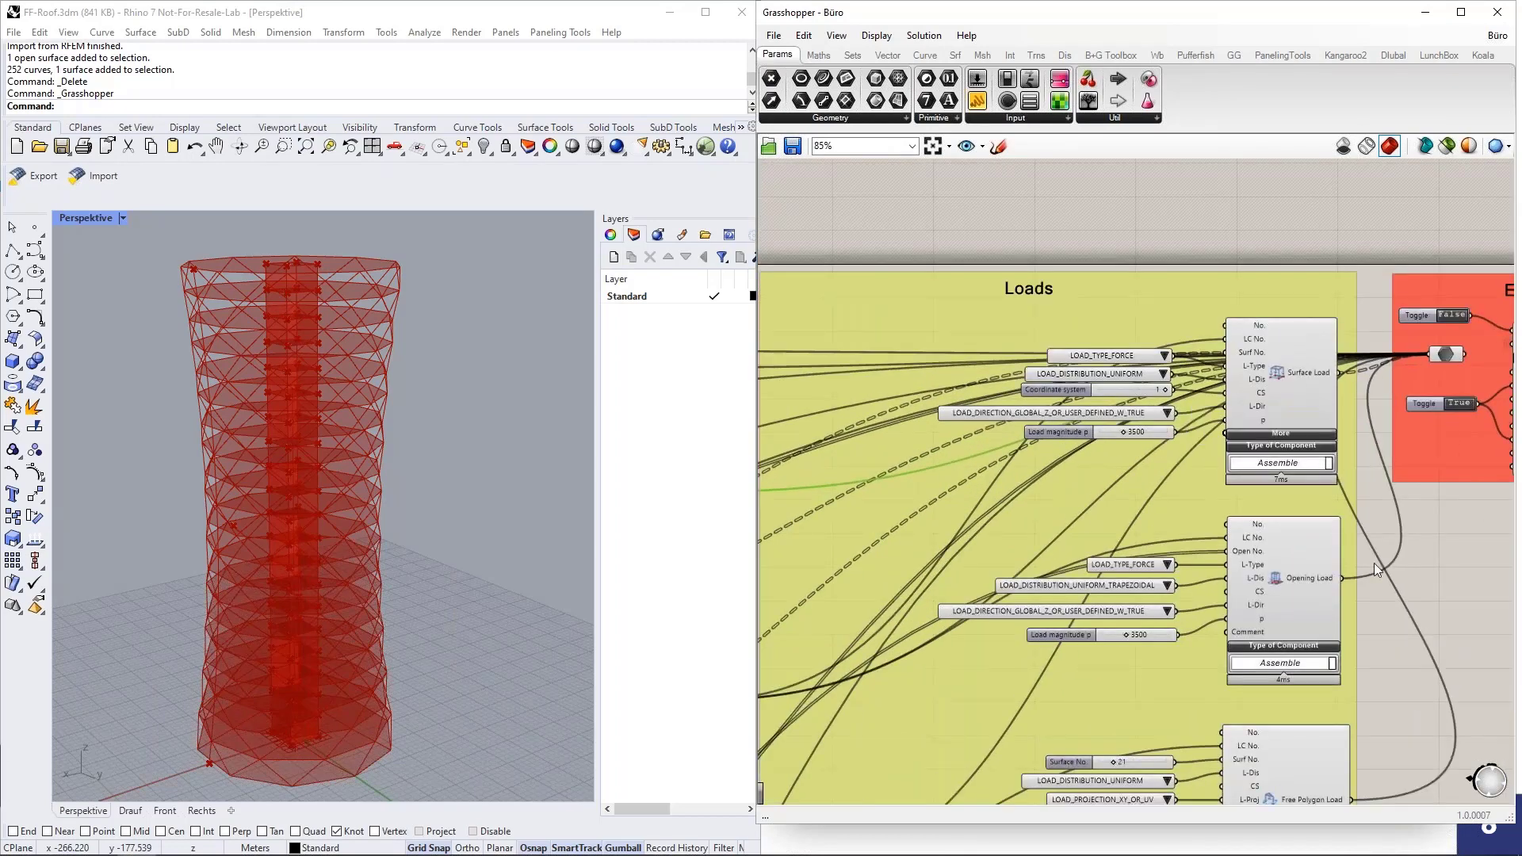
{"action": "right_click_drag", "start_coordinate": [1374, 563], "coordinate": [1352, 467]}
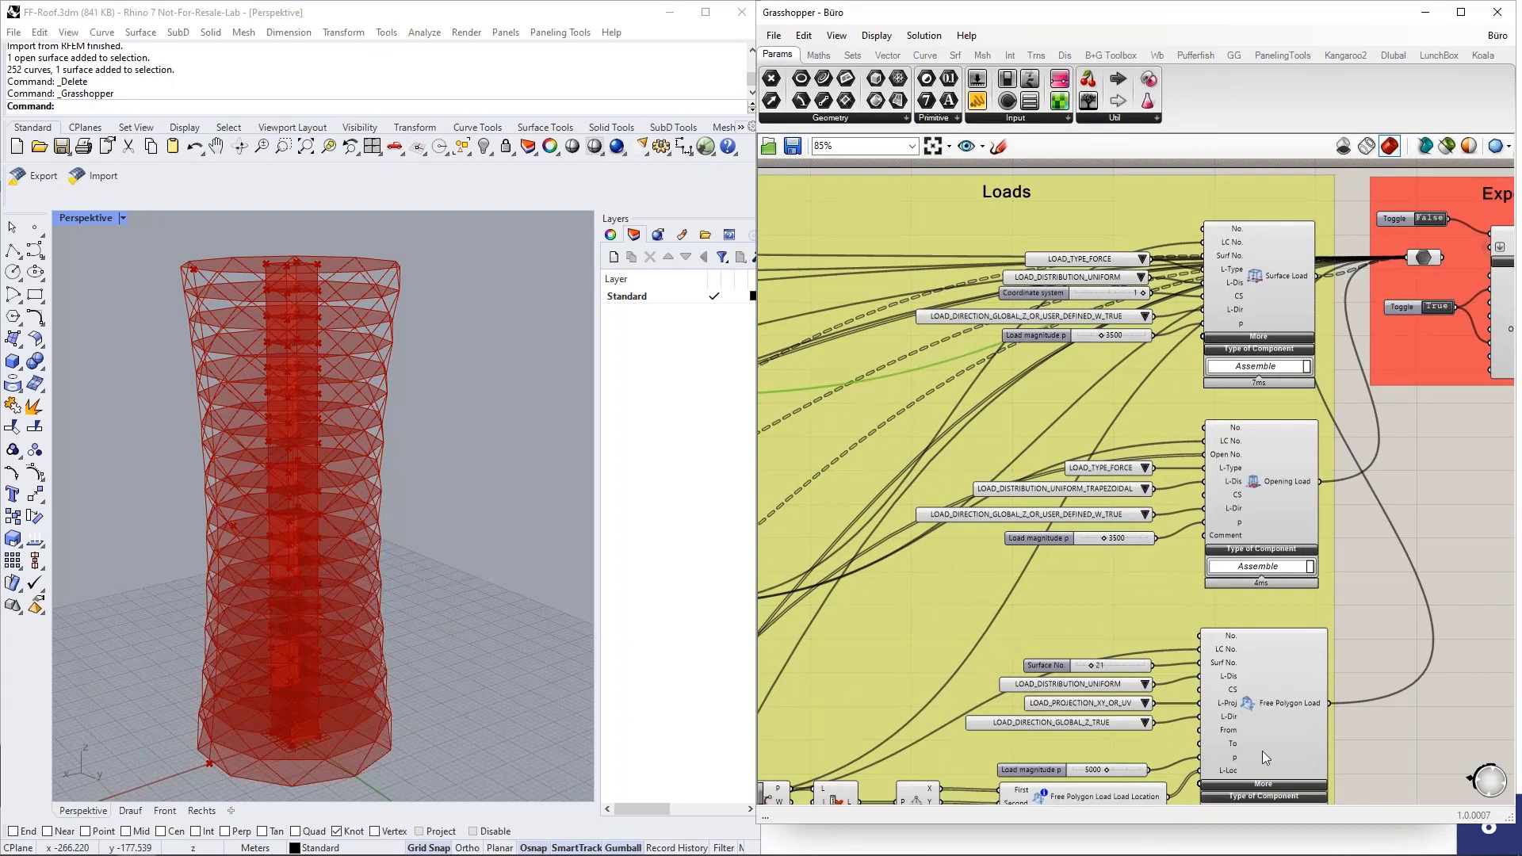
{"action": "right_click_drag", "start_coordinate": [1386, 351], "coordinate": [930, 464]}
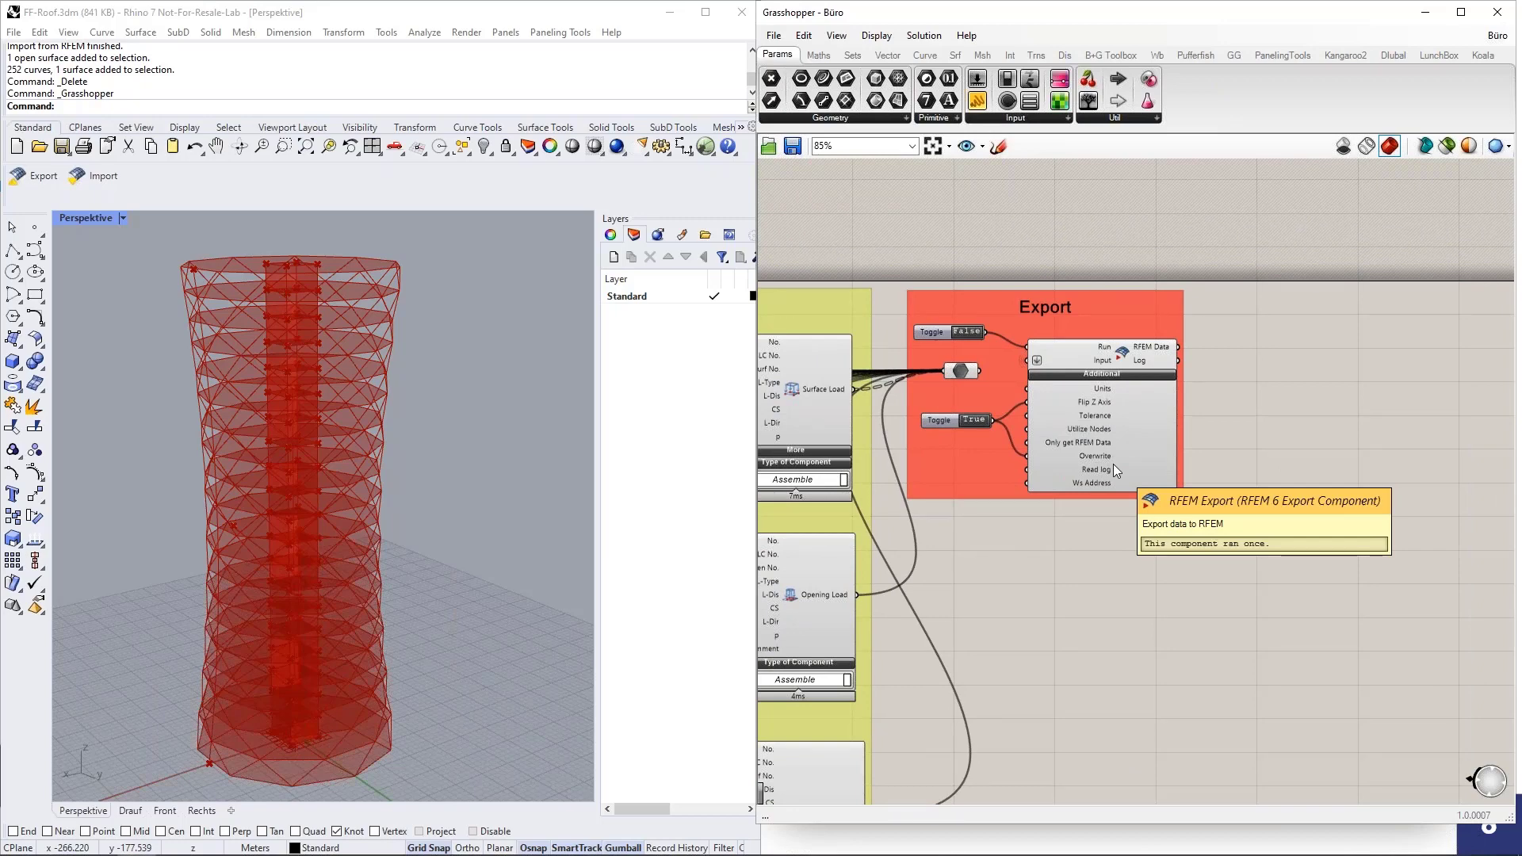
{"action": "scroll", "coordinate": [1359, 441], "scroll_direction": "down", "scroll_amount": 7}
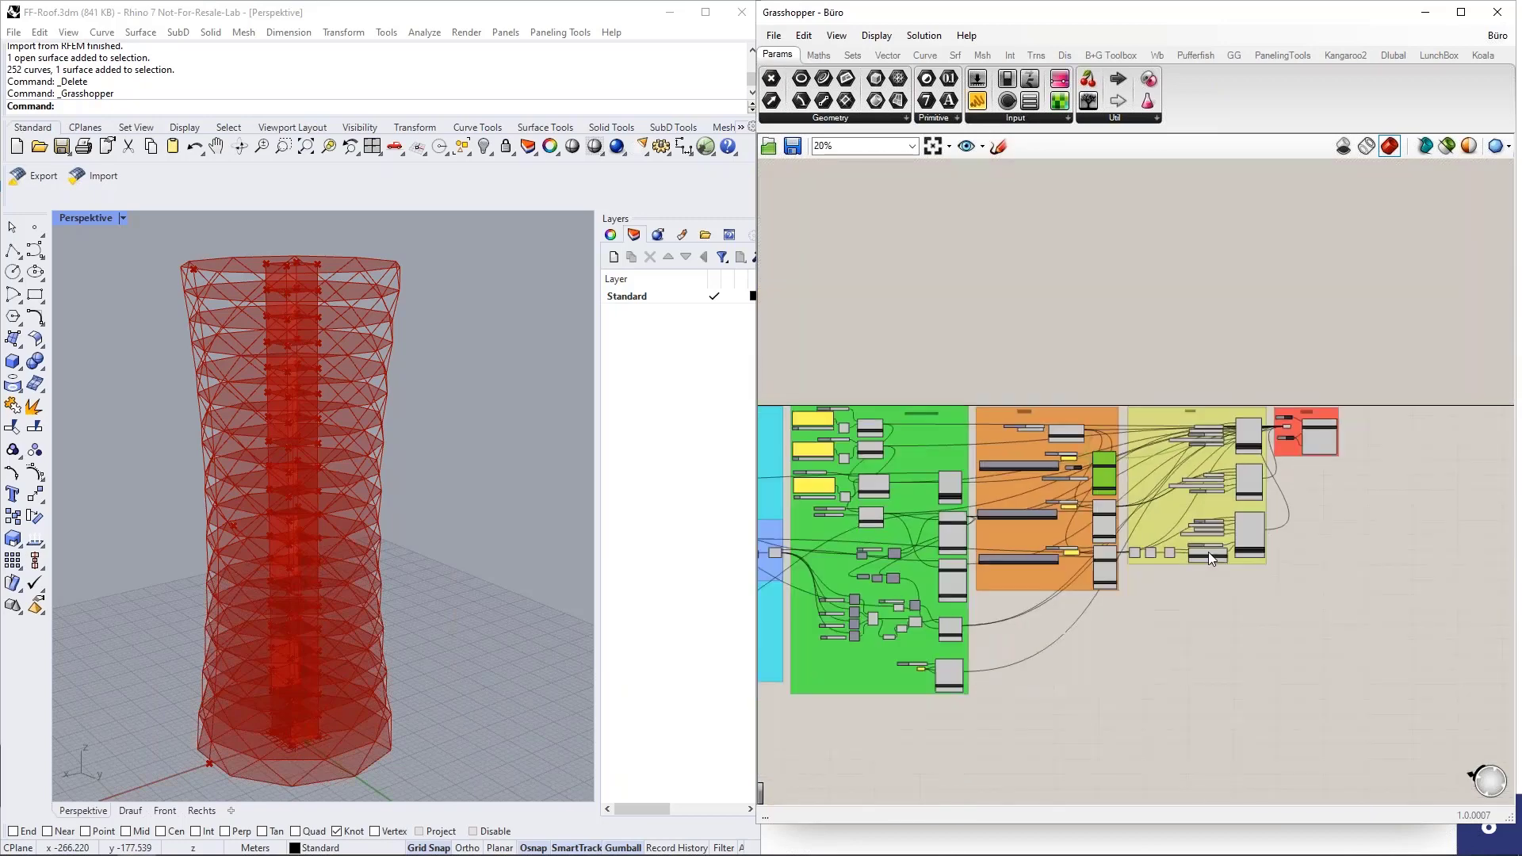
{"action": "right_click_drag", "start_coordinate": [1208, 552], "coordinate": [1354, 578]}
{"action": "scroll", "coordinate": [1354, 578], "scroll_direction": "down", "scroll_amount": 1}
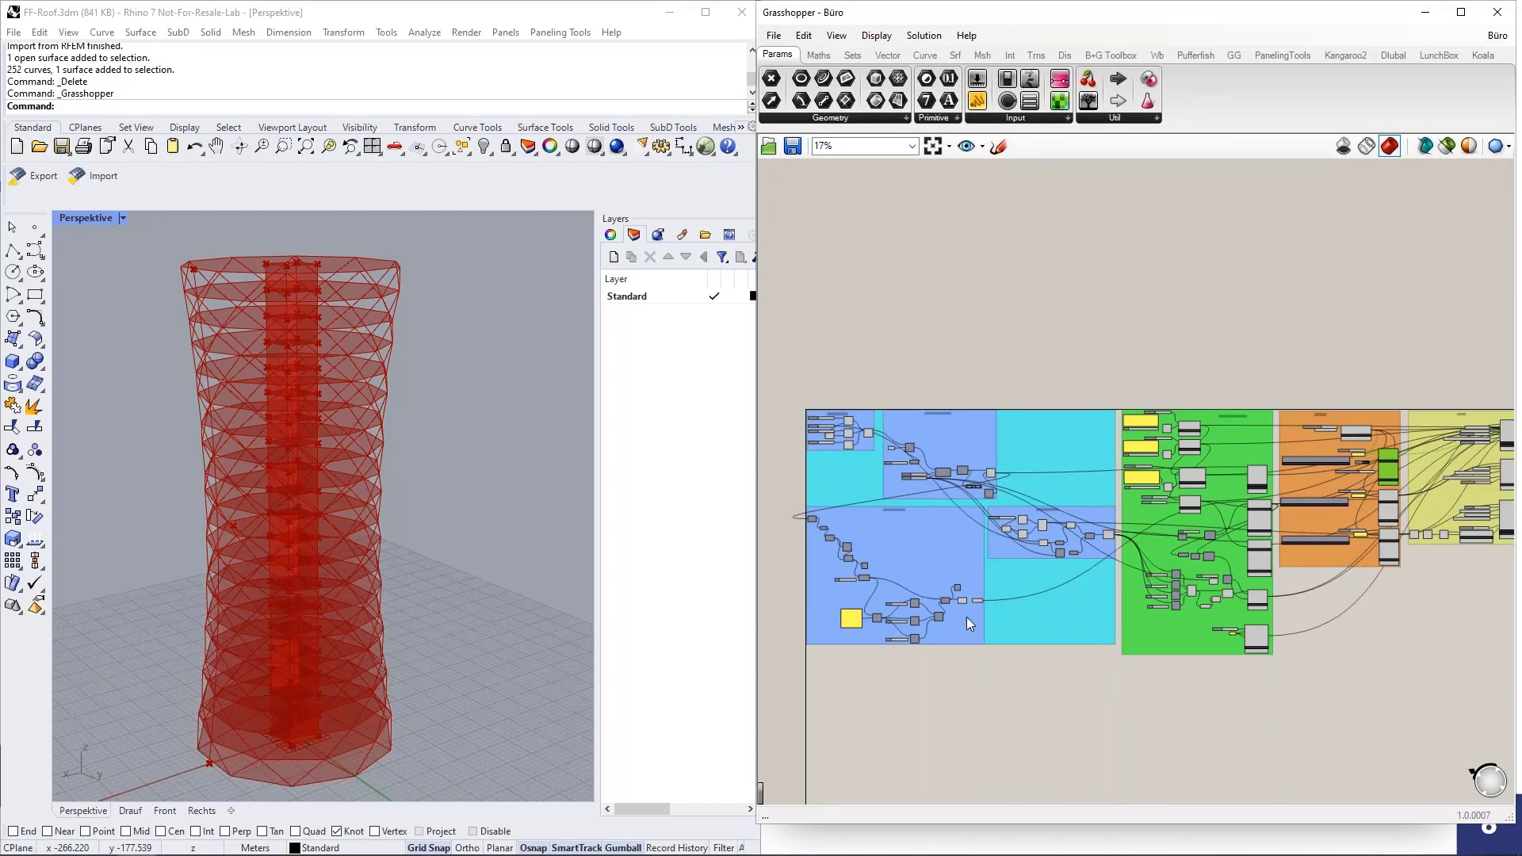
{"action": "right_click_drag", "start_coordinate": [1107, 656], "coordinate": [1031, 539]}
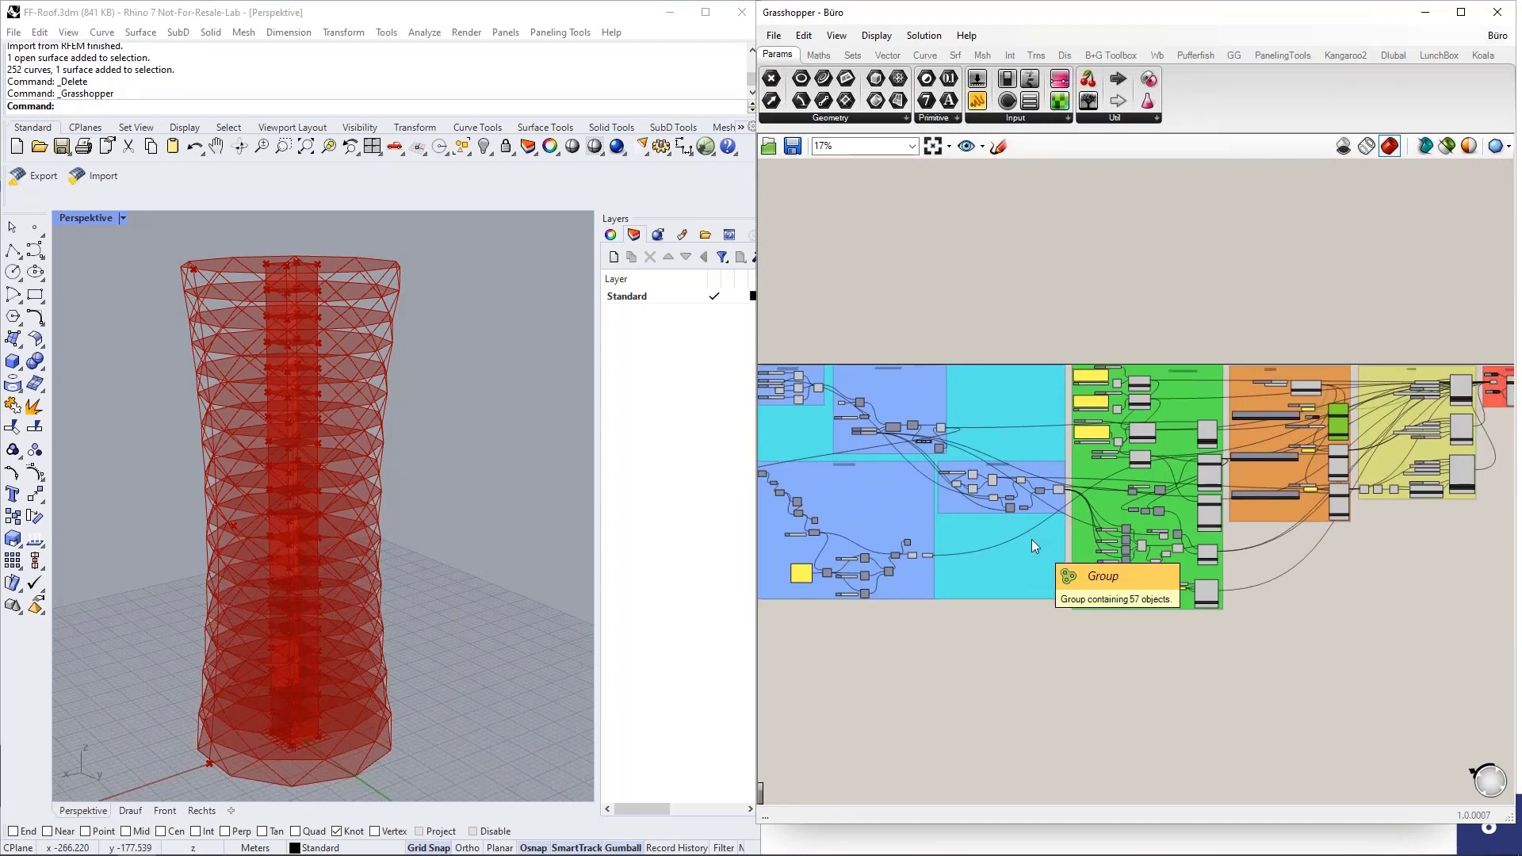
{"action": "scroll", "coordinate": [1058, 634], "scroll_direction": "down", "scroll_amount": 1}
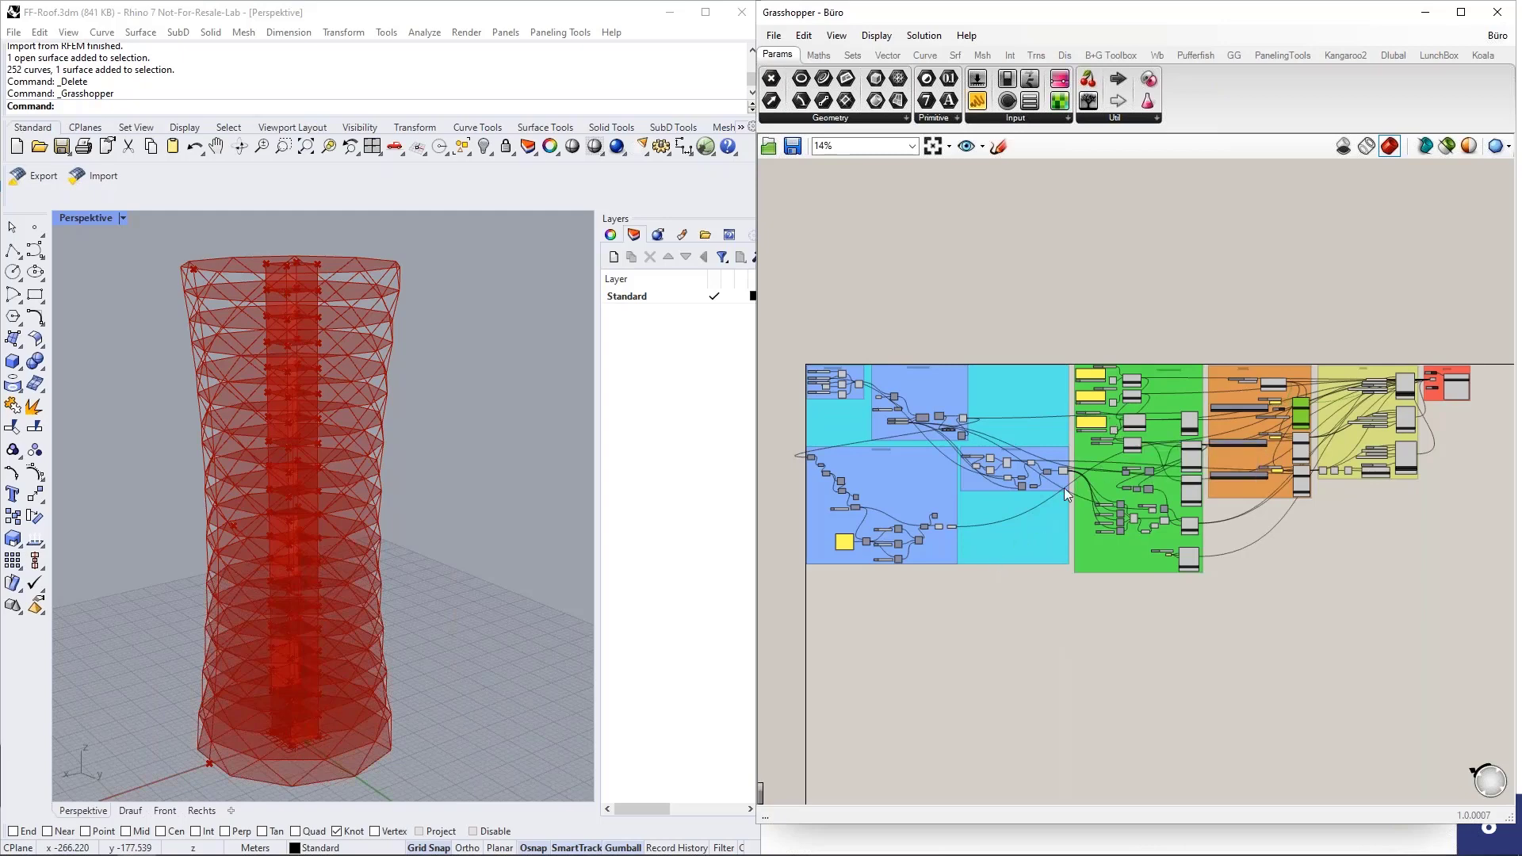
Switch to Chrome and open the Webinars page of the Dlubal website.
{"action": "left_click", "coordinate": [640, 502]}
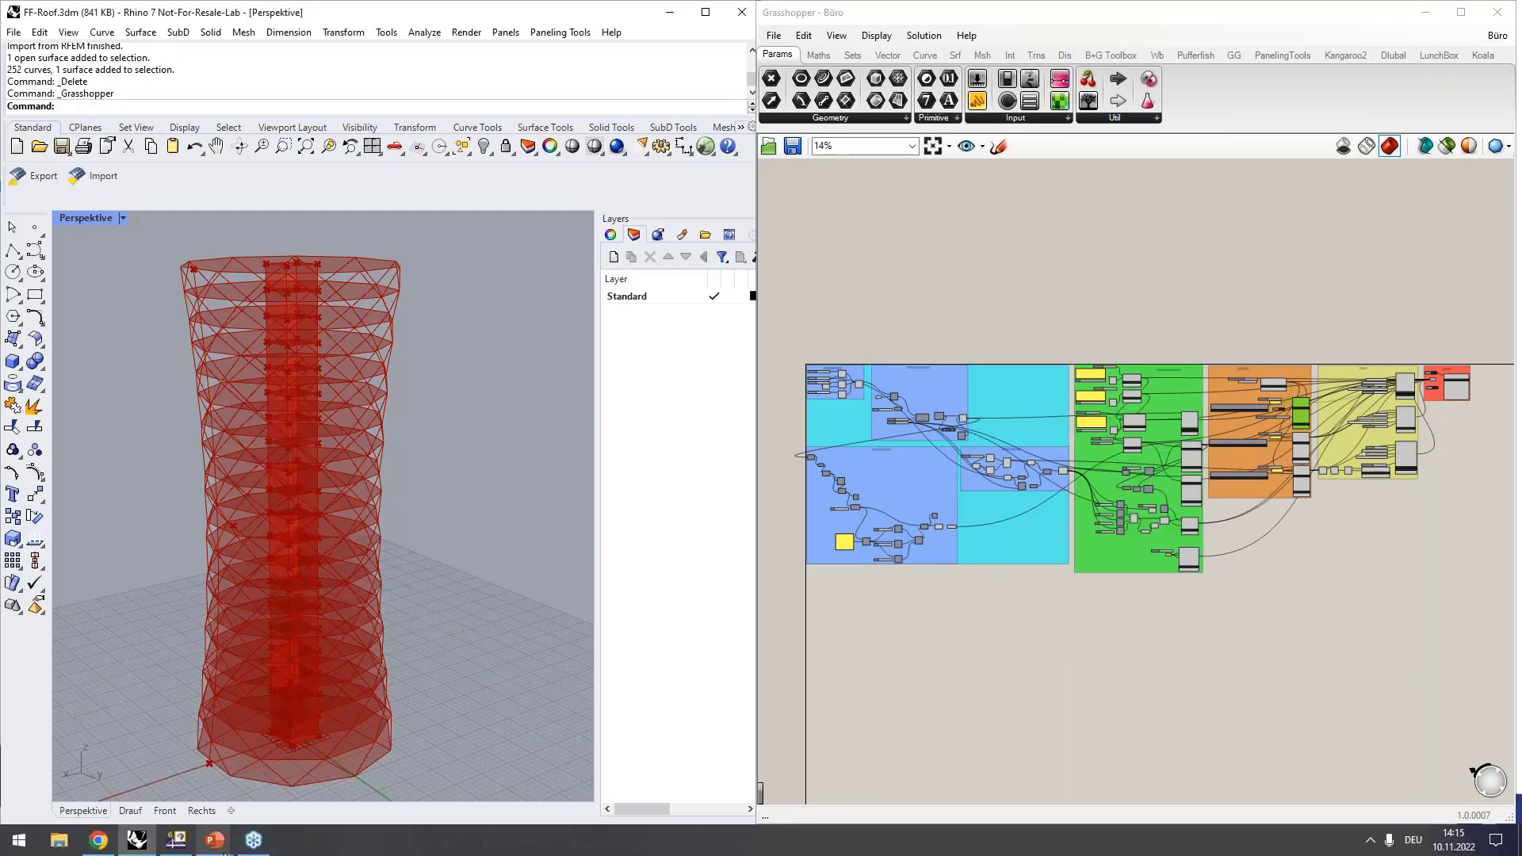
{"action": "left_click", "coordinate": [101, 843]}
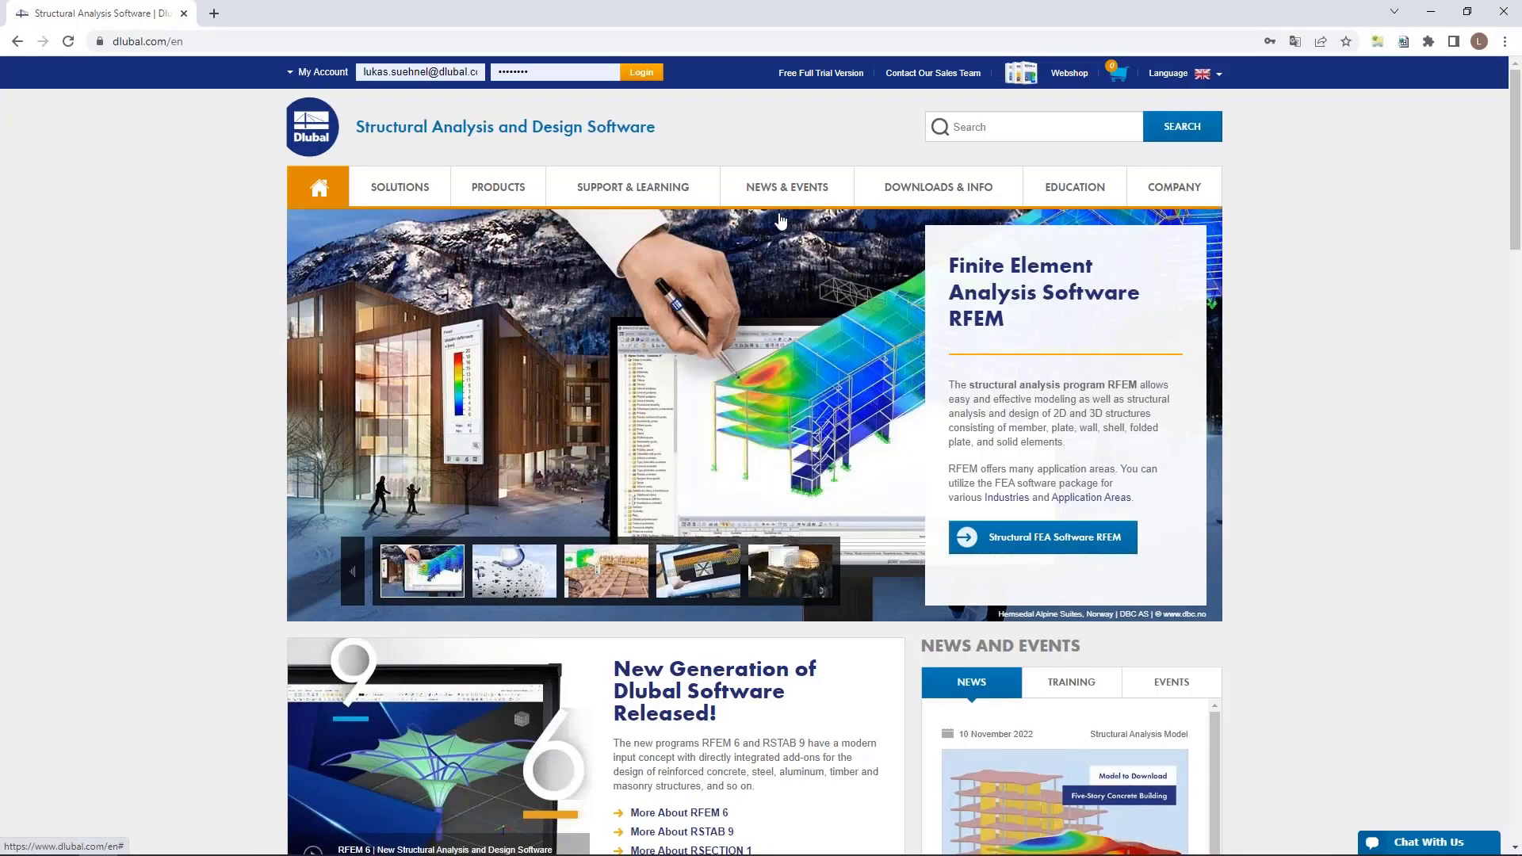
{"action": "mouse_move", "coordinate": [788, 195]}
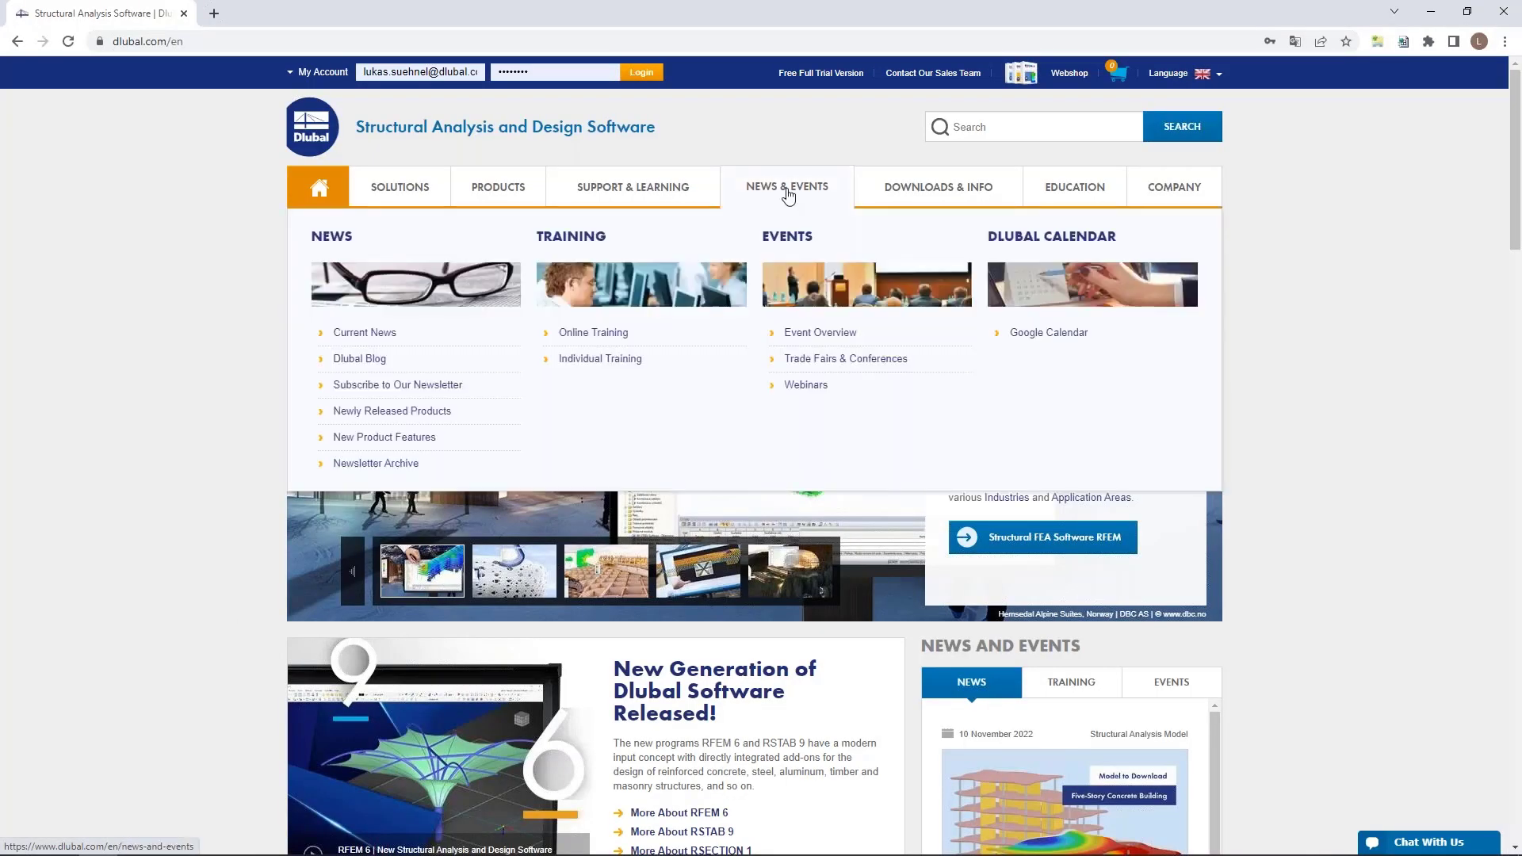
{"action": "left_click", "coordinate": [802, 387]}
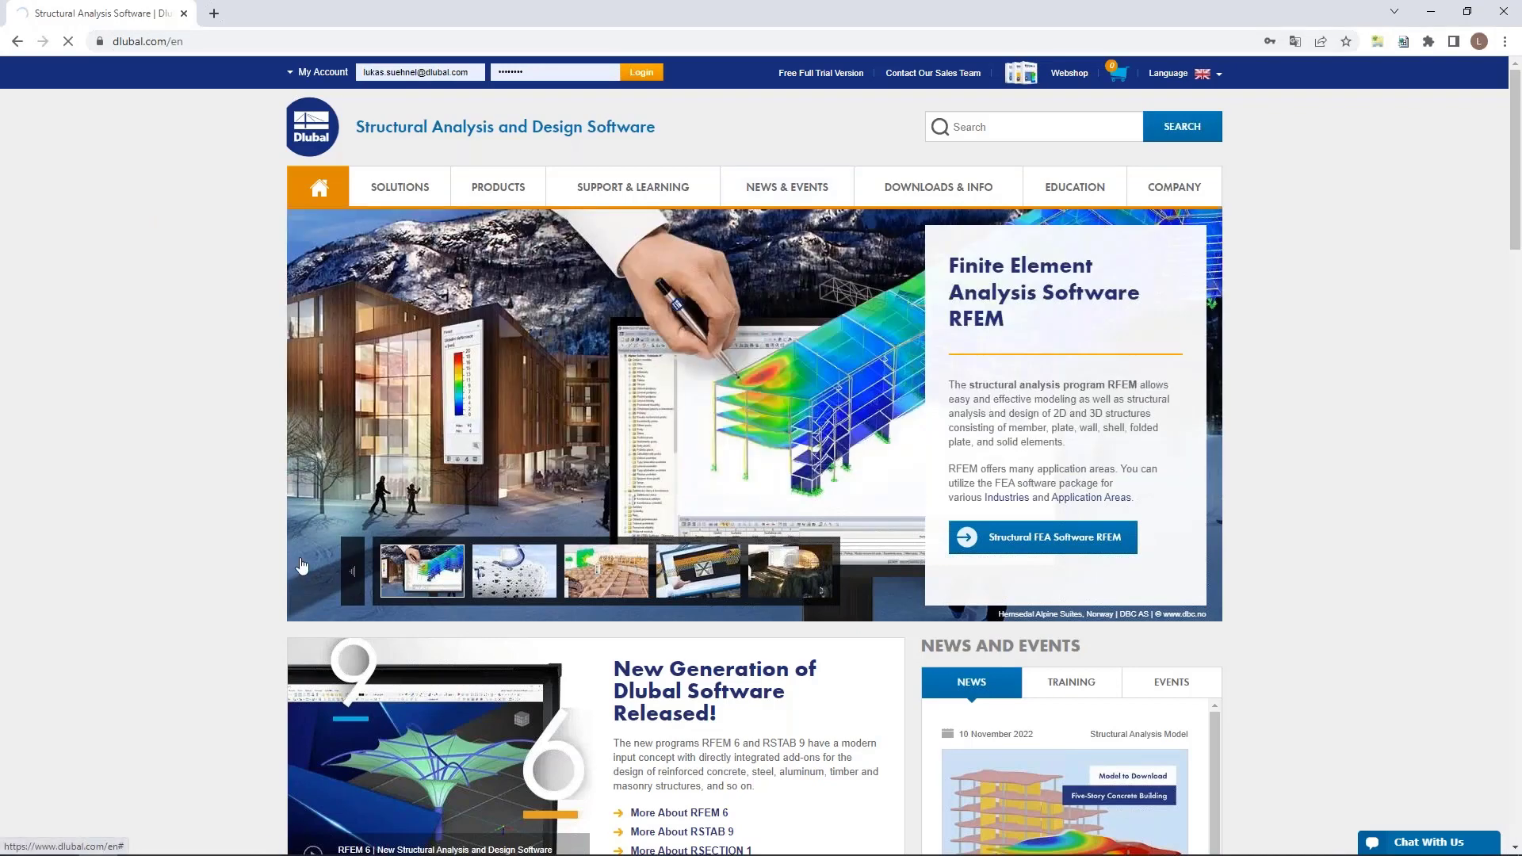
Search the webinars for accomplished ones with the keyword rhino and look through the results.
{"action": "scroll", "coordinate": [237, 524], "scroll_direction": "down", "scroll_amount": 6}
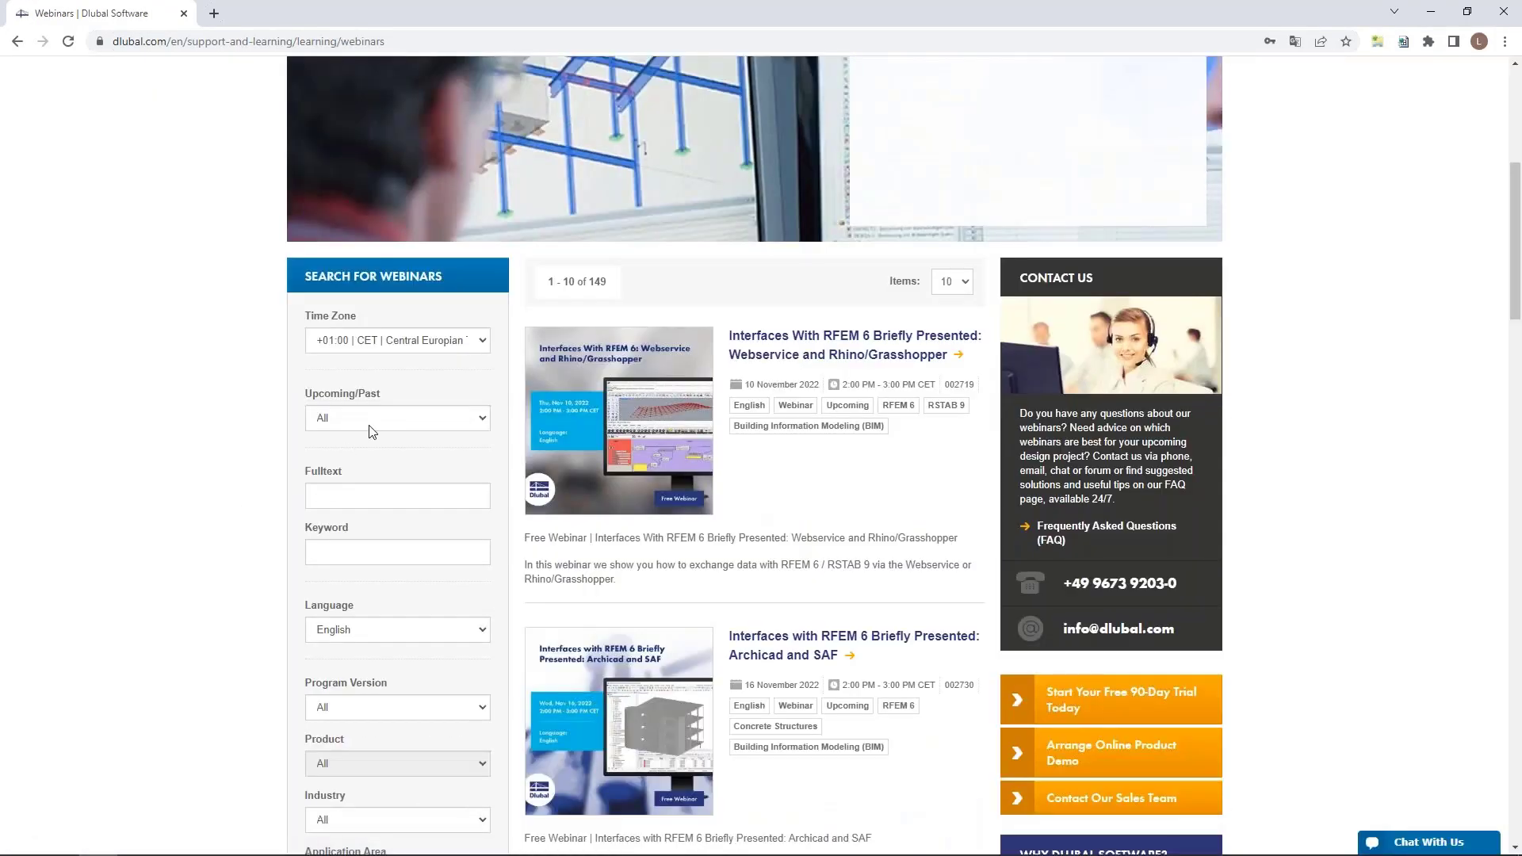
{"action": "left_click", "coordinate": [382, 418]}
{"action": "left_click", "coordinate": [360, 463]}
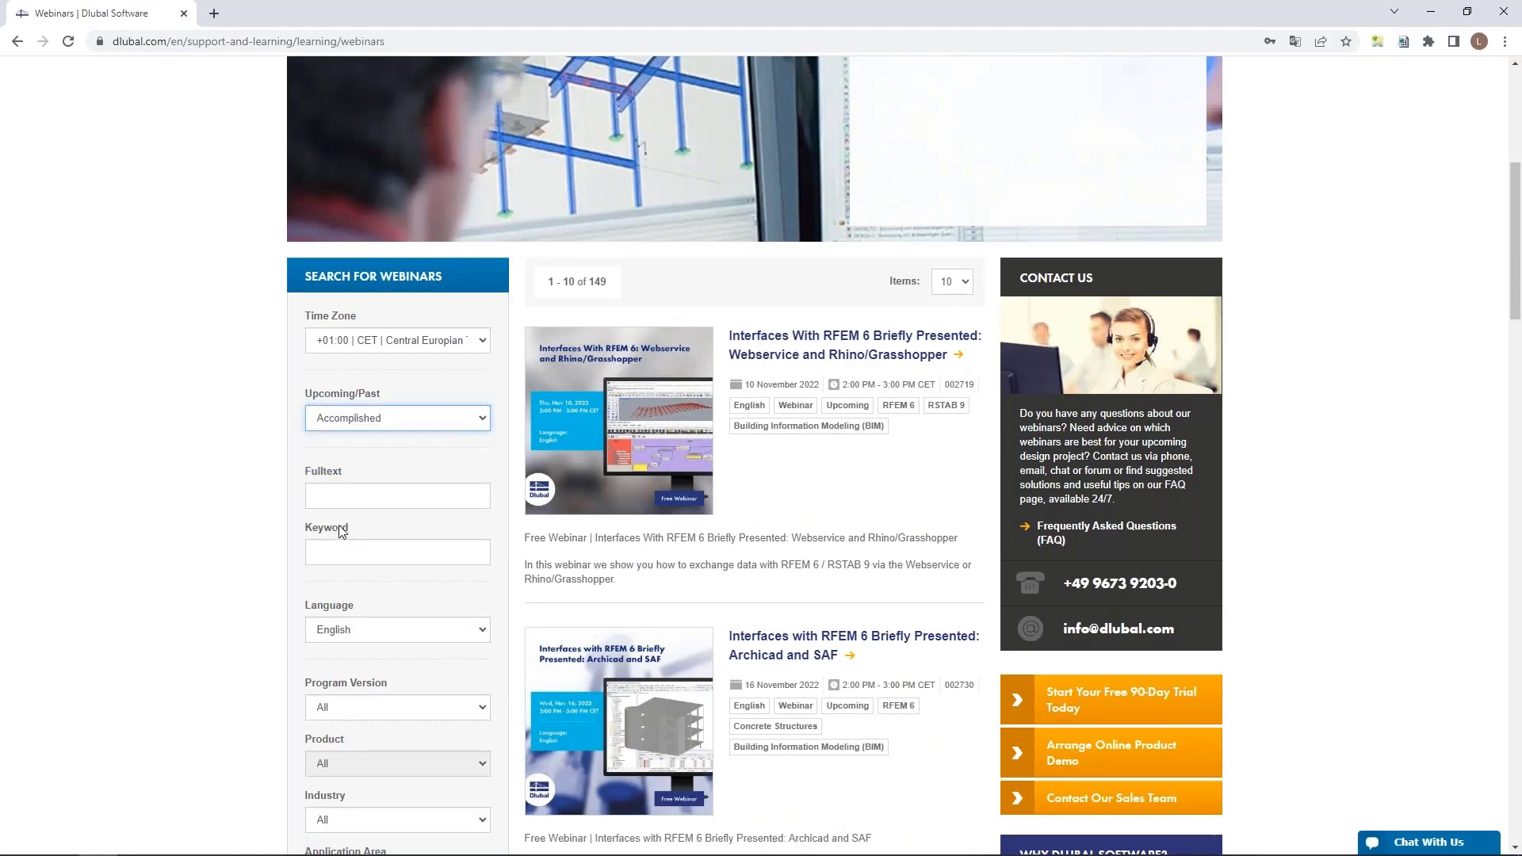
{"action": "left_click", "coordinate": [337, 546]}
{"action": "type", "text": "r"}
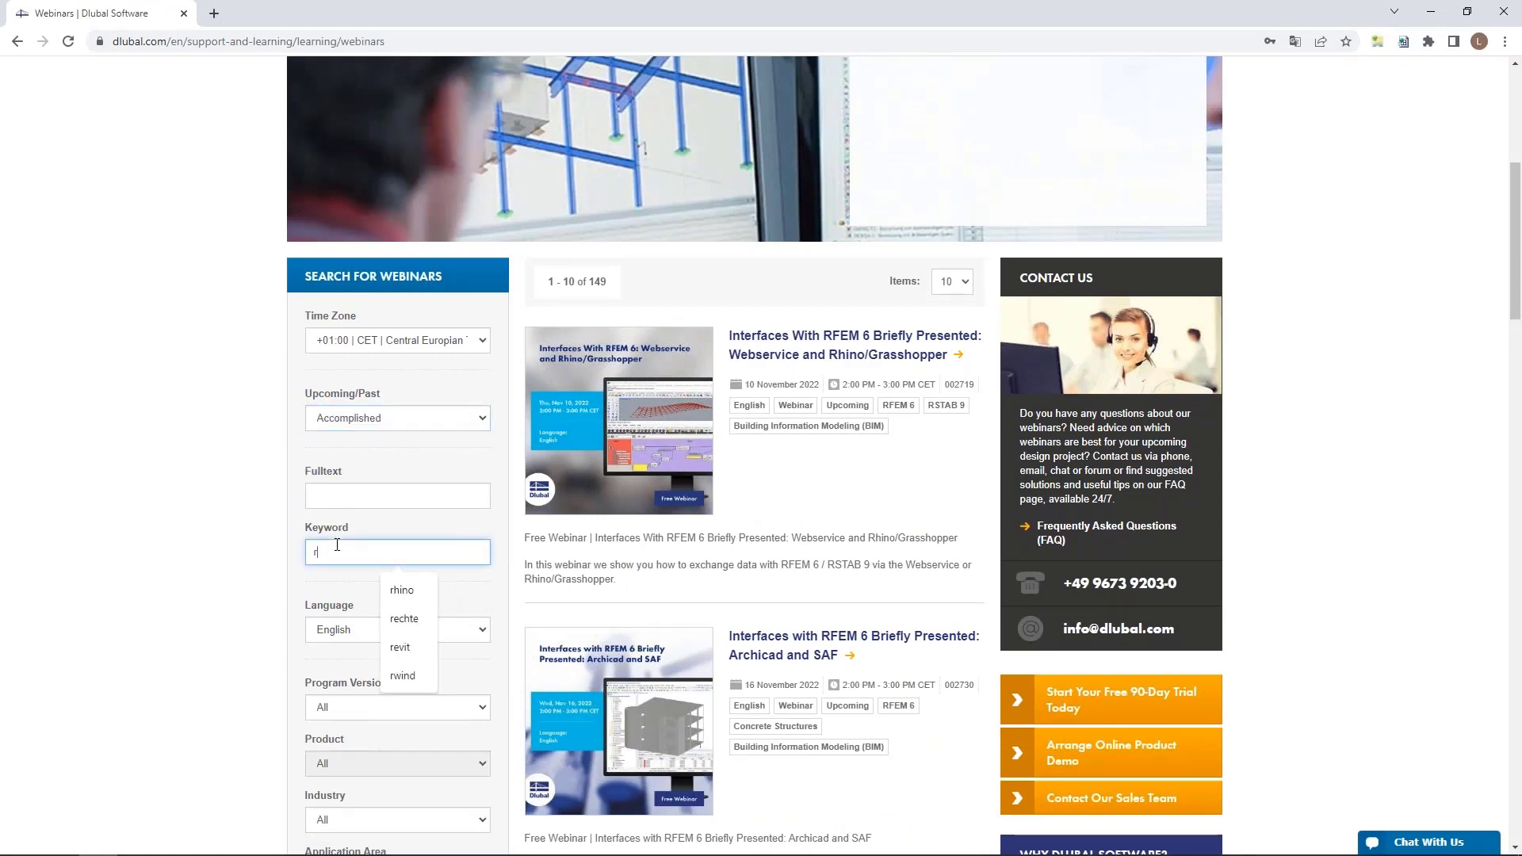
{"action": "type", "text": "hino"}
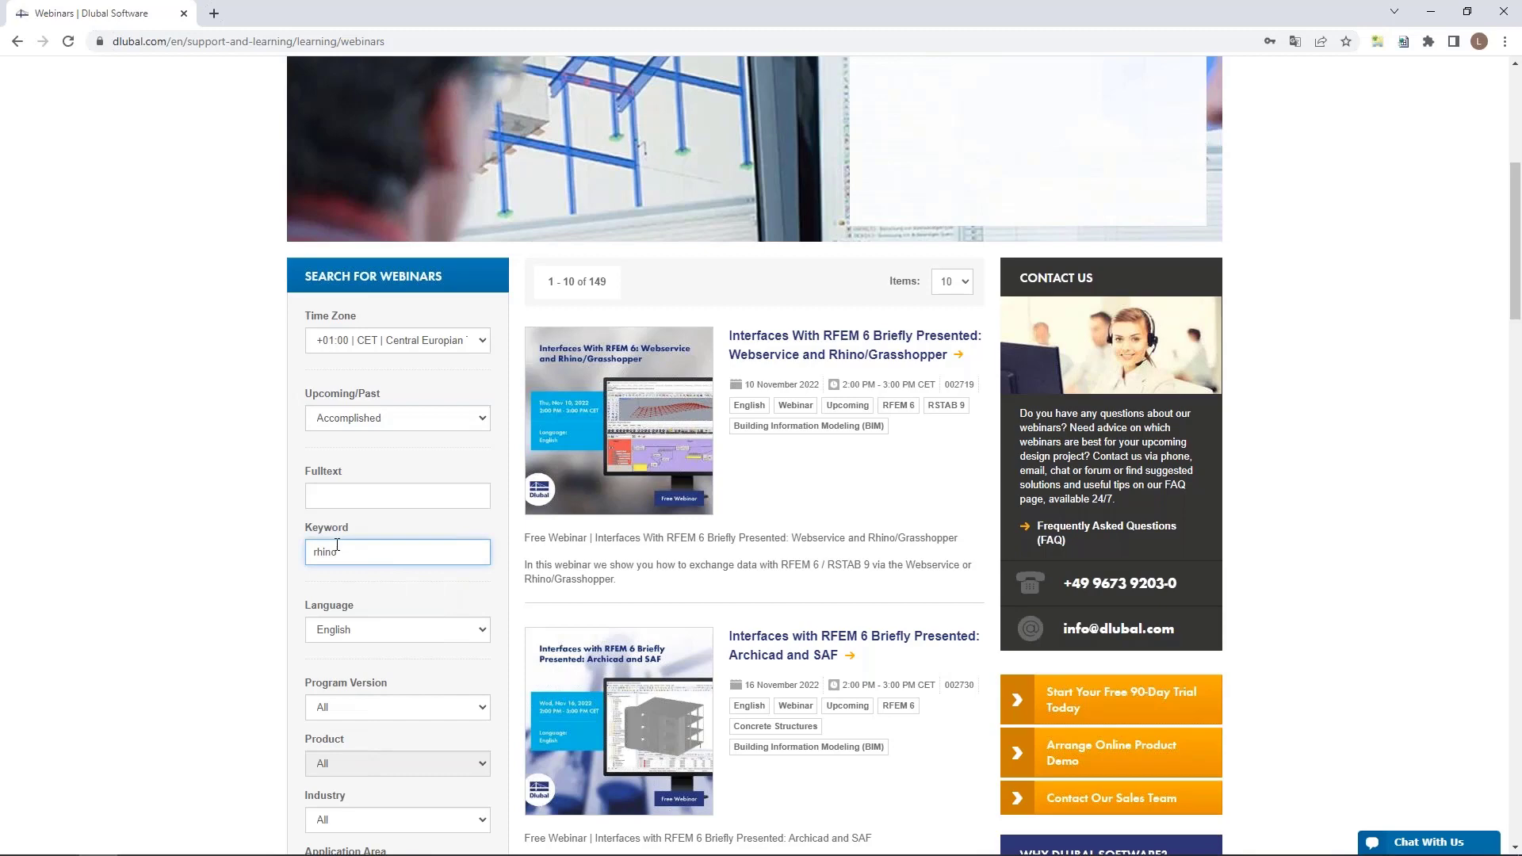
{"action": "key", "text": "Return"}
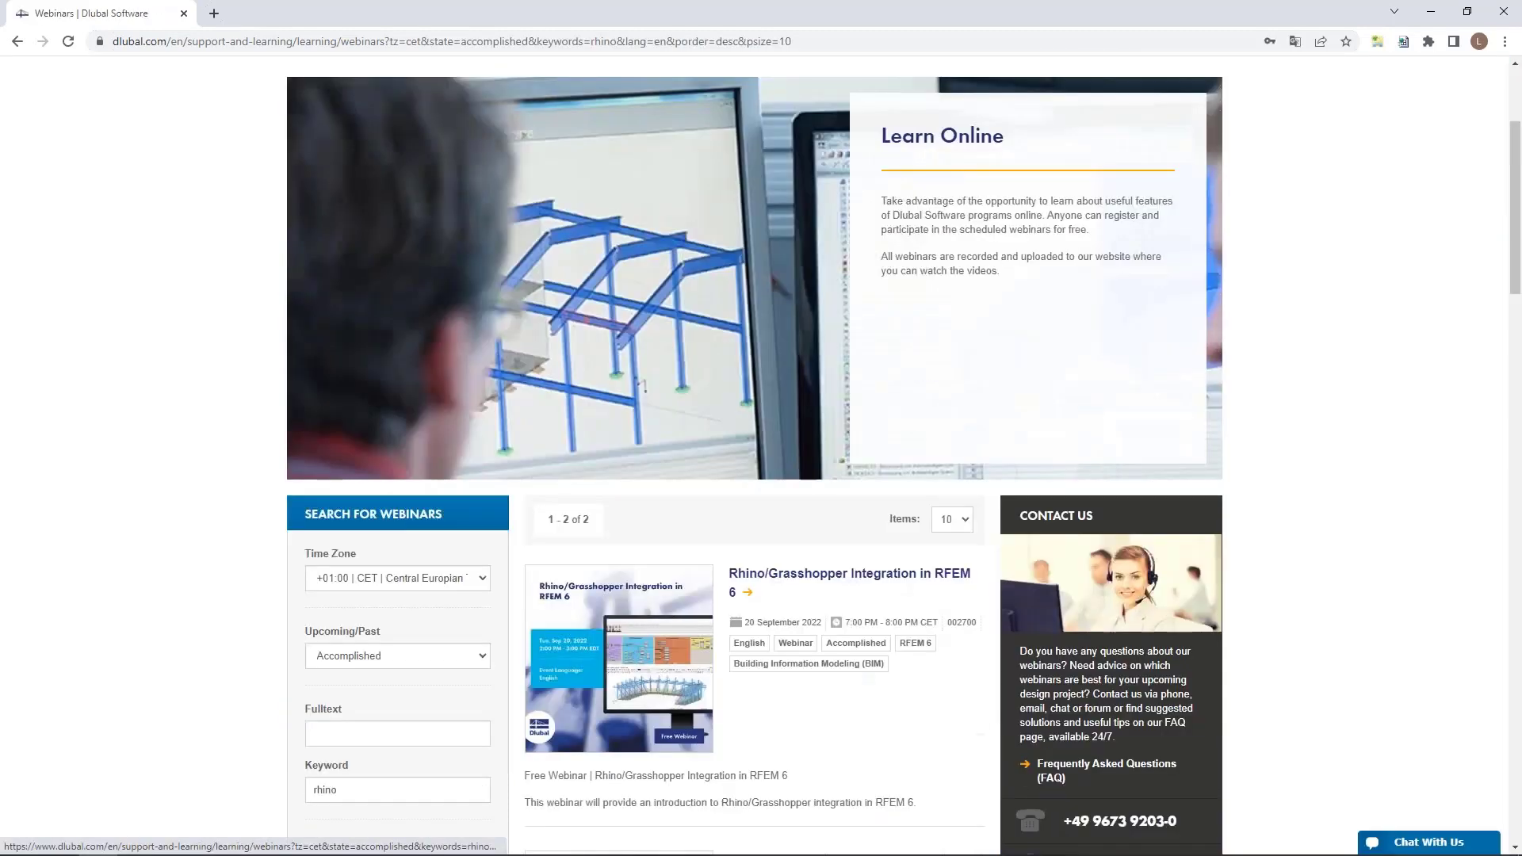
{"action": "scroll", "coordinate": [643, 386], "scroll_direction": "down", "scroll_amount": 6}
{"action": "scroll", "coordinate": [698, 476], "scroll_direction": "up", "scroll_amount": 2}
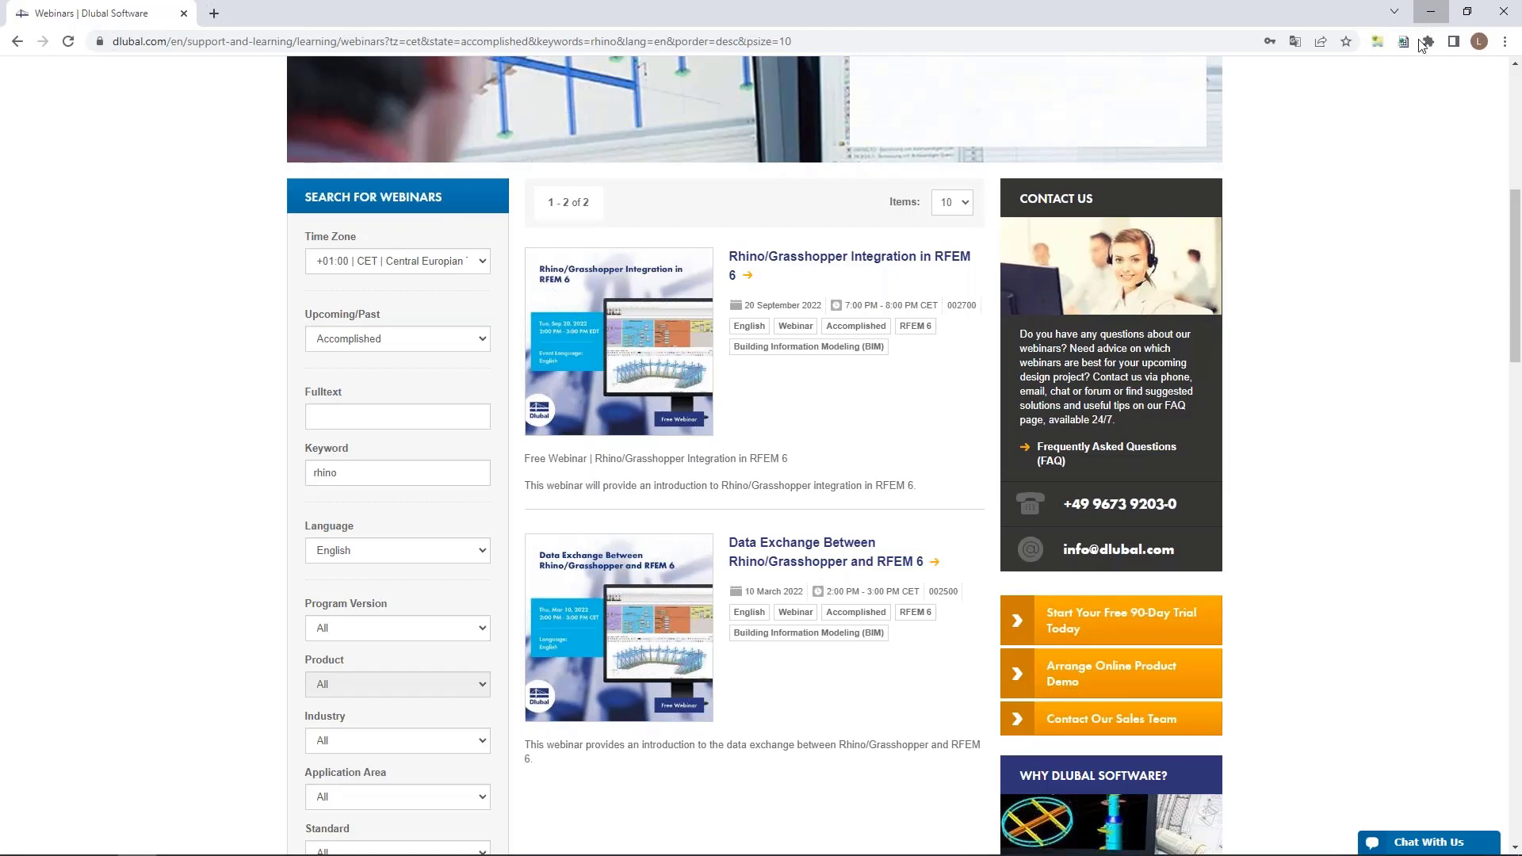
Return to Rhino and Grasshopper and view the office tower preview from a lower angle.
{"action": "left_click", "coordinate": [1431, 11]}
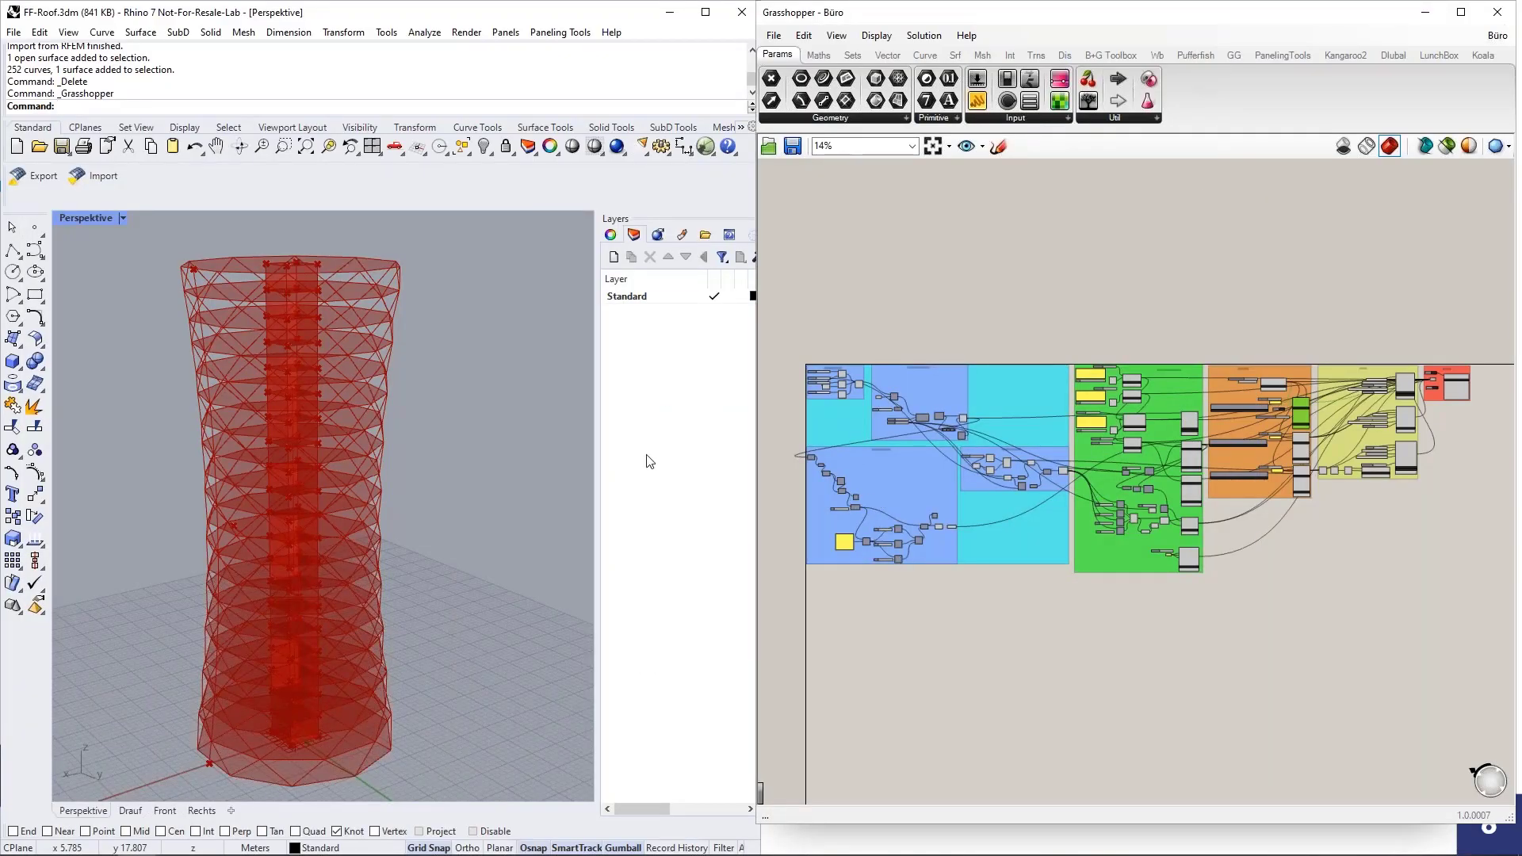
{"action": "scroll", "coordinate": [436, 452], "scroll_direction": "down", "scroll_amount": 4}
{"action": "scroll", "coordinate": [442, 441], "scroll_direction": "up", "scroll_amount": 3}
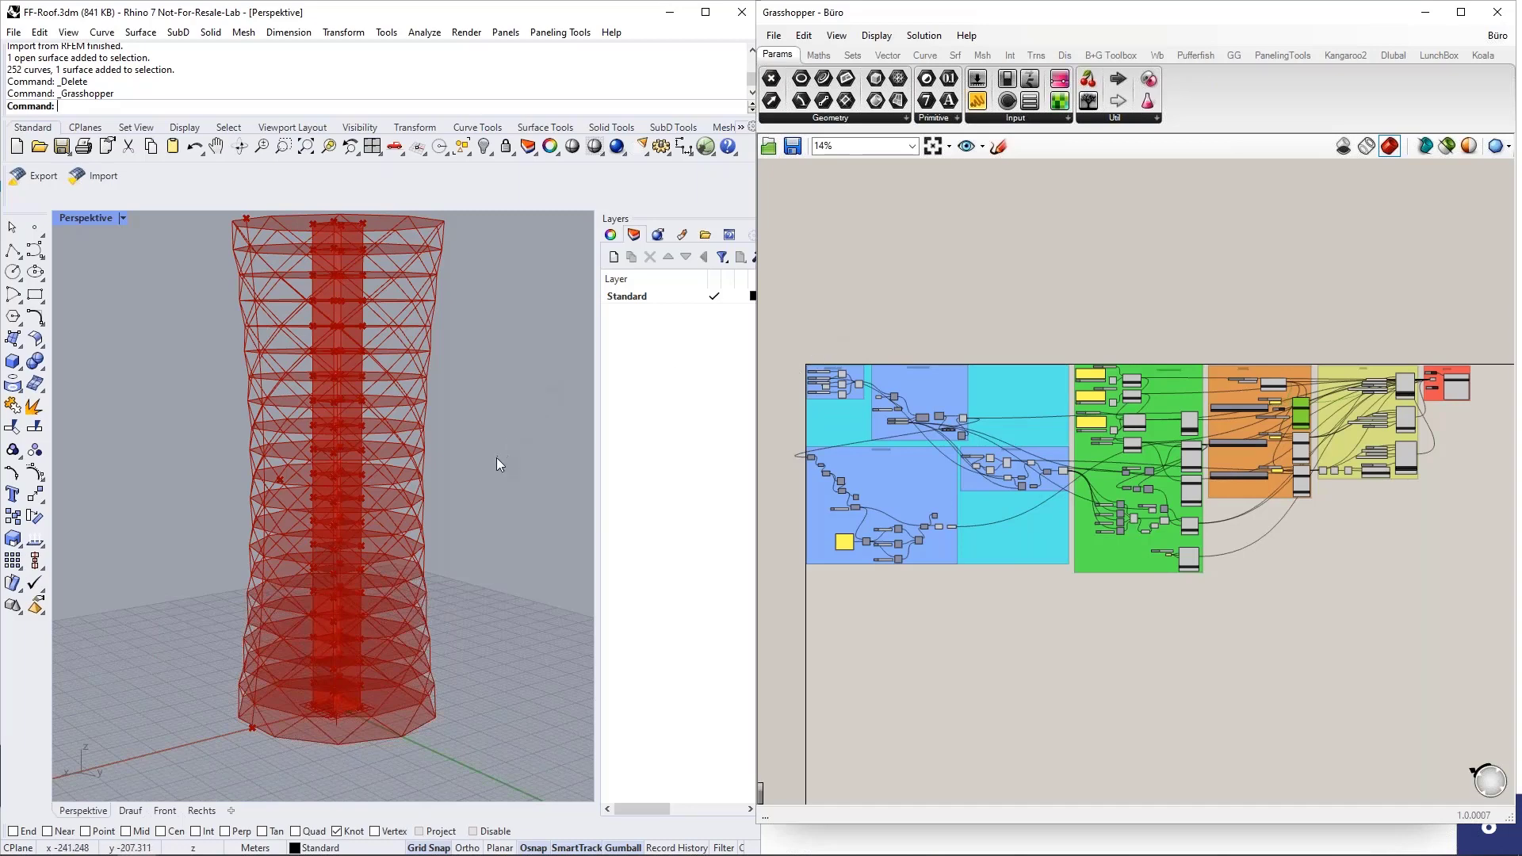
Highlight the tower's profile curve component in the Tower Shape group and examine the curve from several sides in the preview.
{"action": "right_click_drag", "start_coordinate": [496, 459], "coordinate": [491, 471]}
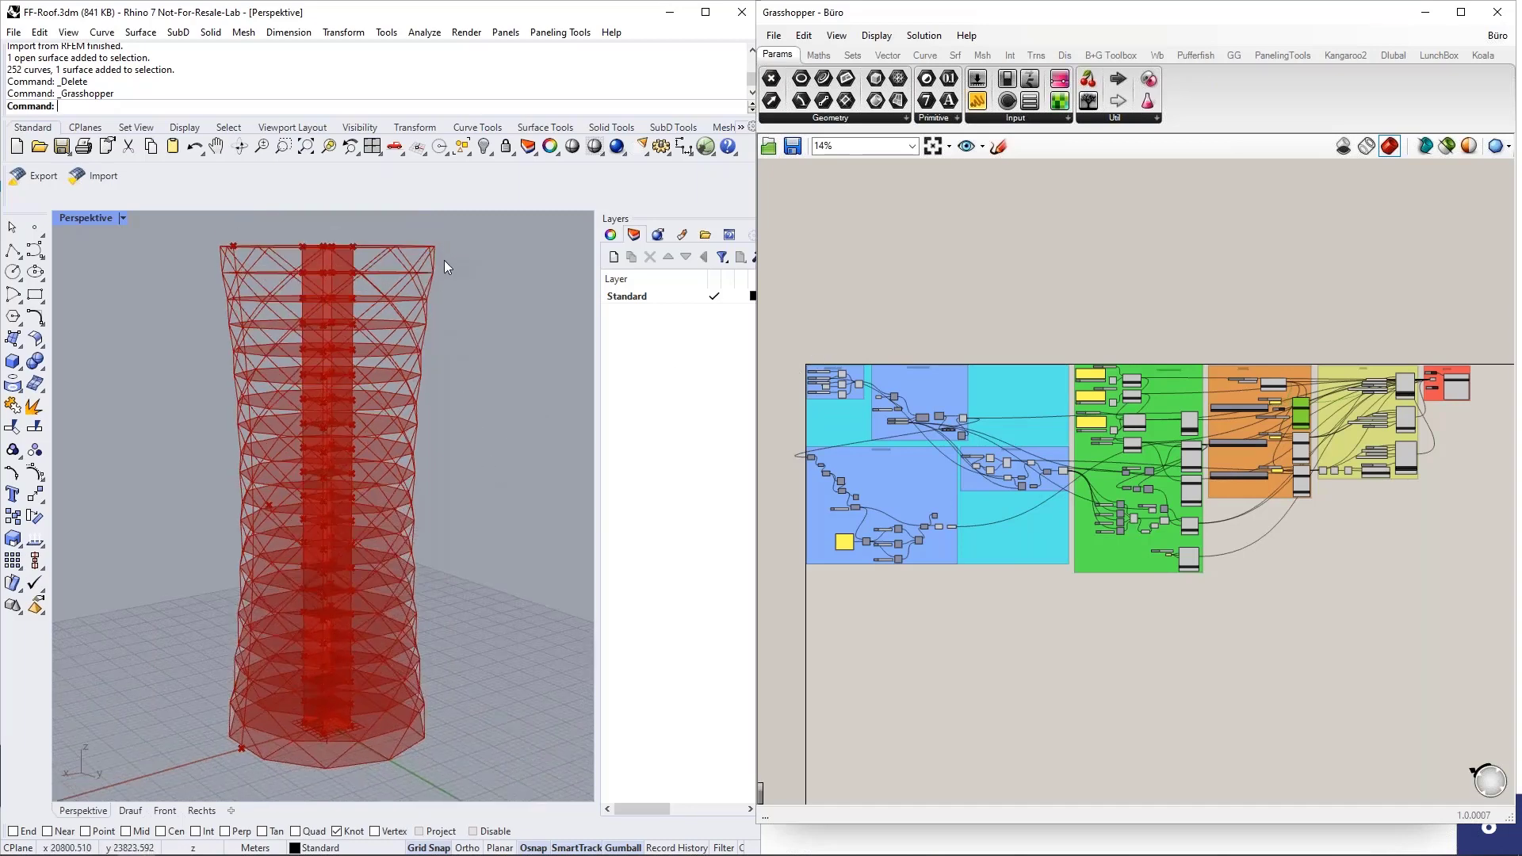
{"action": "scroll", "coordinate": [472, 664], "scroll_direction": "down", "scroll_amount": 3}
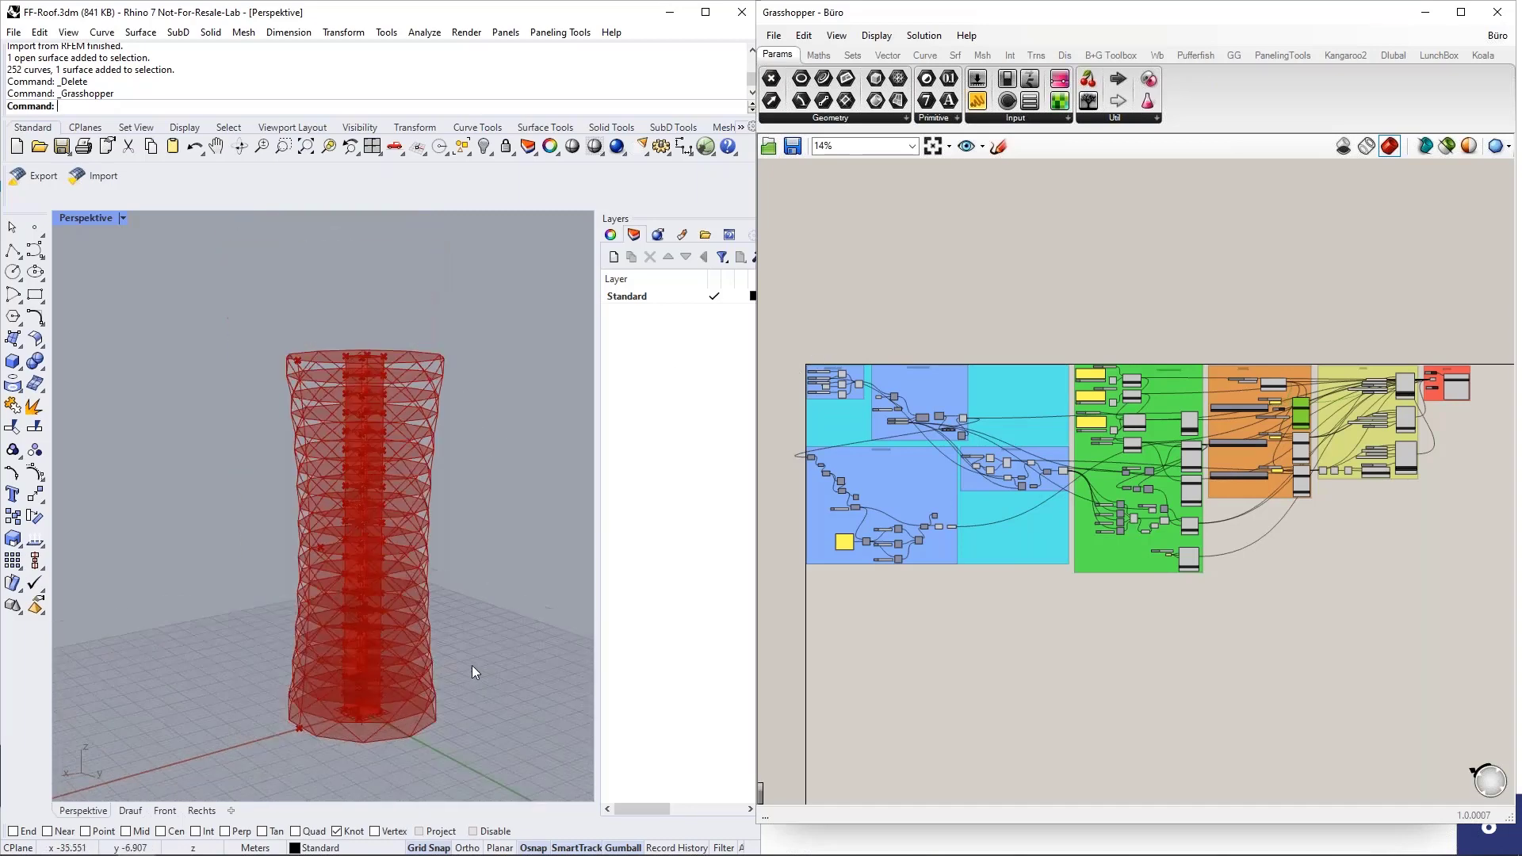
{"action": "scroll", "coordinate": [804, 366], "scroll_direction": "up", "scroll_amount": 5}
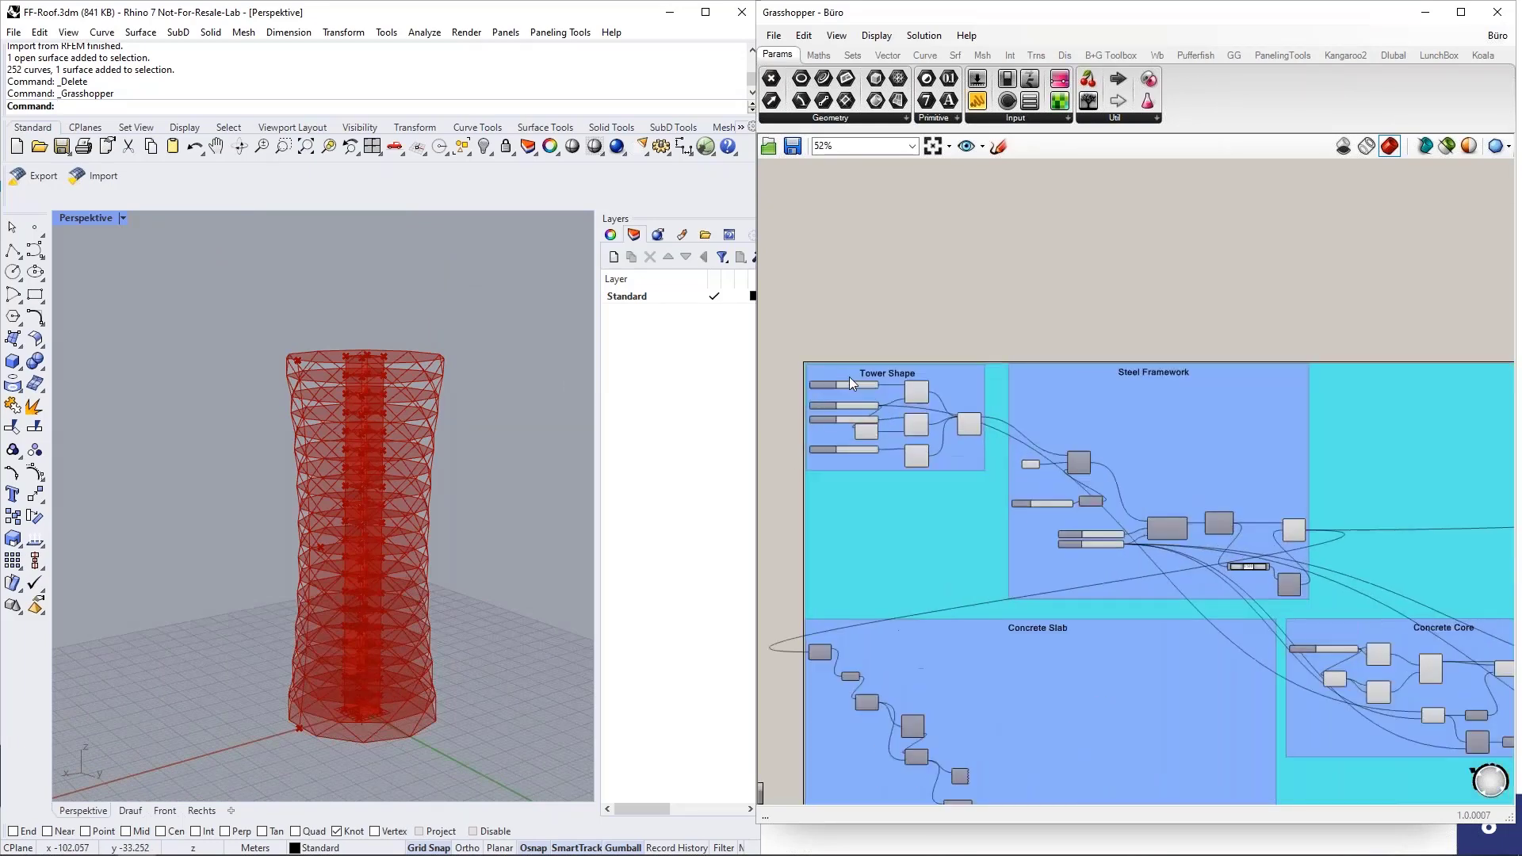
{"action": "scroll", "coordinate": [849, 378], "scroll_direction": "up", "scroll_amount": 3}
{"action": "scroll", "coordinate": [1136, 420], "scroll_direction": "down", "scroll_amount": 1}
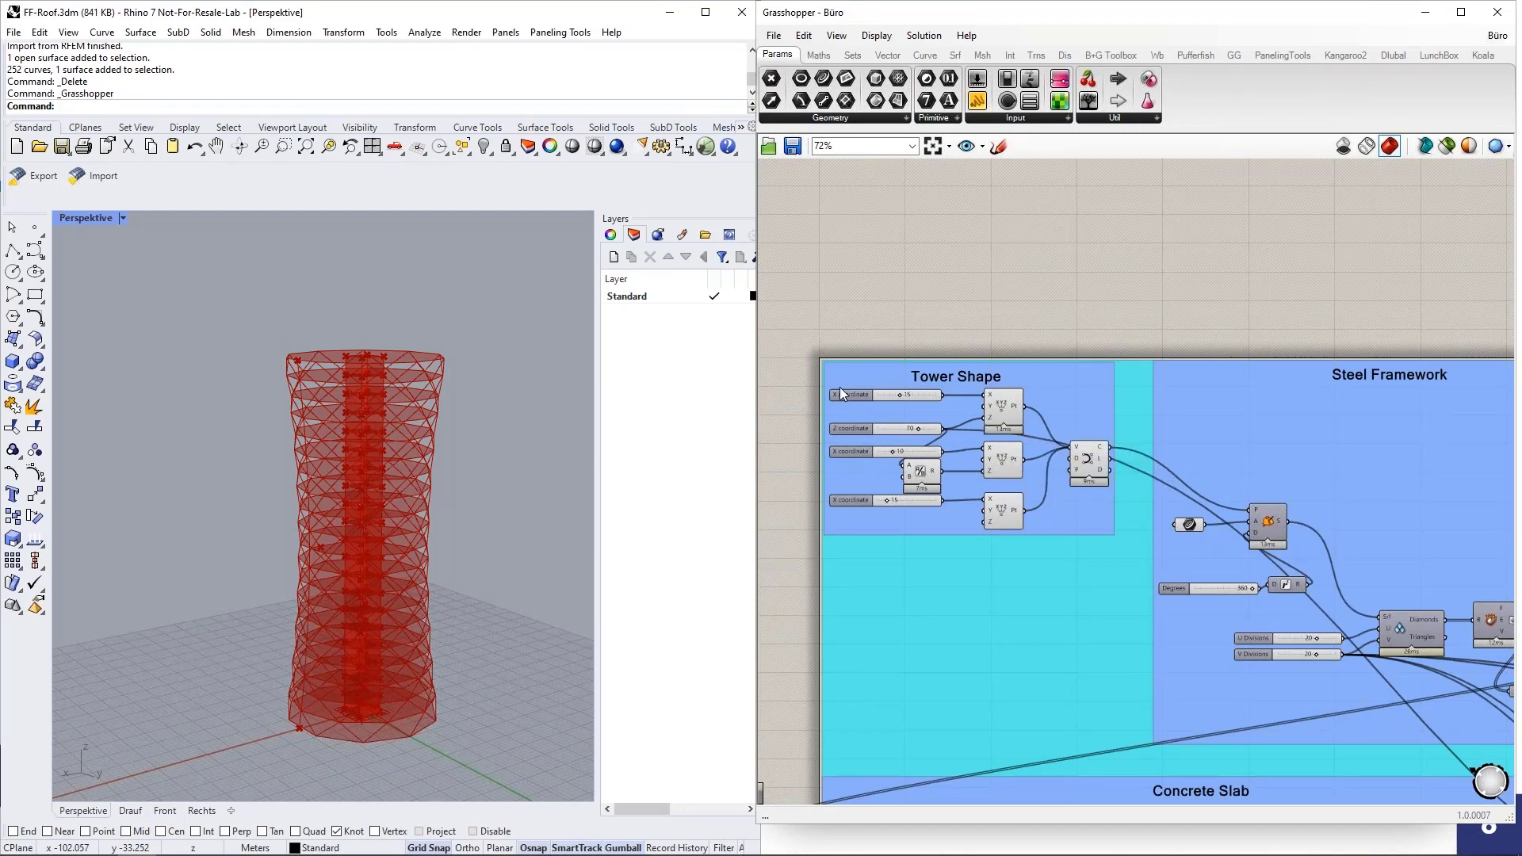
{"action": "scroll", "coordinate": [845, 430], "scroll_direction": "up", "scroll_amount": 3}
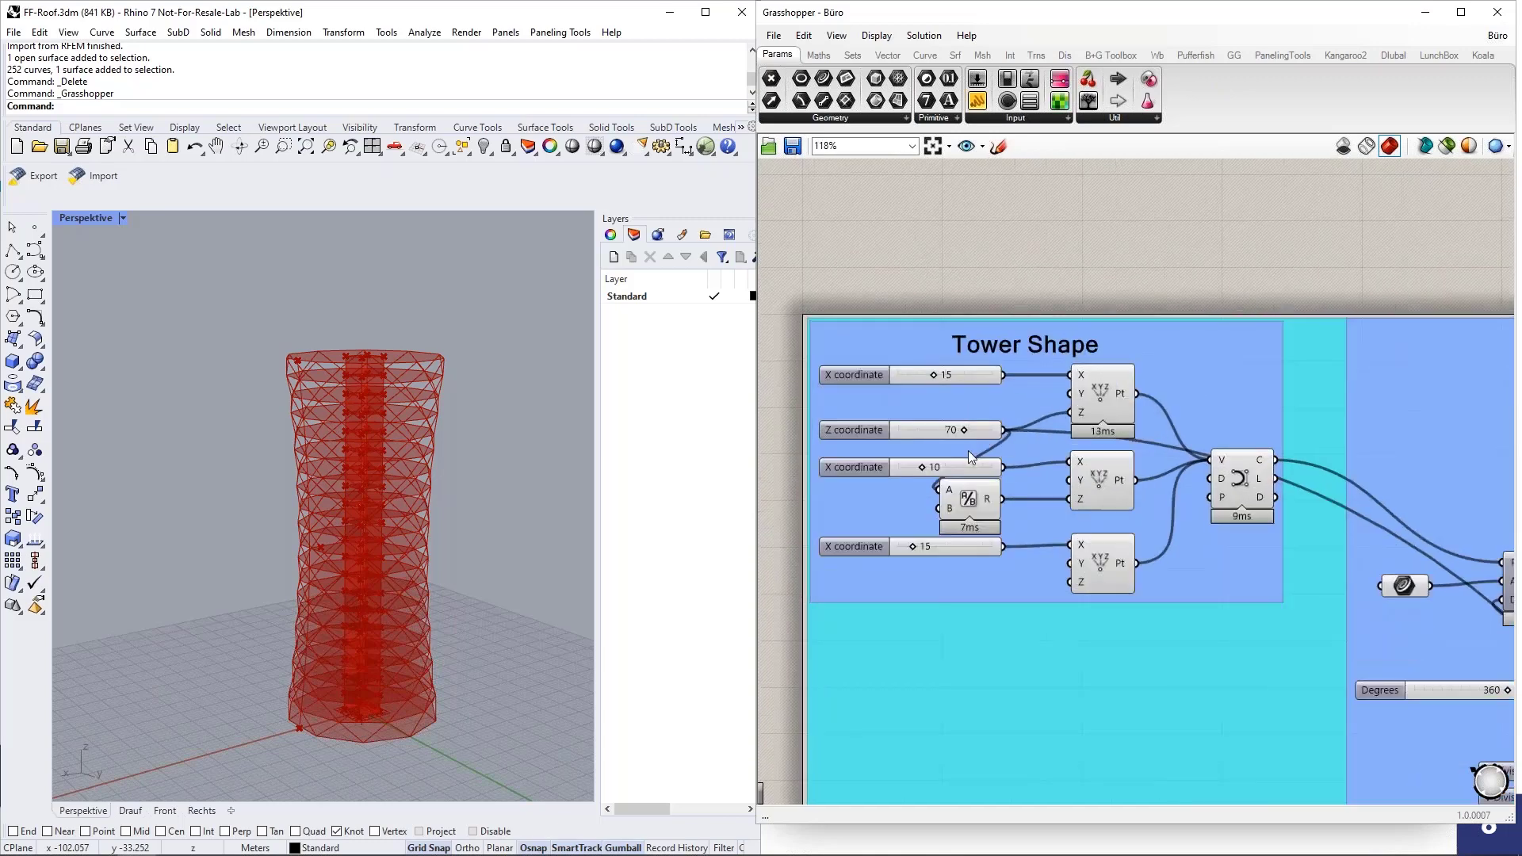
{"action": "left_click", "coordinate": [1242, 480]}
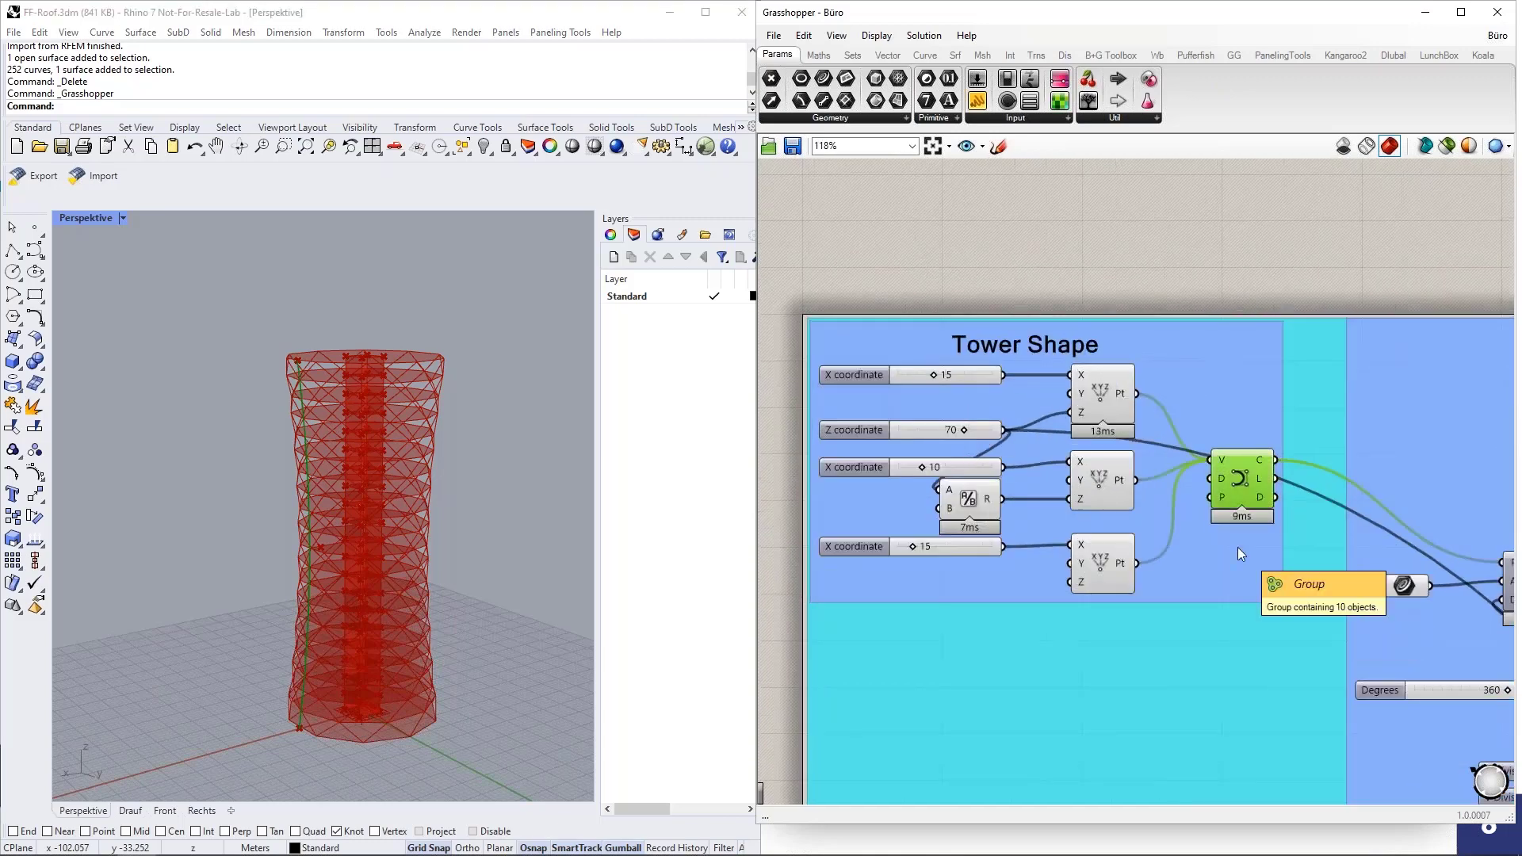
{"action": "right_click_drag", "start_coordinate": [555, 524], "coordinate": [504, 527]}
{"action": "scroll", "coordinate": [341, 527], "scroll_direction": "down", "scroll_amount": 6}
{"action": "right_click_drag", "start_coordinate": [341, 529], "coordinate": [544, 515]}
{"action": "scroll", "coordinate": [485, 460], "scroll_direction": "up", "scroll_amount": 5}
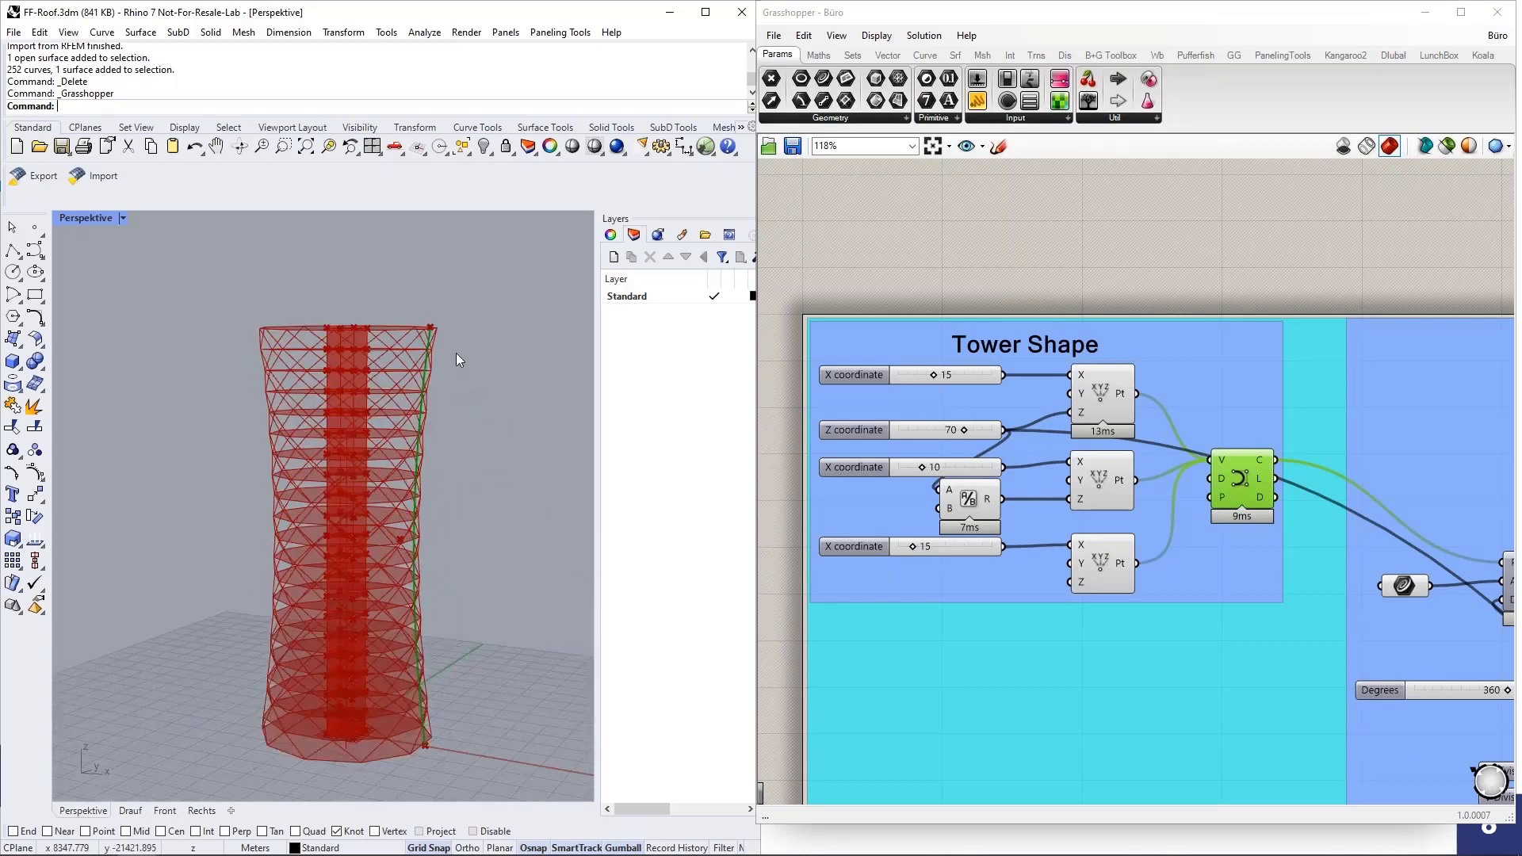
{"action": "right_click_drag", "start_coordinate": [453, 670], "coordinate": [501, 644]}
{"action": "scroll", "coordinate": [1315, 464], "scroll_direction": "down", "scroll_amount": 2}
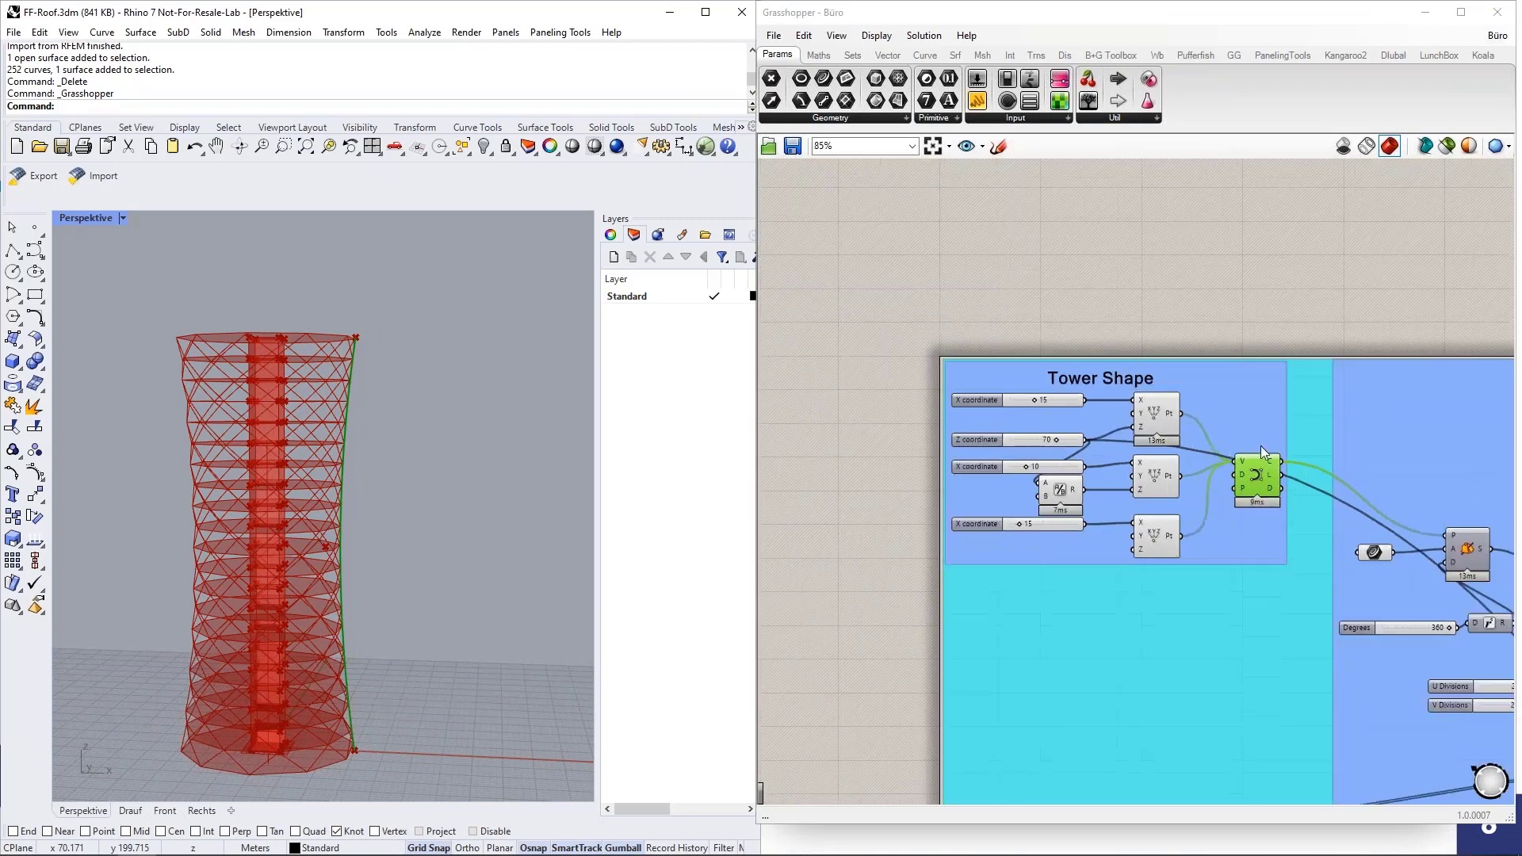
Highlight each of the three points that define the profile curve in the Tower Shape group.
{"action": "scroll", "coordinate": [1155, 452], "scroll_direction": "up", "scroll_amount": 3}
{"action": "left_click", "coordinate": [1158, 406]}
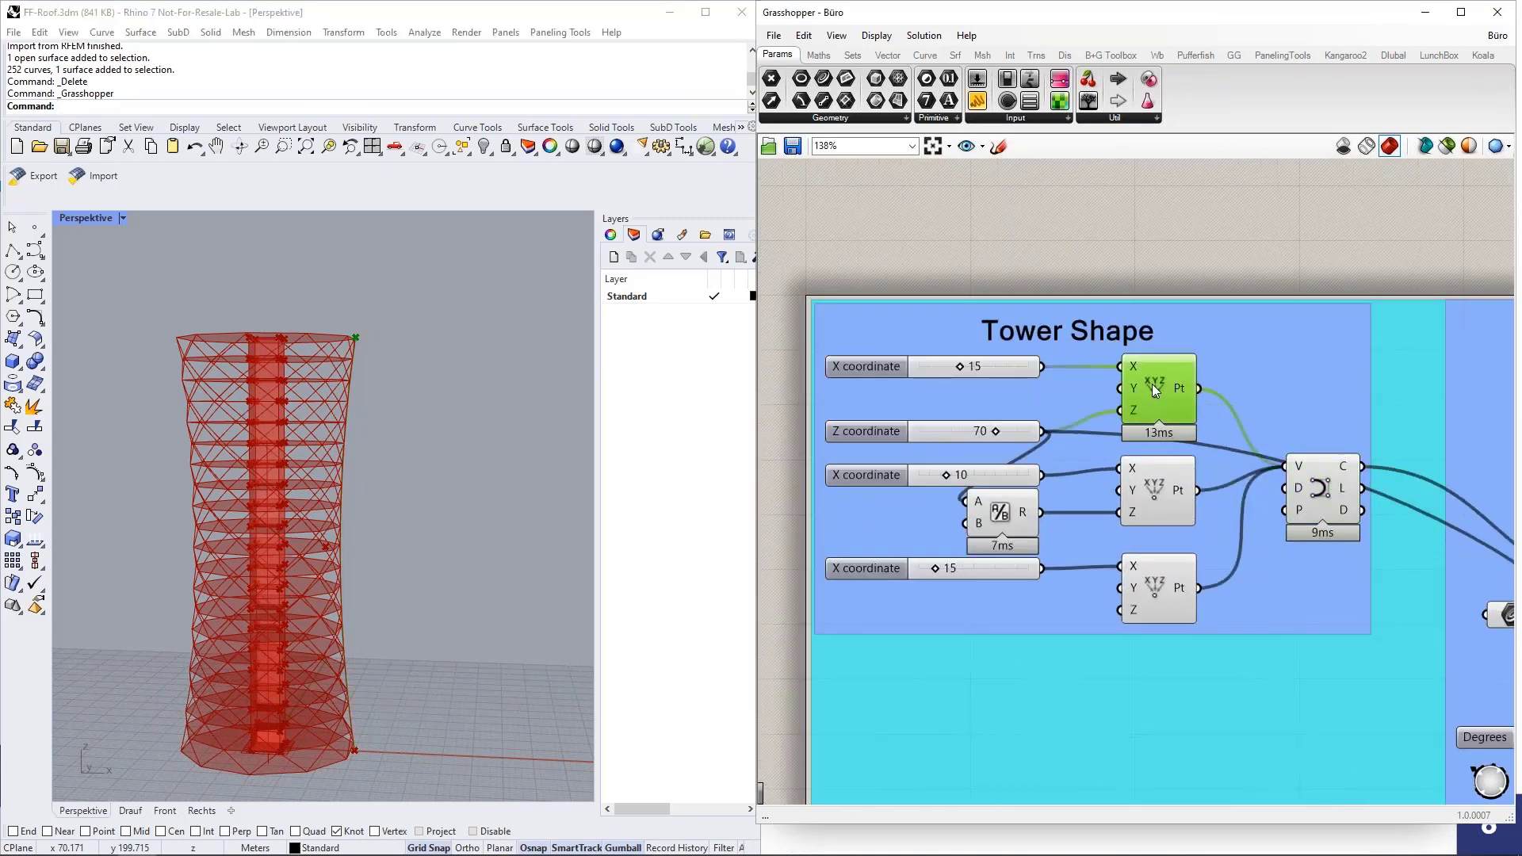
{"action": "left_click", "coordinate": [1143, 492]}
{"action": "left_click", "coordinate": [1161, 587]}
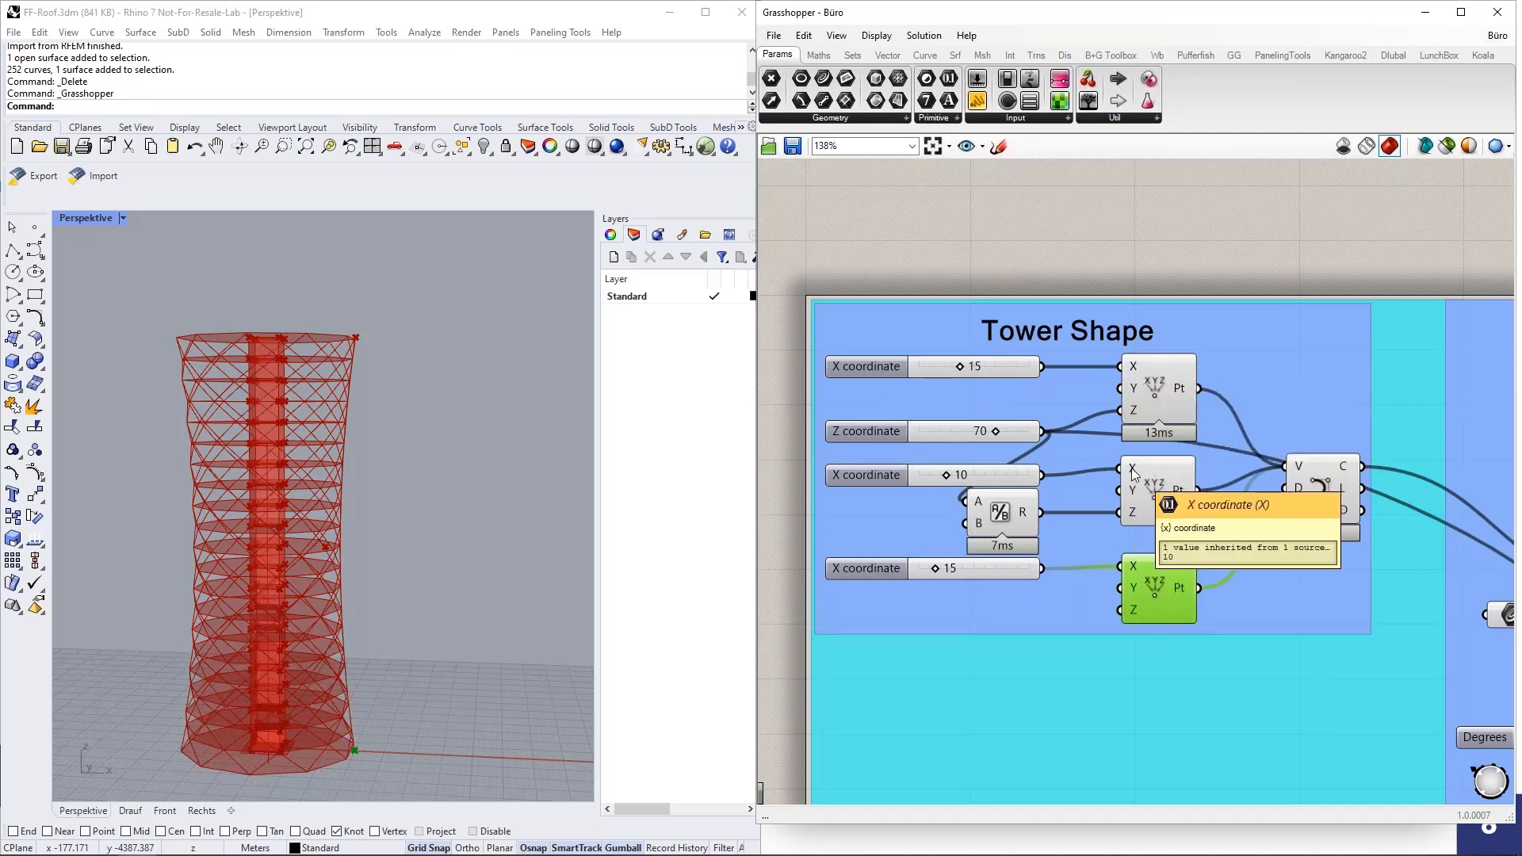
Set the Tower Shape X coordinates to 12 for the top point, 19 for the middle point and 13 for the bottom point.
{"action": "scroll", "coordinate": [876, 359], "scroll_direction": "up", "scroll_amount": 4}
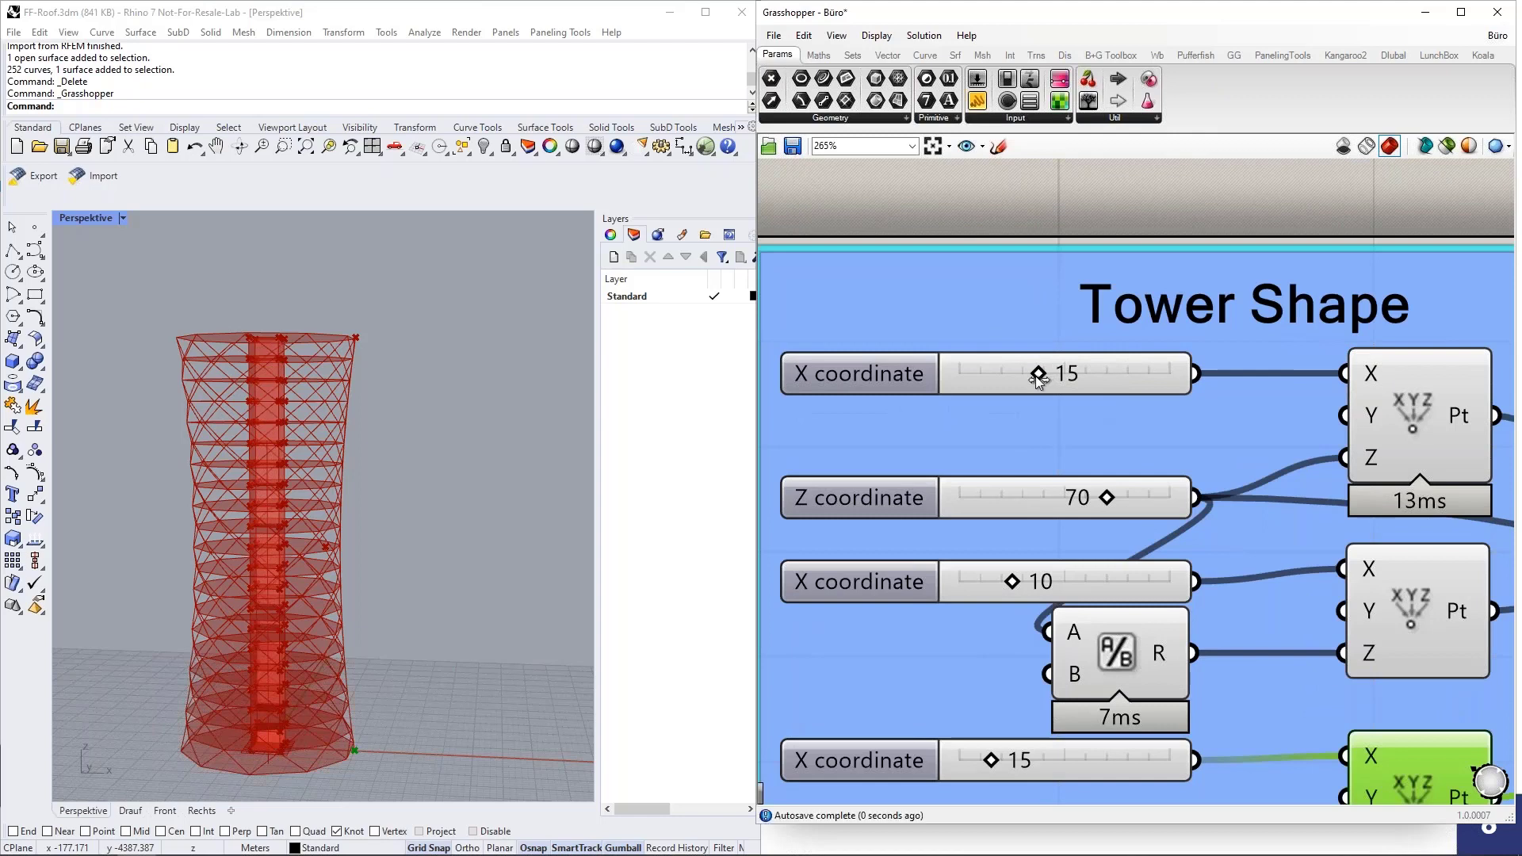
{"action": "left_click_drag", "start_coordinate": [1035, 376], "coordinate": [1023, 374]}
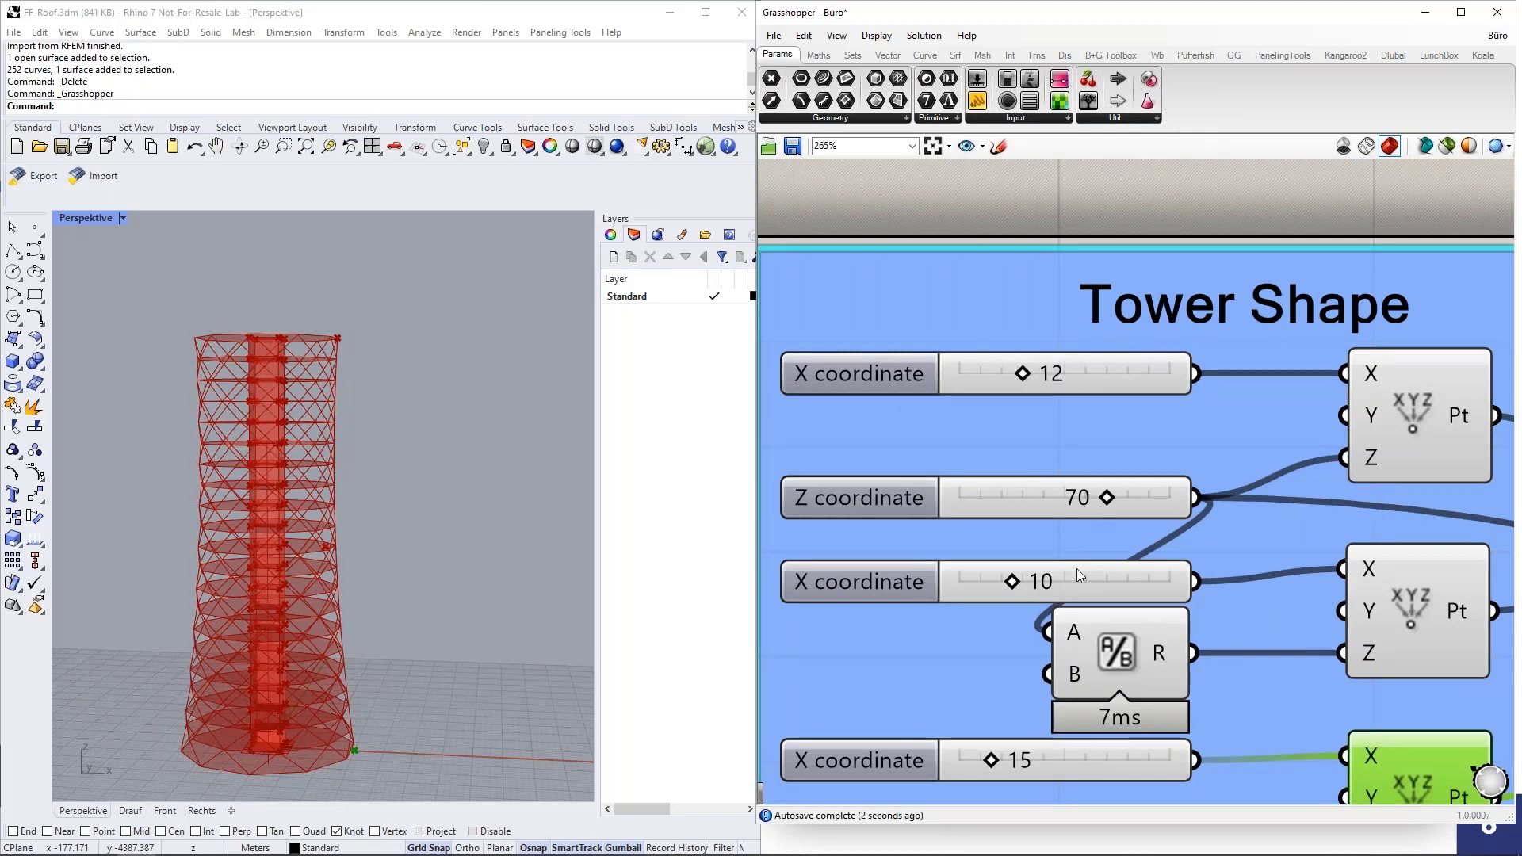
{"action": "left_click_drag", "start_coordinate": [1020, 587], "coordinate": [1062, 590]}
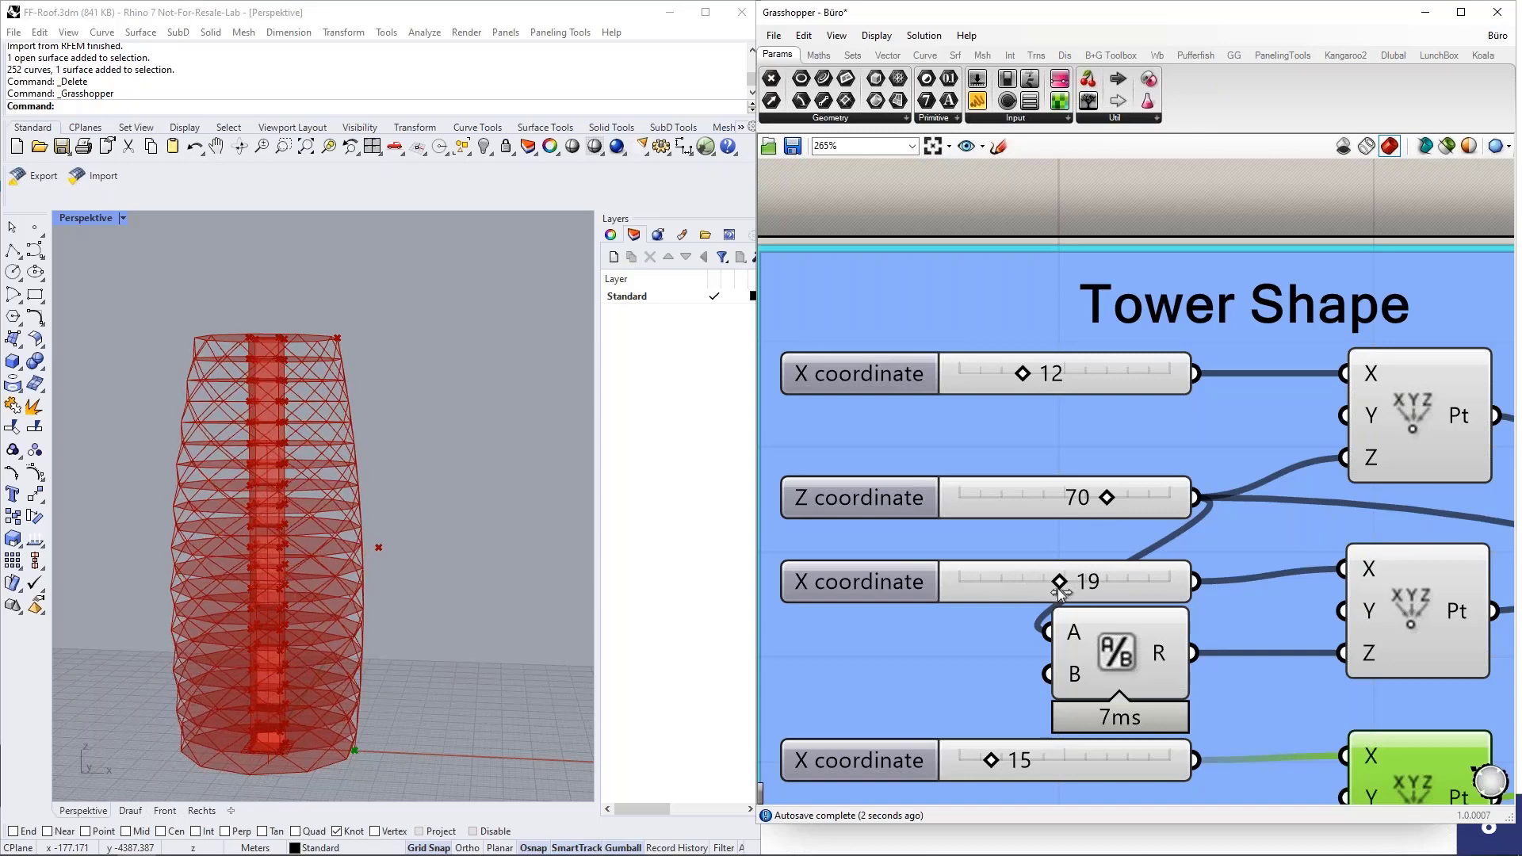
{"action": "left_click_drag", "start_coordinate": [991, 763], "coordinate": [988, 763]}
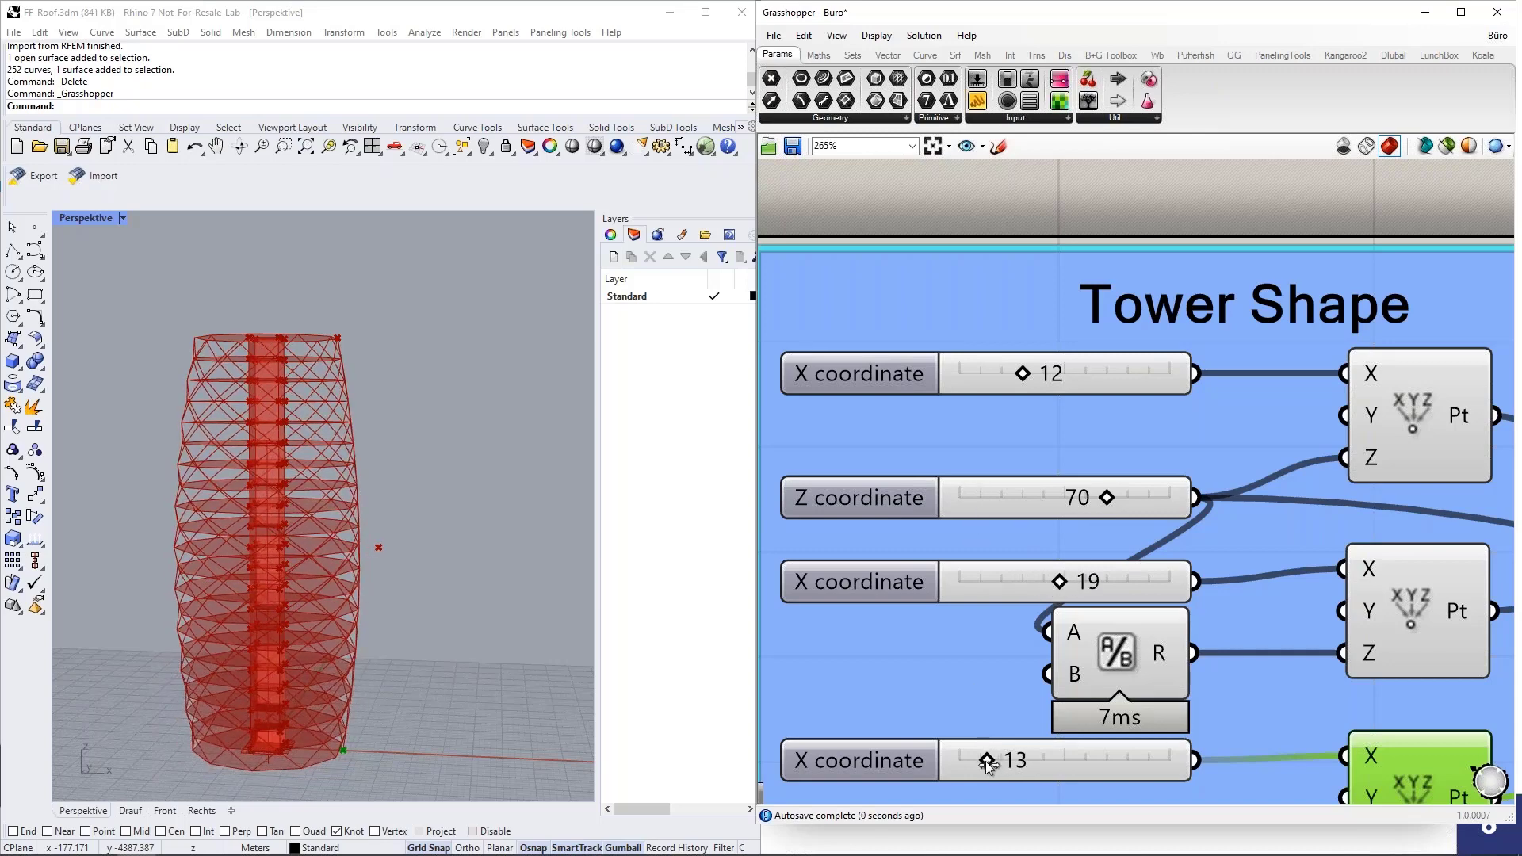
{"action": "scroll", "coordinate": [412, 507], "scroll_direction": "down", "scroll_amount": 3}
{"action": "right_click_drag", "start_coordinate": [410, 507], "coordinate": [432, 535]}
{"action": "scroll", "coordinate": [880, 441], "scroll_direction": "down", "scroll_amount": 2}
{"action": "scroll", "coordinate": [860, 446], "scroll_direction": "down", "scroll_amount": 3}
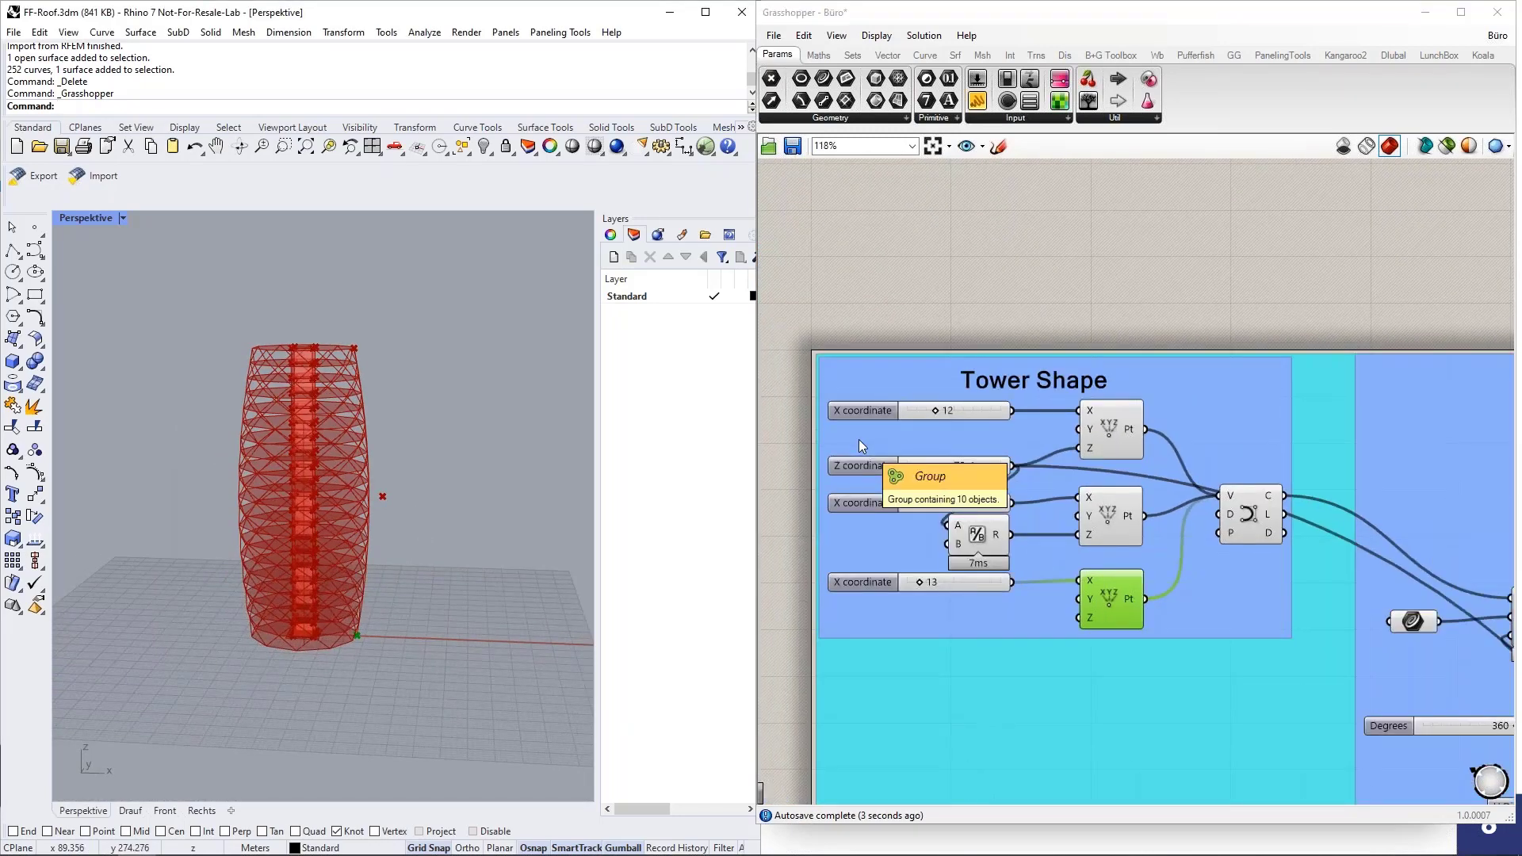
Examine the Tower Shape coordinate sliders together with the reshaped tower, including its base, in the preview.
{"action": "scroll", "coordinate": [883, 336], "scroll_direction": "down", "scroll_amount": 4}
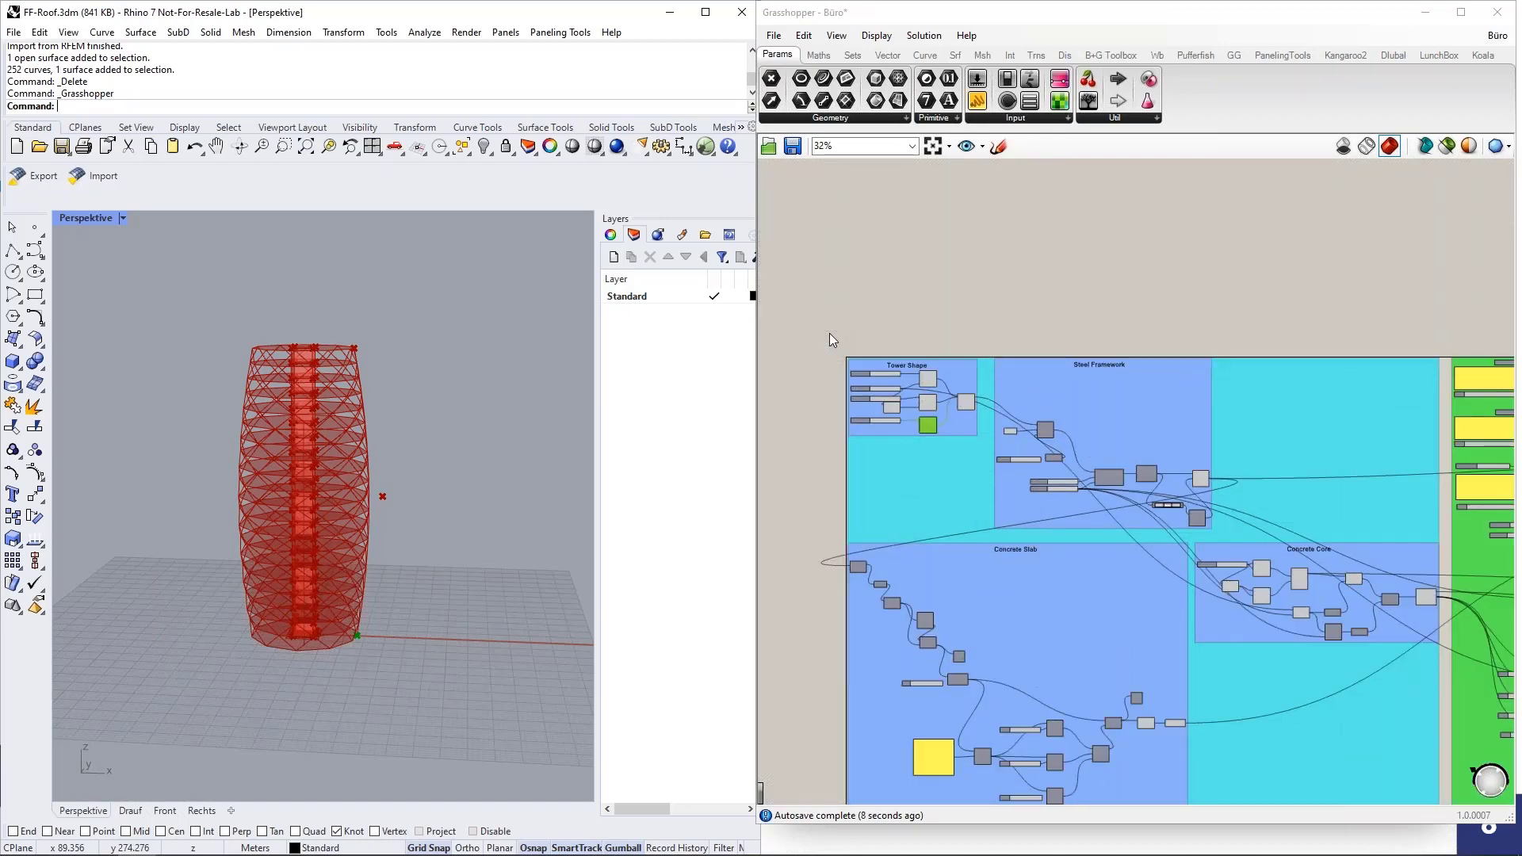
{"action": "scroll", "coordinate": [988, 419], "scroll_direction": "up", "scroll_amount": 2}
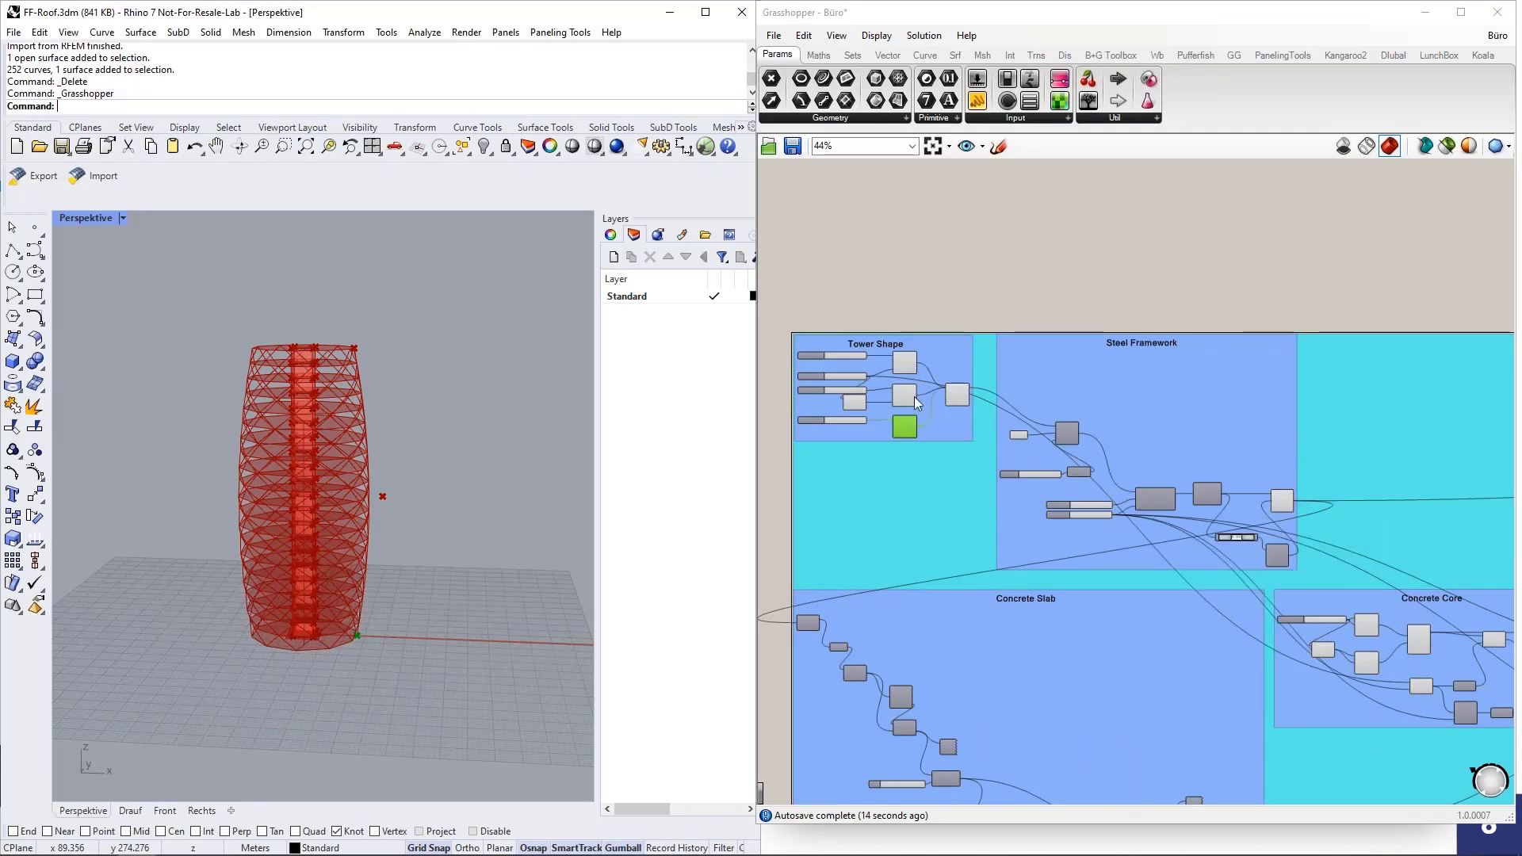
{"action": "scroll", "coordinate": [808, 377], "scroll_direction": "up", "scroll_amount": 5}
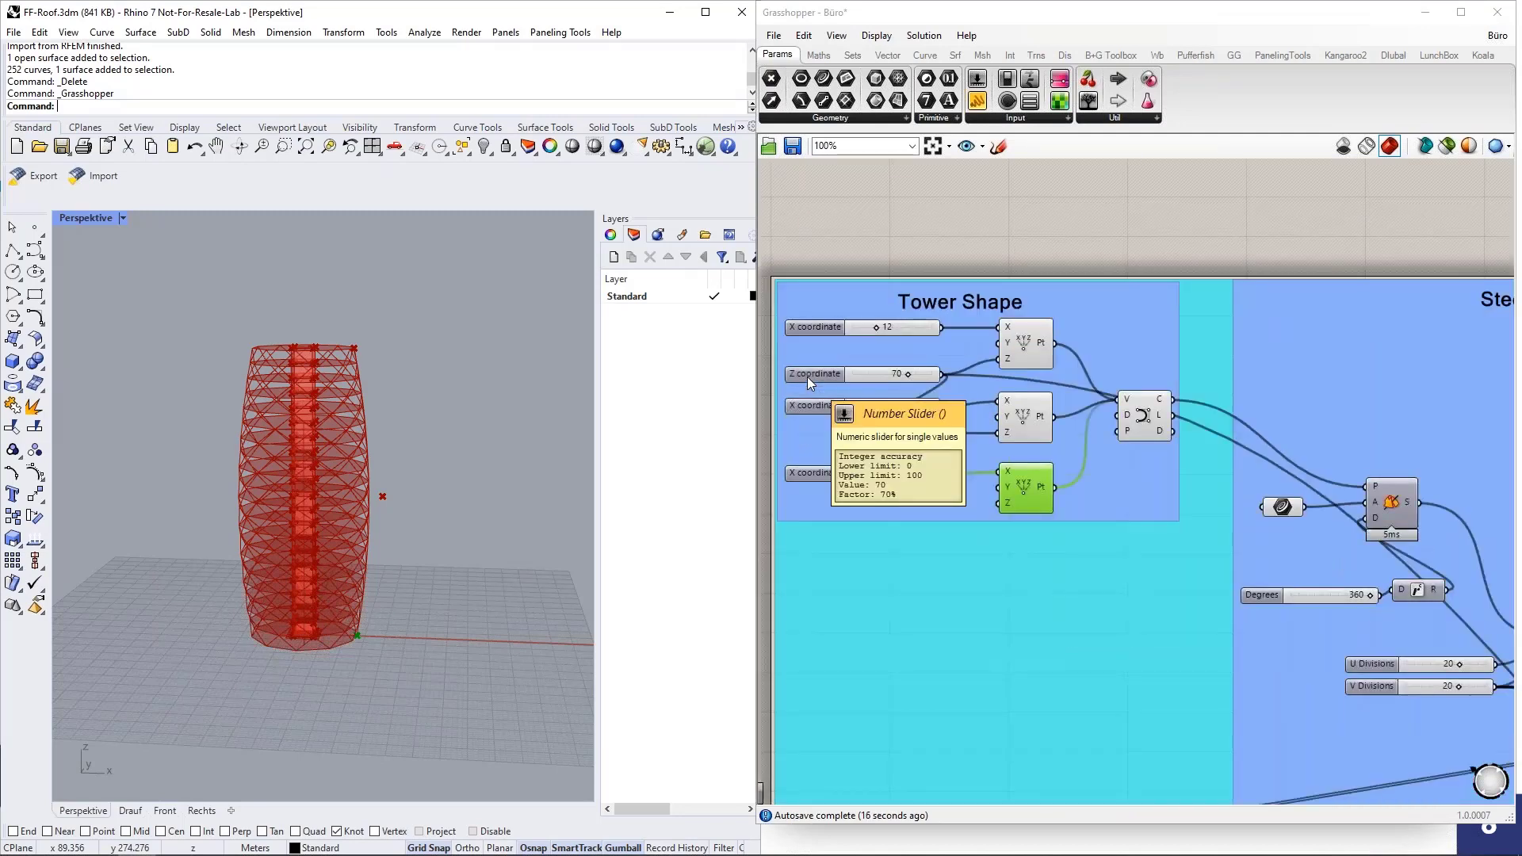
{"action": "mouse_move", "coordinate": [487, 520]}
{"action": "right_mouse_down"}
{"action": "mouse_move", "coordinate": [486, 498]}
{"action": "mouse_move", "coordinate": [468, 514]}
{"action": "right_mouse_up"}
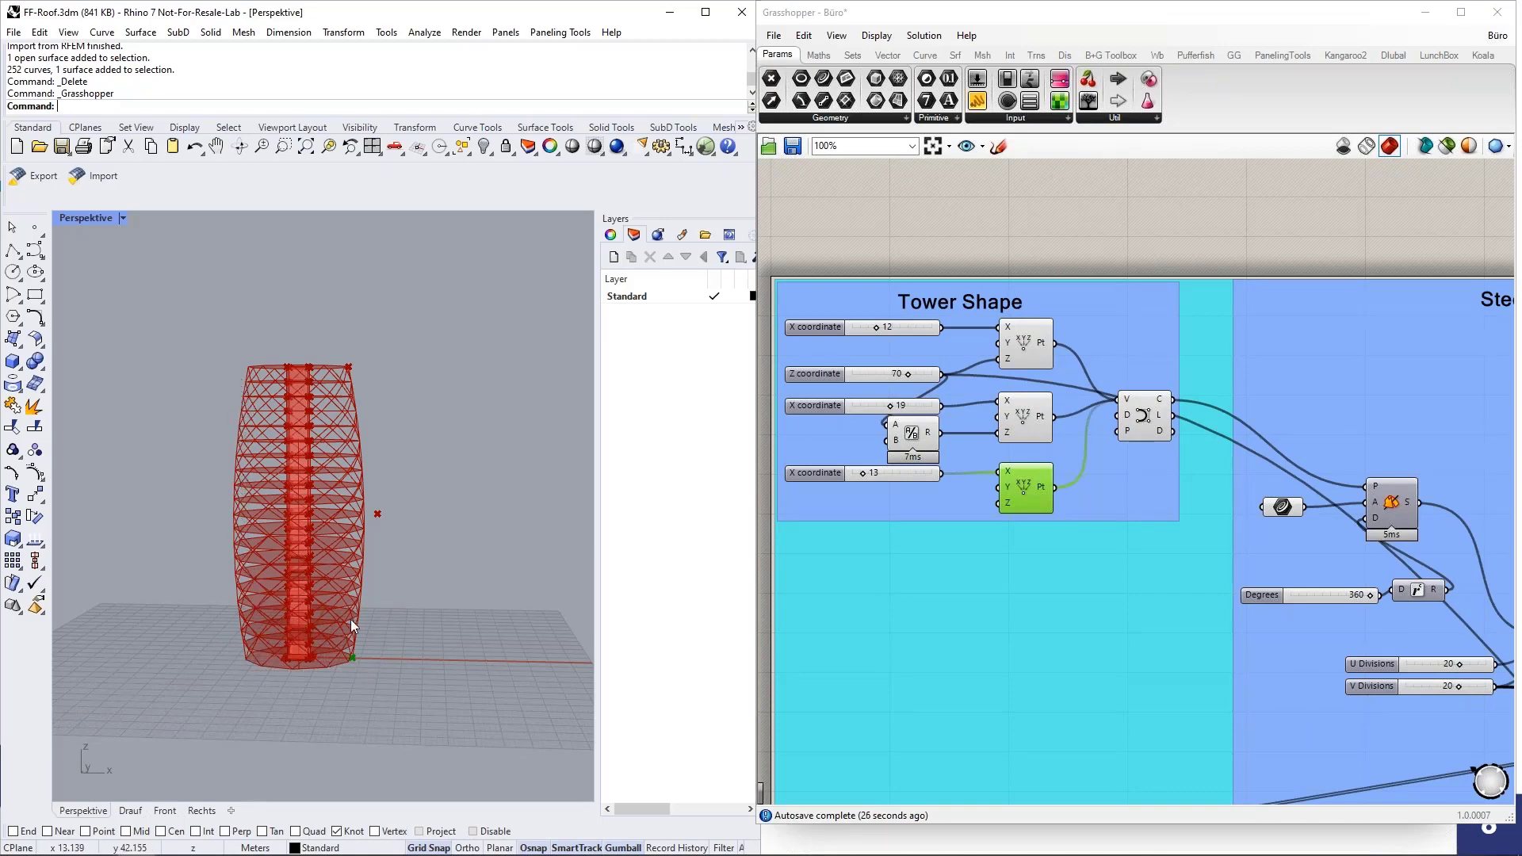
{"action": "scroll", "coordinate": [326, 606], "scroll_direction": "up", "scroll_amount": 1}
{"action": "scroll", "coordinate": [327, 606], "scroll_direction": "up", "scroll_amount": 1}
{"action": "scroll", "coordinate": [381, 539], "scroll_direction": "down", "scroll_amount": 2}
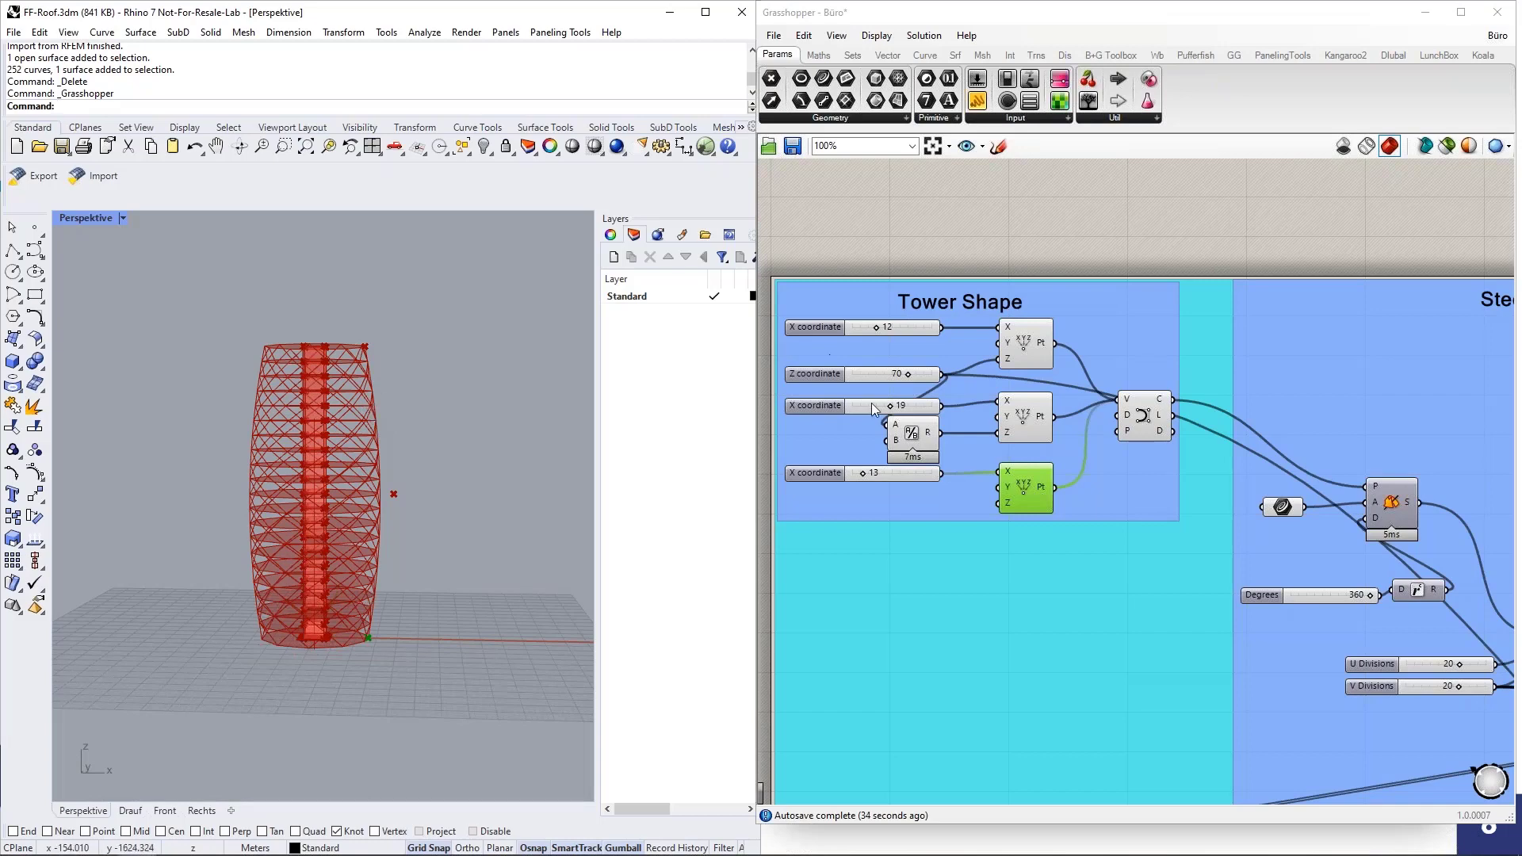
{"action": "scroll", "coordinate": [827, 390], "scroll_direction": "down", "scroll_amount": 4}
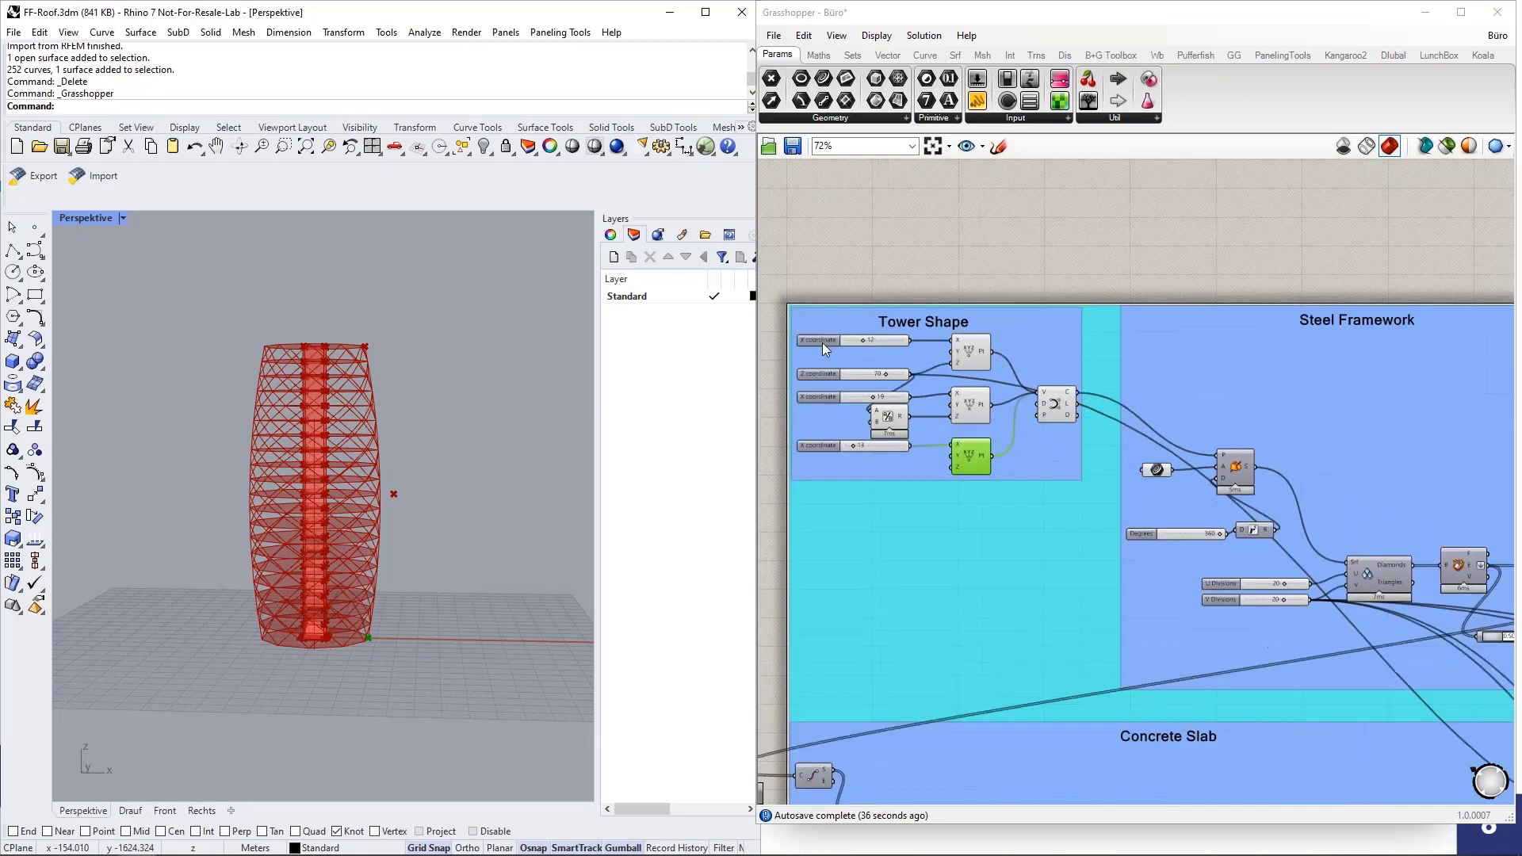
{"action": "scroll", "coordinate": [1170, 416], "scroll_direction": "up", "scroll_amount": 1}
{"action": "scroll", "coordinate": [1163, 417], "scroll_direction": "up", "scroll_amount": 2}
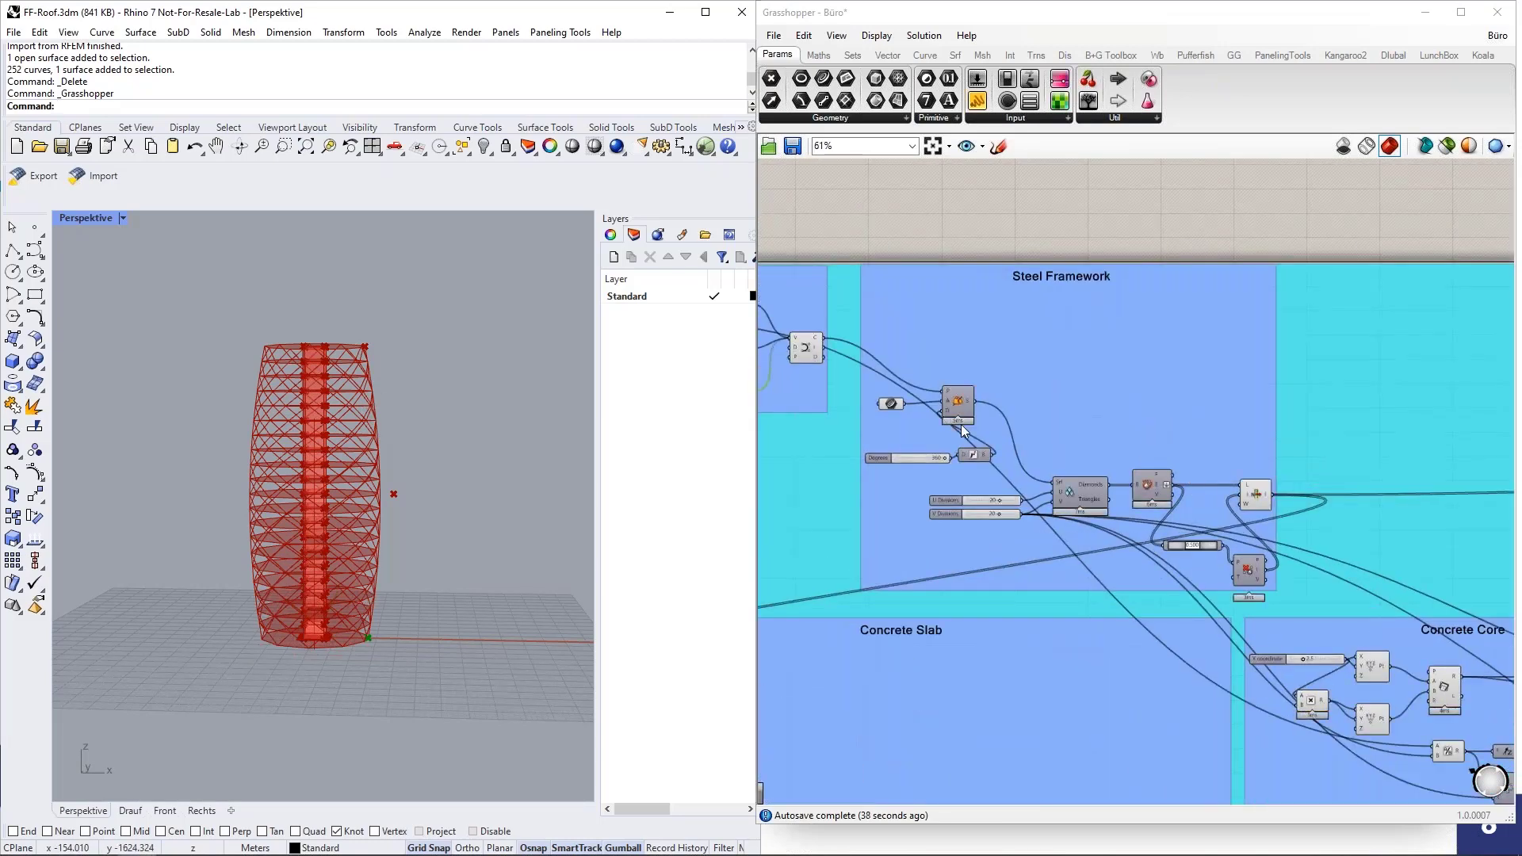
Temporarily preview the revolved facade surface from the Steel Framework group, view it around the tower and hide it again.
{"action": "scroll", "coordinate": [975, 459], "scroll_direction": "up", "scroll_amount": 1}
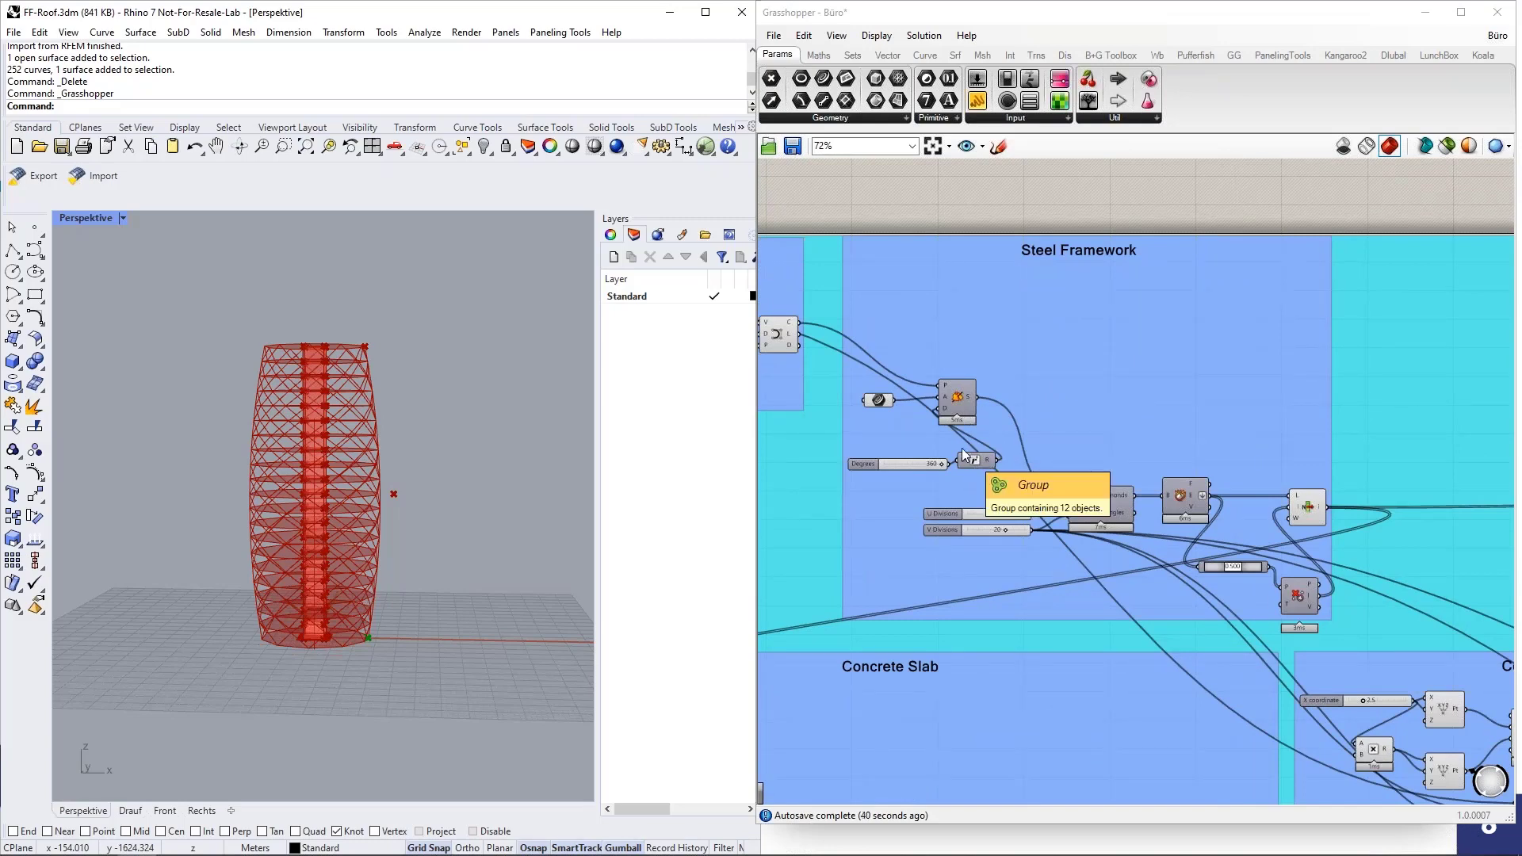
{"action": "scroll", "coordinate": [398, 500], "scroll_direction": "up", "scroll_amount": 1}
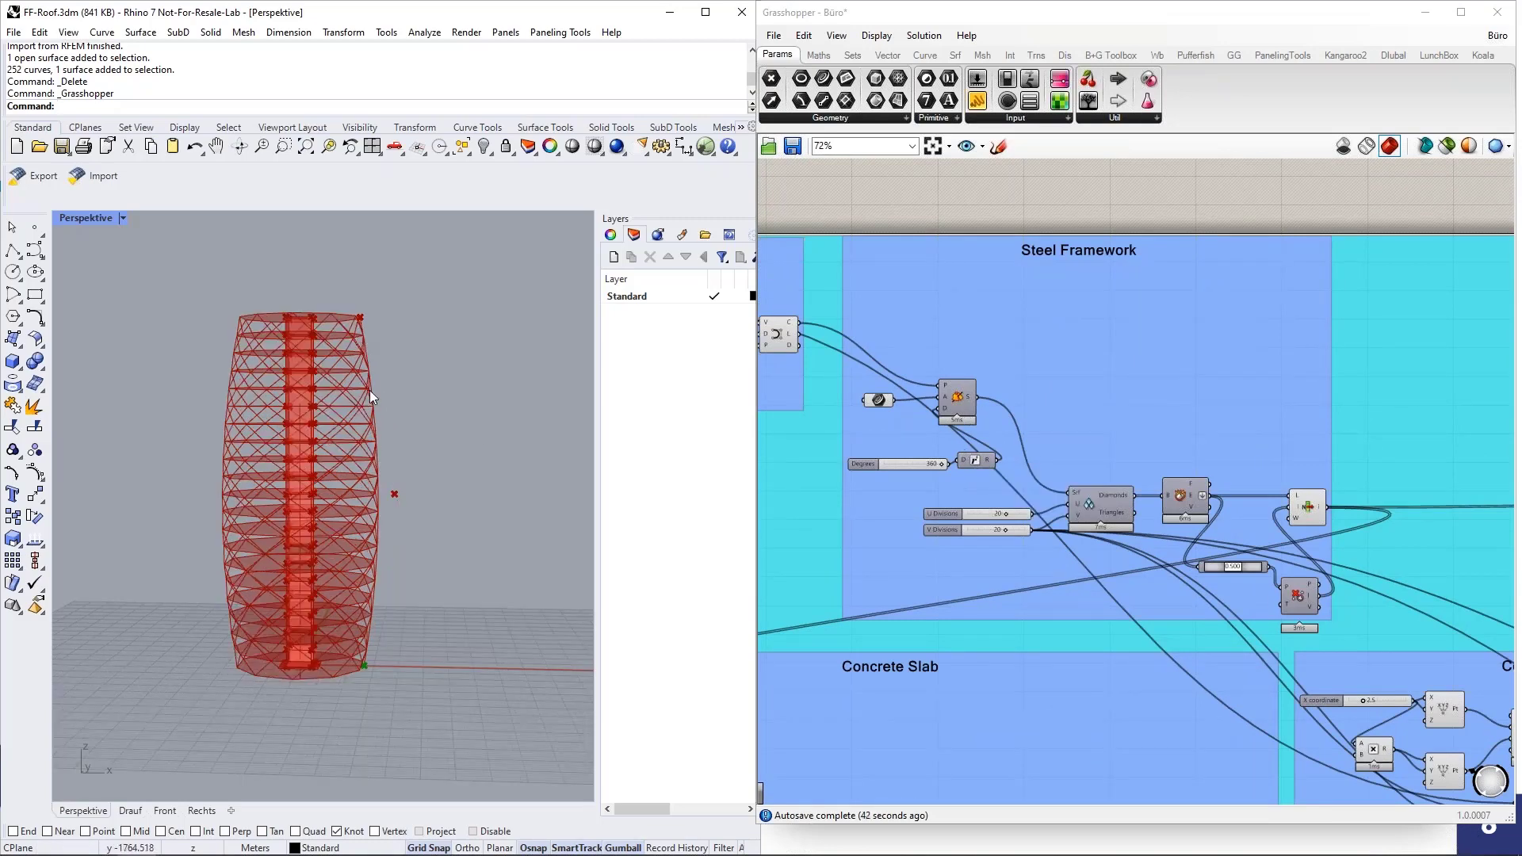
{"action": "scroll", "coordinate": [1063, 442], "scroll_direction": "up", "scroll_amount": 1}
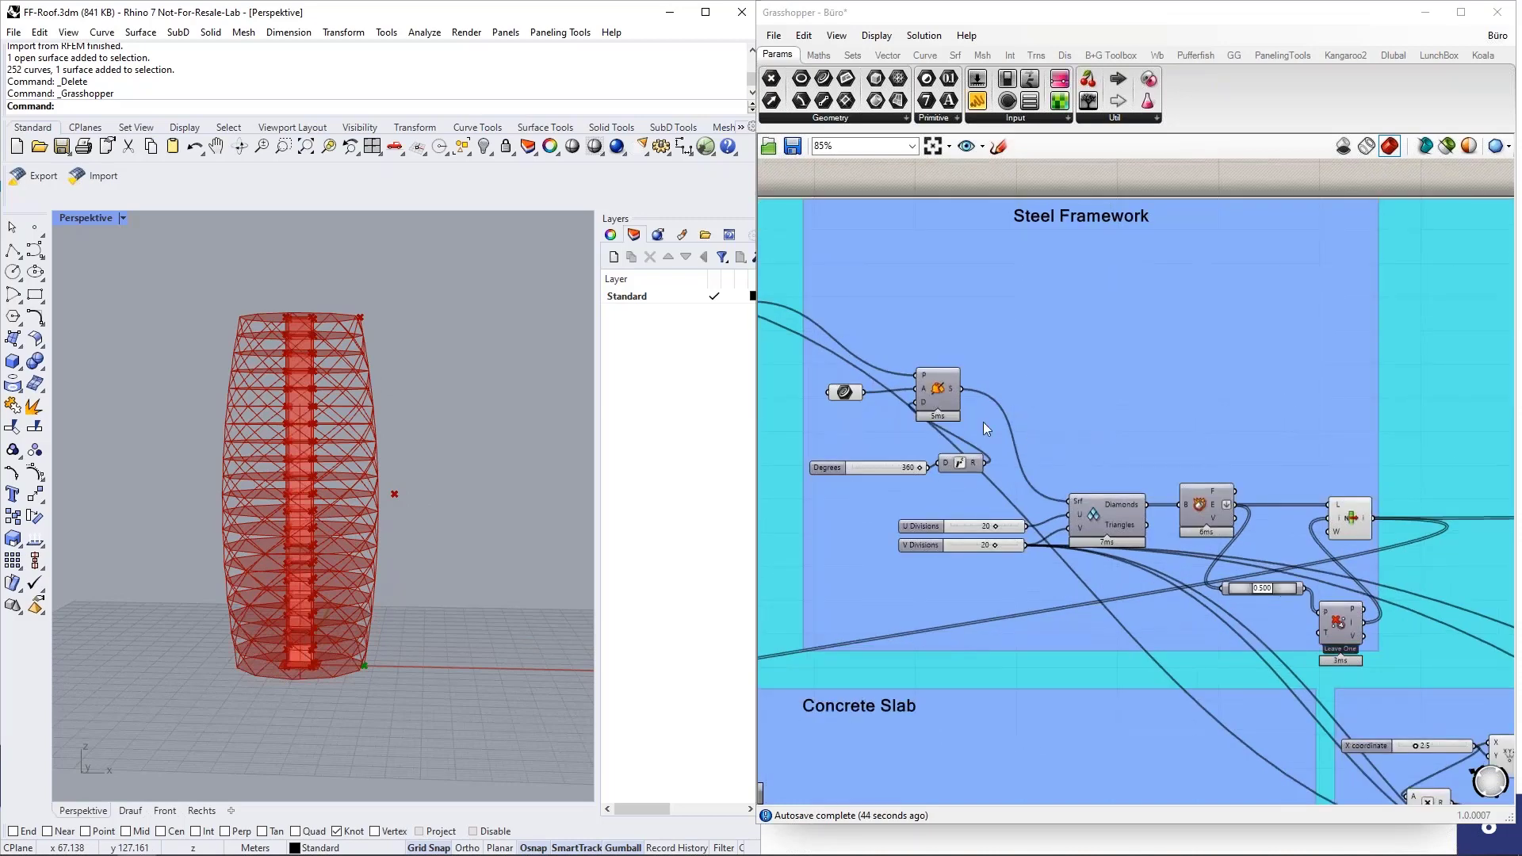
{"action": "middle_click", "coordinate": [944, 399]}
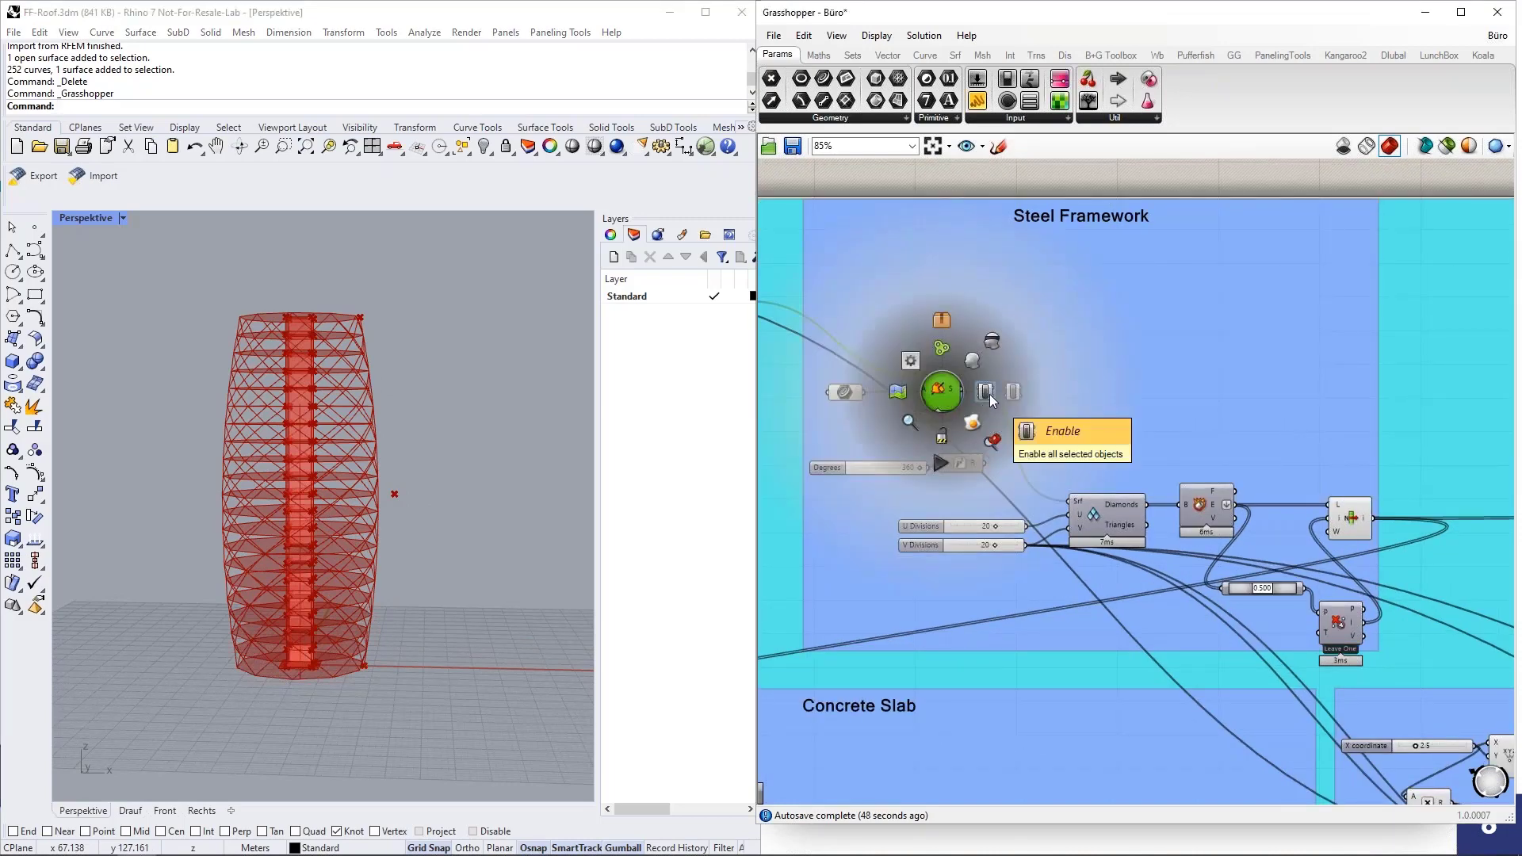
{"action": "left_click", "coordinate": [986, 393]}
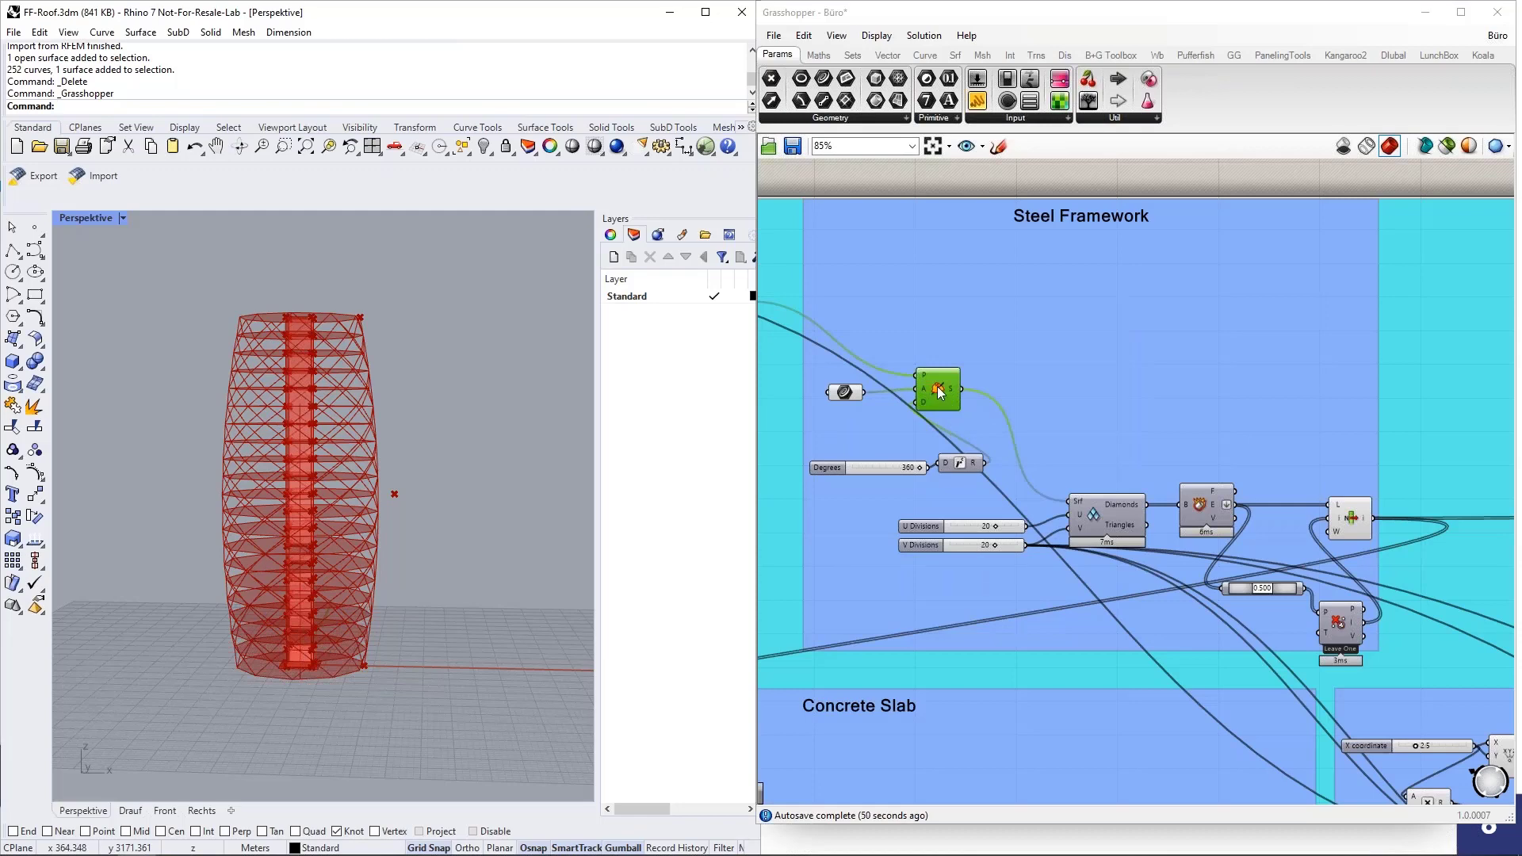
{"action": "middle_click", "coordinate": [938, 392]}
{"action": "left_click", "coordinate": [901, 403]}
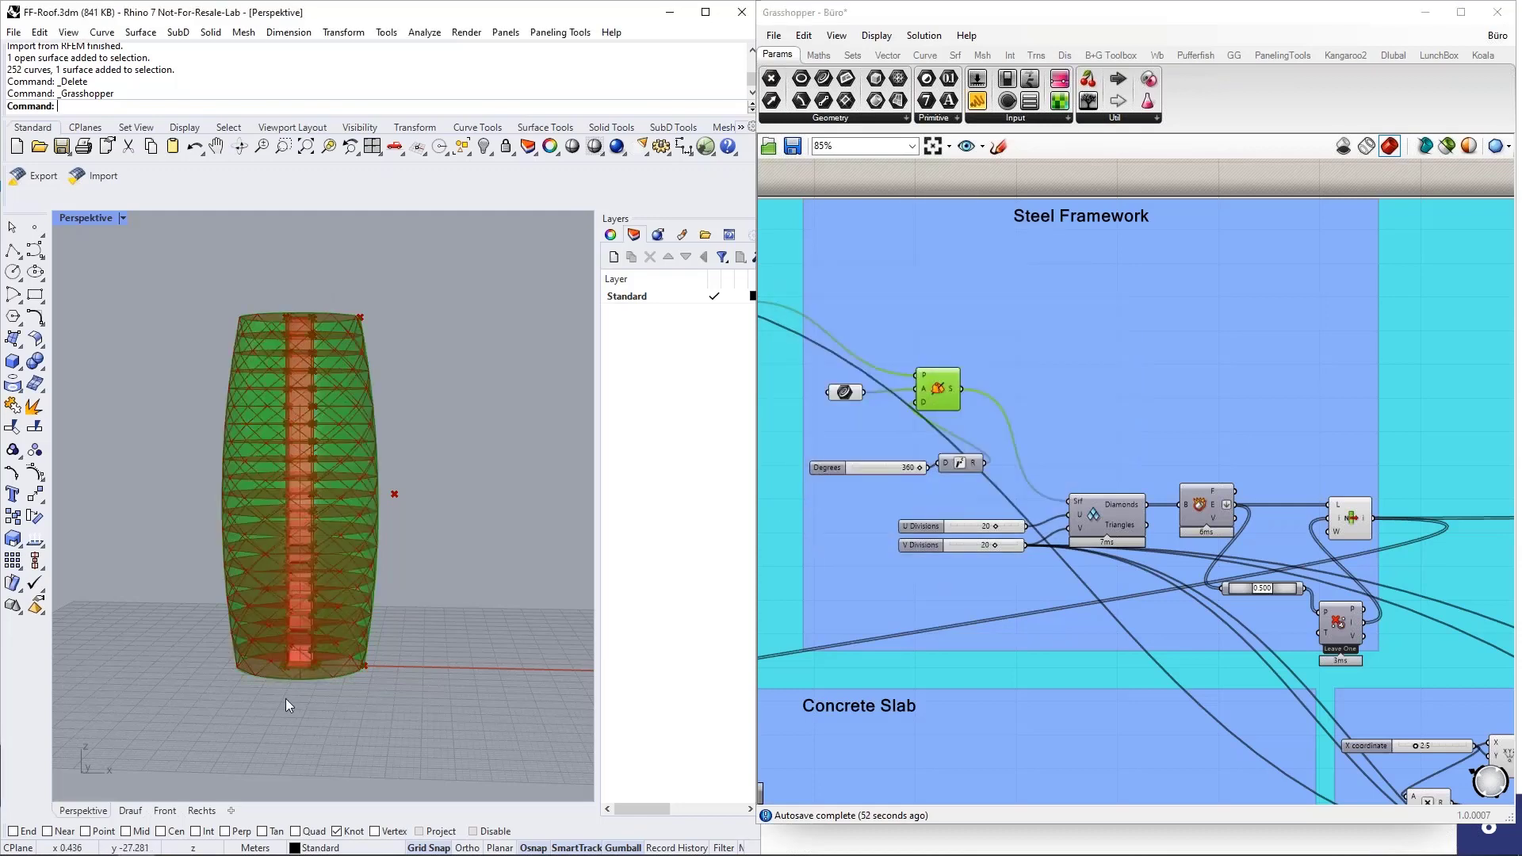
{"action": "right_click_drag", "start_coordinate": [434, 400], "coordinate": [440, 408]}
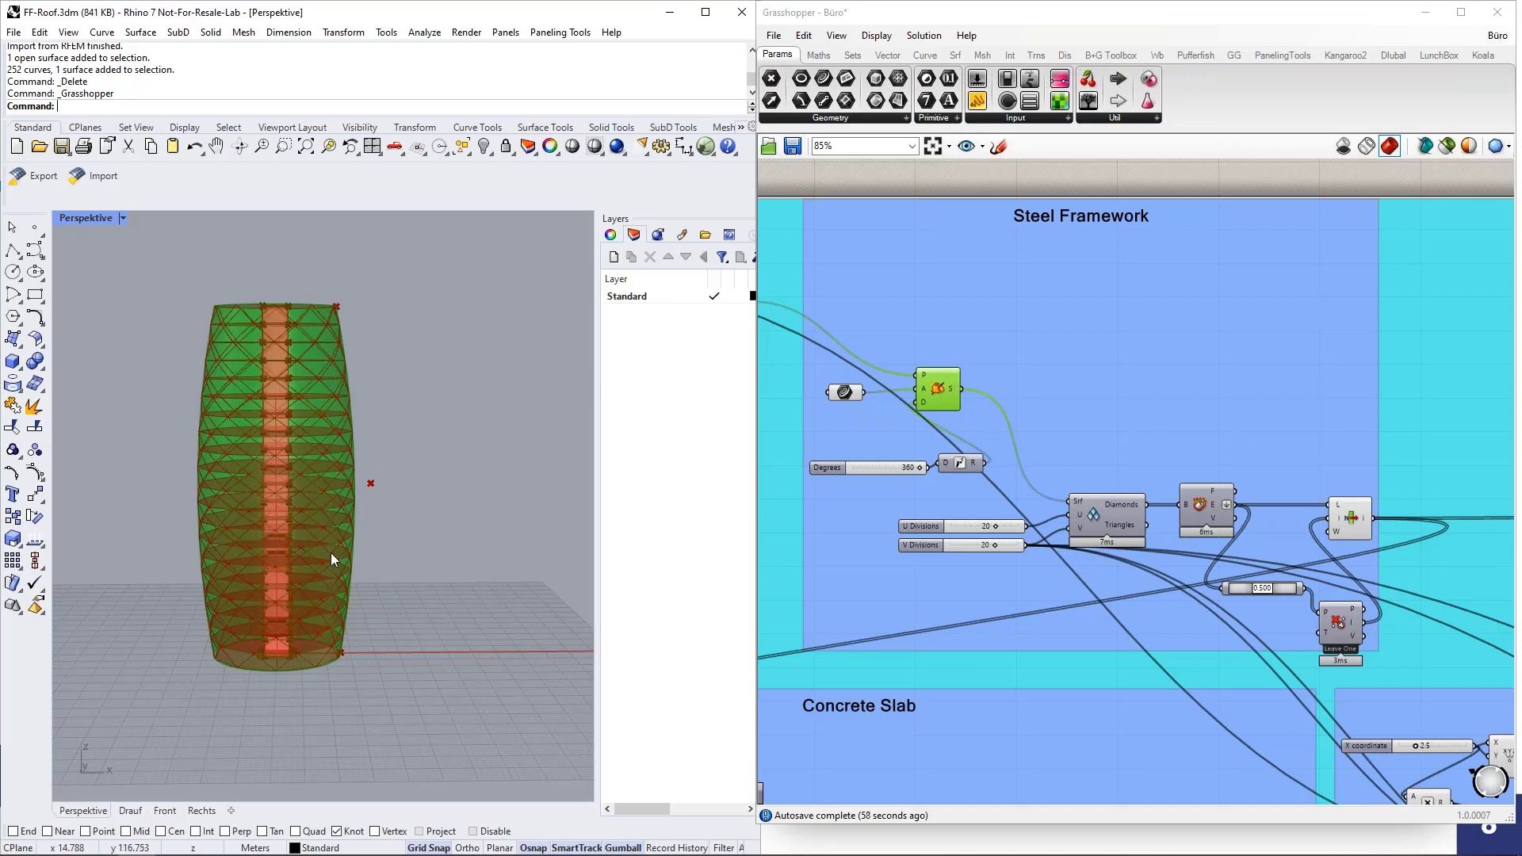
{"action": "middle_click", "coordinate": [948, 394]}
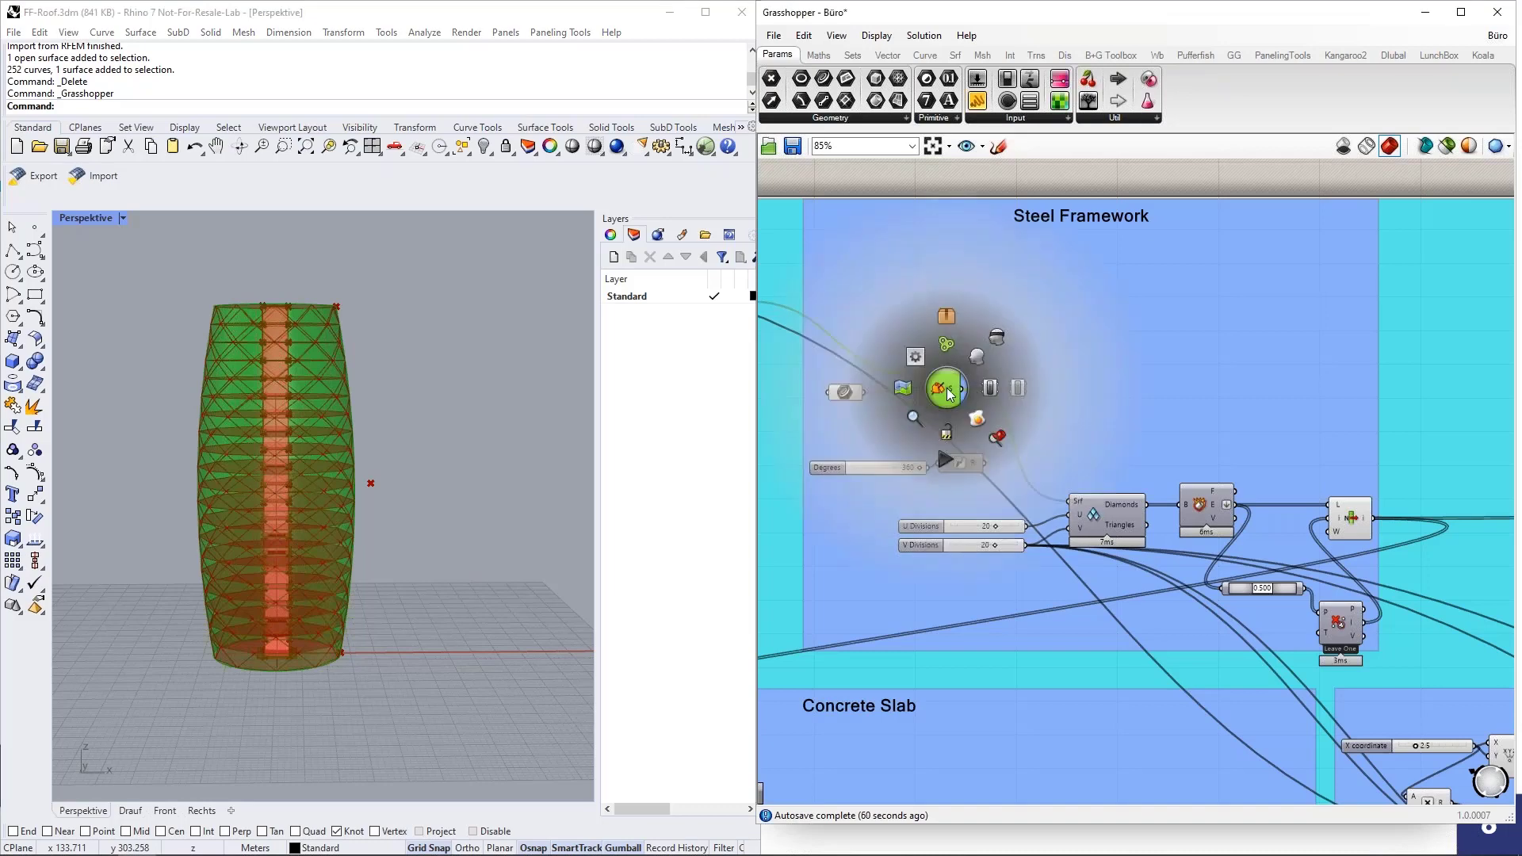
{"action": "left_click", "coordinate": [997, 337]}
Inspect the steel framework on the tower's upper floors and look up the Diamond Panels component in LunchBox.
{"action": "right_click_drag", "start_coordinate": [398, 339], "coordinate": [306, 354]}
{"action": "scroll", "coordinate": [249, 326], "scroll_direction": "up", "scroll_amount": 5}
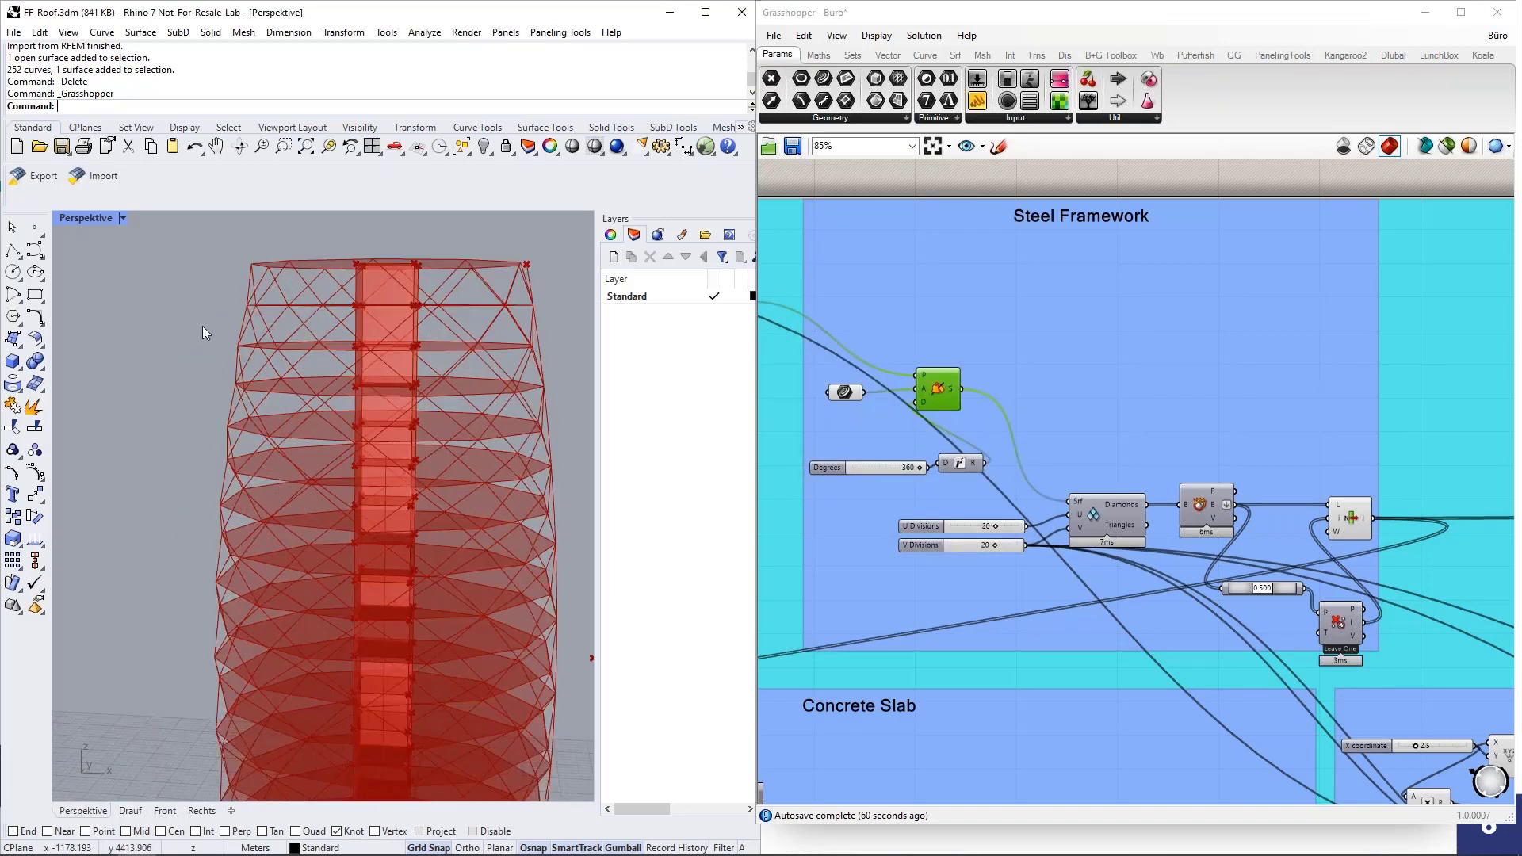
{"action": "right_click_drag", "start_coordinate": [202, 326], "coordinate": [296, 316]}
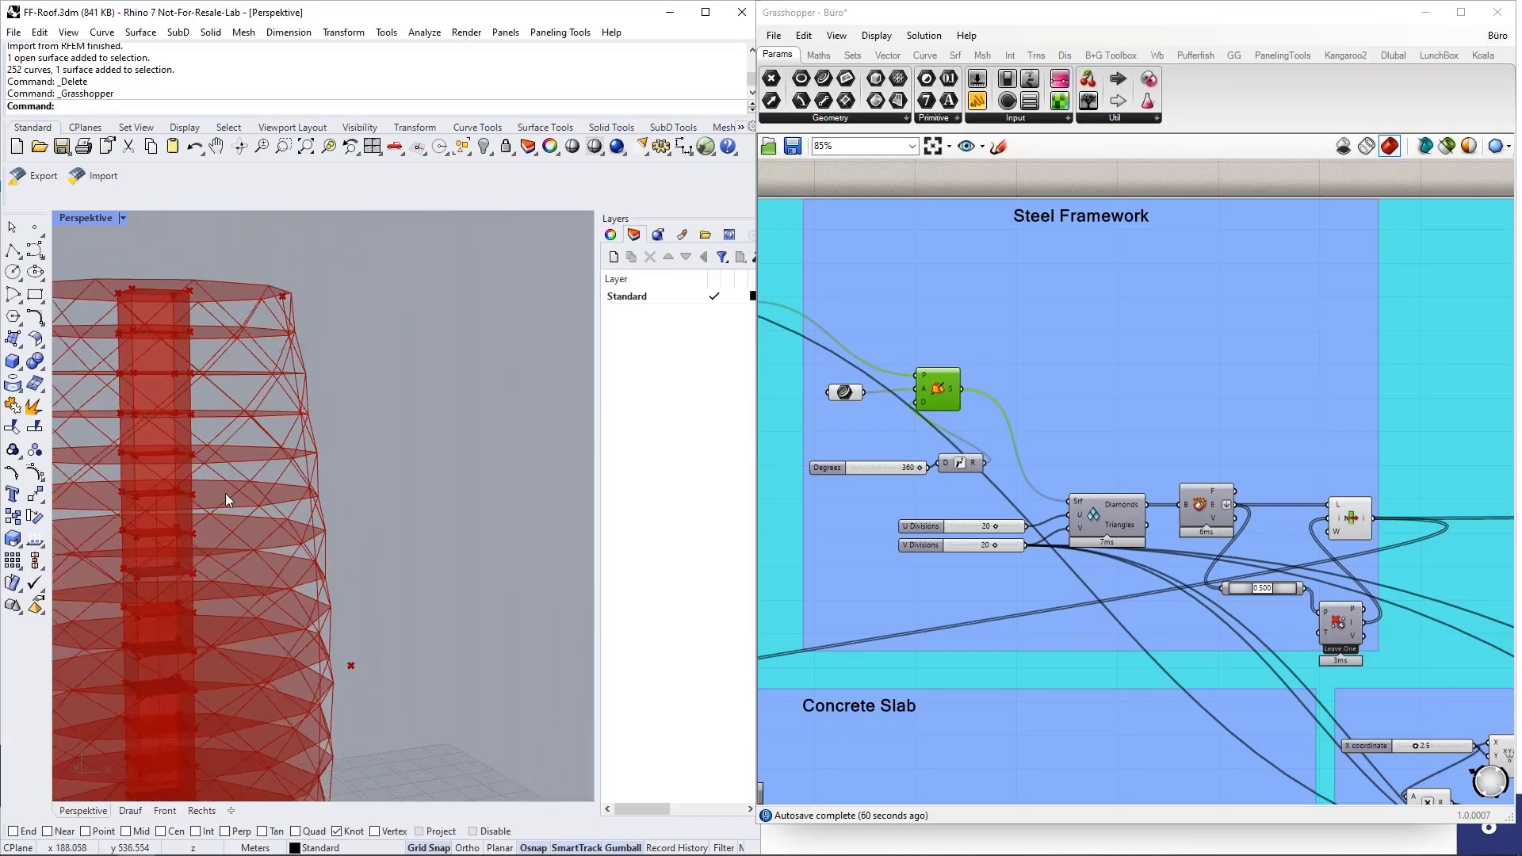
{"action": "scroll", "coordinate": [452, 444], "scroll_direction": "down", "scroll_amount": 4}
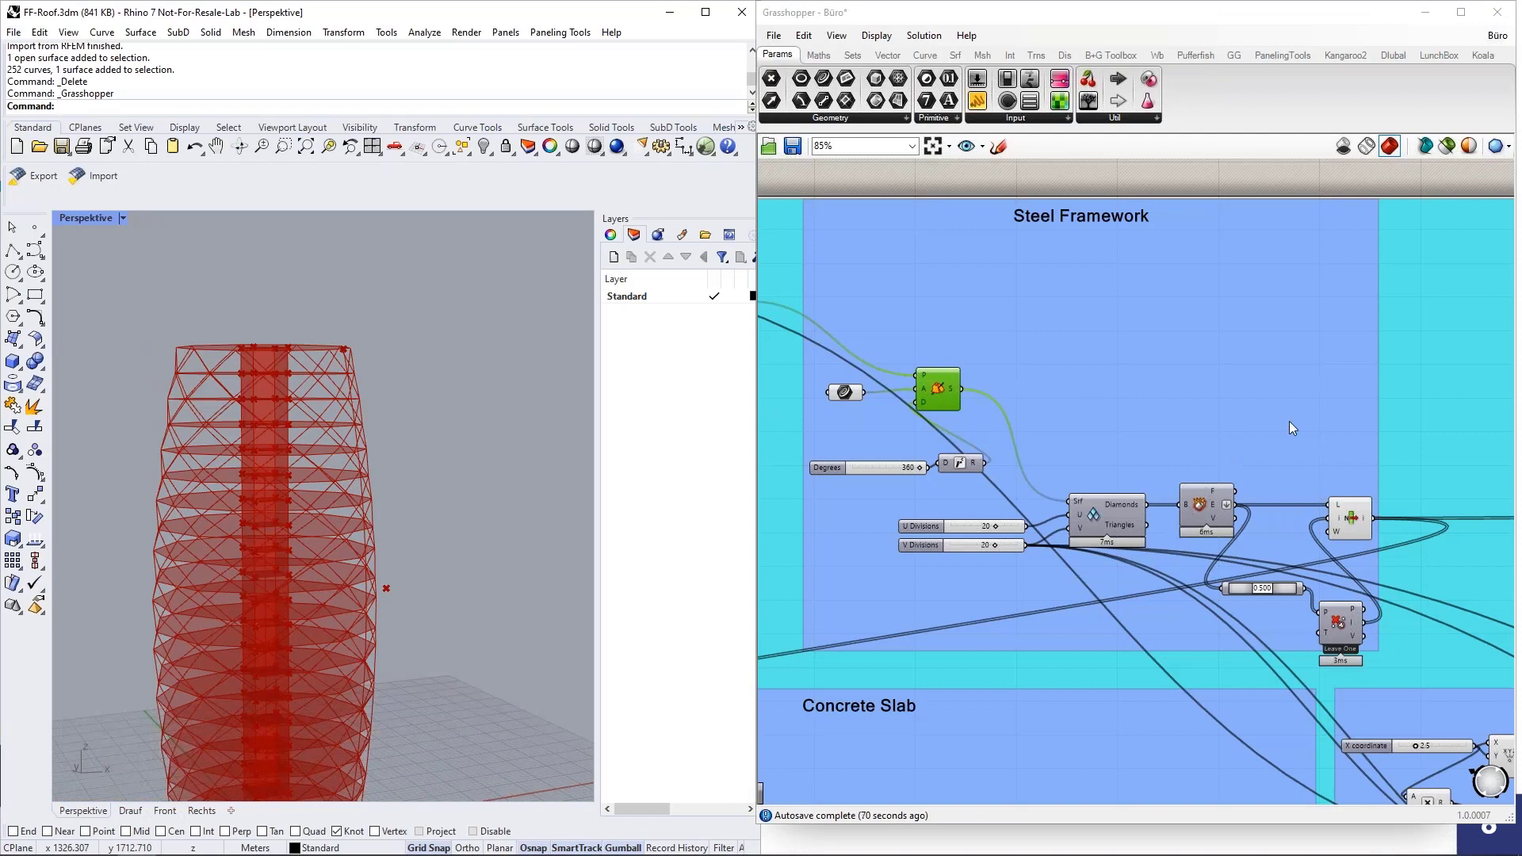
{"action": "right_click_drag", "start_coordinate": [1290, 417], "coordinate": [1260, 439]}
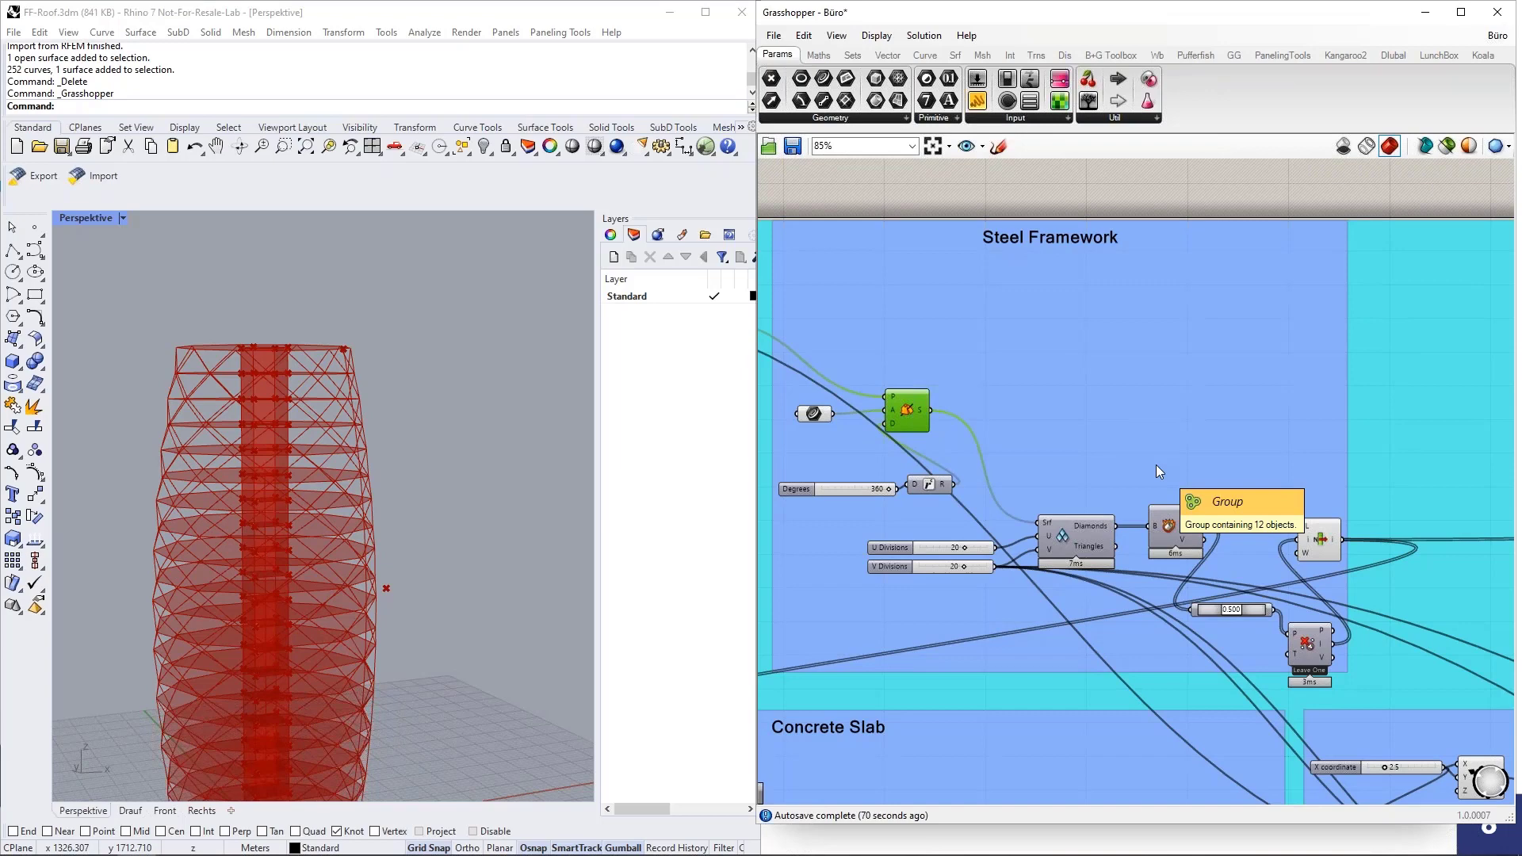
{"action": "left_click", "coordinate": [1435, 55]}
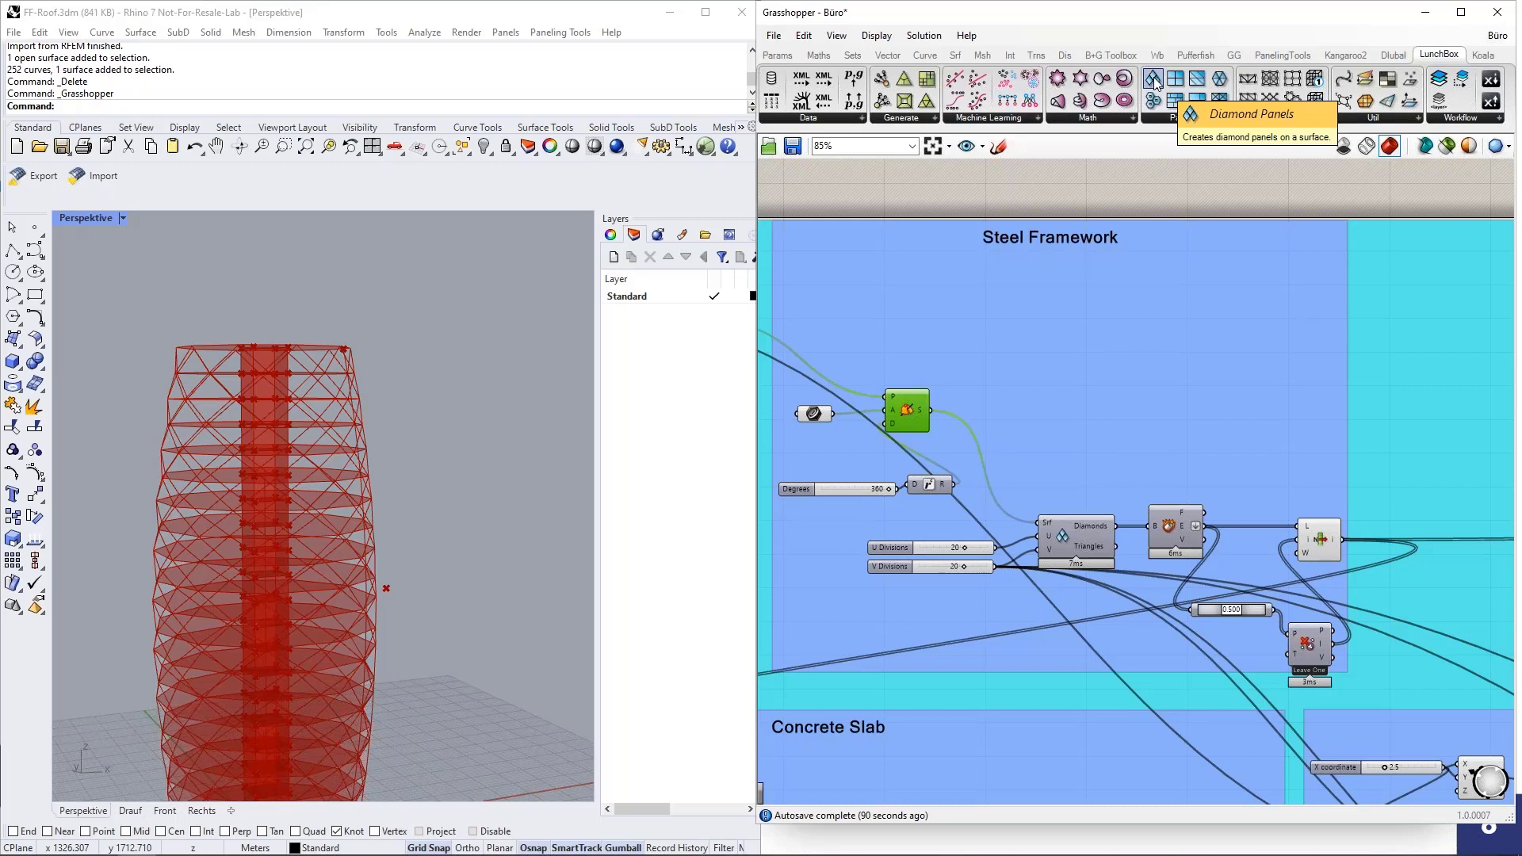
Inspect the Diamond Panels component in the Steel Framework group with its U and V Divisions sliders, comparing them with the tower.
{"action": "scroll", "coordinate": [1054, 572], "scroll_direction": "up", "scroll_amount": 3}
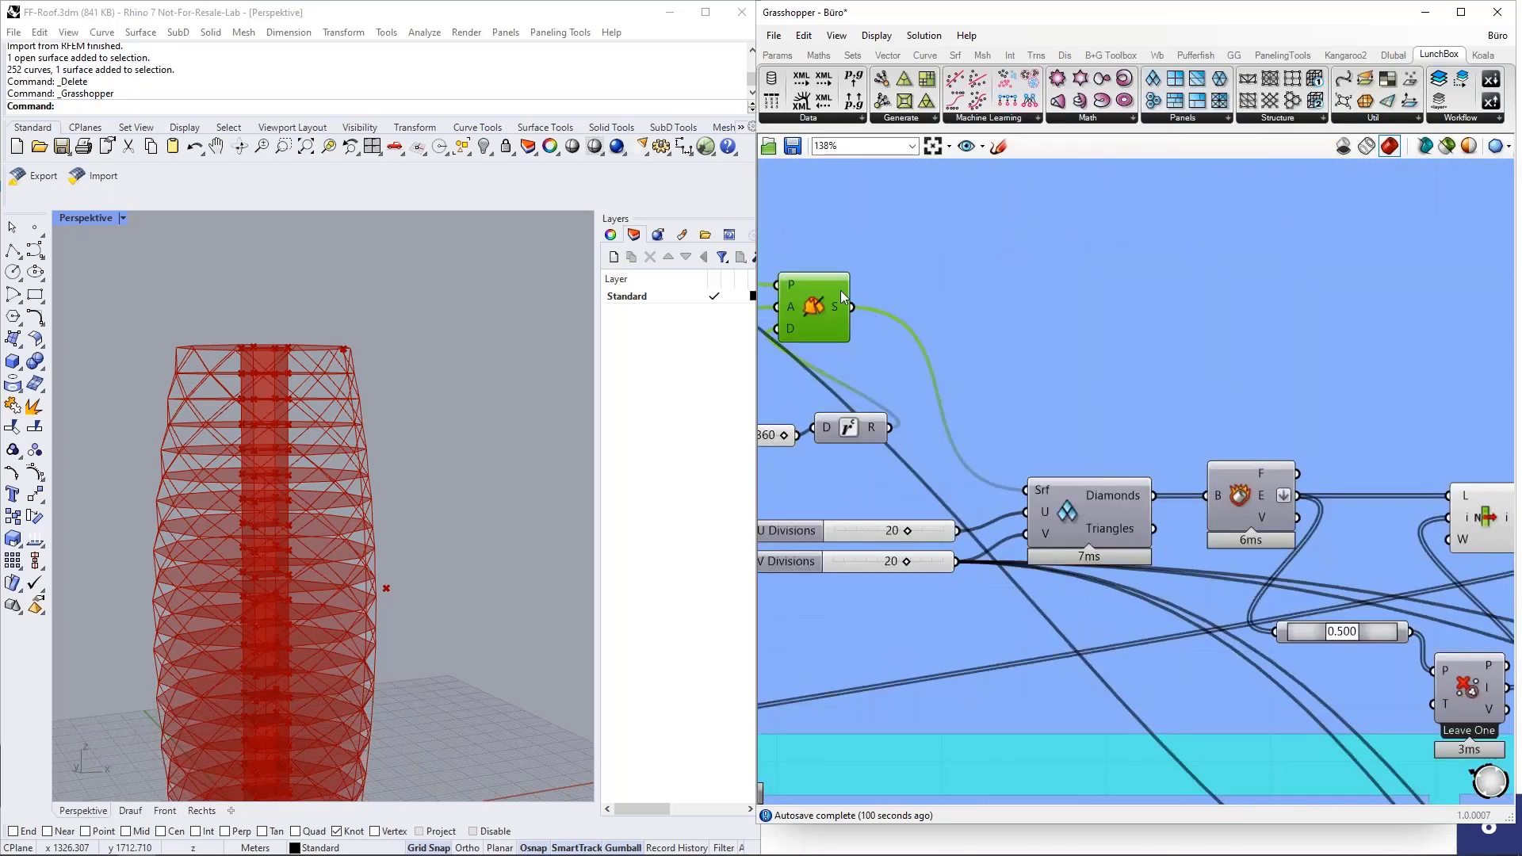
{"action": "left_click", "coordinate": [1083, 508]}
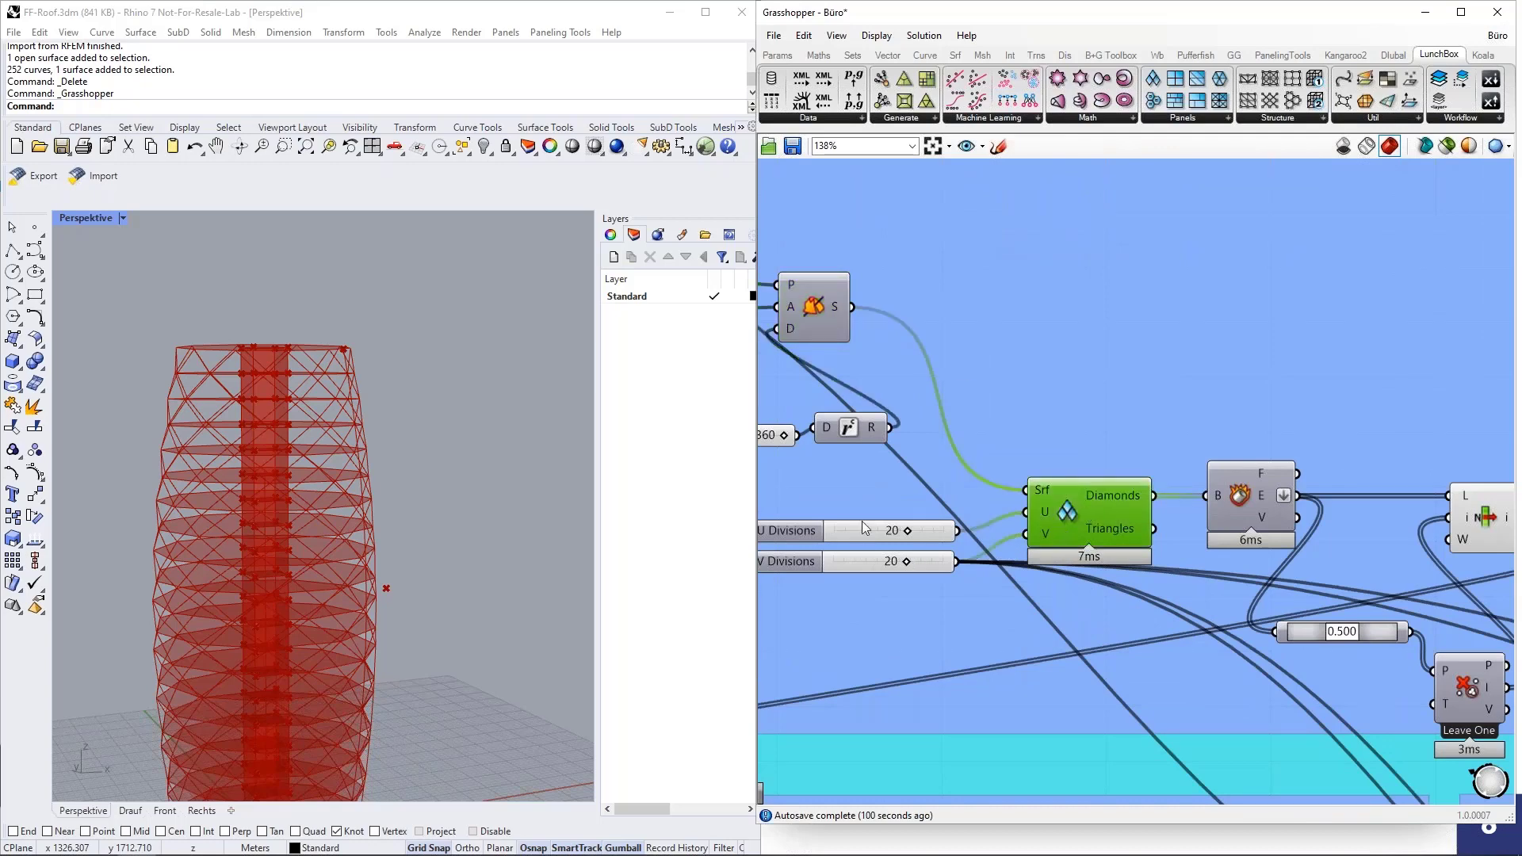
{"action": "scroll", "coordinate": [939, 531], "scroll_direction": "up", "scroll_amount": 2}
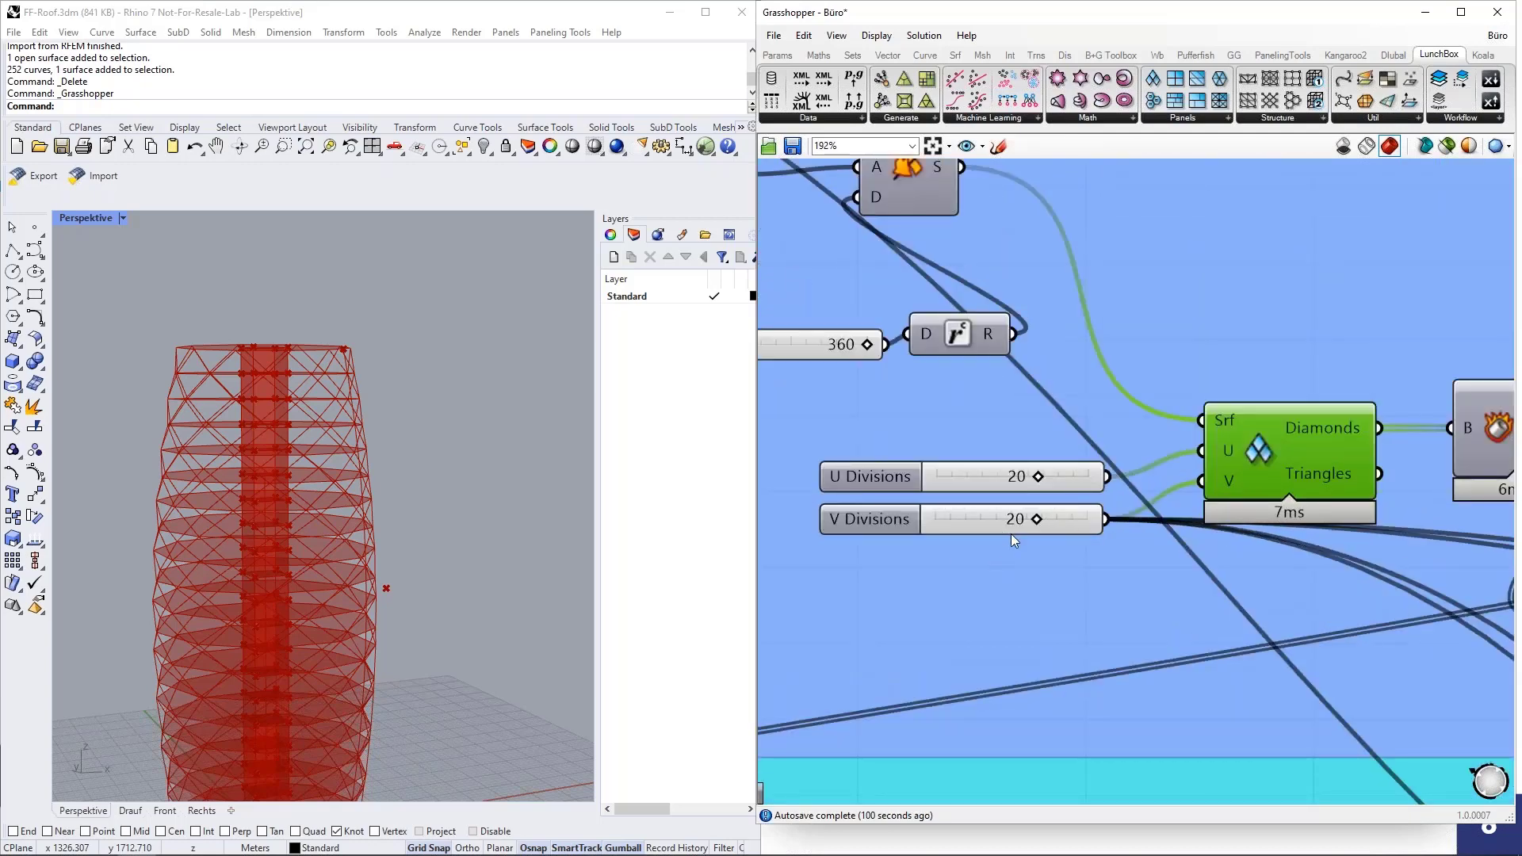
{"action": "scroll", "coordinate": [442, 486], "scroll_direction": "down", "scroll_amount": 3}
{"action": "right_click_drag", "start_coordinate": [447, 489], "coordinate": [436, 500]}
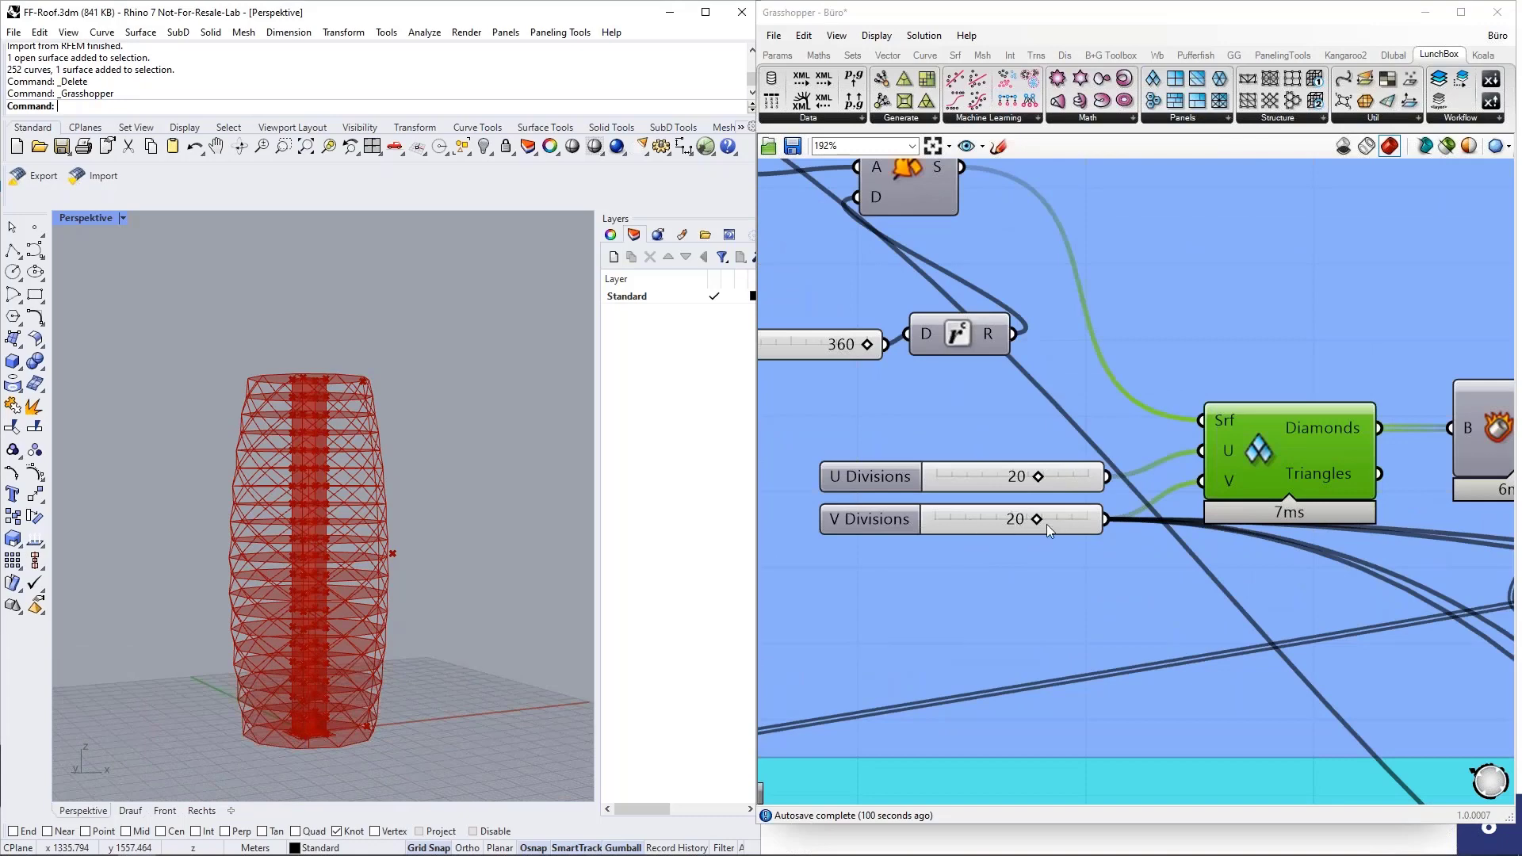
{"action": "mouse_move", "coordinate": [1037, 520]}
{"action": "left_mouse_down"}
{"action": "mouse_move", "coordinate": [989, 529]}
{"action": "mouse_move", "coordinate": [1039, 525]}
{"action": "left_mouse_up"}
{"action": "scroll", "coordinate": [950, 504], "scroll_direction": "down", "scroll_amount": 5}
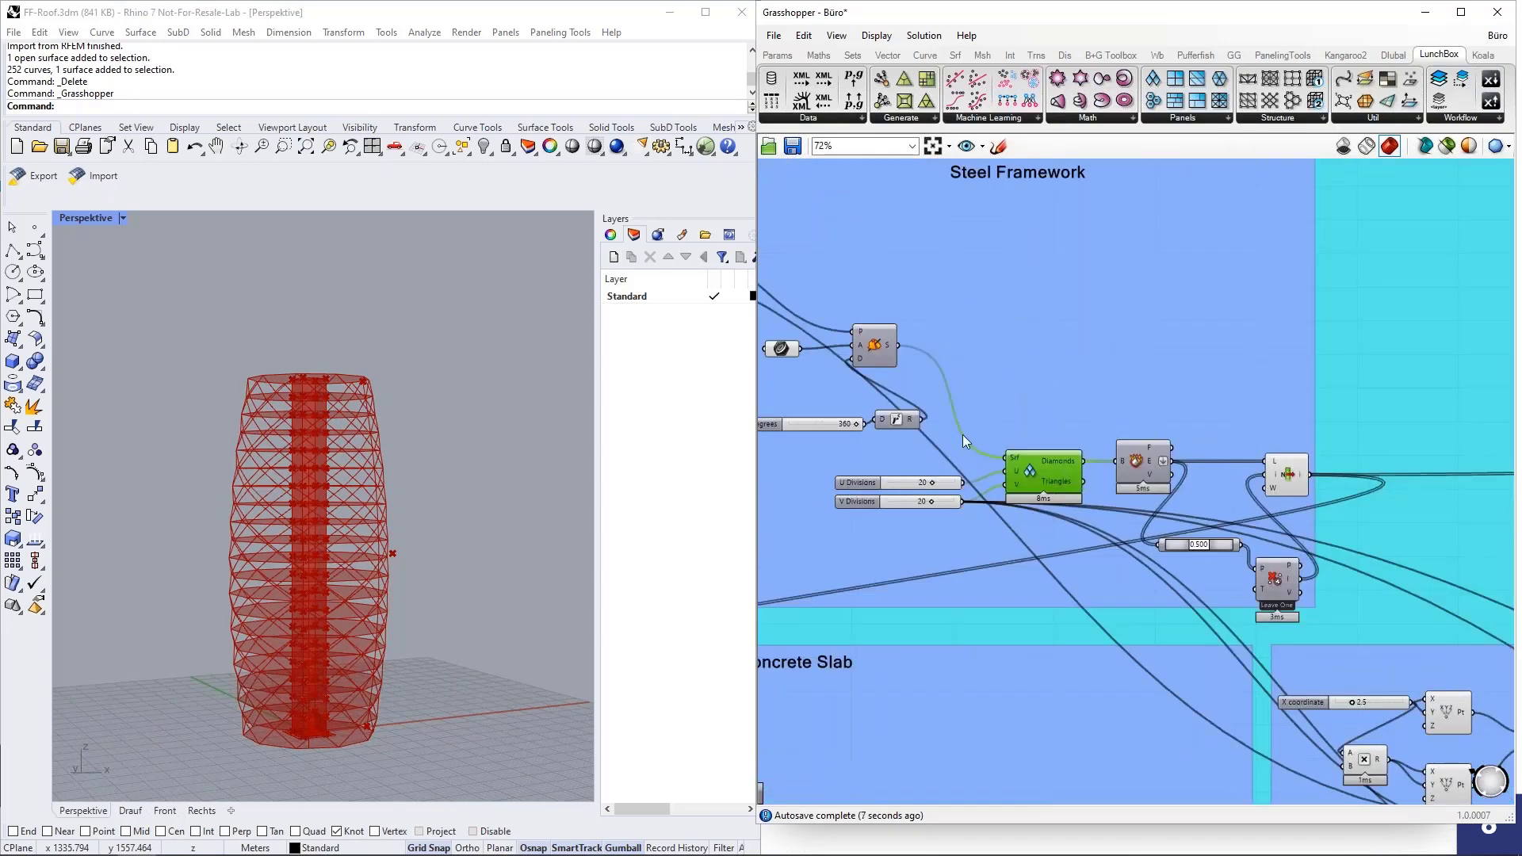
Temporarily preview the Deconstruct Brep component fed by the diamond panels, view the panelled facade up close and hide it again.
{"action": "left_click", "coordinate": [1106, 446]}
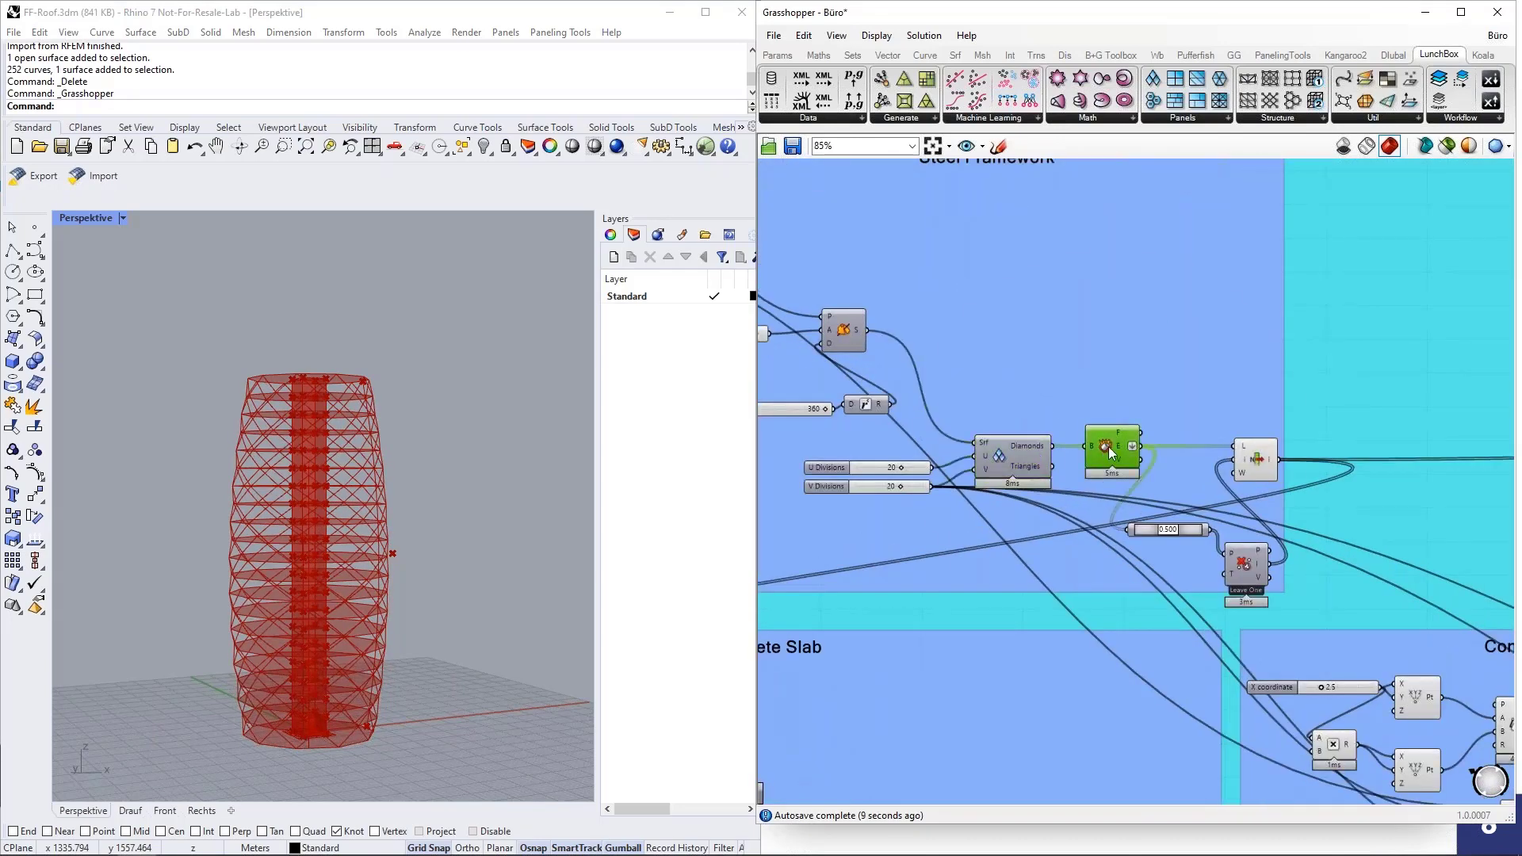
{"action": "middle_click", "coordinate": [1107, 446]}
{"action": "left_click", "coordinate": [1143, 419]}
{"action": "right_click_drag", "start_coordinate": [515, 419], "coordinate": [478, 448]}
{"action": "scroll", "coordinate": [281, 499], "scroll_direction": "up", "scroll_amount": 2}
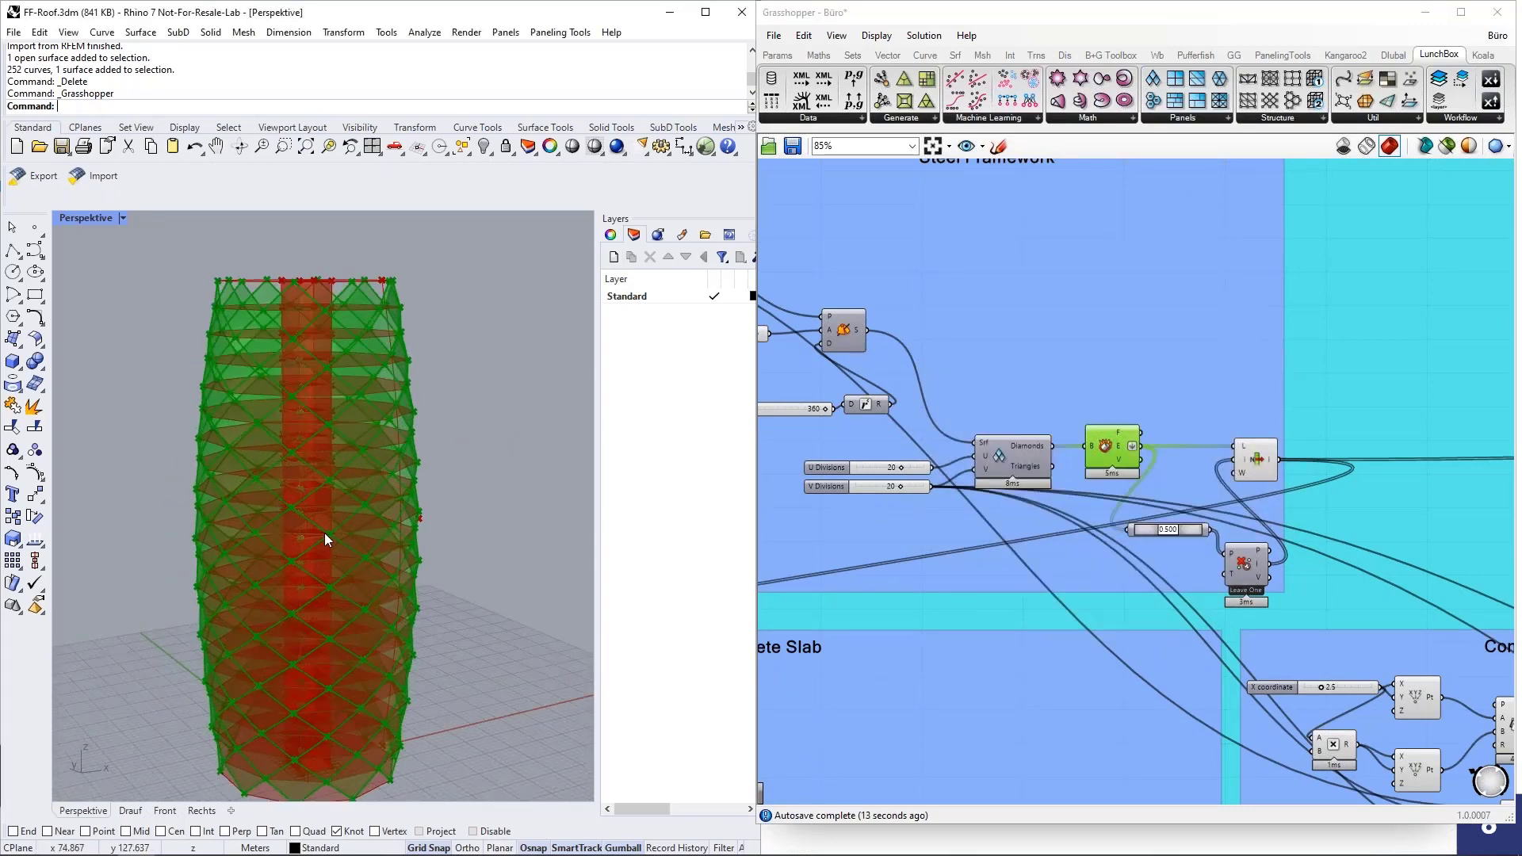
{"action": "scroll", "coordinate": [325, 533], "scroll_direction": "up", "scroll_amount": 2}
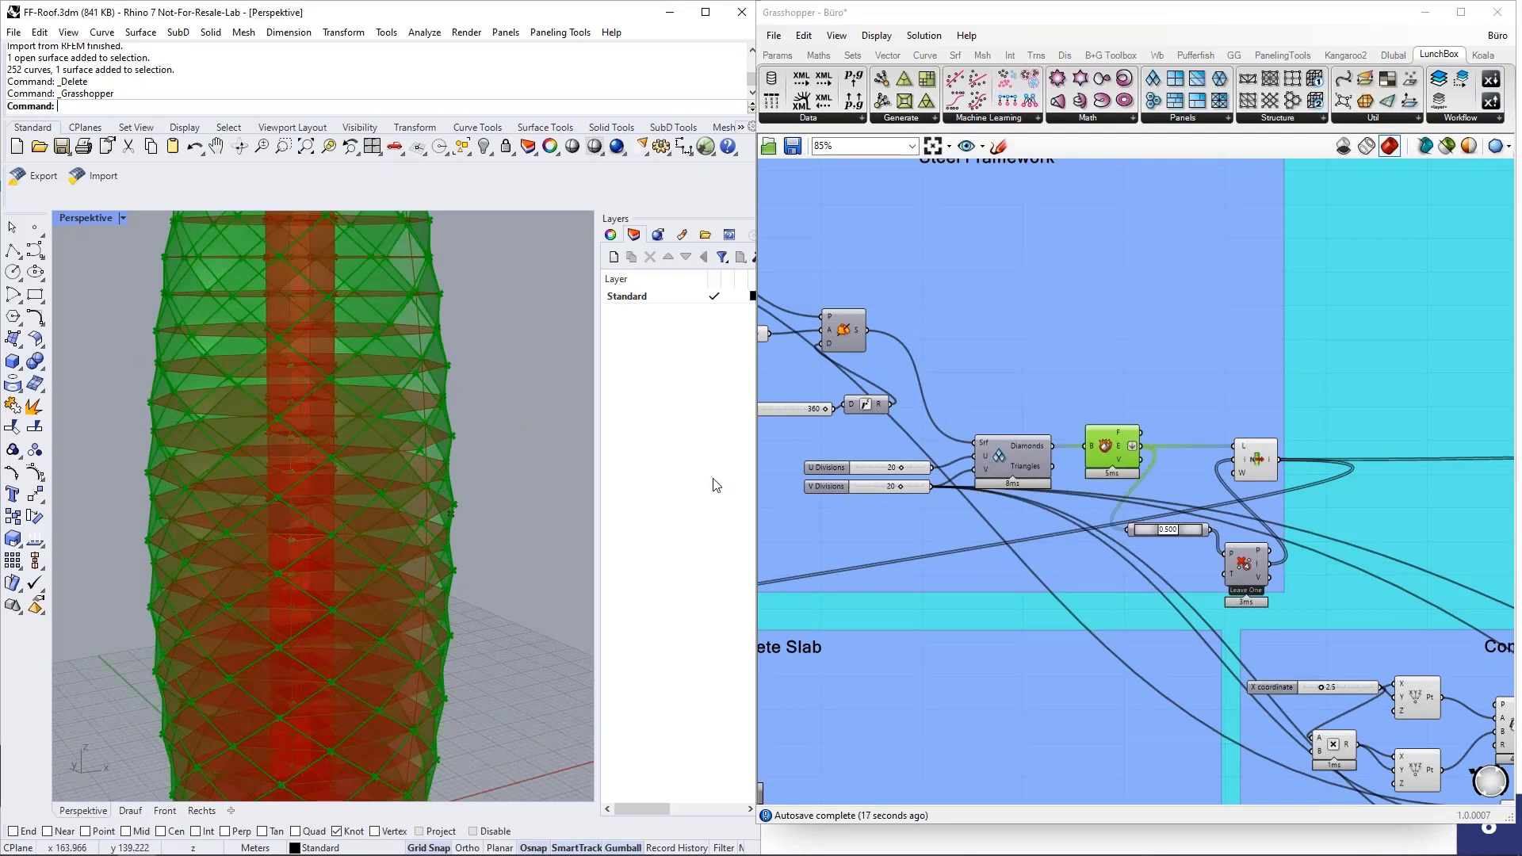
{"action": "middle_click", "coordinate": [1110, 445]}
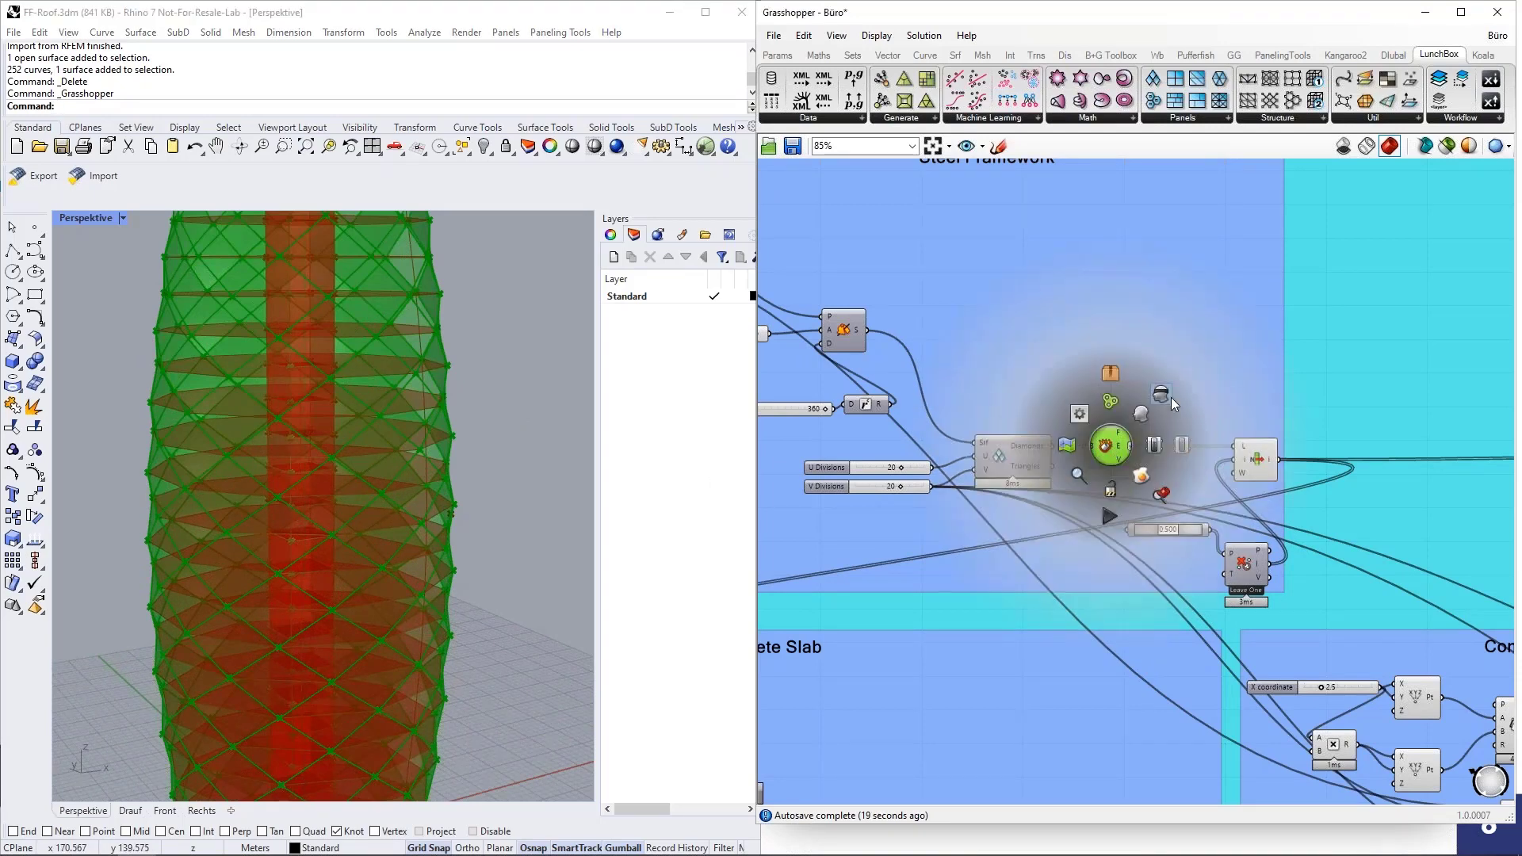
{"action": "left_click", "coordinate": [1171, 397]}
Highlight the framework lines from the List Item component and trace them to the Member component in the Dlubal Model Data group.
{"action": "scroll", "coordinate": [964, 444], "scroll_direction": "down", "scroll_amount": 3}
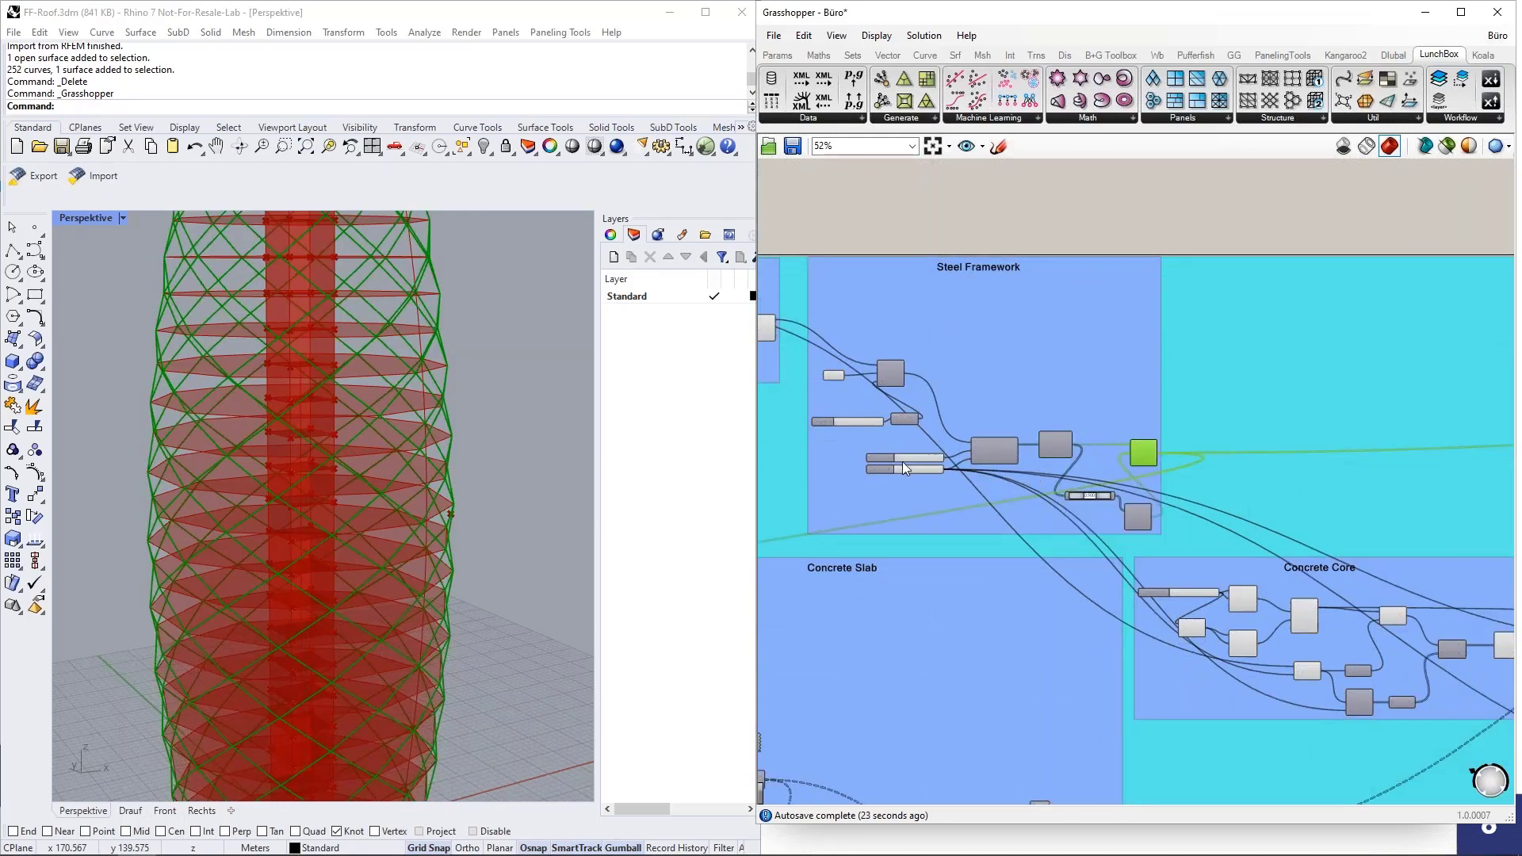
{"action": "scroll", "coordinate": [902, 461], "scroll_direction": "down", "scroll_amount": 4}
{"action": "scroll", "coordinate": [1032, 460], "scroll_direction": "up", "scroll_amount": 6}
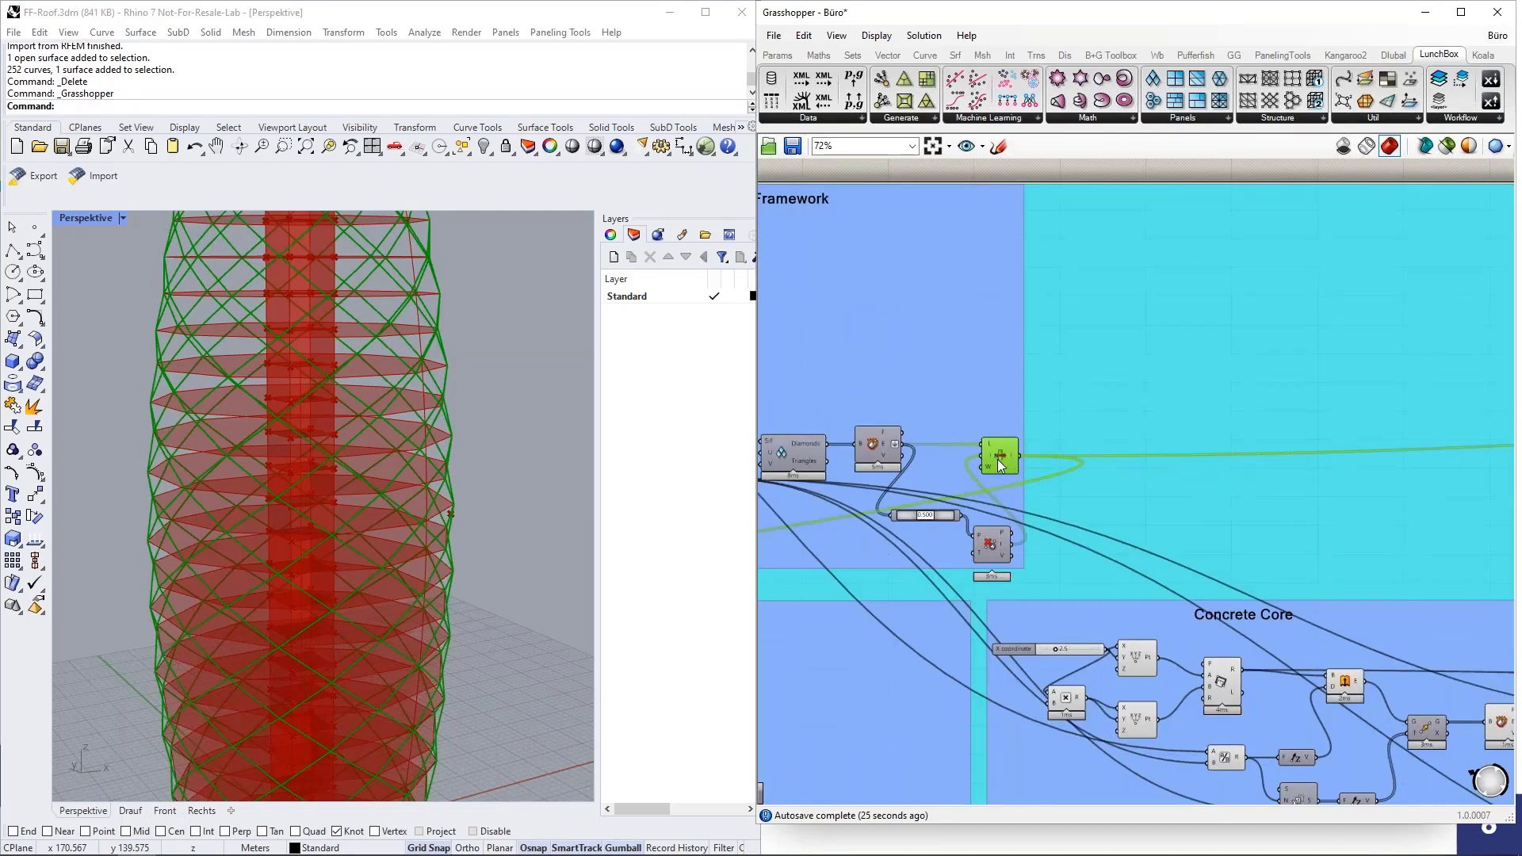
{"action": "scroll", "coordinate": [788, 465], "scroll_direction": "down", "scroll_amount": 3}
{"action": "scroll", "coordinate": [1131, 463], "scroll_direction": "down", "scroll_amount": 2}
{"action": "scroll", "coordinate": [1177, 458], "scroll_direction": "up", "scroll_amount": 8}
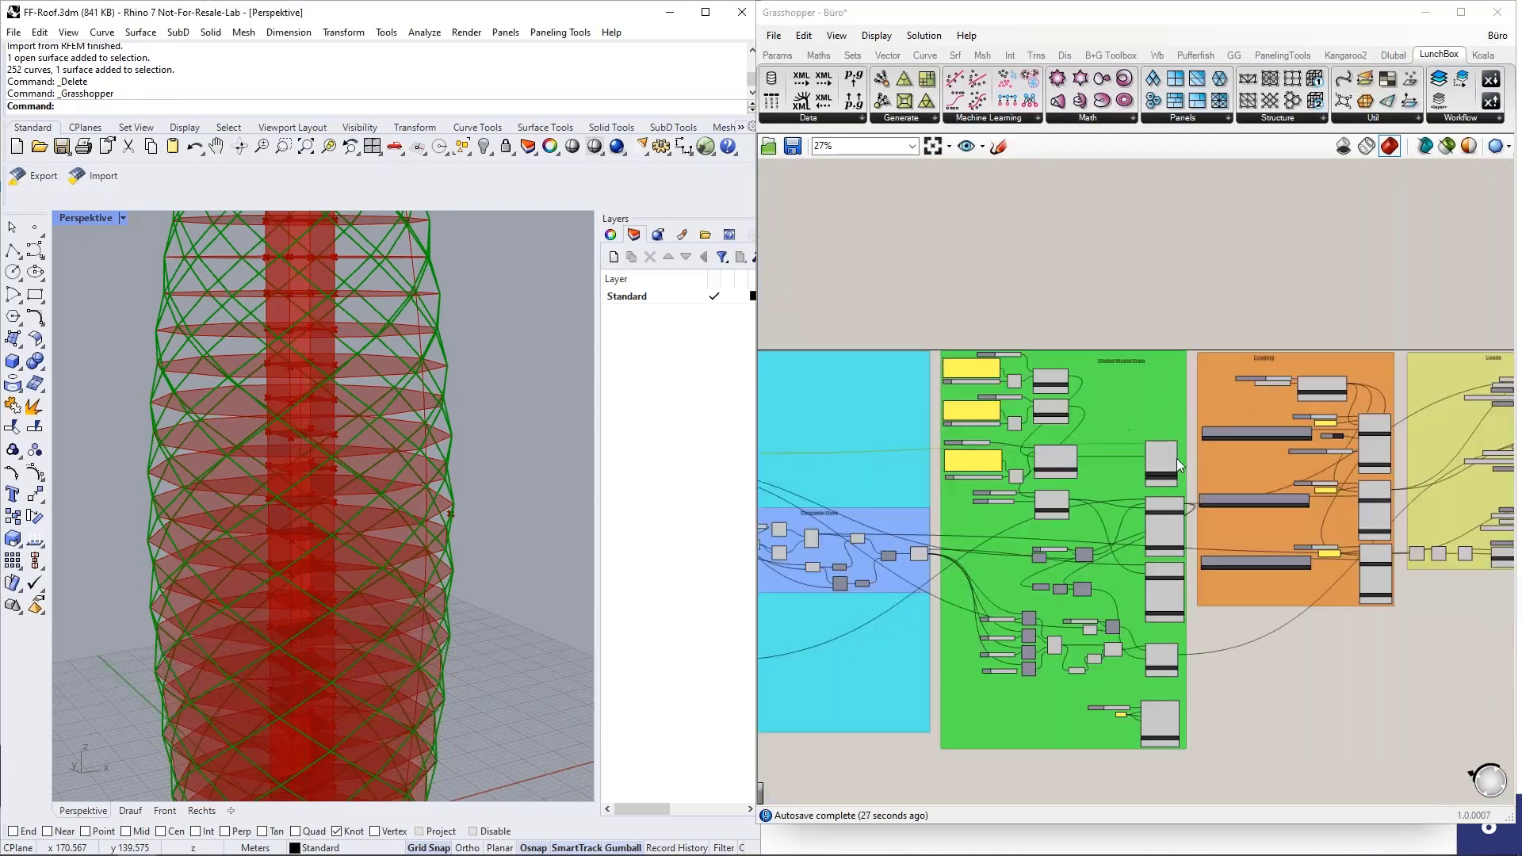
{"action": "left_click", "coordinate": [1226, 468]}
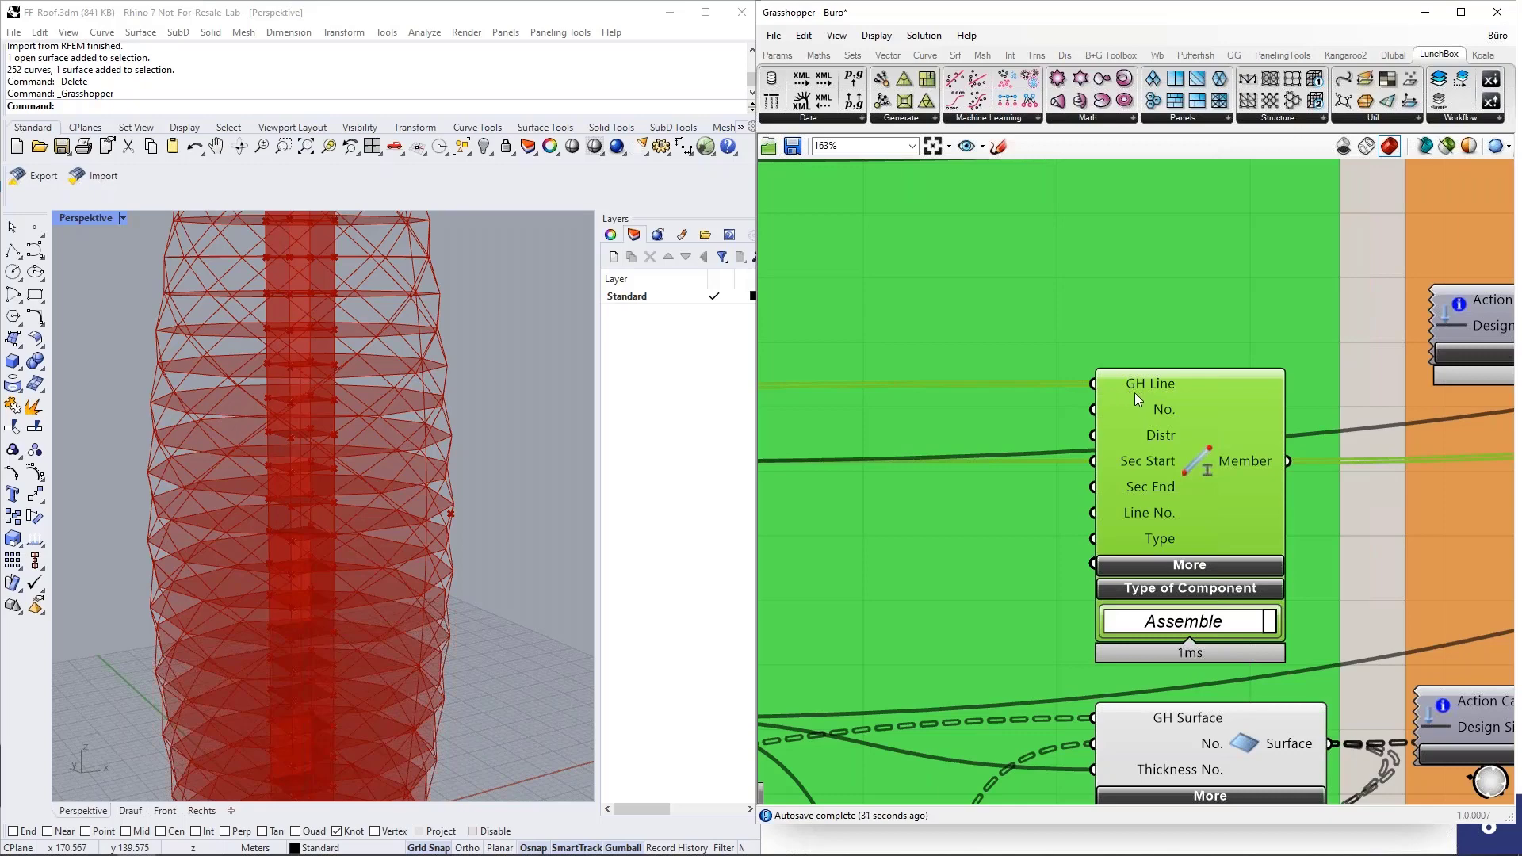
Temporarily preview the framework lines' end points at the start of the Concrete Slab group, inspect the point-sorting chain and hide them again.
{"action": "scroll", "coordinate": [1221, 432], "scroll_direction": "down", "scroll_amount": 5}
{"action": "scroll", "coordinate": [1172, 451], "scroll_direction": "down", "scroll_amount": 5}
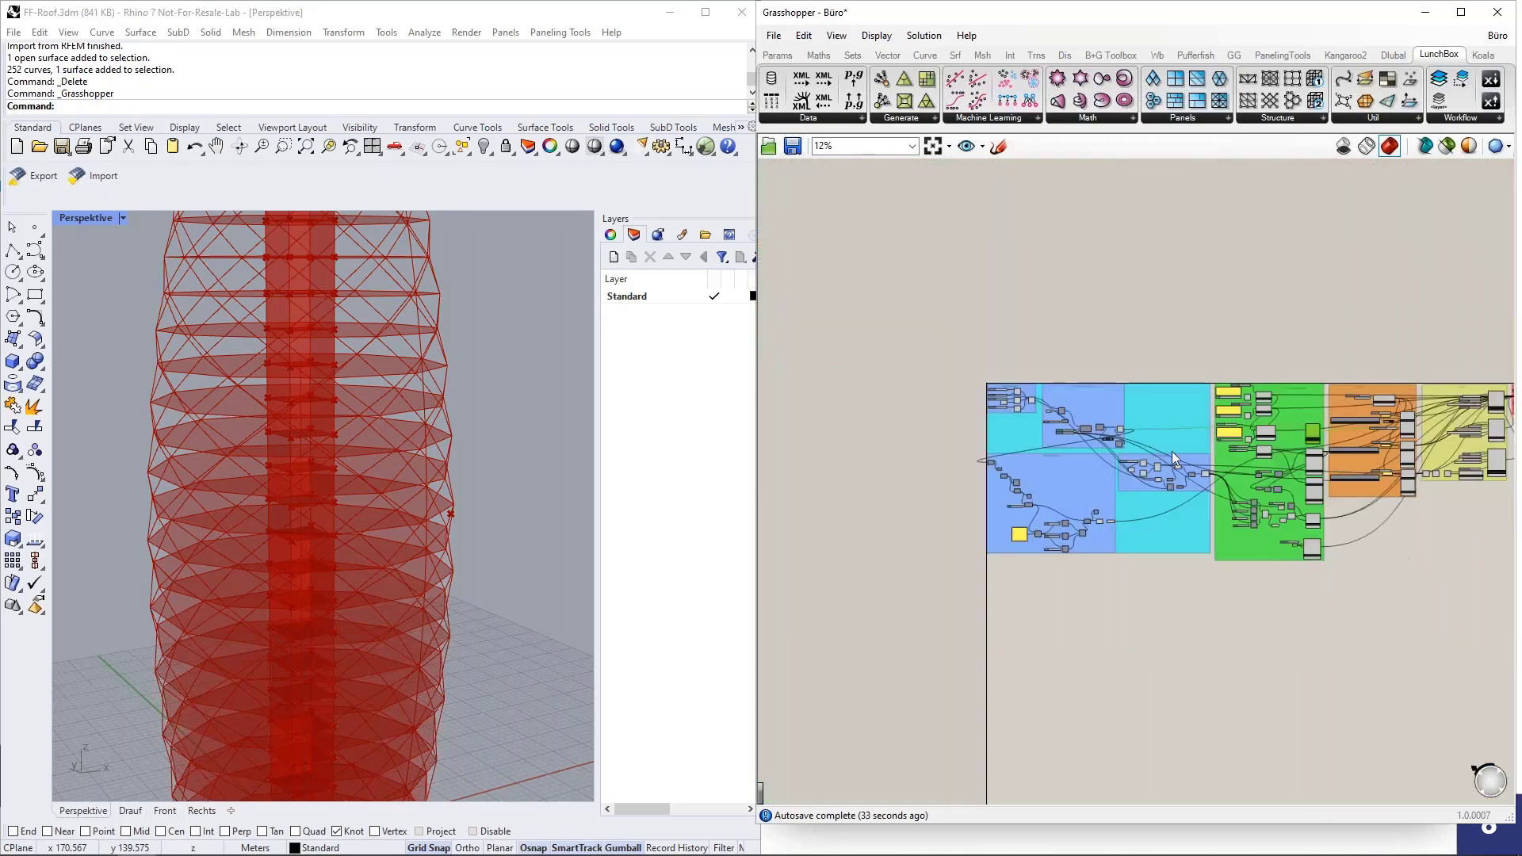
{"action": "scroll", "coordinate": [963, 477], "scroll_direction": "up", "scroll_amount": 4}
{"action": "scroll", "coordinate": [953, 436], "scroll_direction": "up", "scroll_amount": 6}
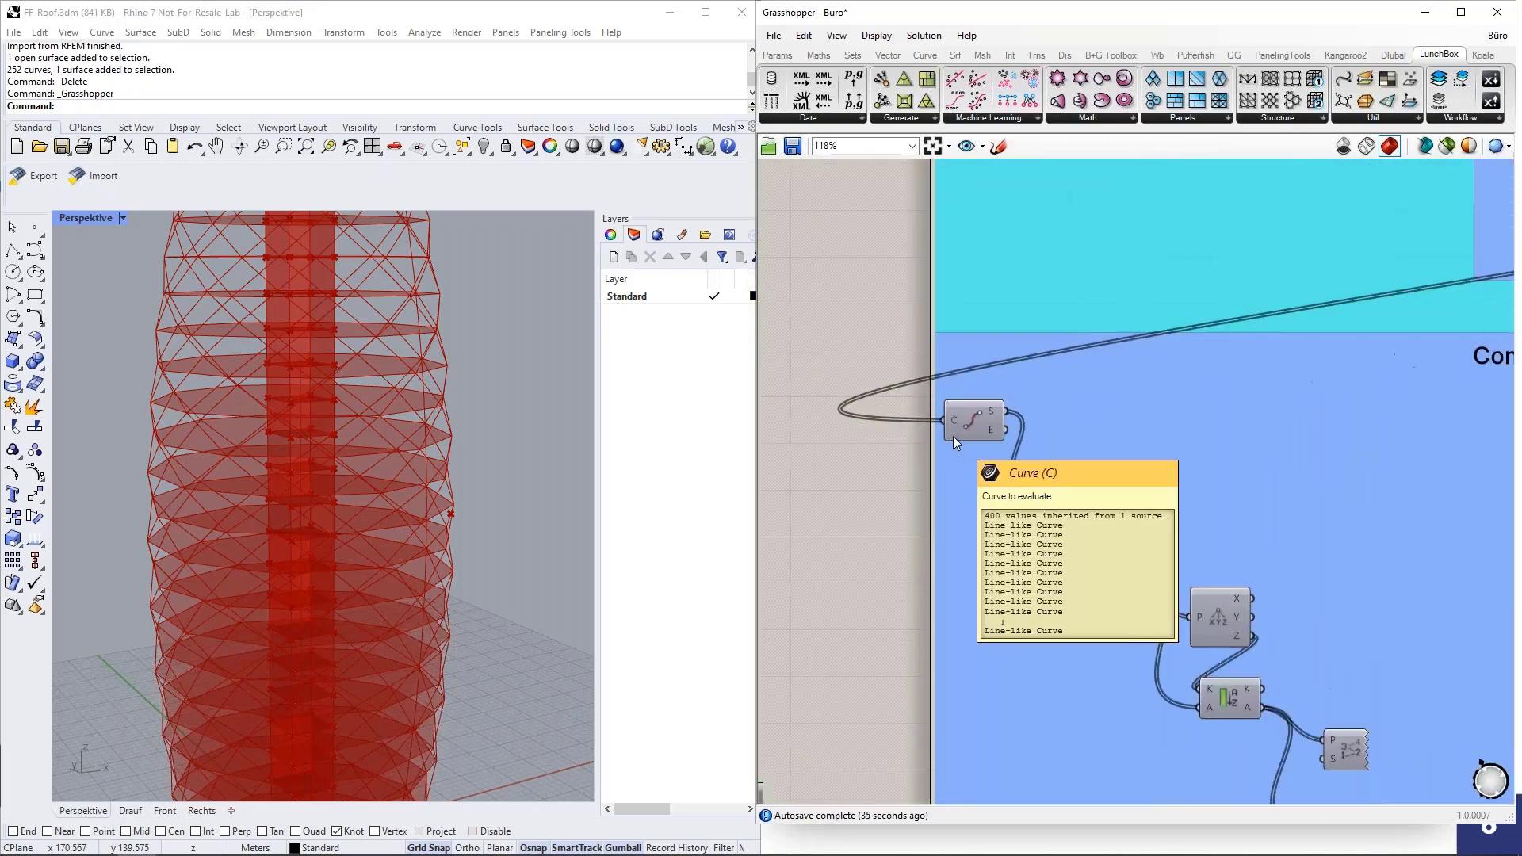
{"action": "middle_click", "coordinate": [979, 423]}
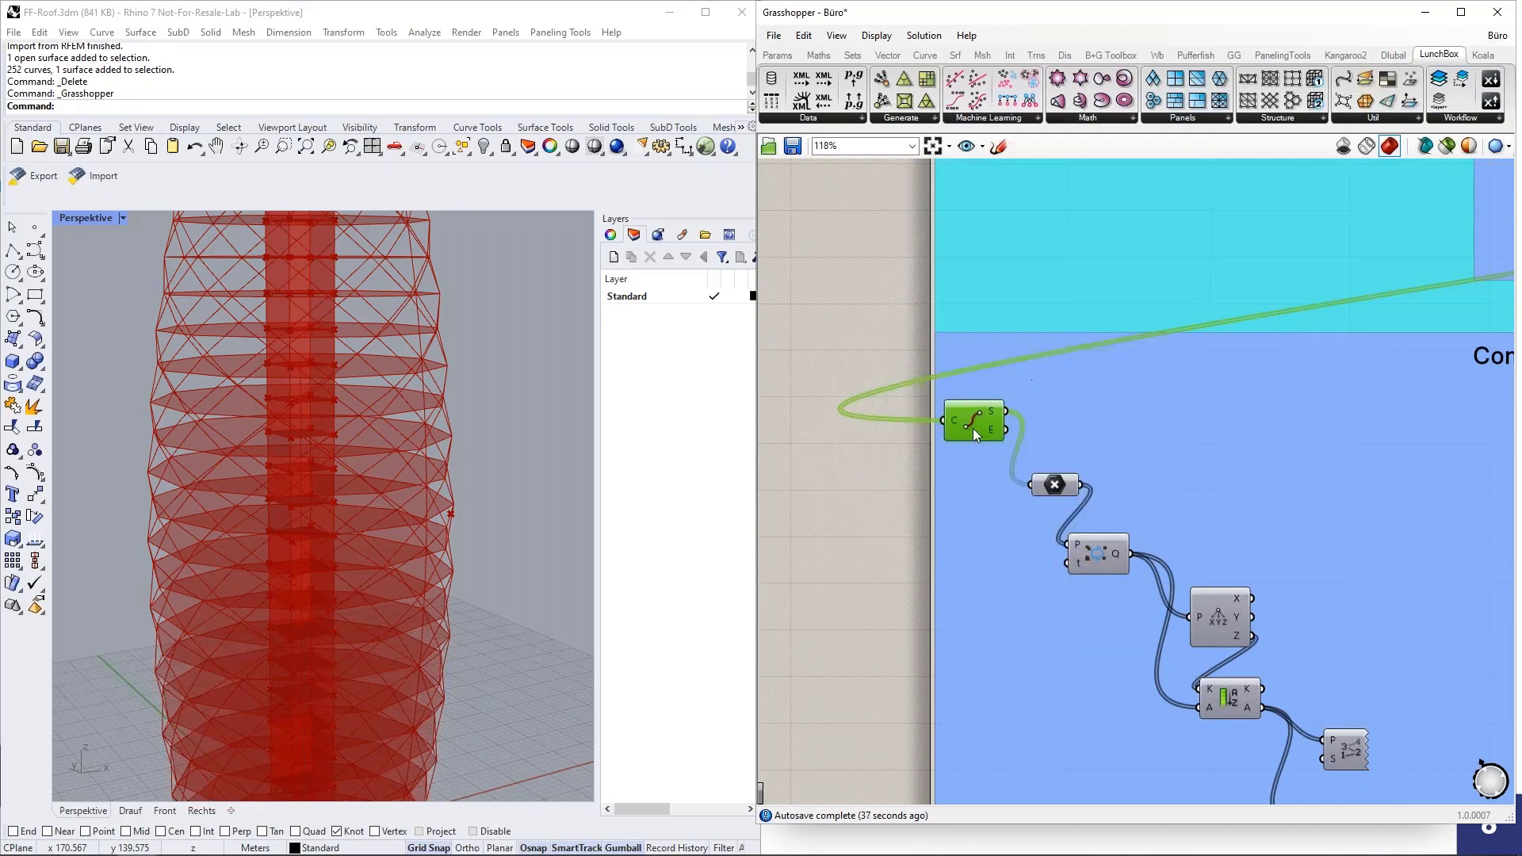
{"action": "middle_click", "coordinate": [964, 420]}
{"action": "left_click", "coordinate": [1011, 398]}
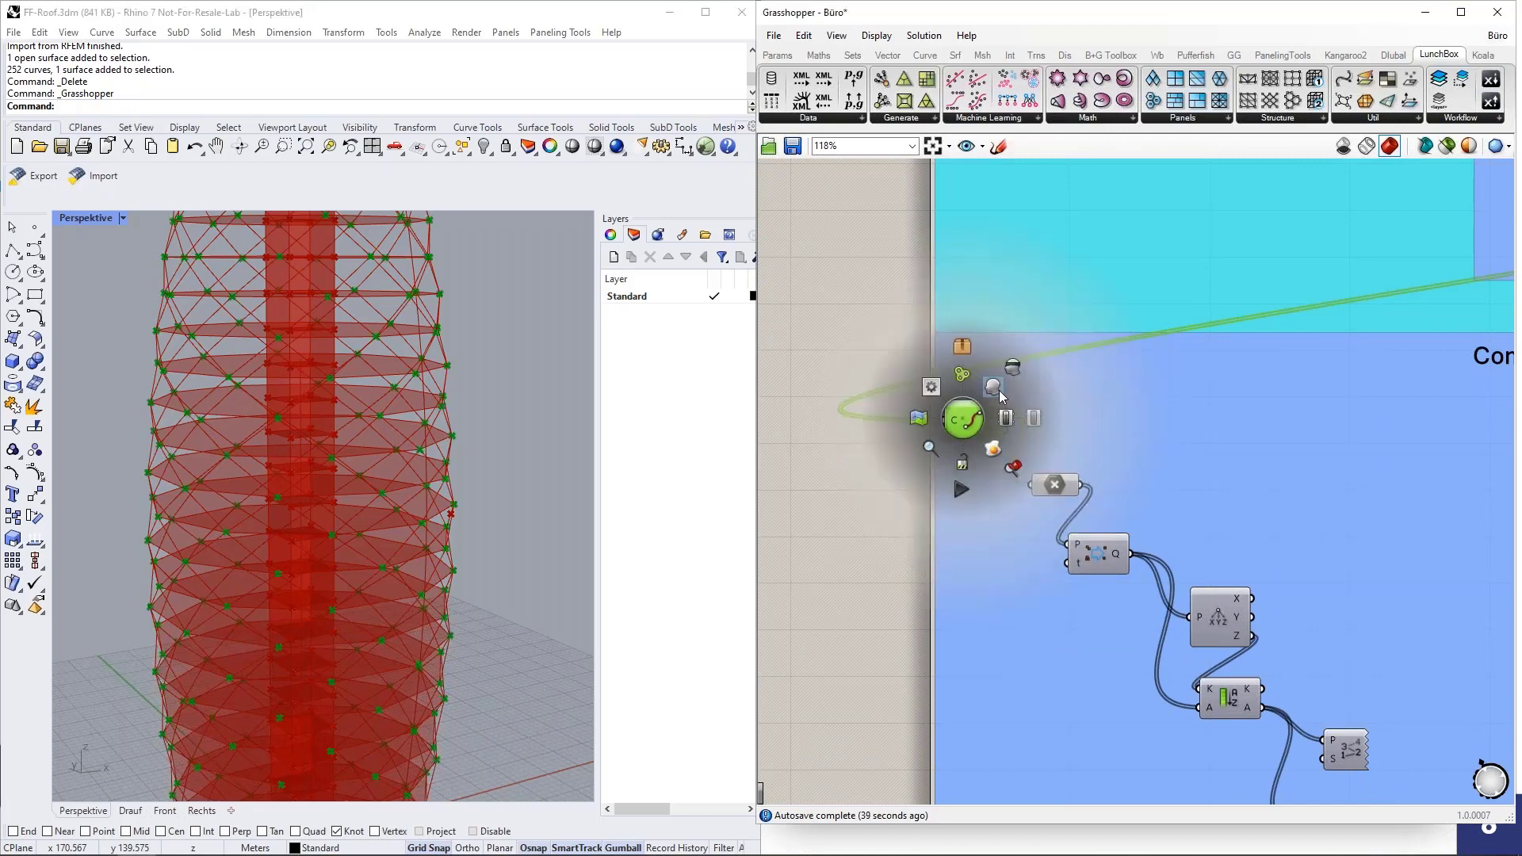
{"action": "scroll", "coordinate": [530, 420], "scroll_direction": "down", "scroll_amount": 5}
{"action": "scroll", "coordinate": [852, 444], "scroll_direction": "down", "scroll_amount": 4}
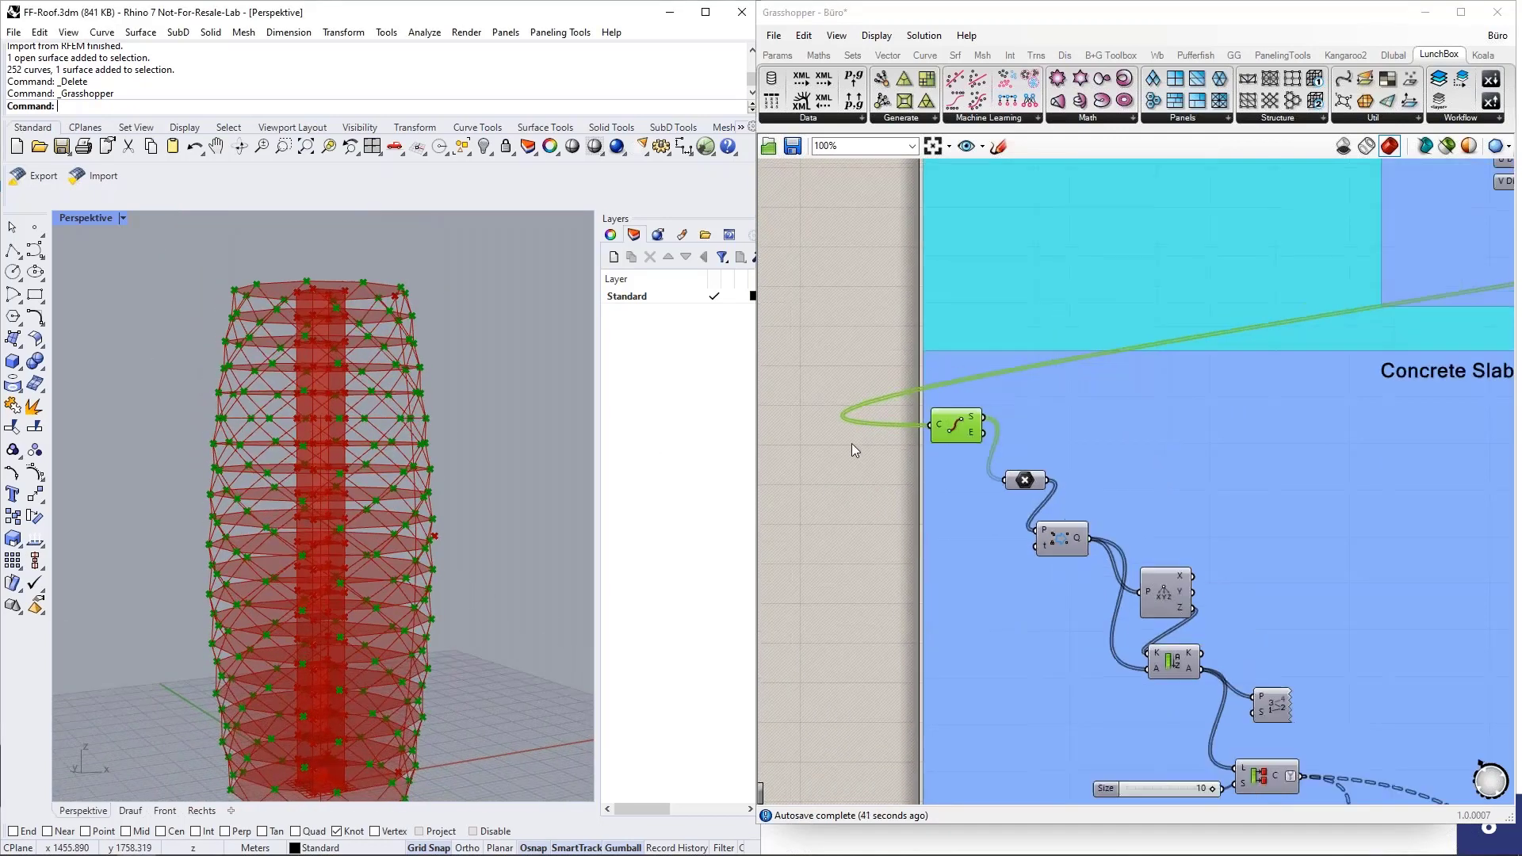
{"action": "scroll", "coordinate": [991, 555], "scroll_direction": "up", "scroll_amount": 3}
{"action": "right_click_drag", "start_coordinate": [987, 613], "coordinate": [888, 501]}
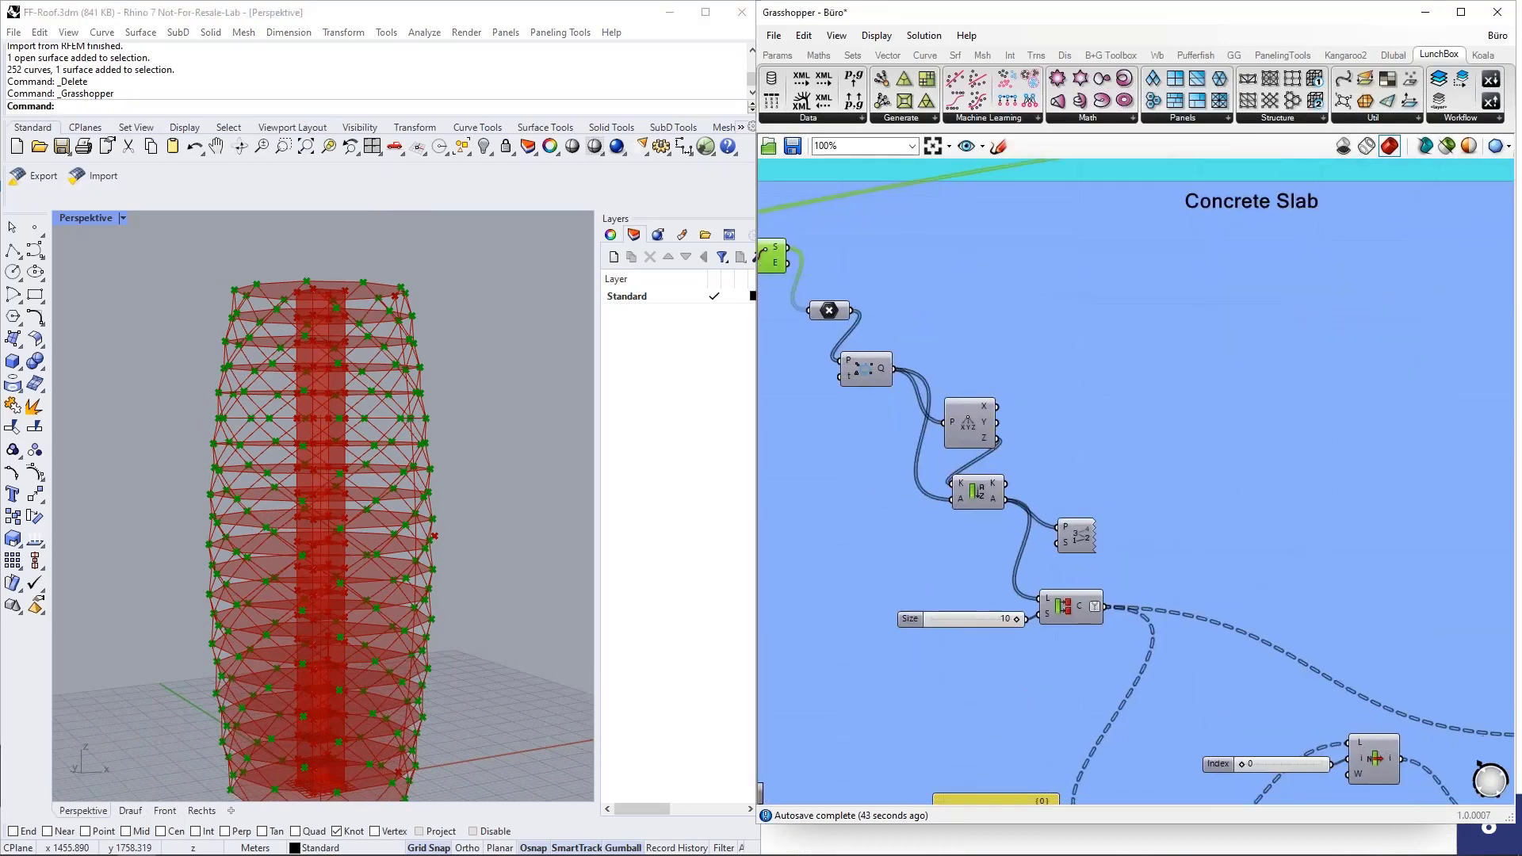
{"action": "scroll", "coordinate": [888, 501], "scroll_direction": "down", "scroll_amount": 2}
{"action": "middle_click", "coordinate": [802, 326]}
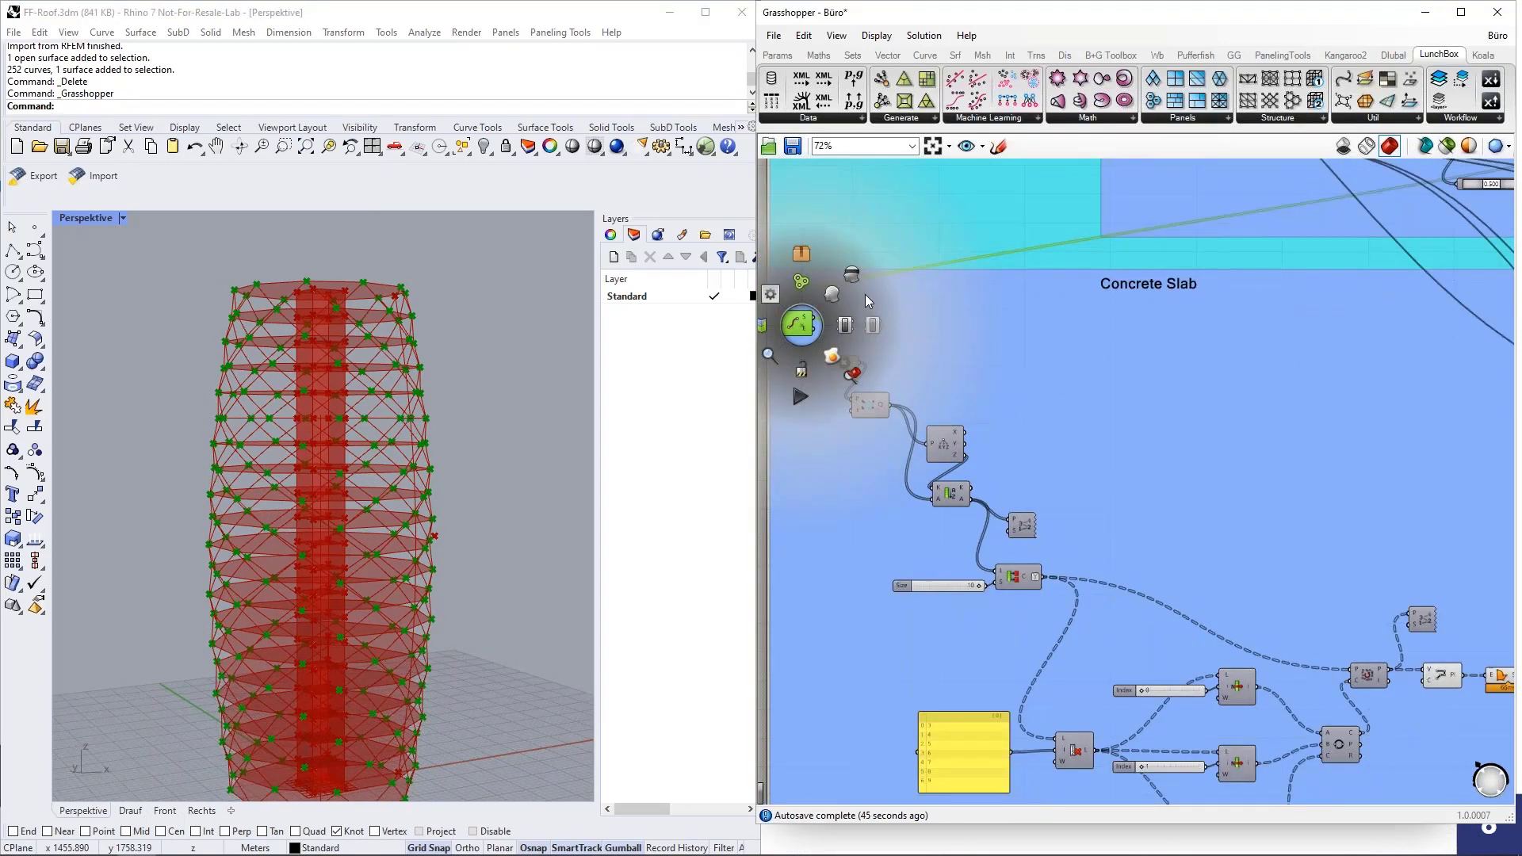
{"action": "left_click", "coordinate": [856, 281]}
Highlight the floor polylines and the boundary surfaces built from them in the Concrete Slab group and view them on the tower.
{"action": "scroll", "coordinate": [912, 462], "scroll_direction": "down", "scroll_amount": 3}
{"action": "scroll", "coordinate": [1258, 595], "scroll_direction": "up", "scroll_amount": 6}
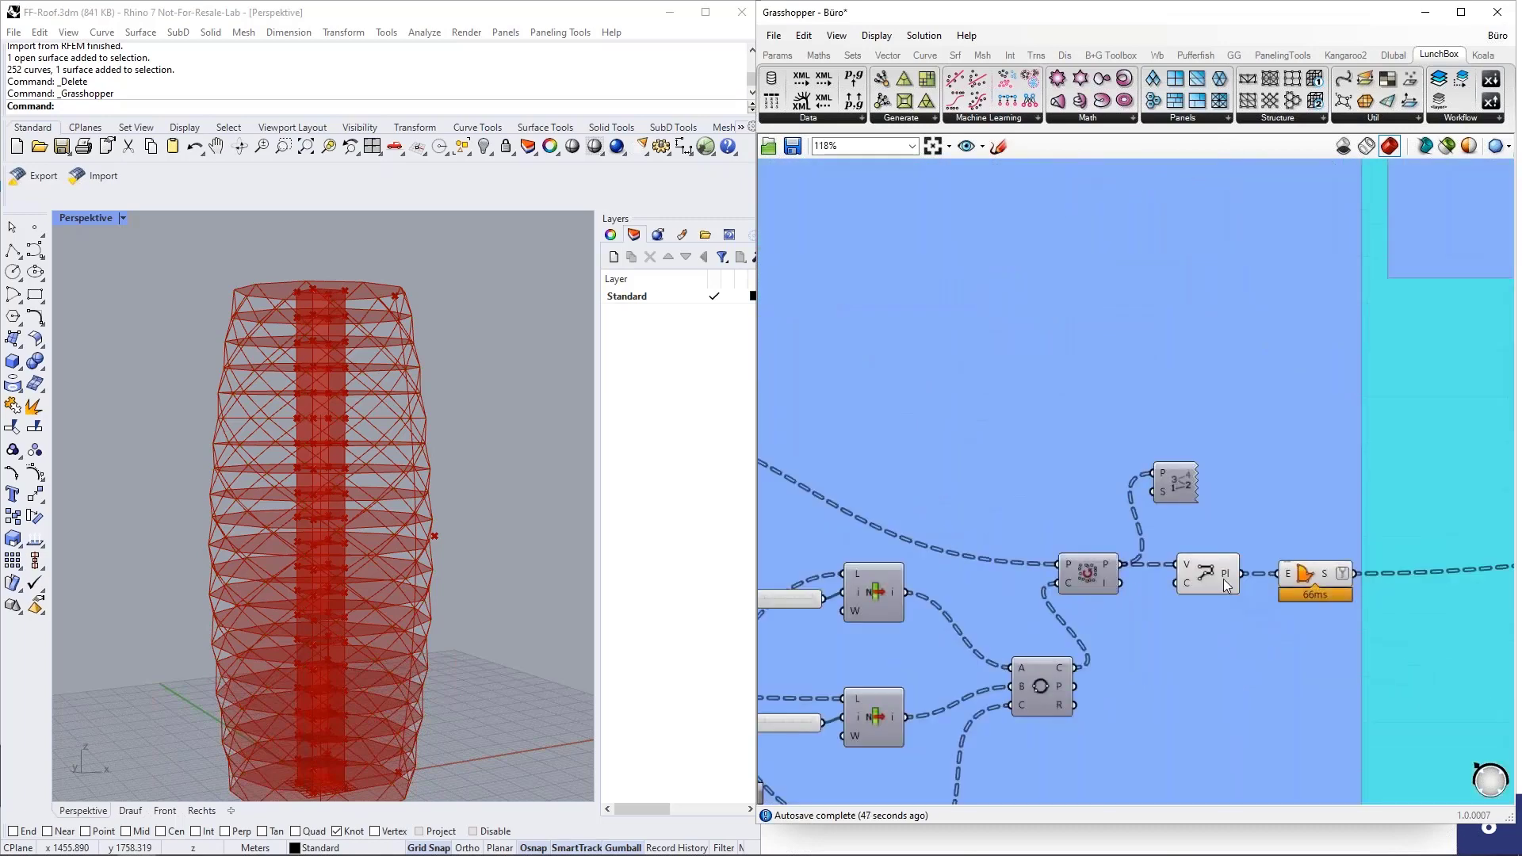
{"action": "left_click", "coordinate": [1224, 579]}
{"action": "right_click_drag", "start_coordinate": [461, 536], "coordinate": [216, 536]}
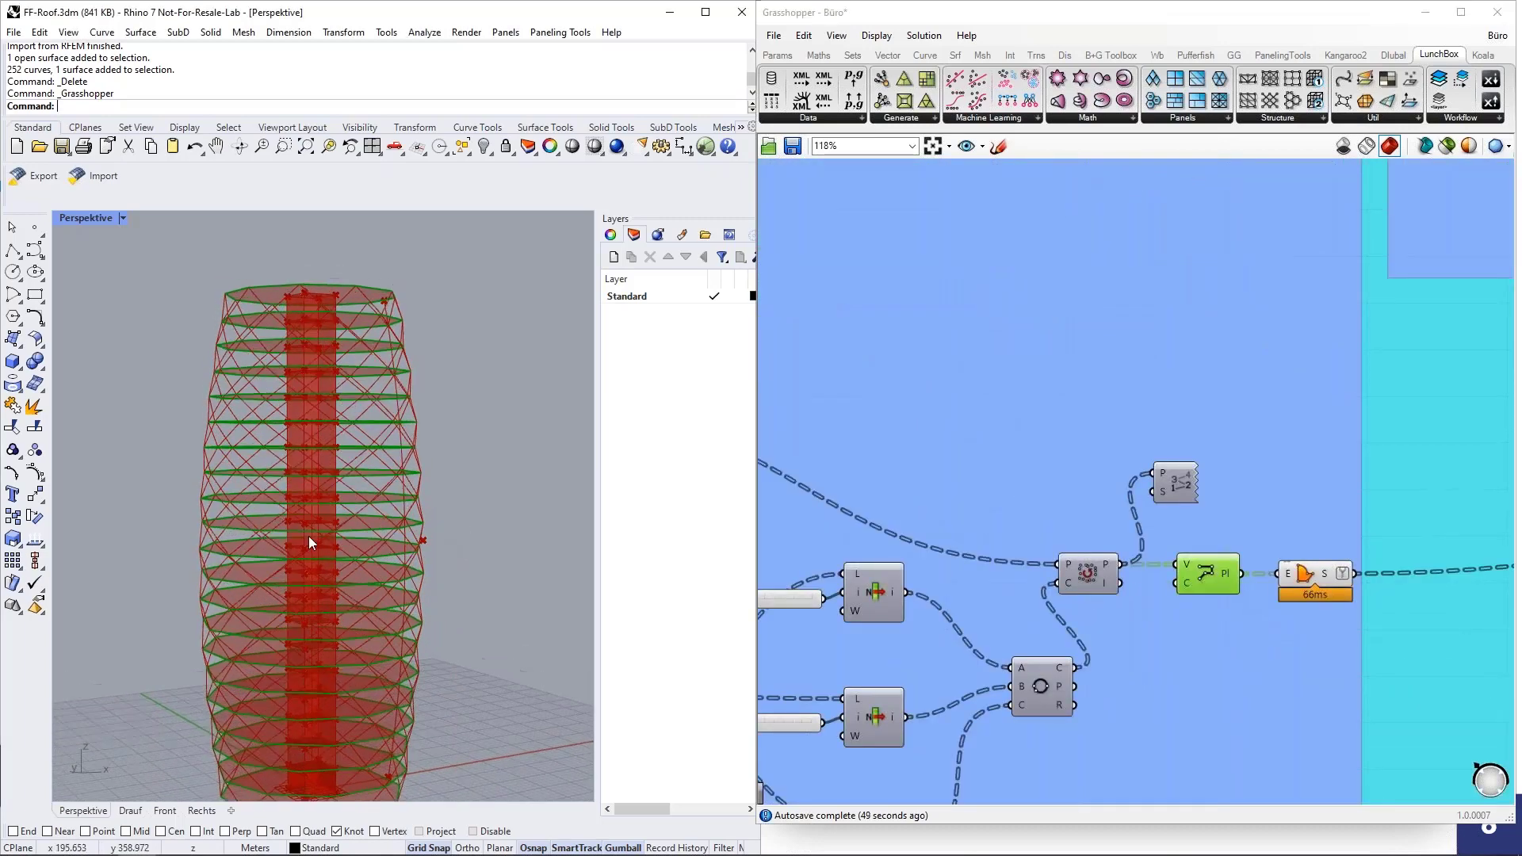
{"action": "left_click", "coordinate": [1309, 577]}
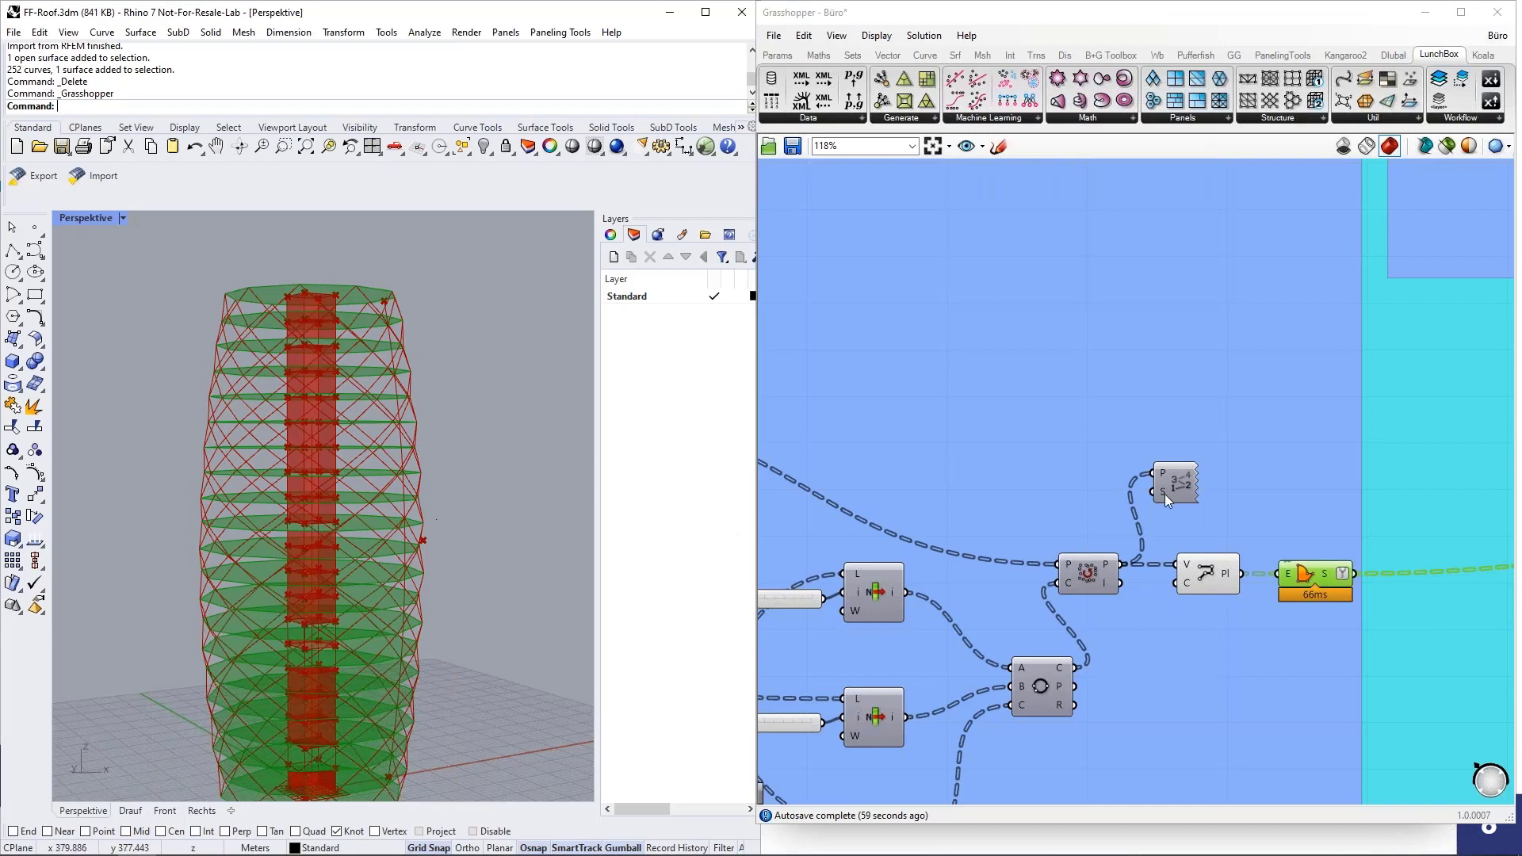
Highlight the base rectangle of the Concrete Core group, view it at the tower's foot and inspect its X coordinate slider.
{"action": "scroll", "coordinate": [828, 642], "scroll_direction": "down", "scroll_amount": 5}
{"action": "scroll", "coordinate": [1164, 474], "scroll_direction": "up", "scroll_amount": 5}
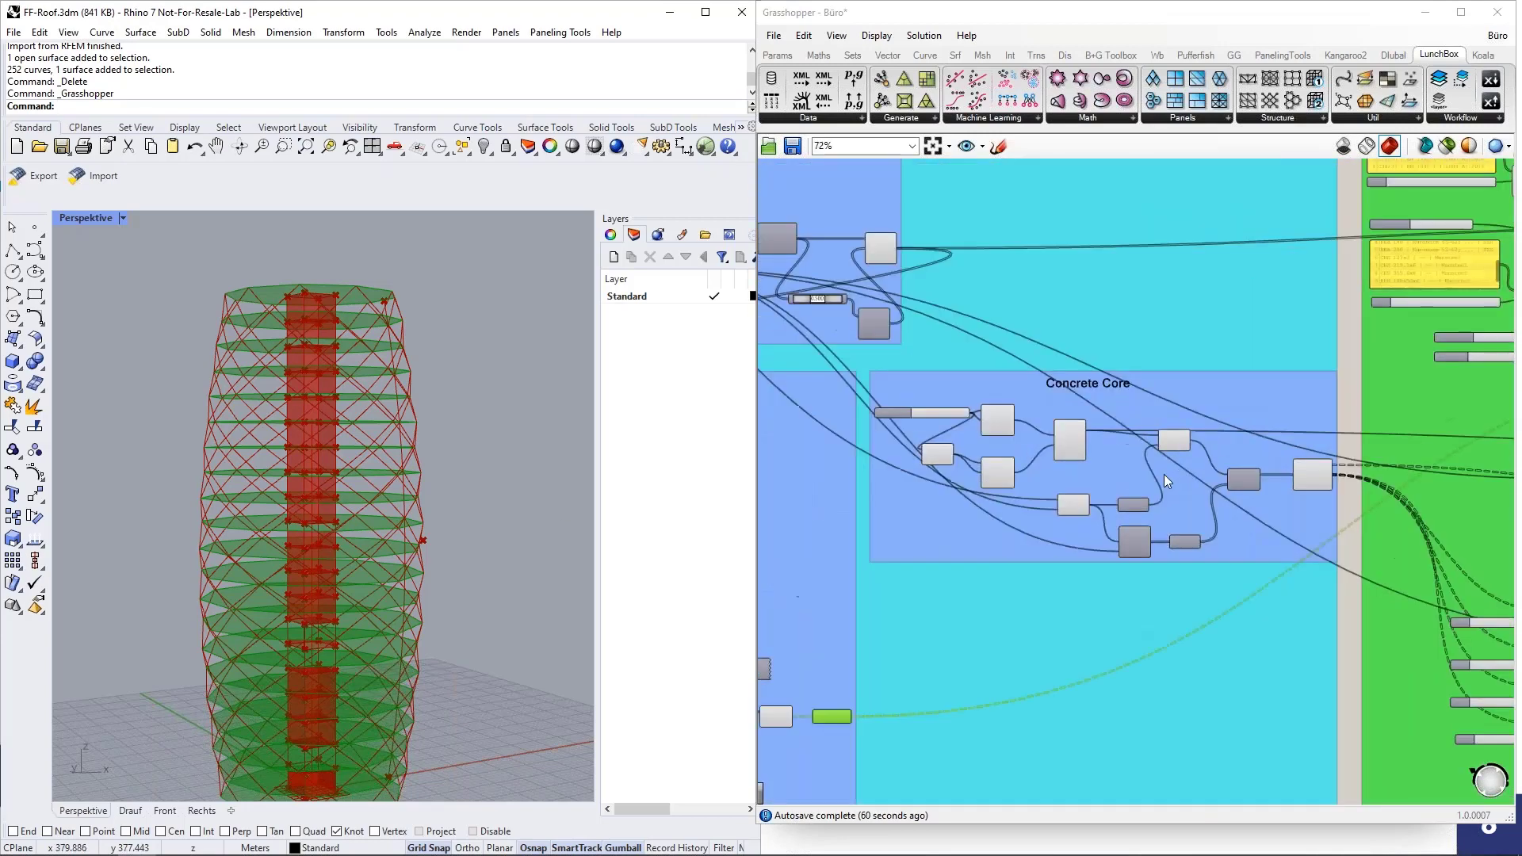
{"action": "scroll", "coordinate": [1120, 474], "scroll_direction": "down", "scroll_amount": 2}
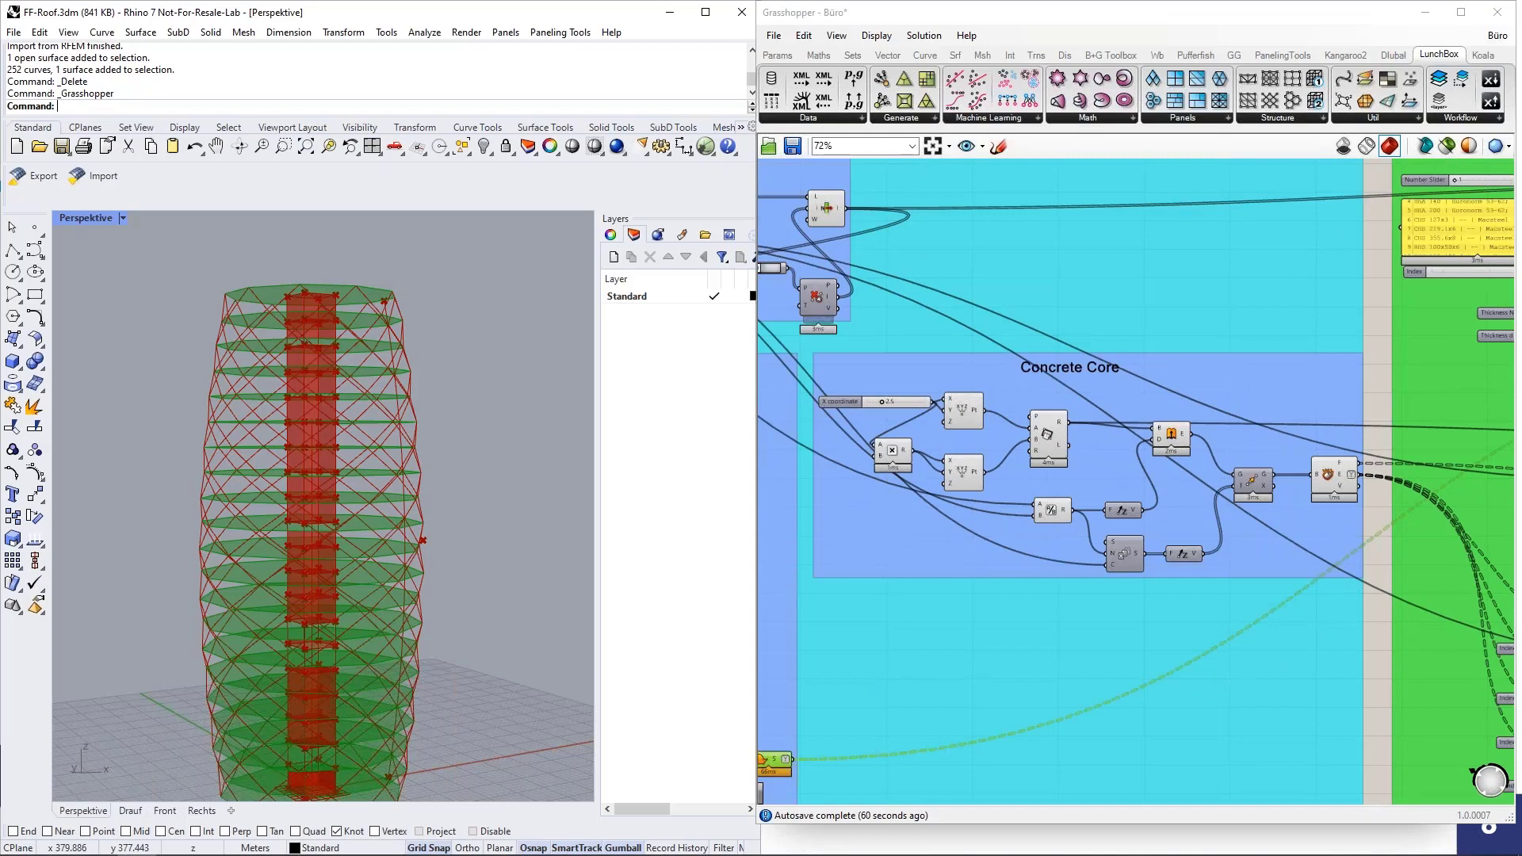
{"action": "scroll", "coordinate": [322, 707], "scroll_direction": "down", "scroll_amount": 2}
{"action": "scroll", "coordinate": [364, 644], "scroll_direction": "up", "scroll_amount": 6}
{"action": "scroll", "coordinate": [404, 591], "scroll_direction": "up", "scroll_amount": 3}
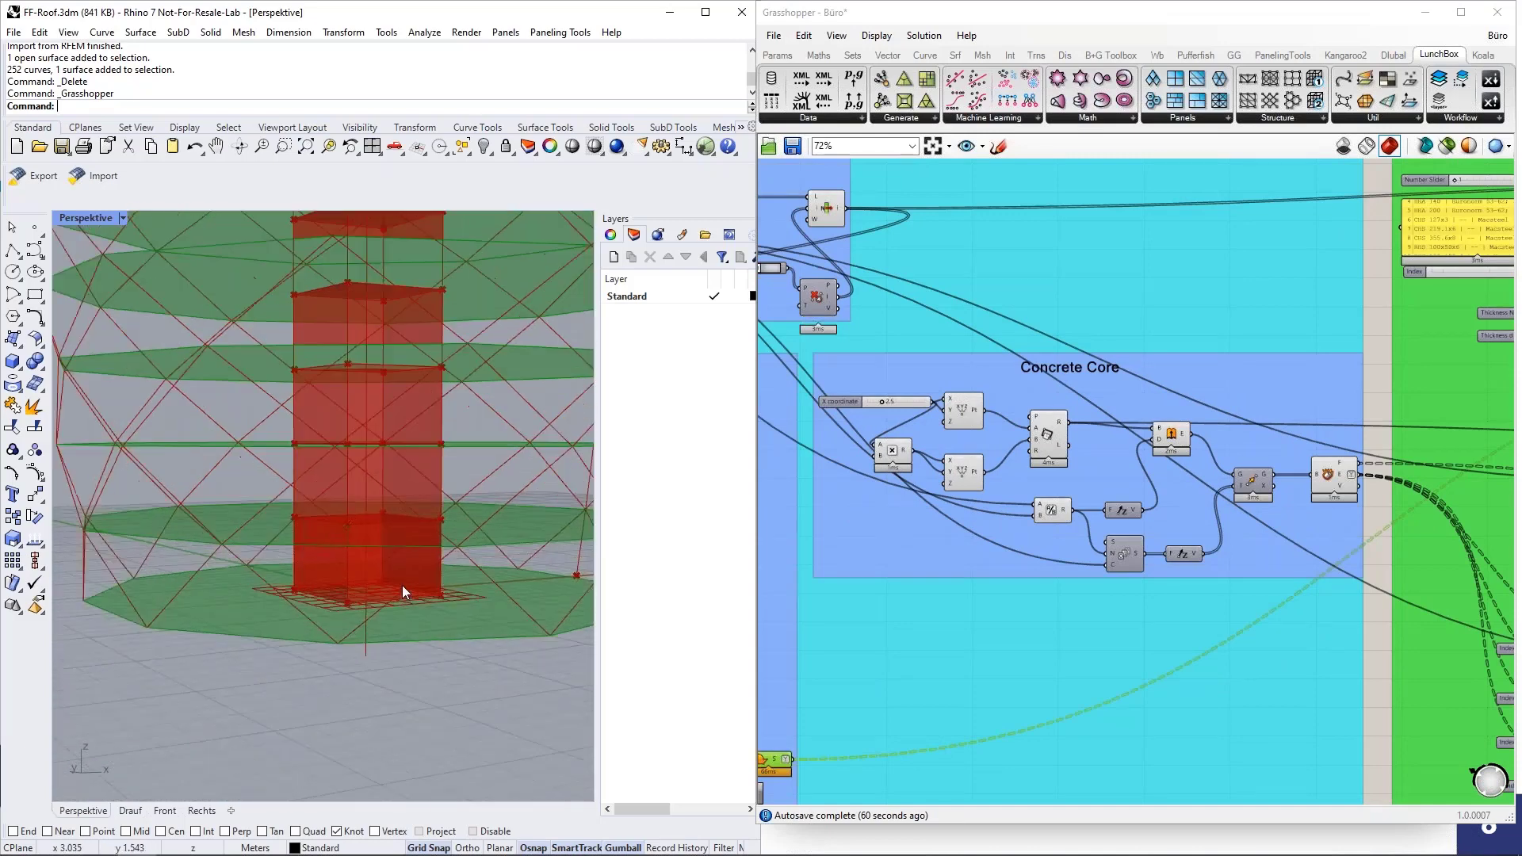
{"action": "left_click", "coordinate": [1048, 439]}
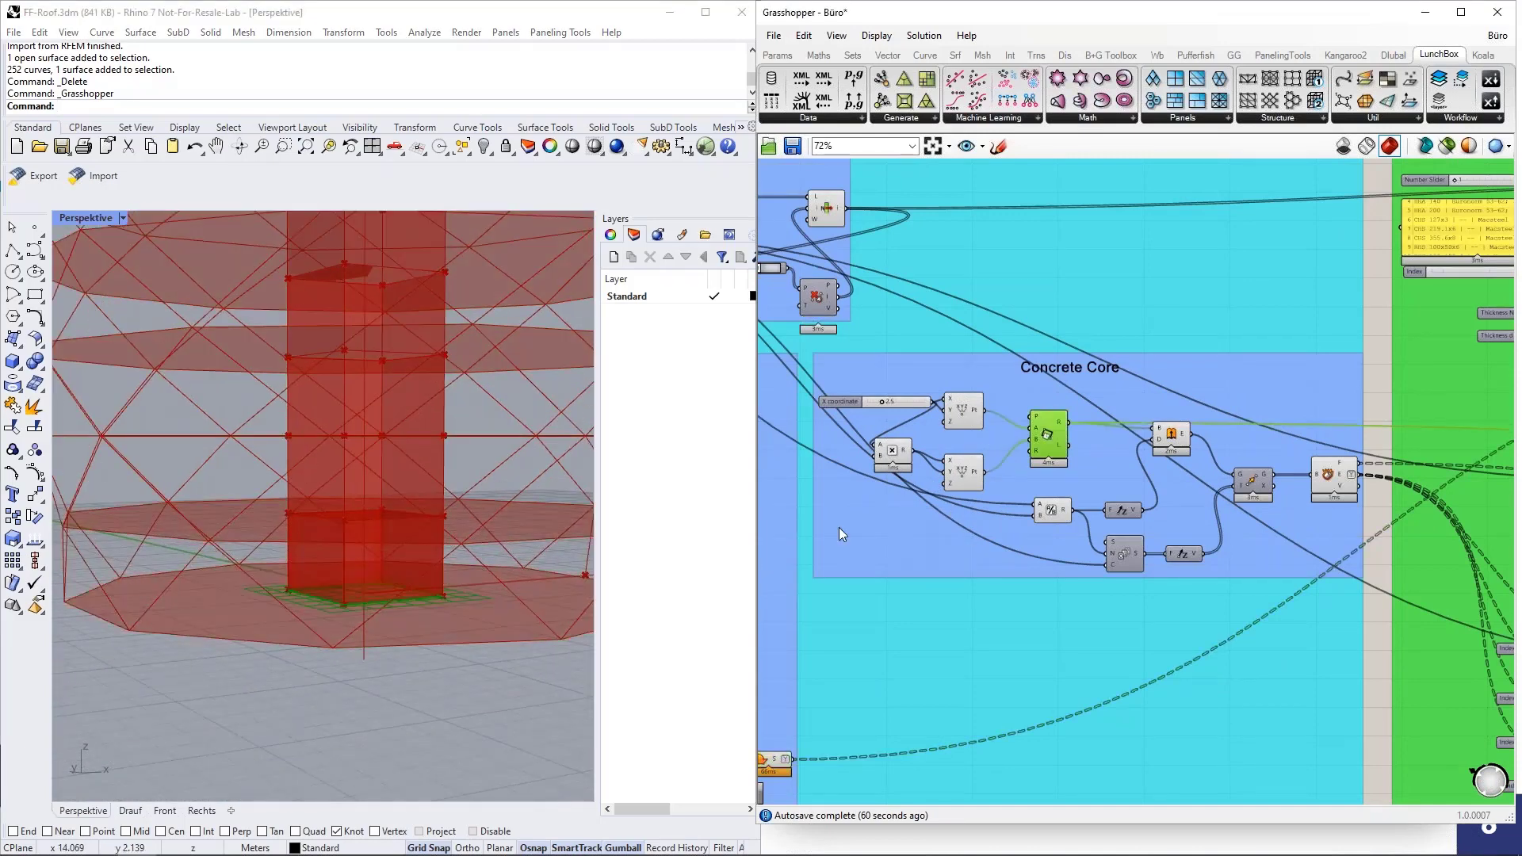
{"action": "right_click_drag", "start_coordinate": [626, 544], "coordinate": [539, 446]}
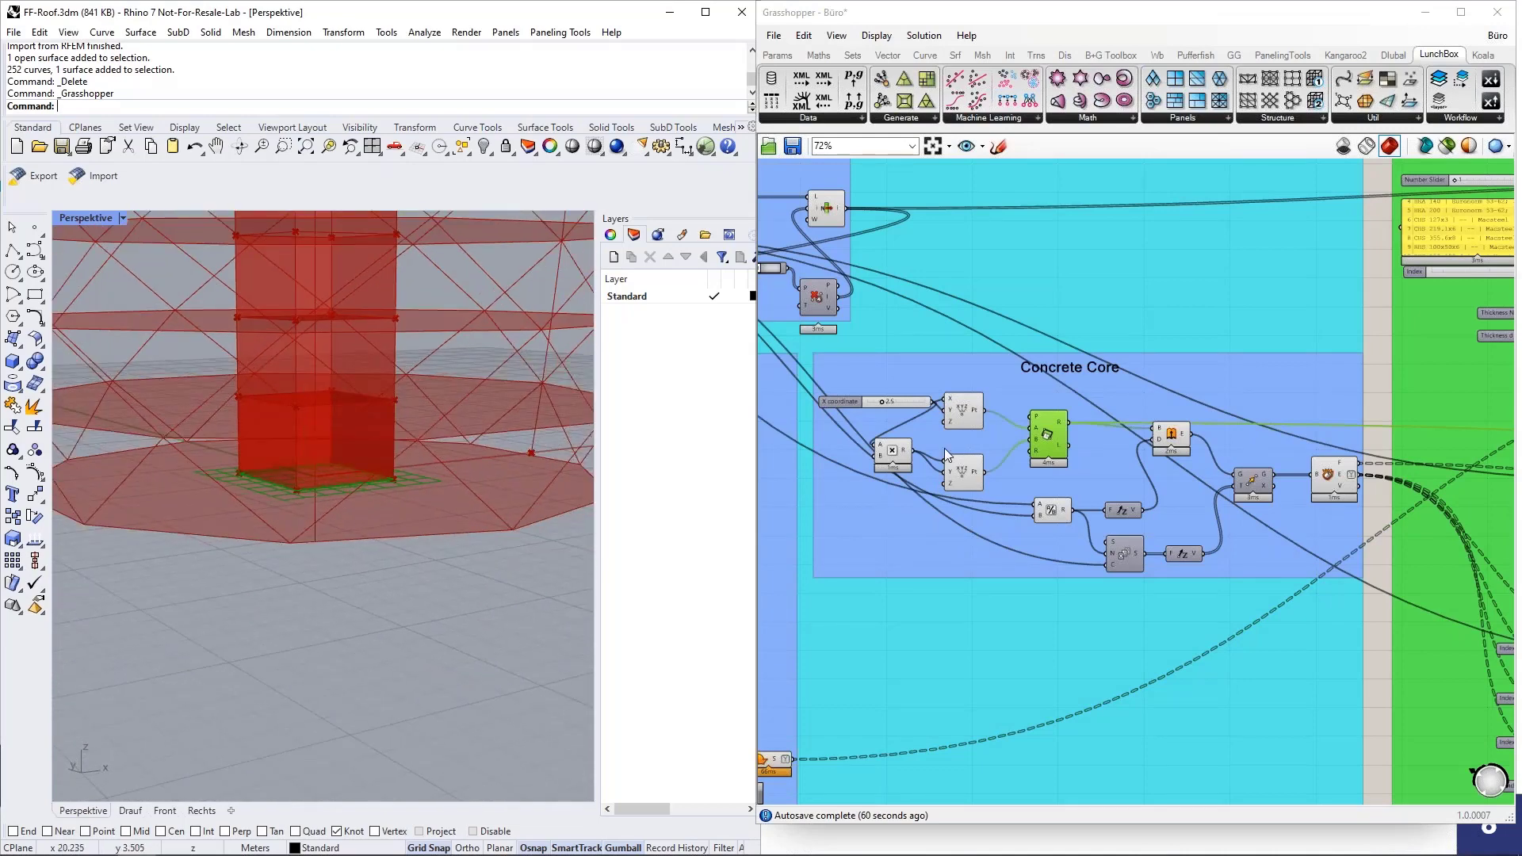
{"action": "left_click_drag", "start_coordinate": [882, 402], "coordinate": [881, 403]}
Highlight the extruded first storey of the concrete core and the core walls repeated along the tower, viewing both in the model.
{"action": "scroll", "coordinate": [1107, 415], "scroll_direction": "up", "scroll_amount": 3}
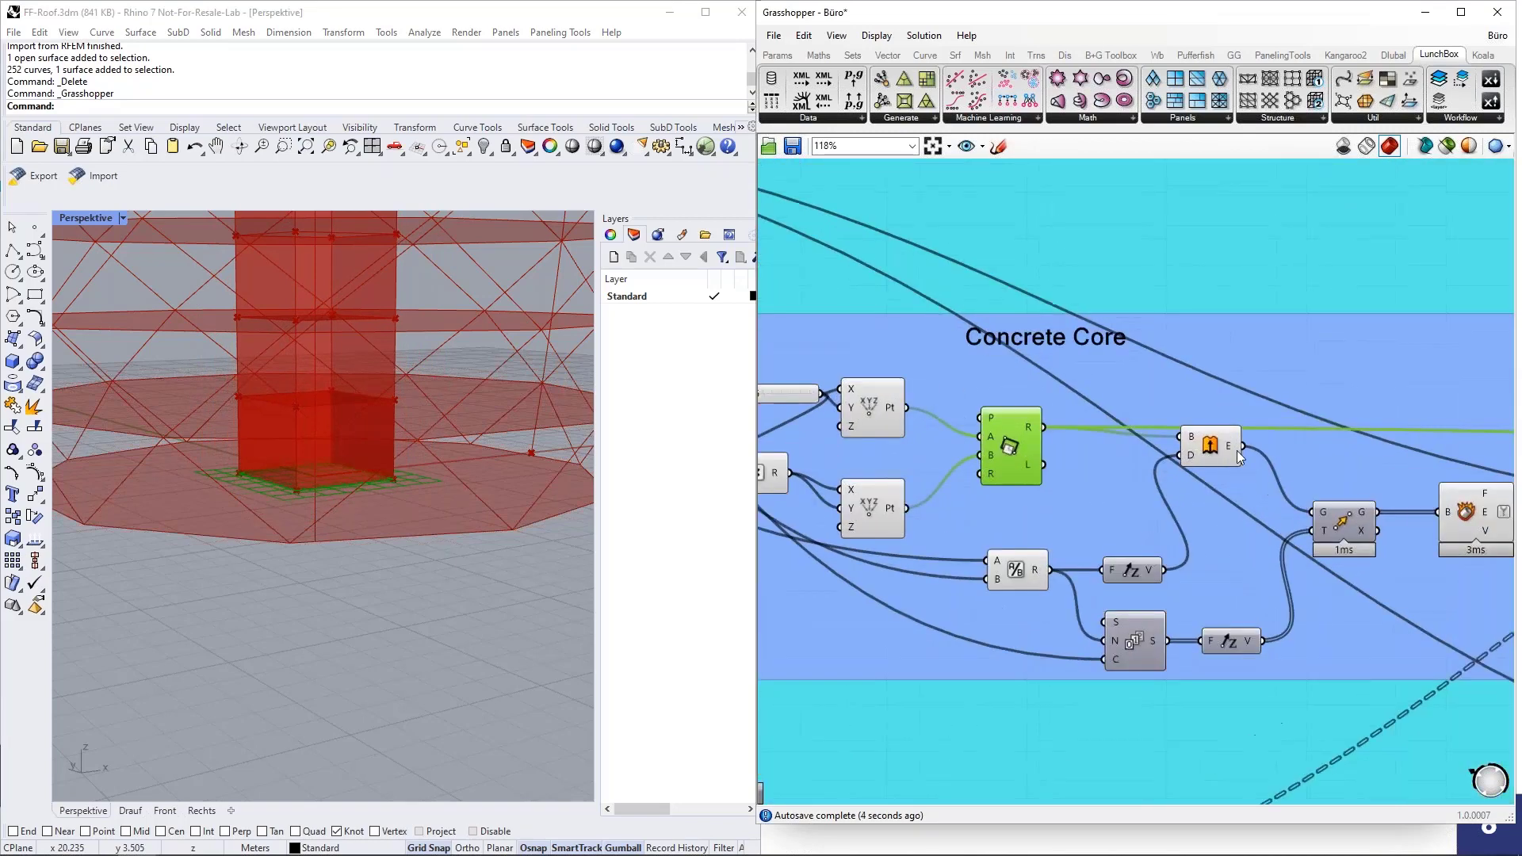
{"action": "left_click", "coordinate": [1211, 446]}
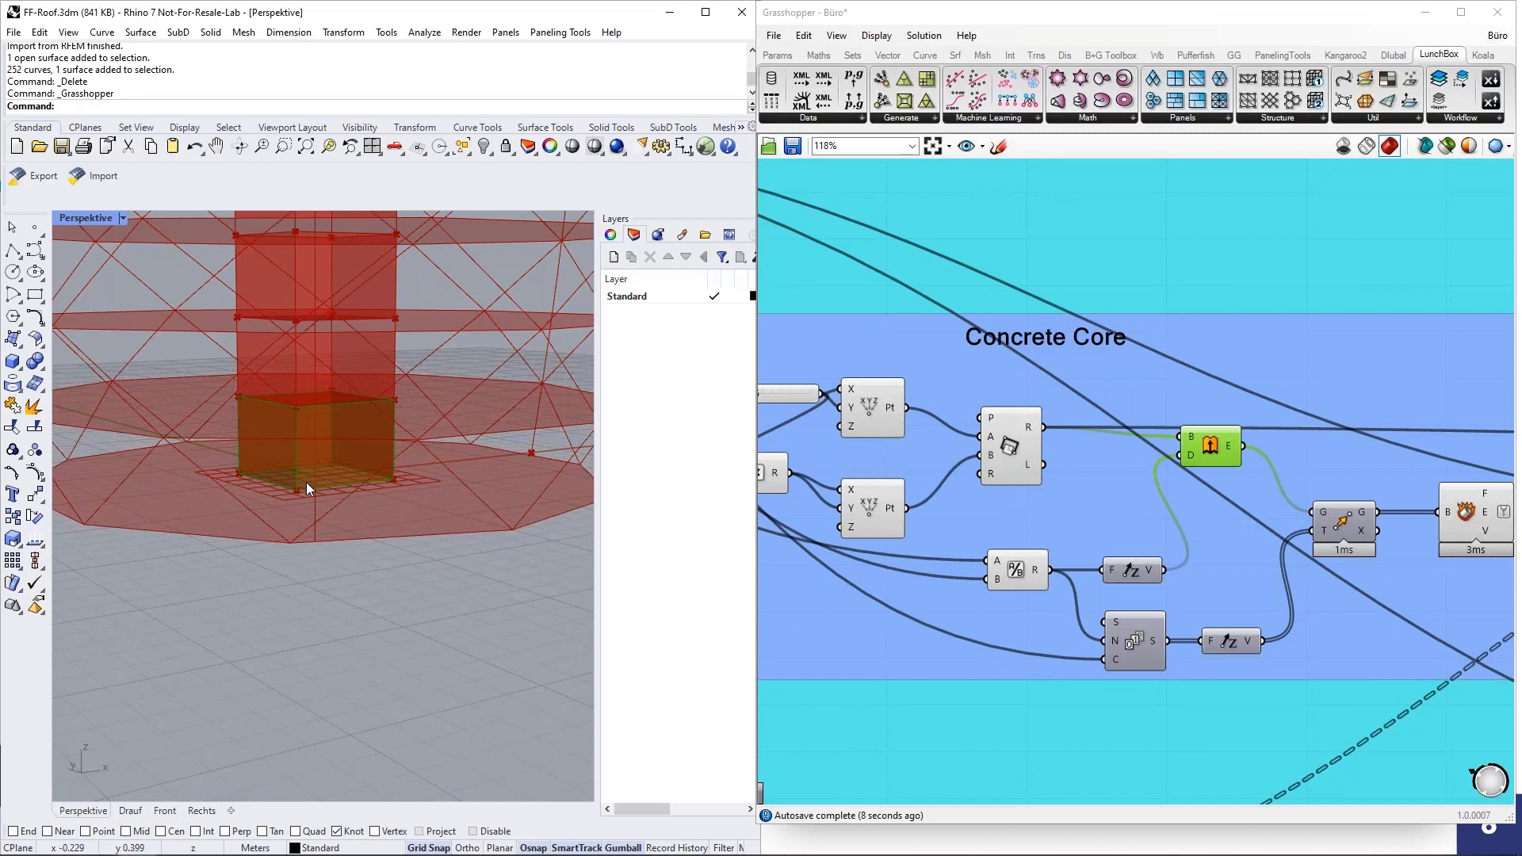
{"action": "right_click_drag", "start_coordinate": [306, 482], "coordinate": [262, 444]}
{"action": "left_click", "coordinate": [1474, 517]}
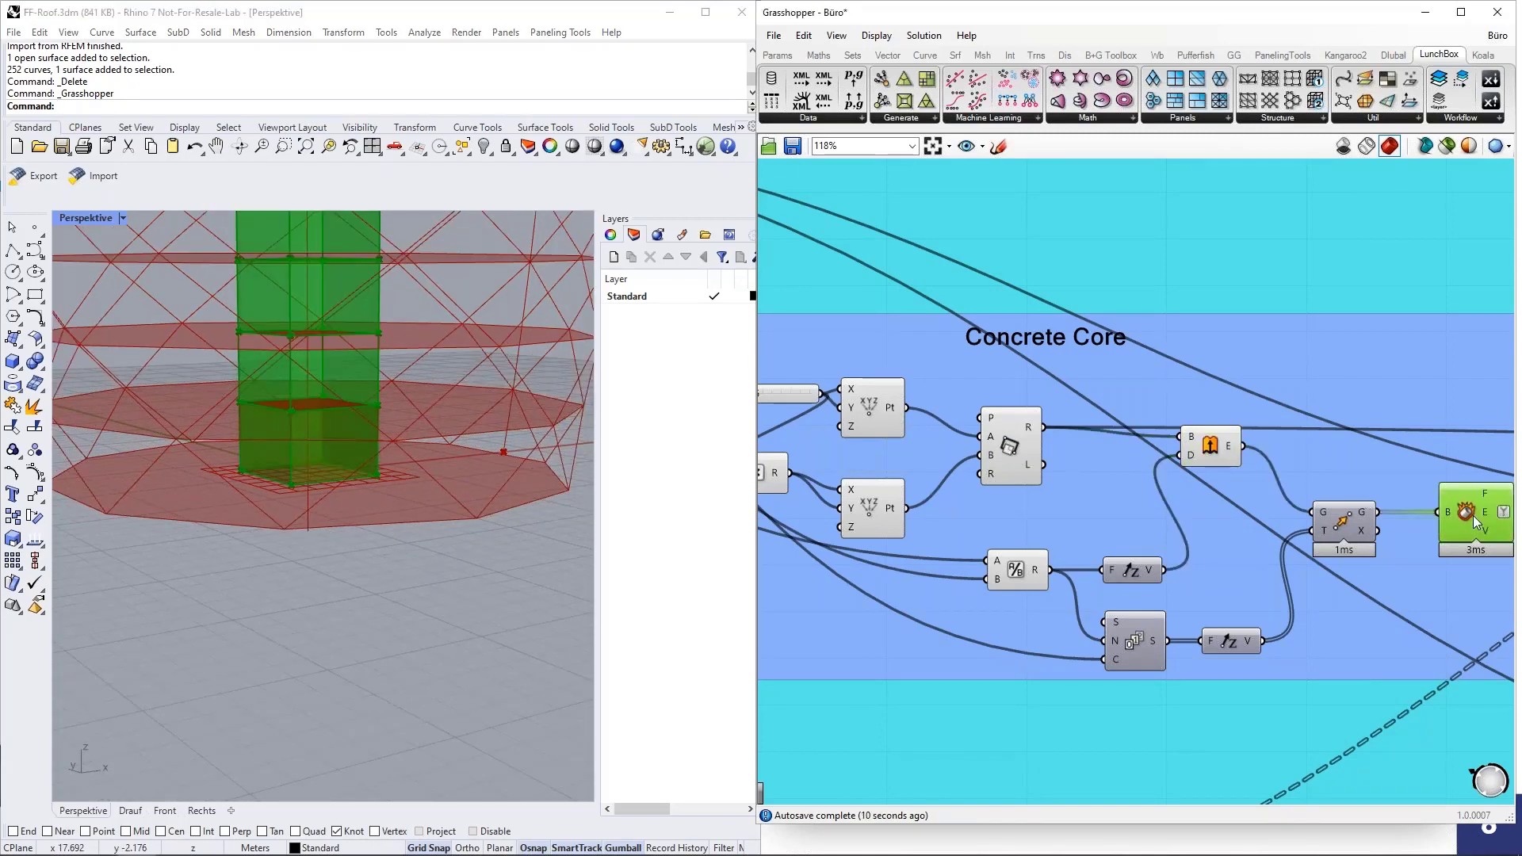
{"action": "scroll", "coordinate": [326, 706], "scroll_direction": "down", "scroll_amount": 6}
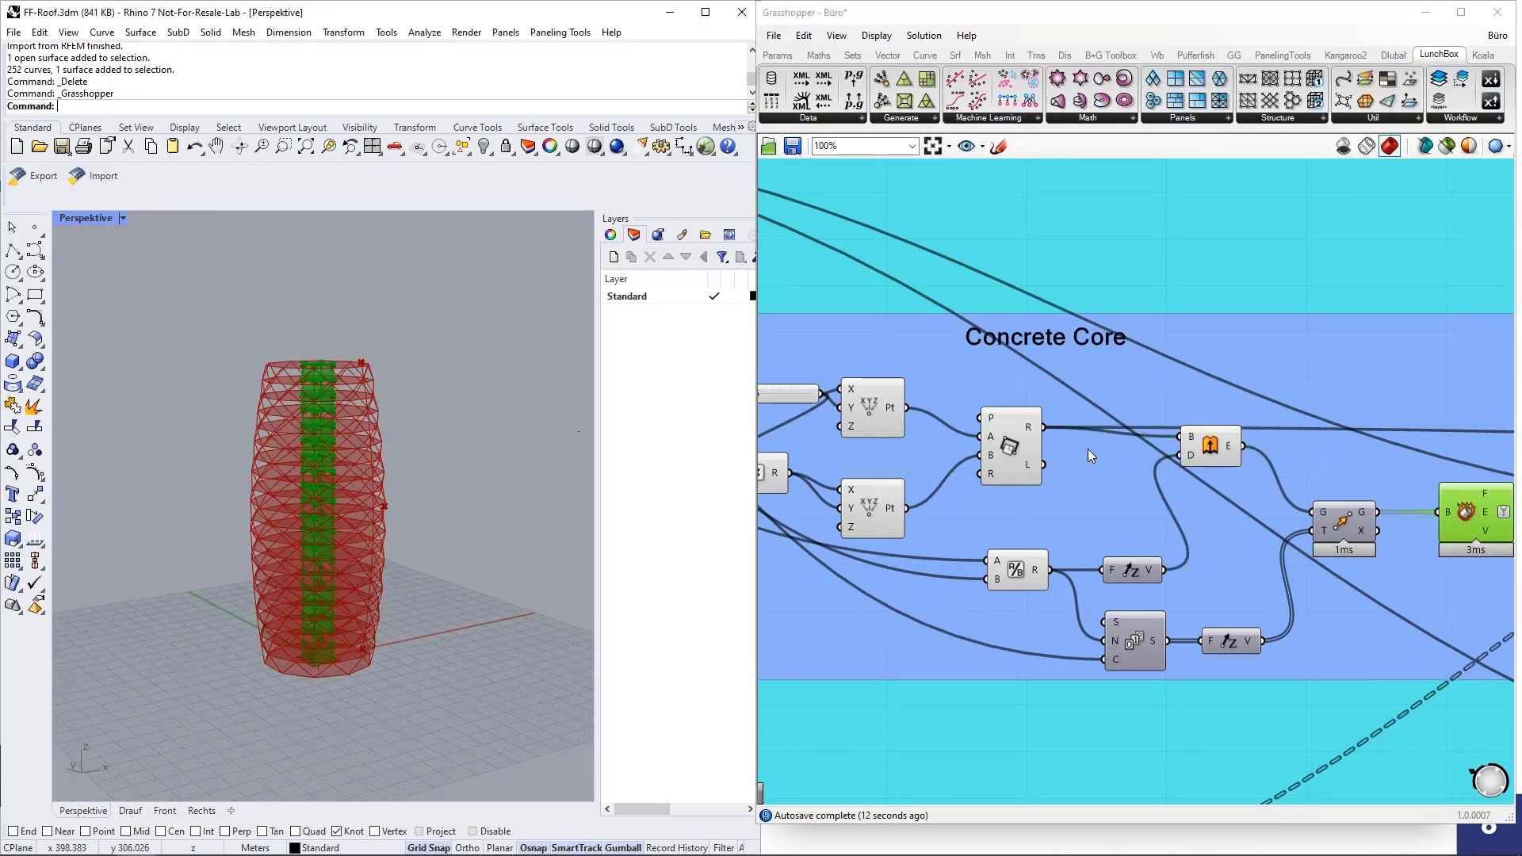
Look over the definition's remaining groups and examine the material, section and thickness components in the Dlubal Model Data group.
{"action": "scroll", "coordinate": [1088, 448], "scroll_direction": "down", "scroll_amount": 6}
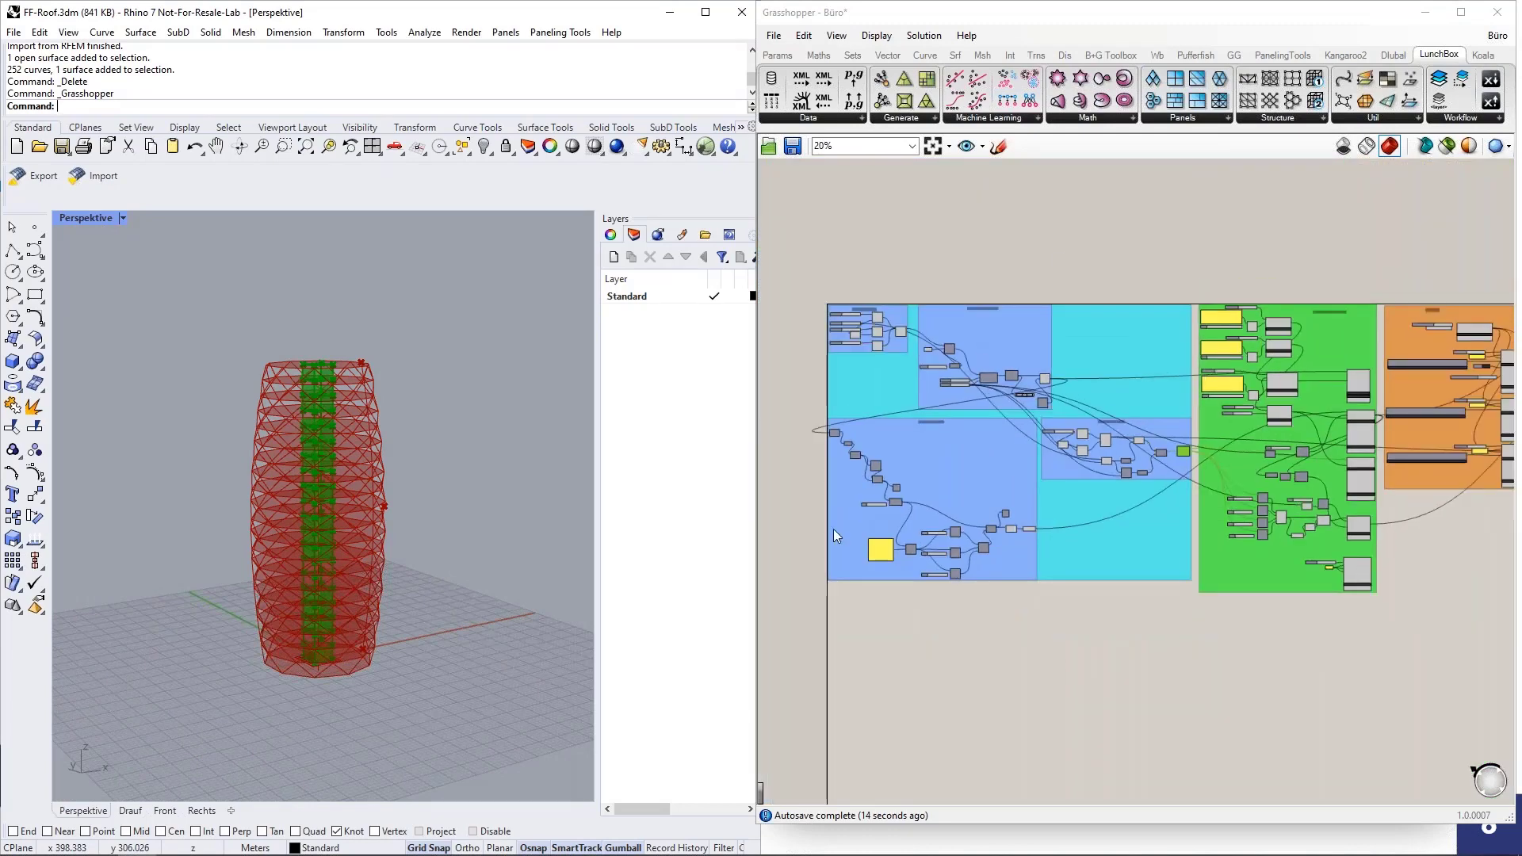
{"action": "right_click_drag", "start_coordinate": [1363, 601], "coordinate": [1277, 611]}
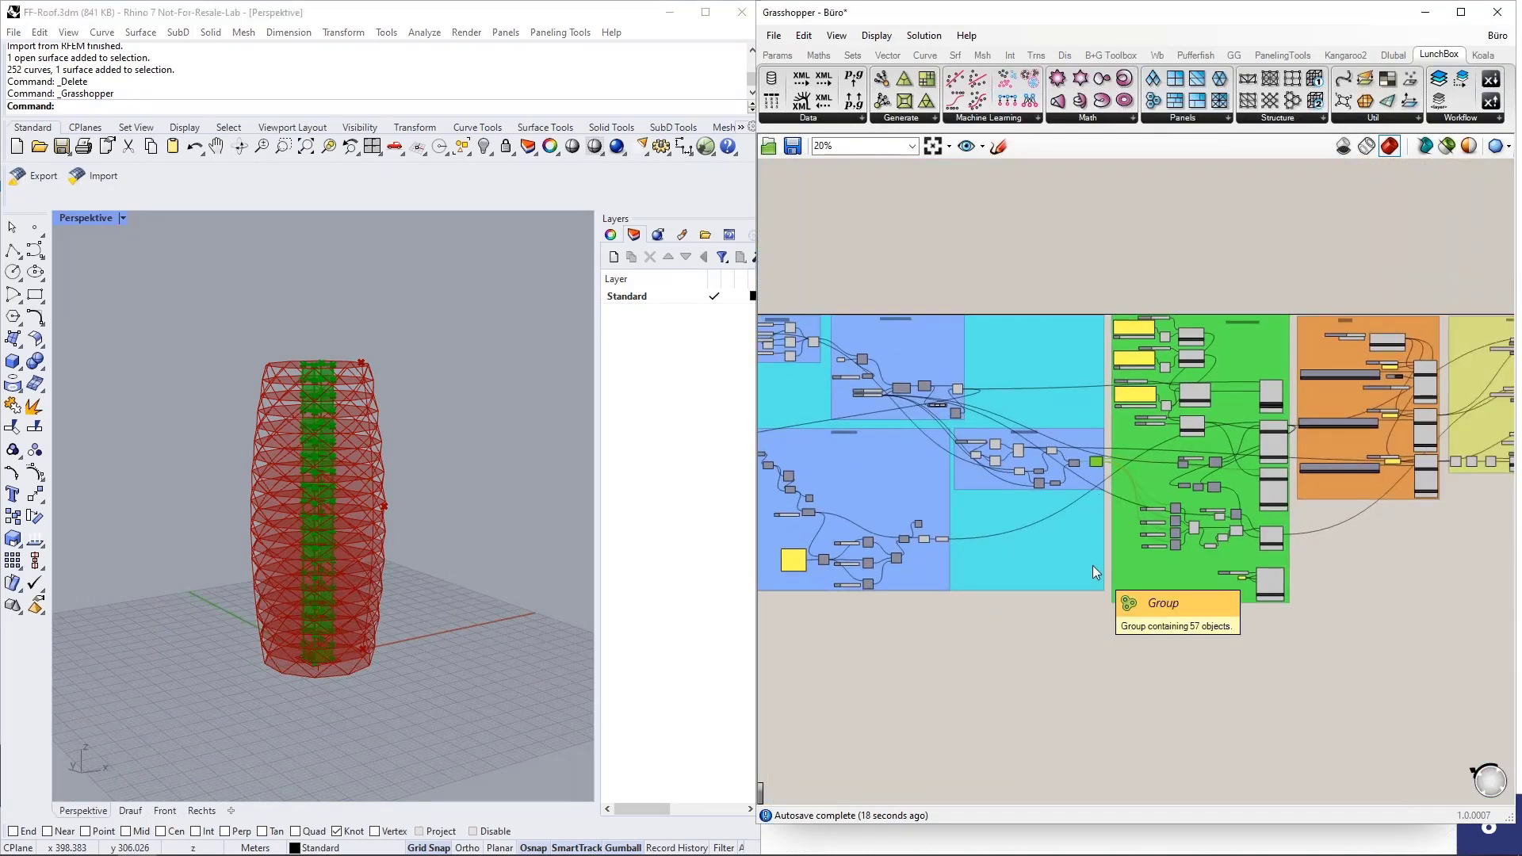
{"action": "scroll", "coordinate": [1323, 388], "scroll_direction": "up", "scroll_amount": 1}
{"action": "scroll", "coordinate": [1320, 391], "scroll_direction": "up", "scroll_amount": 2}
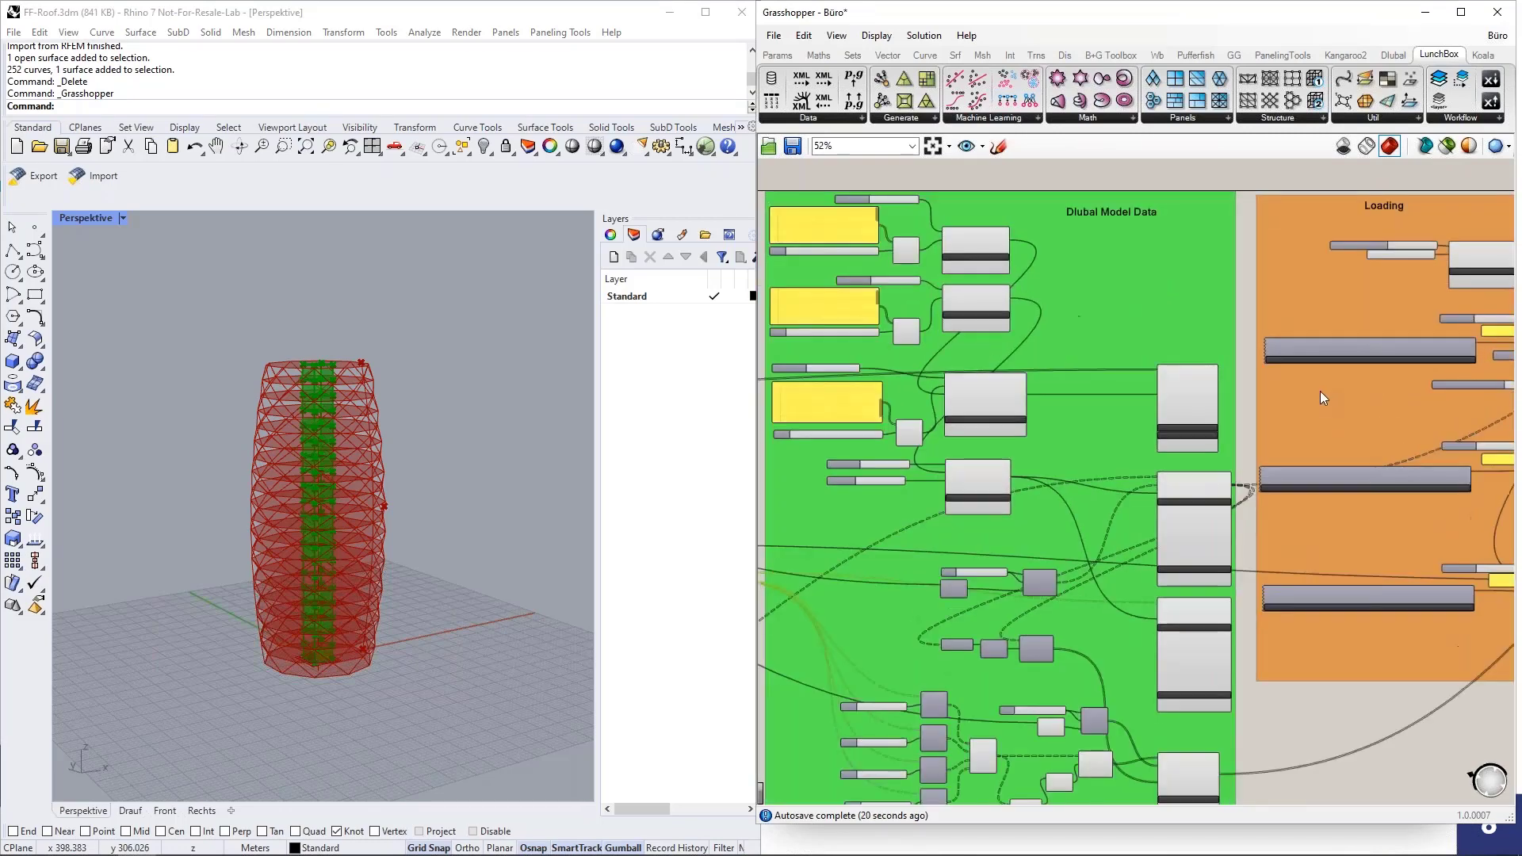
{"action": "right_click_drag", "start_coordinate": [1242, 335], "coordinate": [1329, 434]}
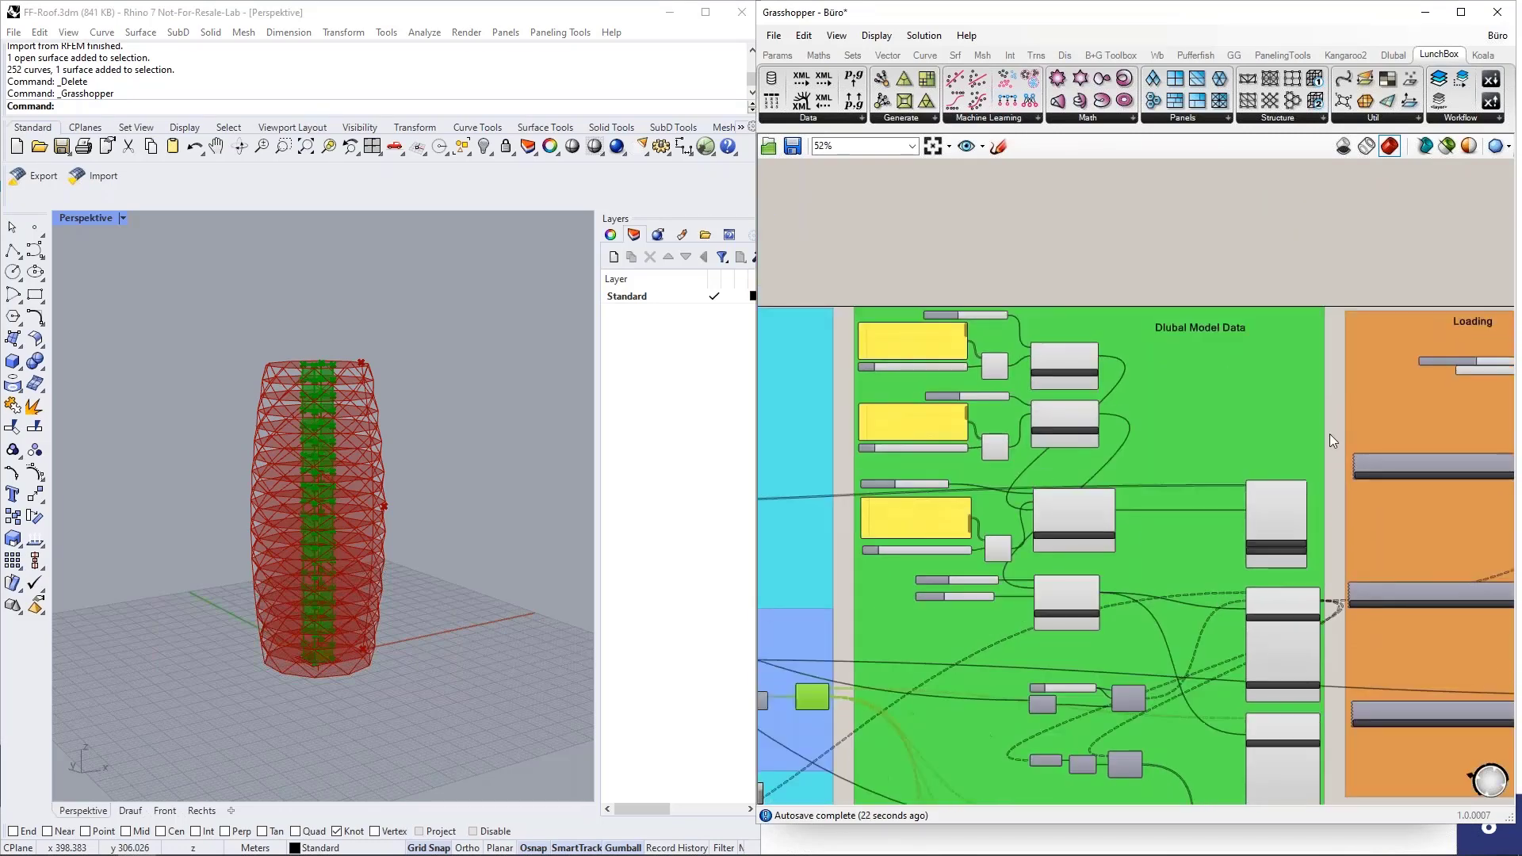
{"action": "scroll", "coordinate": [1330, 435], "scroll_direction": "up", "scroll_amount": 2}
{"action": "right_click_drag", "start_coordinate": [1129, 372], "coordinate": [1227, 390]}
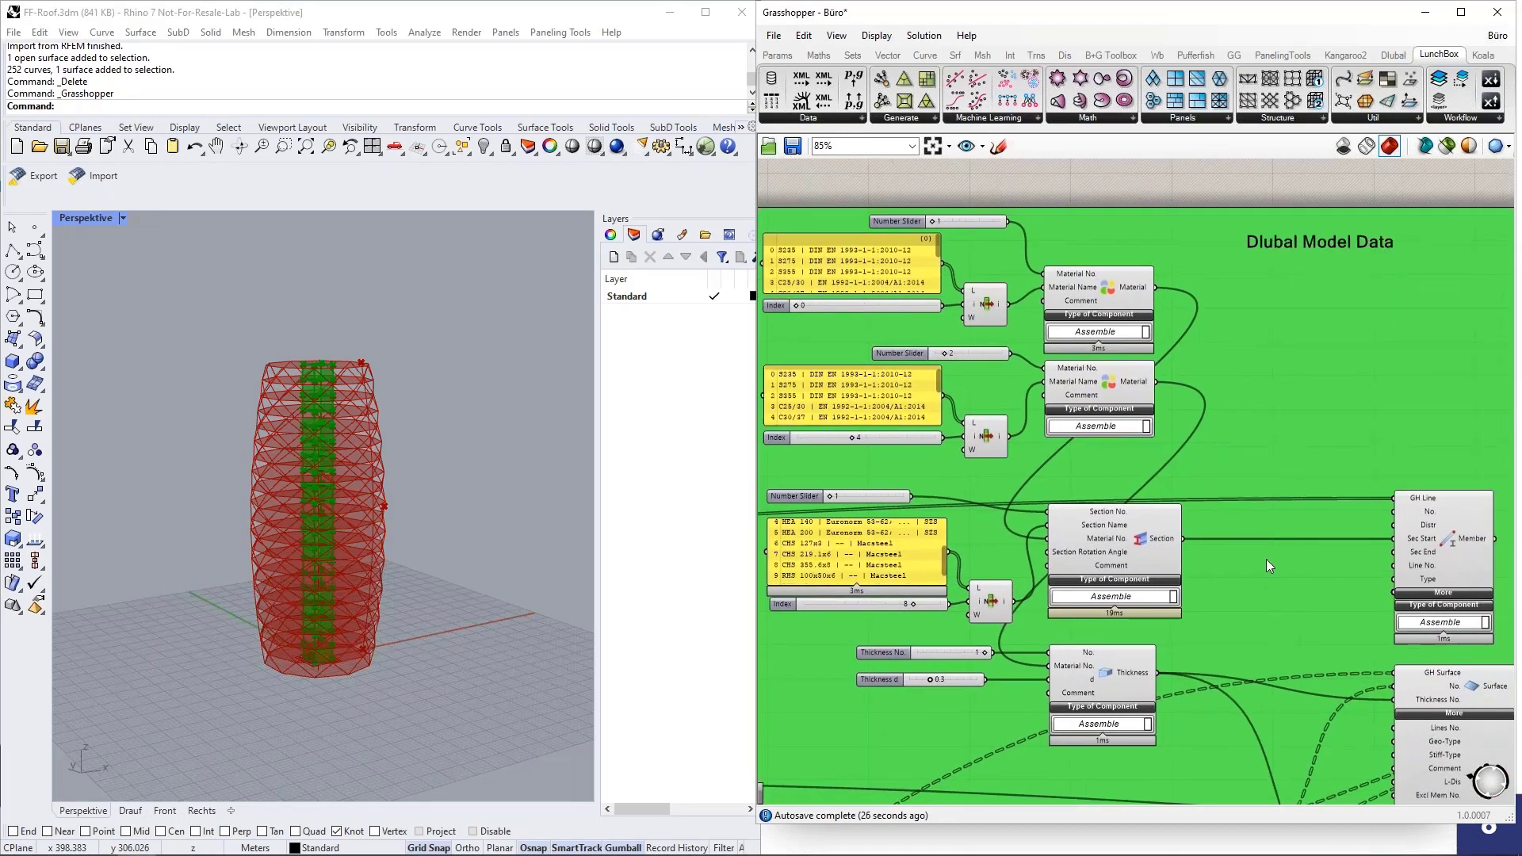
{"action": "right_click_drag", "start_coordinate": [1263, 563], "coordinate": [1240, 542]}
{"action": "right_click_drag", "start_coordinate": [1267, 352], "coordinate": [1280, 355]}
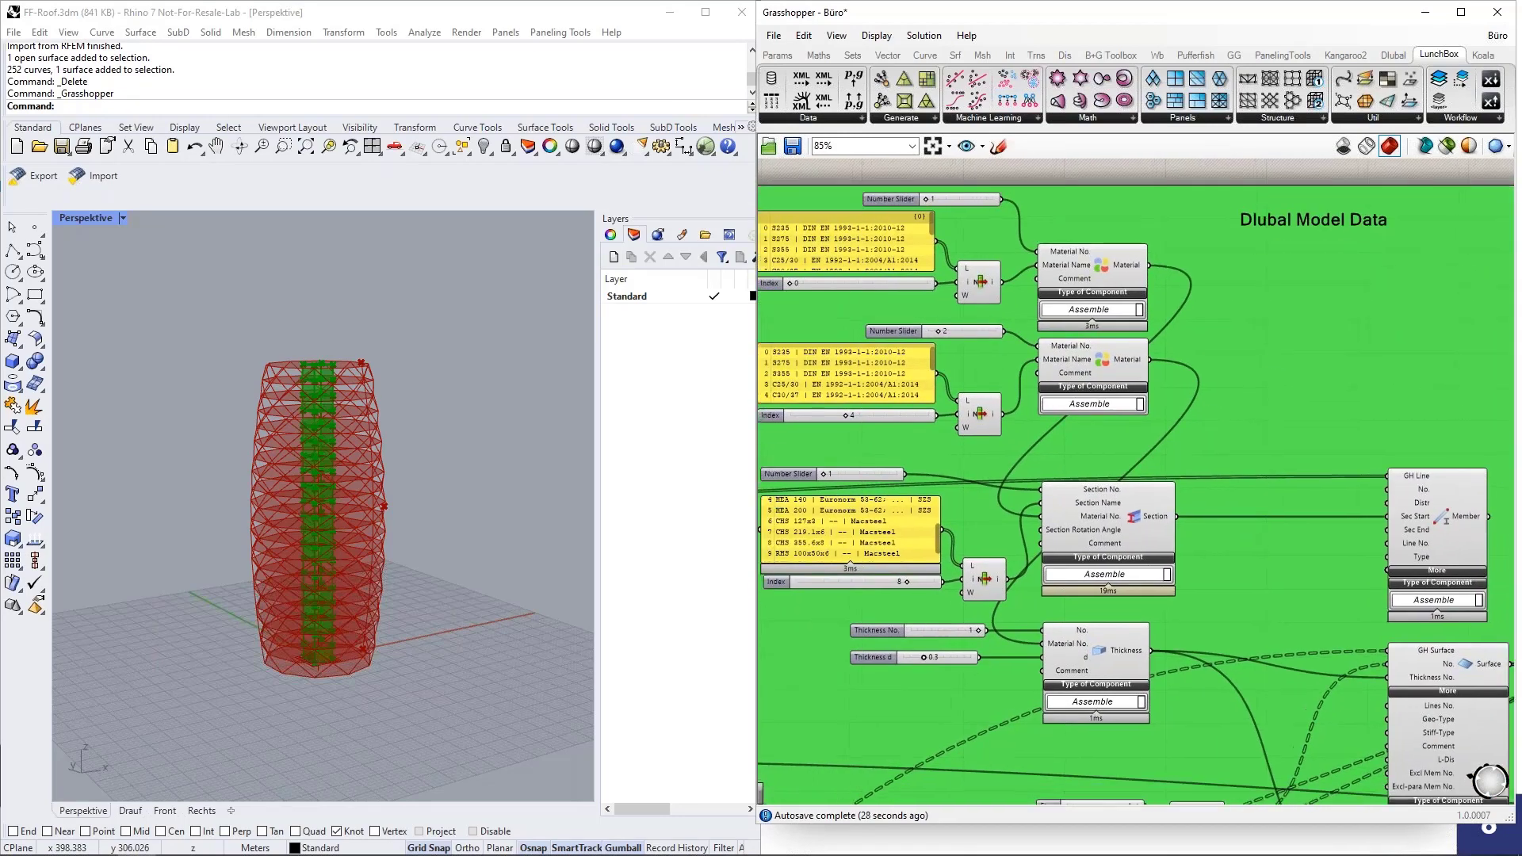
Highlight the two Material components and the Section component in the Dlubal Model Data group to trace their connections.
{"action": "left_click", "coordinate": [1107, 268]}
{"action": "left_click", "coordinate": [1107, 360]}
{"action": "left_click", "coordinate": [1137, 528]}
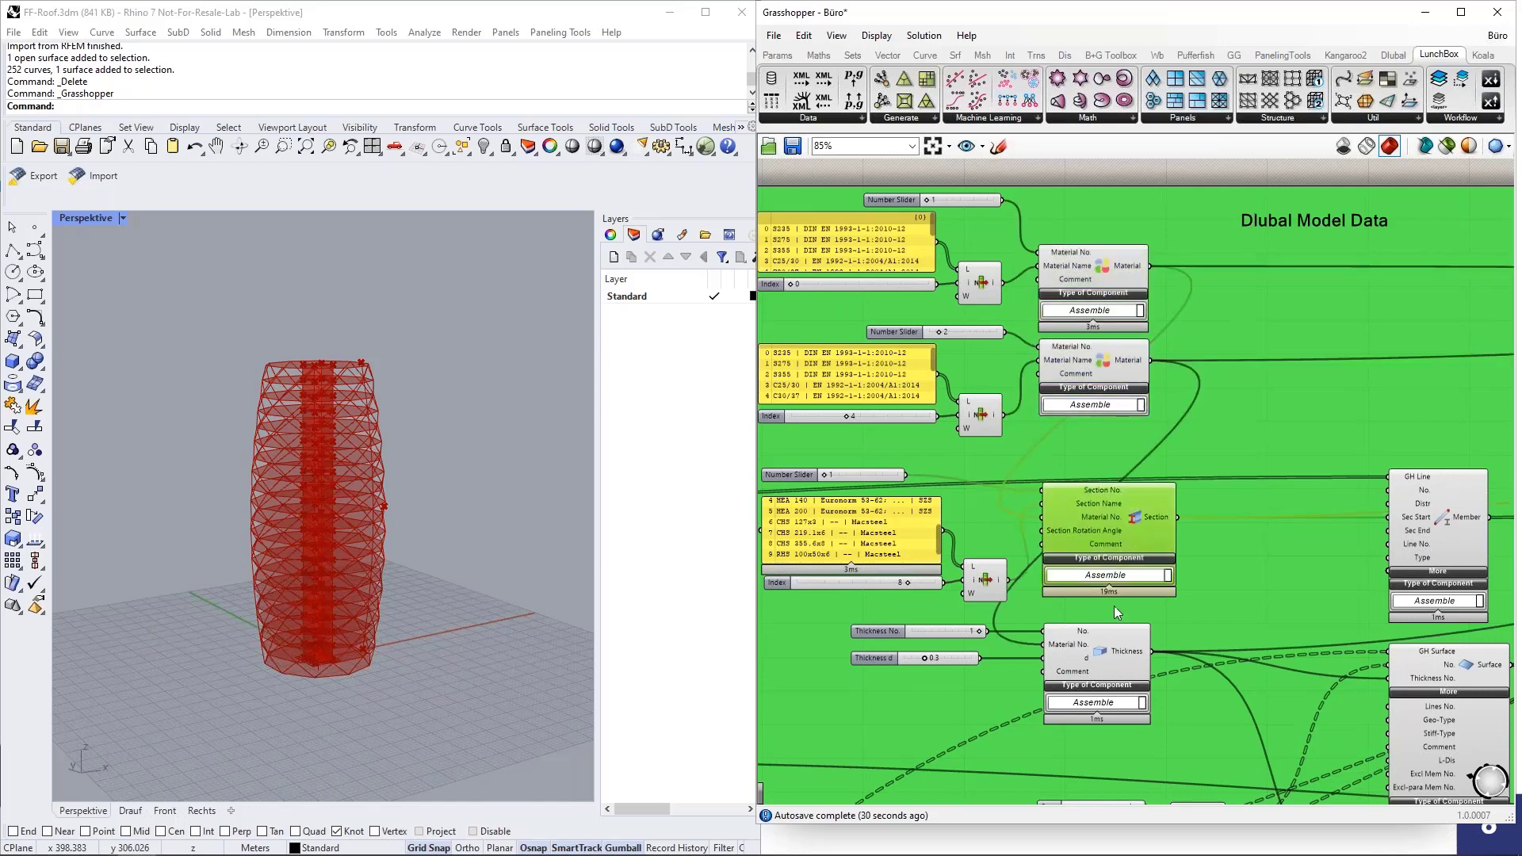
{"action": "scroll", "coordinate": [1115, 606], "scroll_direction": "down", "scroll_amount": 2}
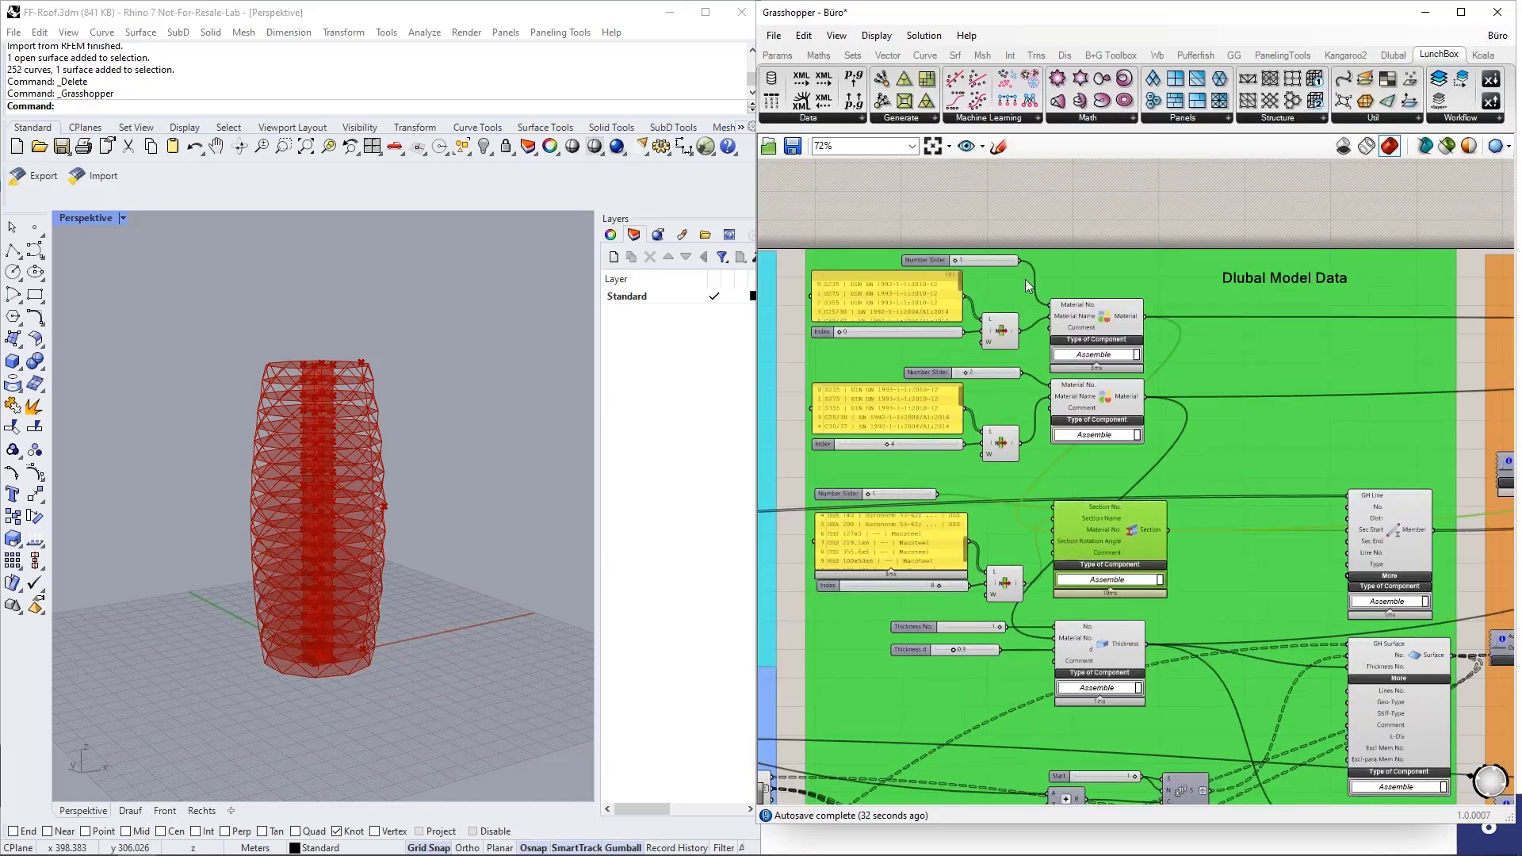
{"action": "scroll", "coordinate": [1025, 279], "scroll_direction": "up", "scroll_amount": 2}
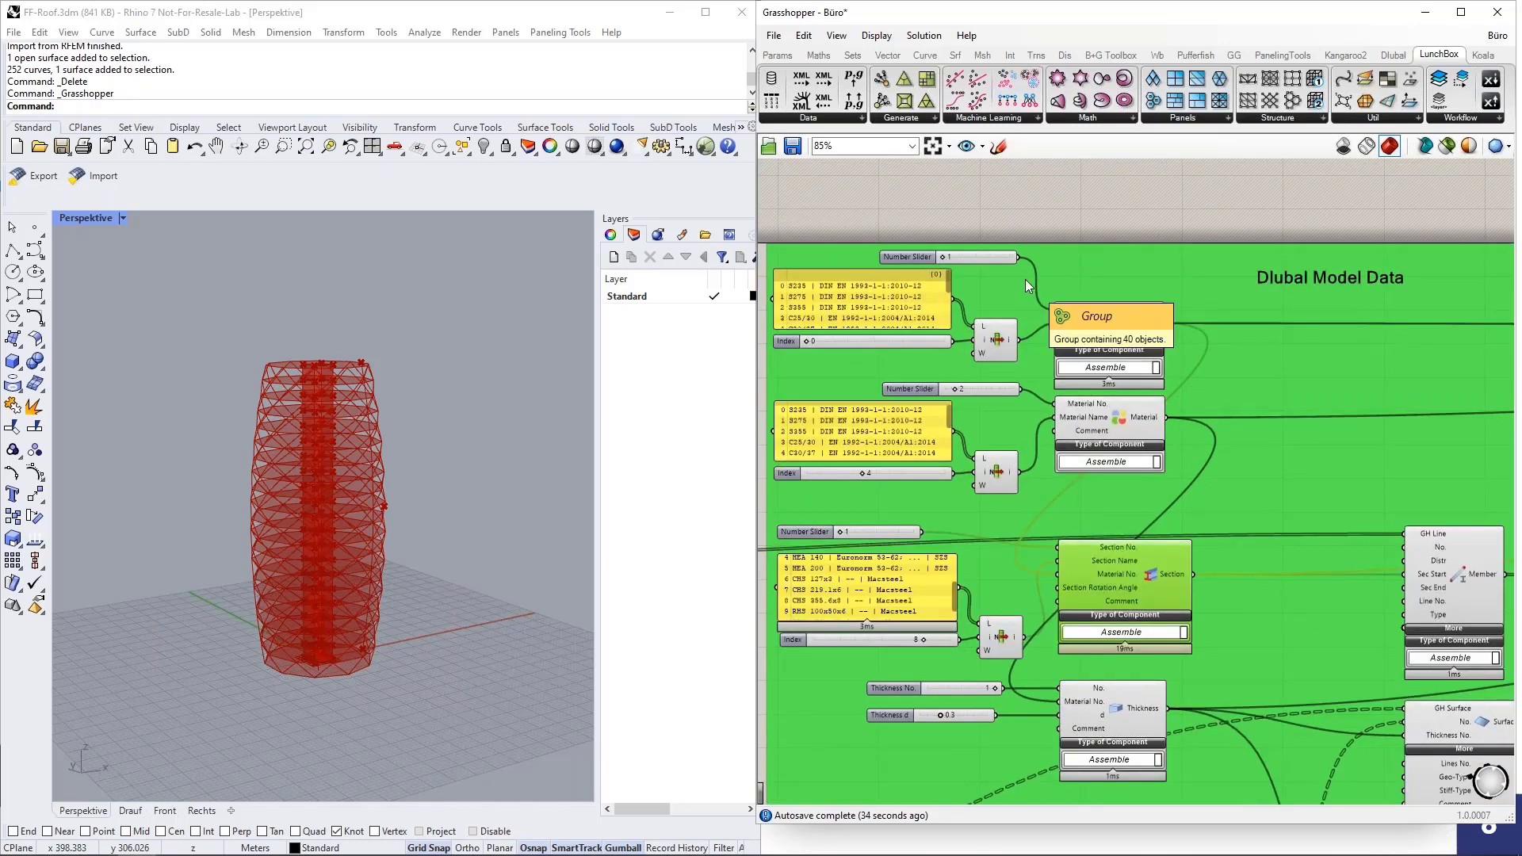
{"action": "scroll", "coordinate": [1025, 275], "scroll_direction": "down", "scroll_amount": 1}
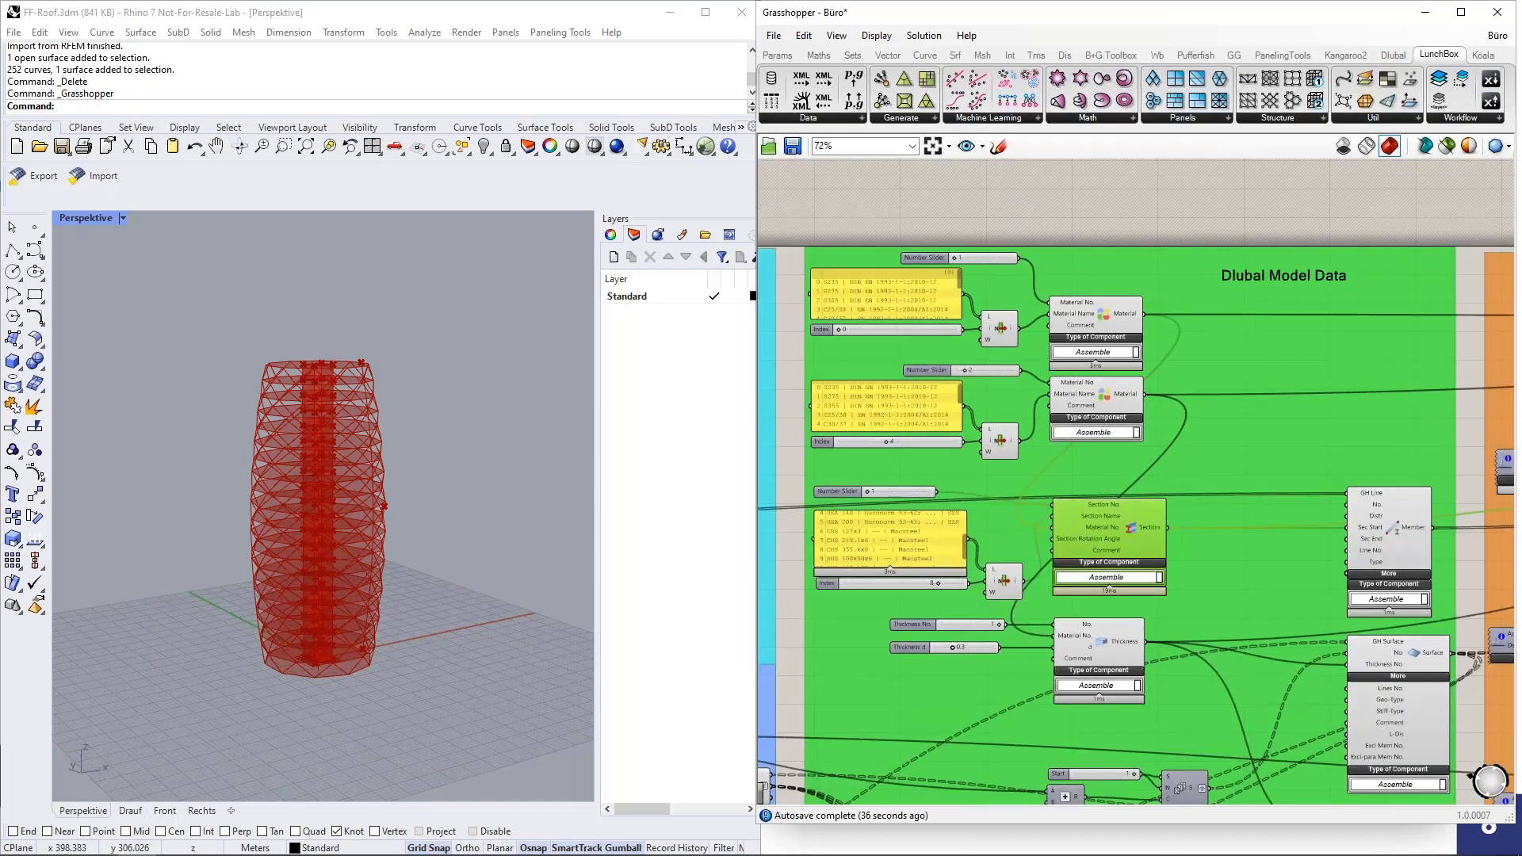
Highlight the Member component and inspect its GH Line and Sec Start inputs.
{"action": "right_click_drag", "start_coordinate": [1405, 533], "coordinate": [1368, 497]}
{"action": "left_click", "coordinate": [1377, 494]}
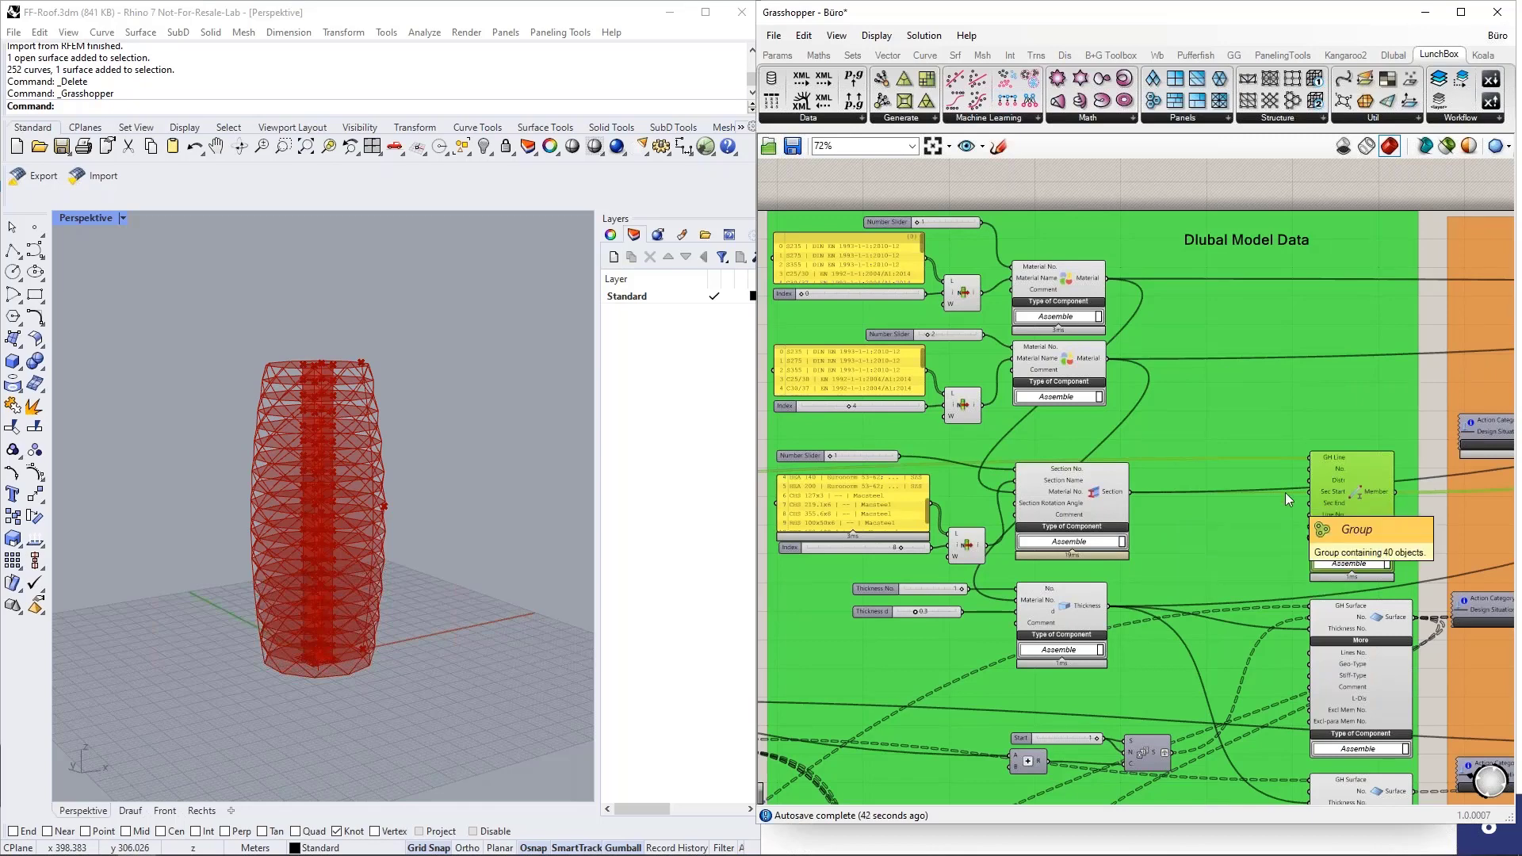
{"action": "scroll", "coordinate": [1313, 463], "scroll_direction": "up", "scroll_amount": 3}
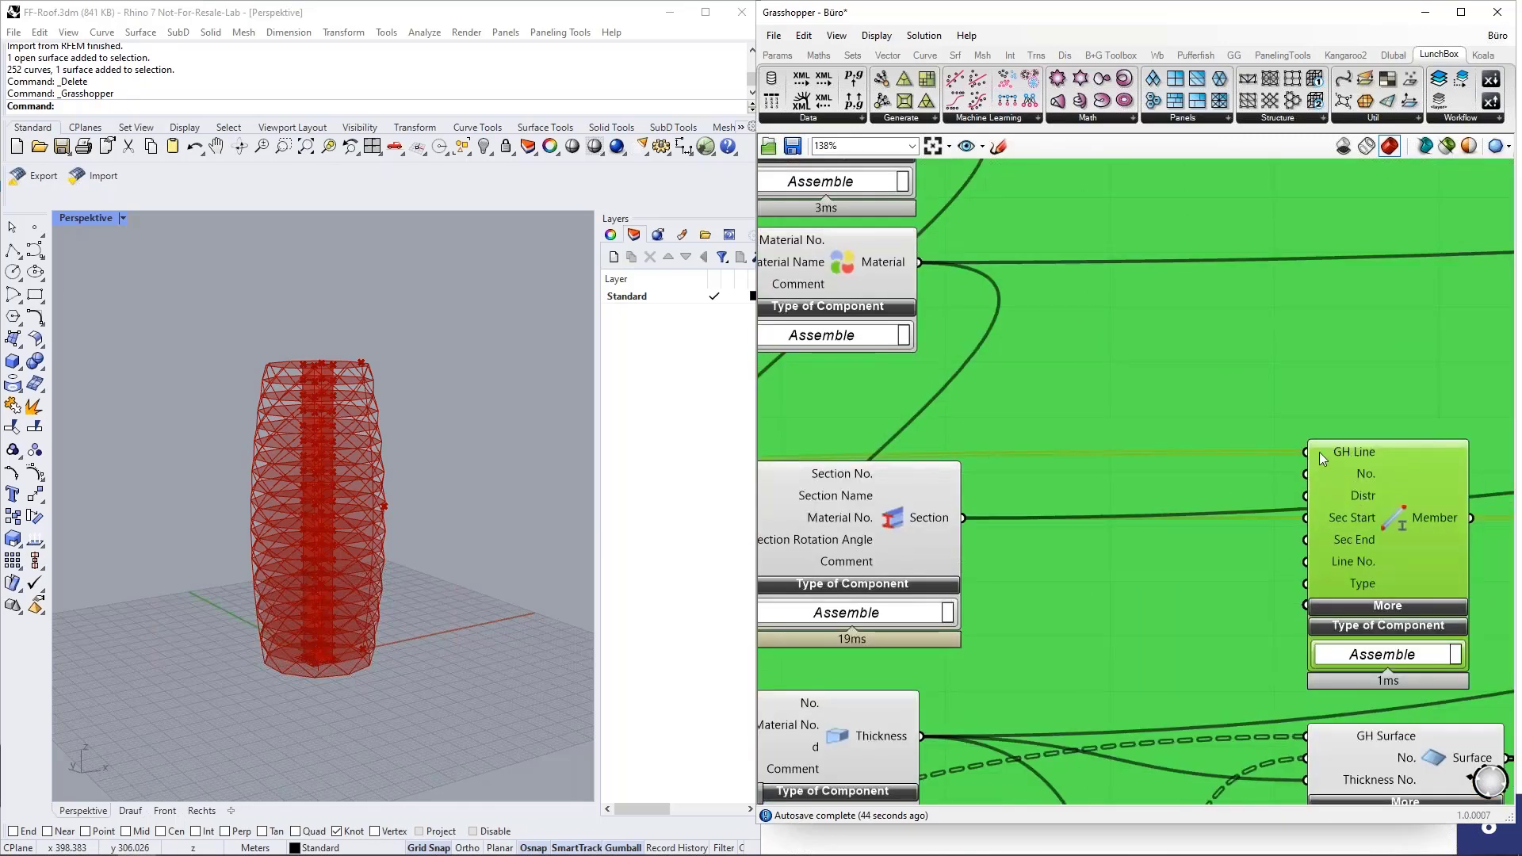
{"action": "mouse_move", "coordinate": [1341, 450]}
{"action": "mouse_move", "coordinate": [1349, 522]}
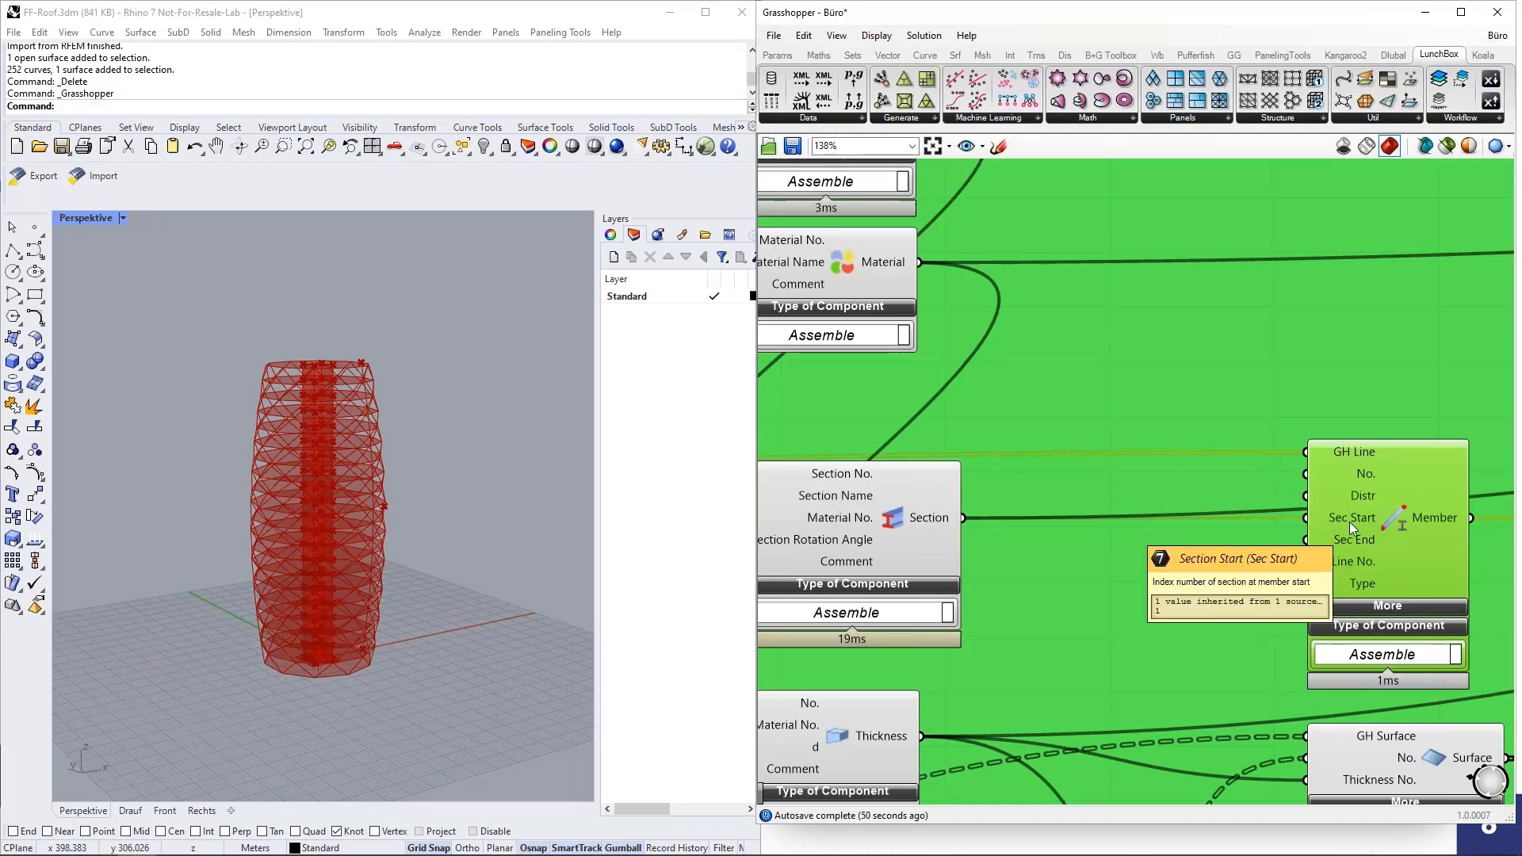
{"action": "scroll", "coordinate": [1349, 522], "scroll_direction": "down", "scroll_amount": 1}
{"action": "scroll", "coordinate": [1349, 522], "scroll_direction": "down", "scroll_amount": 3}
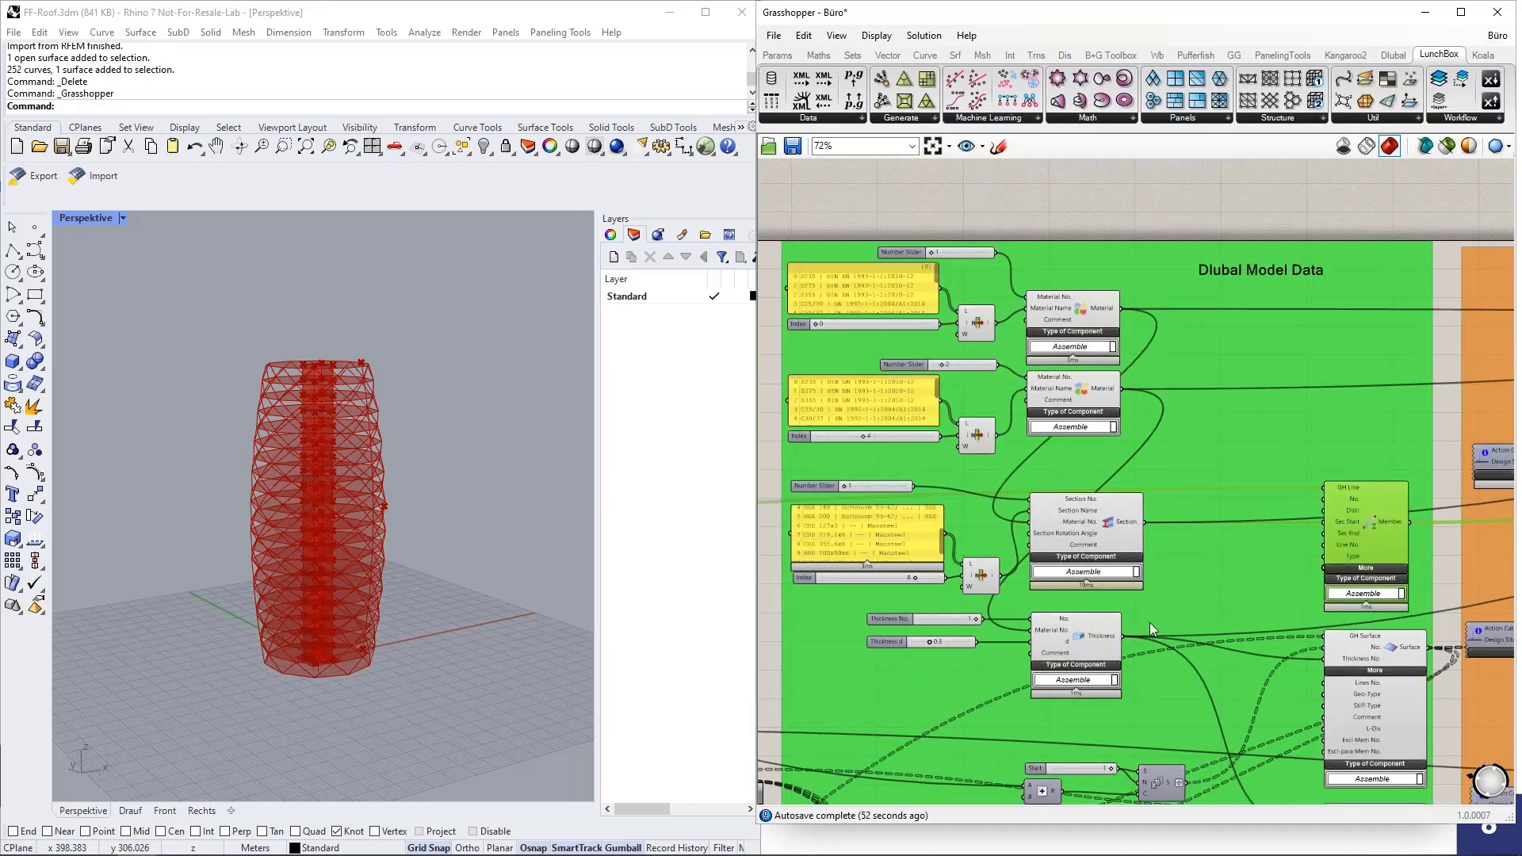
Highlight the Section component and examine how it feeds the Member component's section input.
{"action": "scroll", "coordinate": [1102, 596], "scroll_direction": "up", "scroll_amount": 1}
{"action": "left_click", "coordinate": [1078, 503]}
{"action": "scroll", "coordinate": [1186, 479], "scroll_direction": "down", "scroll_amount": 1}
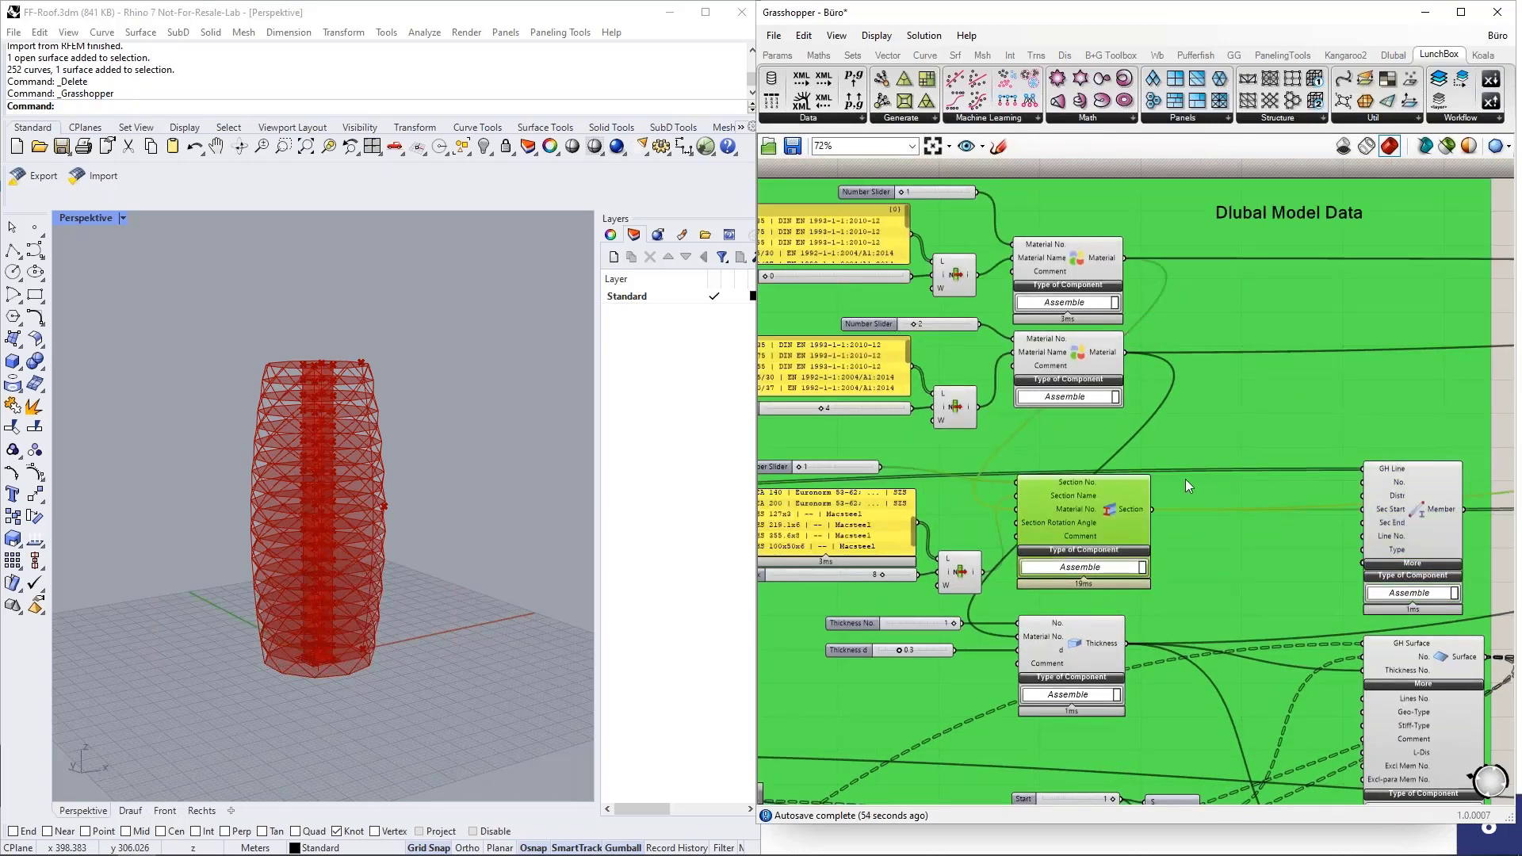
{"action": "scroll", "coordinate": [1186, 479], "scroll_direction": "up", "scroll_amount": 2}
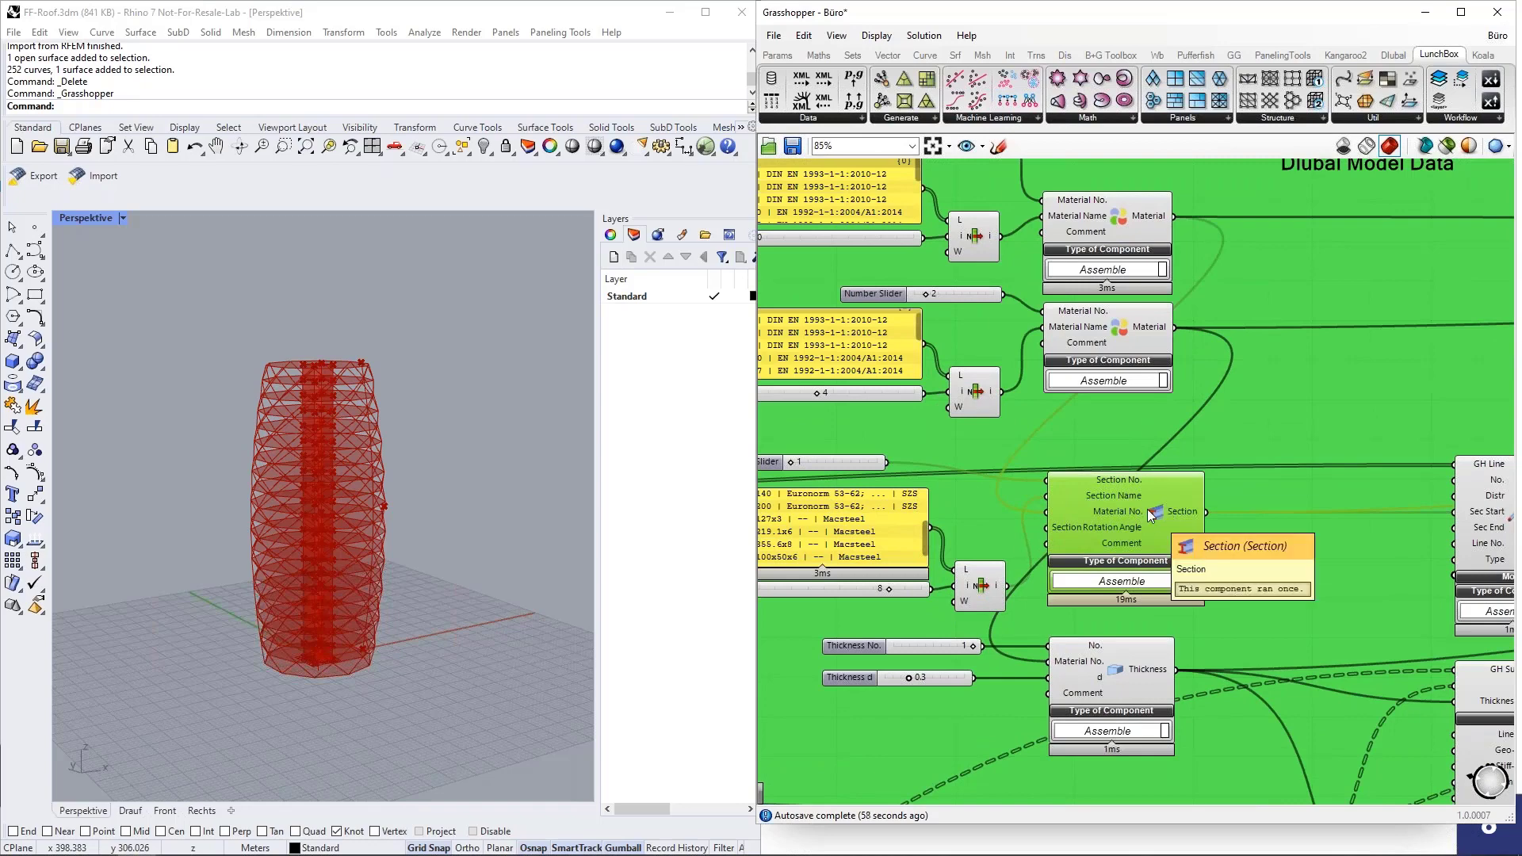
{"action": "scroll", "coordinate": [1152, 514], "scroll_direction": "down", "scroll_amount": 1}
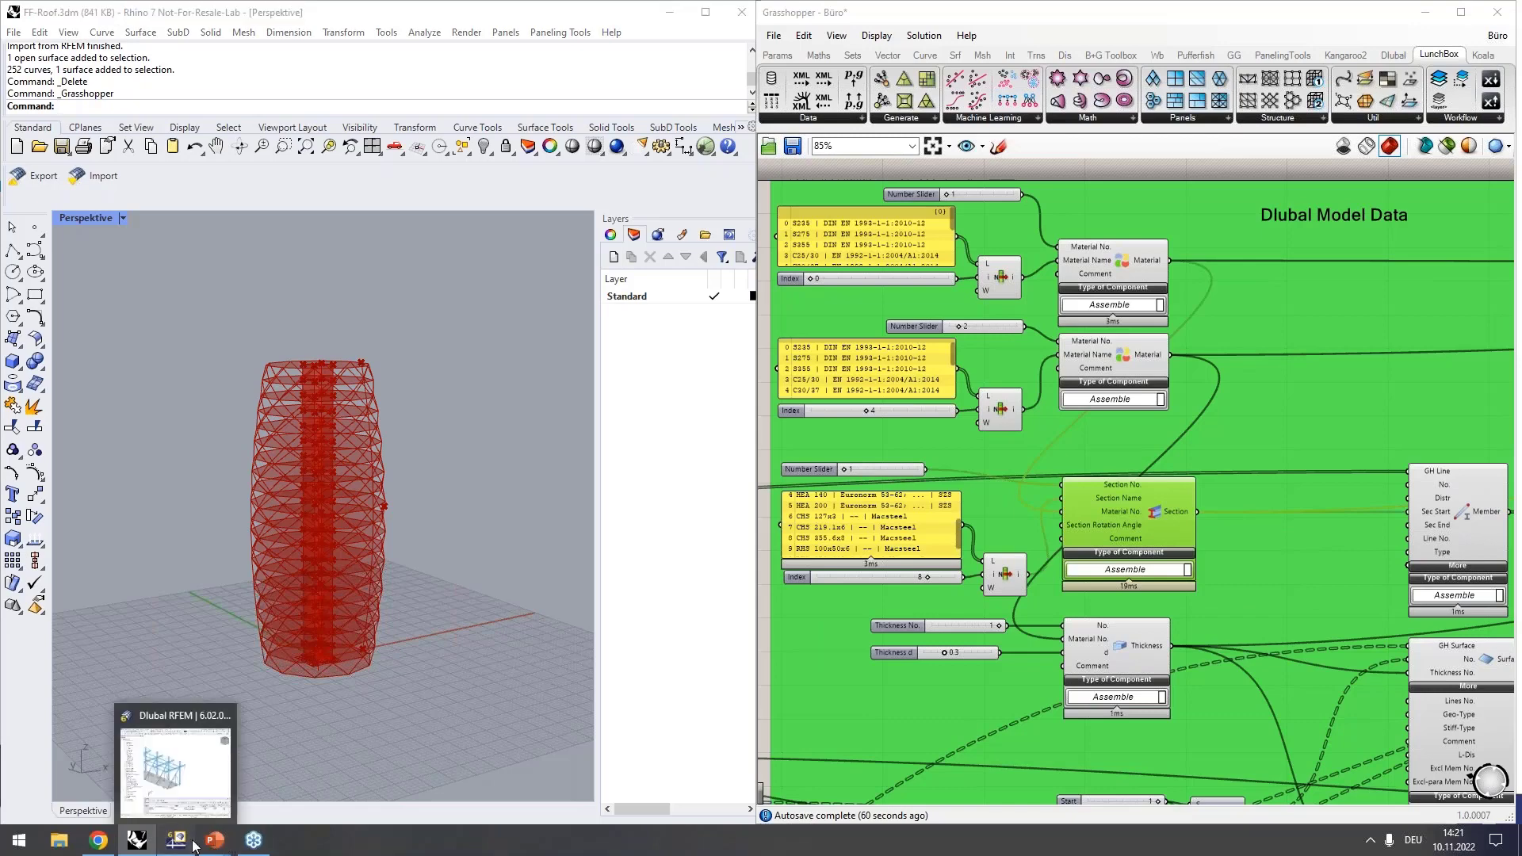
Switch to RFEM and delete the entire structure of the Stadion.rf6 model.
{"action": "left_click", "coordinate": [190, 842]}
{"action": "left_click_drag", "start_coordinate": [1105, 344], "coordinate": [1402, 572]}
{"action": "key", "text": "Delete"}
{"action": "scroll", "coordinate": [1255, 489], "scroll_direction": "up", "scroll_amount": 6}
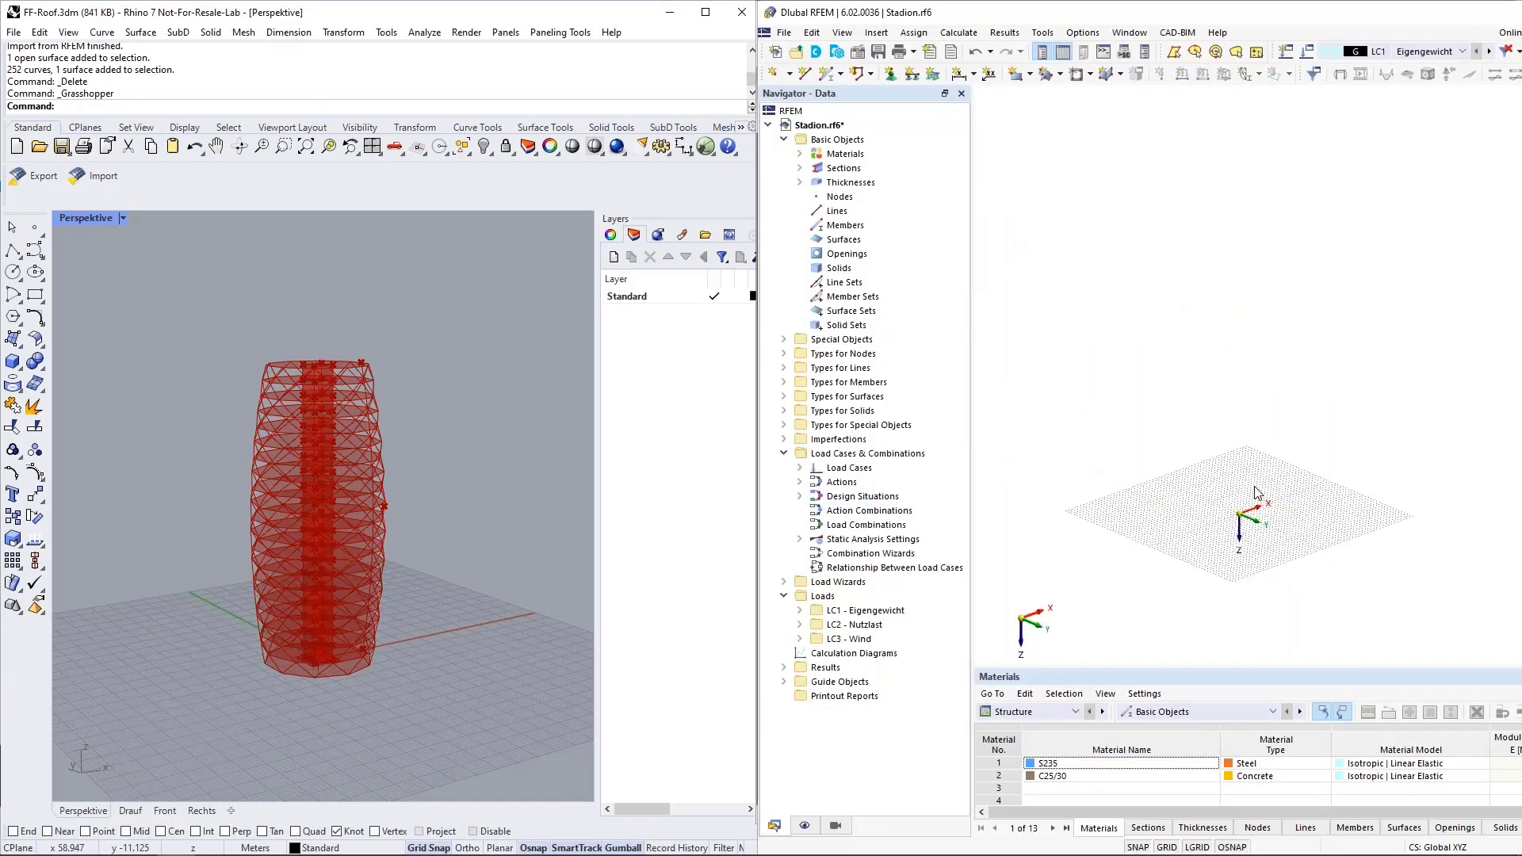
{"action": "scroll", "coordinate": [1270, 561], "scroll_direction": "up", "scroll_amount": 2}
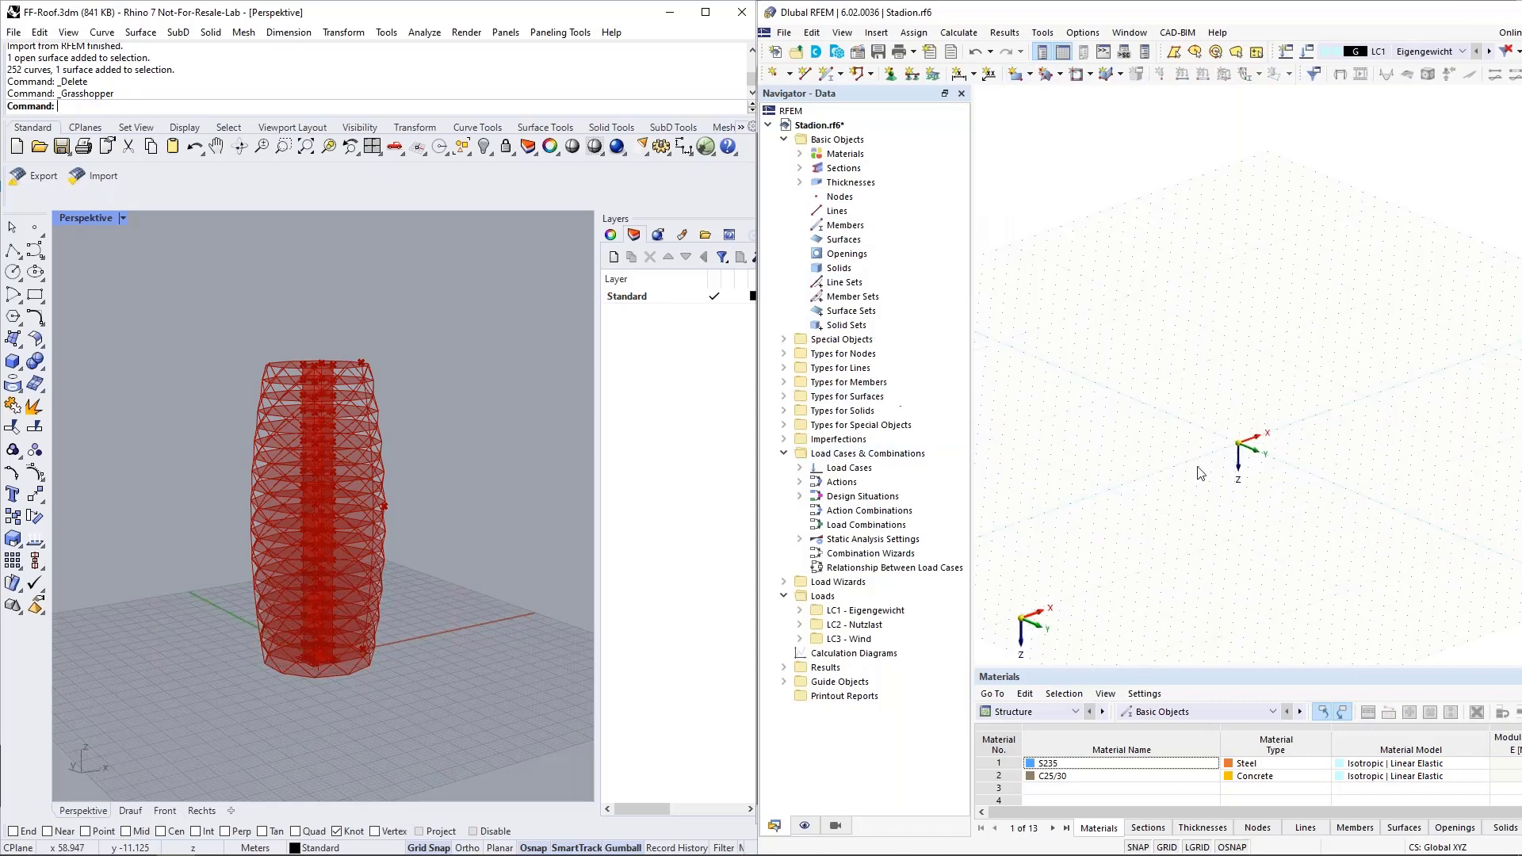
Expand the list of sections already defined in the RFEM model, then return to the Grasshopper definition.
{"action": "left_click", "coordinate": [800, 169]}
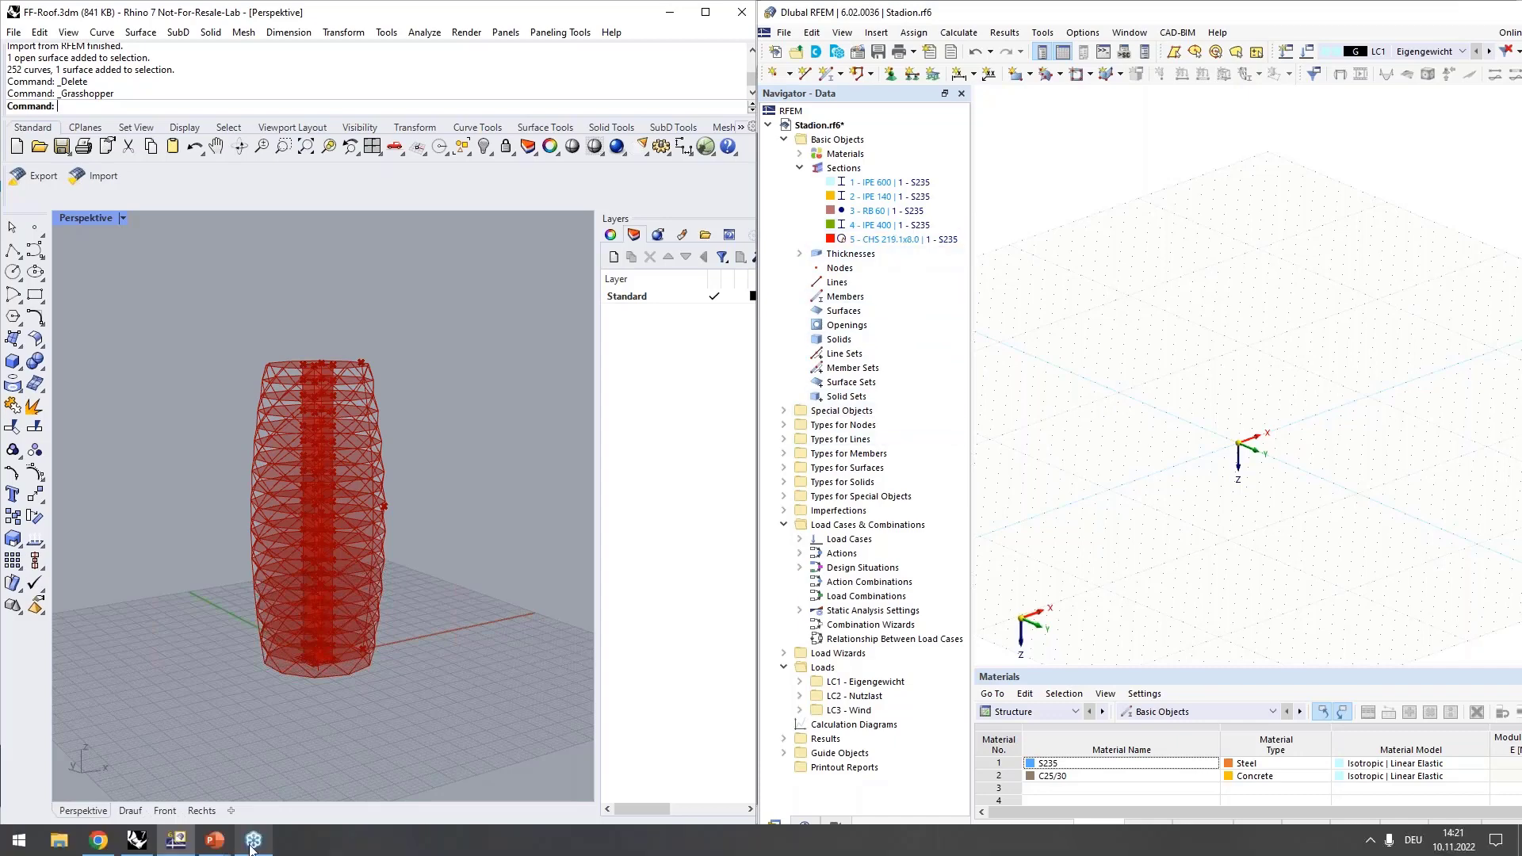
{"action": "mouse_move", "coordinate": [143, 848]}
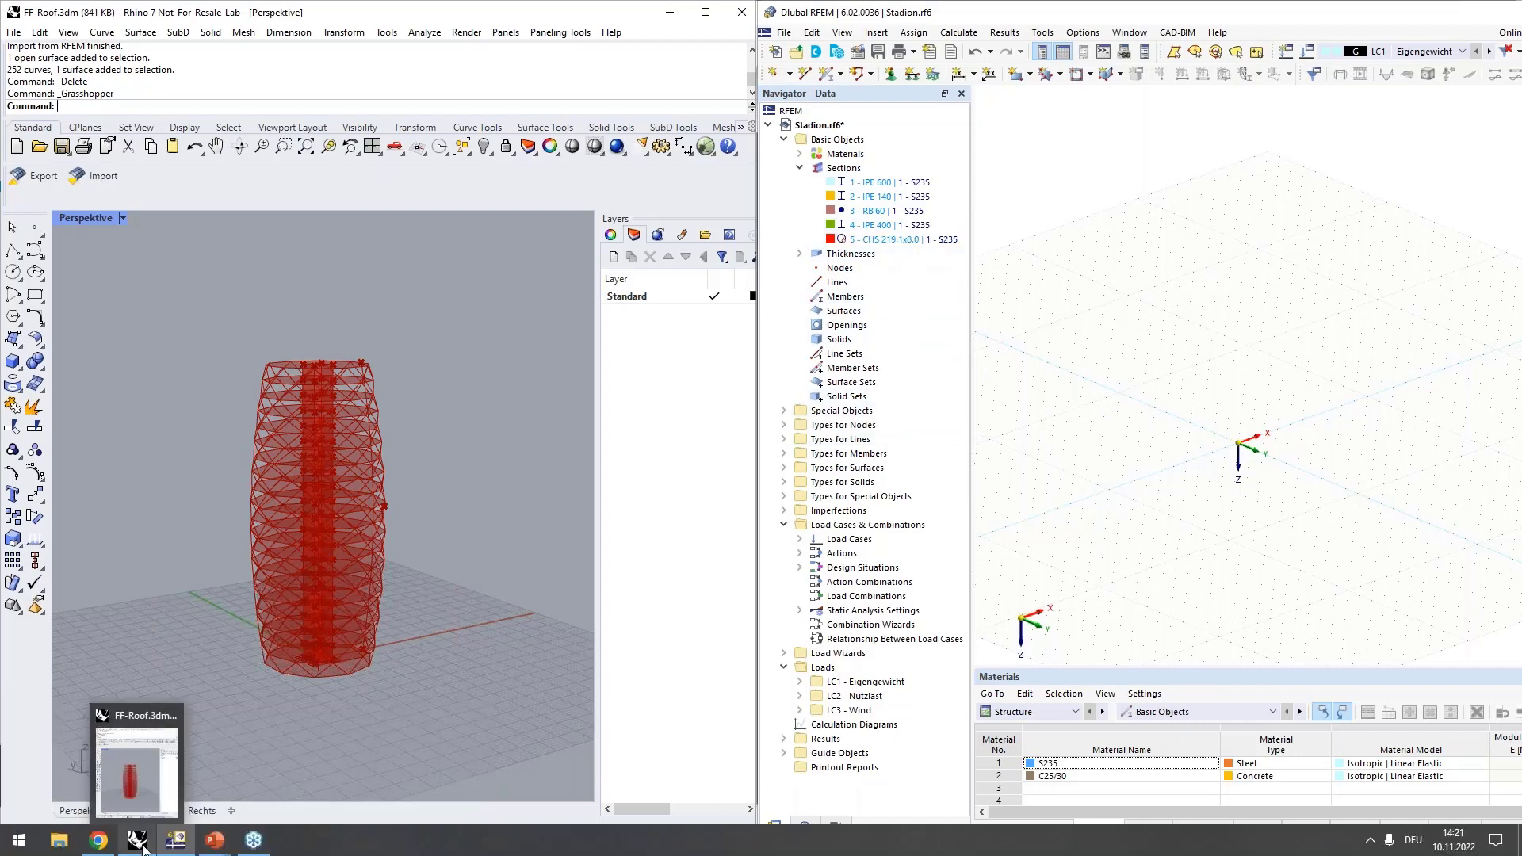
{"action": "left_click", "coordinate": [143, 848]}
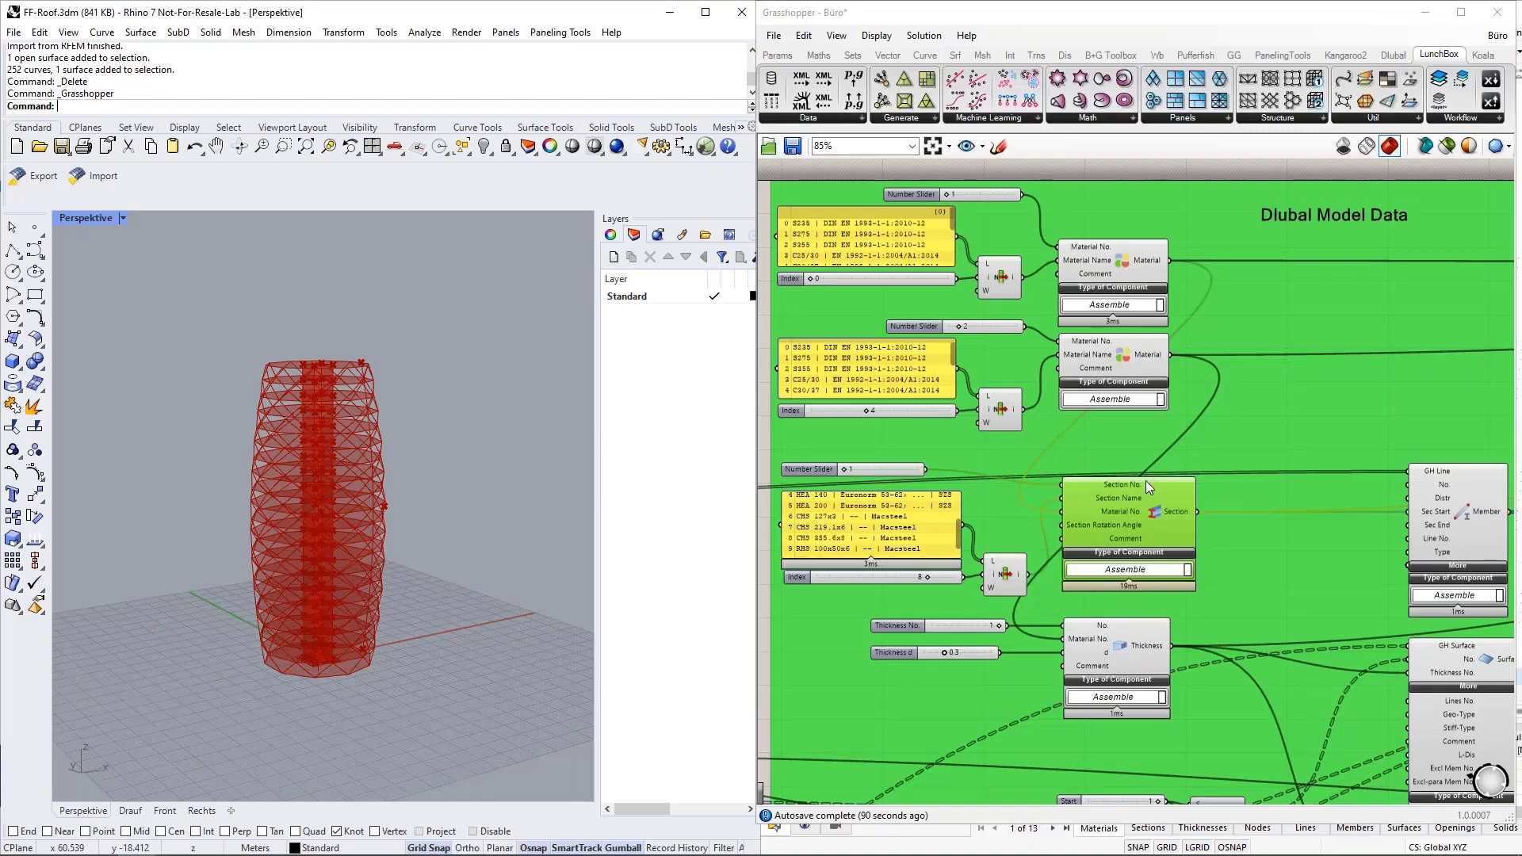
Place a temporary number slider with value 4 near the Member component to illustrate a section number, and delete it.
{"action": "scroll", "coordinate": [1467, 506], "scroll_direction": "up", "scroll_amount": 3}
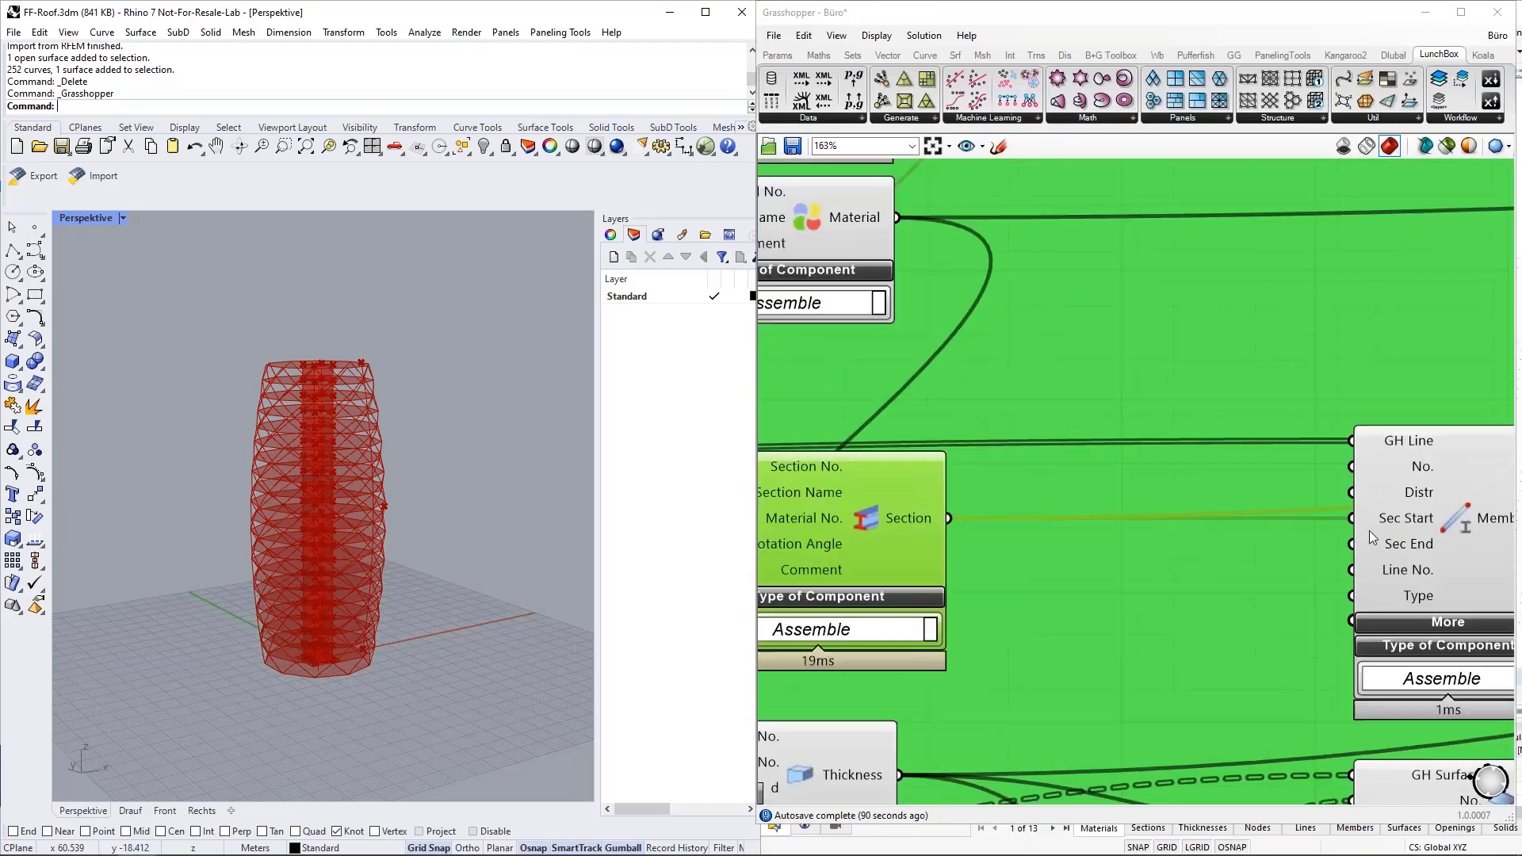
{"action": "double_click", "coordinate": [1144, 386]}
{"action": "type", "text": "4"}
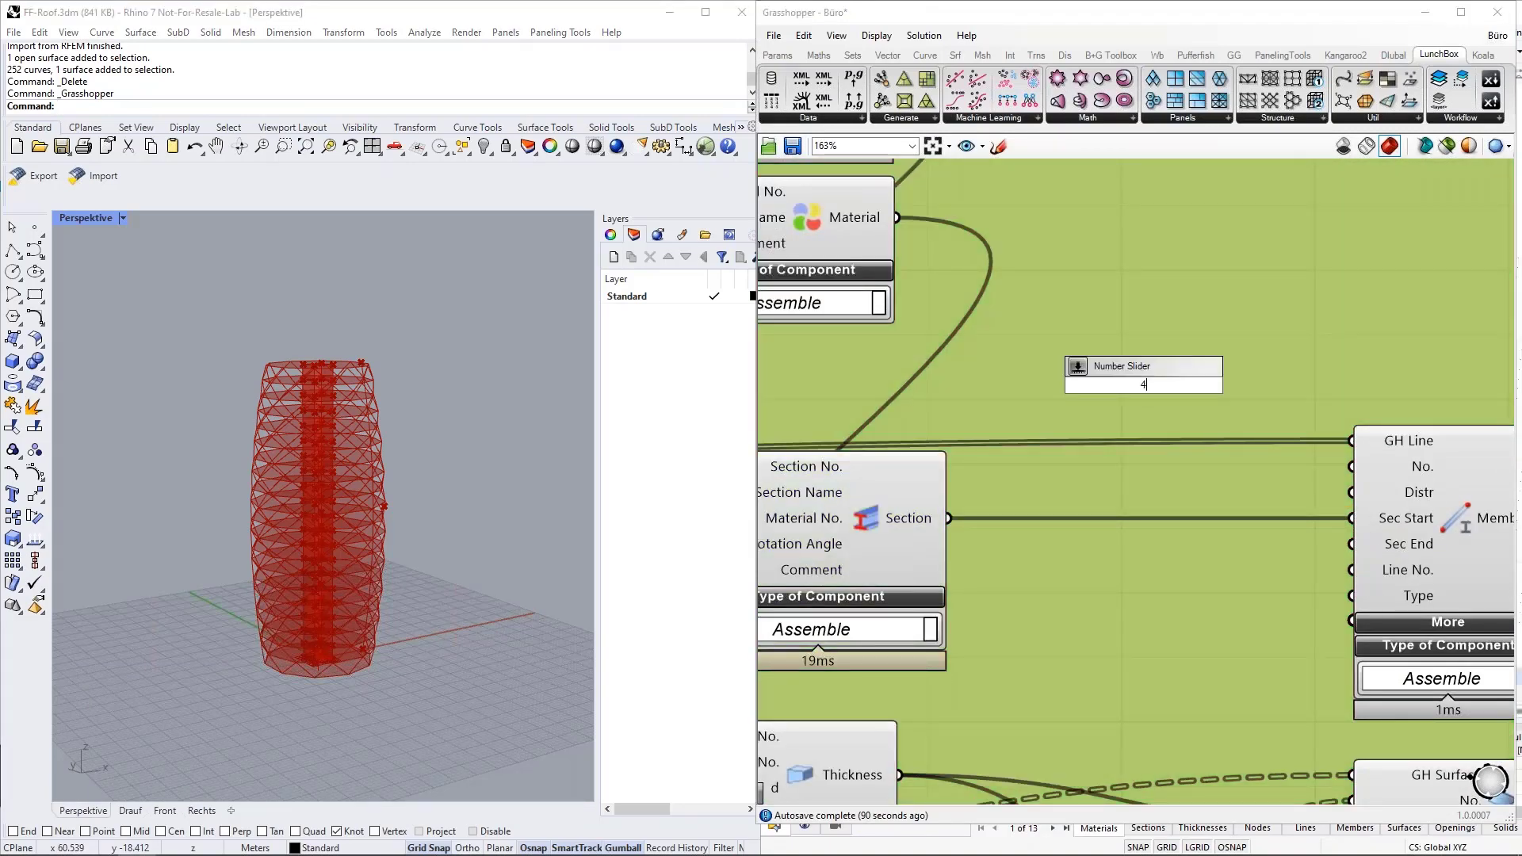
{"action": "key", "text": "Return"}
{"action": "left_click_drag", "start_coordinate": [1276, 448], "coordinate": [1210, 394]}
{"action": "left_click", "coordinate": [1206, 386]}
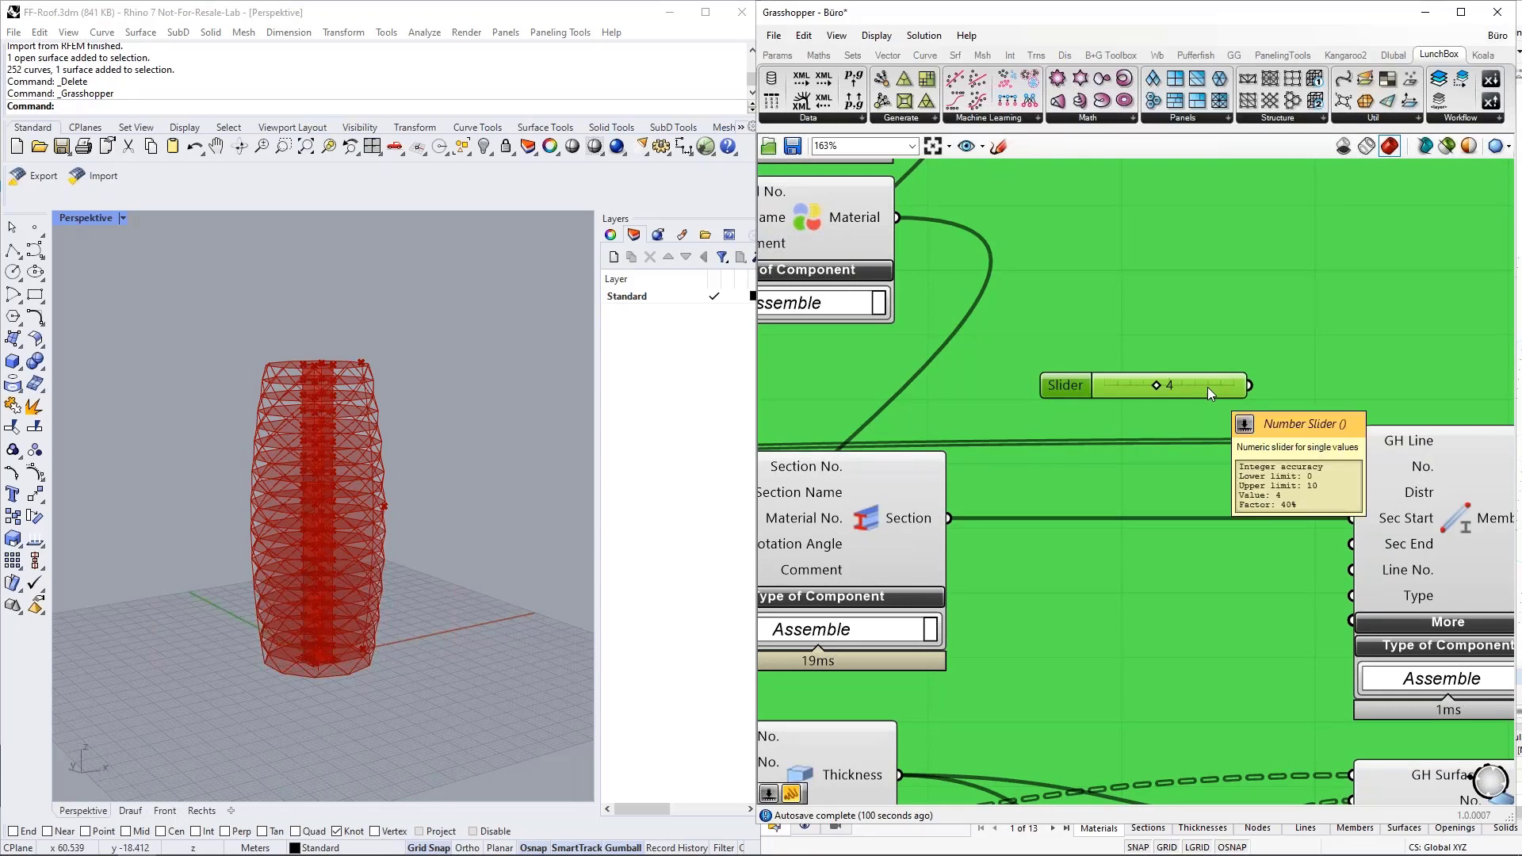
{"action": "key", "text": "Delete"}
Examine the material list panels at the start of the Dlubal Model Data group, scrolling through the first panel's entries.
{"action": "scroll", "coordinate": [1015, 424], "scroll_direction": "down", "scroll_amount": 3}
{"action": "scroll", "coordinate": [1016, 424], "scroll_direction": "down", "scroll_amount": 5}
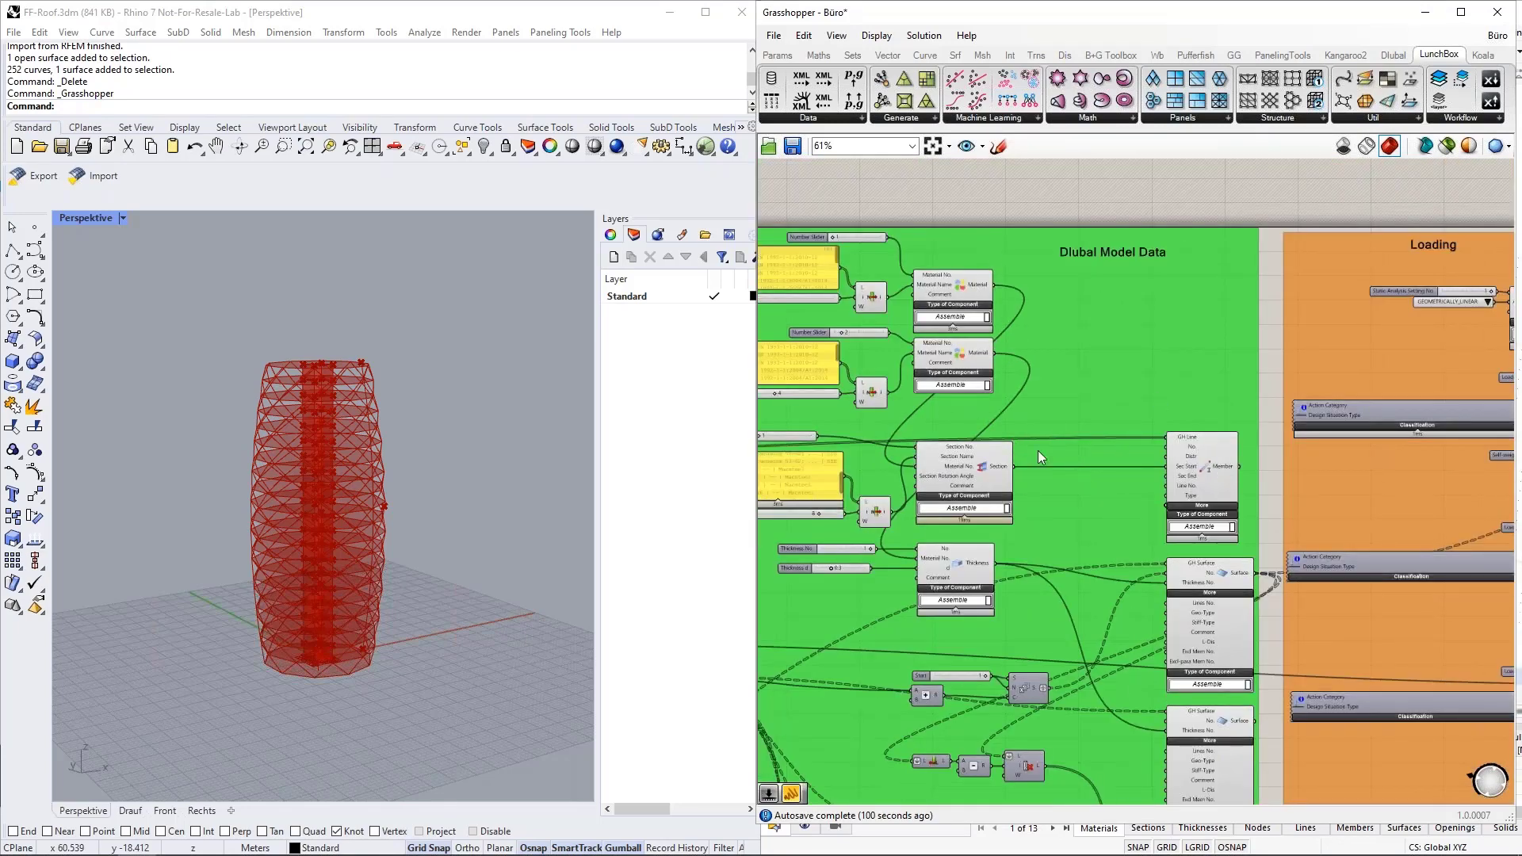
{"action": "scroll", "coordinate": [1239, 471], "scroll_direction": "down", "scroll_amount": 1}
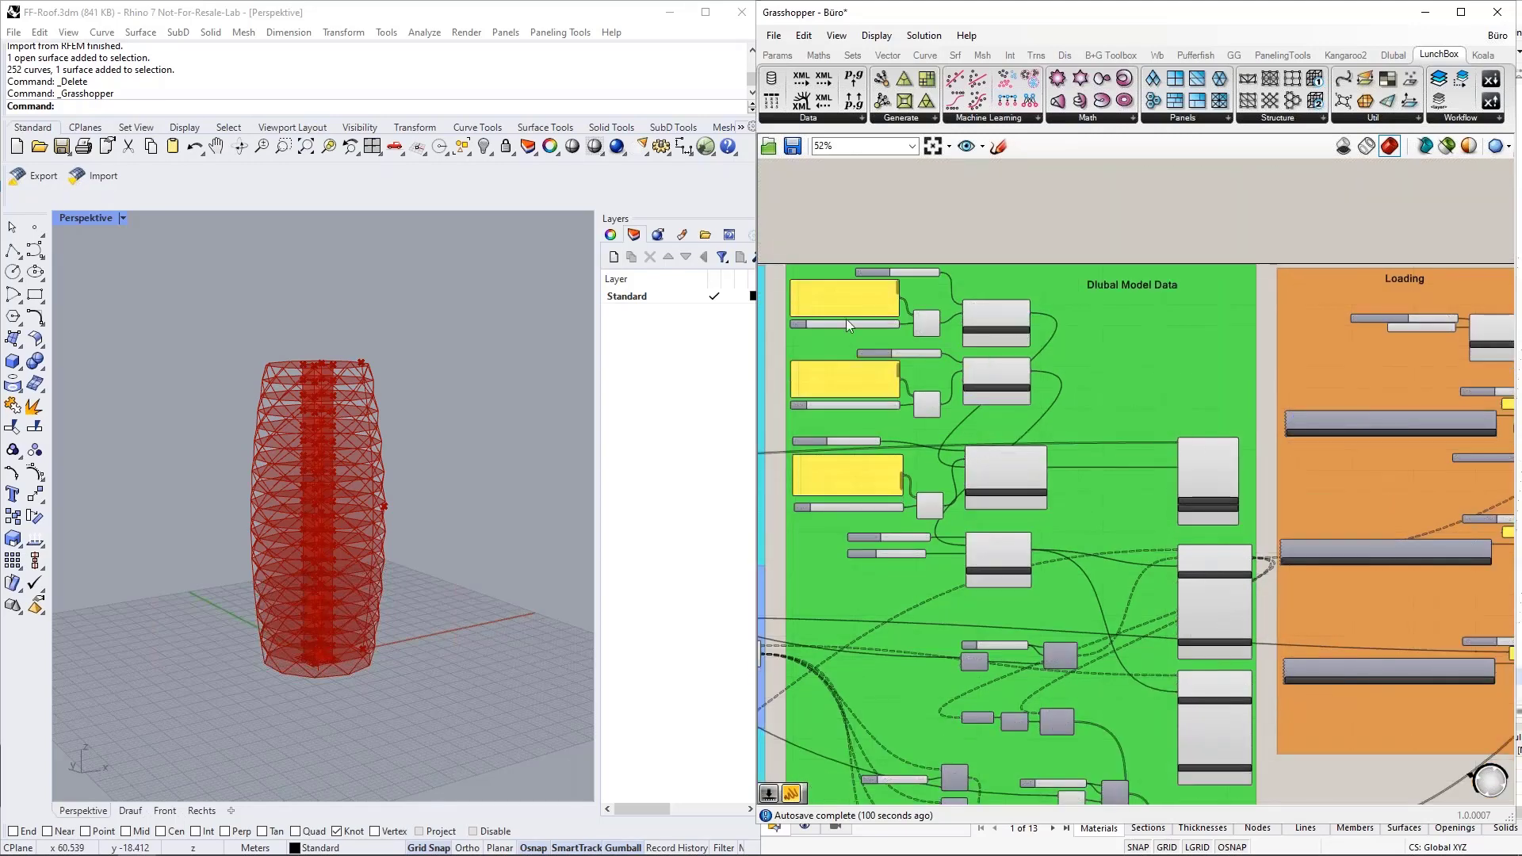
{"action": "scroll", "coordinate": [834, 327], "scroll_direction": "up", "scroll_amount": 2}
{"action": "scroll", "coordinate": [914, 292], "scroll_direction": "up", "scroll_amount": 4}
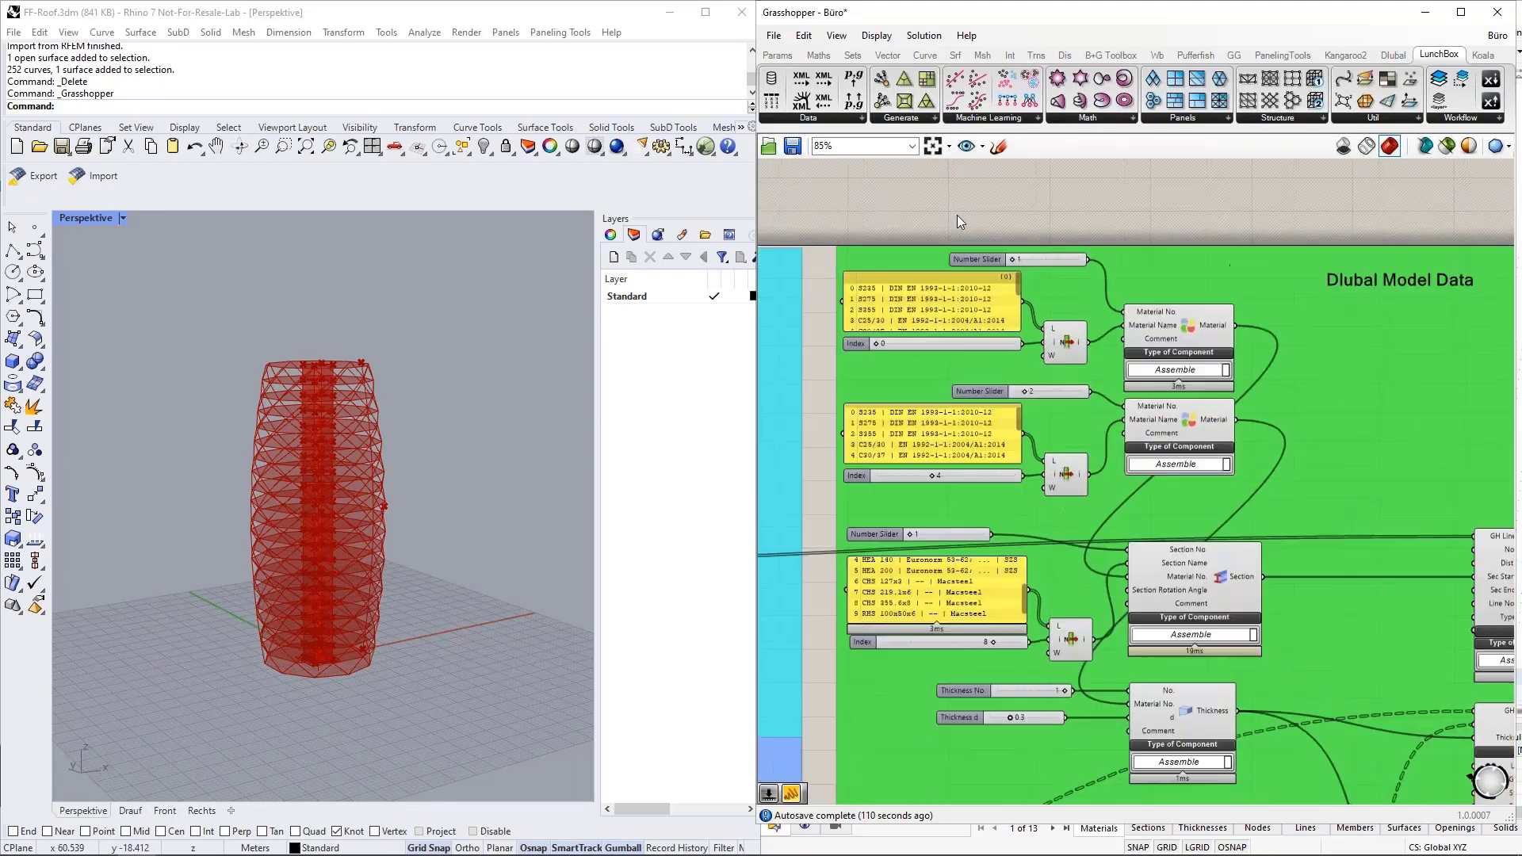
{"action": "scroll", "coordinate": [1332, 363], "scroll_direction": "down", "scroll_amount": 1}
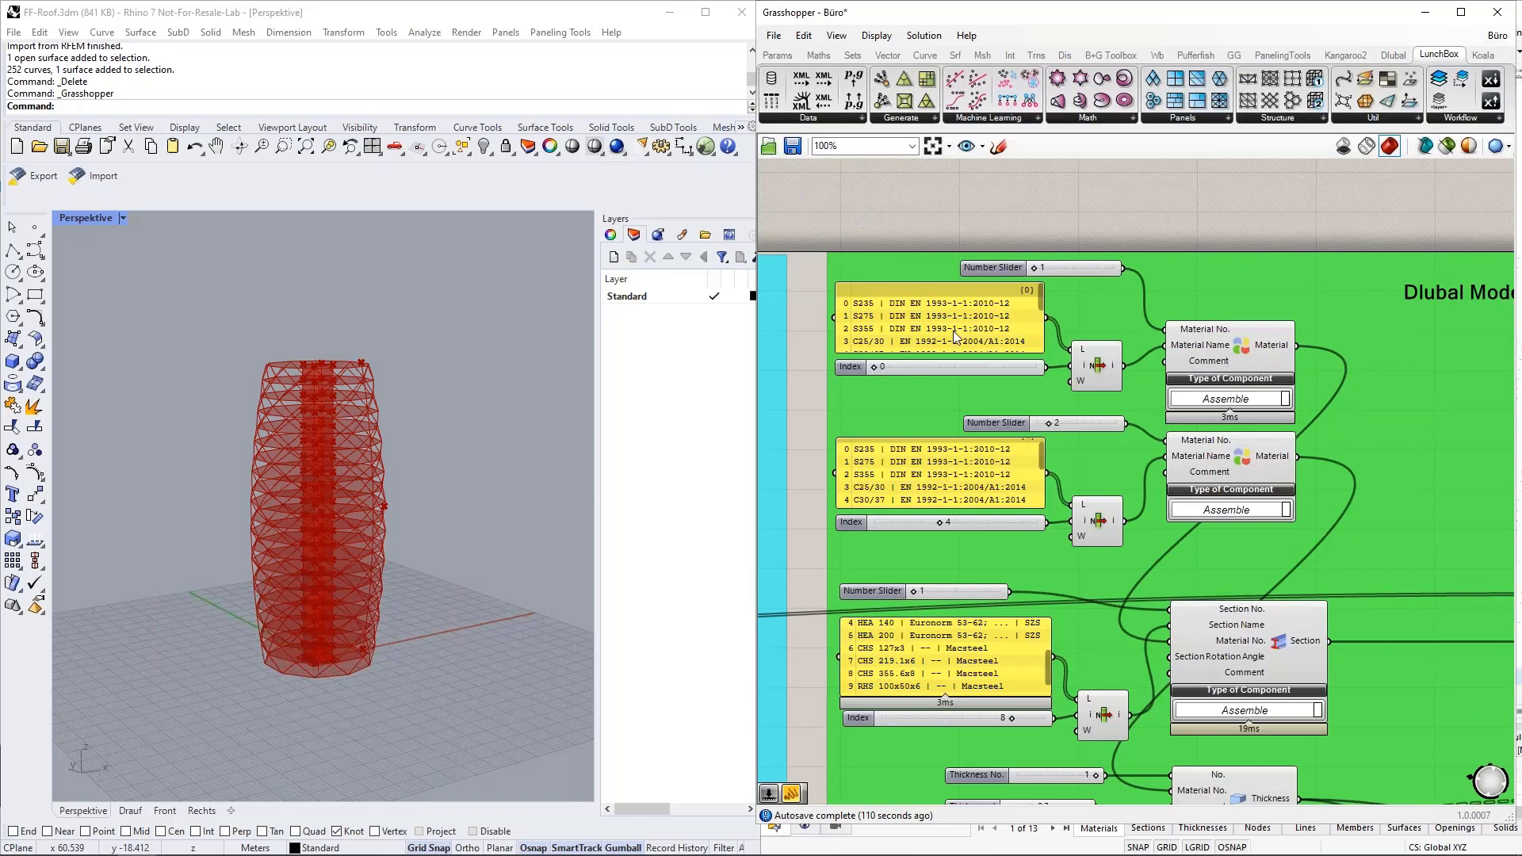
{"action": "scroll", "coordinate": [838, 300], "scroll_direction": "up", "scroll_amount": 1}
{"action": "scroll", "coordinate": [838, 300], "scroll_direction": "up", "scroll_amount": 1}
{"action": "scroll", "coordinate": [1118, 309], "scroll_direction": "down", "scroll_amount": 2}
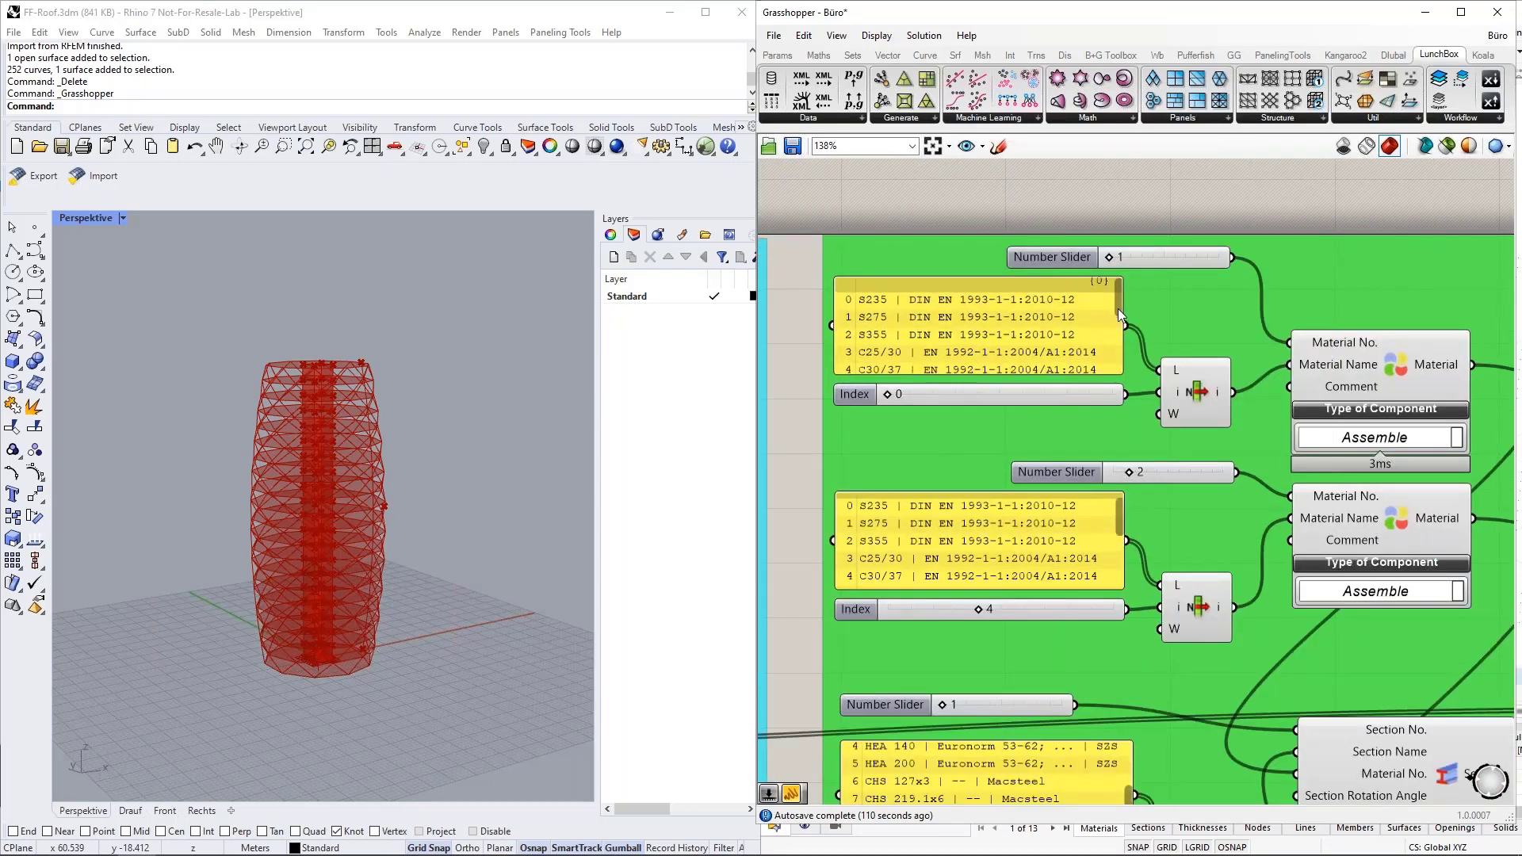
{"action": "mouse_move", "coordinate": [1118, 325]}
{"action": "left_mouse_down"}
{"action": "mouse_move", "coordinate": [1116, 368]}
{"action": "mouse_move", "coordinate": [1124, 309]}
{"action": "left_mouse_up"}
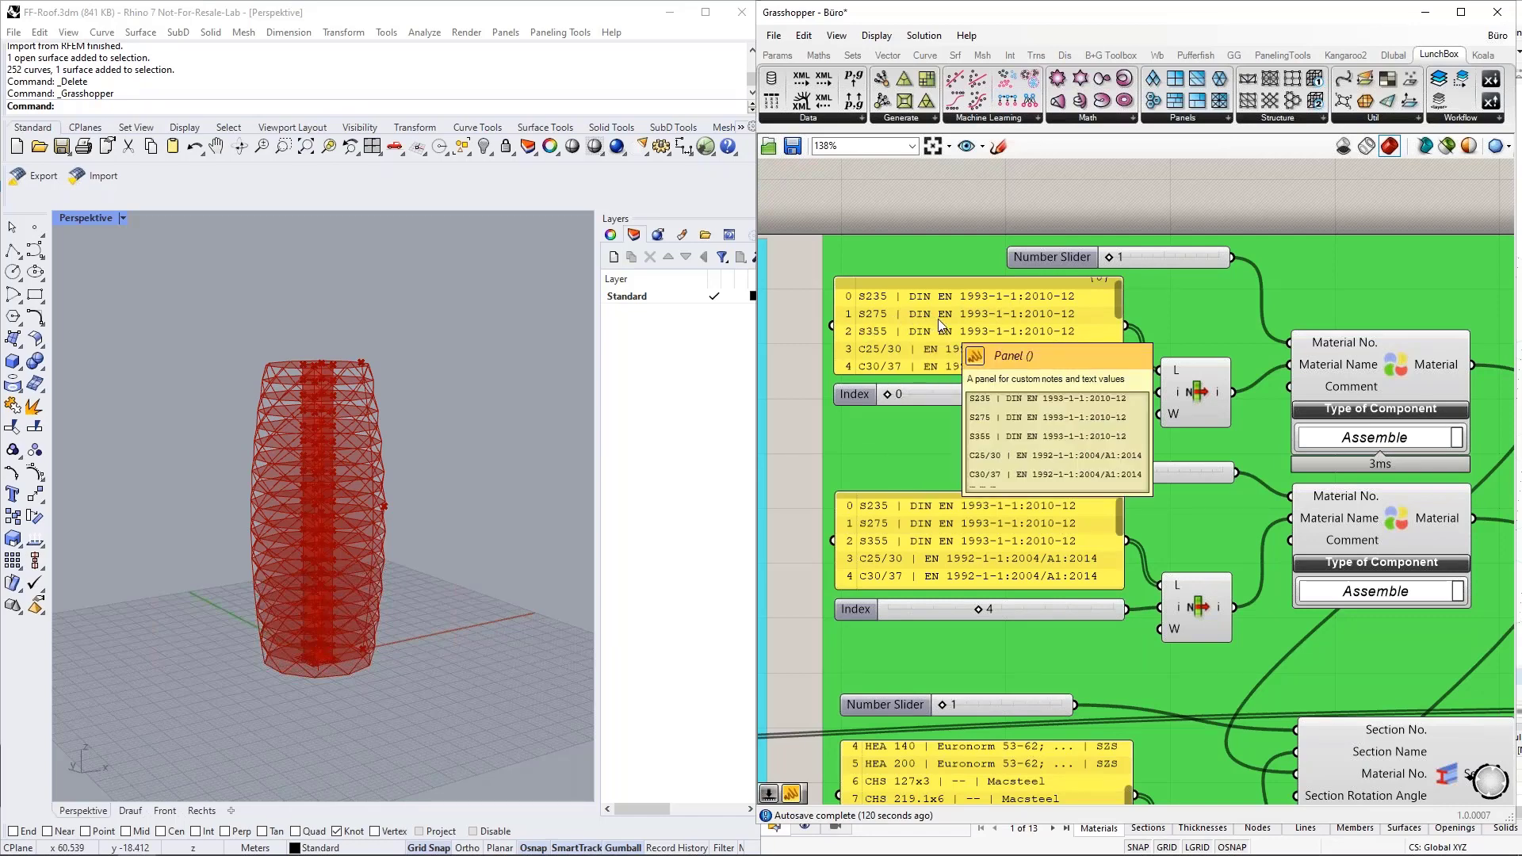
Highlight the first material's List Item component, its Index slider and the Material component receiving the chosen name.
{"action": "left_click", "coordinate": [1192, 389]}
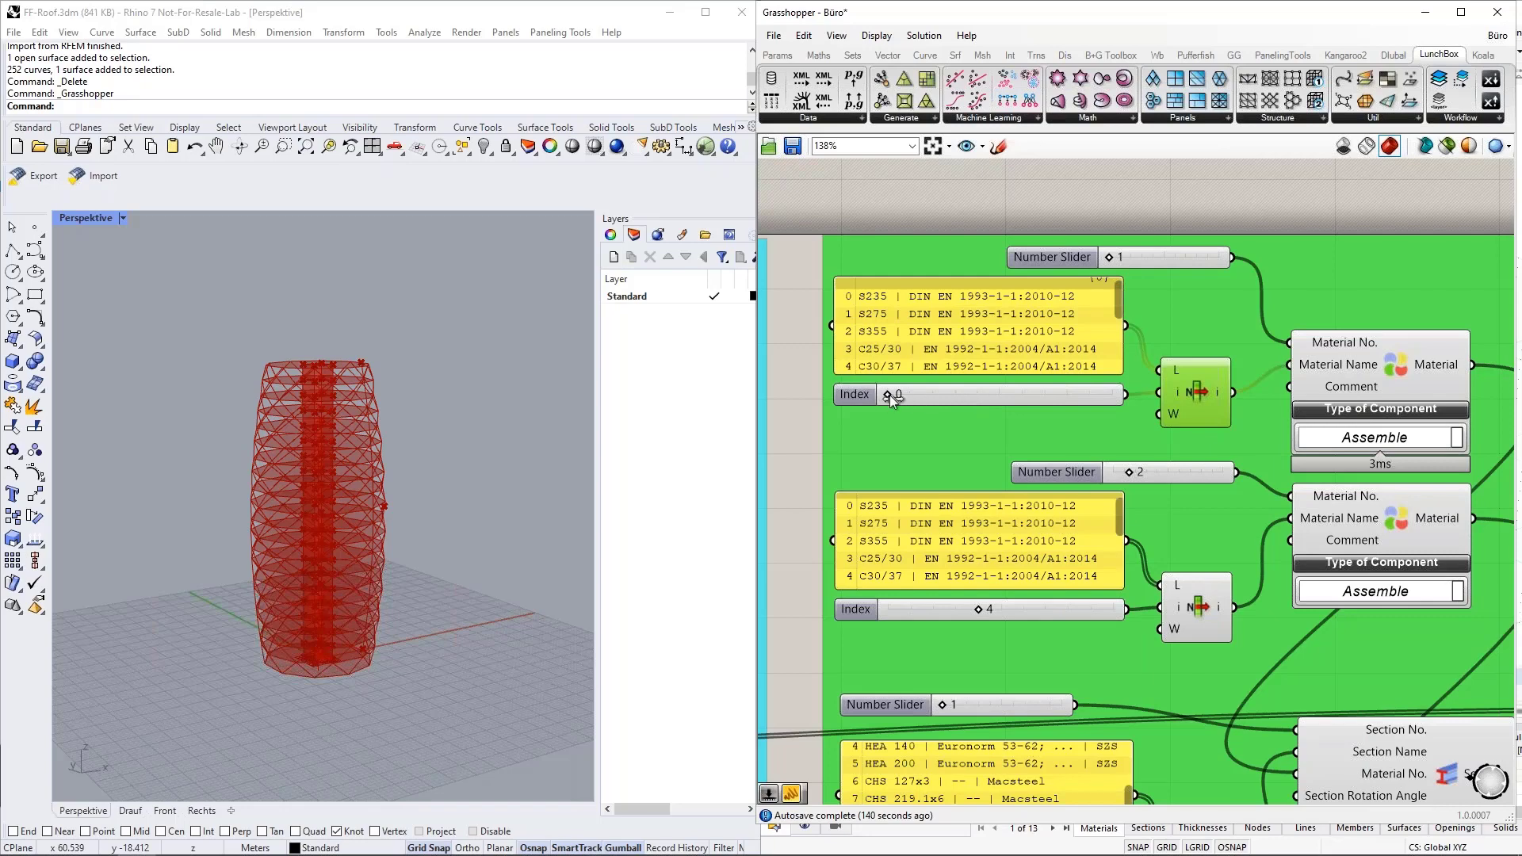
{"action": "left_click", "coordinate": [968, 396]}
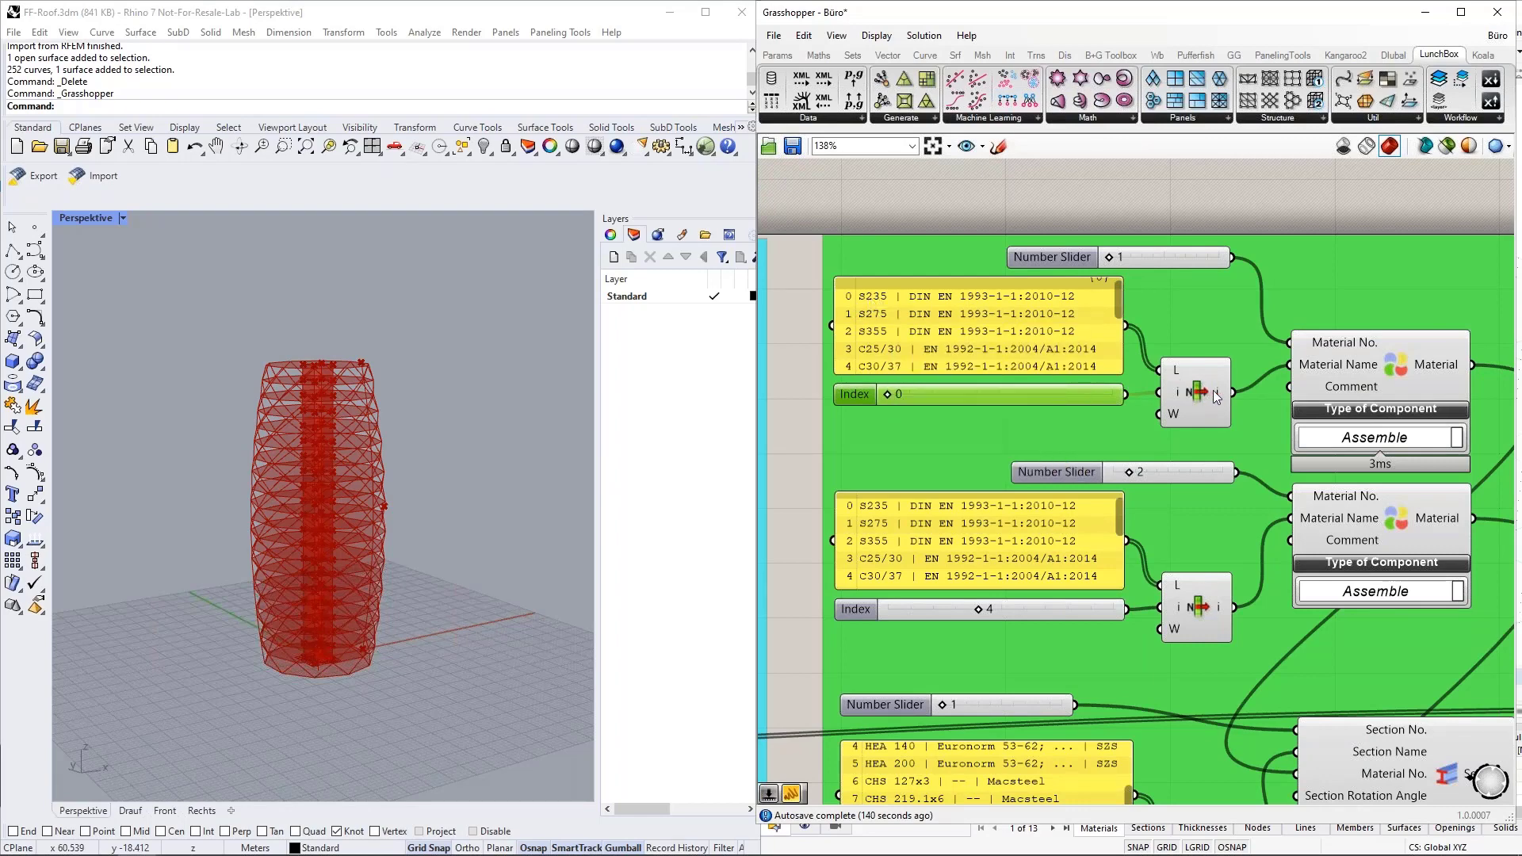
{"action": "left_click", "coordinate": [1368, 347]}
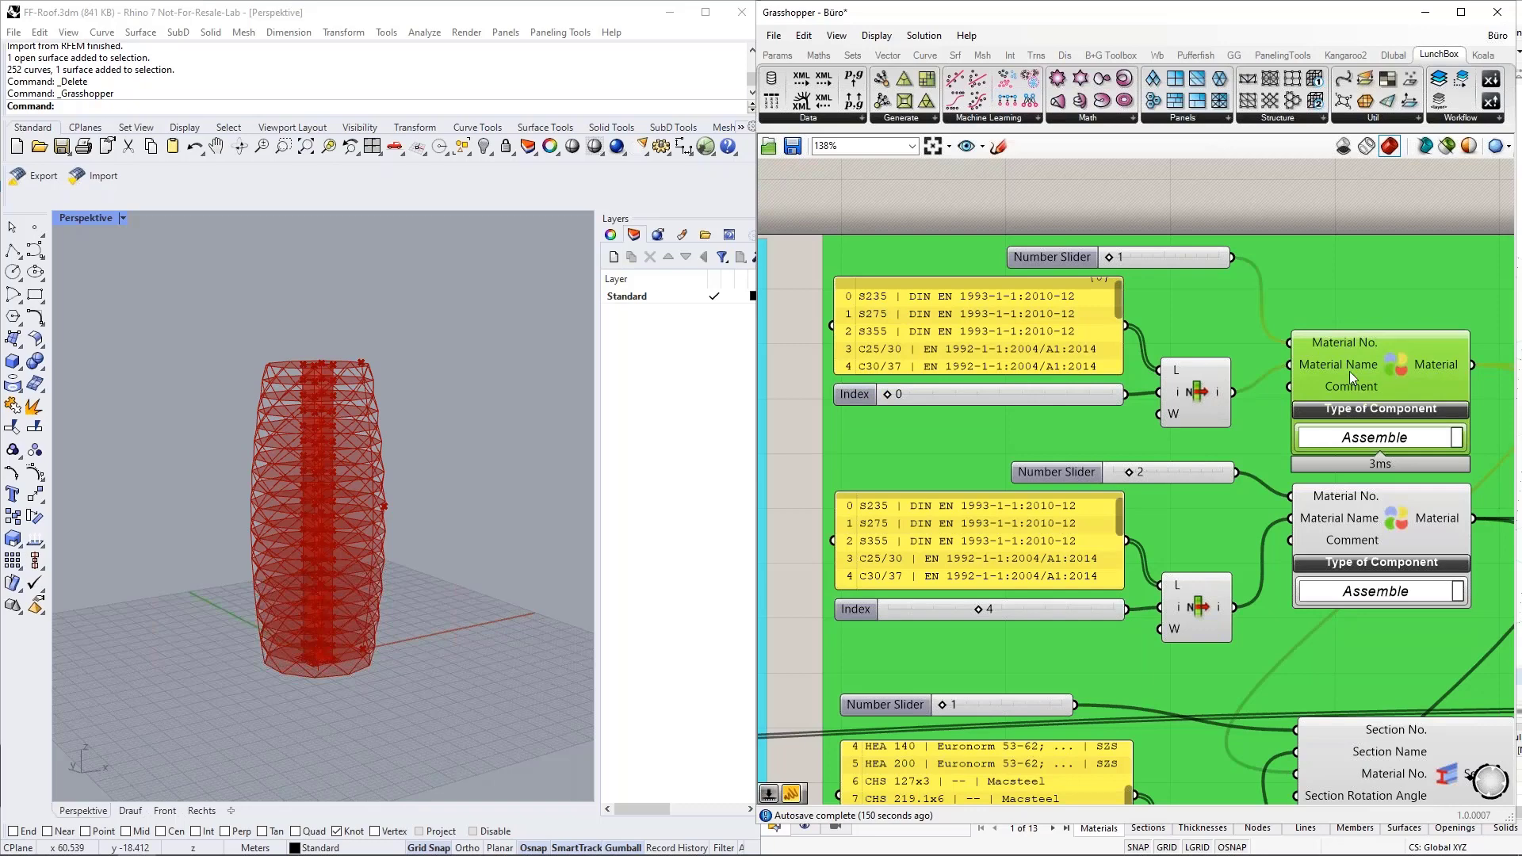
{"action": "scroll", "coordinate": [1106, 254], "scroll_direction": "down", "scroll_amount": 3}
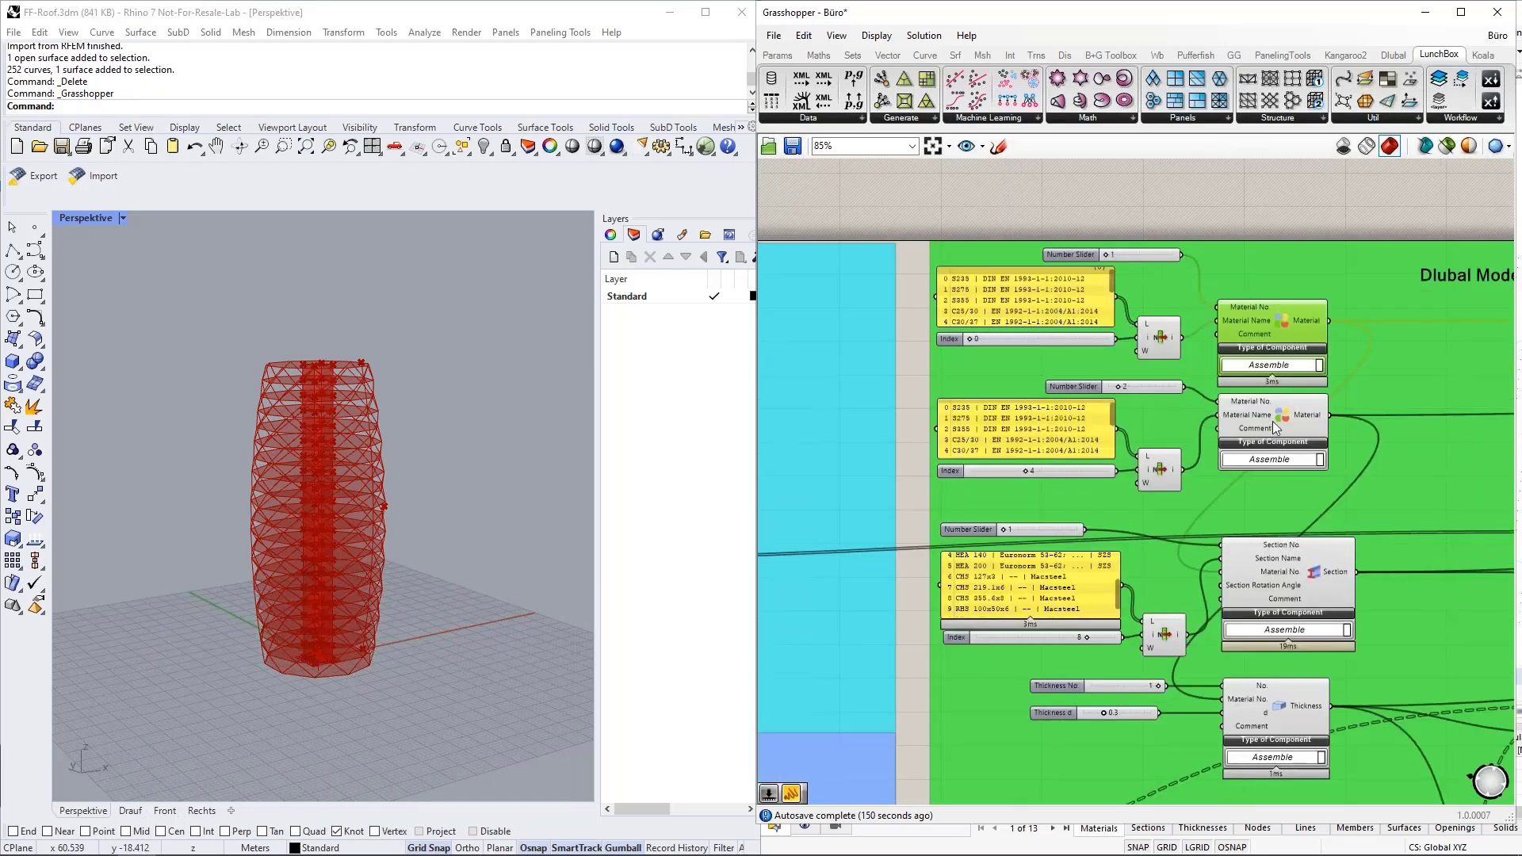
Highlight the second material's Material component and examine the List Item and sliders feeding it.
{"action": "left_click", "coordinate": [1273, 421]}
{"action": "scroll", "coordinate": [1279, 490], "scroll_direction": "up", "scroll_amount": 1}
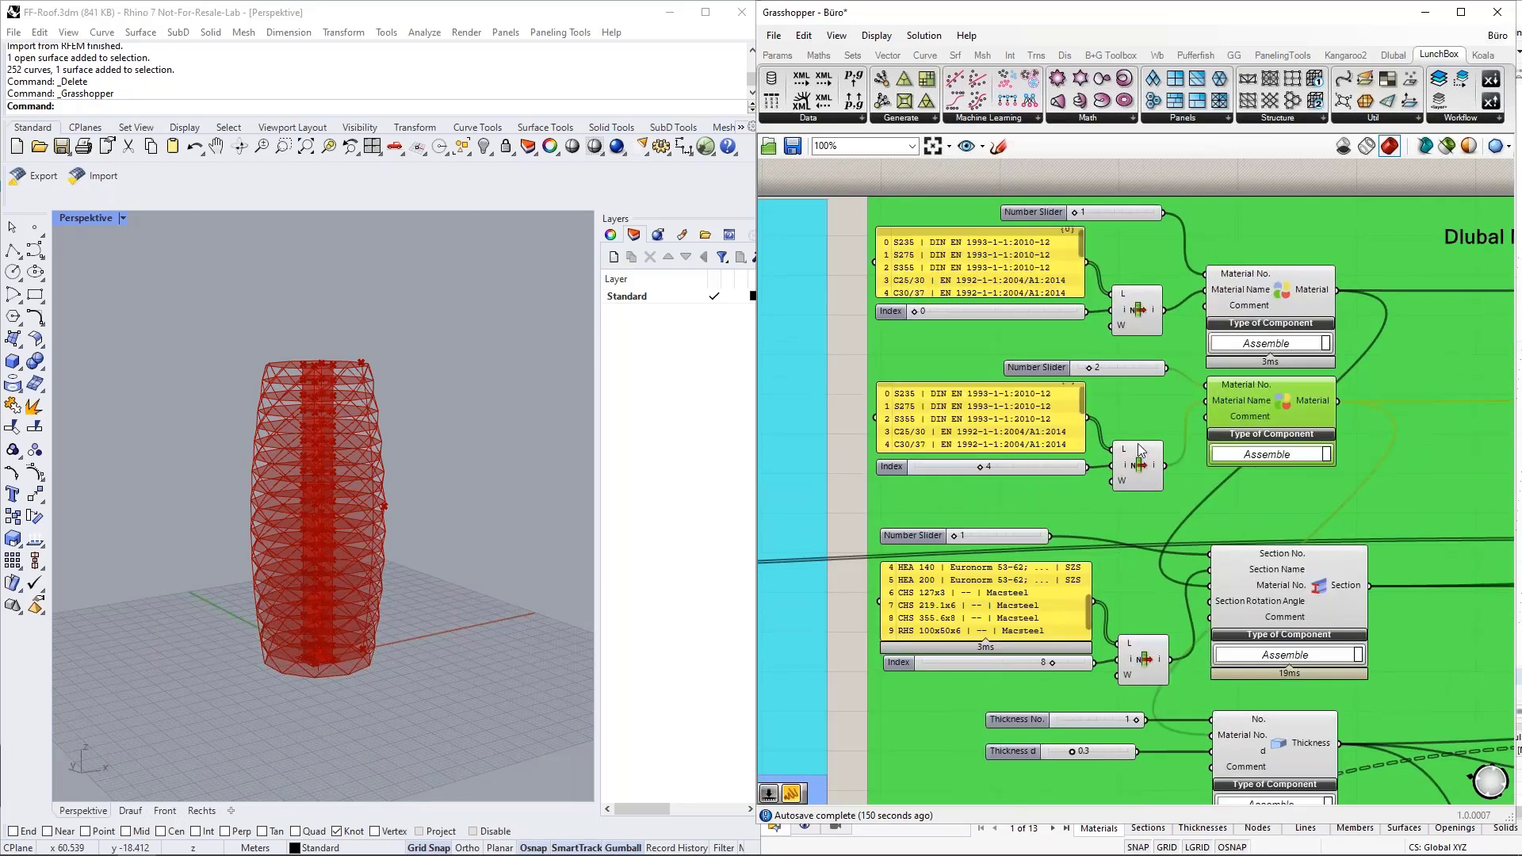
{"action": "scroll", "coordinate": [1091, 321], "scroll_direction": "down", "scroll_amount": 2}
{"action": "scroll", "coordinate": [1154, 535], "scroll_direction": "up", "scroll_amount": 3}
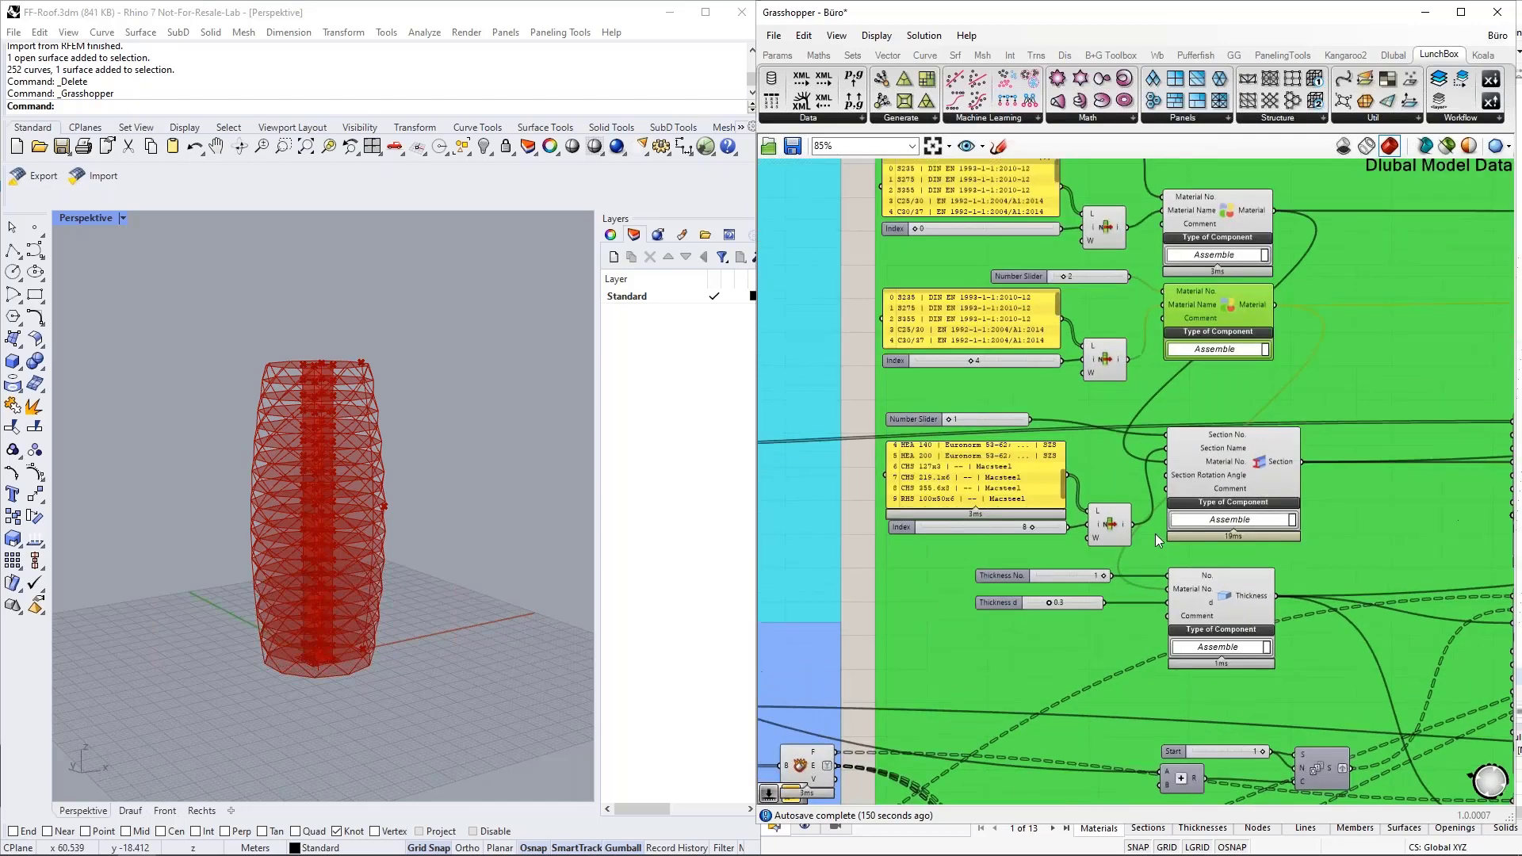
Highlight the Section component and the List Item supplying its name, checking the value received by the Section Name input.
{"action": "left_click", "coordinate": [1296, 440]}
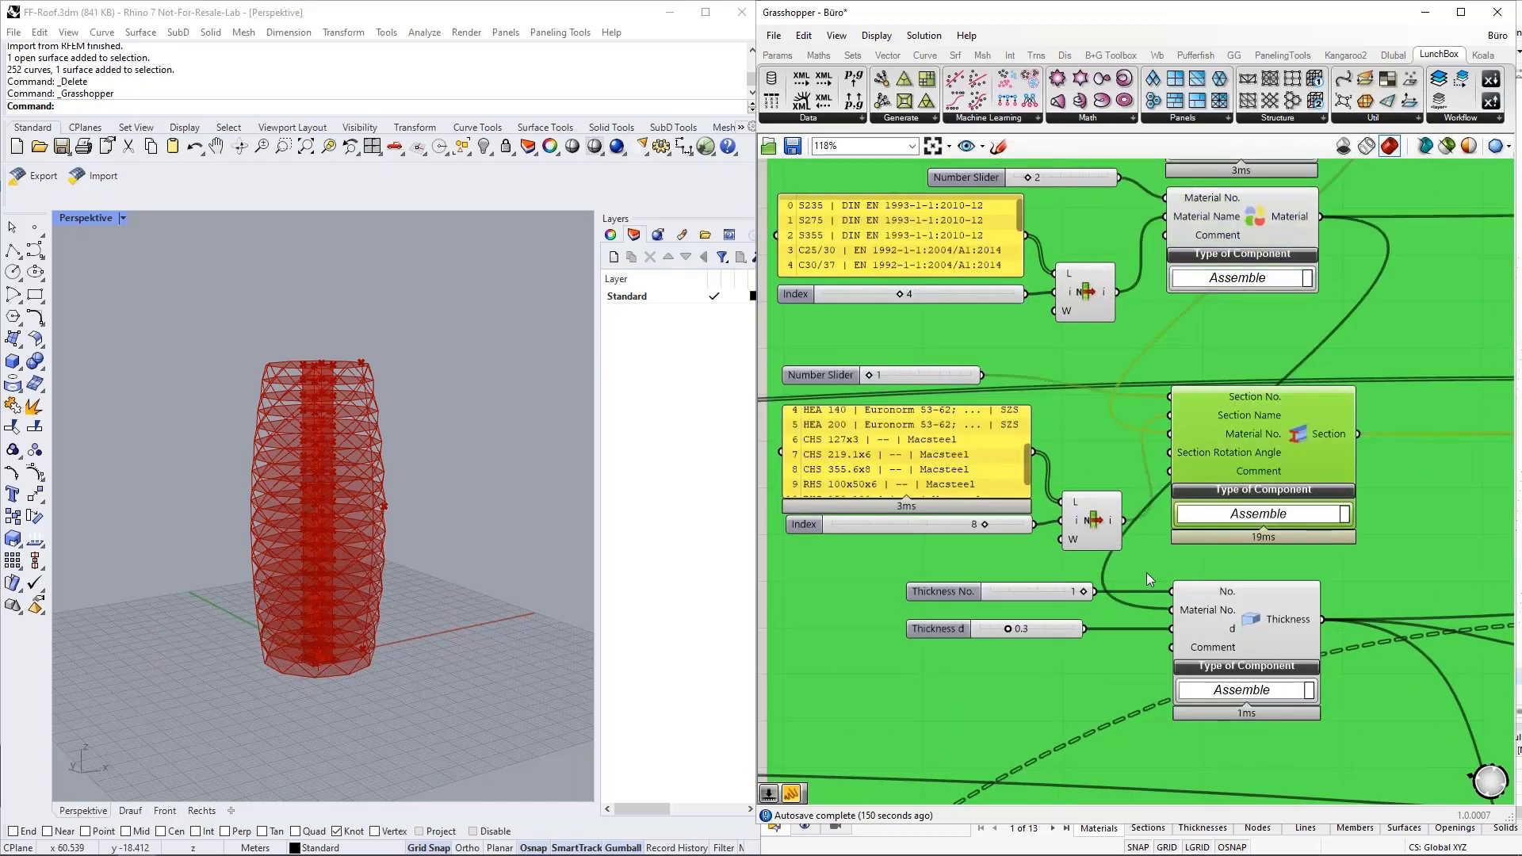
{"action": "scroll", "coordinate": [1181, 483], "scroll_direction": "down", "scroll_amount": 1}
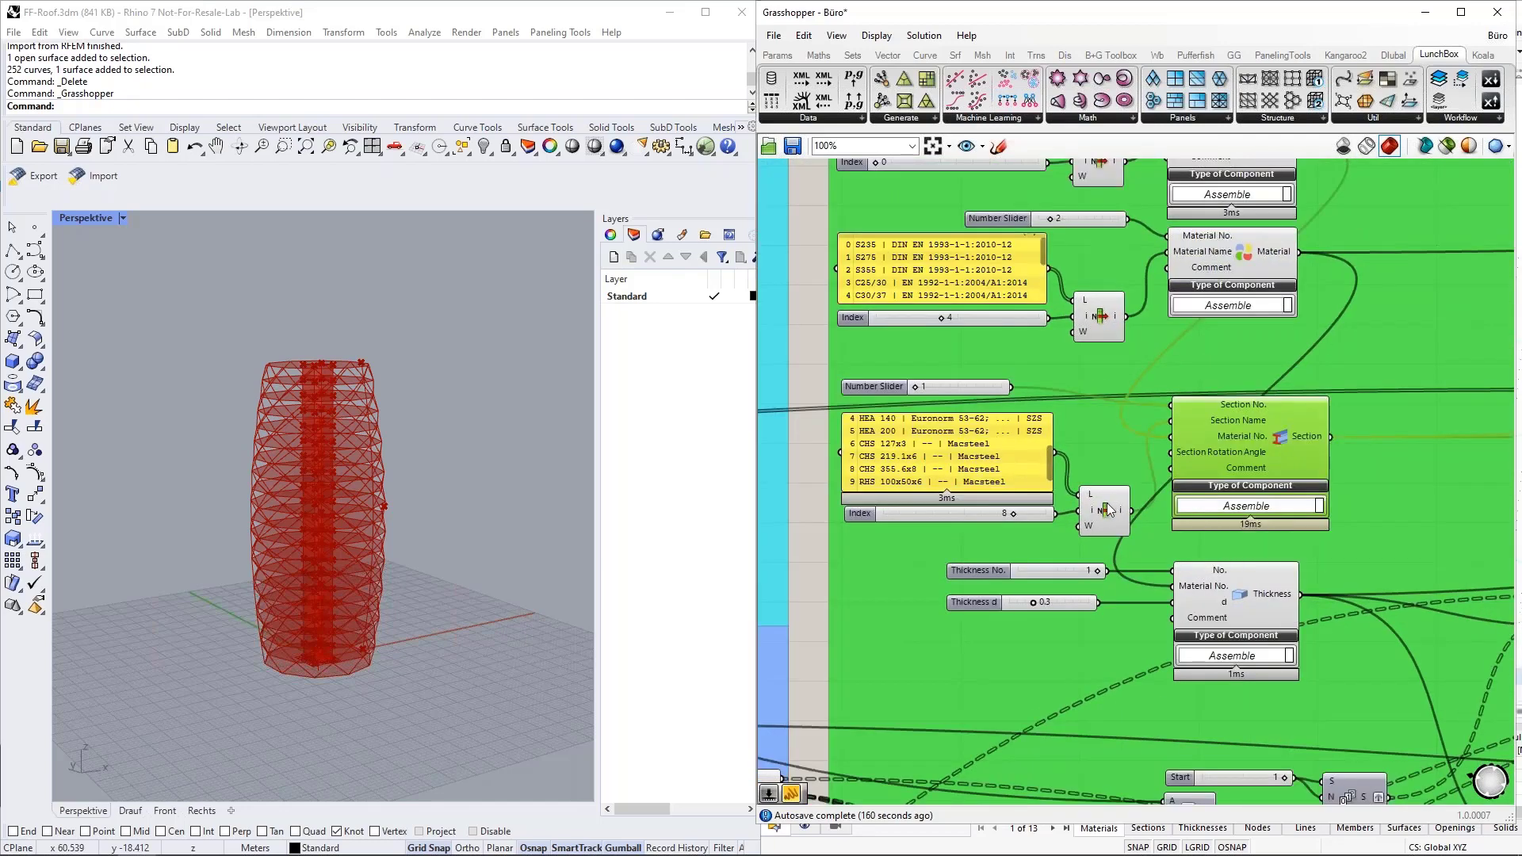
{"action": "left_click_drag", "start_coordinate": [1110, 510], "coordinate": [1112, 469]}
{"action": "scroll", "coordinate": [1238, 422], "scroll_direction": "up", "scroll_amount": 2}
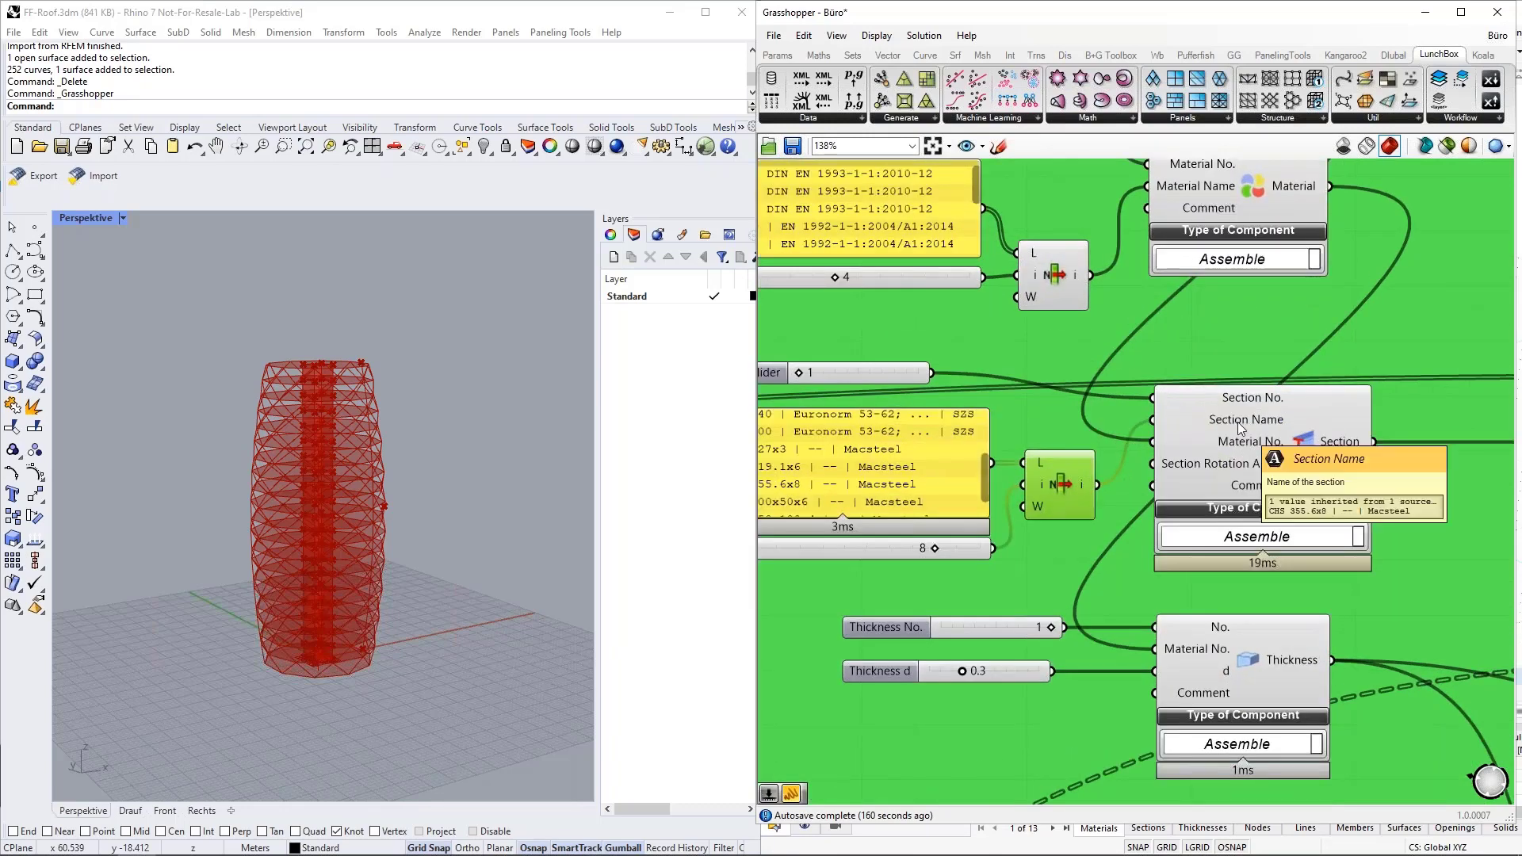
{"action": "scroll", "coordinate": [1238, 422], "scroll_direction": "down", "scroll_amount": 1}
{"action": "scroll", "coordinate": [859, 457], "scroll_direction": "up", "scroll_amount": 1}
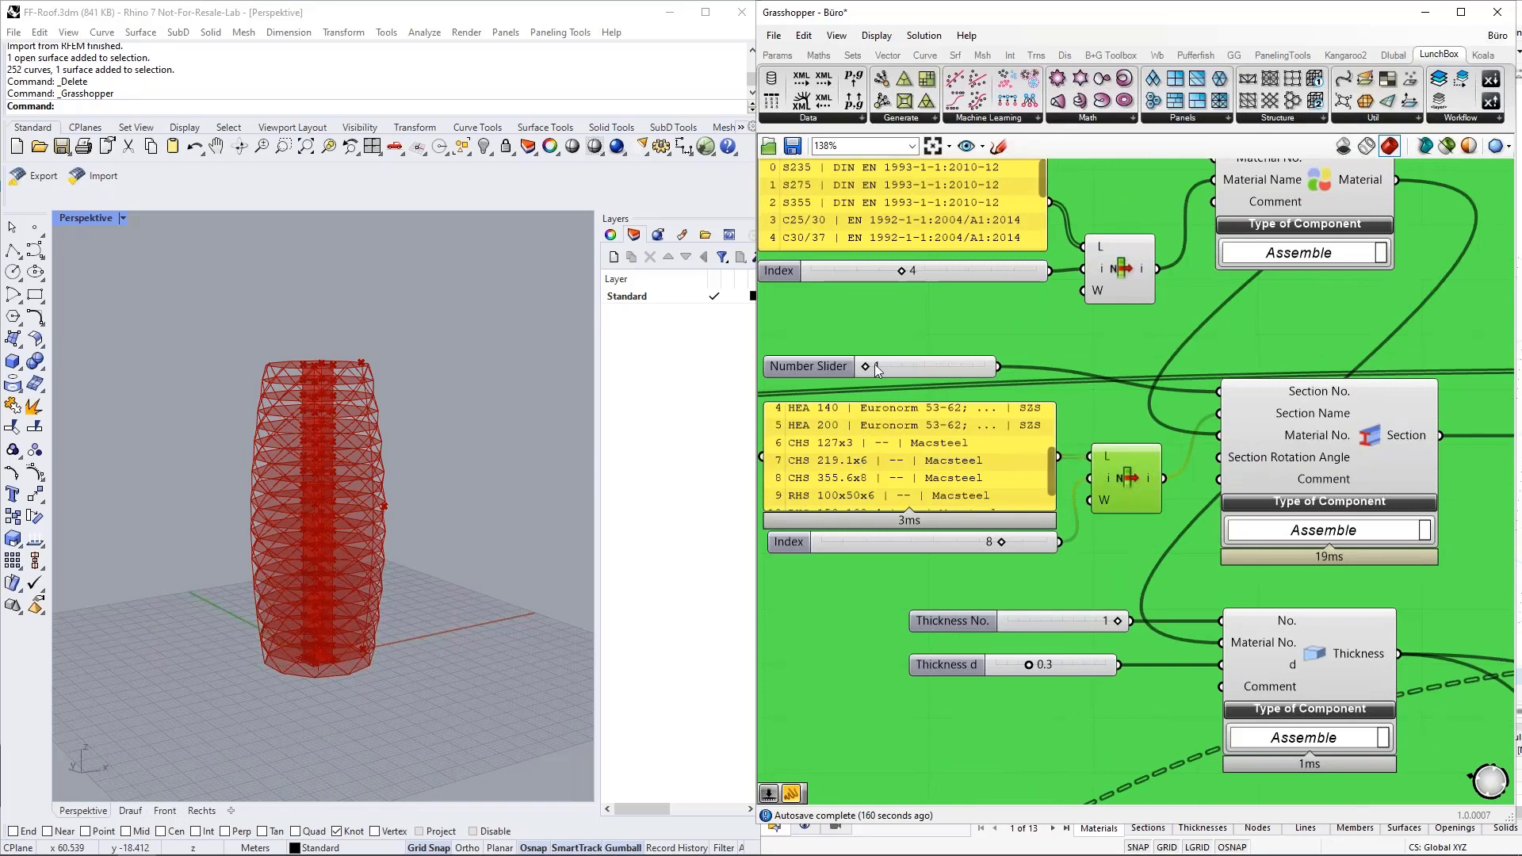
Scroll through the section list panel to examine the HEA and CHS entries available for selection.
{"action": "right_click_drag", "start_coordinate": [866, 318], "coordinate": [910, 316]}
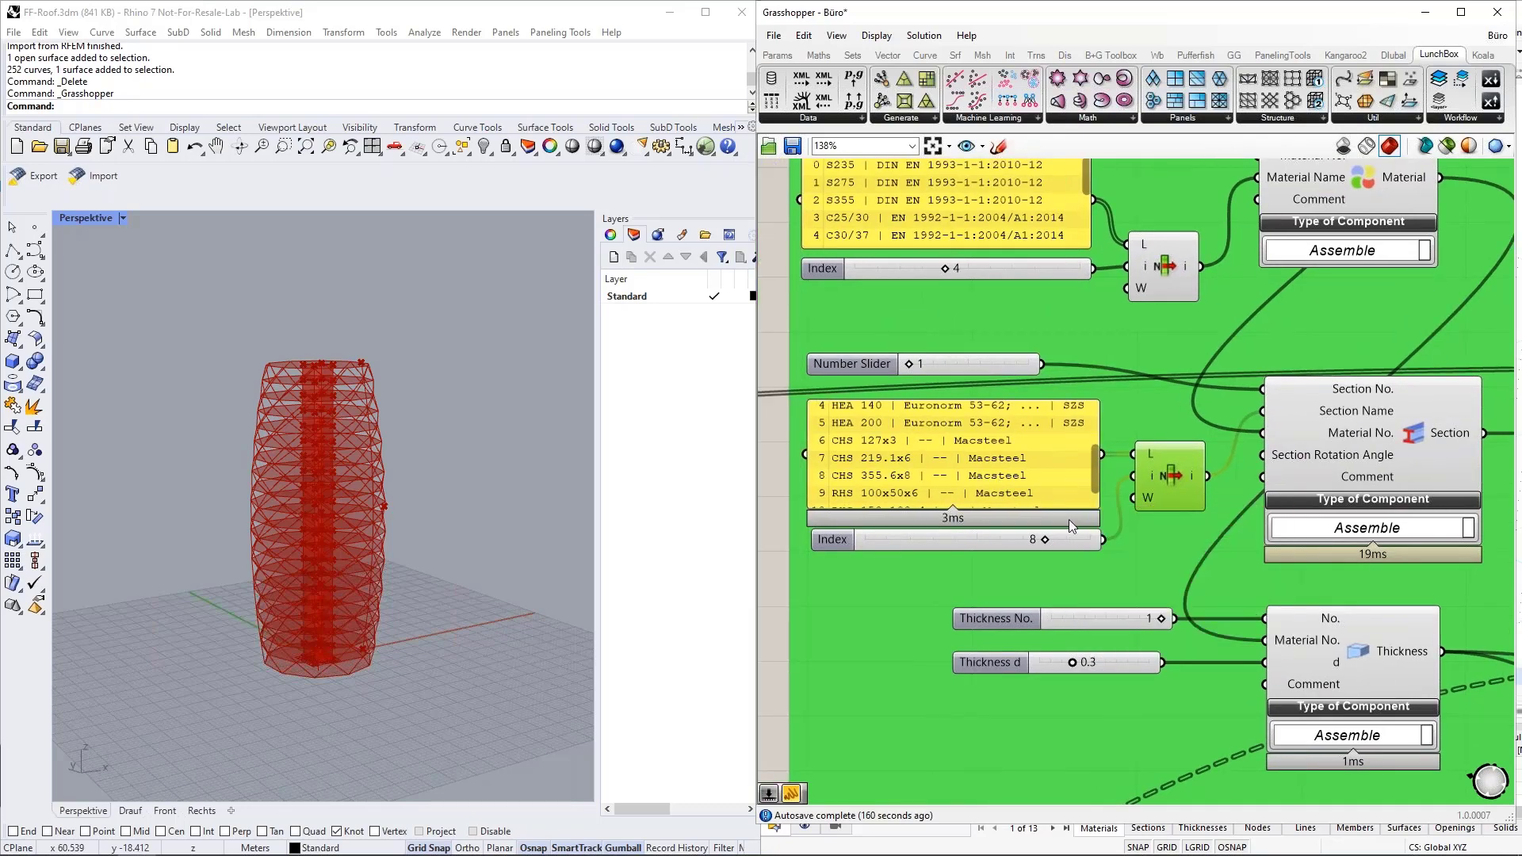
{"action": "mouse_move", "coordinate": [1095, 474]}
{"action": "left_mouse_down"}
{"action": "mouse_move", "coordinate": [1092, 421]}
{"action": "mouse_move", "coordinate": [1091, 463]}
{"action": "left_mouse_up"}
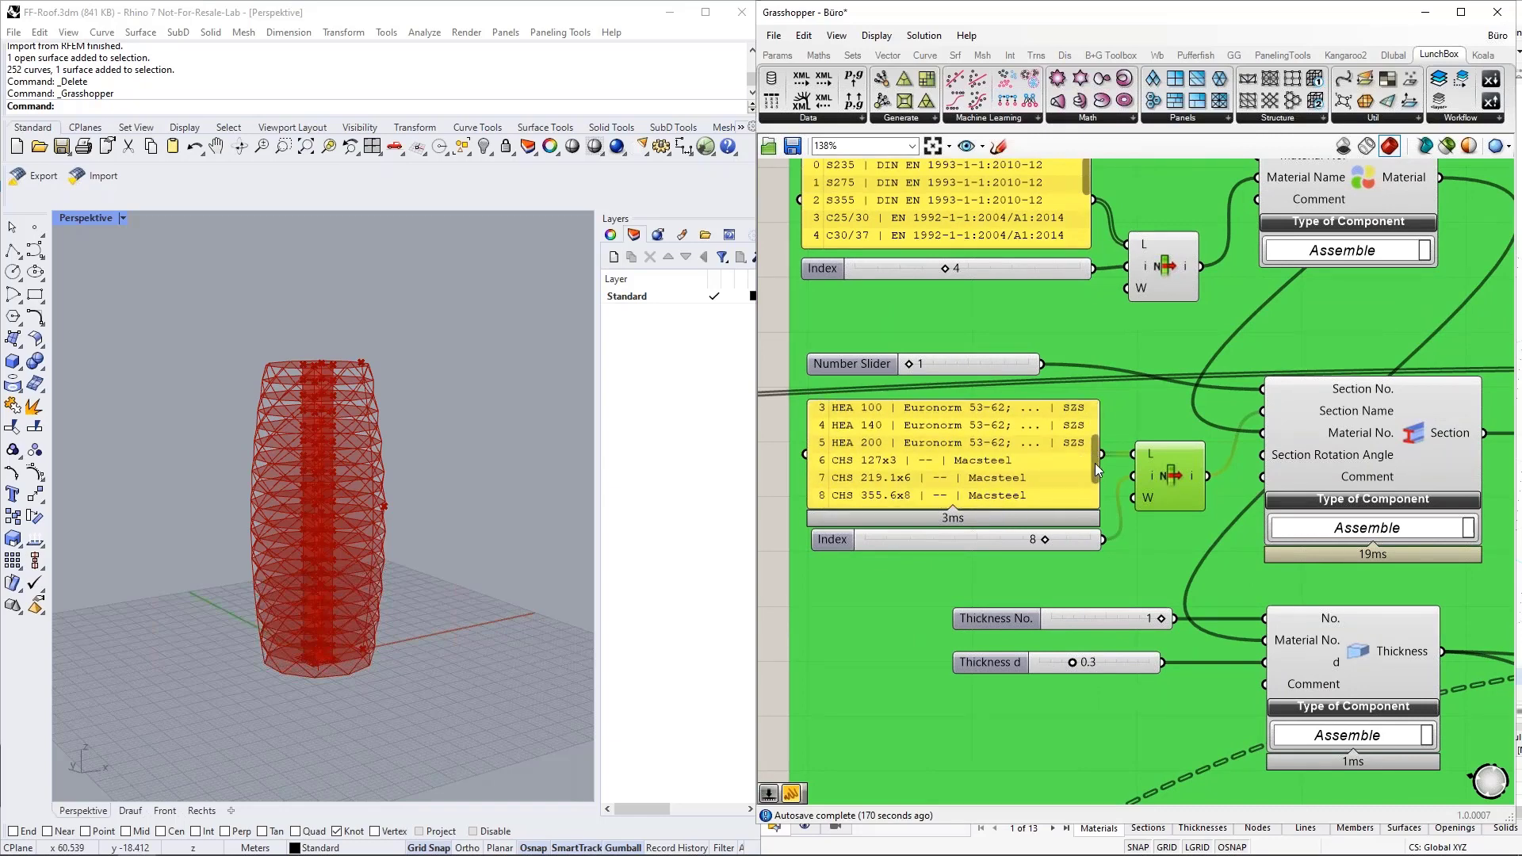
{"action": "left_click_drag", "start_coordinate": [1096, 463], "coordinate": [1096, 474]}
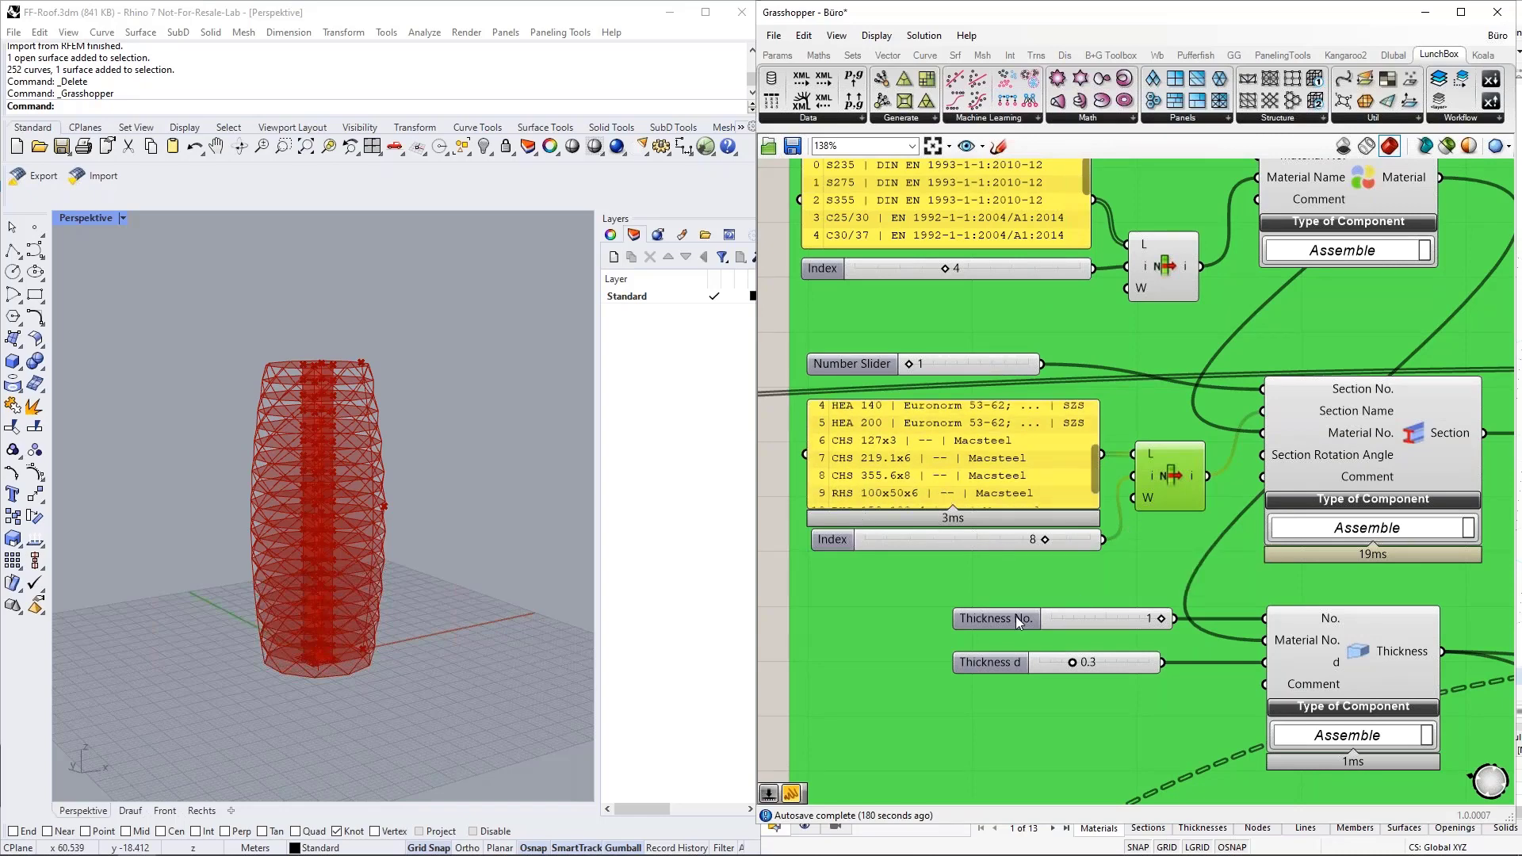
Highlight the Section component and follow the wire on its Material No. input back to the first Material component.
{"action": "scroll", "coordinate": [983, 617], "scroll_direction": "down", "scroll_amount": 3}
{"action": "left_click", "coordinate": [1276, 491]}
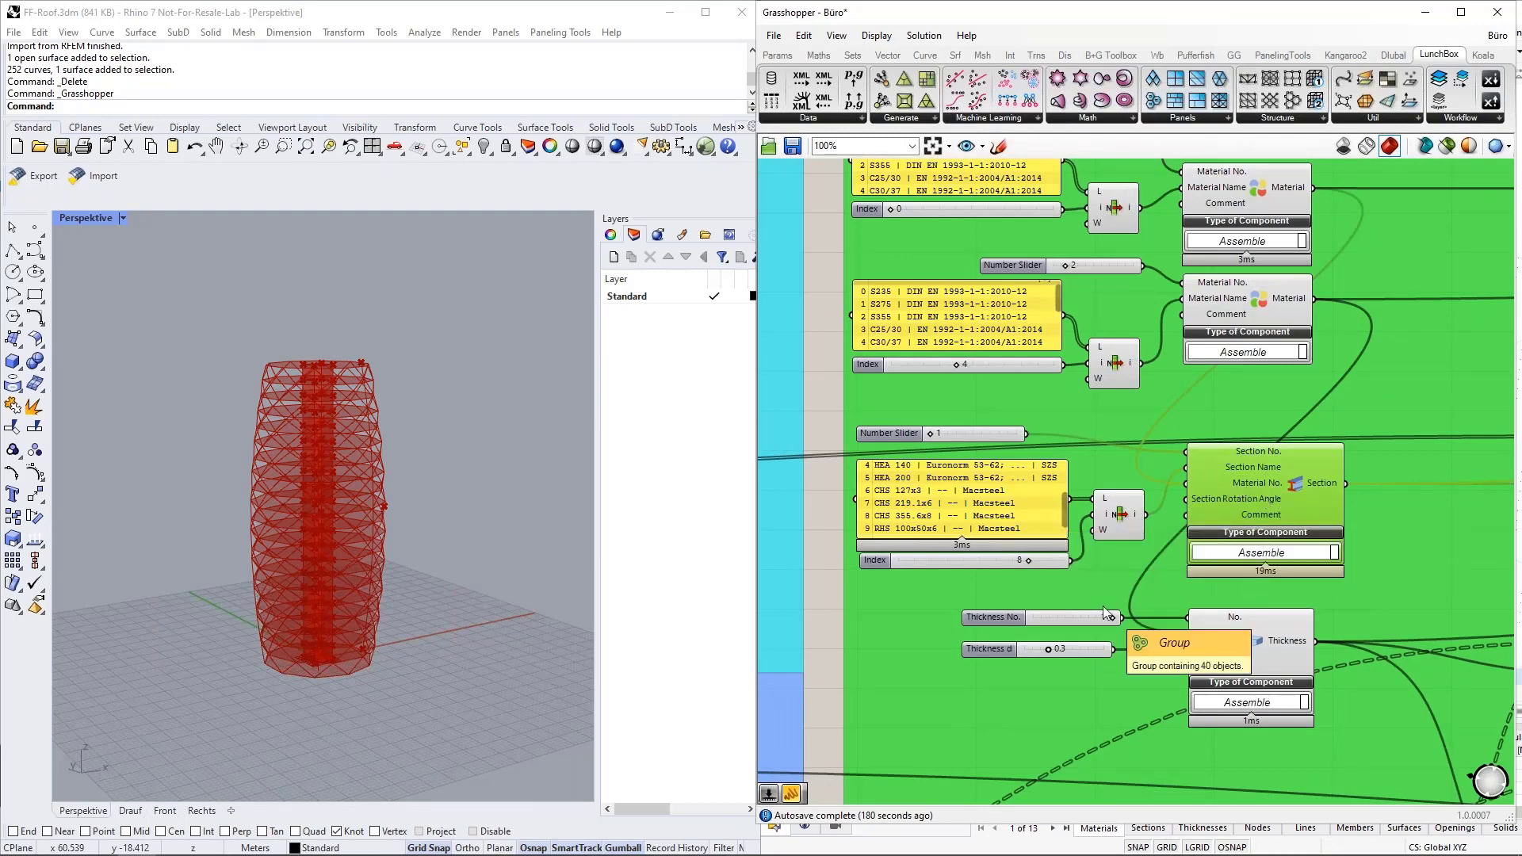
{"action": "scroll", "coordinate": [1196, 482], "scroll_direction": "up", "scroll_amount": 4}
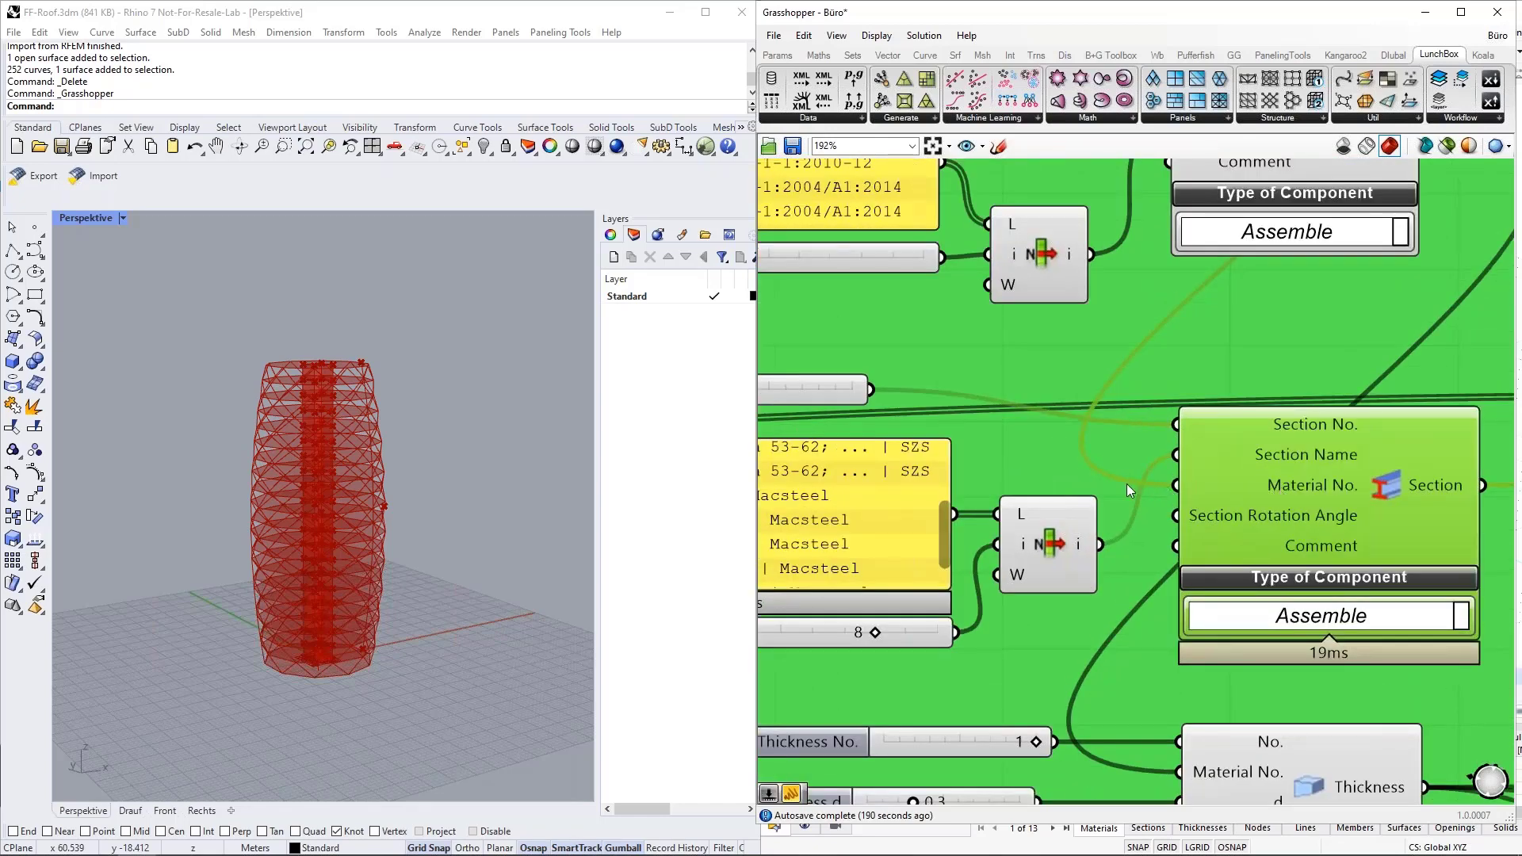
{"action": "scroll", "coordinate": [1054, 595], "scroll_direction": "down", "scroll_amount": 5}
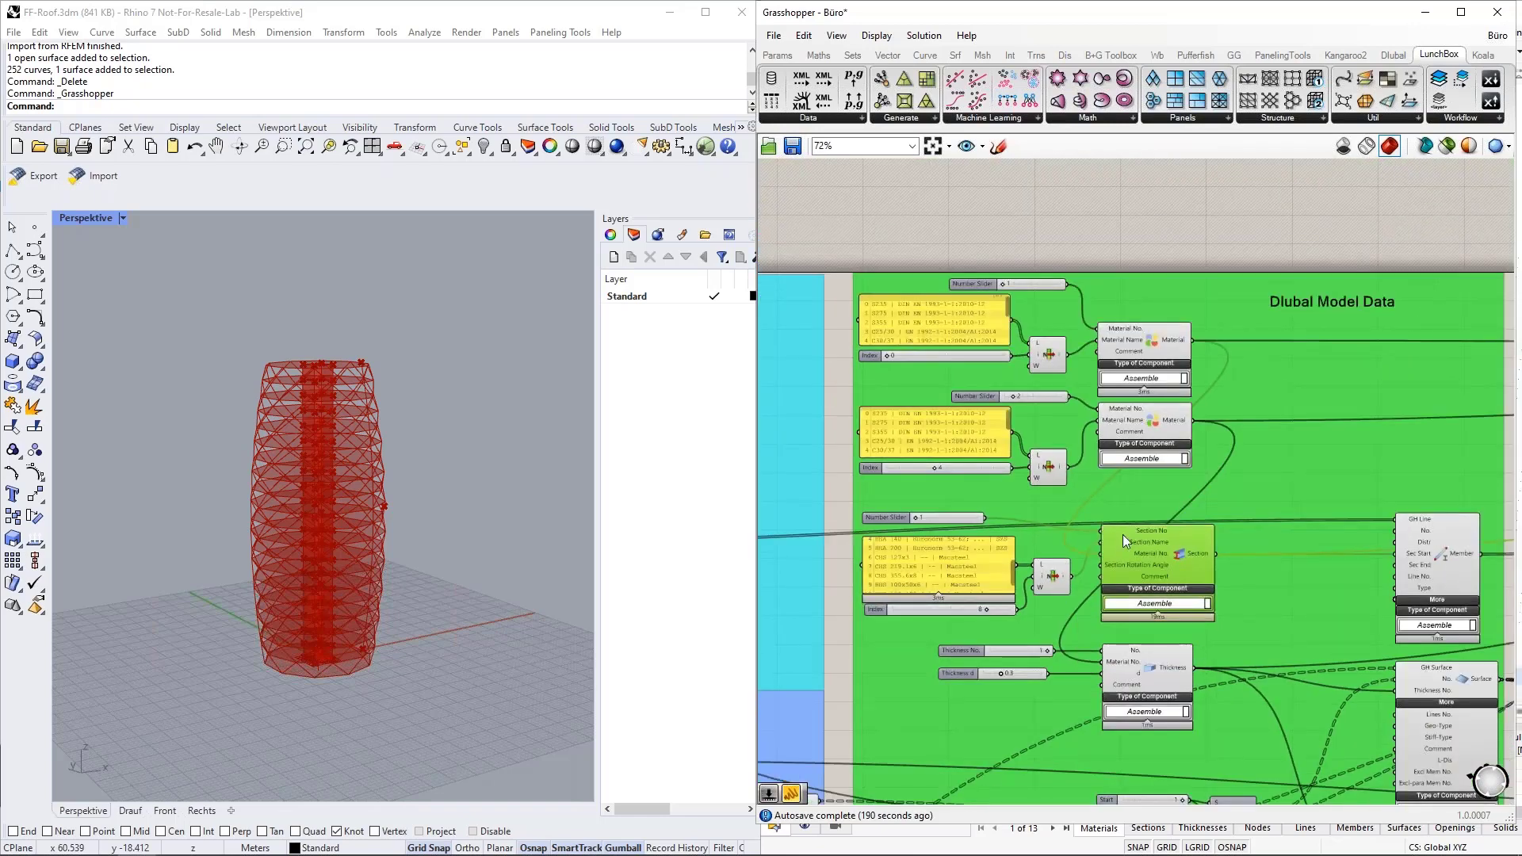
{"action": "scroll", "coordinate": [1133, 329], "scroll_direction": "up", "scroll_amount": 3}
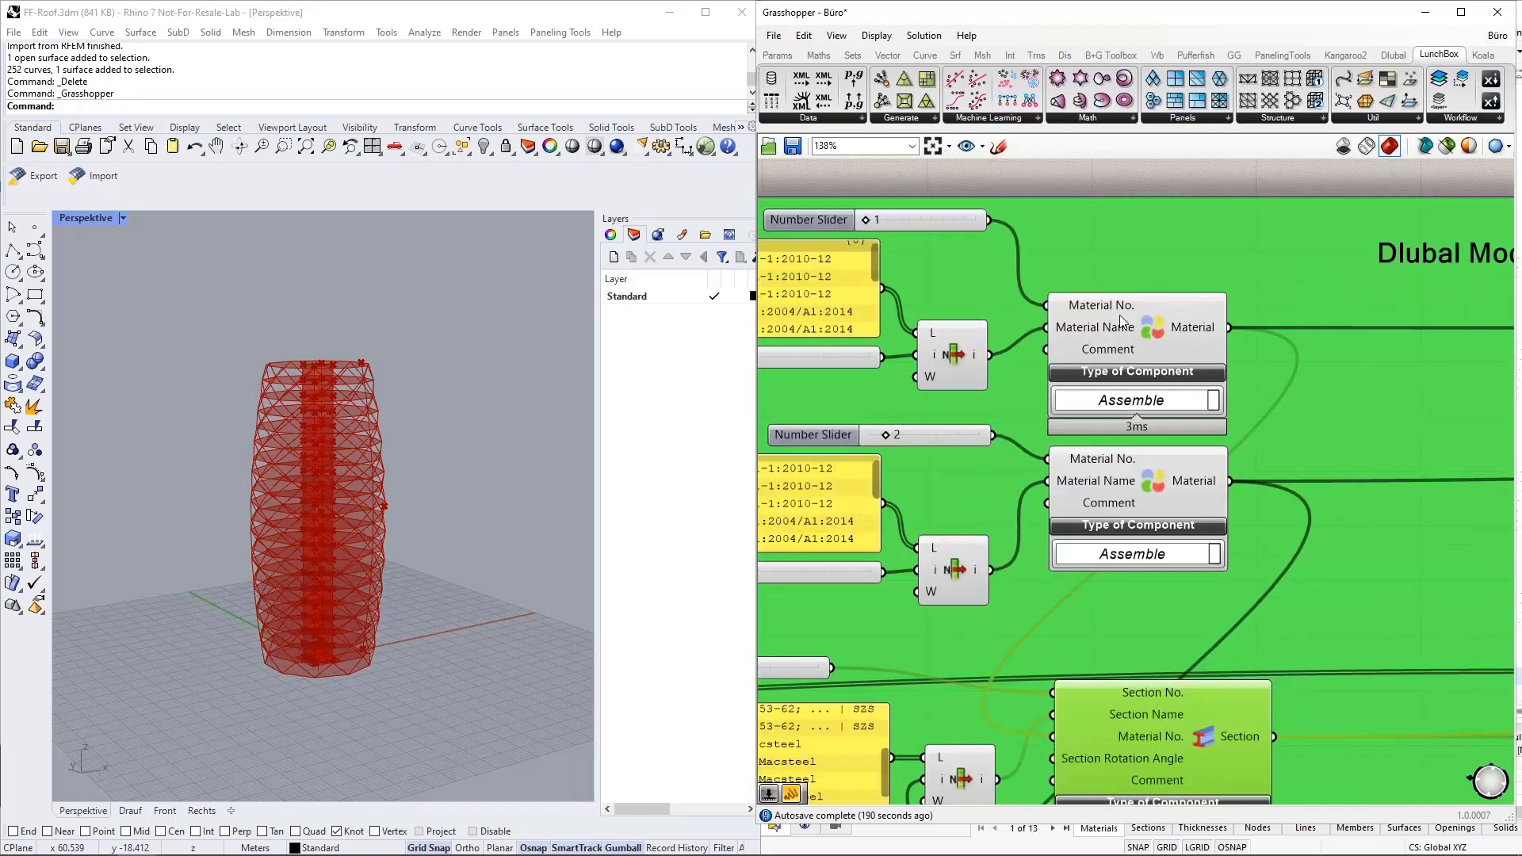
Highlight the first Material component and trace the connection from its output to the Section component's Material No. input.
{"action": "left_click", "coordinate": [931, 222]}
{"action": "left_click", "coordinate": [1154, 336]}
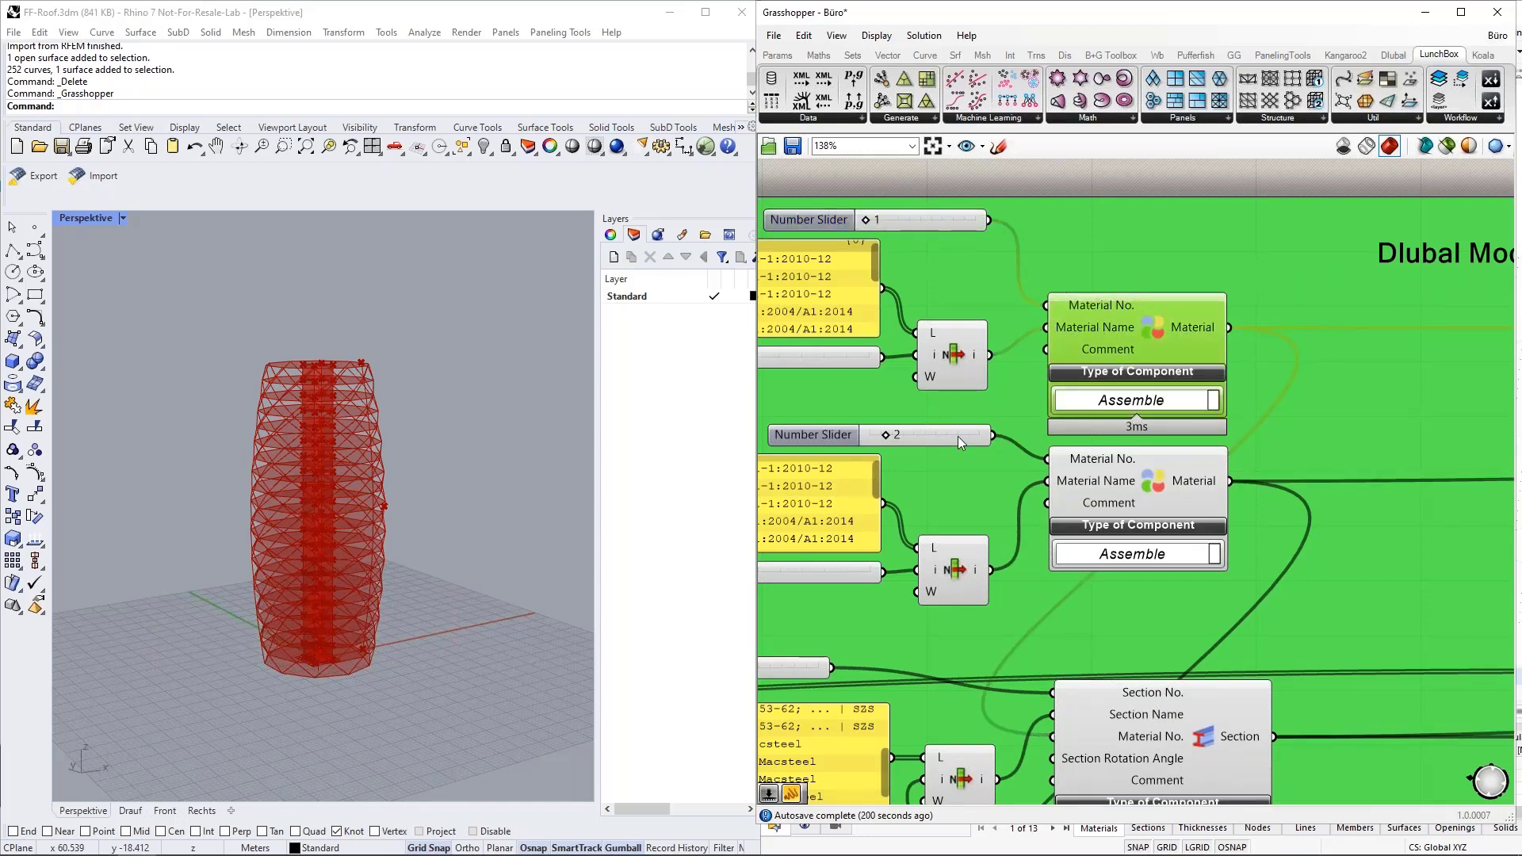
{"action": "scroll", "coordinate": [1158, 309], "scroll_direction": "down", "scroll_amount": 1}
{"action": "scroll", "coordinate": [1158, 309], "scroll_direction": "down", "scroll_amount": 2}
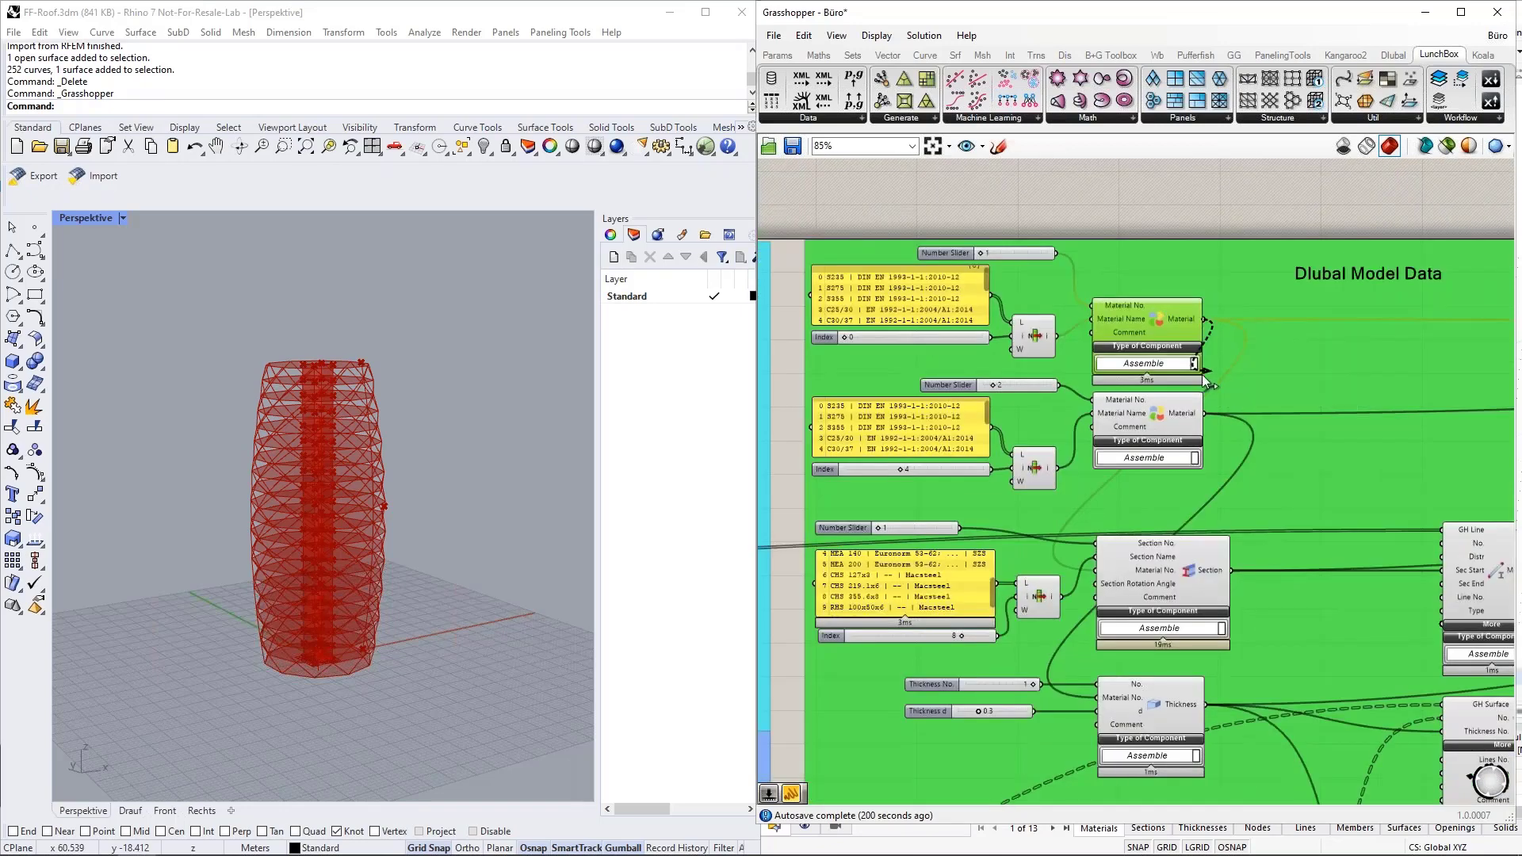
{"action": "left_click_drag", "start_coordinate": [1202, 319], "coordinate": [1095, 585]}
{"action": "double_click", "coordinate": [1004, 556]}
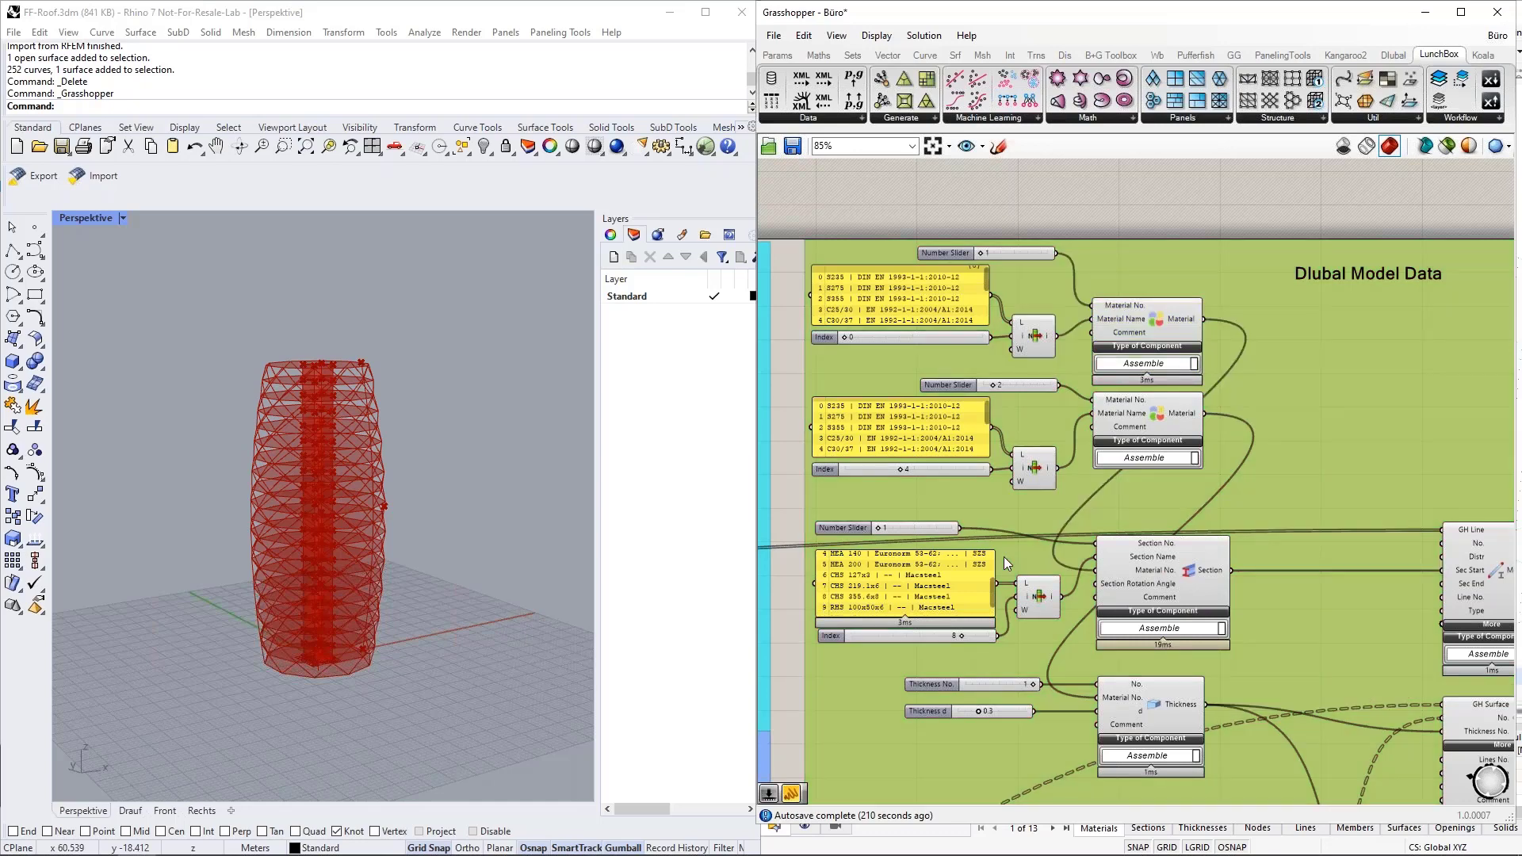
{"action": "type", "text": "1"}
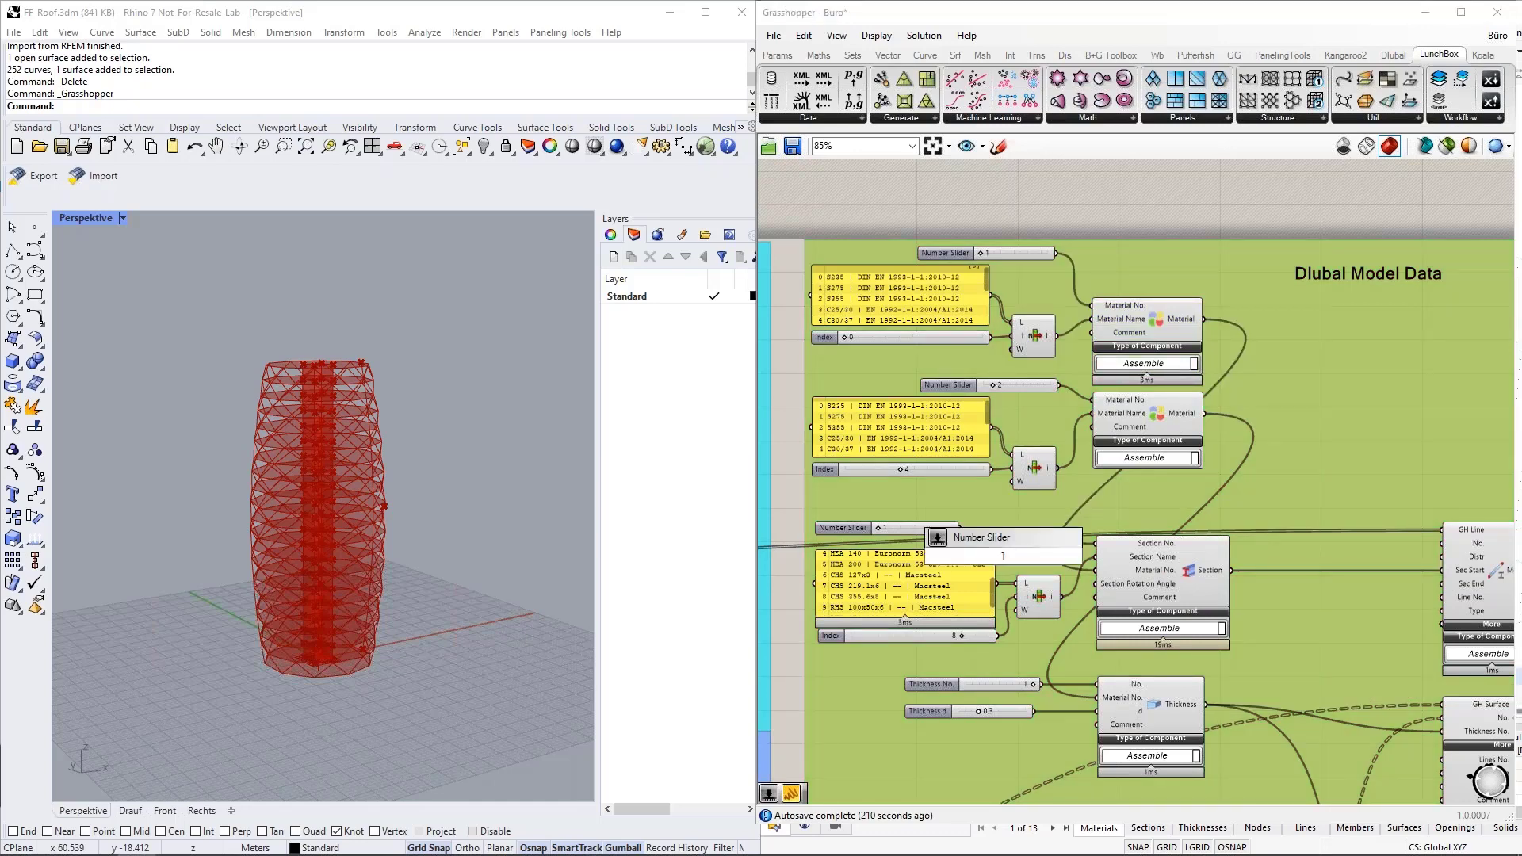
{"action": "key", "text": "Escape"}
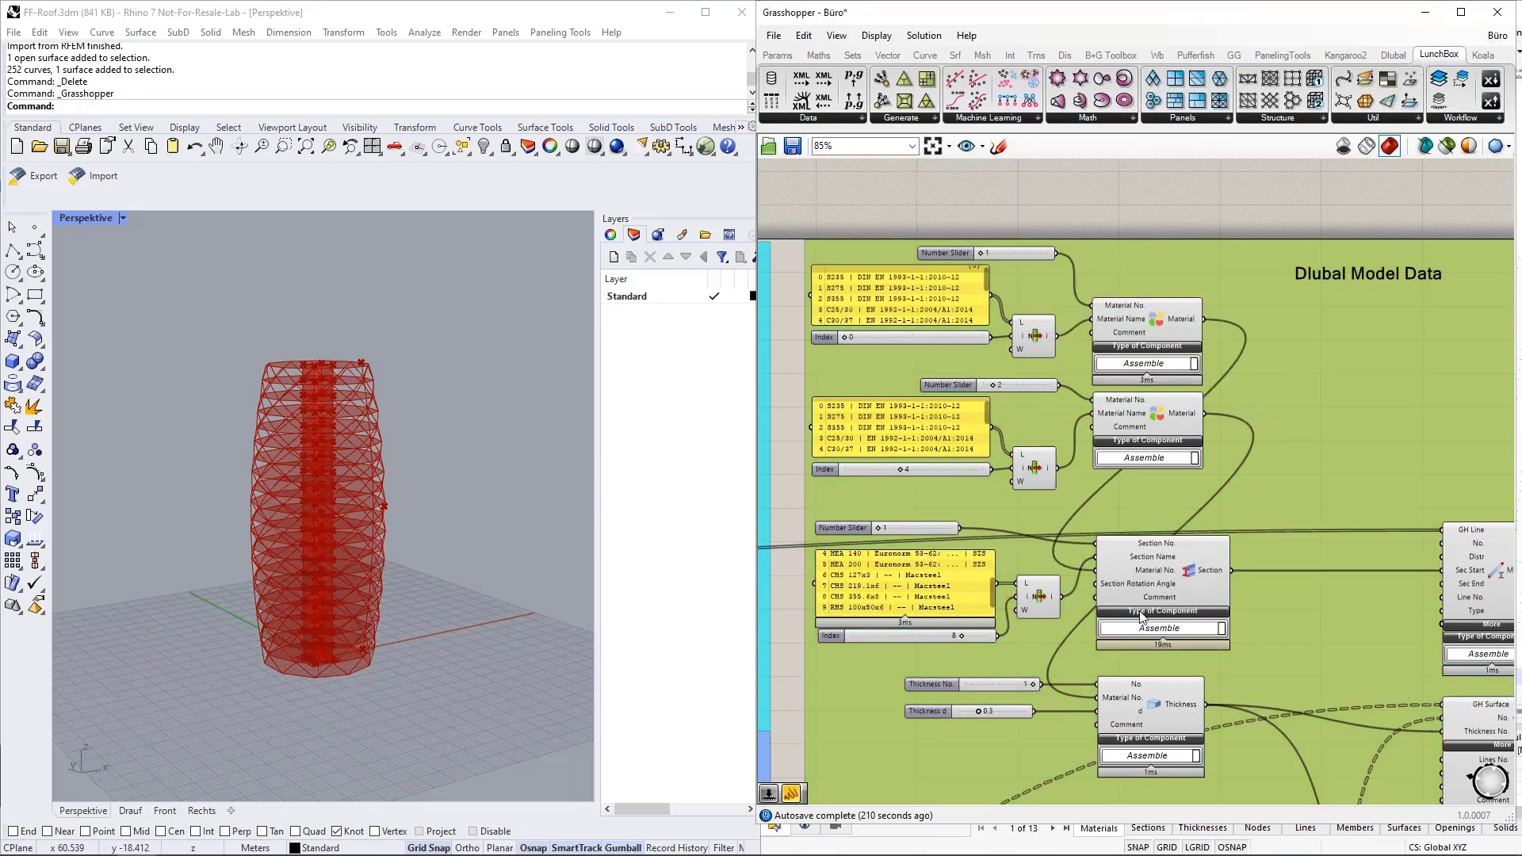
Highlight the first material's number slider and move on to the Thickness component in the Dlubal Model Data group.
{"action": "left_click", "coordinate": [1002, 249]}
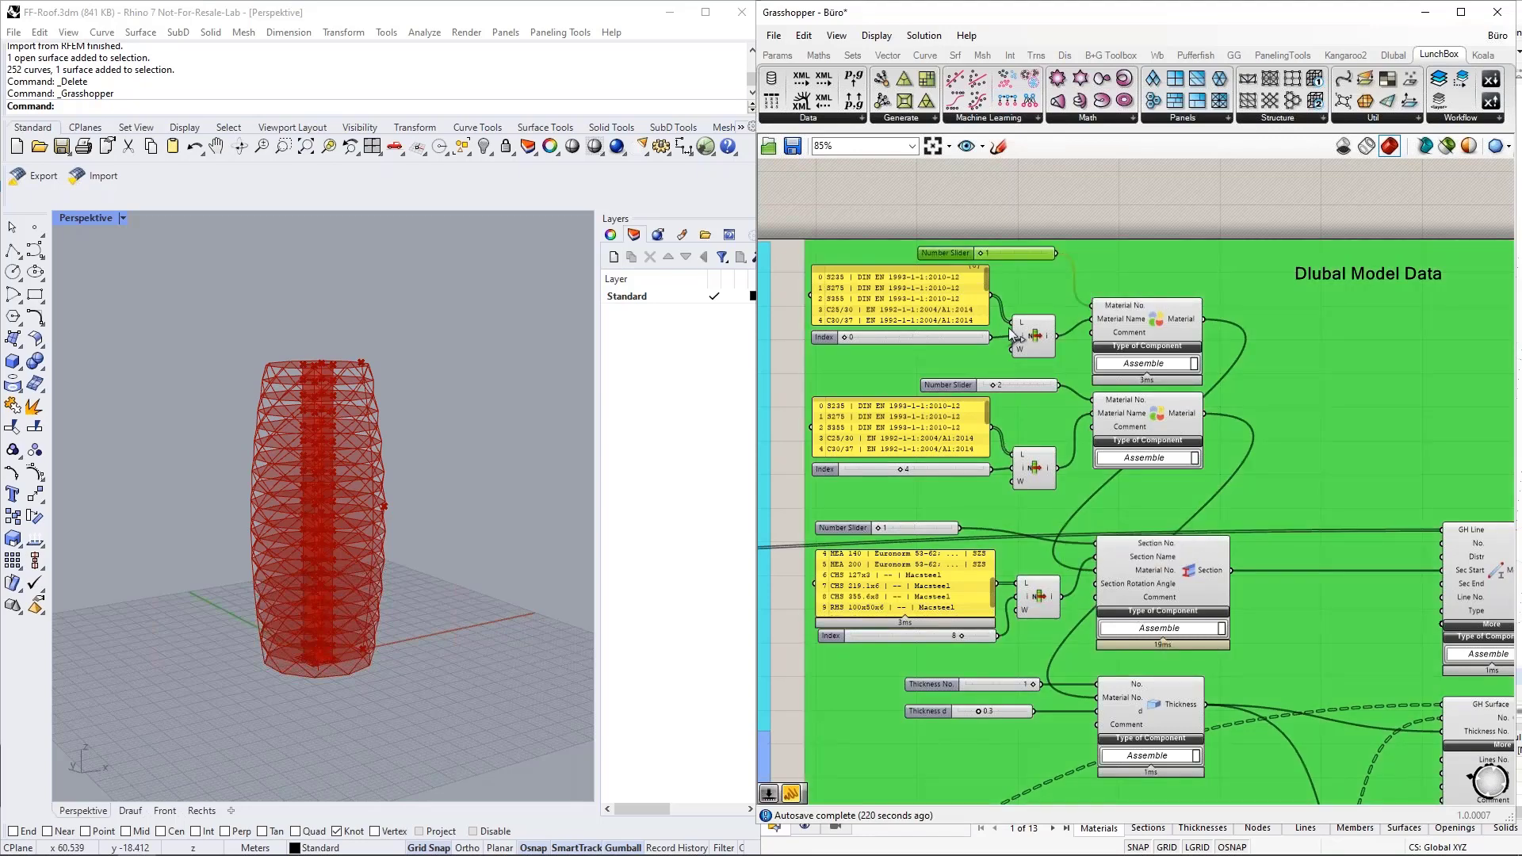
{"action": "scroll", "coordinate": [1001, 284], "scroll_direction": "down", "scroll_amount": 3}
{"action": "scroll", "coordinate": [1062, 425], "scroll_direction": "up", "scroll_amount": 3}
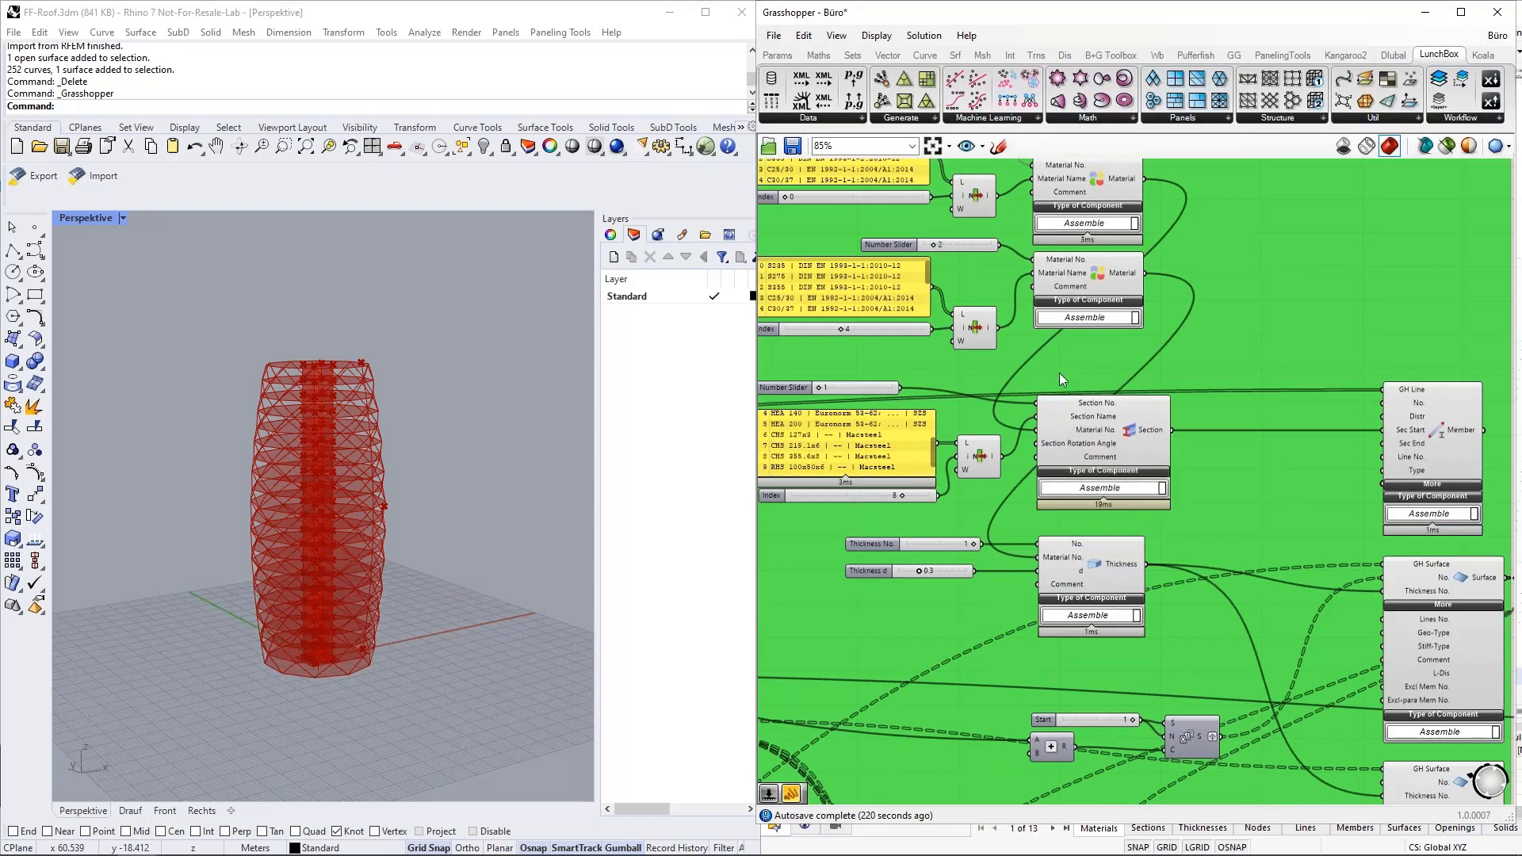
{"action": "scroll", "coordinate": [1074, 357], "scroll_direction": "down", "scroll_amount": 4}
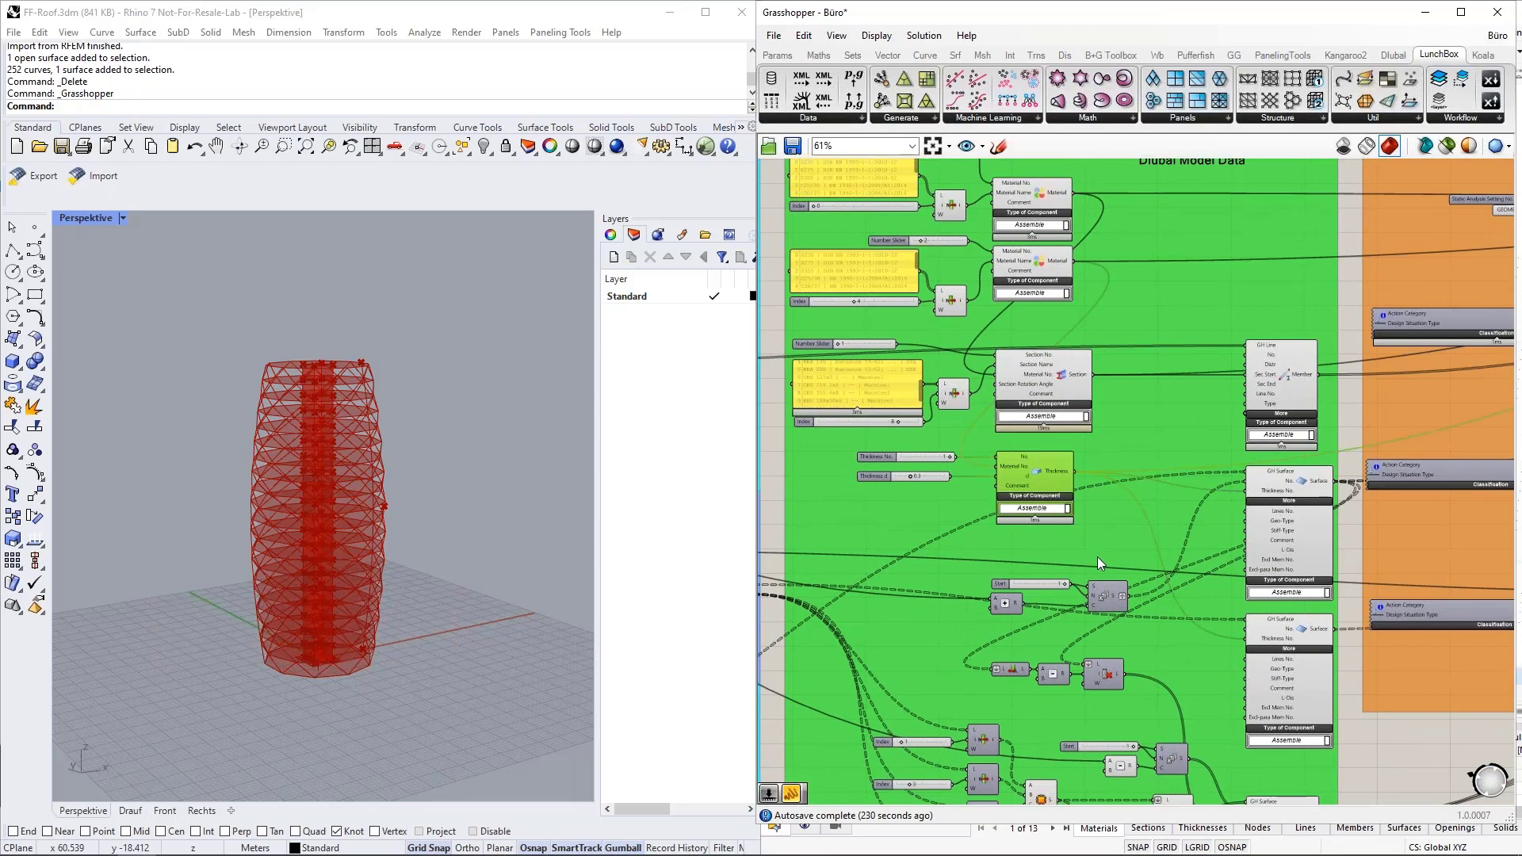
Highlight the Member component and examine its line and section inputs.
{"action": "left_click", "coordinate": [1197, 507]}
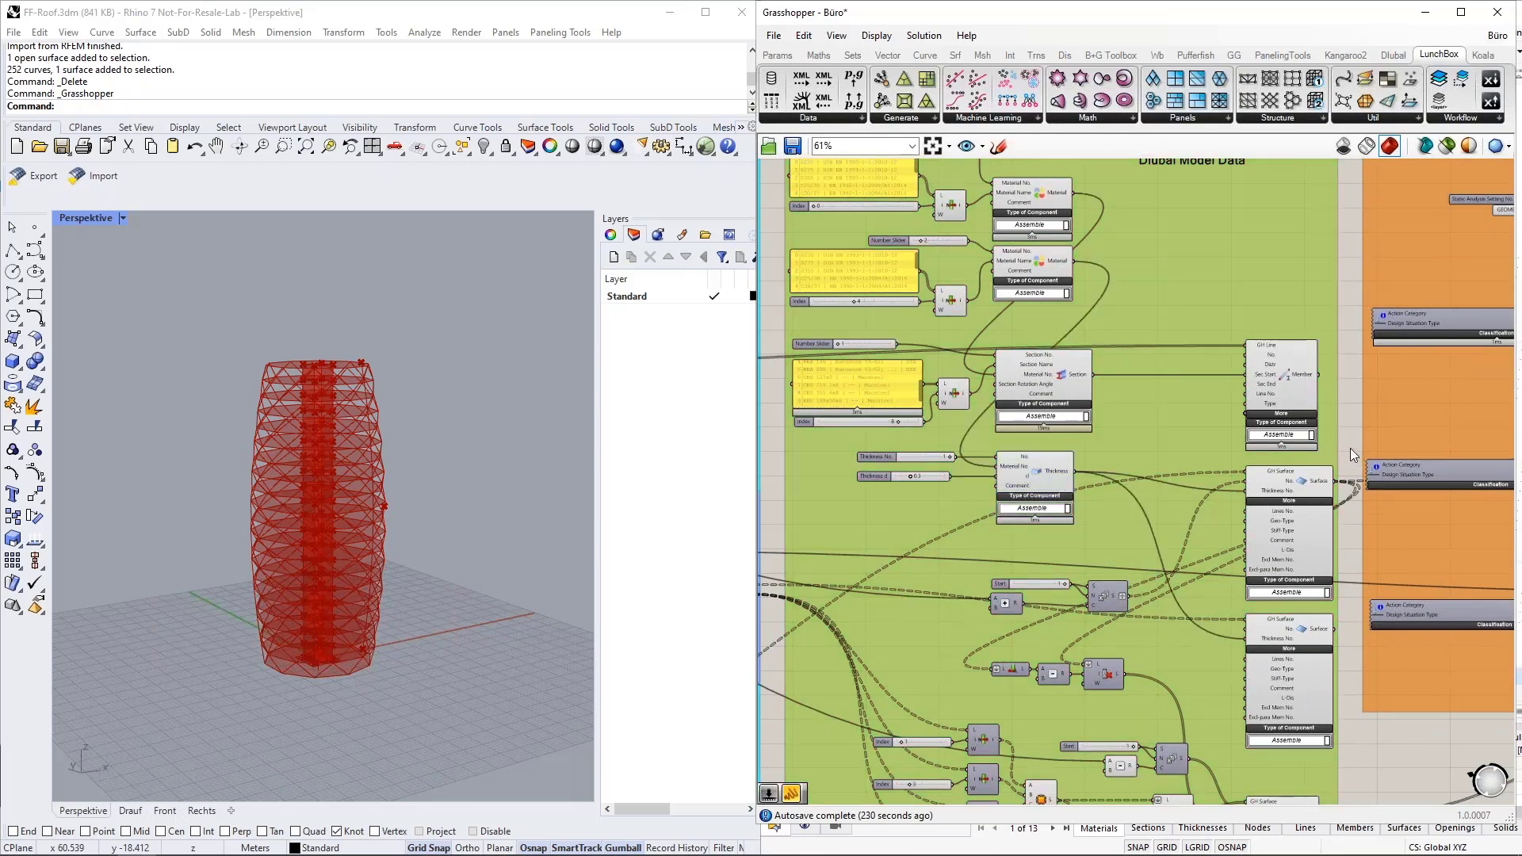
{"action": "right_click_drag", "start_coordinate": [1352, 440], "coordinate": [1168, 332]}
{"action": "scroll", "coordinate": [1169, 331], "scroll_direction": "up", "scroll_amount": 6}
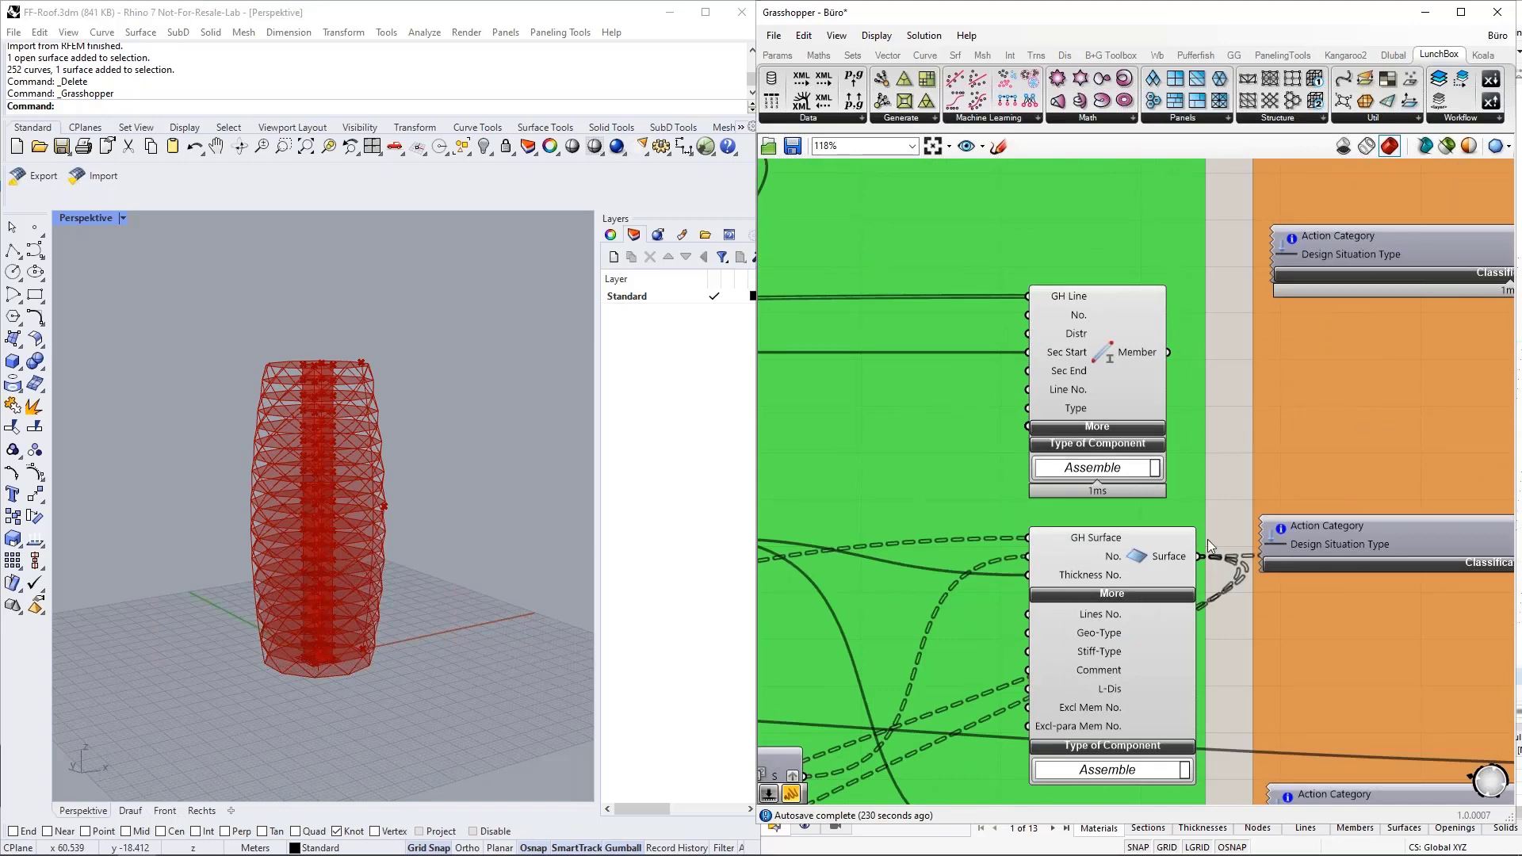
{"action": "scroll", "coordinate": [1233, 568], "scroll_direction": "down", "scroll_amount": 4}
{"action": "left_click", "coordinate": [1163, 435]}
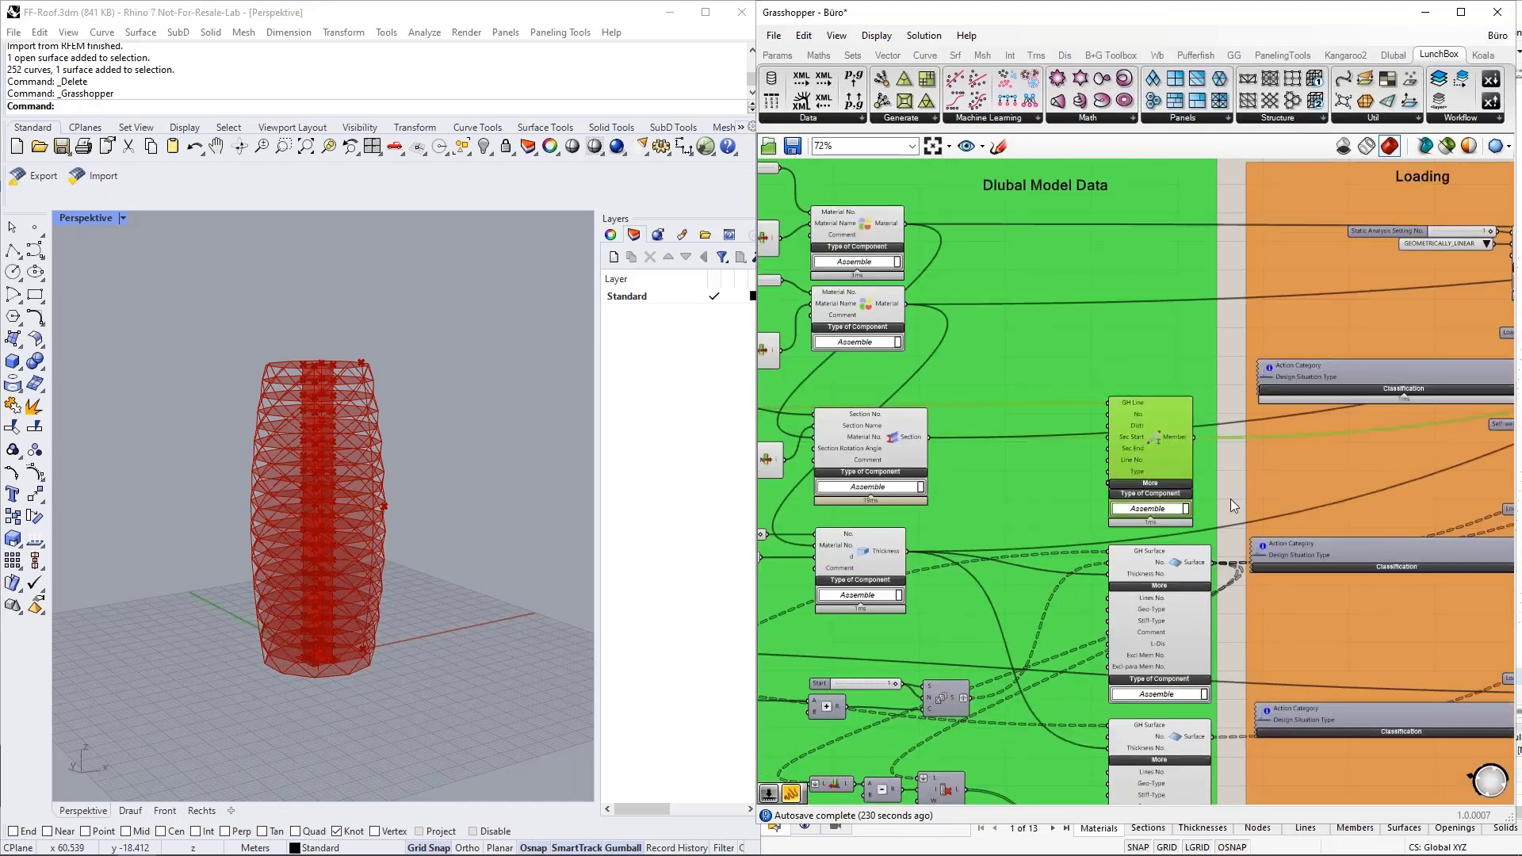
{"action": "scroll", "coordinate": [1134, 417], "scroll_direction": "up", "scroll_amount": 5}
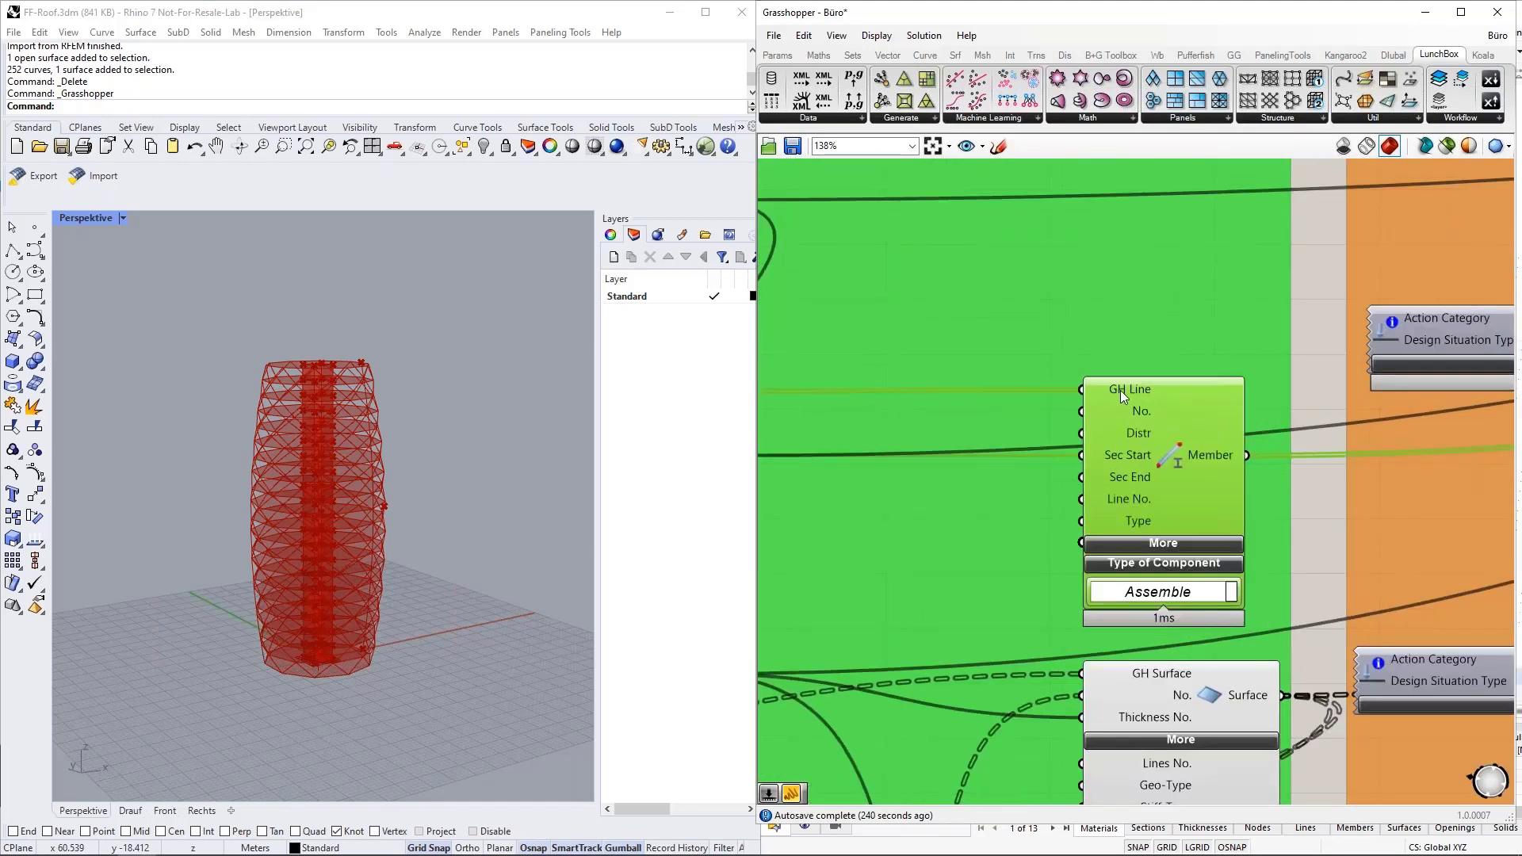
Follow the Member component's GH Line wire back to the framework's List Item and preview its lines in the Rhino viewport.
{"action": "scroll", "coordinate": [1313, 438], "scroll_direction": "down", "scroll_amount": 10}
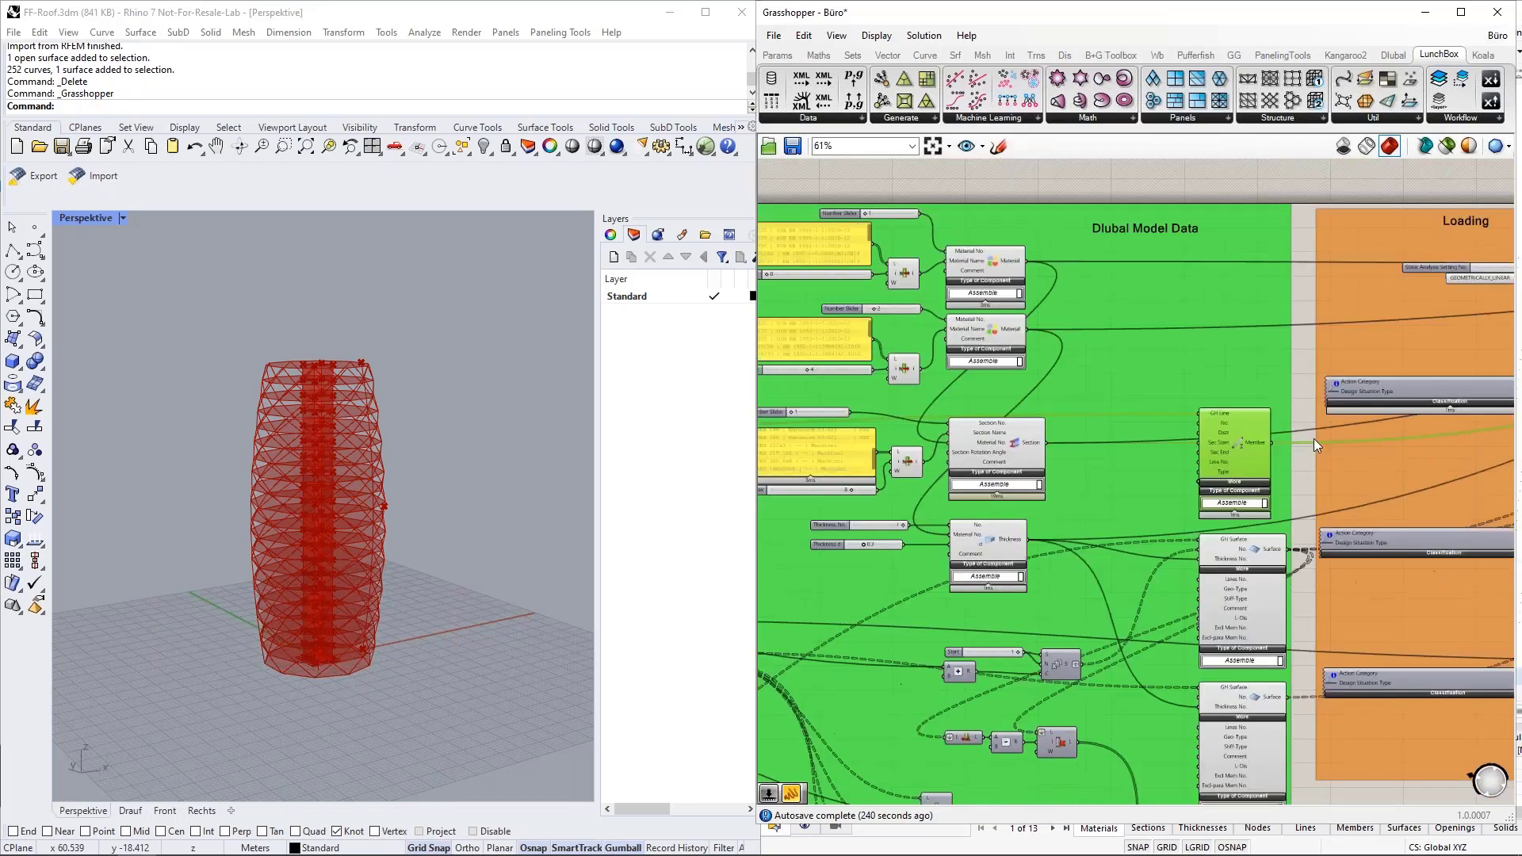
{"action": "scroll", "coordinate": [844, 434], "scroll_direction": "up", "scroll_amount": 13}
{"action": "left_click", "coordinate": [867, 452]}
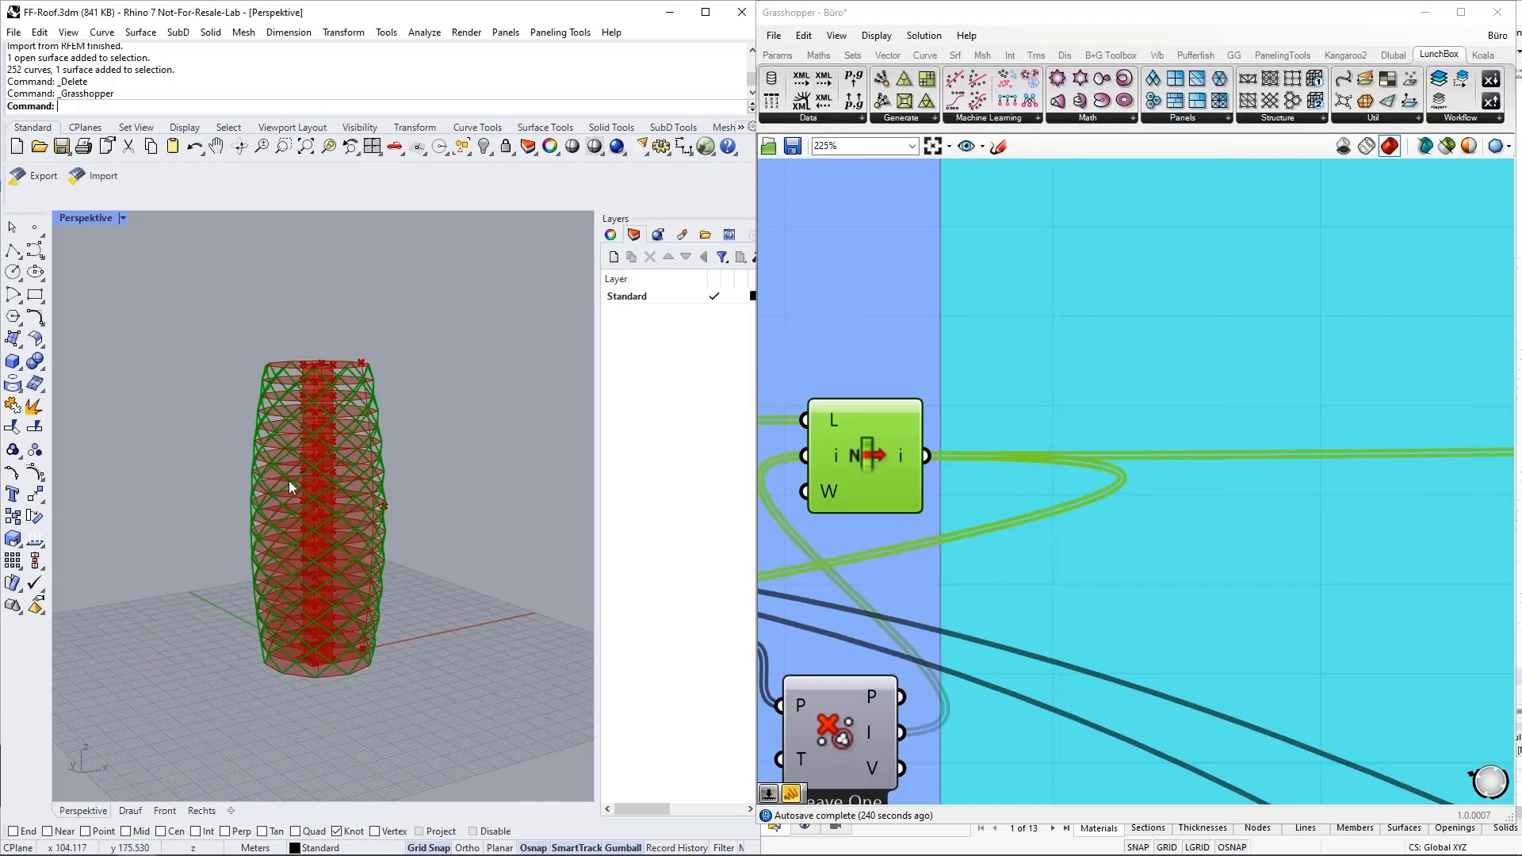
{"action": "scroll", "coordinate": [877, 444], "scroll_direction": "down", "scroll_amount": 8}
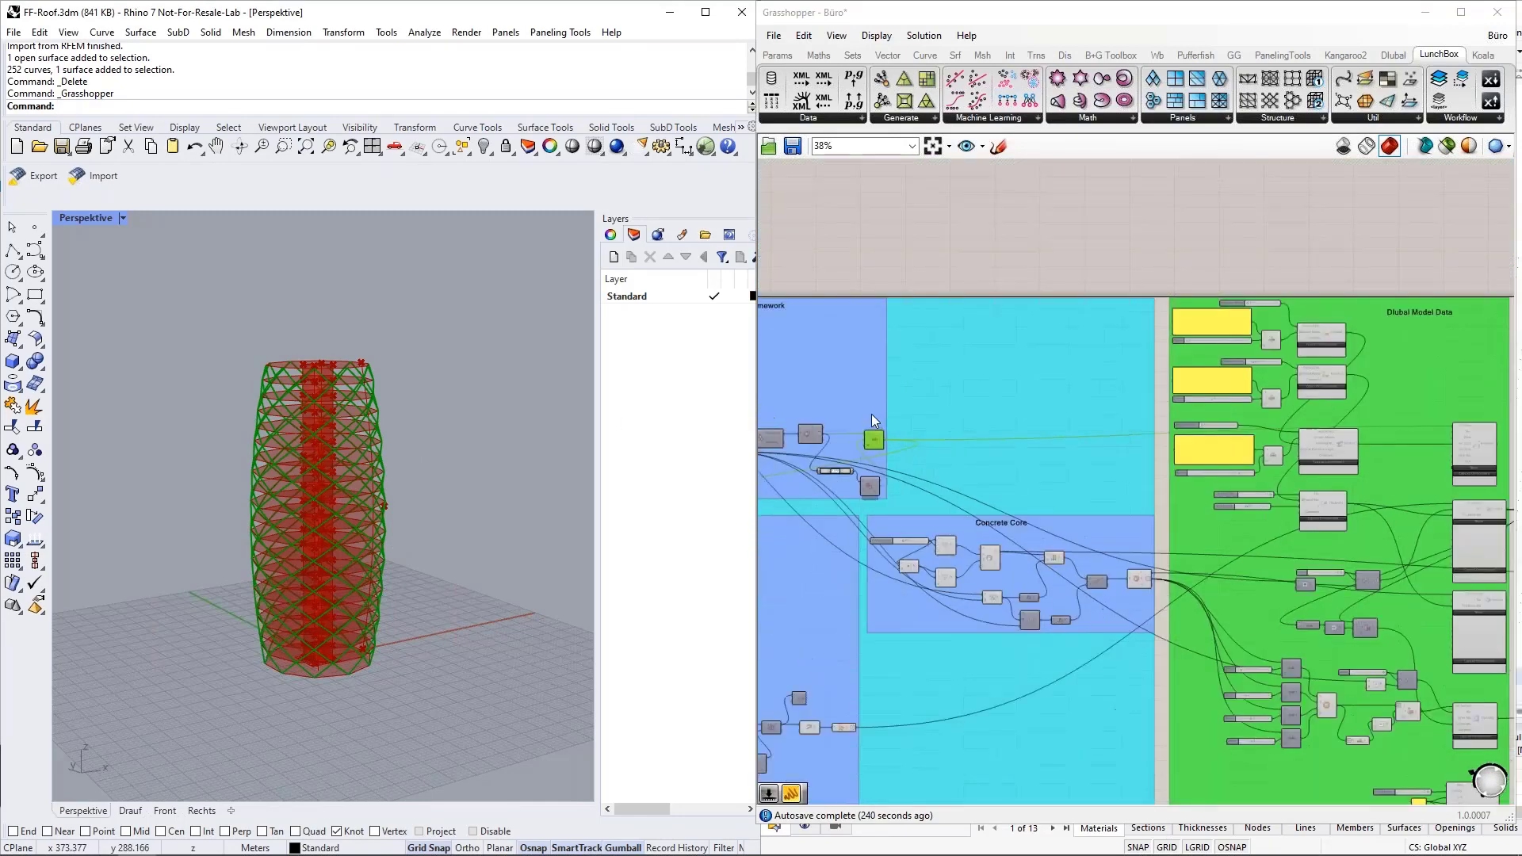
Highlight the Thickness component and the first Surface component that receives its thickness number.
{"action": "scroll", "coordinate": [1324, 566], "scroll_direction": "up", "scroll_amount": 4}
{"action": "right_click_drag", "start_coordinate": [1344, 391], "coordinate": [1487, 358]}
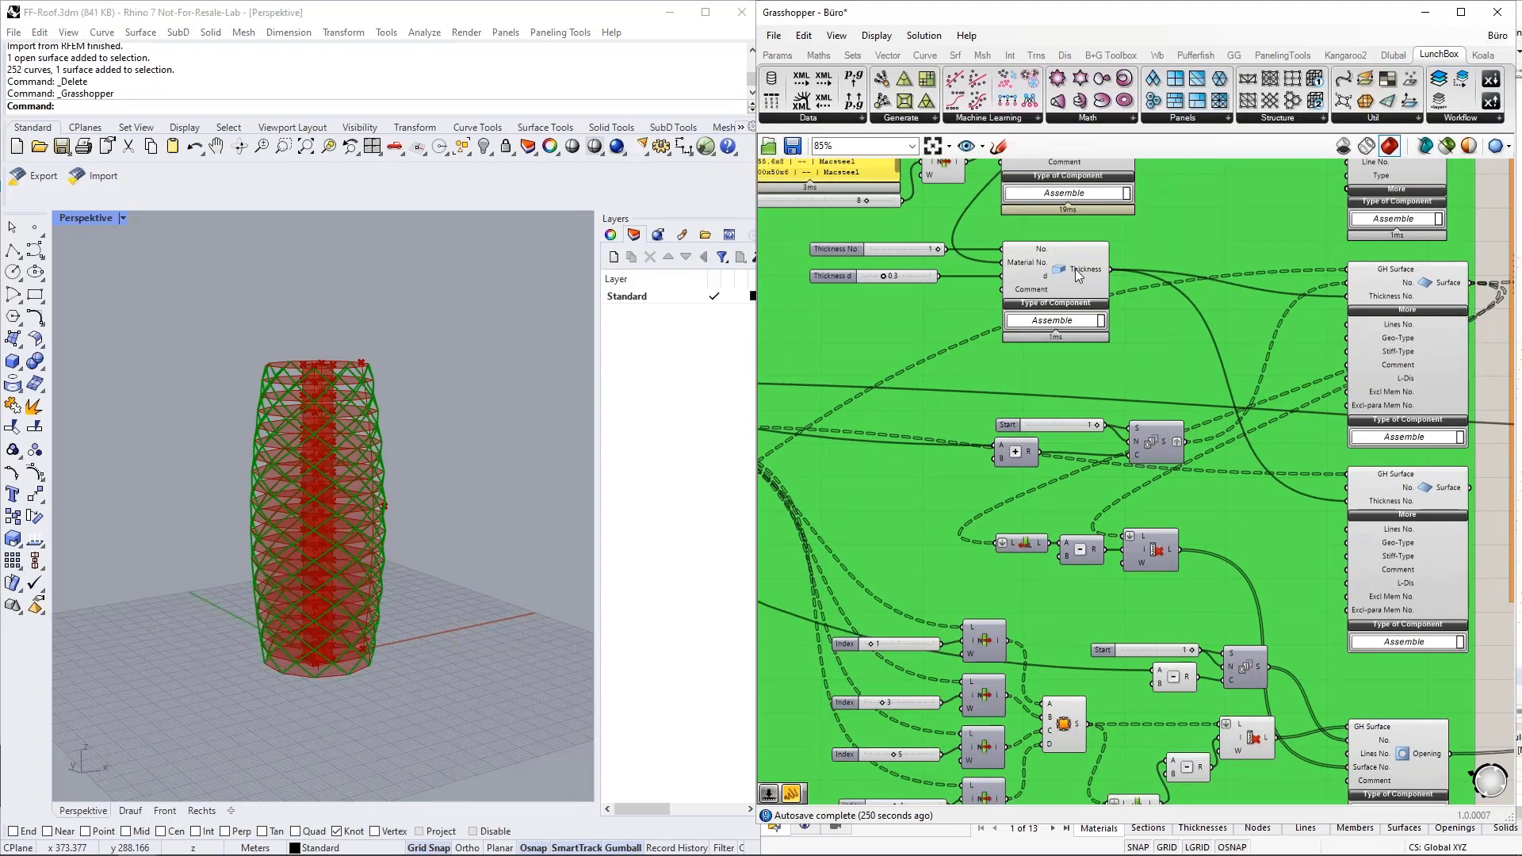
{"action": "left_click", "coordinate": [1044, 264]}
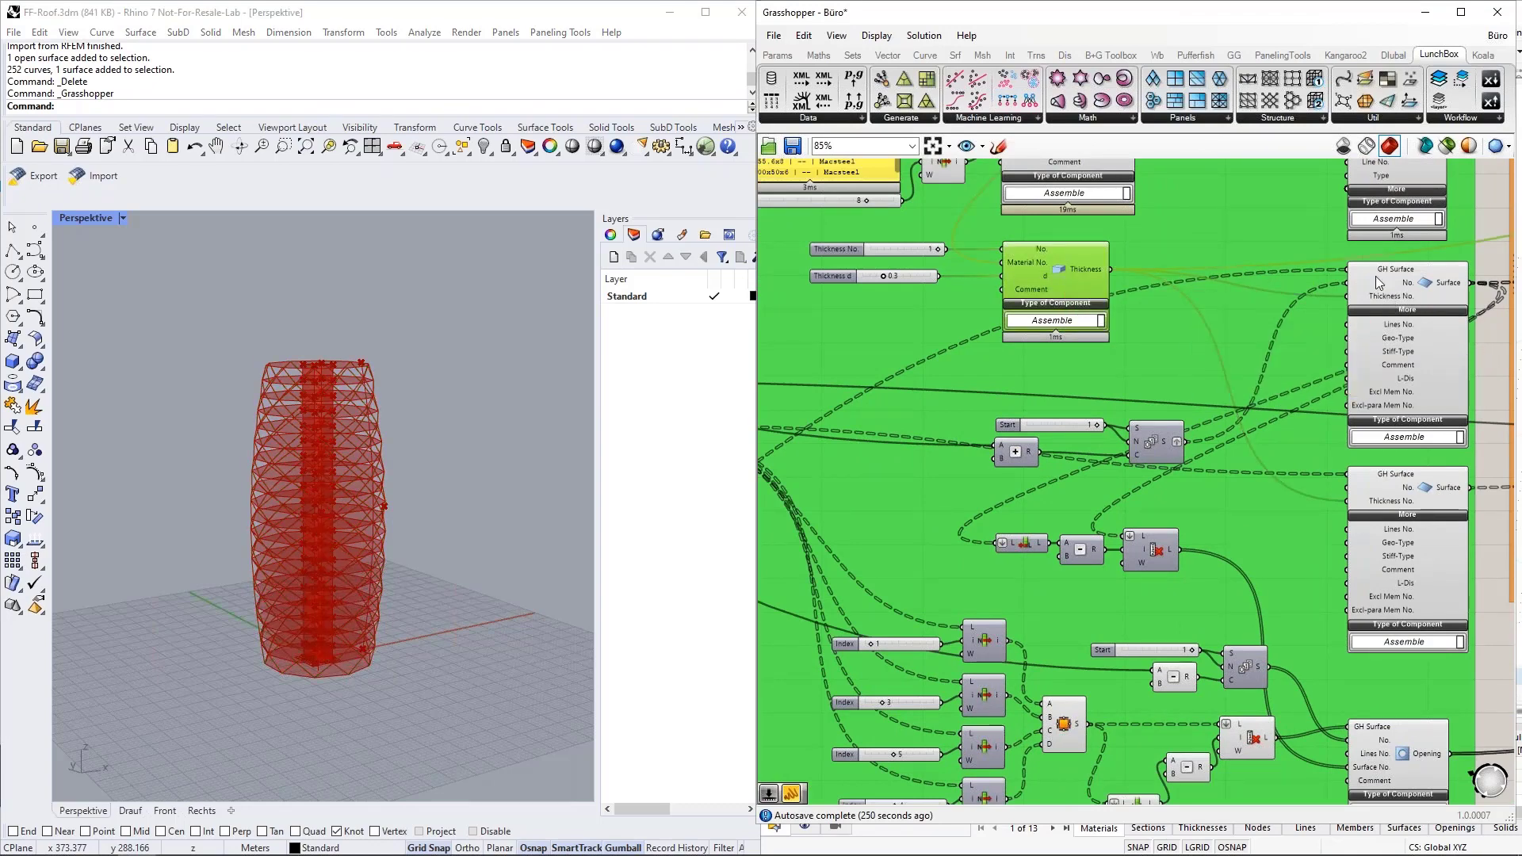
{"action": "left_click", "coordinate": [1411, 278]}
Trace the first Surface component's GH Surface input to the boundary surface component and inspect the floor slabs previewed in the Rhino viewport.
{"action": "scroll", "coordinate": [1411, 278], "scroll_direction": "down", "scroll_amount": 3}
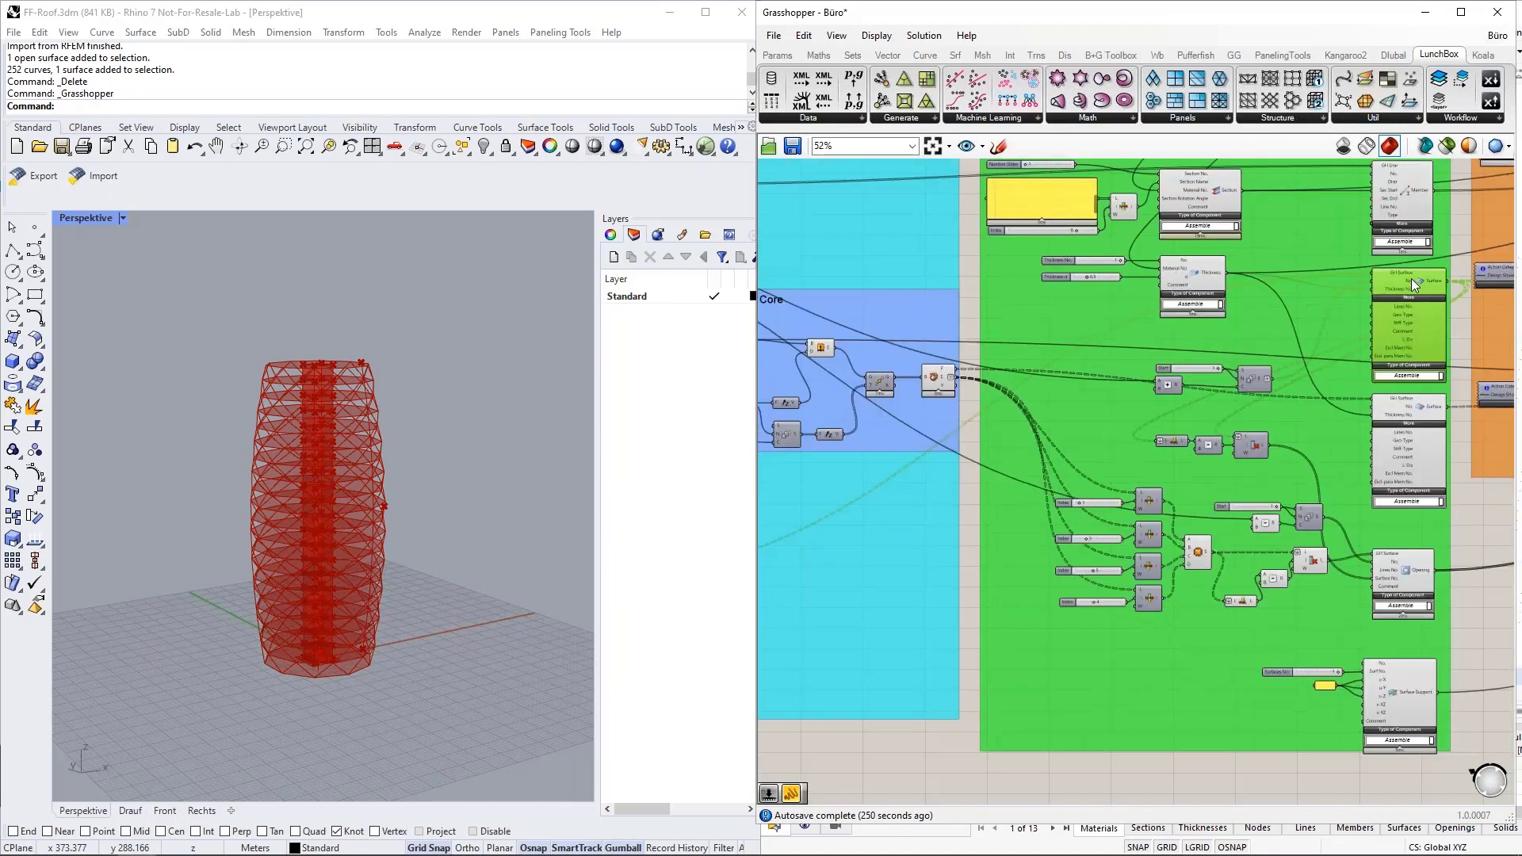
{"action": "scroll", "coordinate": [1411, 278], "scroll_direction": "down", "scroll_amount": 4}
{"action": "scroll", "coordinate": [1031, 414], "scroll_direction": "up", "scroll_amount": 7}
{"action": "left_click", "coordinate": [986, 403]}
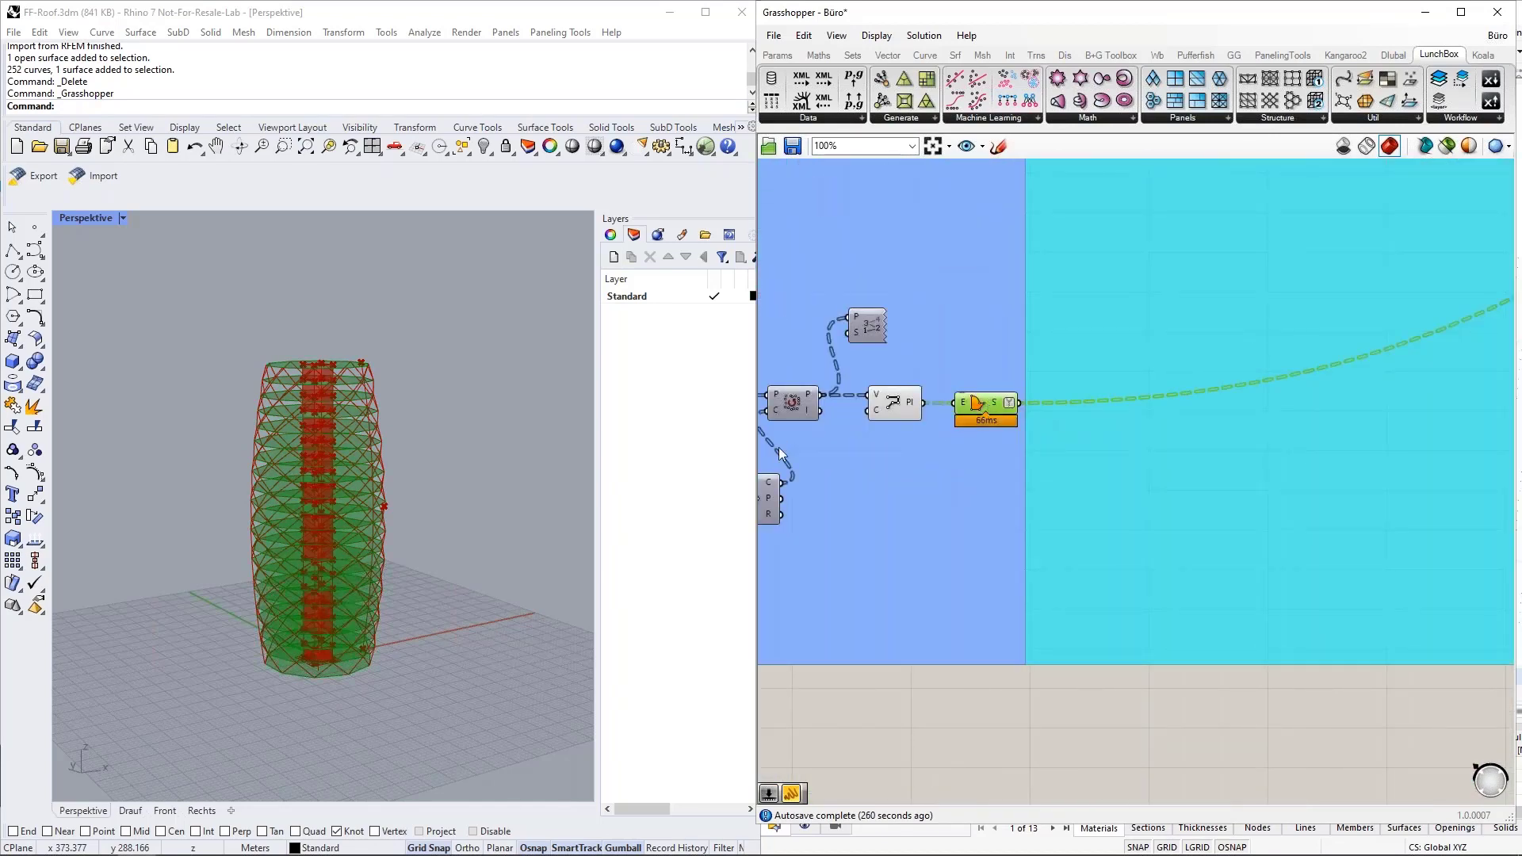
{"action": "left_click", "coordinate": [555, 484]}
{"action": "scroll", "coordinate": [312, 535], "scroll_direction": "up", "scroll_amount": 3}
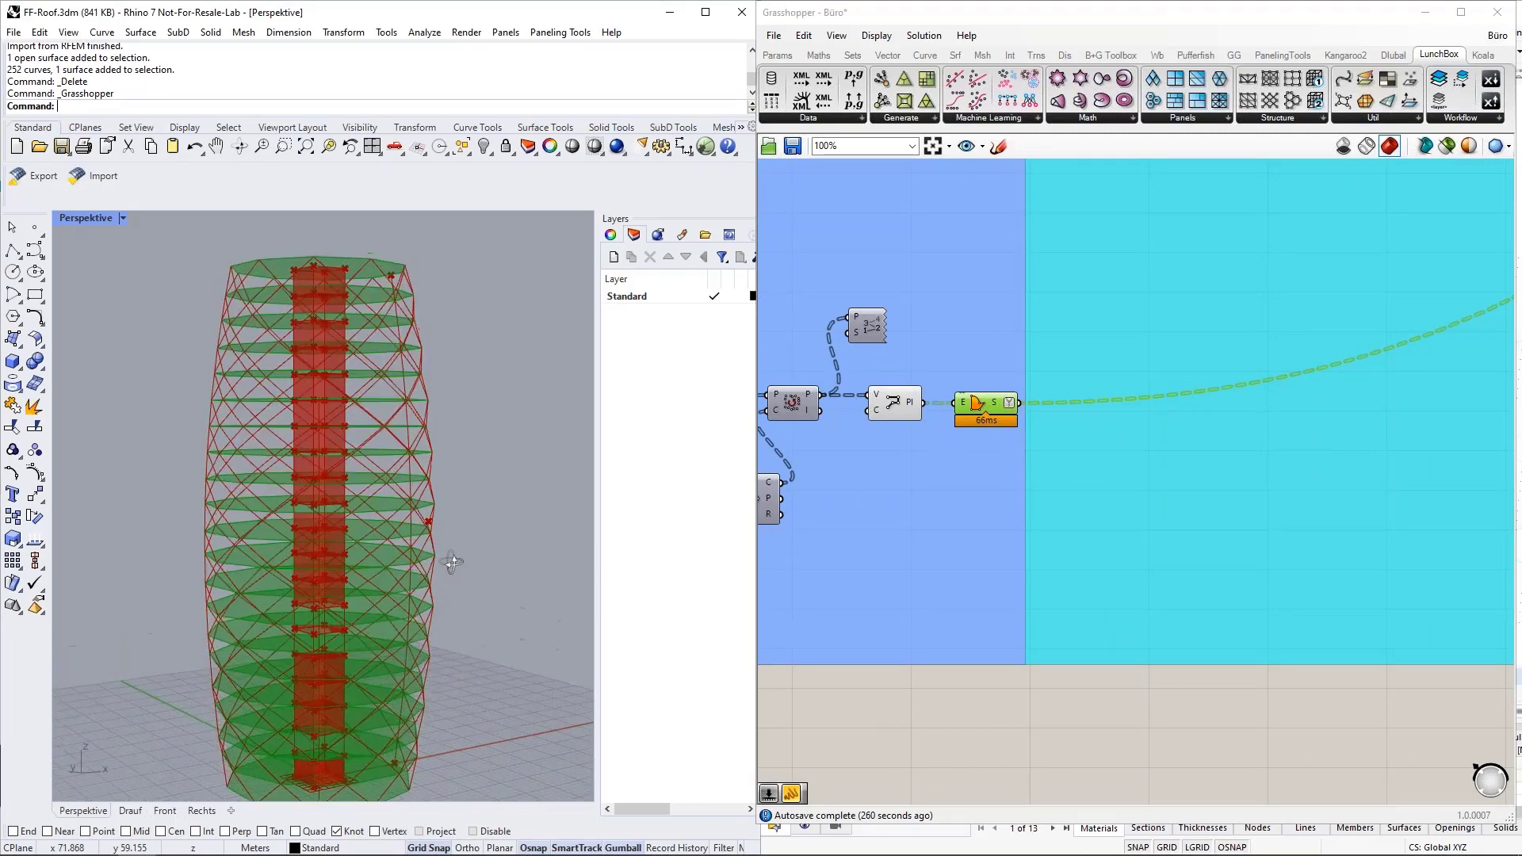
Highlight the Opening component in the model data group and inspect the core openings in the Rhino viewport's floor slabs.
{"action": "scroll", "coordinate": [885, 490], "scroll_direction": "down", "scroll_amount": 8}
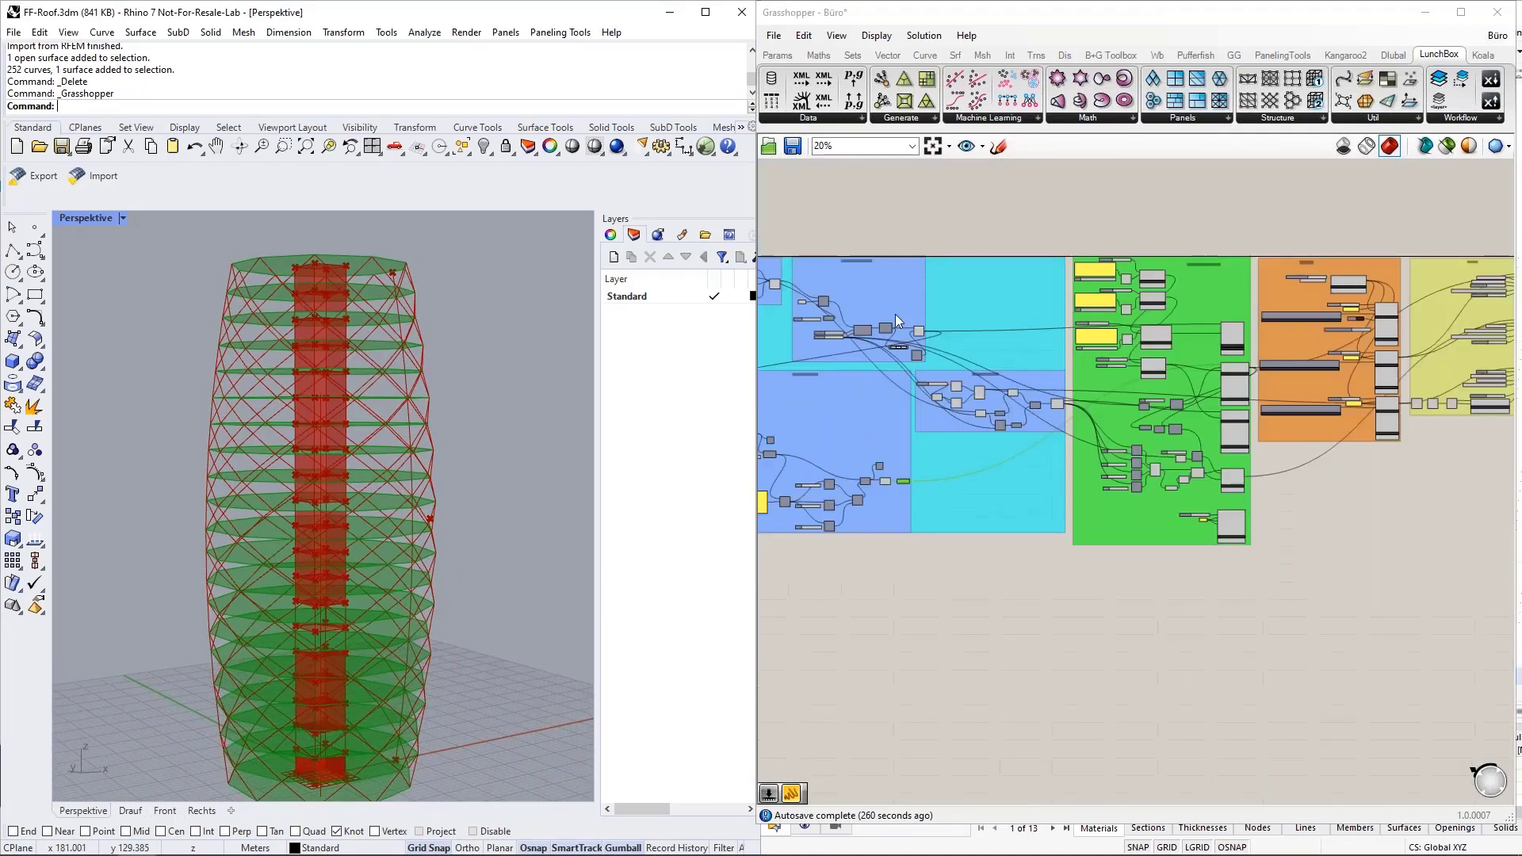
{"action": "scroll", "coordinate": [1195, 378], "scroll_direction": "up", "scroll_amount": 8}
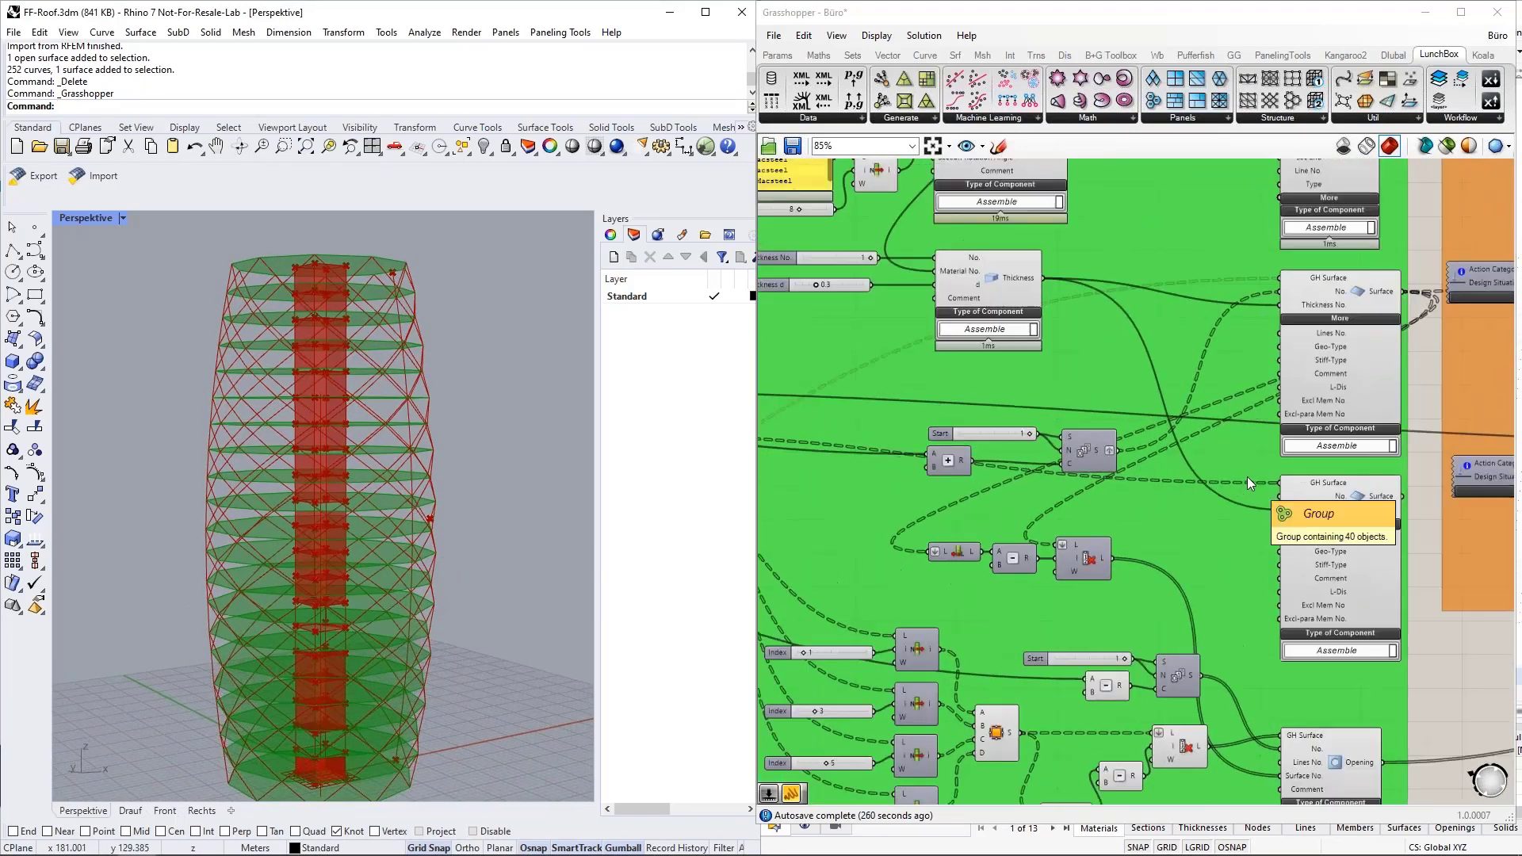
{"action": "scroll", "coordinate": [1248, 477], "scroll_direction": "down", "scroll_amount": 1}
{"action": "right_click_drag", "start_coordinate": [1433, 697], "coordinate": [1319, 372]}
{"action": "left_click", "coordinate": [1278, 396]}
{"action": "left_click", "coordinate": [1222, 476]}
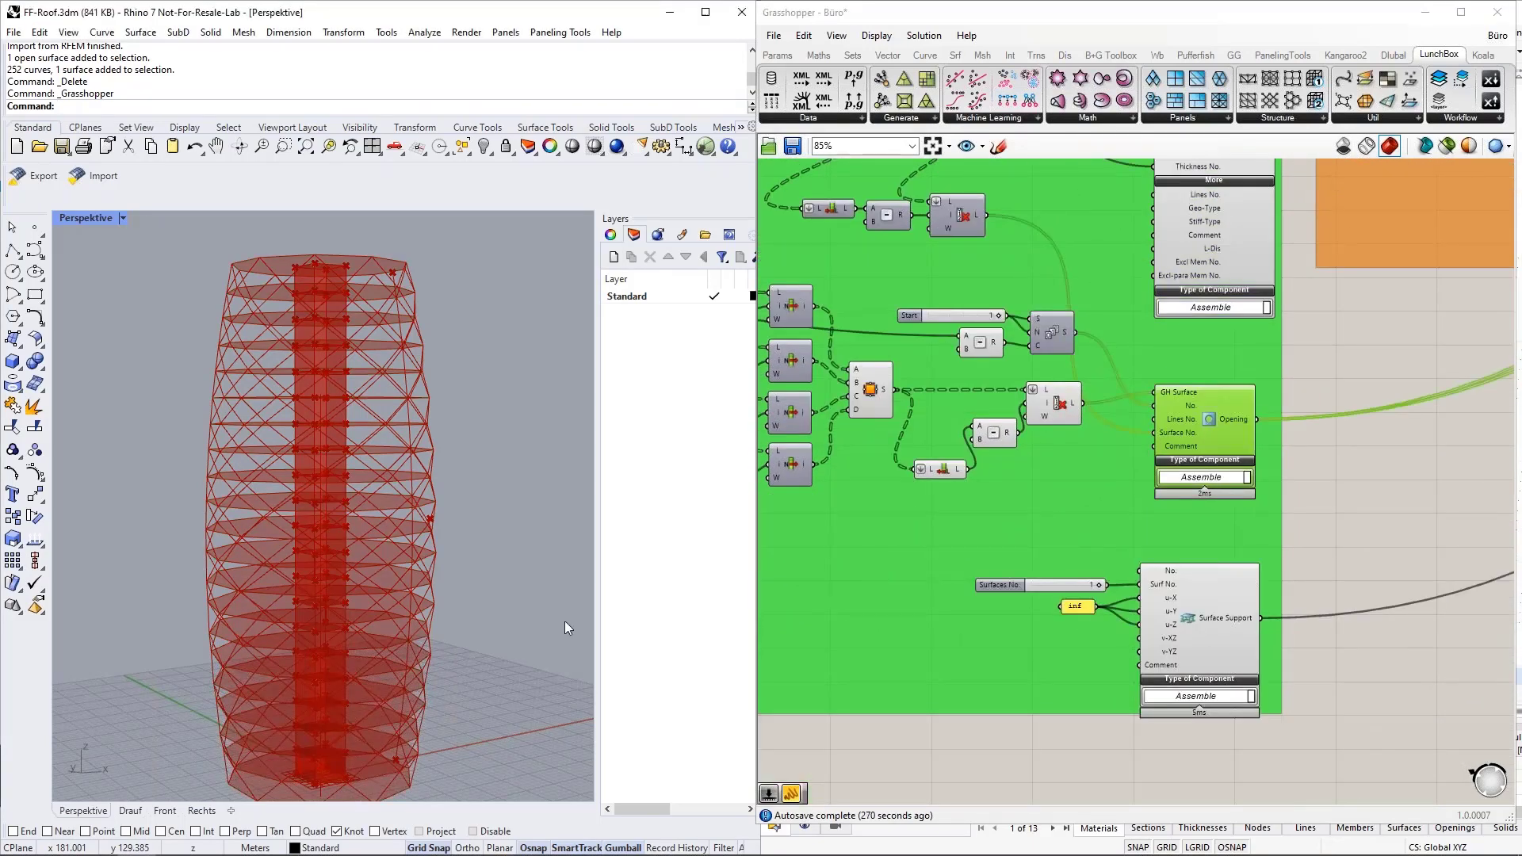
{"action": "scroll", "coordinate": [308, 596], "scroll_direction": "up", "scroll_amount": 5}
{"action": "scroll", "coordinate": [308, 561], "scroll_direction": "up", "scroll_amount": 2}
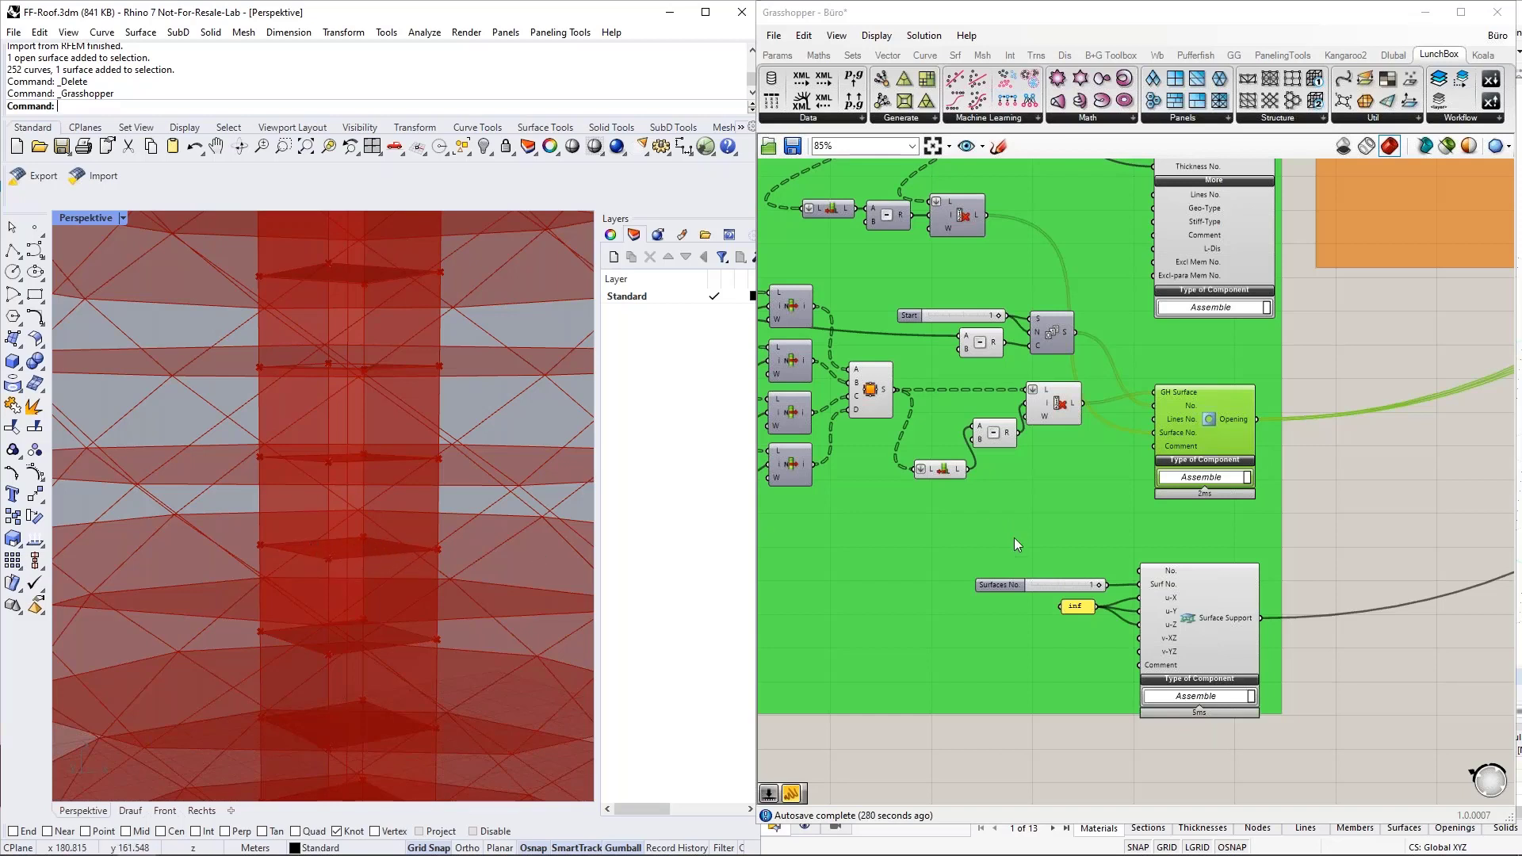
Highlight the Surface Support component and locate the Loading group beside the model data.
{"action": "scroll", "coordinate": [1037, 563], "scroll_direction": "down", "scroll_amount": 6}
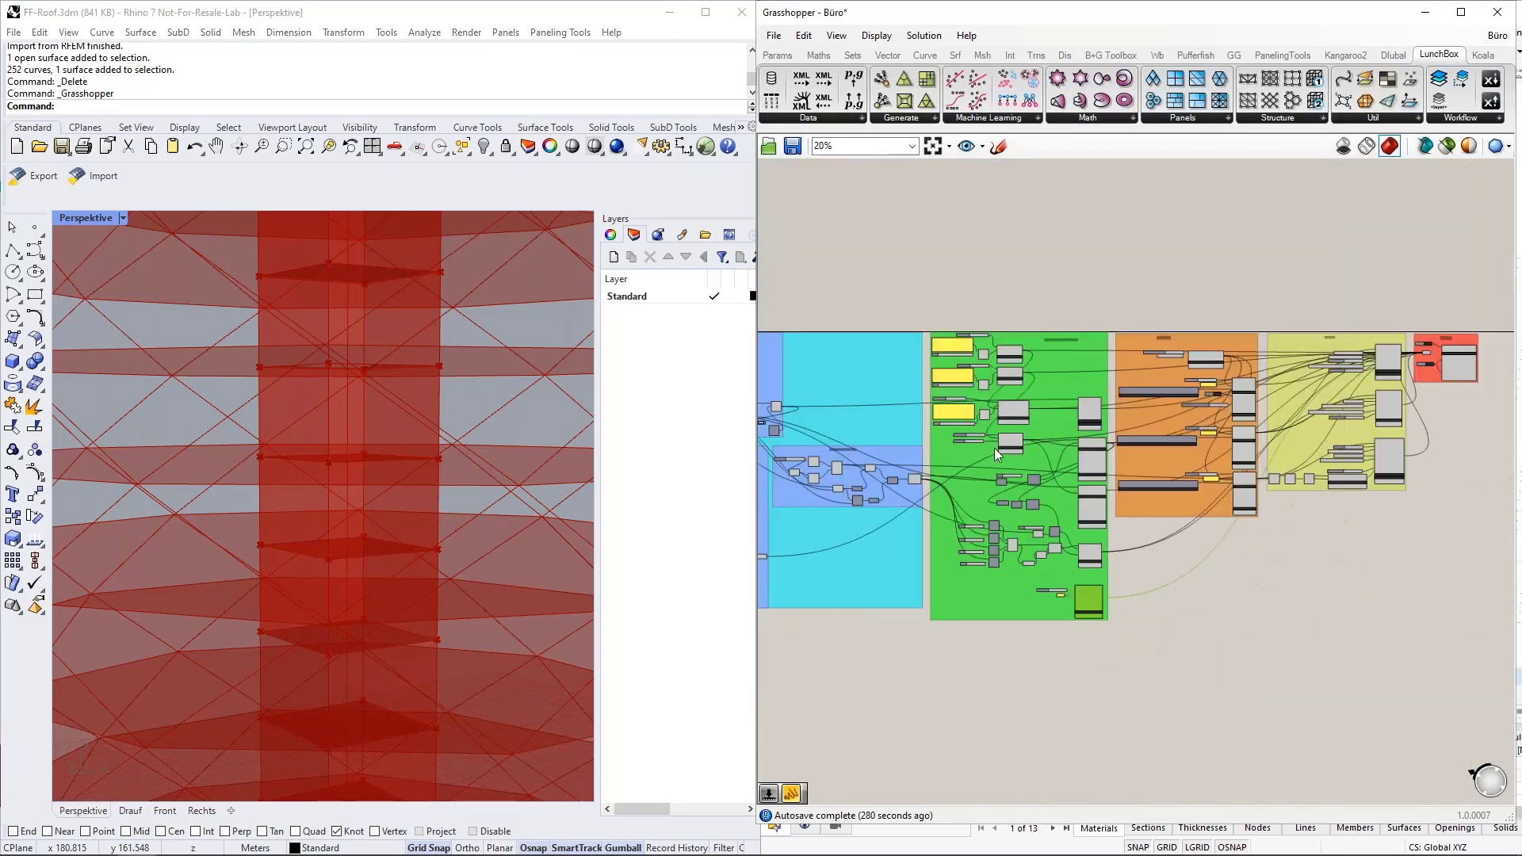
{"action": "scroll", "coordinate": [995, 448], "scroll_direction": "up", "scroll_amount": 2}
{"action": "scroll", "coordinate": [1066, 354], "scroll_direction": "up", "scroll_amount": 3}
{"action": "scroll", "coordinate": [929, 409], "scroll_direction": "down", "scroll_amount": 5}
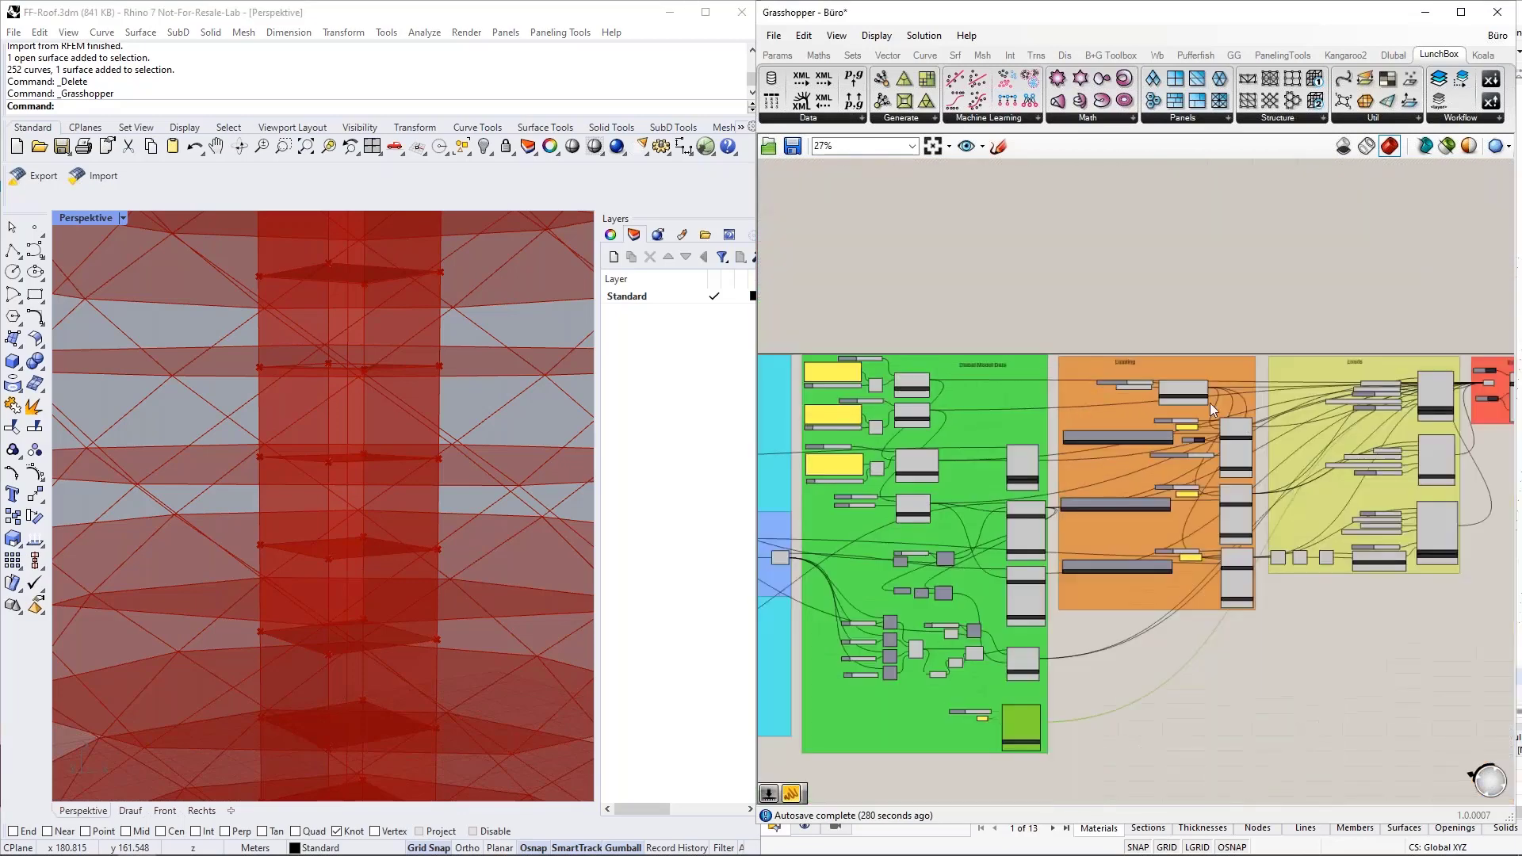
Highlight the DL Load Case component in the Loading group and examine its number, name and self-weight inputs.
{"action": "scroll", "coordinate": [1145, 441], "scroll_direction": "up", "scroll_amount": 5}
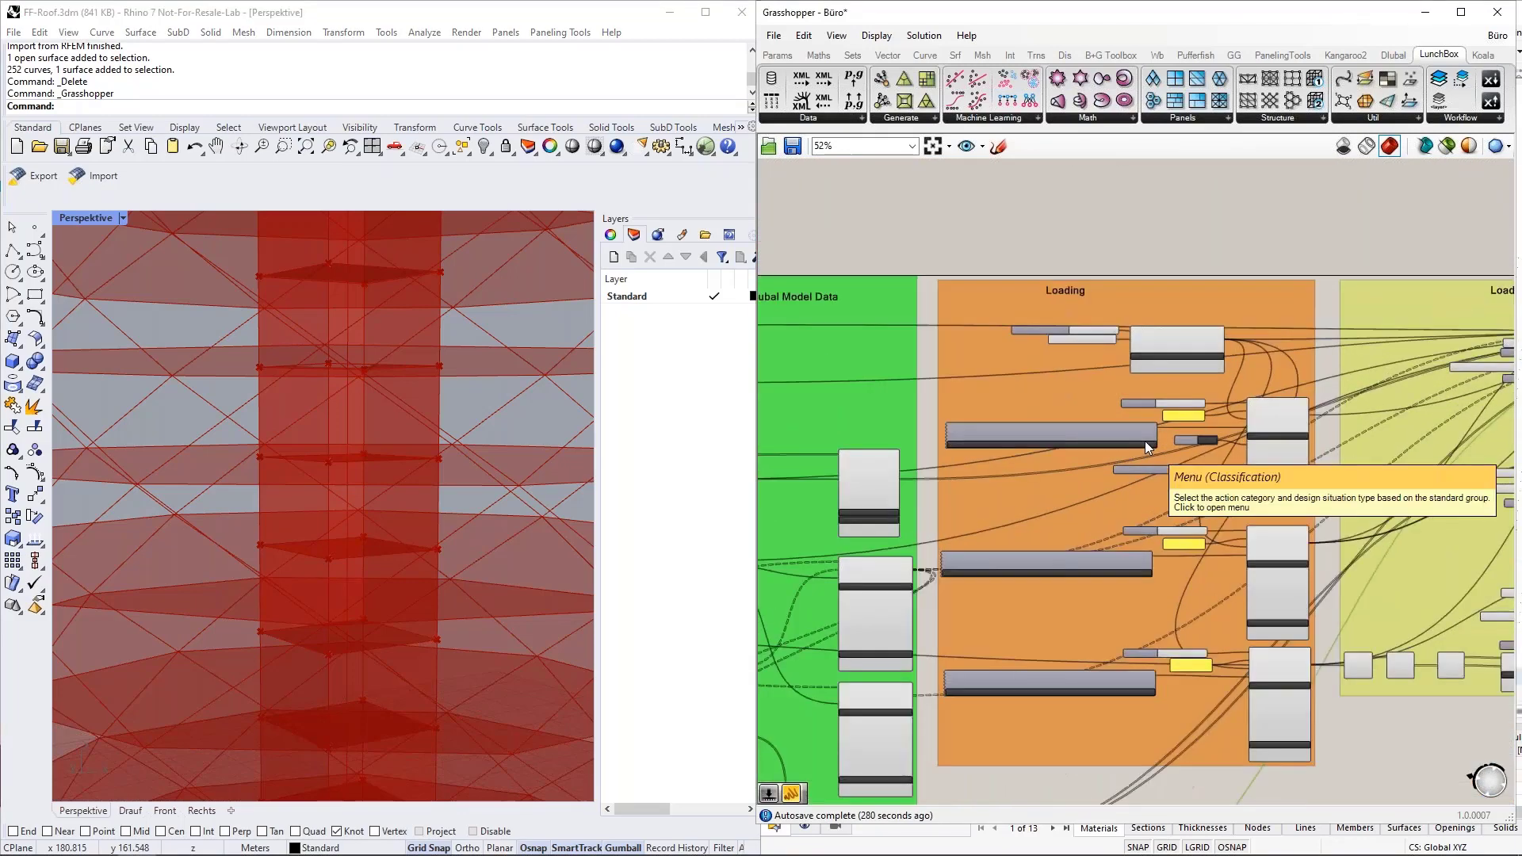
{"action": "right_click_drag", "start_coordinate": [1403, 469], "coordinate": [1354, 414]}
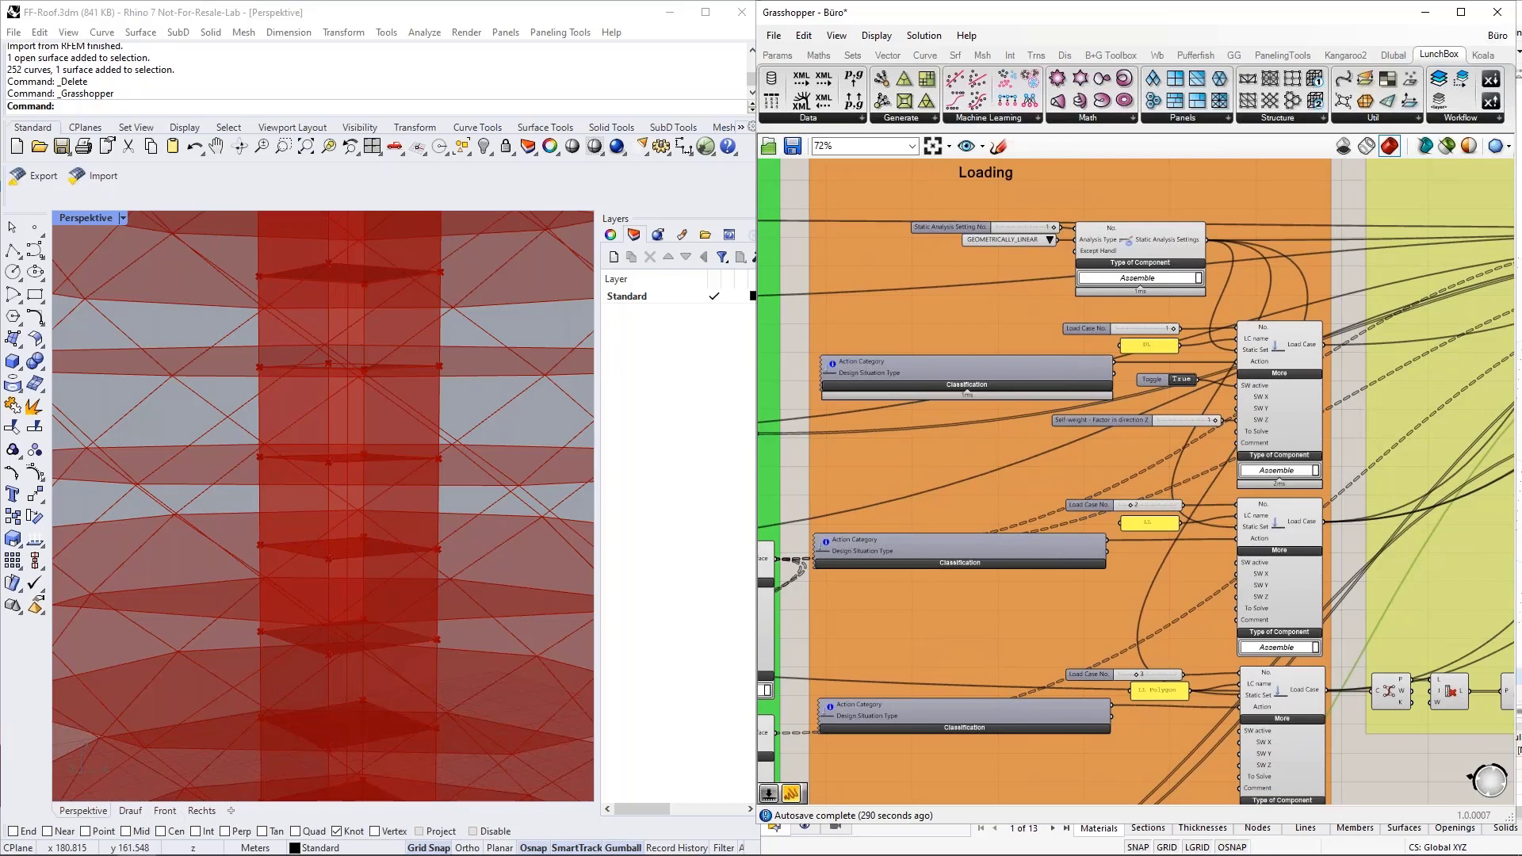
{"action": "scroll", "coordinate": [1308, 351], "scroll_direction": "up", "scroll_amount": 2}
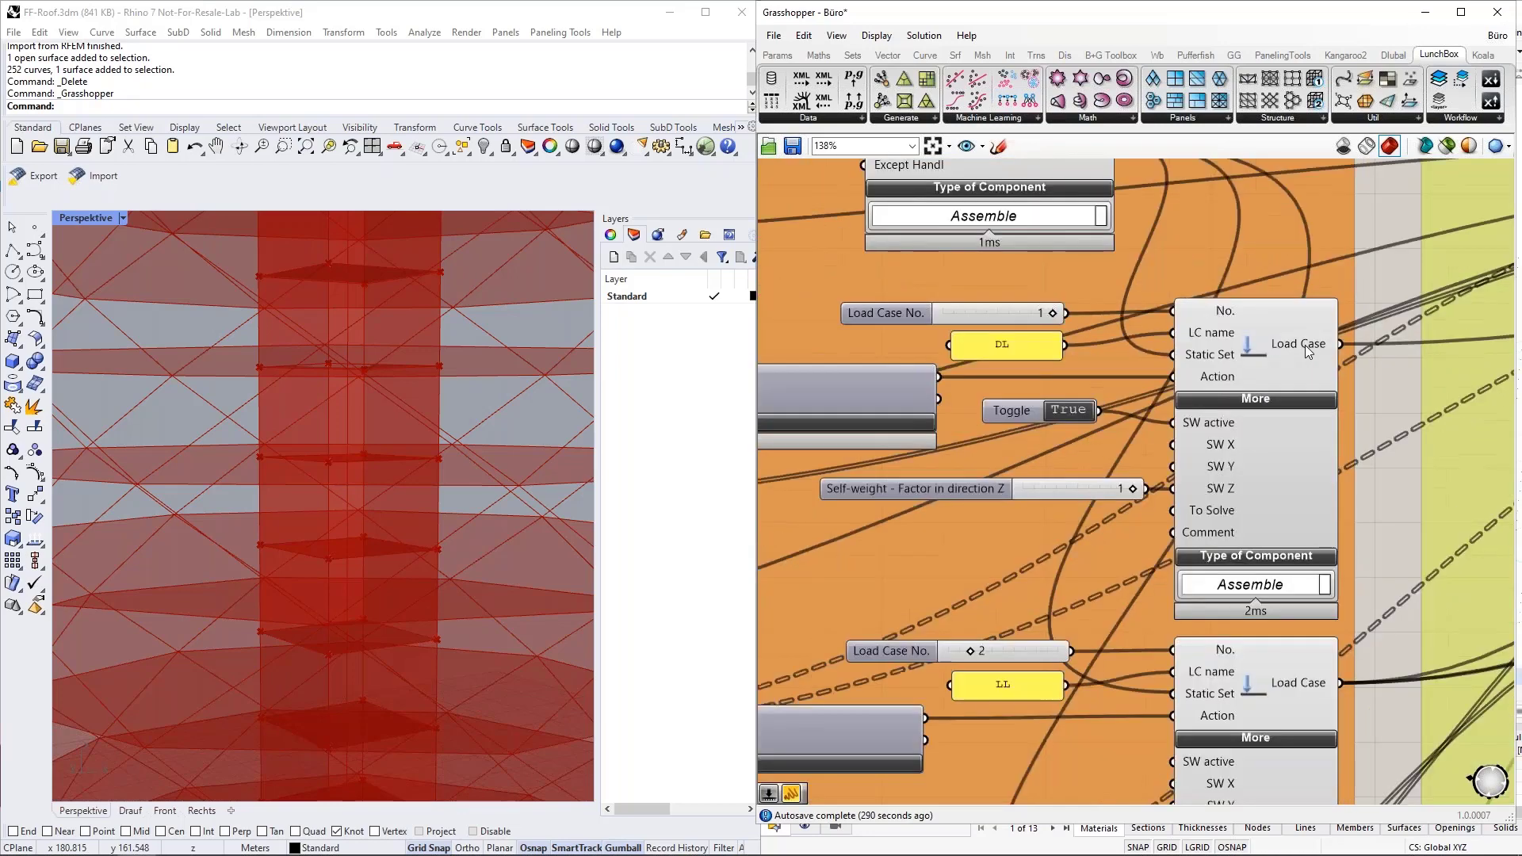
{"action": "left_click", "coordinate": [1324, 492]}
Highlight the Static Analysis Settings component and review the available analysis types without changing the selection.
{"action": "scroll", "coordinate": [1320, 512], "scroll_direction": "down", "scroll_amount": 1}
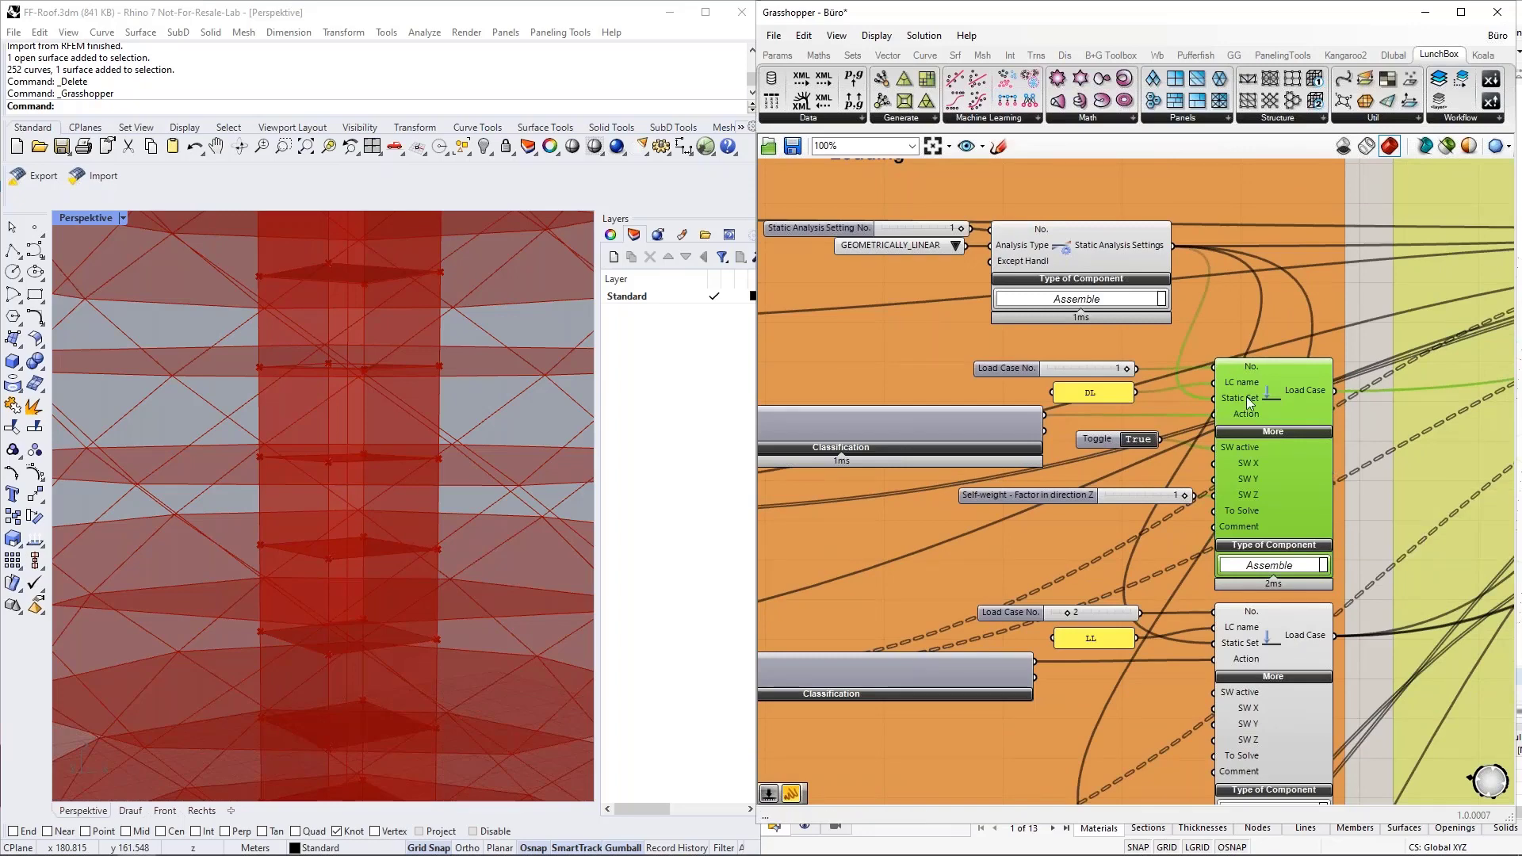
{"action": "left_click", "coordinate": [1085, 243]}
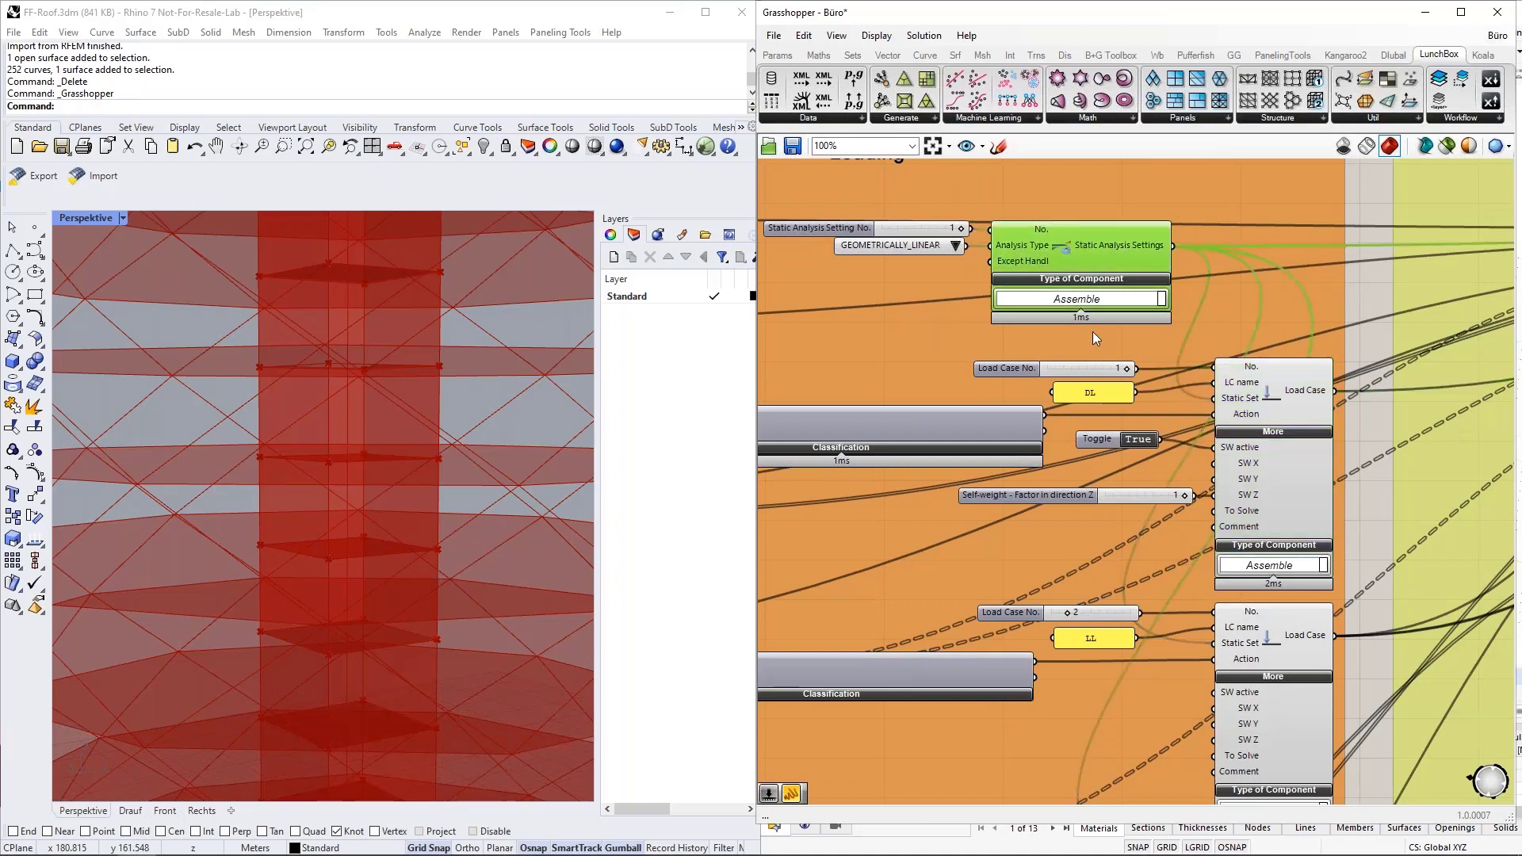
{"action": "left_click", "coordinate": [956, 247]}
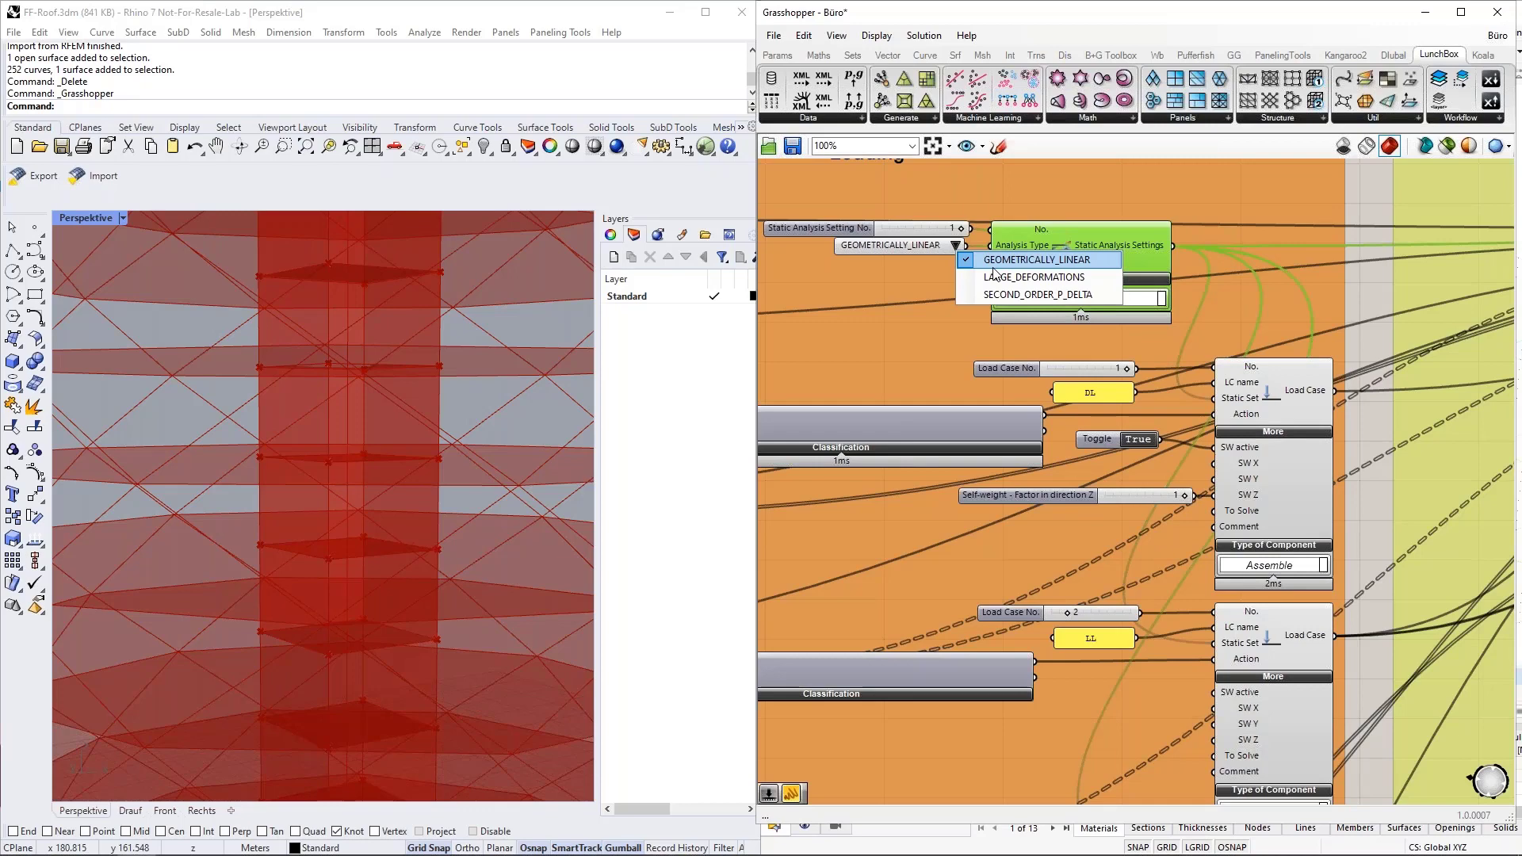
{"action": "left_click", "coordinate": [952, 247]}
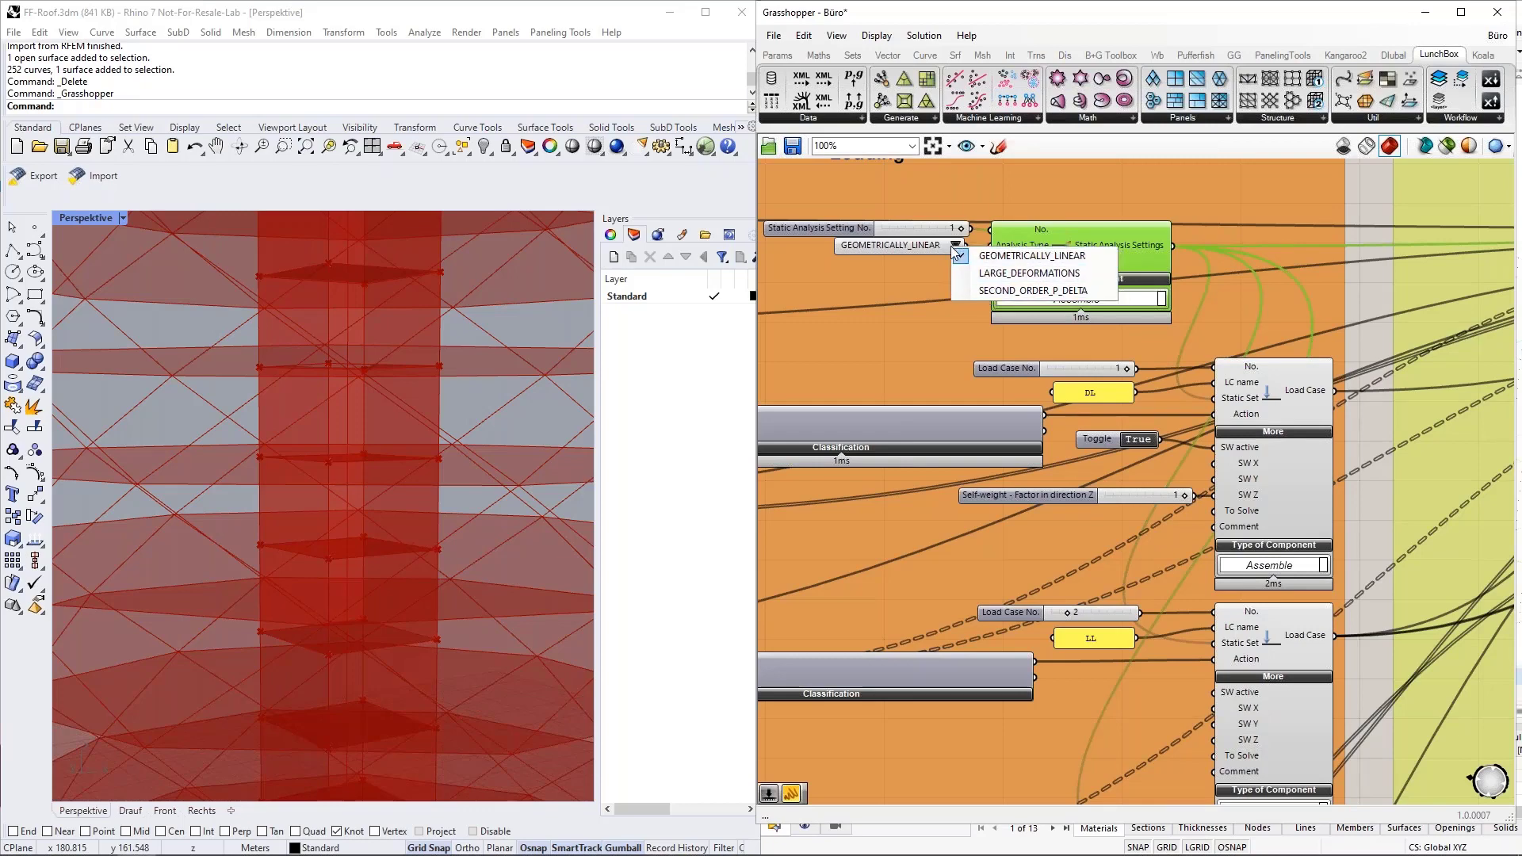
{"action": "left_click", "coordinate": [1122, 240]}
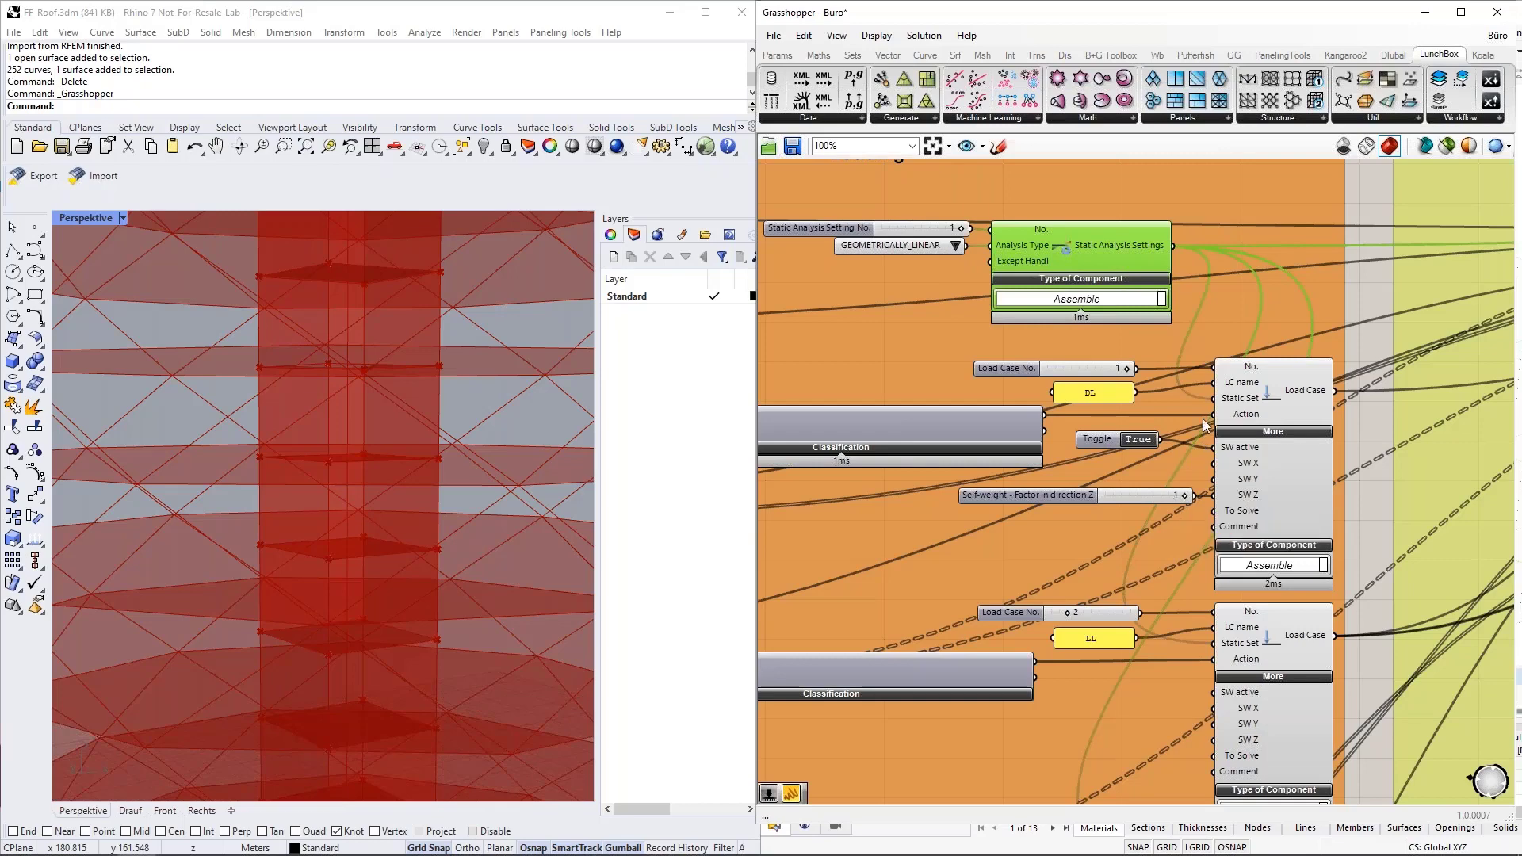
Examine the DL load case's Action input and the standard group, action category and design situation in its Classification component.
{"action": "mouse_move", "coordinate": [1242, 420]}
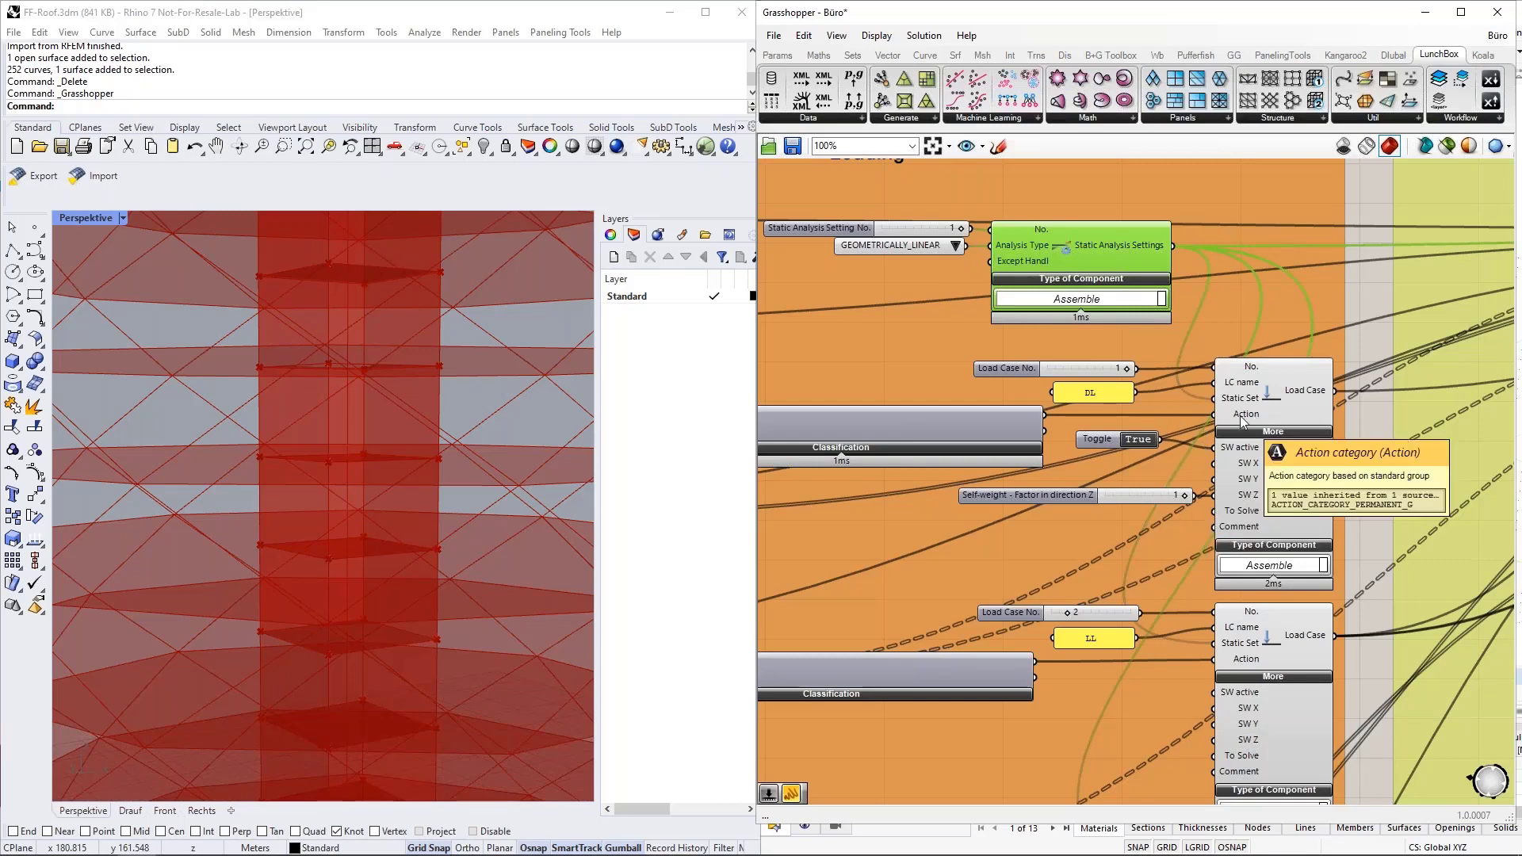
{"action": "scroll", "coordinate": [1311, 416], "scroll_direction": "down", "scroll_amount": 2}
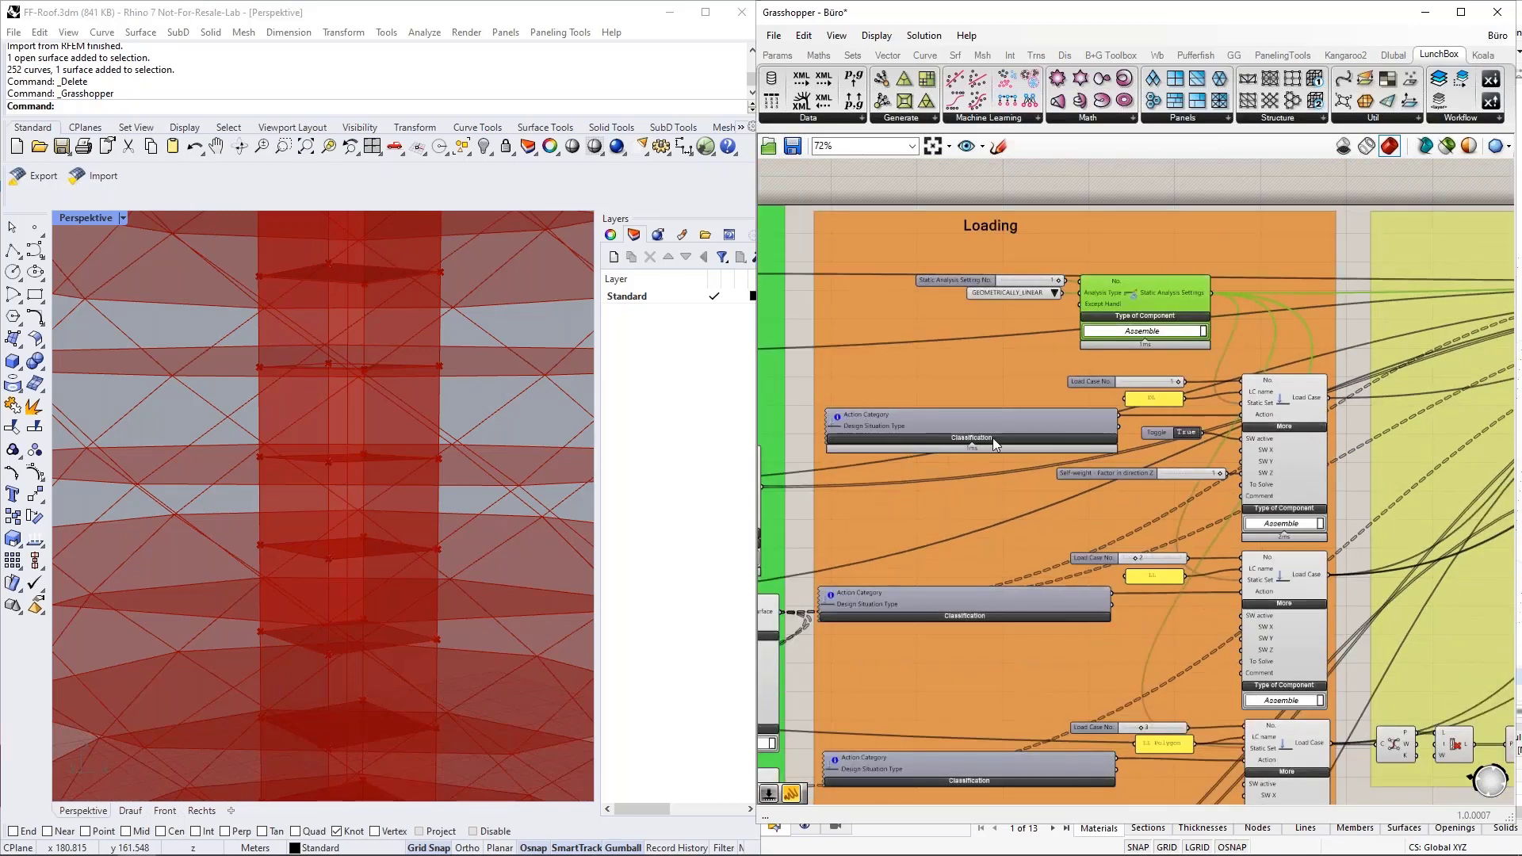
{"action": "scroll", "coordinate": [924, 488], "scroll_direction": "up", "scroll_amount": 3}
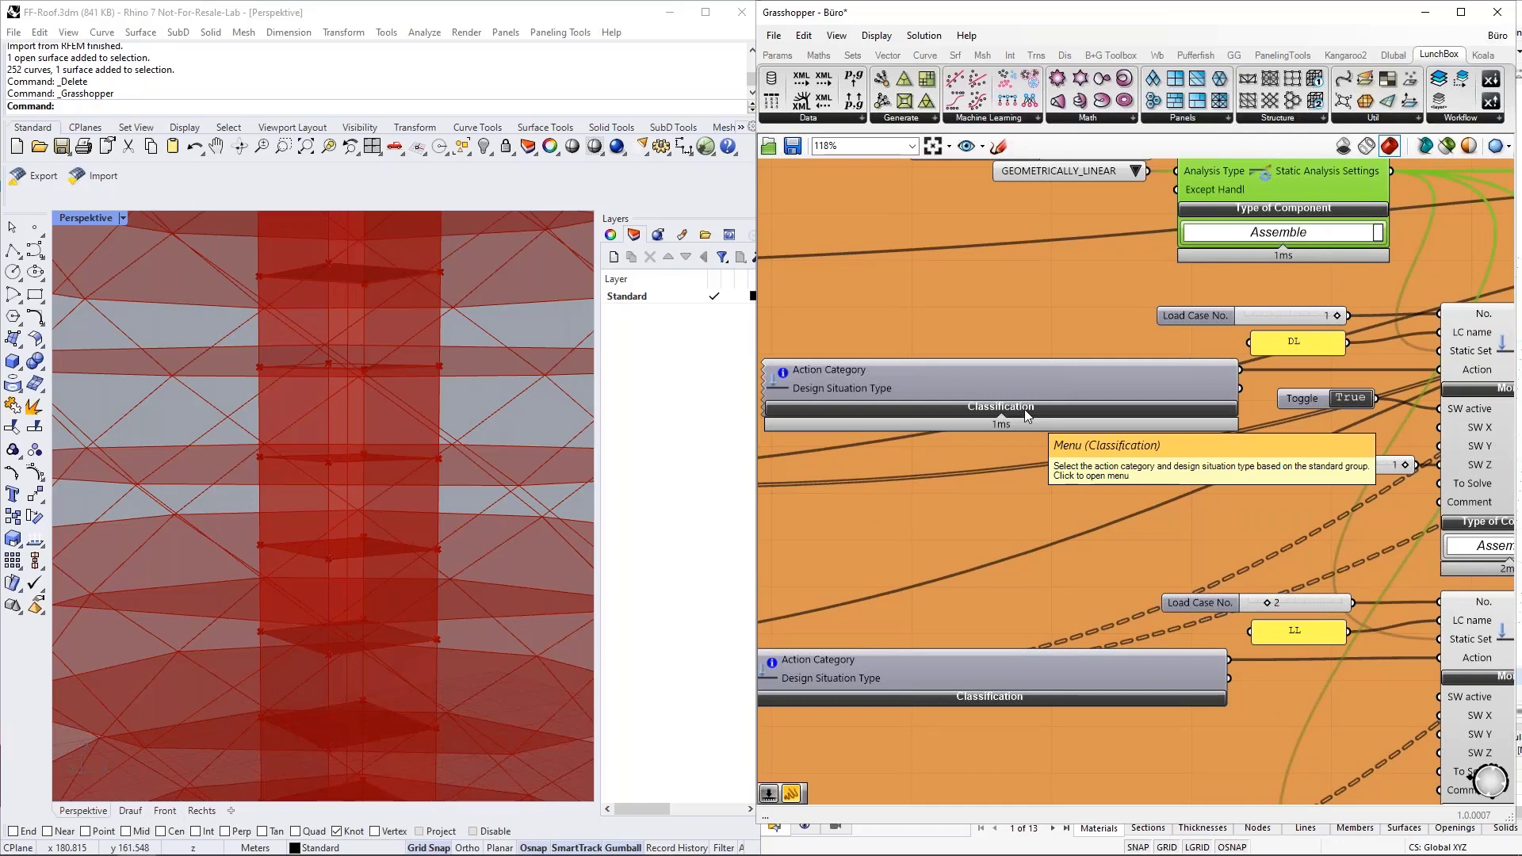
{"action": "left_click", "coordinate": [1027, 412]}
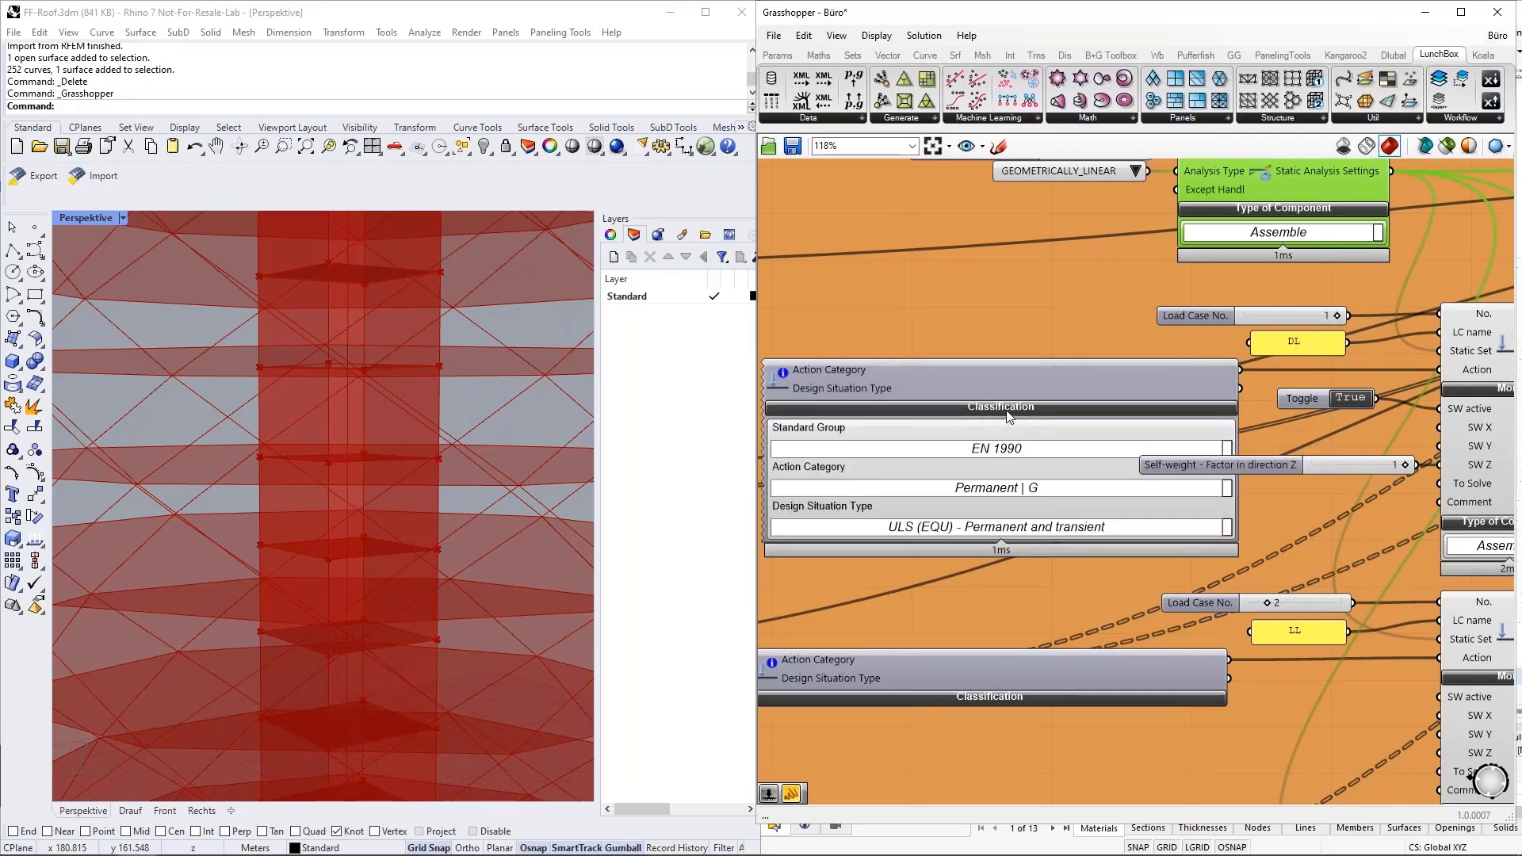
{"action": "left_click", "coordinate": [1009, 413]}
Place a new Dlubal Load Case Classification component on the empty canvas above the Loading group.
{"action": "scroll", "coordinate": [1001, 663], "scroll_direction": "down", "scroll_amount": 4}
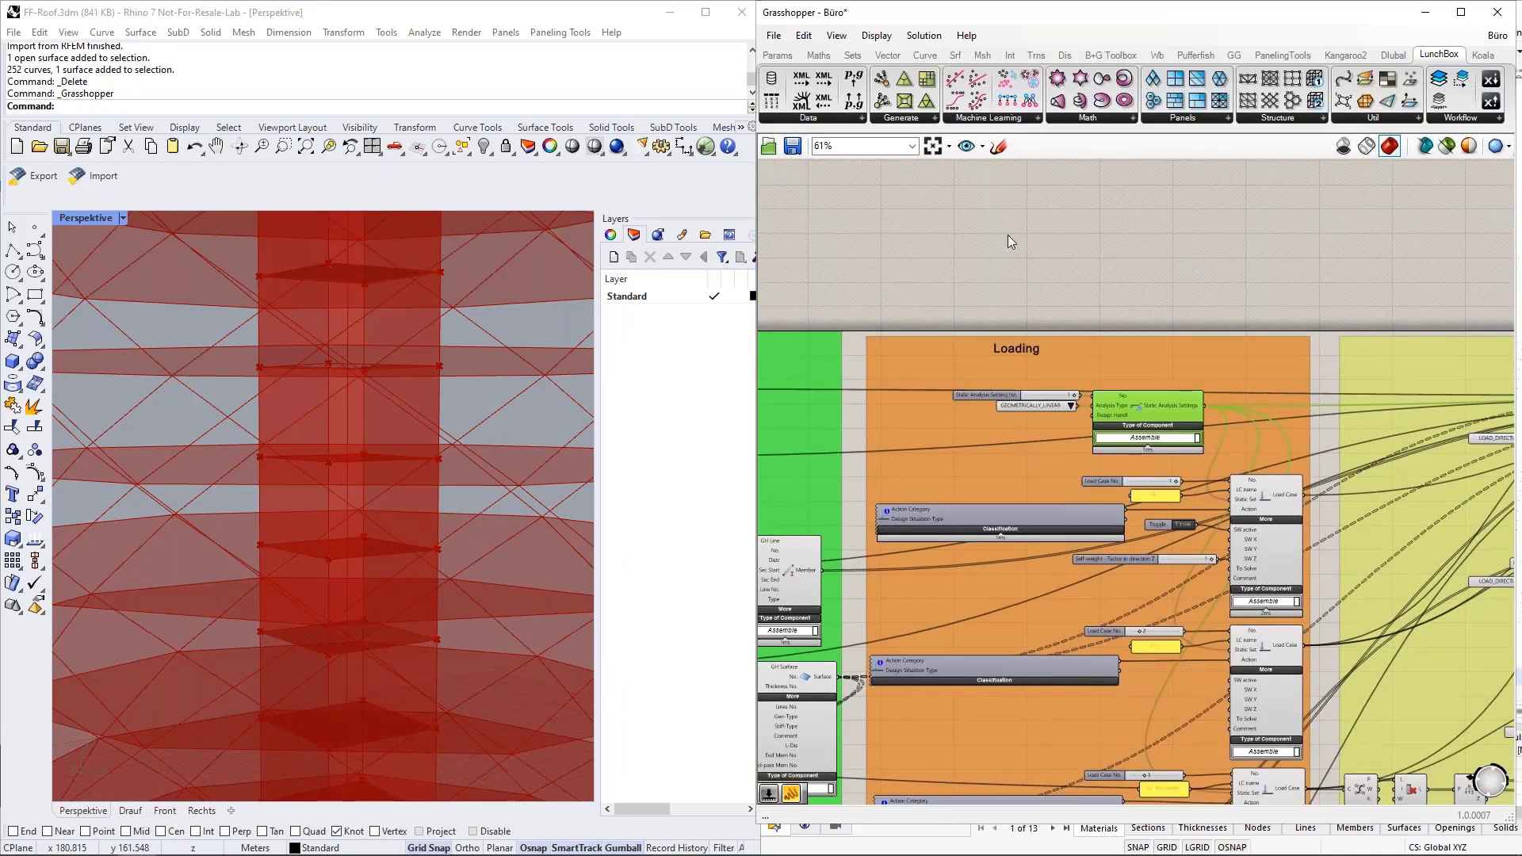
{"action": "right_click_drag", "start_coordinate": [1007, 235], "coordinate": [929, 428]}
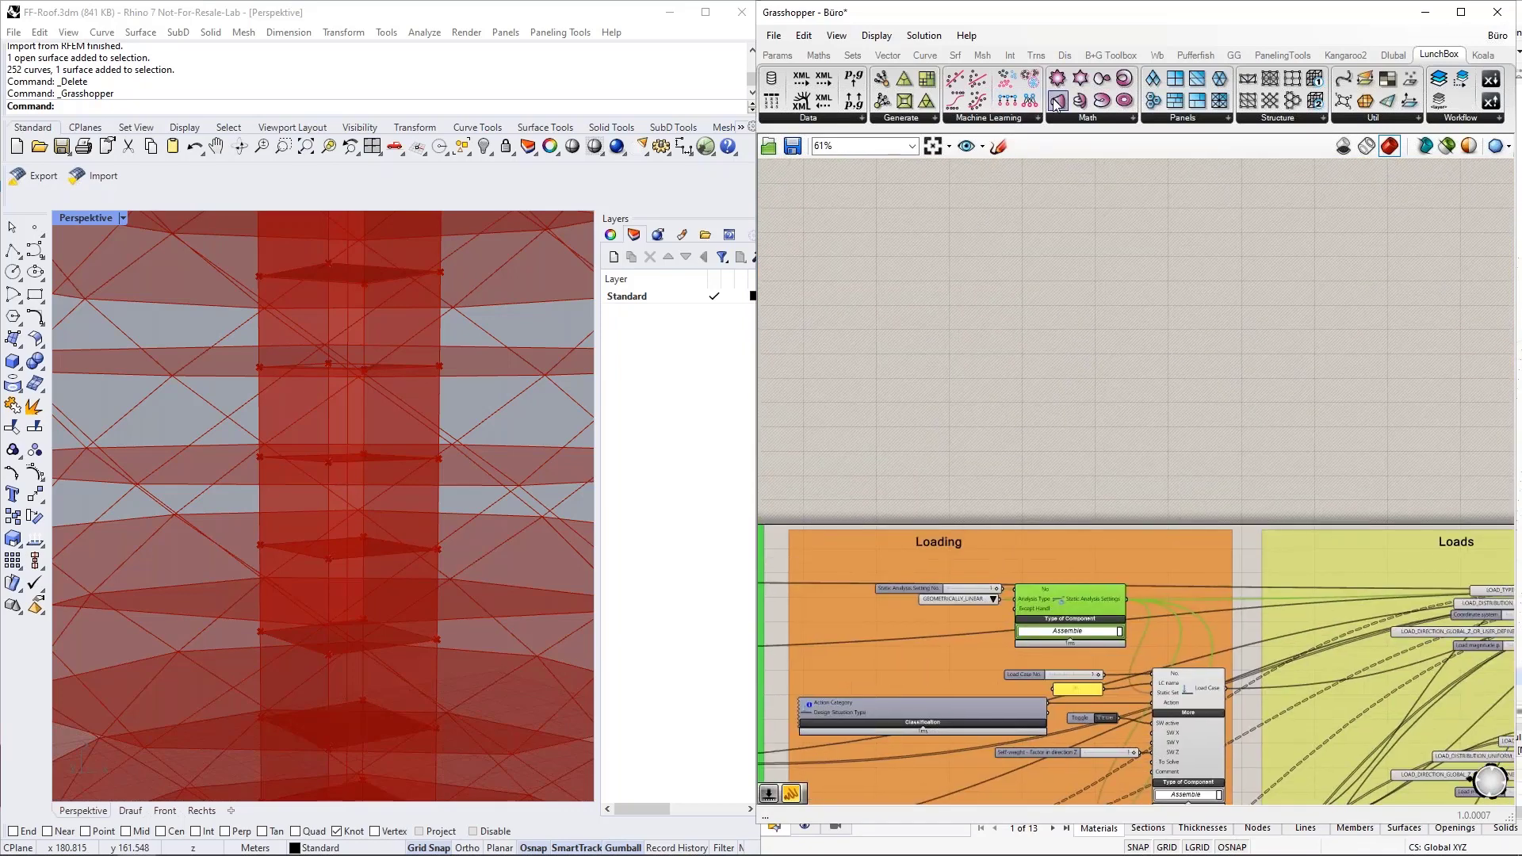
{"action": "left_click", "coordinate": [1395, 57]}
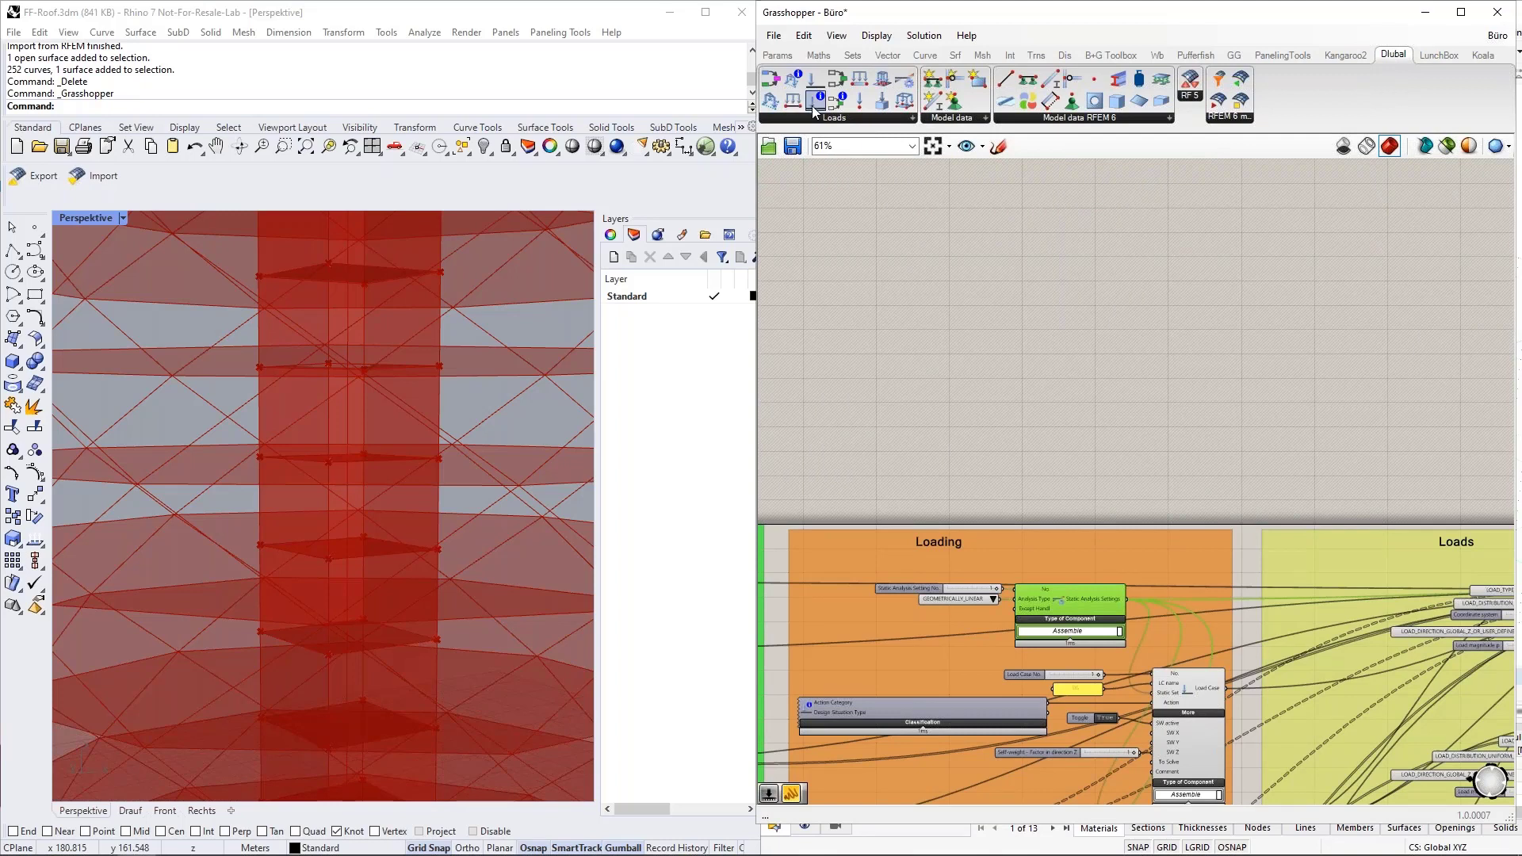
{"action": "left_click_drag", "start_coordinate": [812, 103], "coordinate": [947, 337]}
{"action": "scroll", "coordinate": [896, 347], "scroll_direction": "up", "scroll_amount": 5}
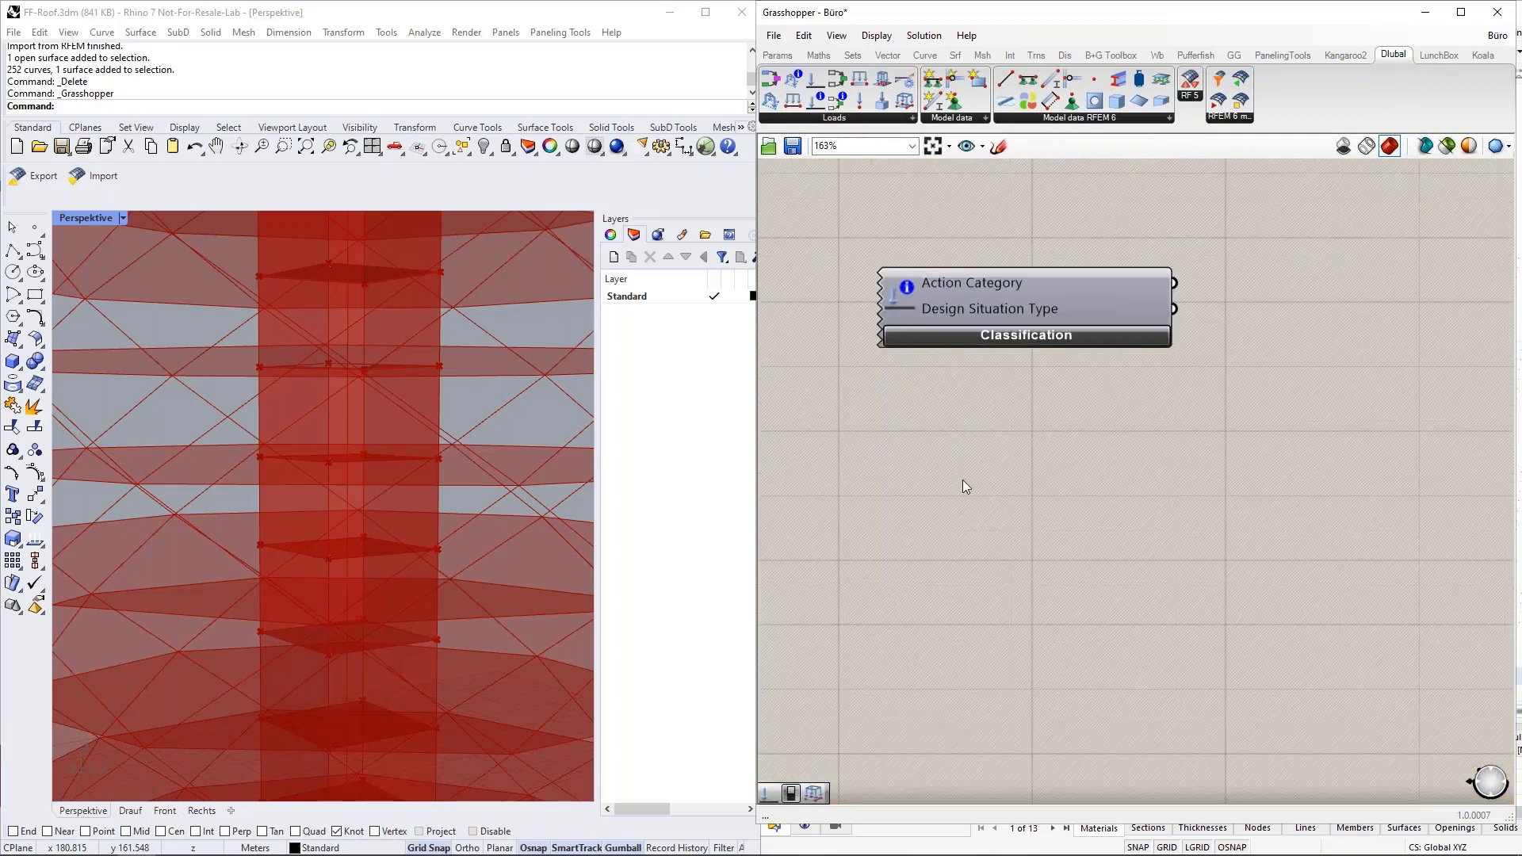
Set the new Classification component's standard group to EN 1990 and its action category to Imposed loads - category B: office areas | QI B.
{"action": "left_click", "coordinate": [1023, 337]}
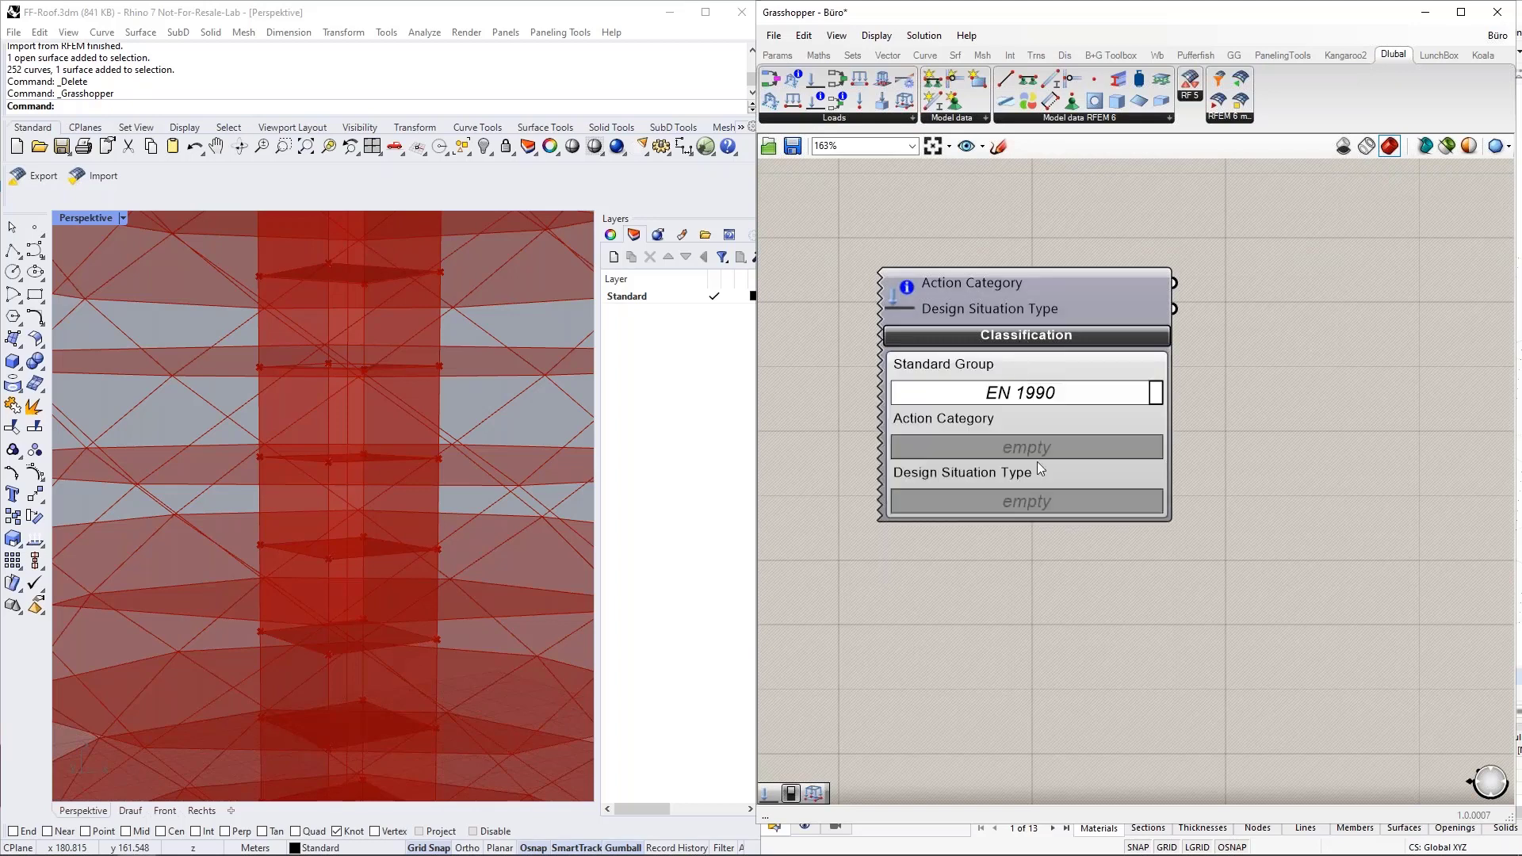
{"action": "left_click", "coordinate": [1158, 393]}
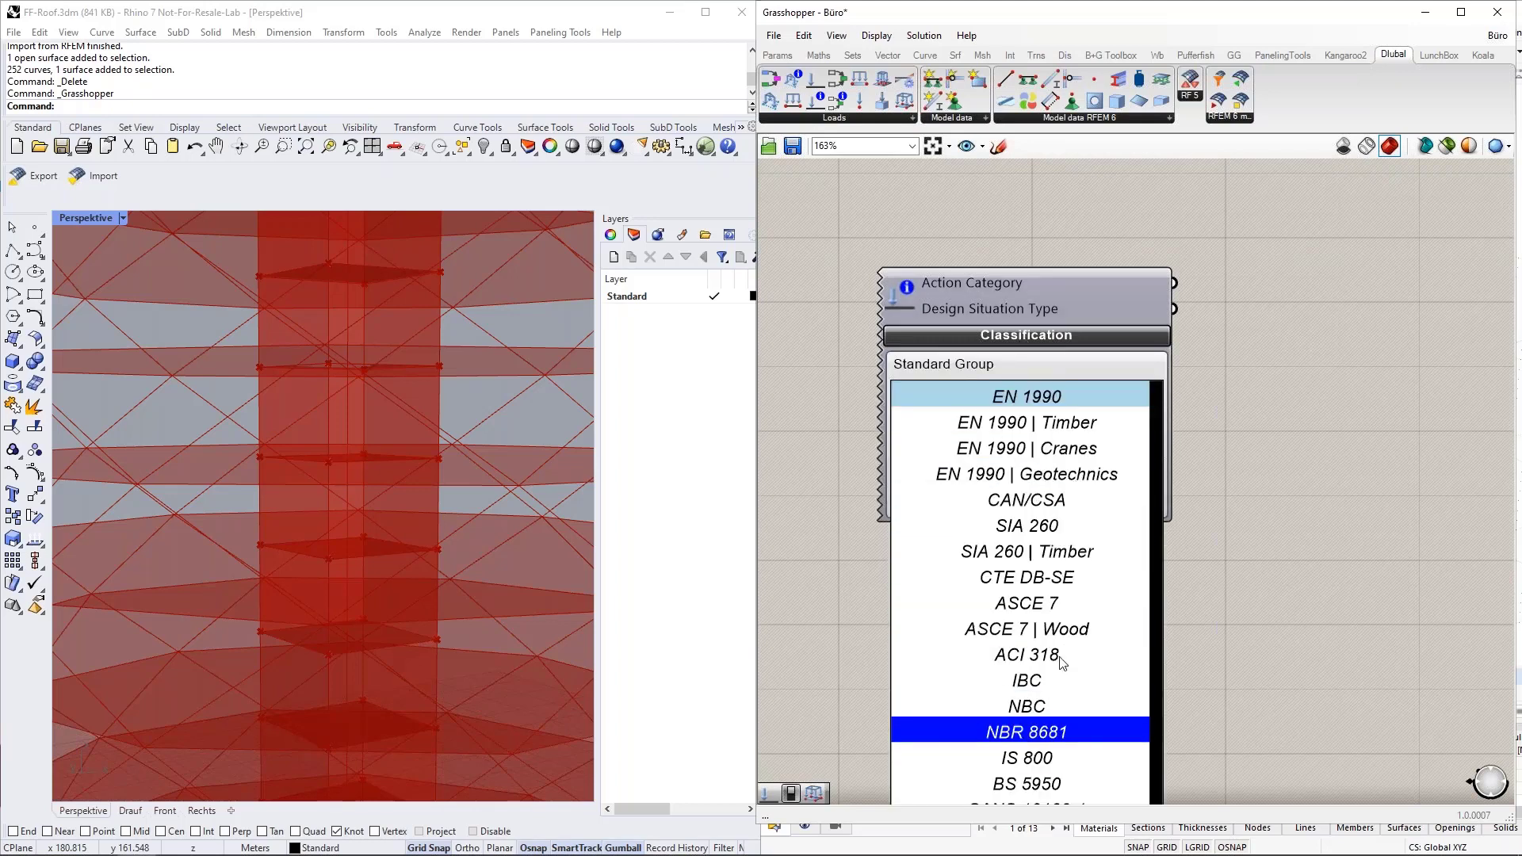
{"action": "left_click", "coordinate": [1031, 397]}
{"action": "left_click", "coordinate": [1063, 298]}
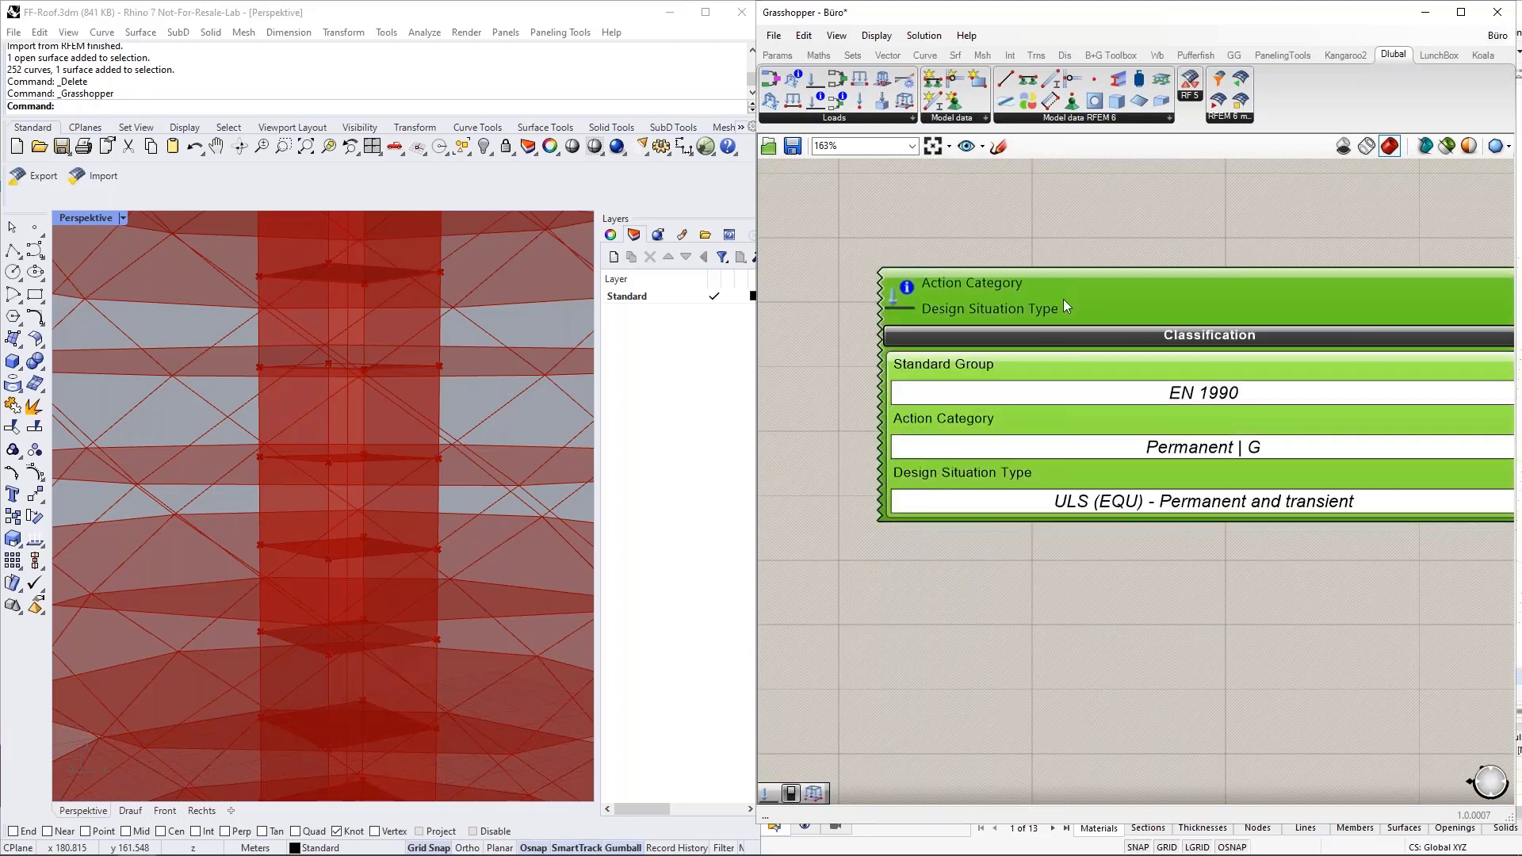
{"action": "left_click_drag", "start_coordinate": [1064, 298], "coordinate": [995, 260]}
{"action": "scroll", "coordinate": [1056, 274], "scroll_direction": "down", "scroll_amount": 1}
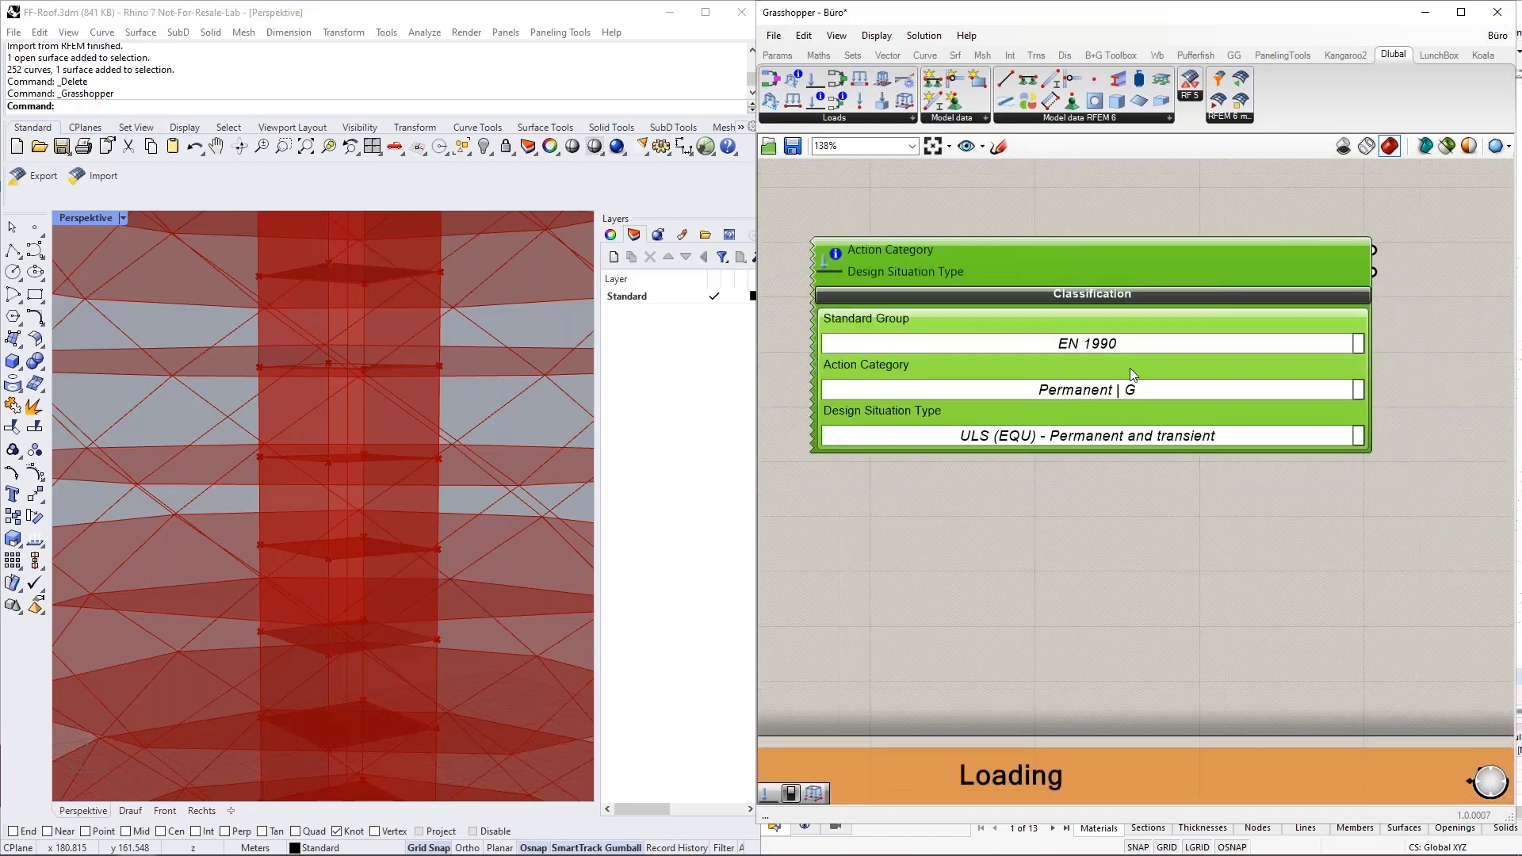
{"action": "left_click", "coordinate": [1358, 390]}
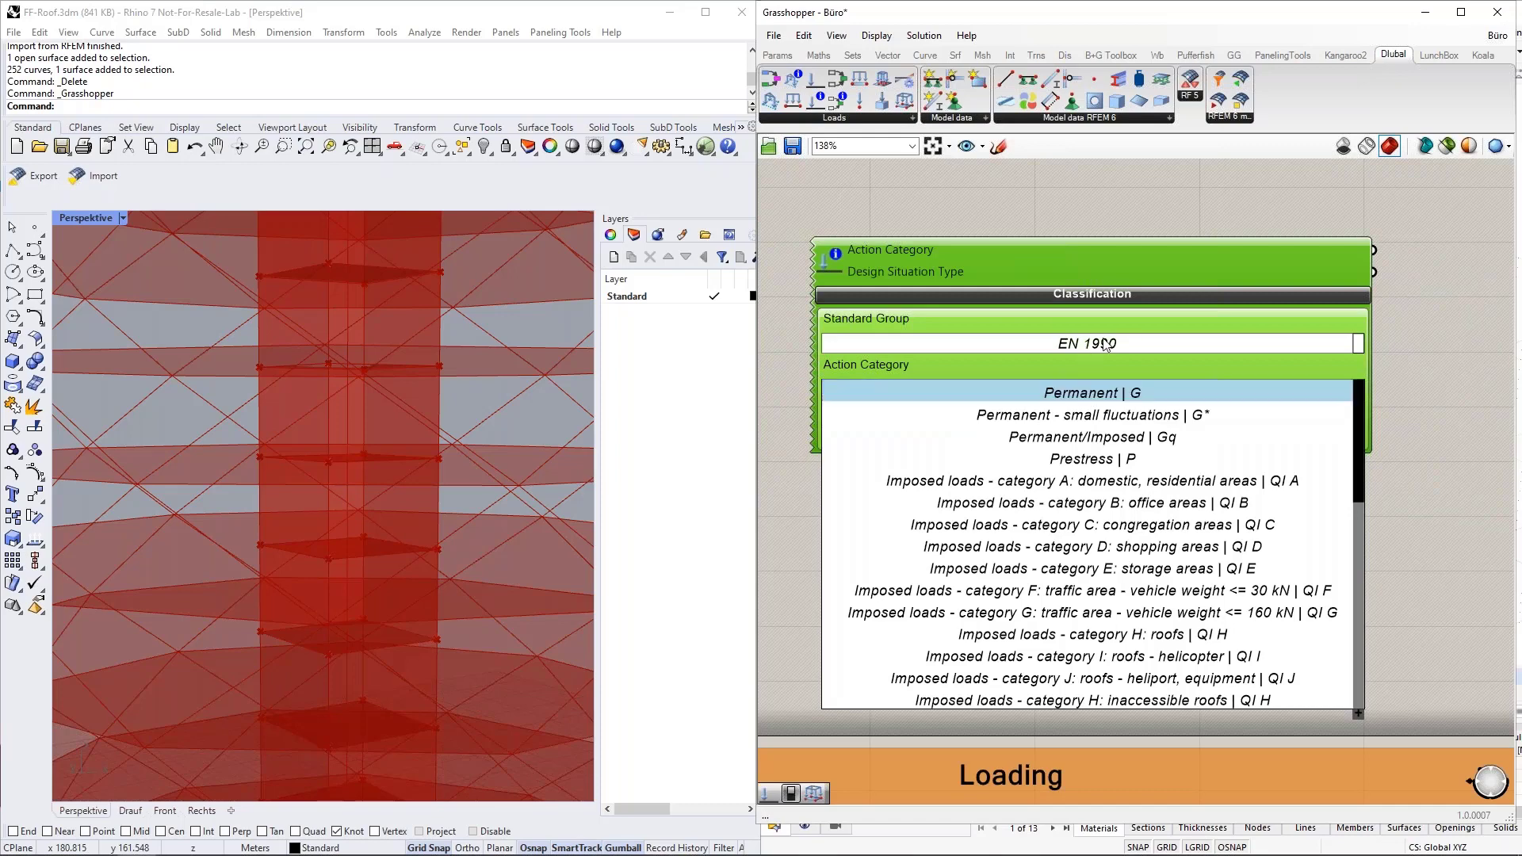
{"action": "left_click", "coordinate": [1094, 503]}
Add a Load Case component beside the new Classification component and connect the Action Category output to its Action input.
{"action": "scroll", "coordinate": [1062, 539], "scroll_direction": "down", "scroll_amount": 2}
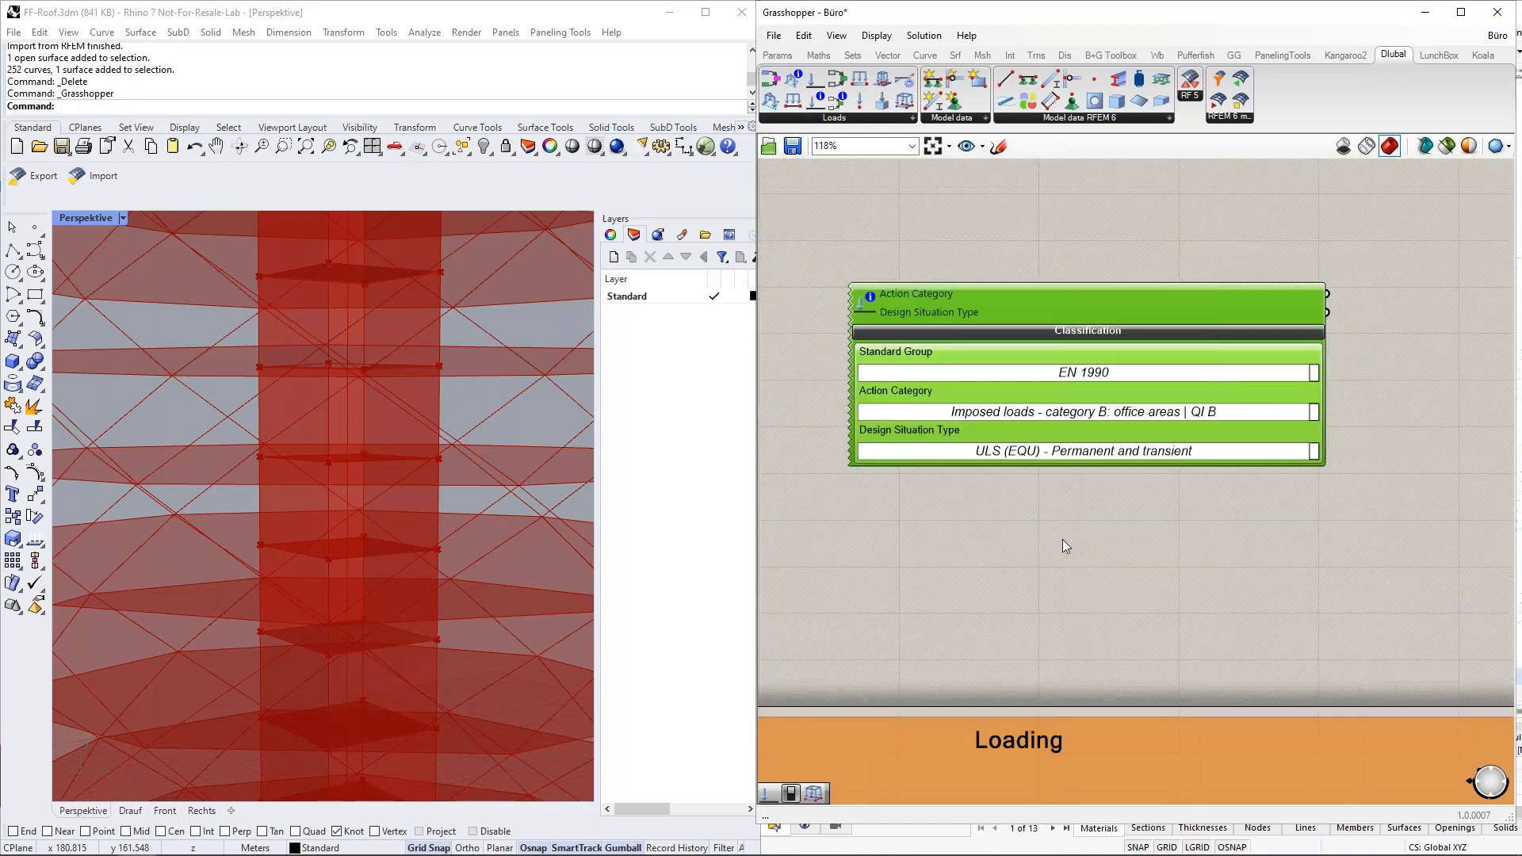
{"action": "right_click_drag", "start_coordinate": [1292, 401], "coordinate": [1233, 399]}
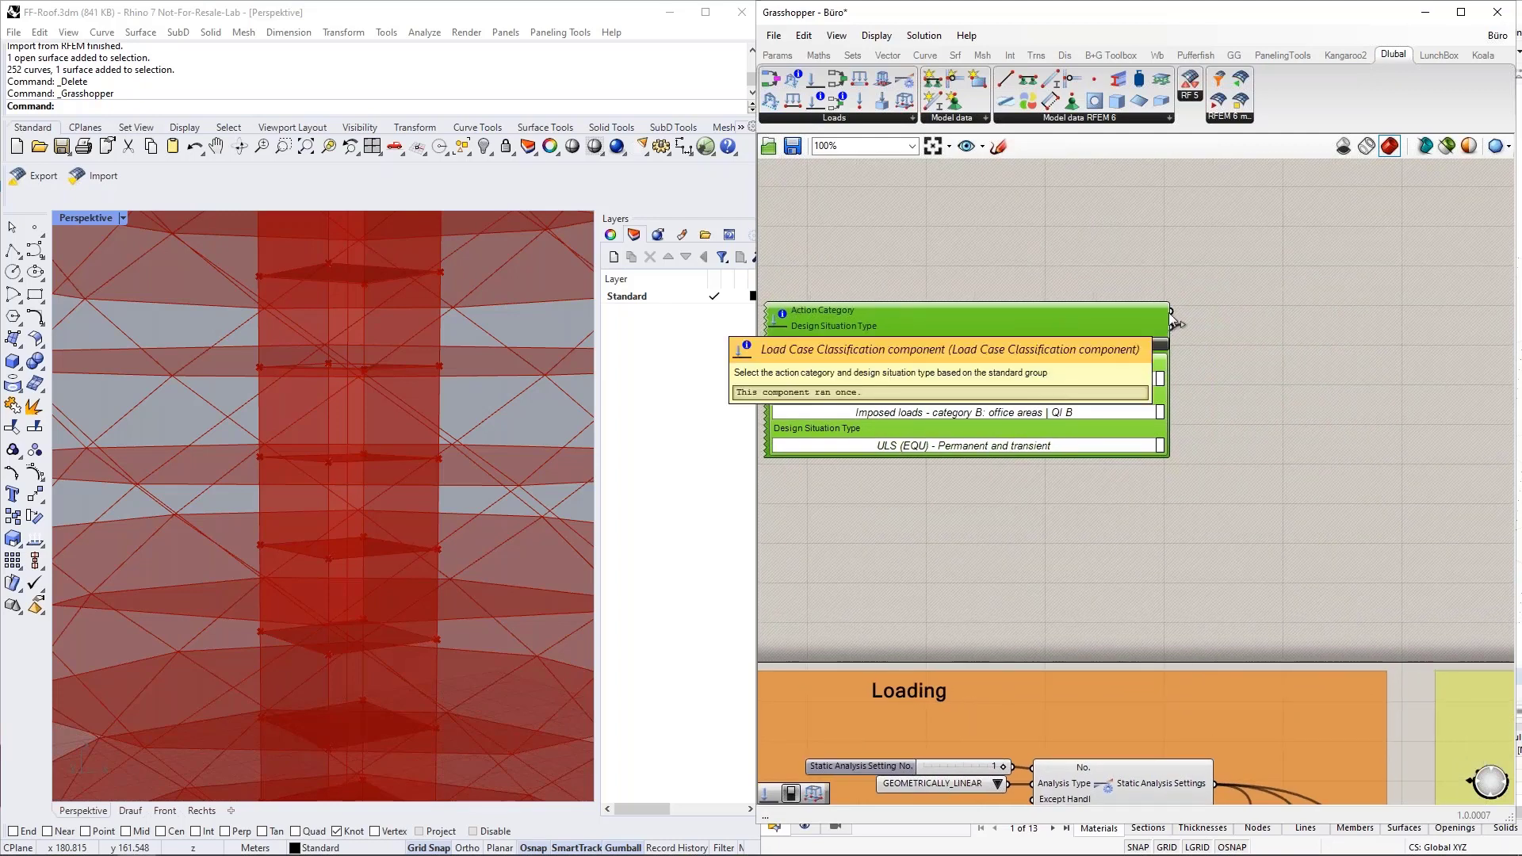
{"action": "left_click_drag", "start_coordinate": [831, 92], "coordinate": [1316, 373]}
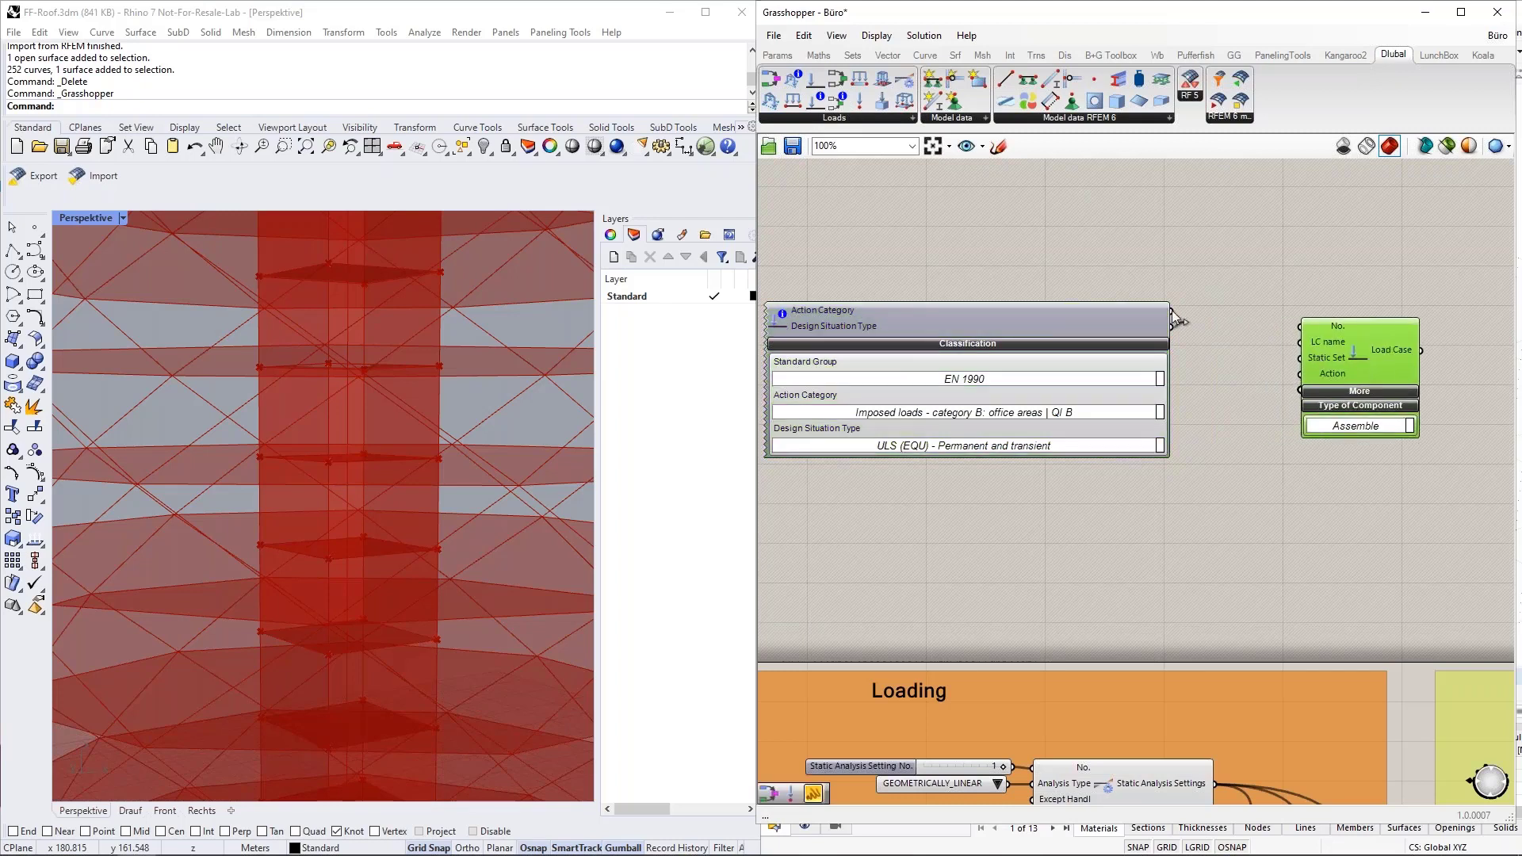
{"action": "left_click_drag", "start_coordinate": [1172, 311], "coordinate": [1300, 373]}
{"action": "left_click", "coordinate": [1235, 420]}
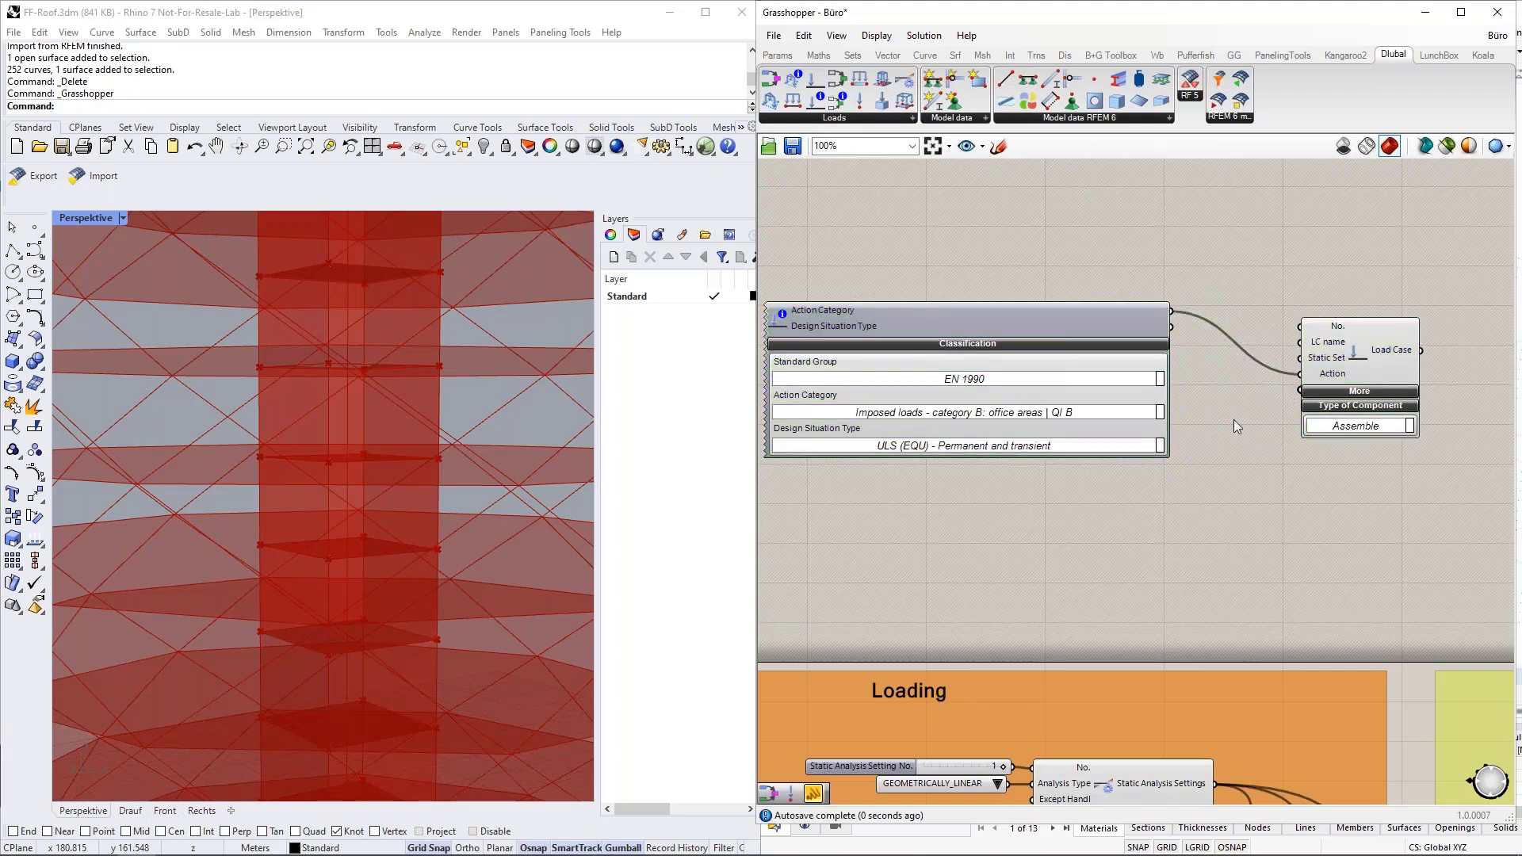
Read the new Classification component's Action Category output in a temporary text panel and delete the panel.
{"action": "right_click_drag", "start_coordinate": [1234, 420], "coordinate": [1216, 519]}
{"action": "left_click", "coordinate": [768, 64]}
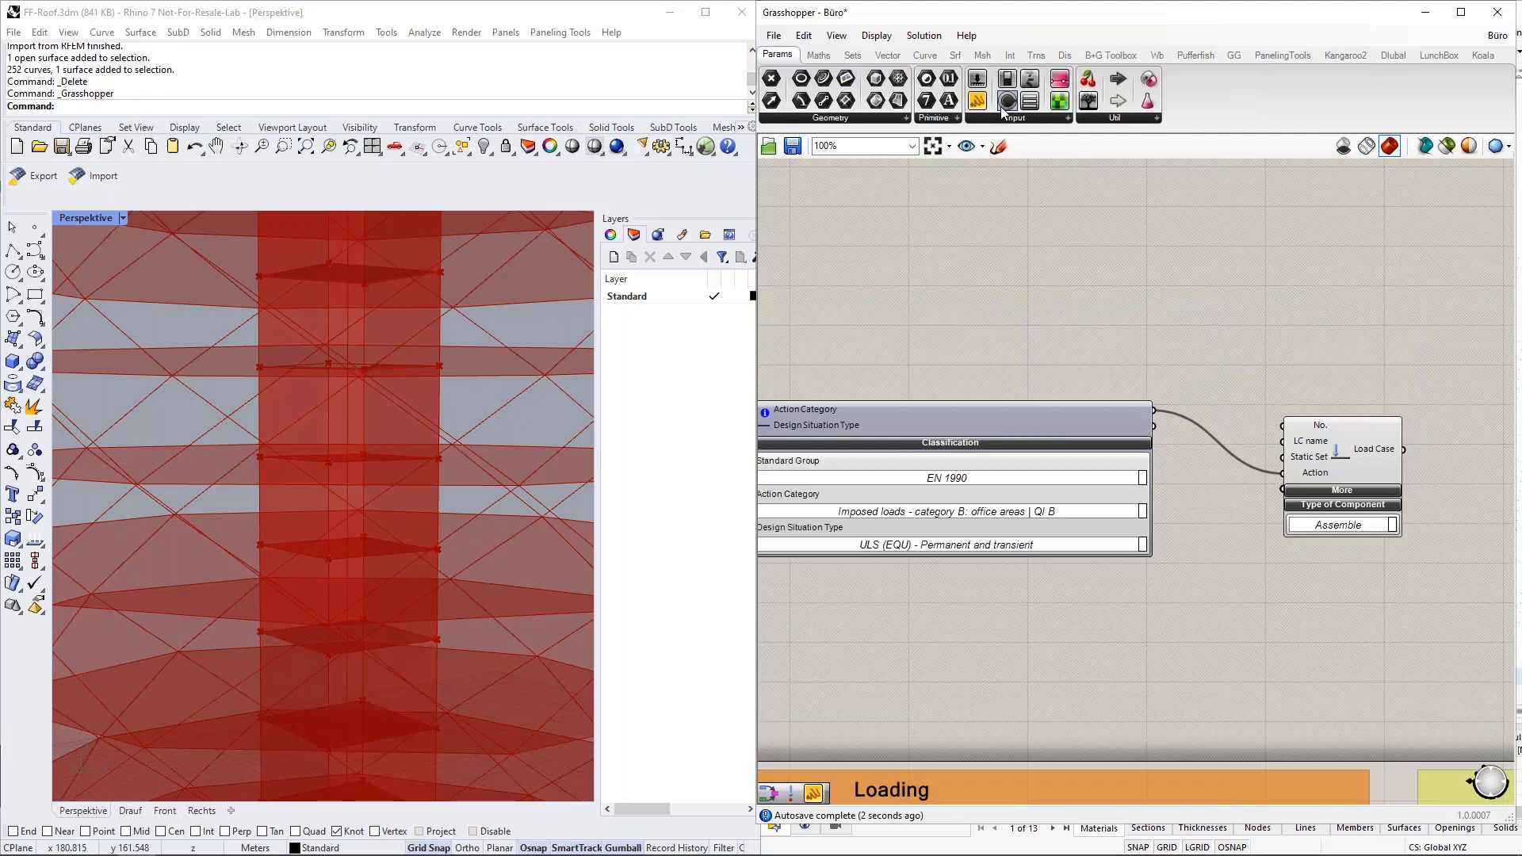
{"action": "left_click_drag", "start_coordinate": [977, 100], "coordinate": [1269, 282]}
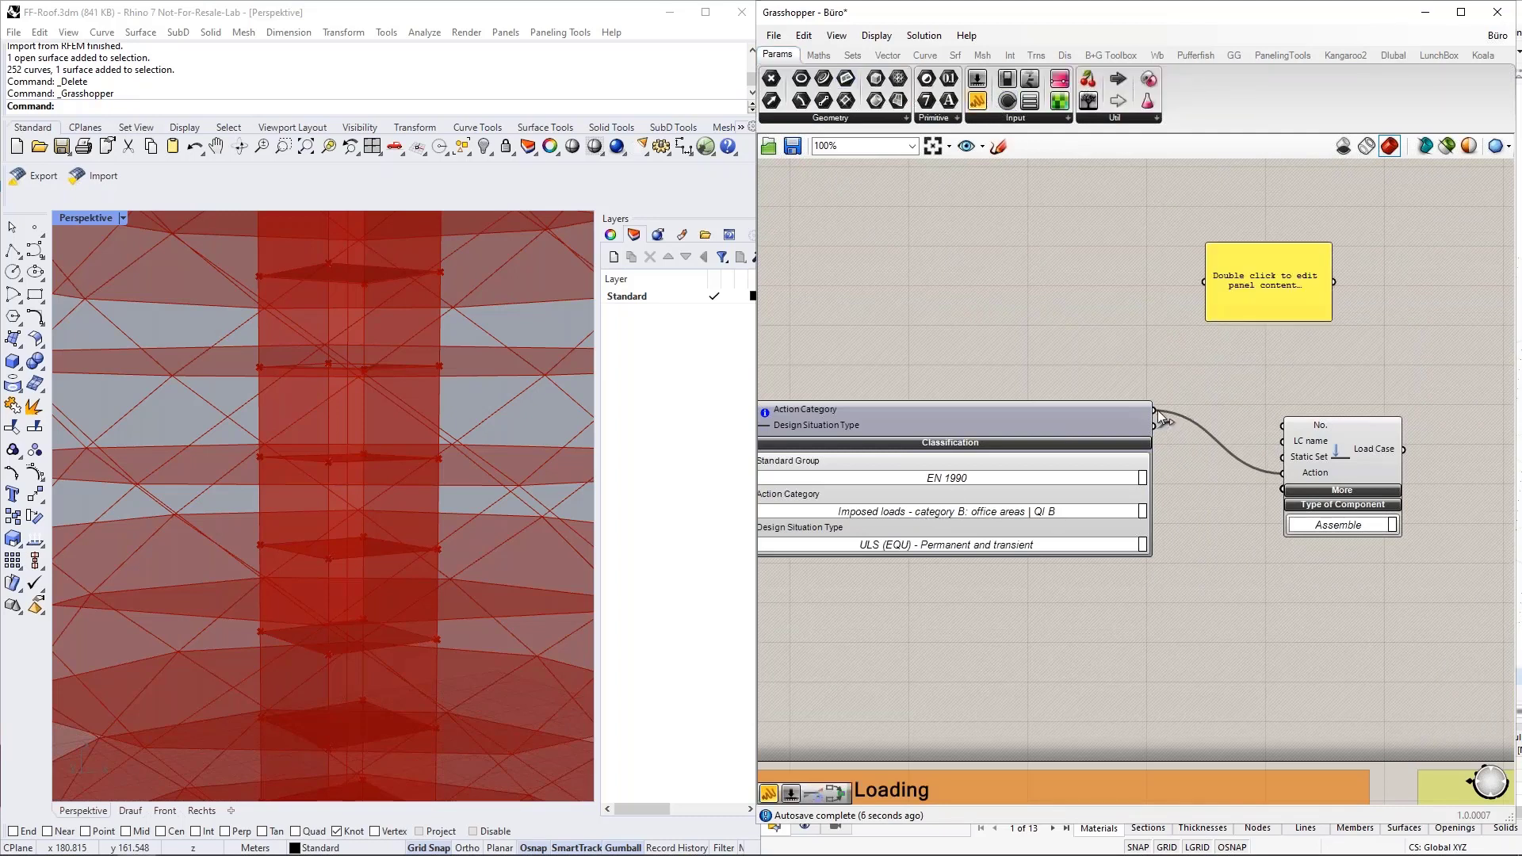
{"action": "left_click_drag", "start_coordinate": [1158, 410], "coordinate": [1437, 303]}
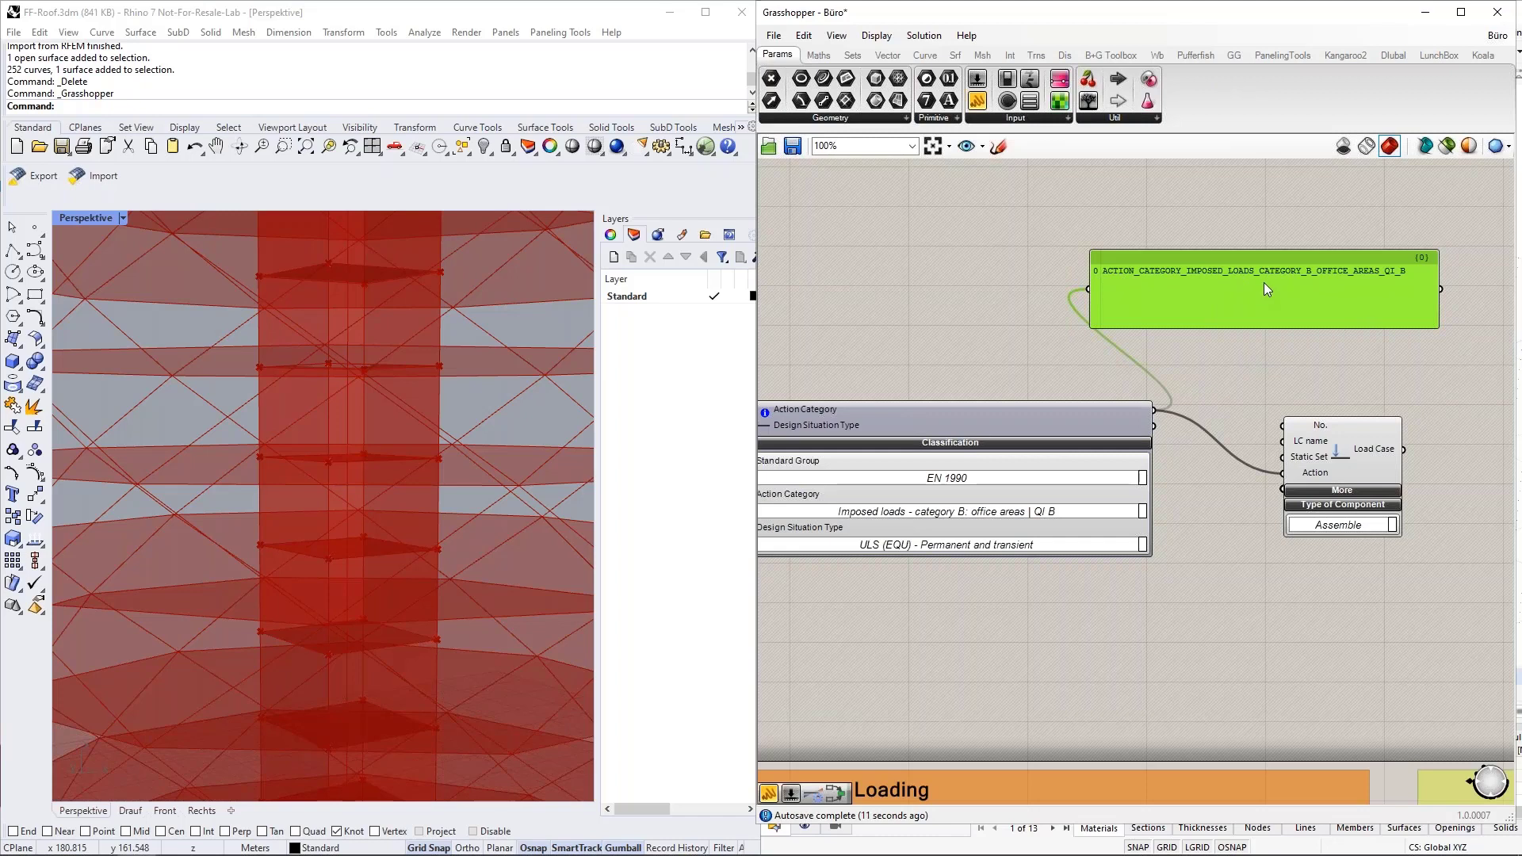
{"action": "key", "text": "Delete"}
{"action": "scroll", "coordinate": [1264, 282], "scroll_direction": "down", "scroll_amount": 2}
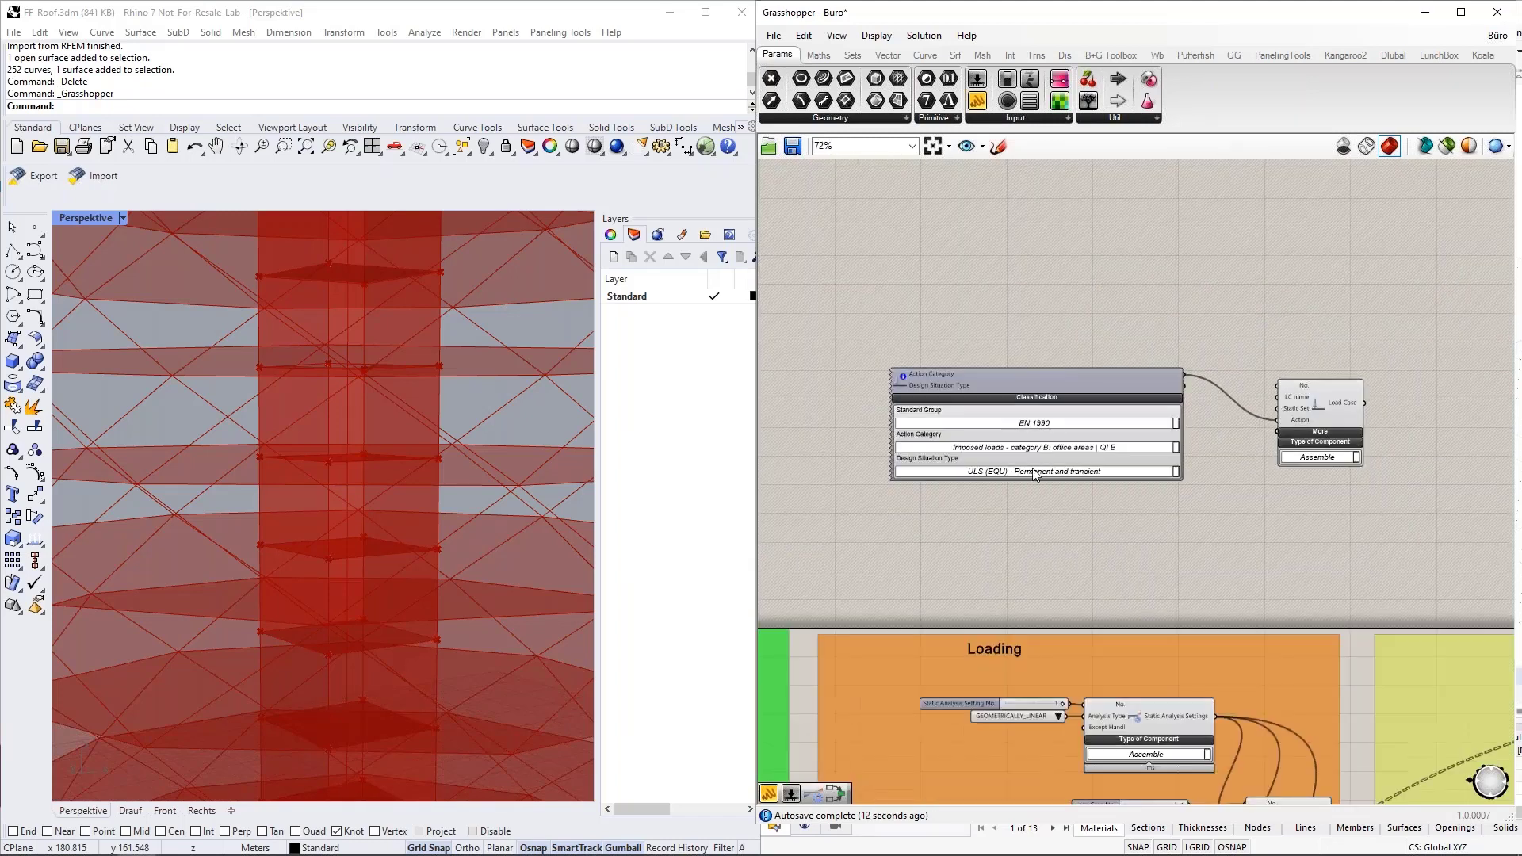
Delete the demonstration Classification and Load Case components from the canvas above the Loading group.
{"action": "scroll", "coordinate": [1041, 462], "scroll_direction": "up", "scroll_amount": 2}
{"action": "left_click_drag", "start_coordinate": [1393, 537], "coordinate": [1087, 324]}
{"action": "key", "text": "Delete"}
{"action": "scroll", "coordinate": [1051, 272], "scroll_direction": "down", "scroll_amount": 4}
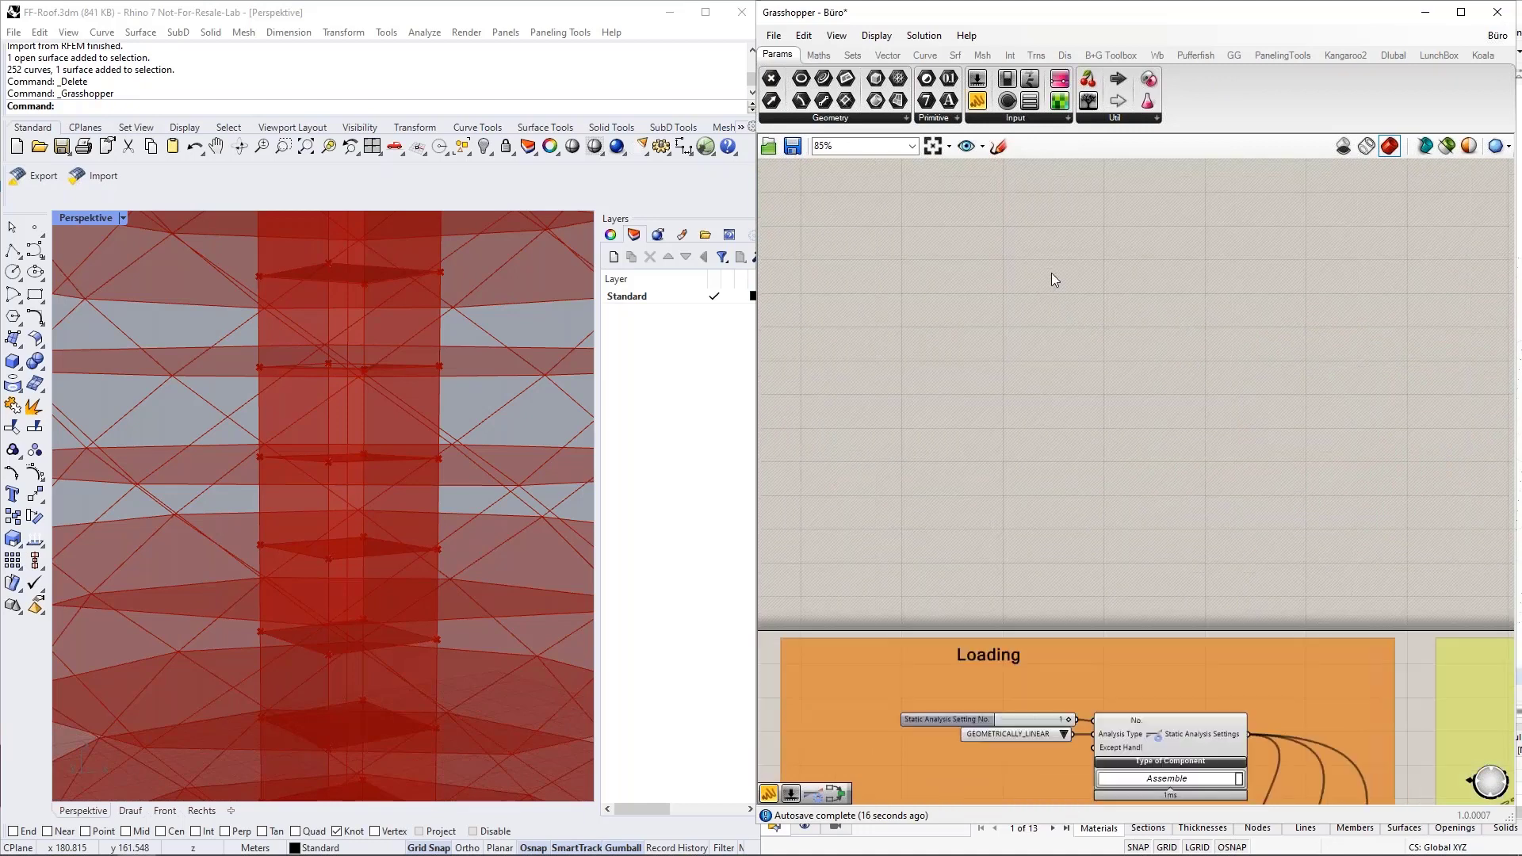
Review the three Load Case components for DL, LL and LL Polygon in the Loading group.
{"action": "scroll", "coordinate": [1126, 672], "scroll_direction": "up", "scroll_amount": 4}
{"action": "scroll", "coordinate": [1126, 420], "scroll_direction": "down", "scroll_amount": 1}
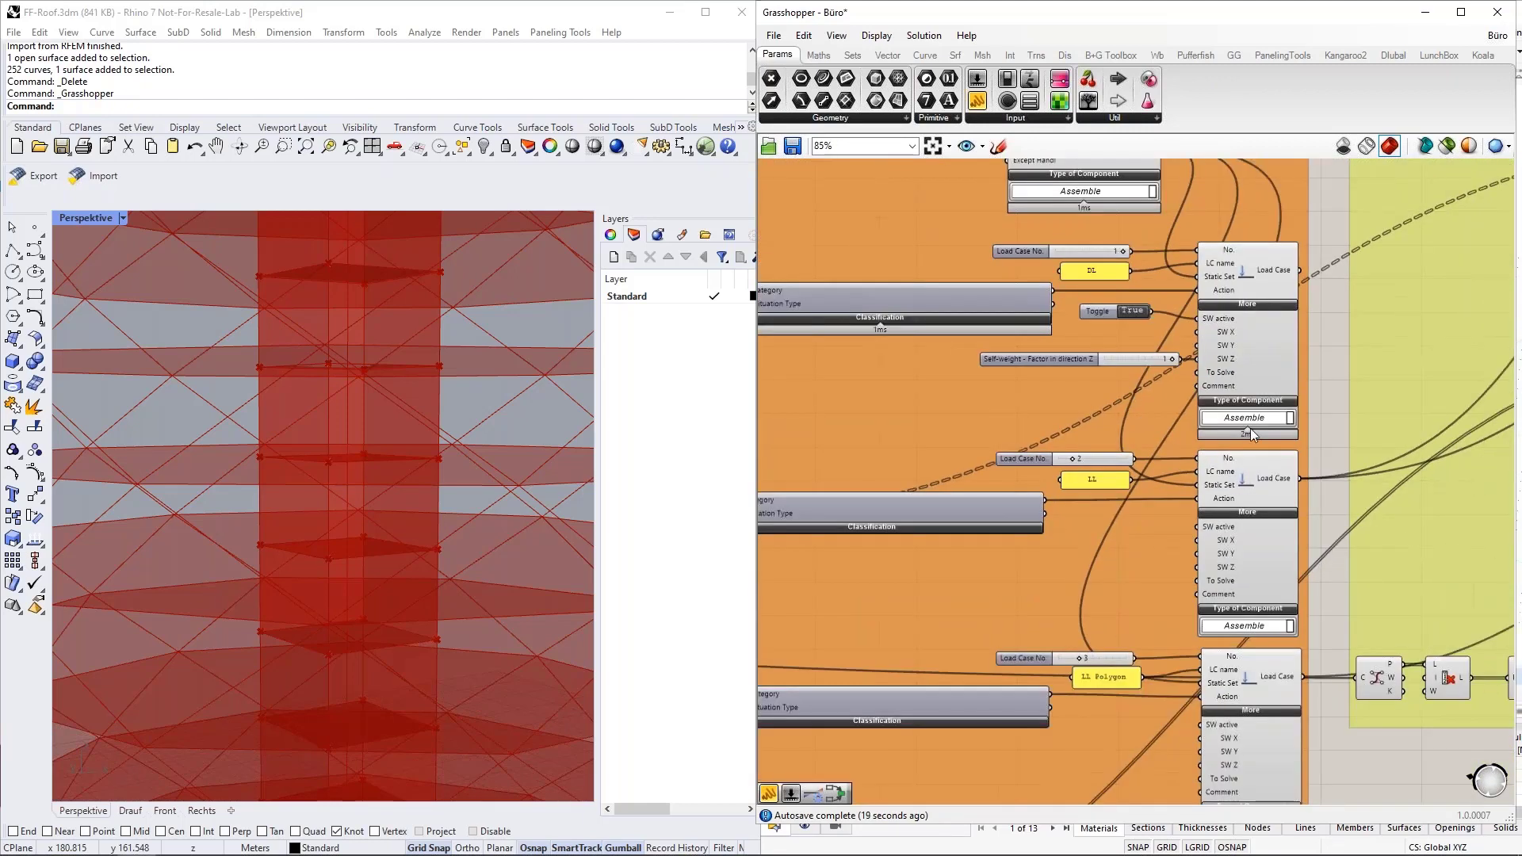
{"action": "right_click_drag", "start_coordinate": [1328, 372], "coordinate": [1334, 299]}
{"action": "left_click", "coordinate": [1253, 288]}
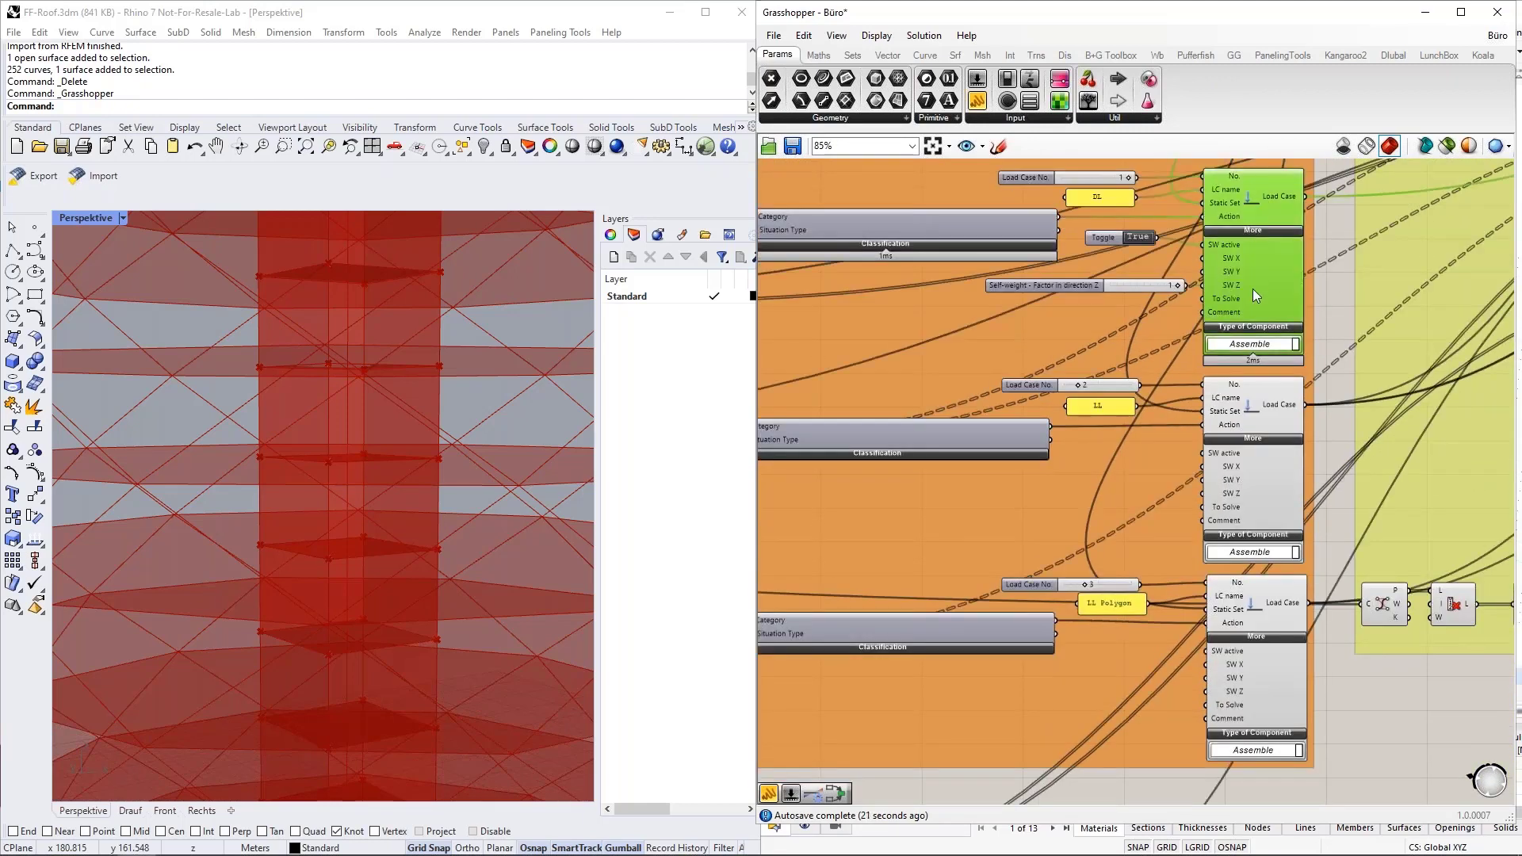
{"action": "left_click", "coordinate": [1284, 420]}
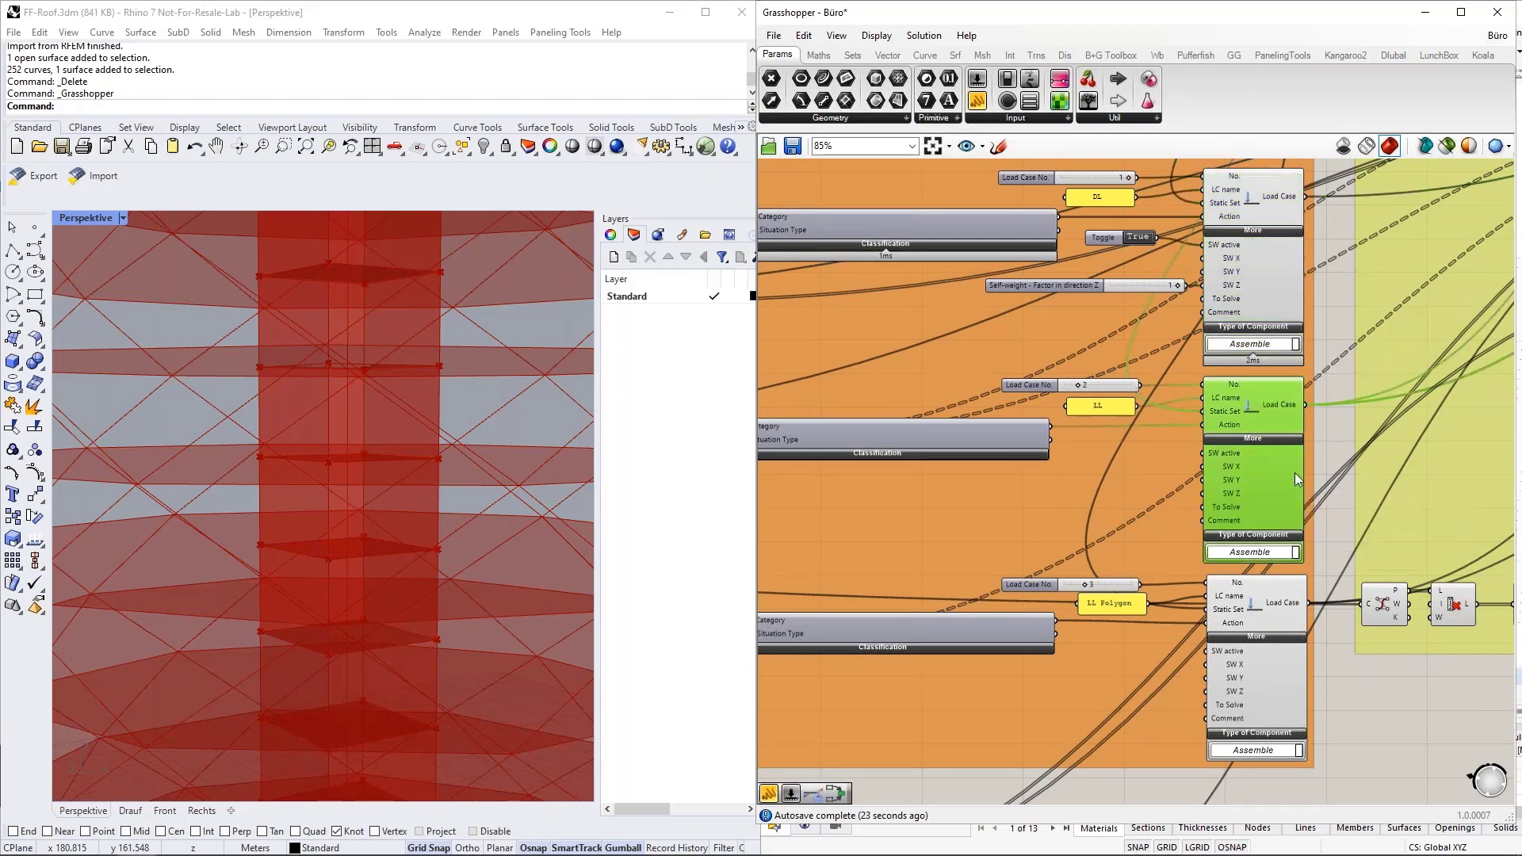
{"action": "right_click_drag", "start_coordinate": [1335, 505], "coordinate": [1325, 392]}
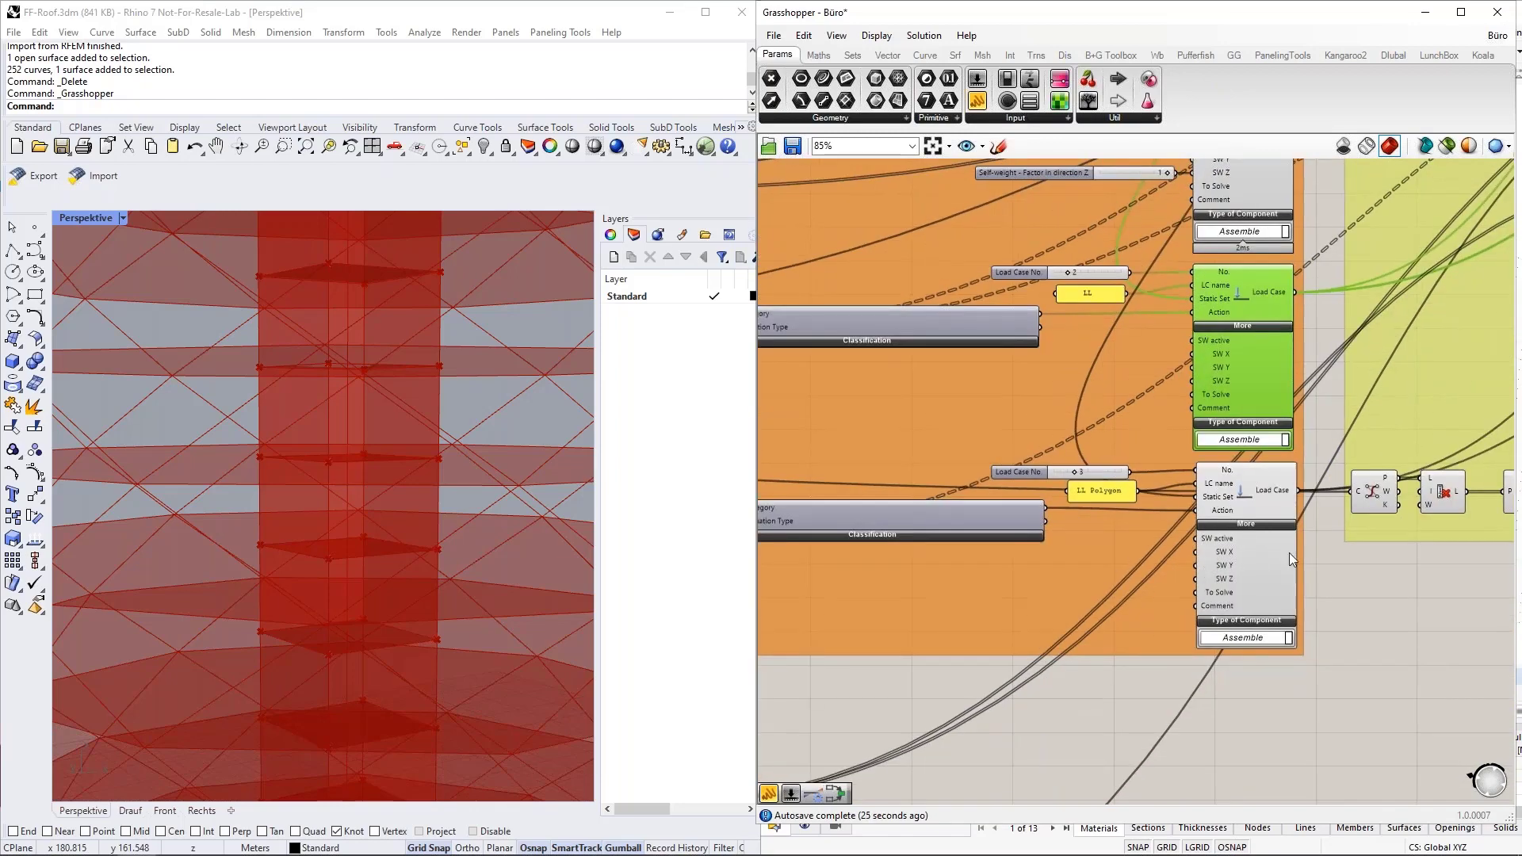
{"action": "scroll", "coordinate": [1385, 601], "scroll_direction": "down", "scroll_amount": 3}
{"action": "right_click_drag", "start_coordinate": [1383, 620], "coordinate": [953, 784]}
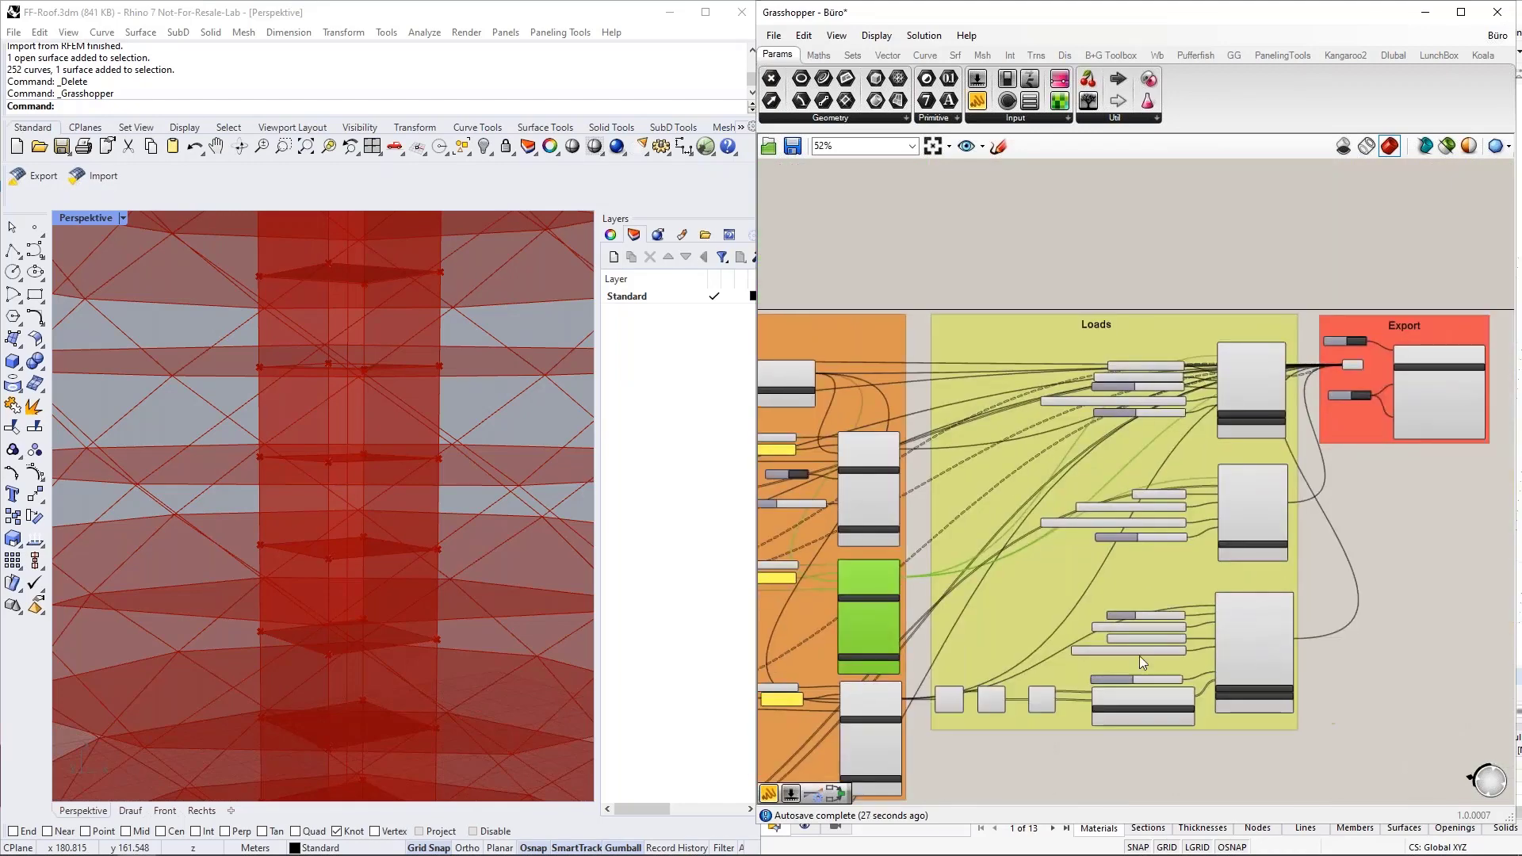
Examine the Surface Load and Opening Load components and their inputs in the Loads group.
{"action": "scroll", "coordinate": [1125, 656], "scroll_direction": "up", "scroll_amount": 1}
{"action": "scroll", "coordinate": [1124, 656], "scroll_direction": "up", "scroll_amount": 1}
{"action": "right_click_drag", "start_coordinate": [1393, 460], "coordinate": [1395, 489]}
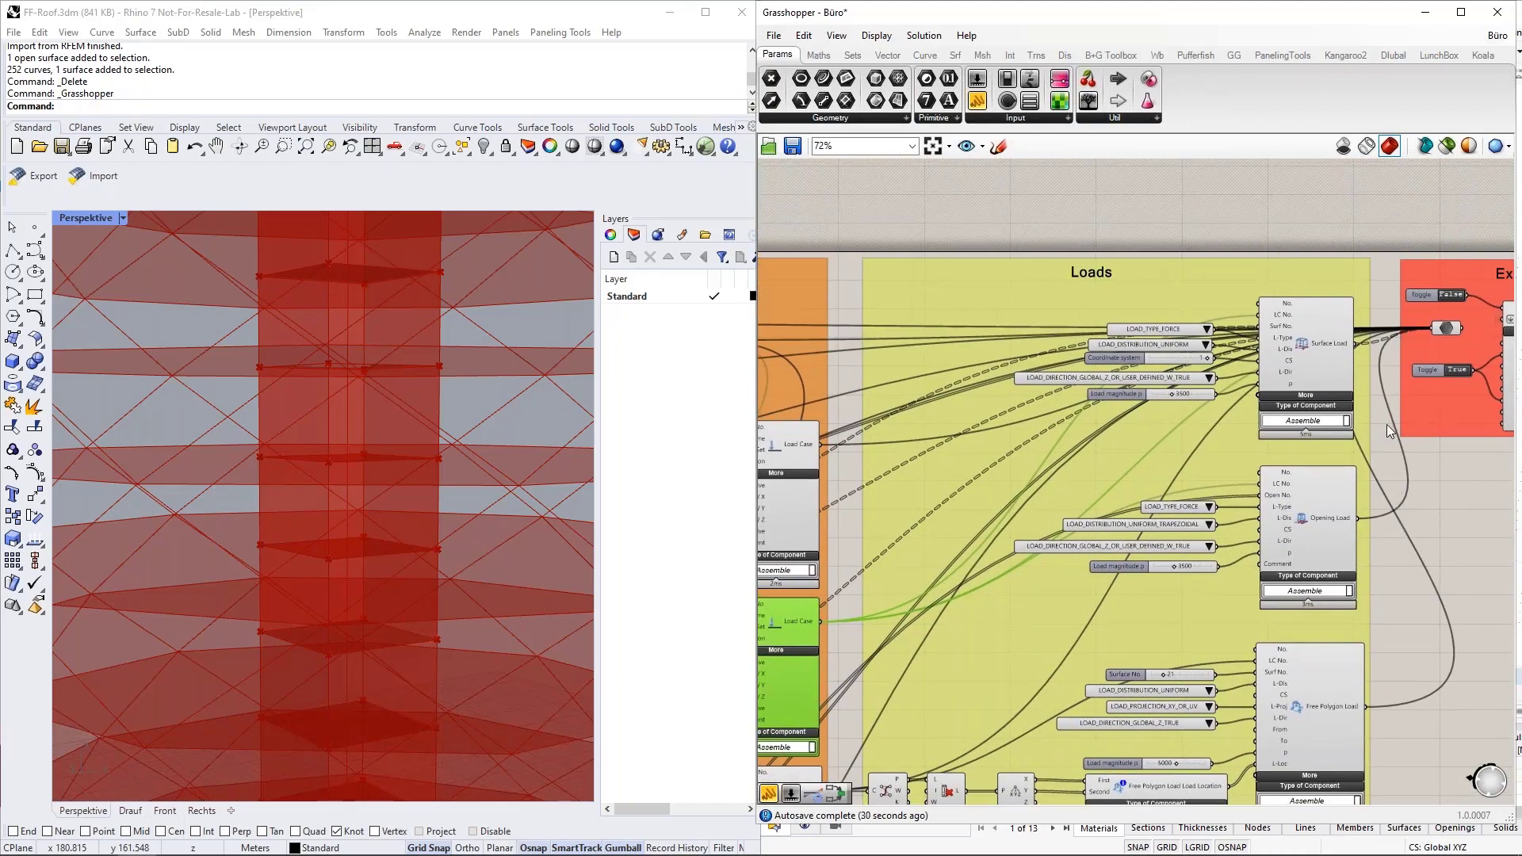
{"action": "scroll", "coordinate": [1387, 425], "scroll_direction": "up", "scroll_amount": 2}
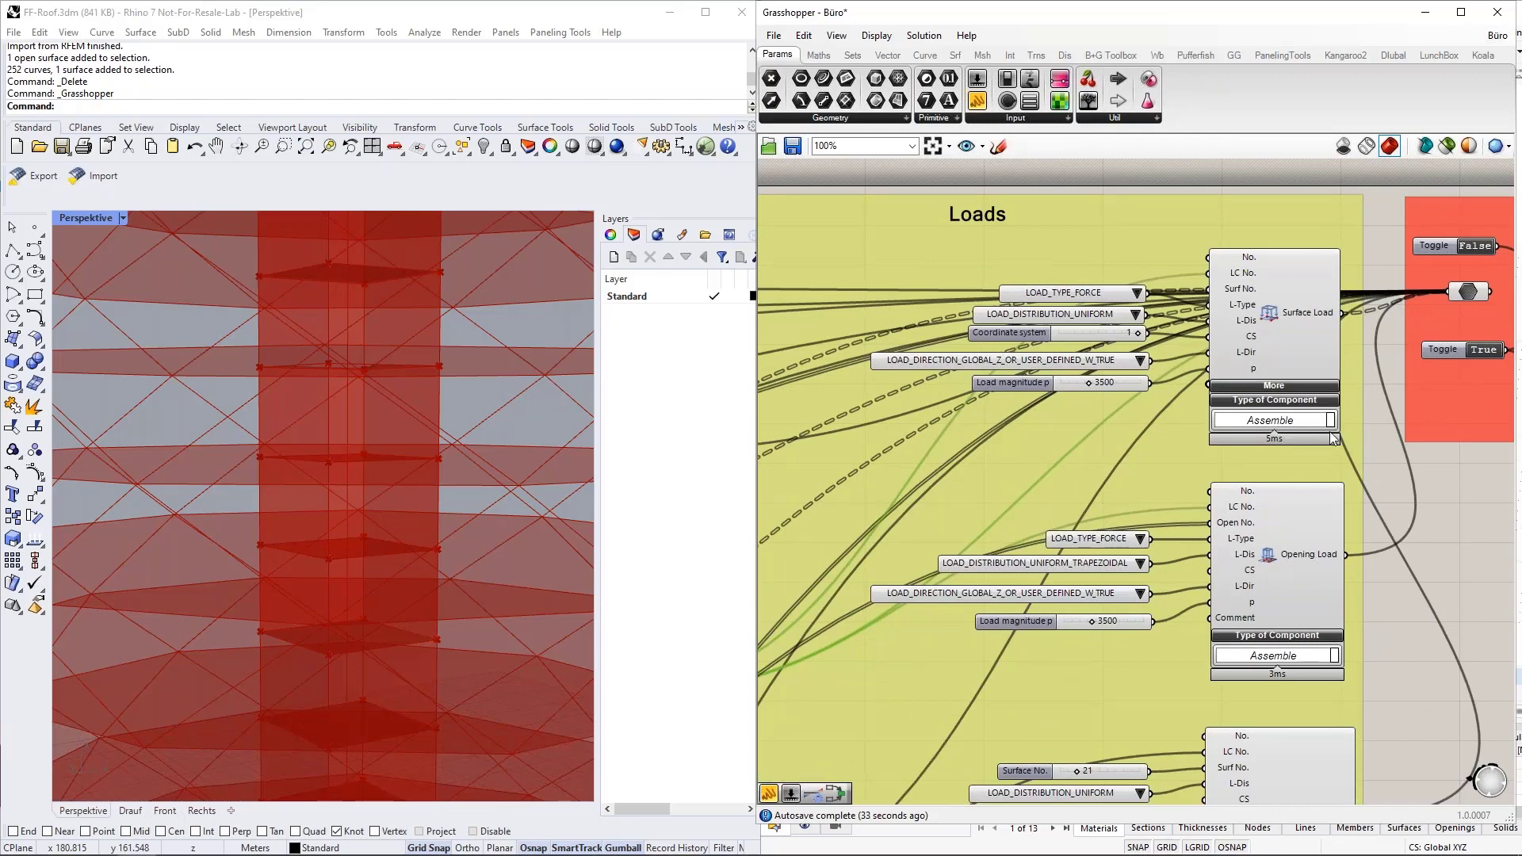
{"action": "left_click", "coordinate": [1391, 402]}
{"action": "right_click_drag", "start_coordinate": [1373, 310], "coordinate": [1399, 352]}
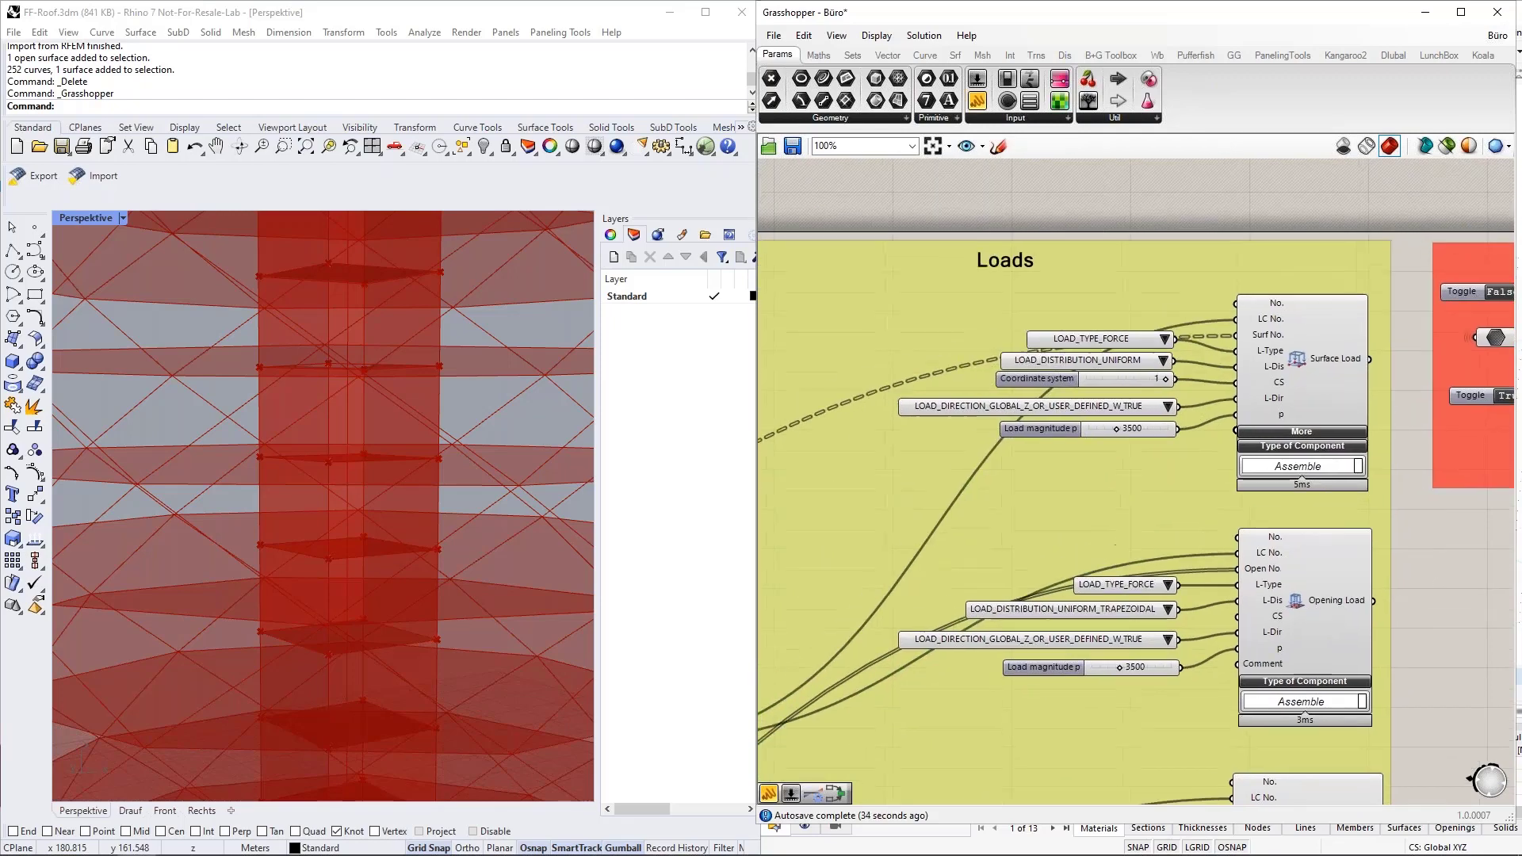
{"action": "scroll", "coordinate": [1399, 328], "scroll_direction": "up", "scroll_amount": 2}
{"action": "scroll", "coordinate": [1398, 329], "scroll_direction": "down", "scroll_amount": 1}
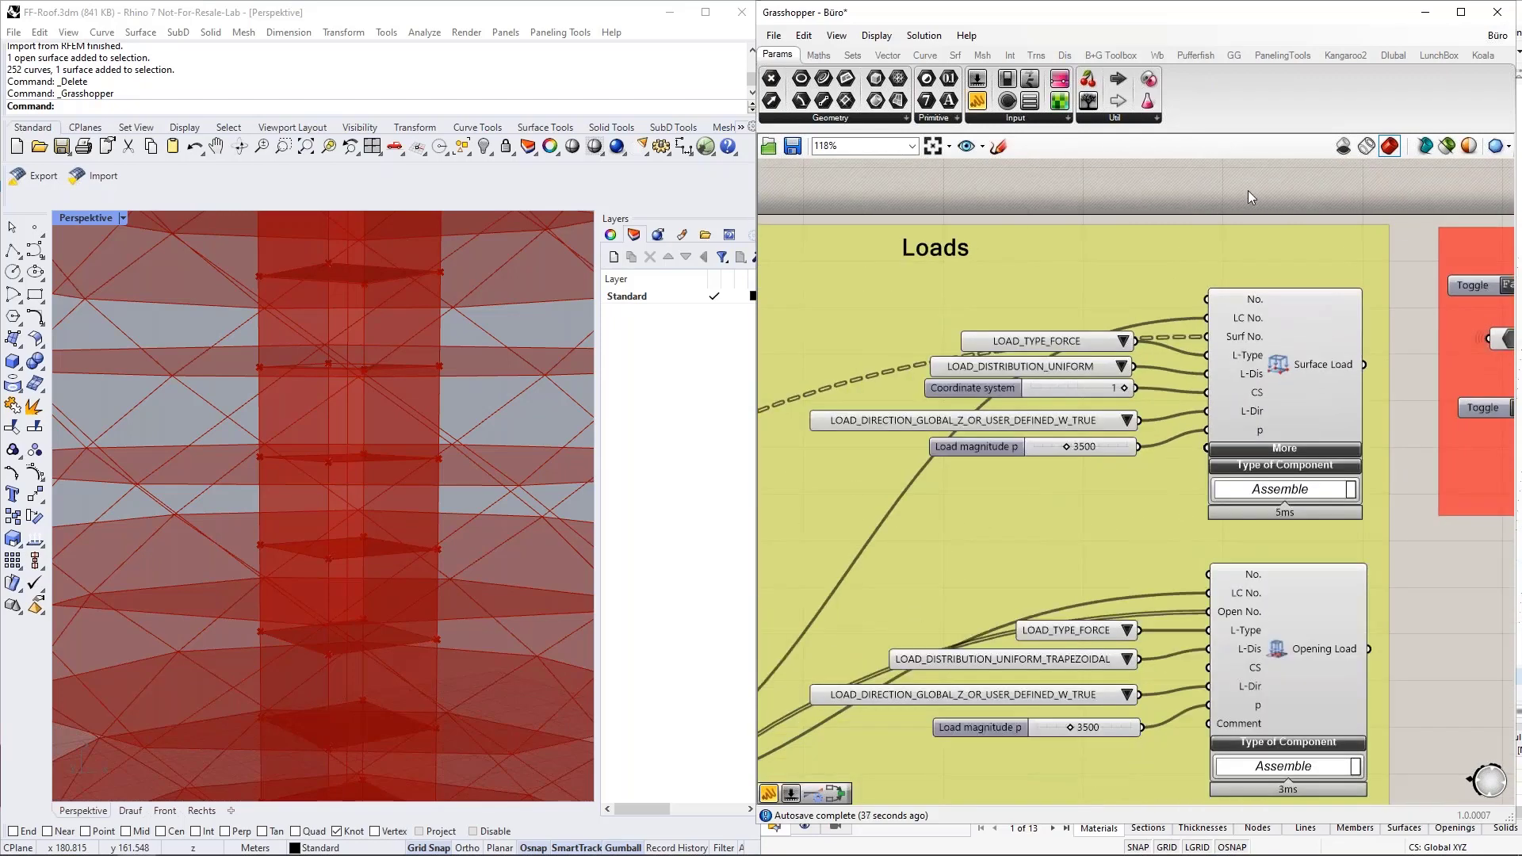
Place a new Dlubal Surface Load component on the empty canvas above the Loads group.
{"action": "right_click_drag", "start_coordinate": [1243, 203], "coordinate": [1302, 484]}
{"action": "left_click", "coordinate": [1381, 57]}
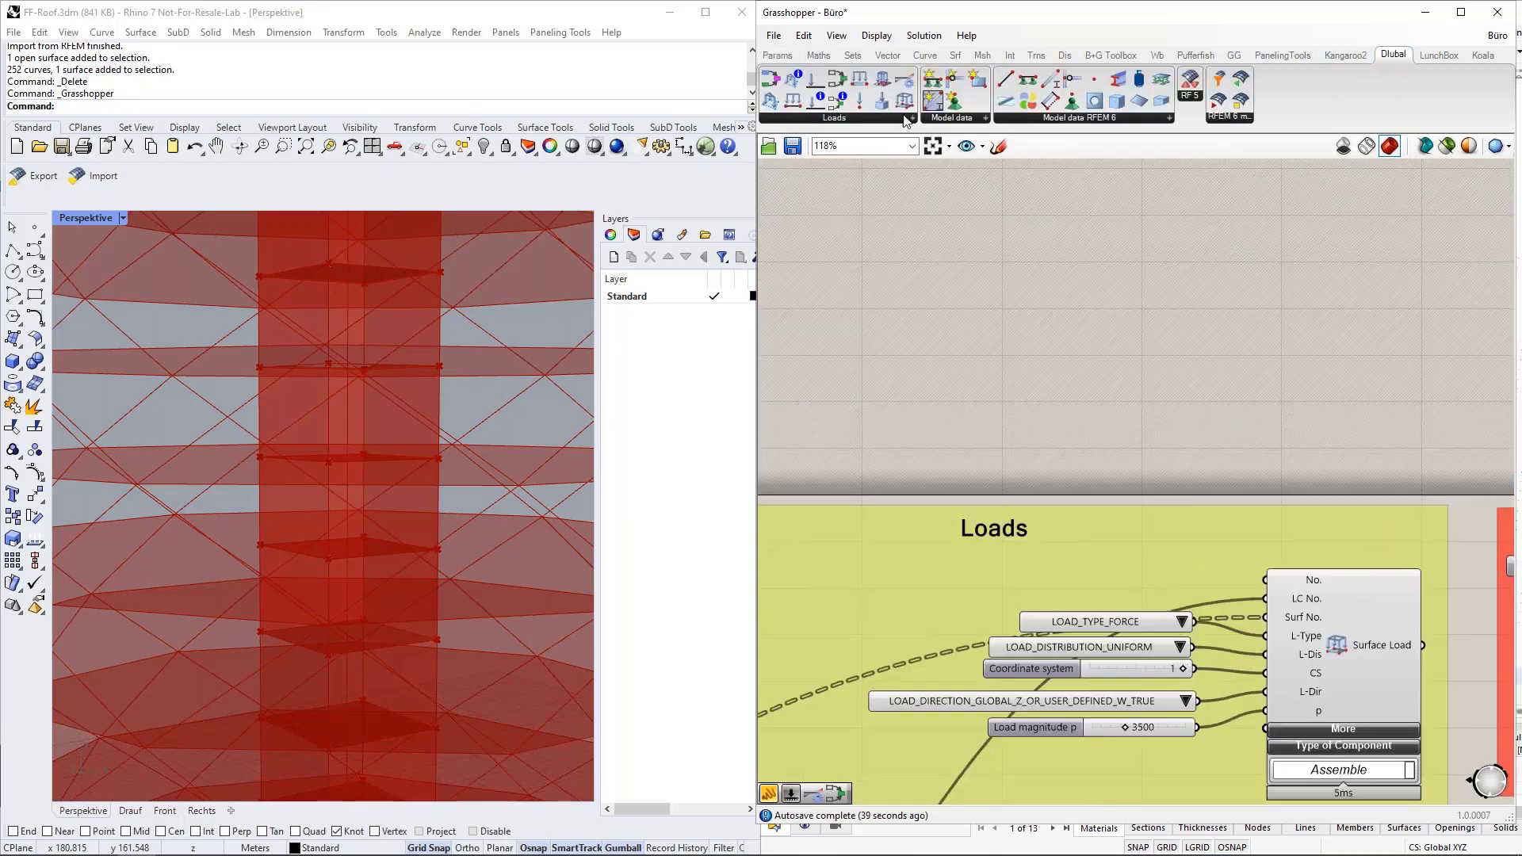
{"action": "left_click_drag", "start_coordinate": [905, 101], "coordinate": [1110, 287]}
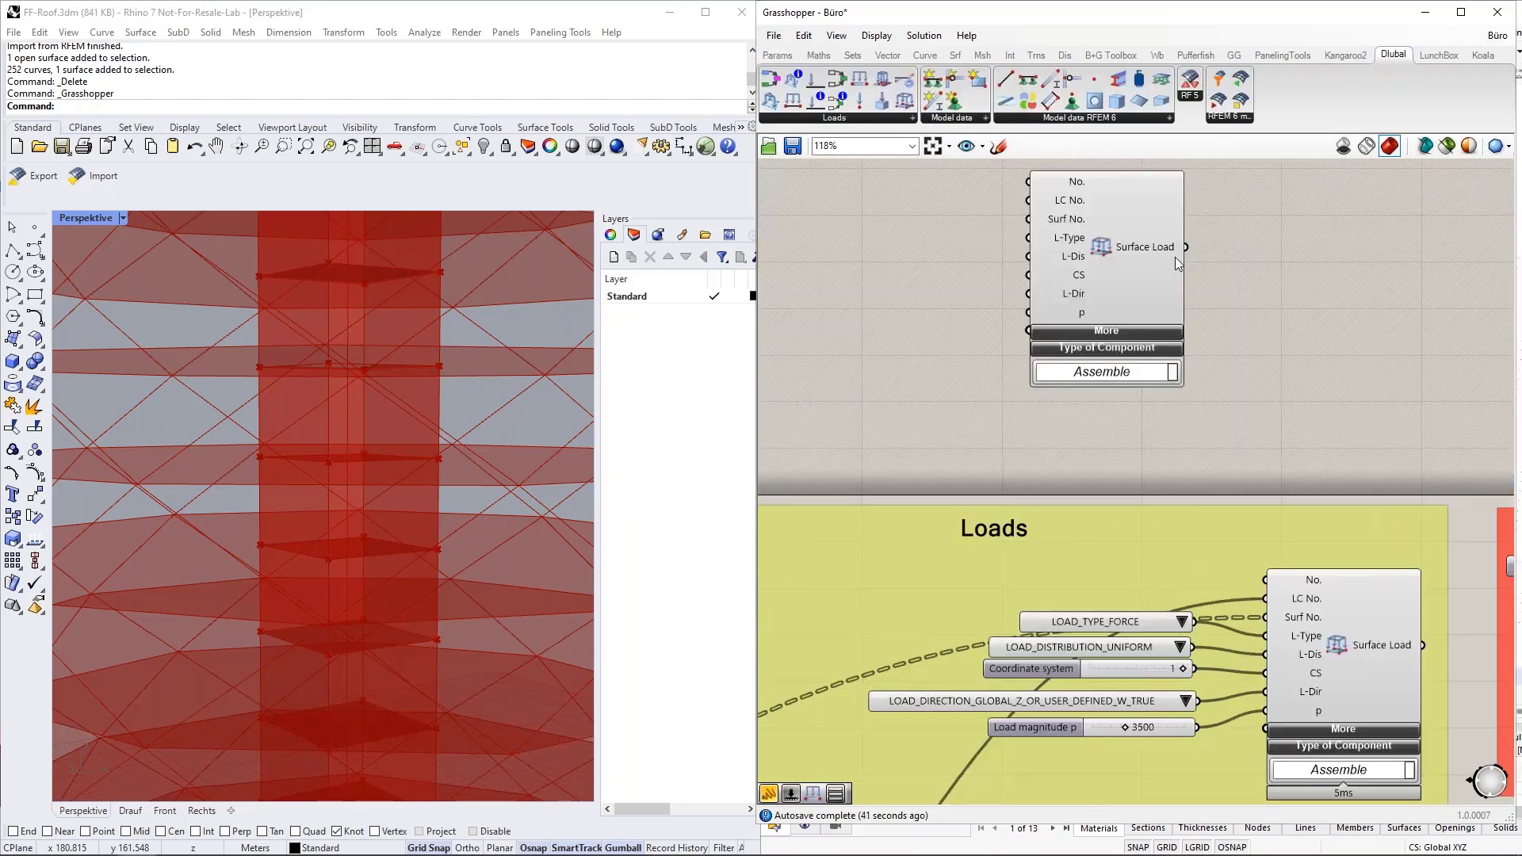
{"action": "right_click_drag", "start_coordinate": [1174, 269], "coordinate": [1170, 345]}
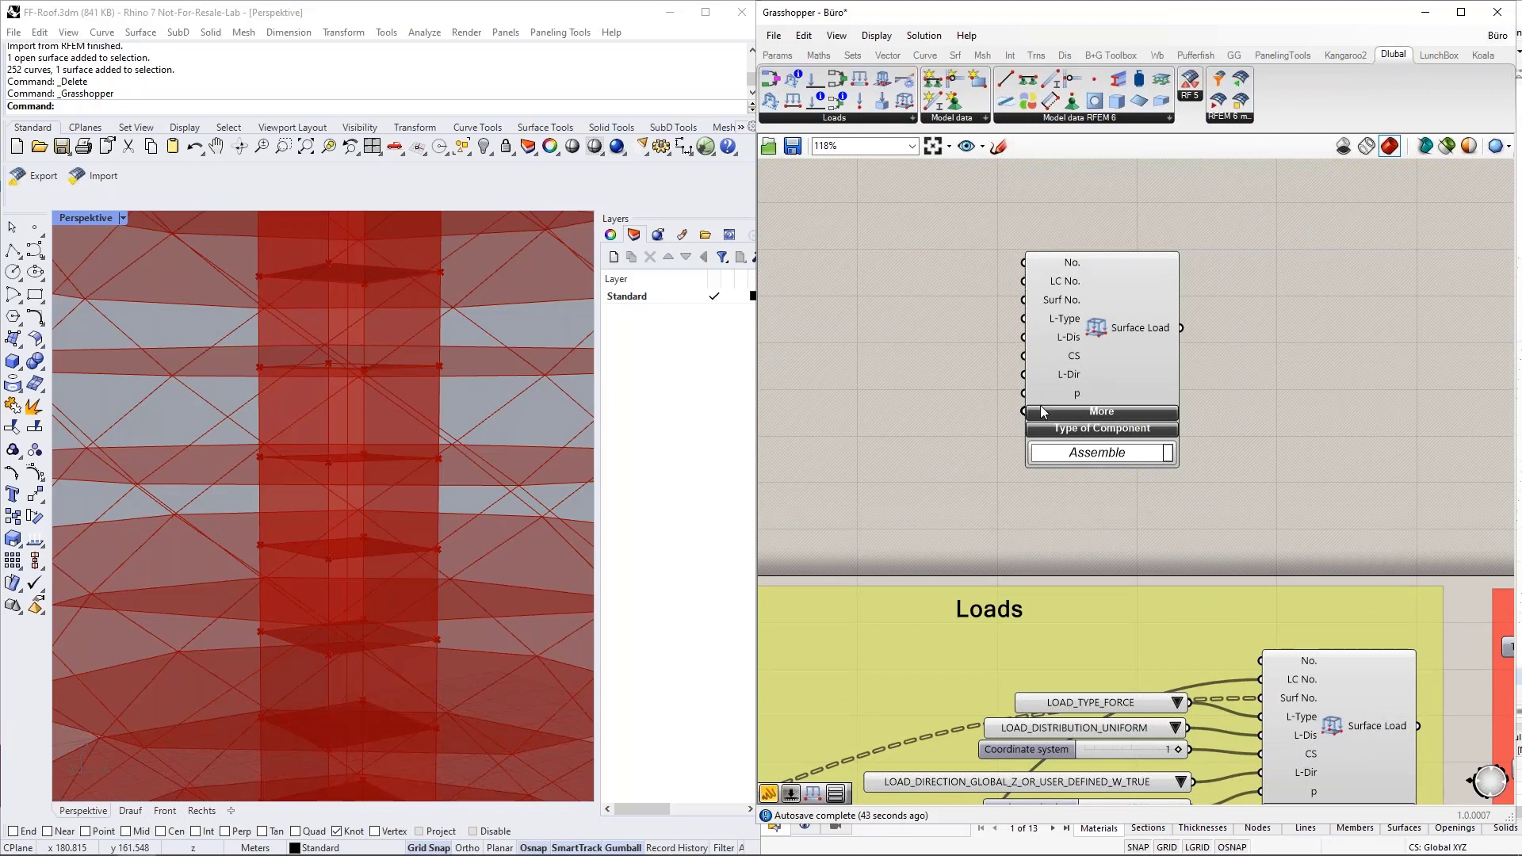
{"action": "left_click_drag", "start_coordinate": [1061, 280], "coordinate": [1147, 287]}
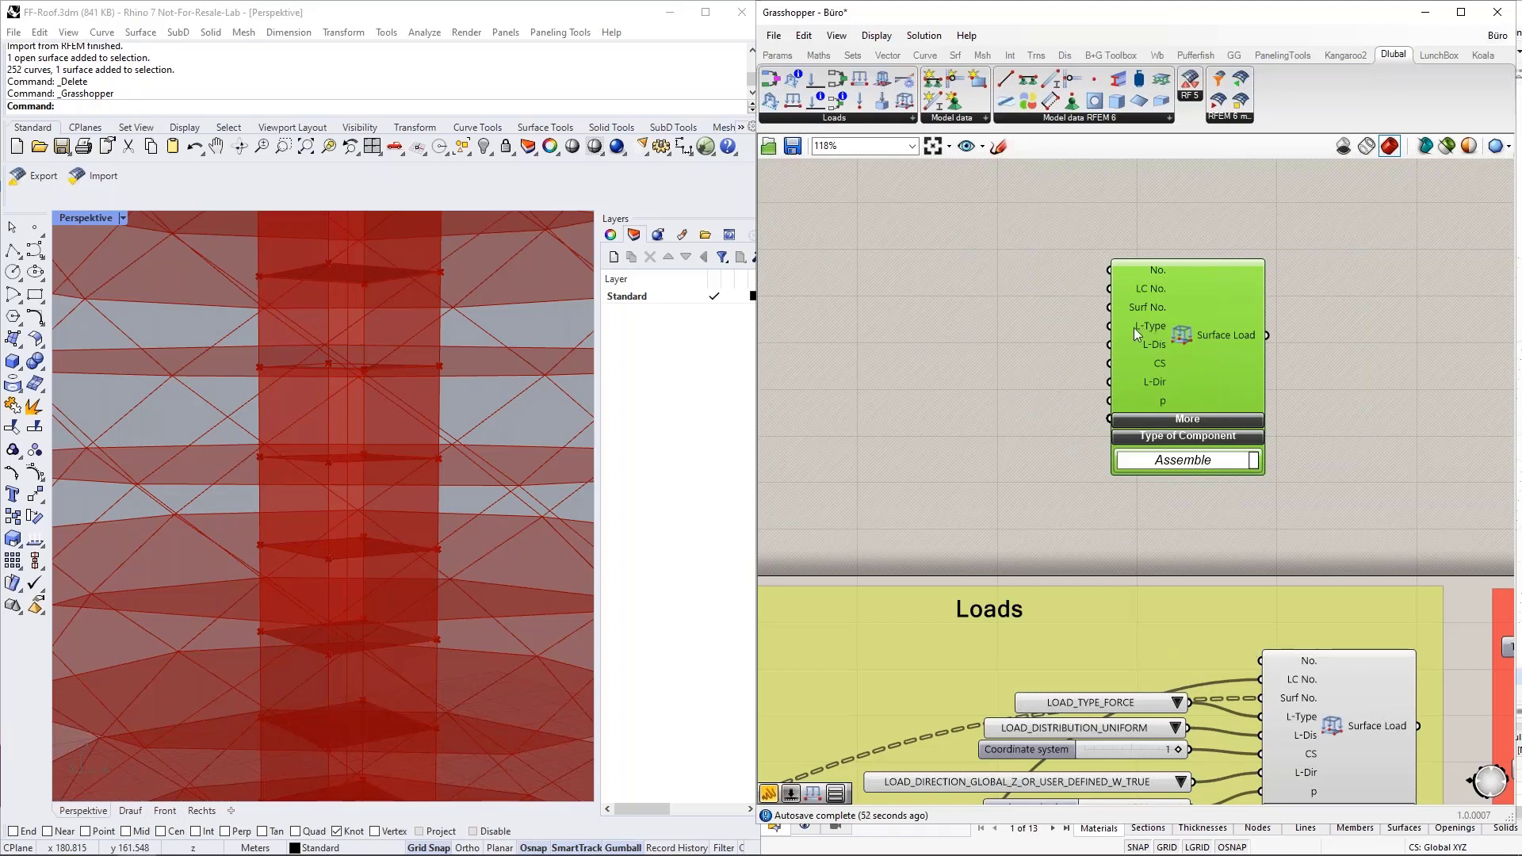
Connect a Value List to the new Surface Load component's L-Type input and set it to LOAD_TYPE_FORCE.
{"action": "double_click", "coordinate": [917, 331]}
{"action": "type", "text": "va"}
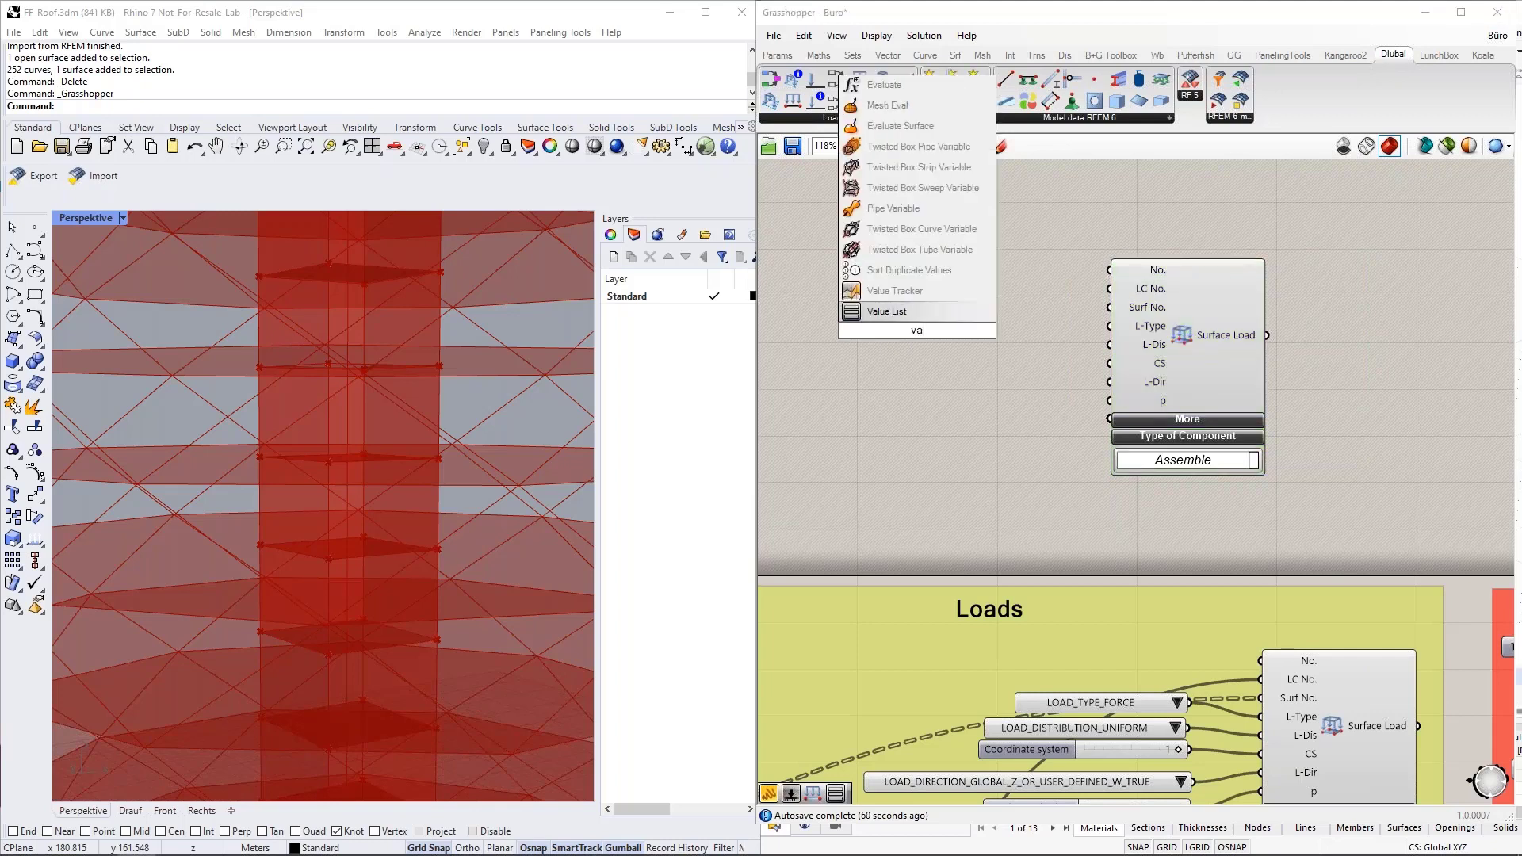
{"action": "left_click", "coordinate": [915, 316]}
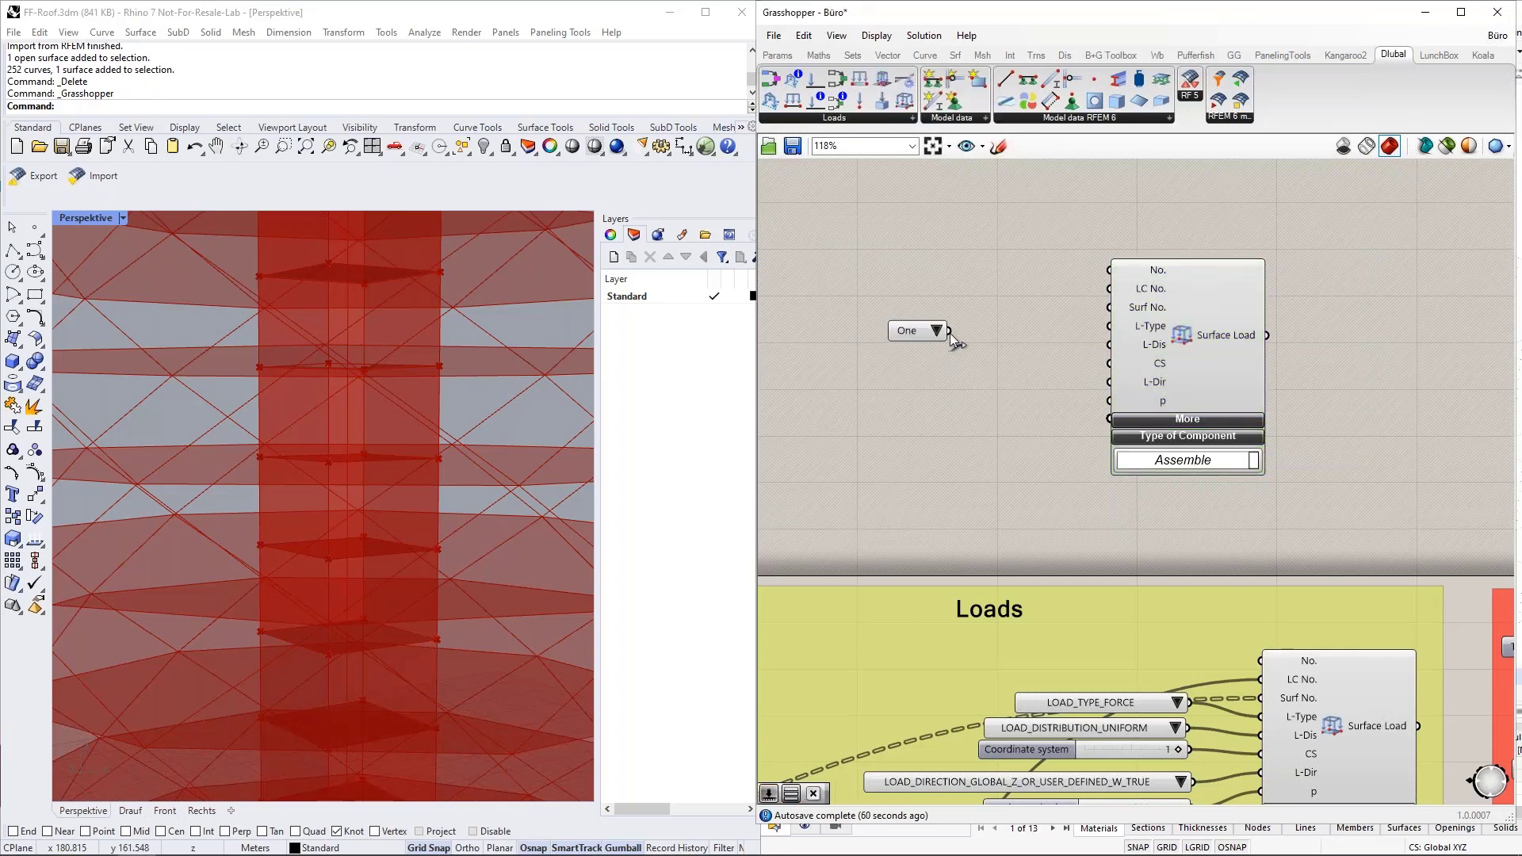
{"action": "left_click_drag", "start_coordinate": [950, 333], "coordinate": [1108, 326]}
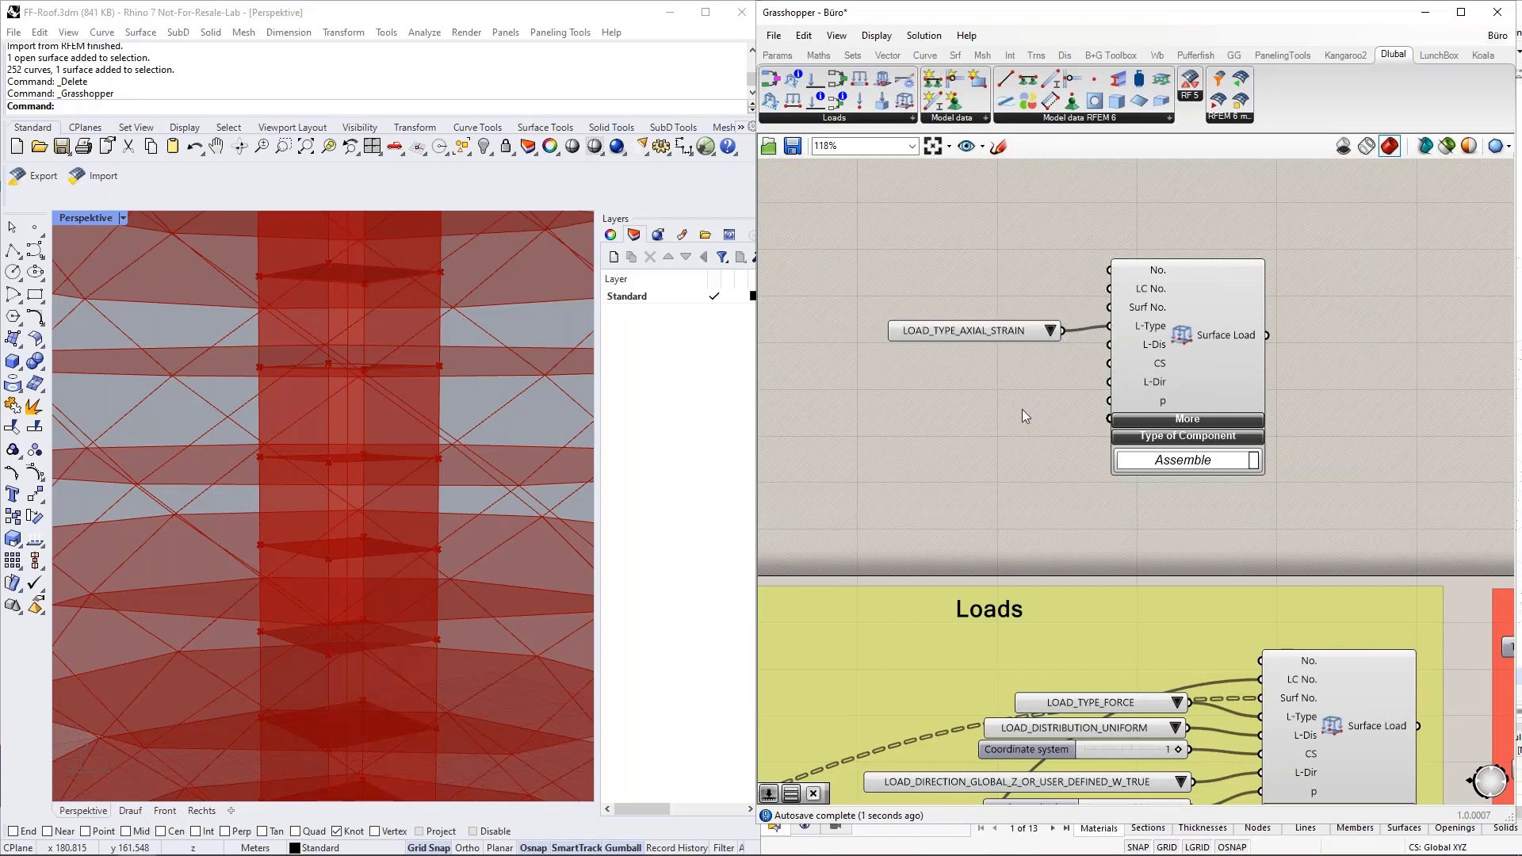
{"action": "left_click", "coordinate": [1051, 332]}
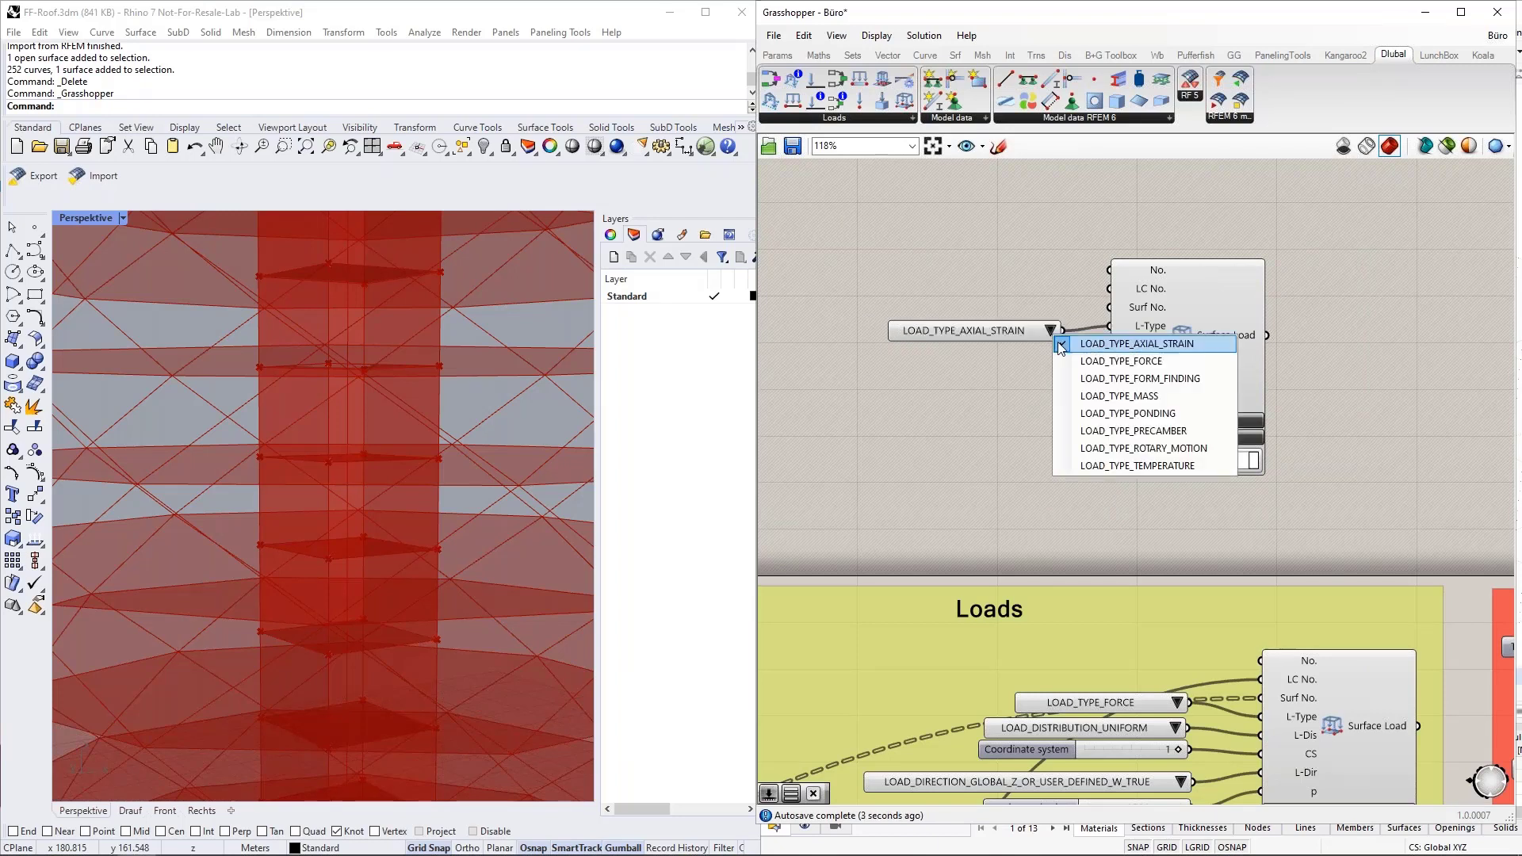
{"action": "left_click", "coordinate": [1117, 361]}
{"action": "left_click_drag", "start_coordinate": [1011, 332], "coordinate": [1025, 326]}
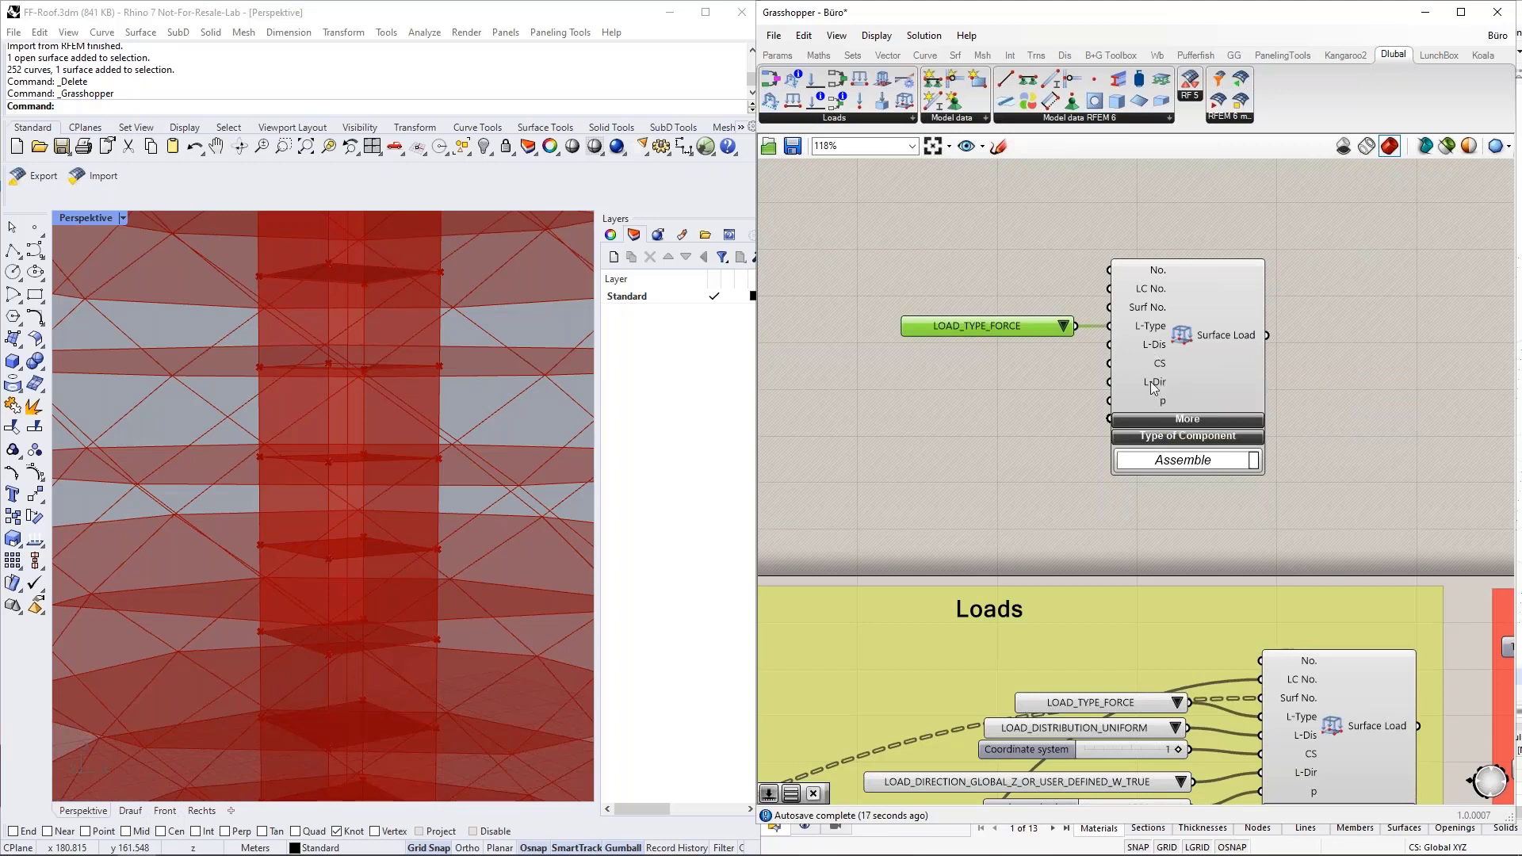
Connect a second Value List to the new Surface Load component's L-Dir input and display its load direction options.
{"action": "left_click", "coordinate": [977, 385]}
{"action": "double_click", "coordinate": [977, 385]}
{"action": "type", "text": "va"}
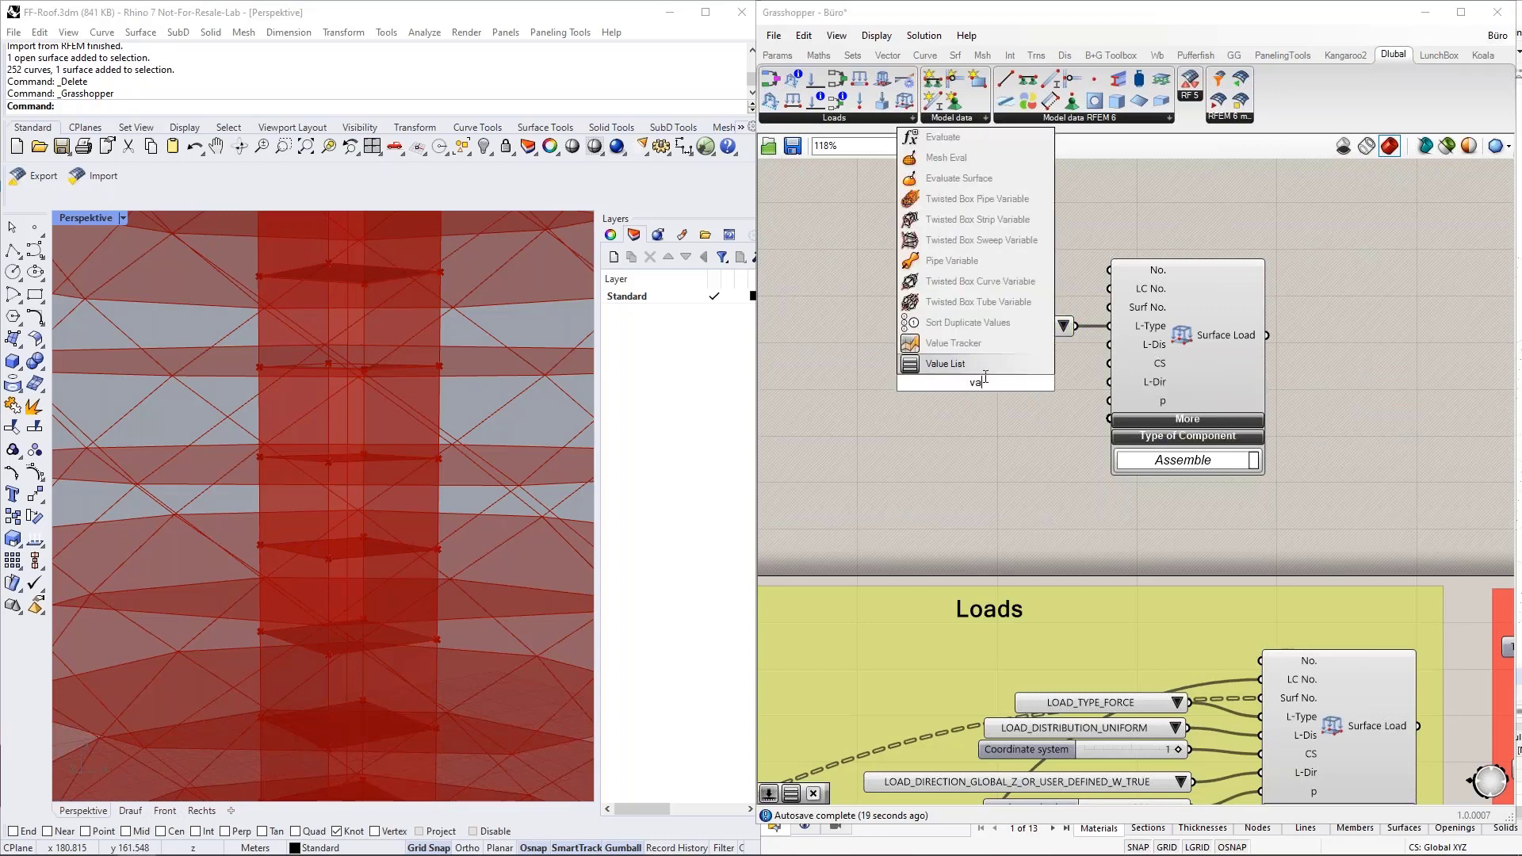
{"action": "left_click", "coordinate": [983, 366]}
{"action": "left_click_drag", "start_coordinate": [1008, 383], "coordinate": [1110, 382]}
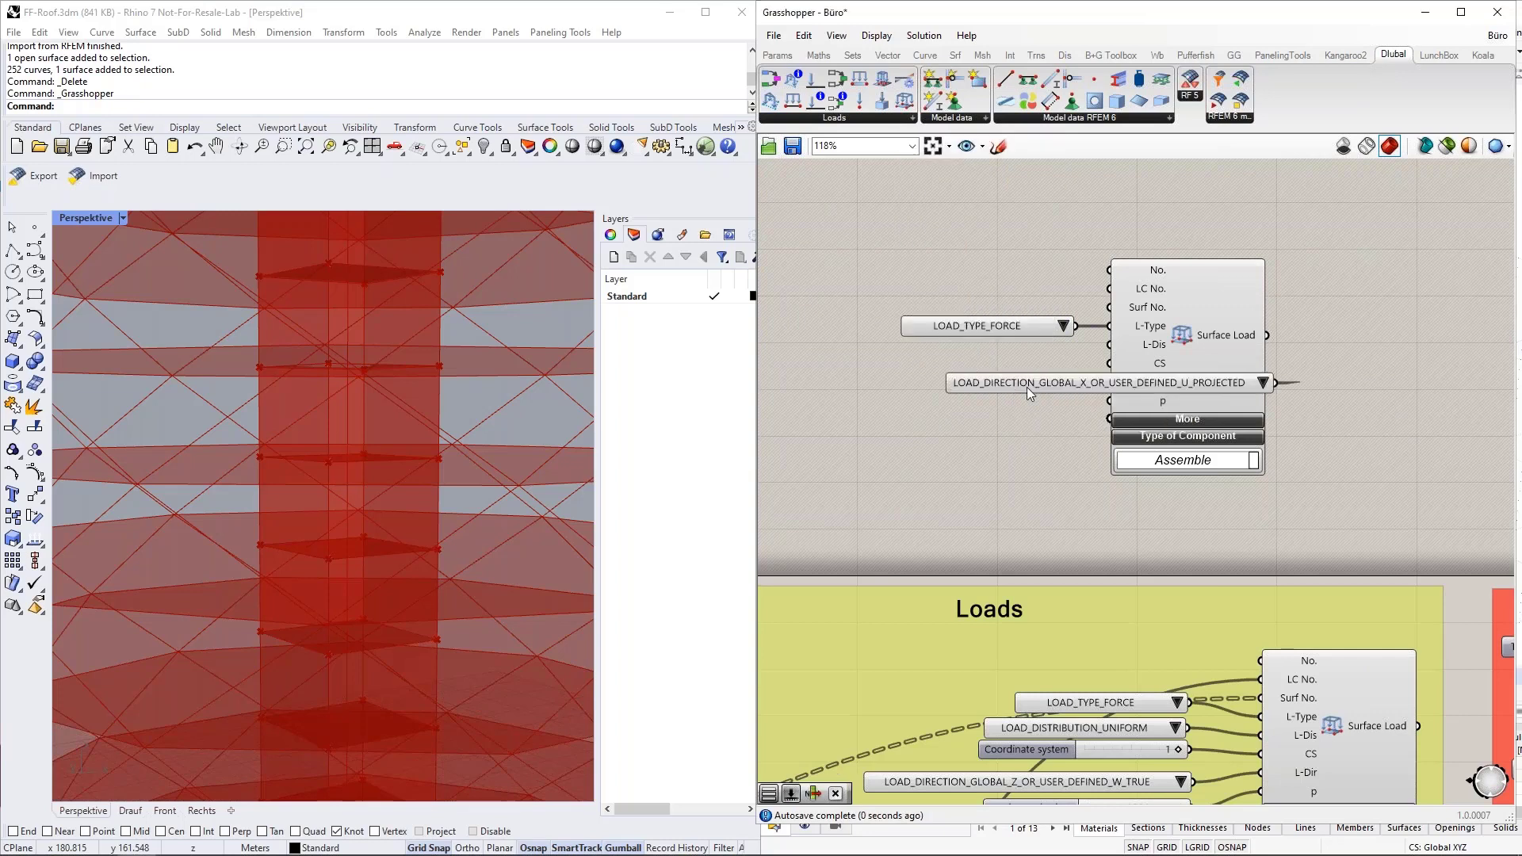
{"action": "left_click", "coordinate": [879, 382]}
{"action": "left_click", "coordinate": [1089, 382]}
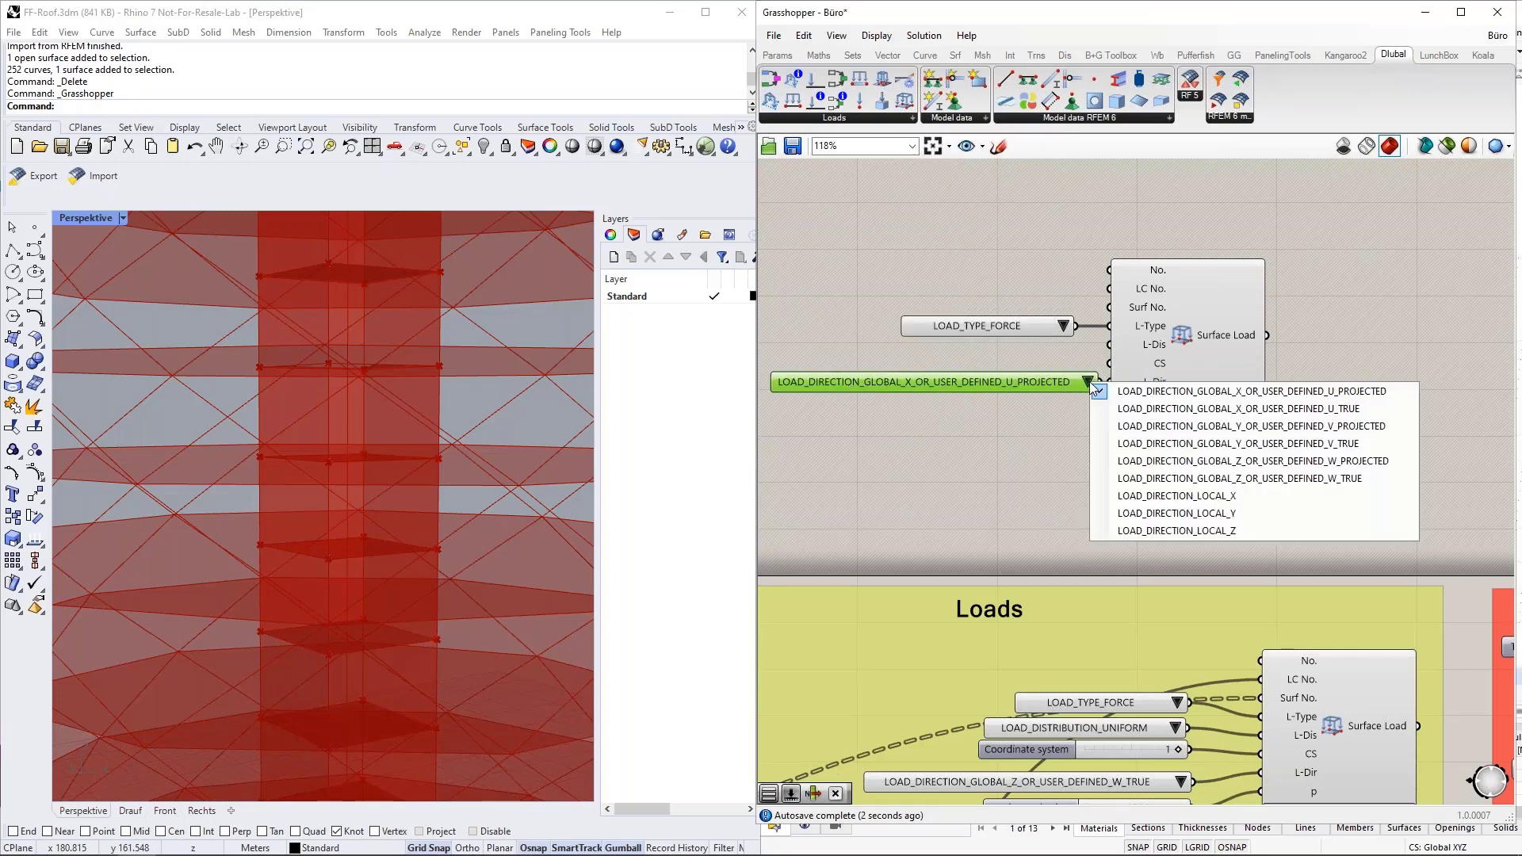
{"action": "left_click", "coordinate": [1153, 529]}
Delete the demonstration Surface Load component together with its two Value Lists.
{"action": "left_click_drag", "start_coordinate": [1252, 507], "coordinate": [773, 258]}
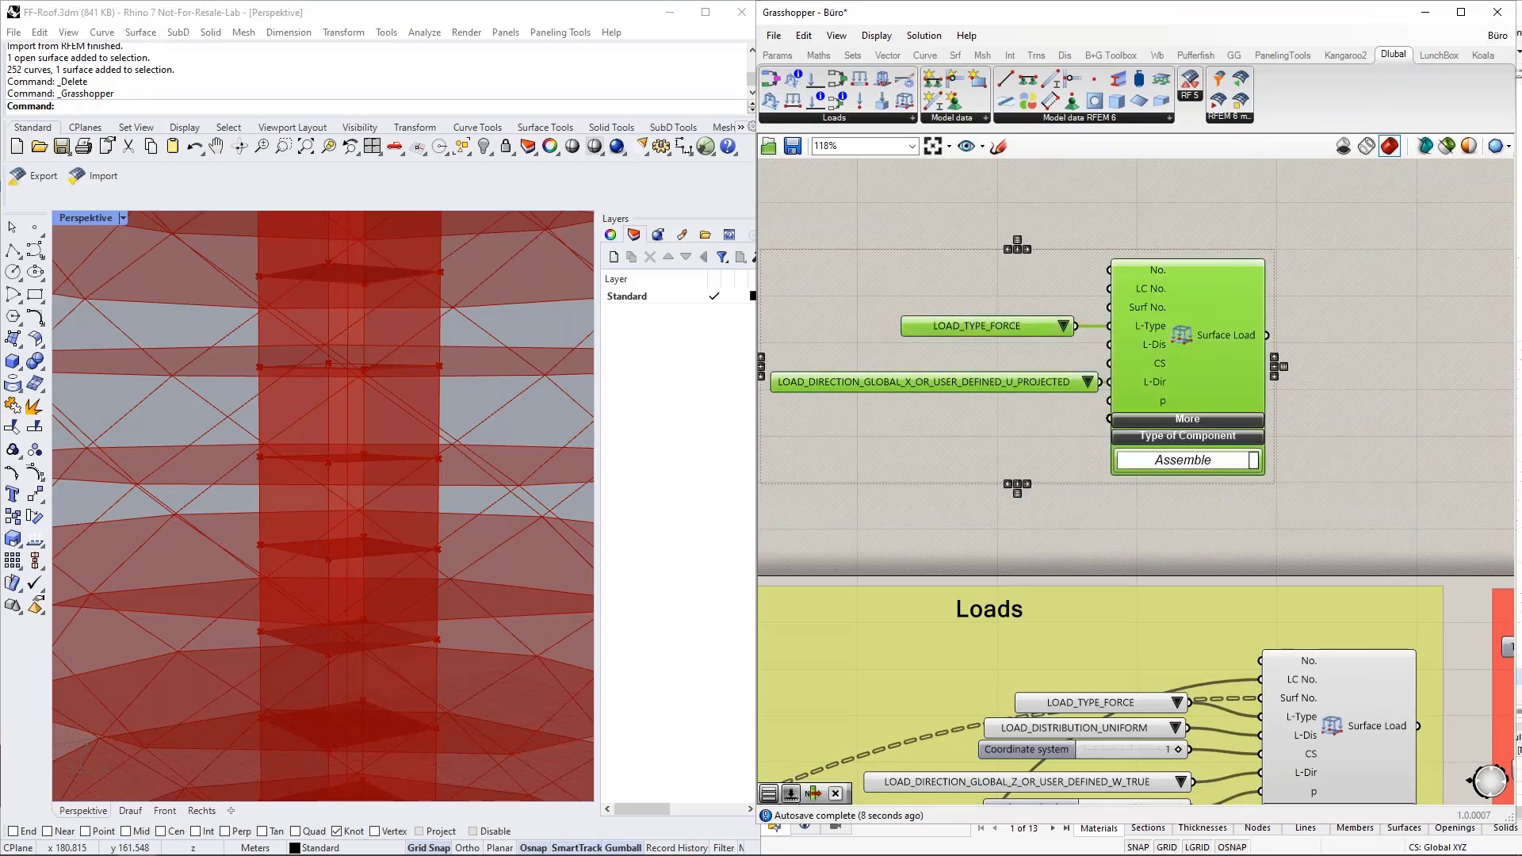
{"action": "key", "text": "Delete"}
{"action": "scroll", "coordinate": [1234, 310], "scroll_direction": "down", "scroll_amount": 3}
{"action": "scroll", "coordinate": [1210, 530], "scroll_direction": "up", "scroll_amount": 2}
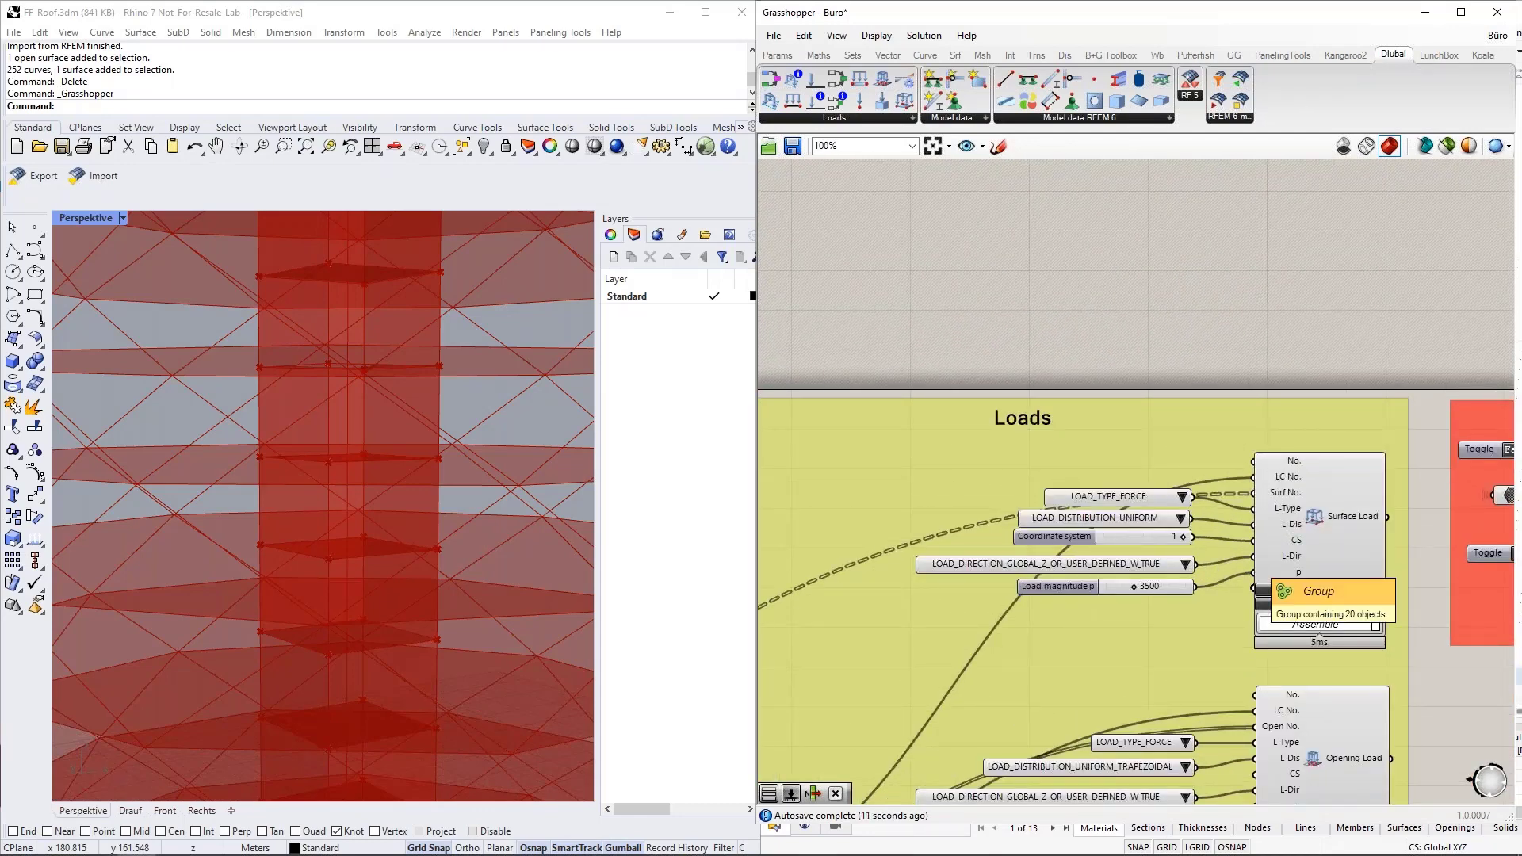
Inspect the data structure of the Surf No. input and Surface Load output on the Loads group's Surface Load component.
{"action": "scroll", "coordinate": [1294, 555], "scroll_direction": "up", "scroll_amount": 2}
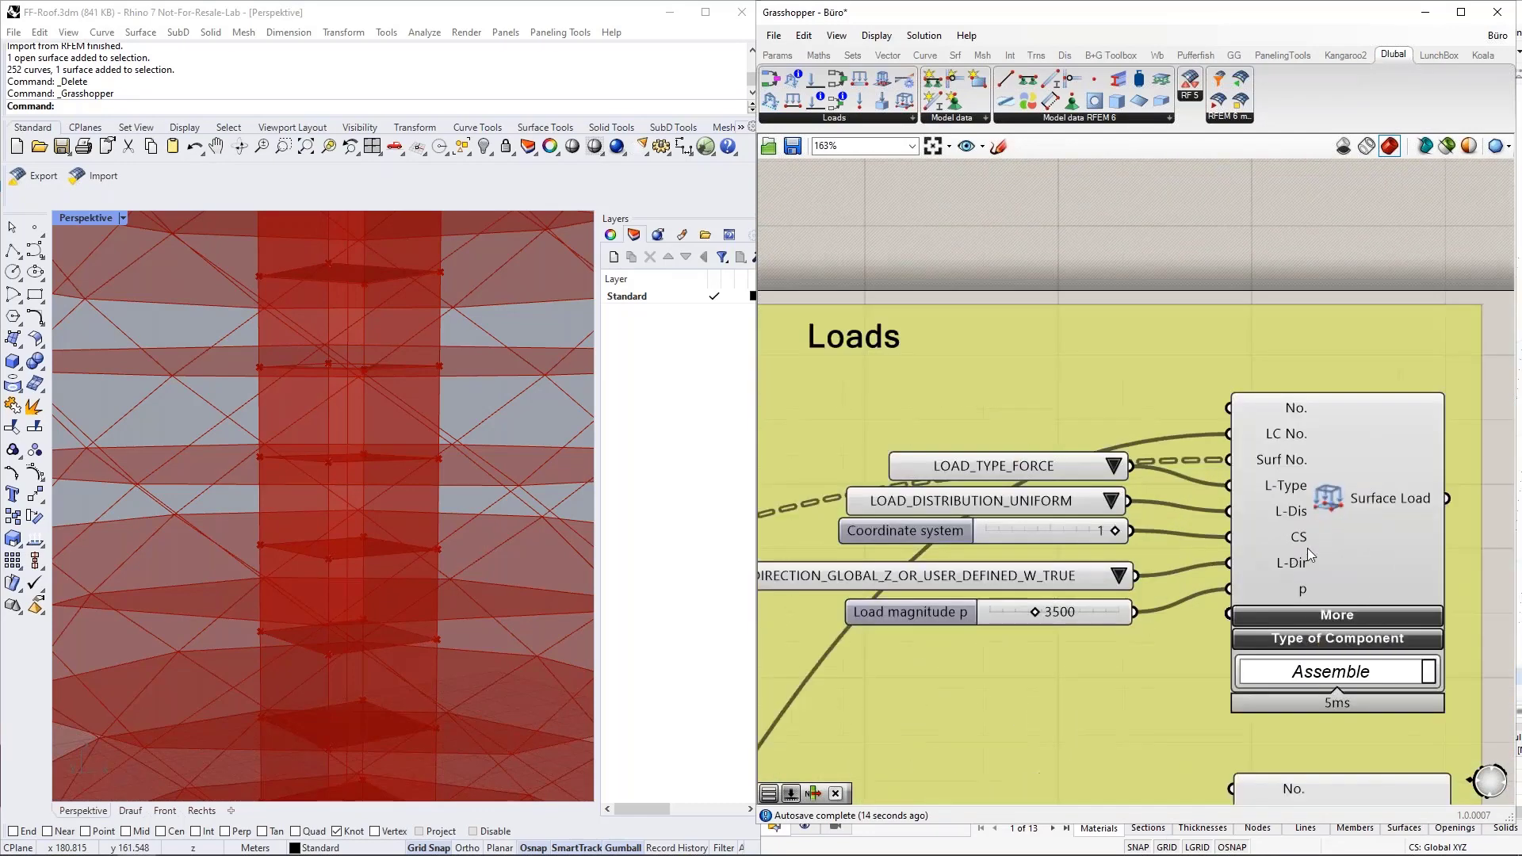
{"action": "mouse_move", "coordinate": [1278, 468]}
{"action": "mouse_move", "coordinate": [1372, 495]}
{"action": "left_click", "coordinate": [1309, 462]}
{"action": "scroll", "coordinate": [1372, 454], "scroll_direction": "down", "scroll_amount": 2}
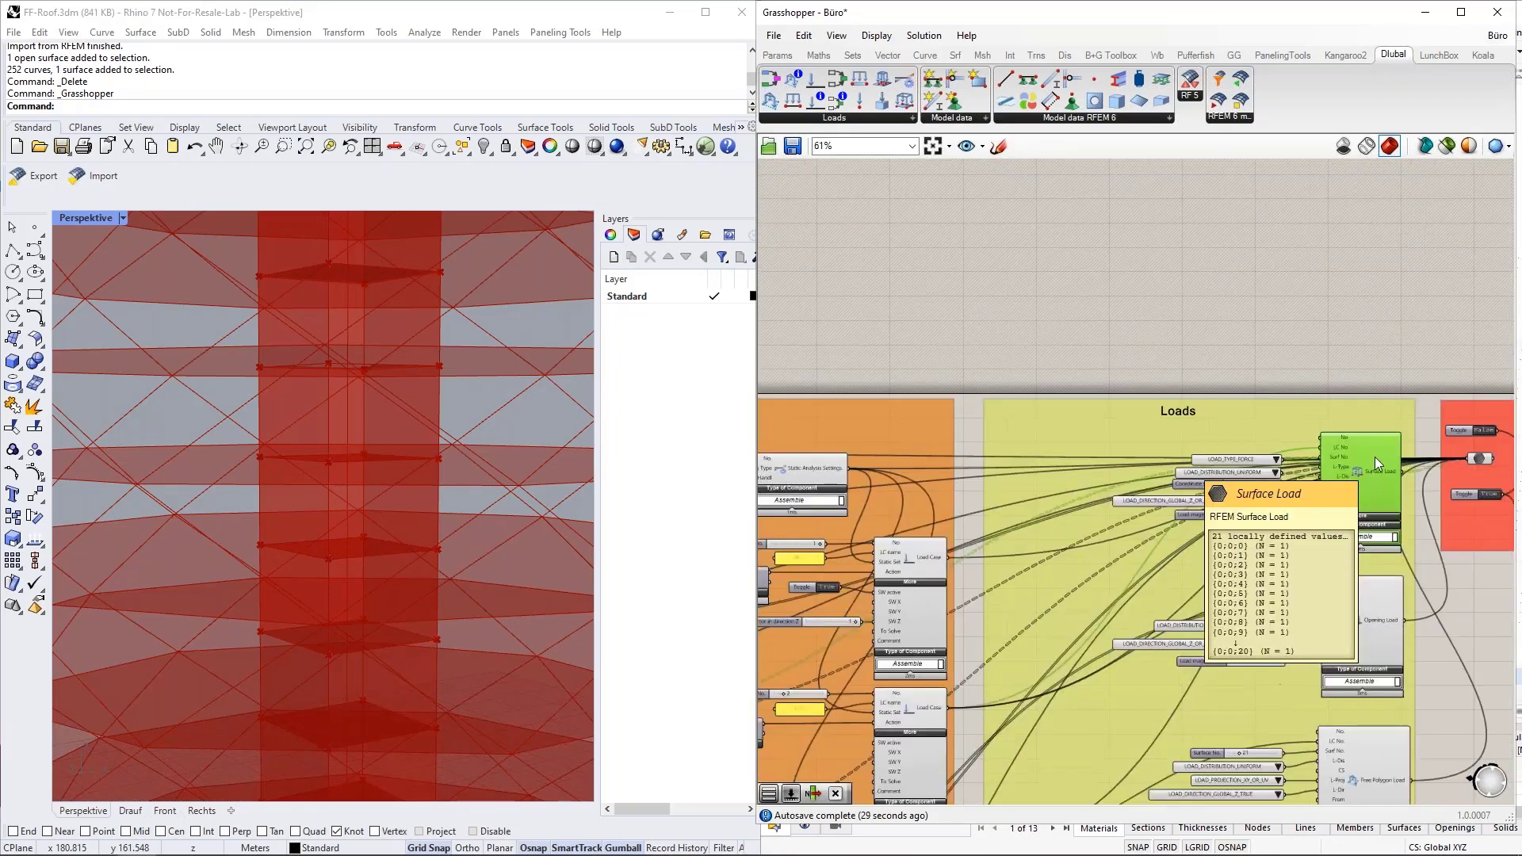
{"action": "scroll", "coordinate": [1335, 458], "scroll_direction": "up", "scroll_amount": 2}
{"action": "scroll", "coordinate": [1351, 457], "scroll_direction": "down", "scroll_amount": 8}
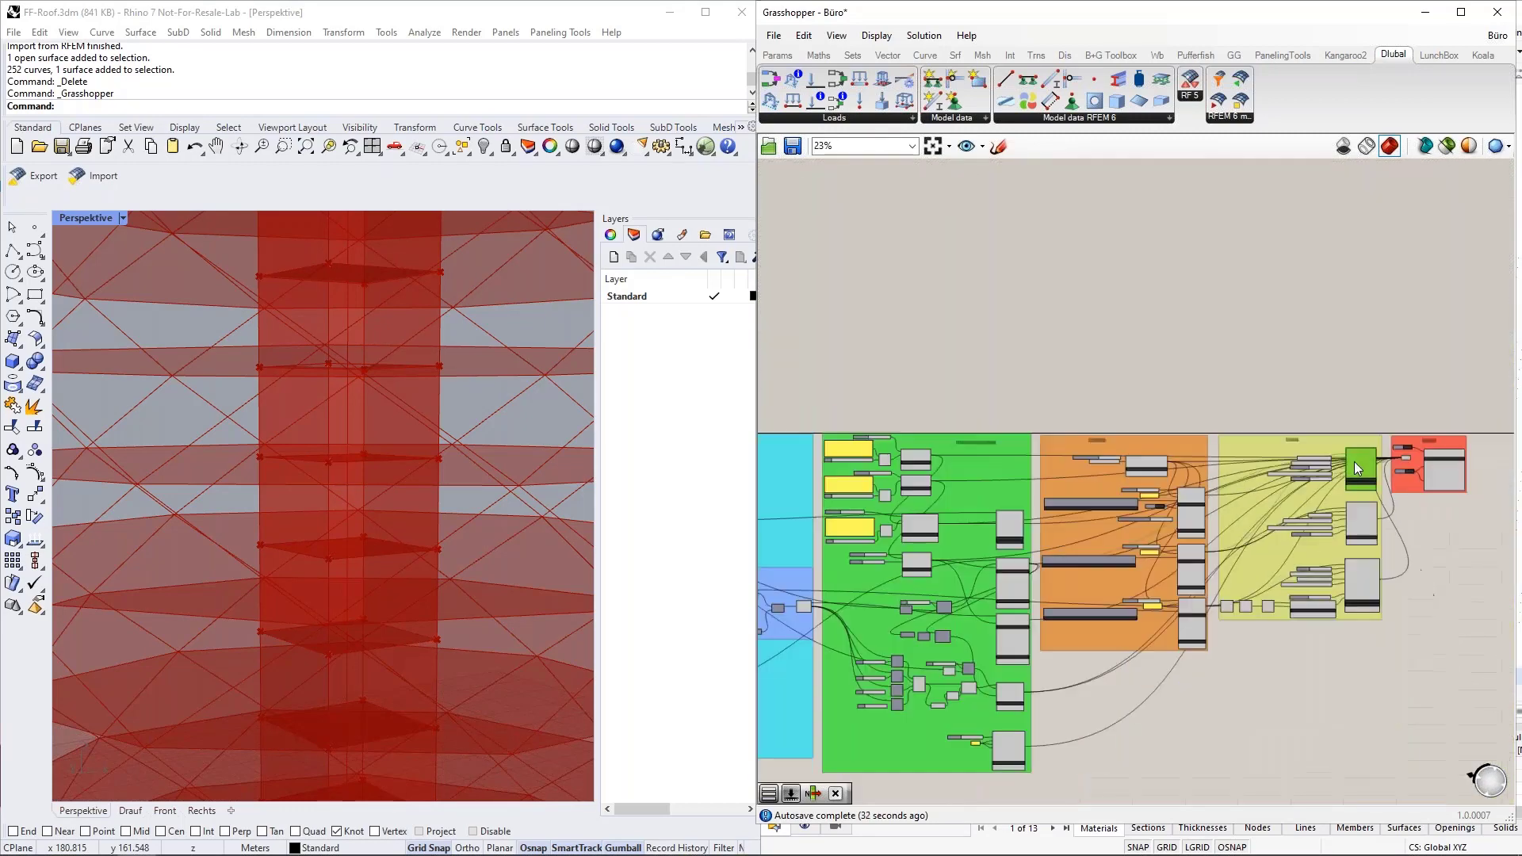
Inspect the data structure of the upper Surface component's Surface output and GH Surface input in the green group.
{"action": "scroll", "coordinate": [1111, 635], "scroll_direction": "up", "scroll_amount": 5}
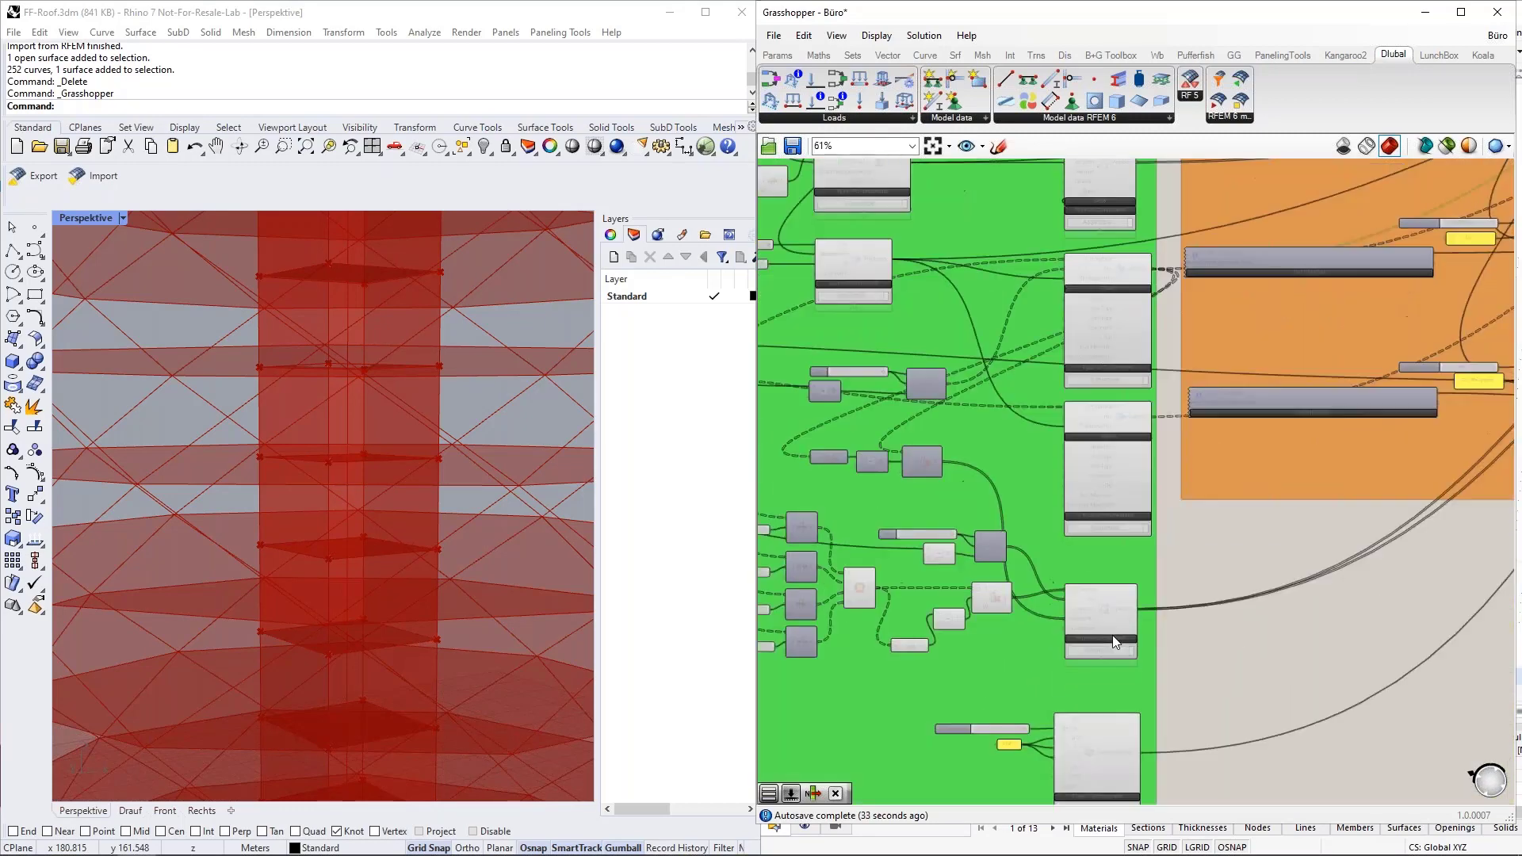
{"action": "right_click_drag", "start_coordinate": [1175, 501], "coordinate": [1160, 640]}
{"action": "scroll", "coordinate": [1110, 488], "scroll_direction": "up", "scroll_amount": 9}
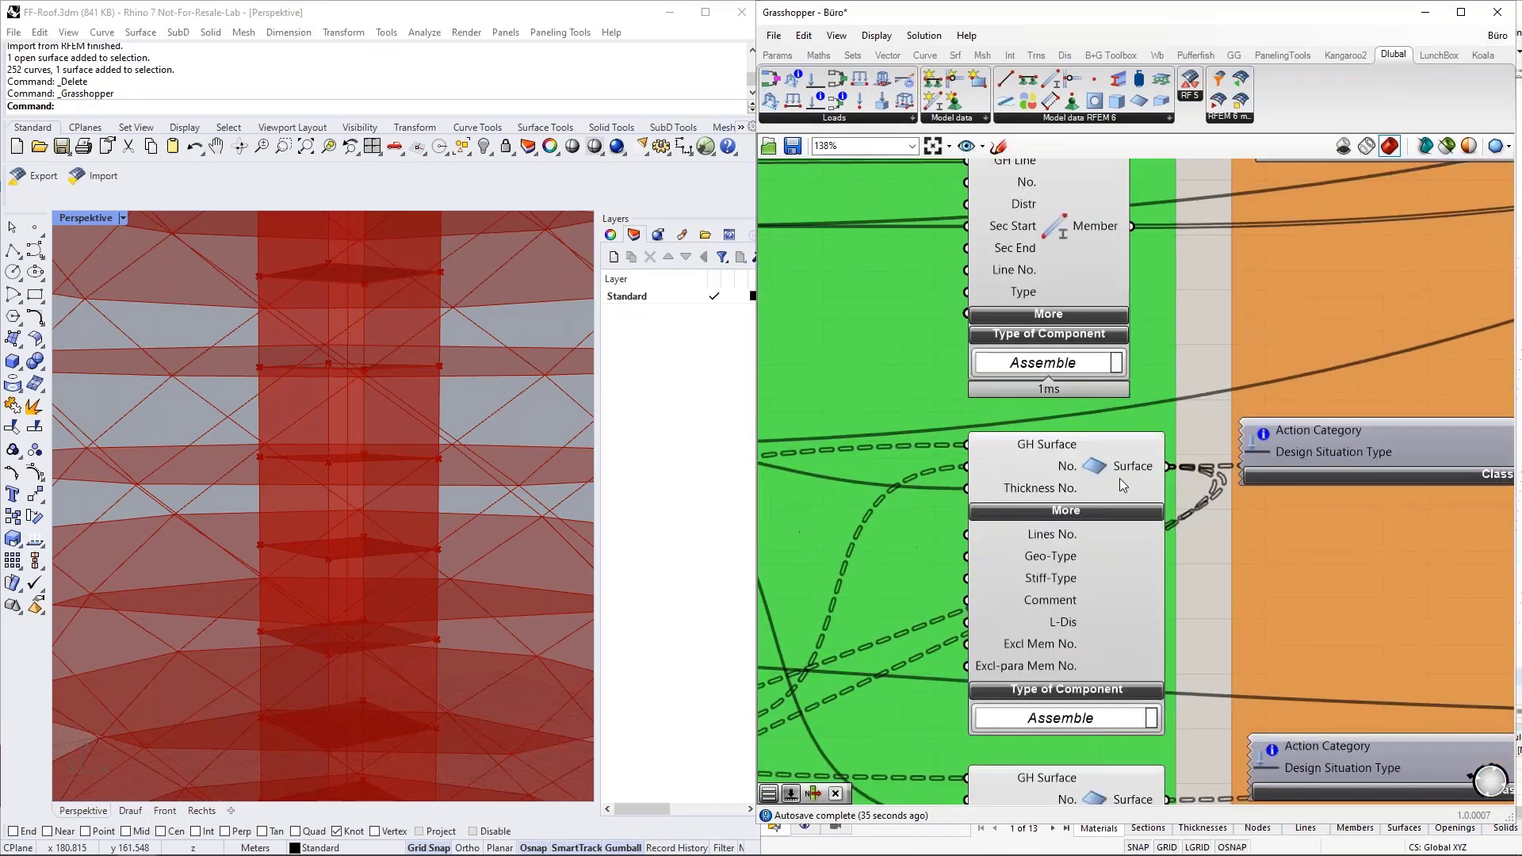
{"action": "scroll", "coordinate": [1046, 466], "scroll_direction": "down", "scroll_amount": 3}
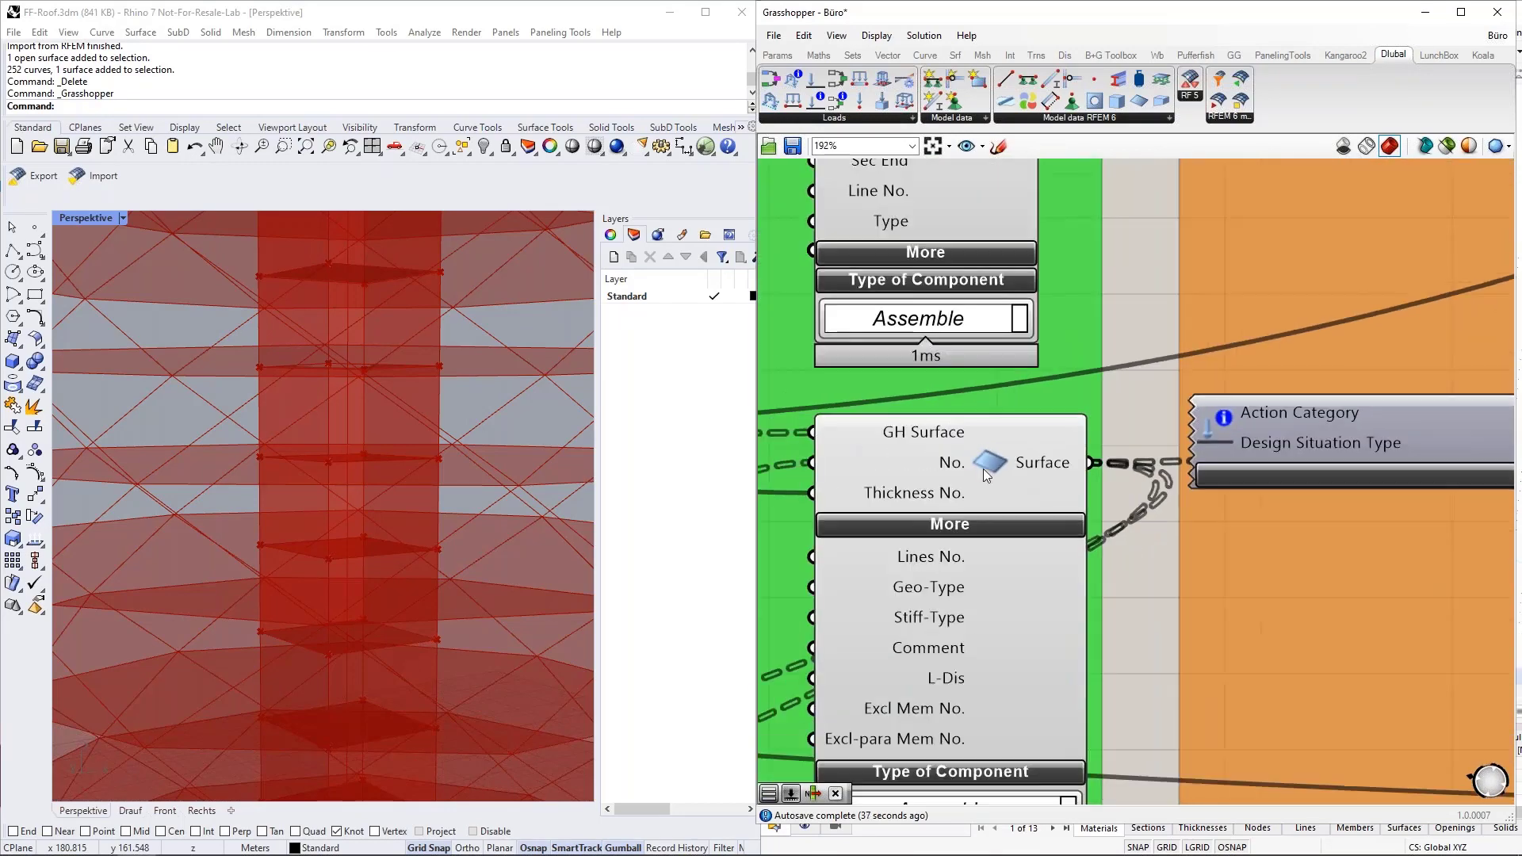
{"action": "left_click", "coordinate": [1026, 465]}
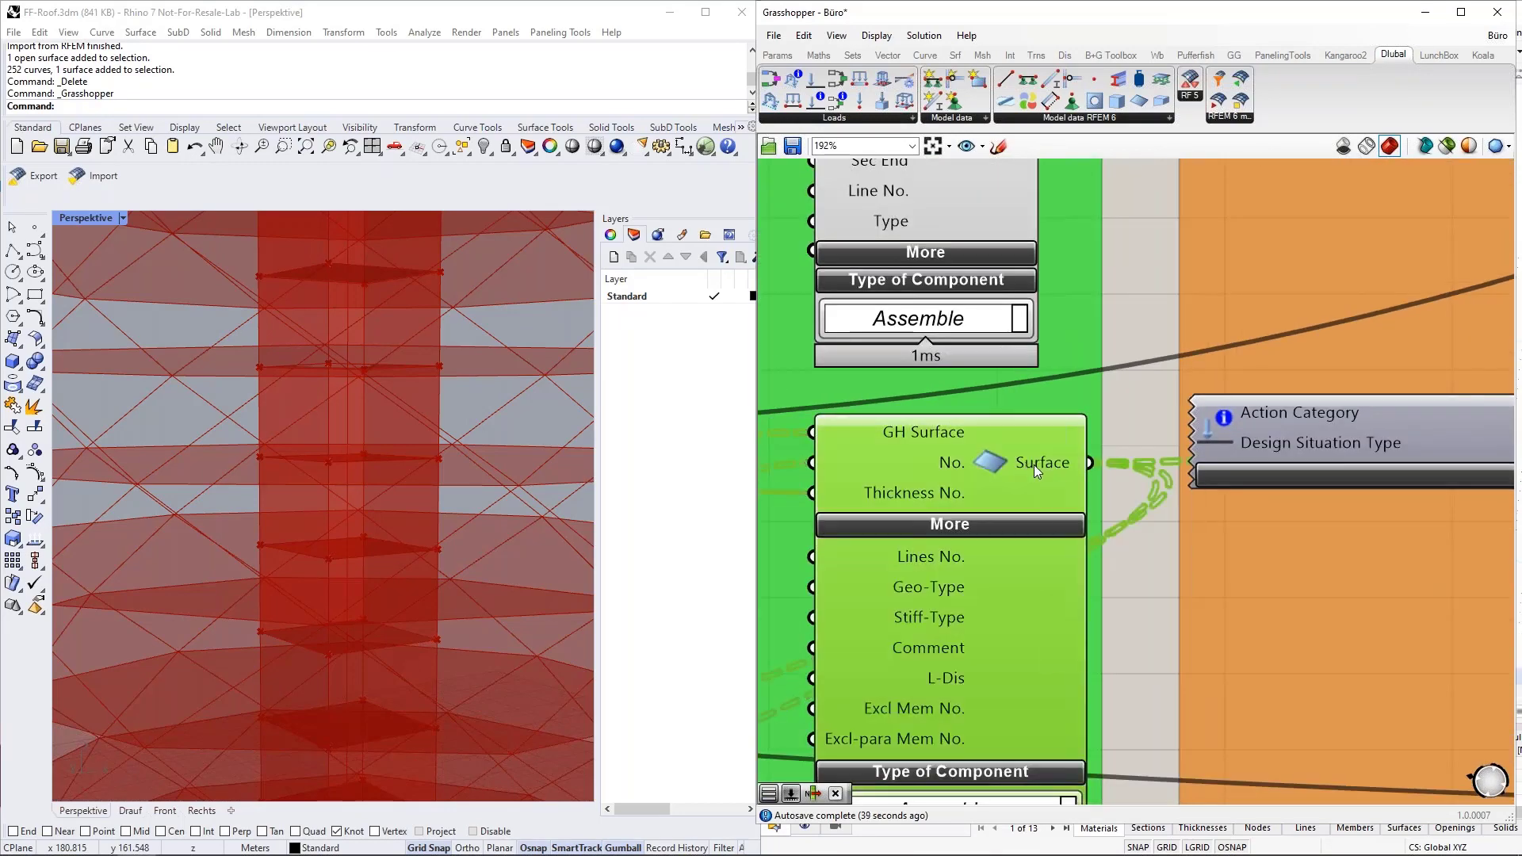
{"action": "mouse_move", "coordinate": [1034, 465]}
{"action": "scroll", "coordinate": [1034, 465], "scroll_direction": "down", "scroll_amount": 5}
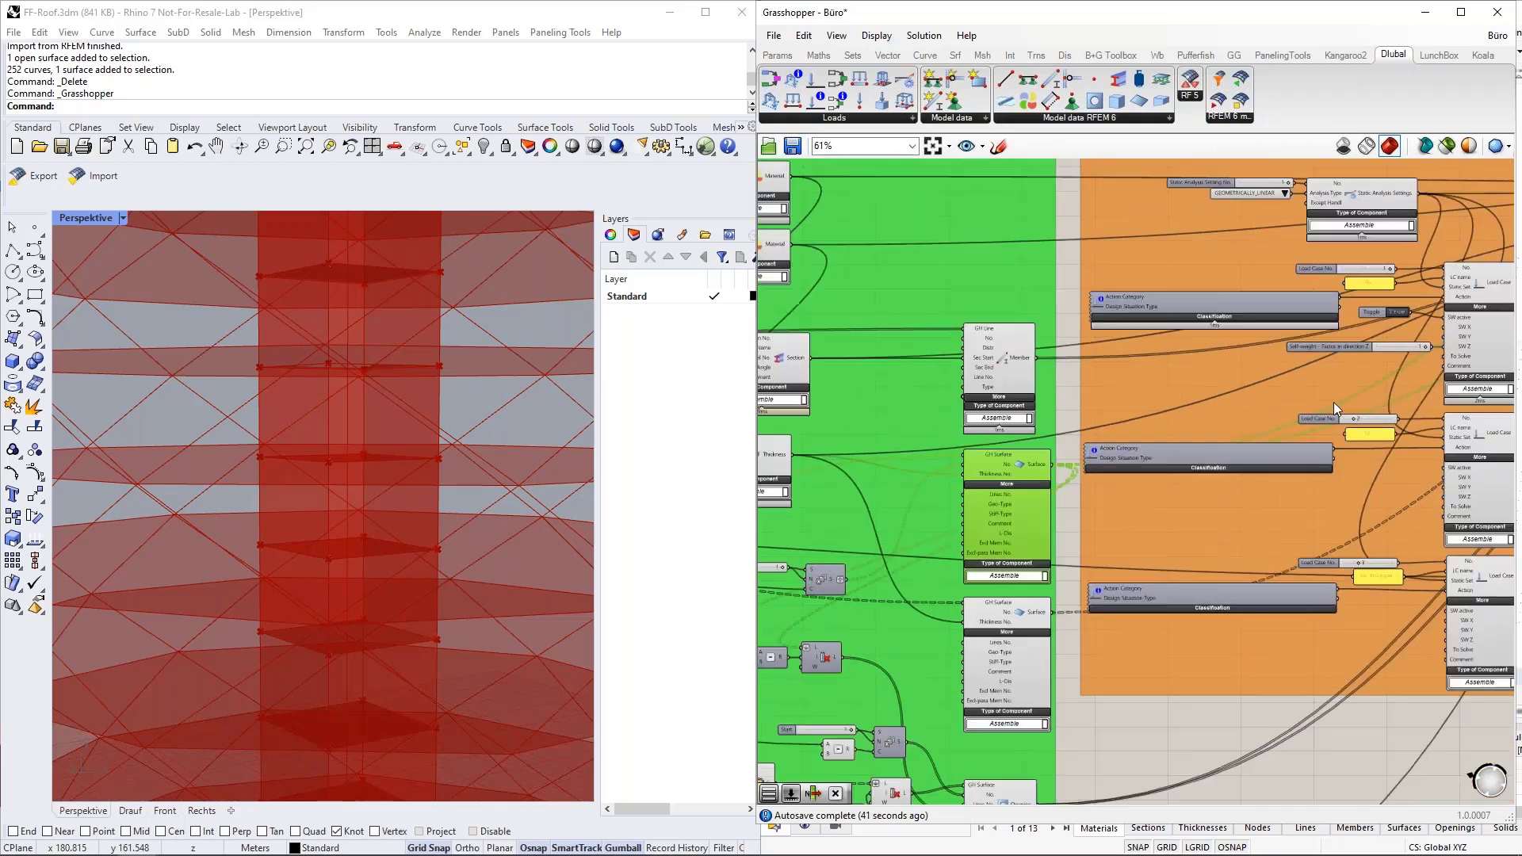
{"action": "right_click_drag", "start_coordinate": [1064, 490], "coordinate": [1304, 420]}
{"action": "scroll", "coordinate": [1164, 421], "scroll_direction": "up", "scroll_amount": 4}
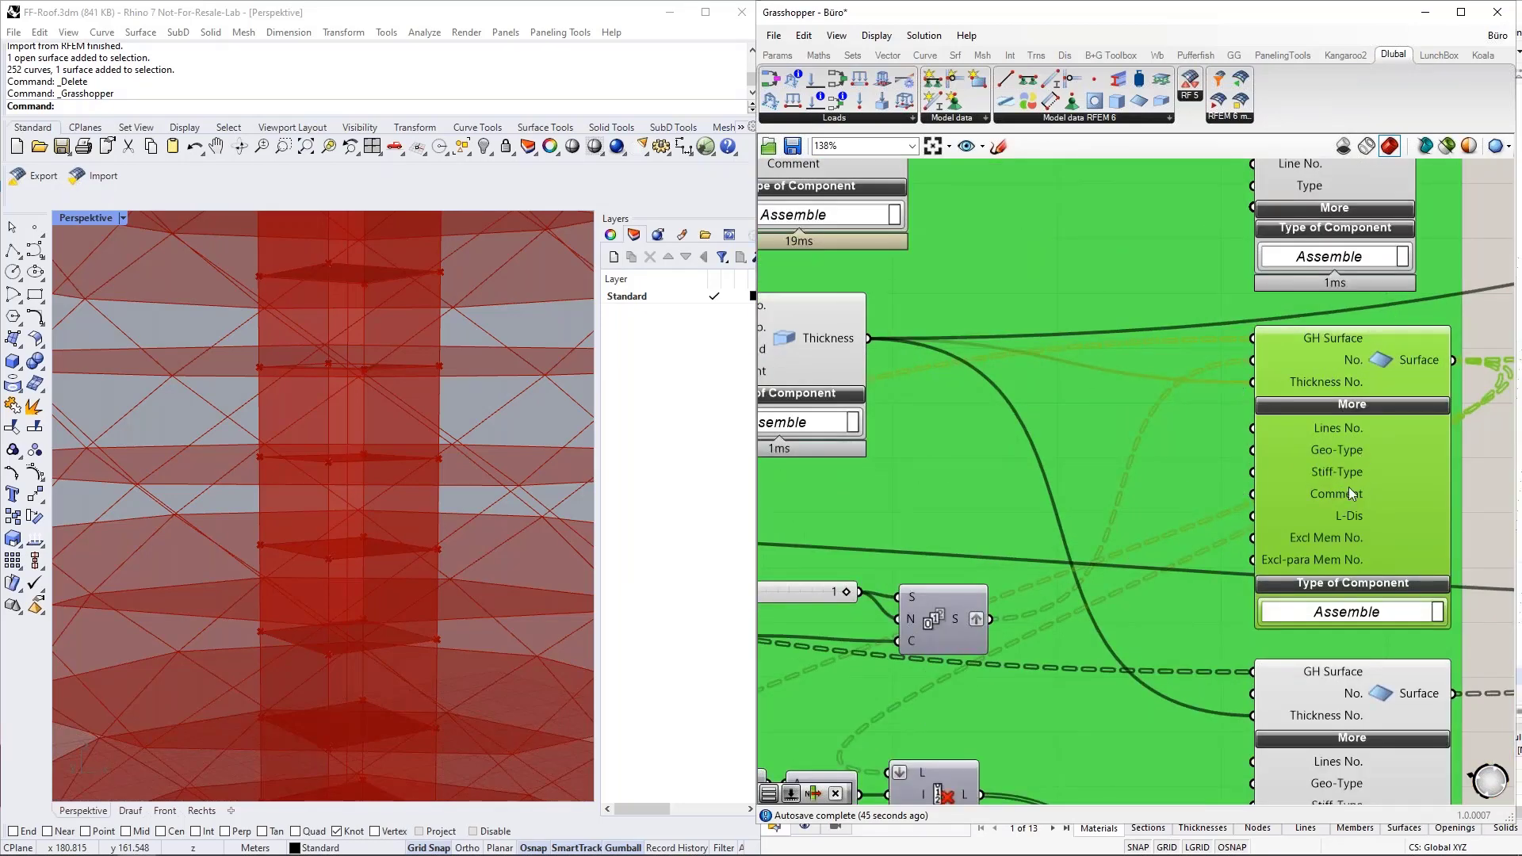
{"action": "left_click", "coordinate": [1495, 479]}
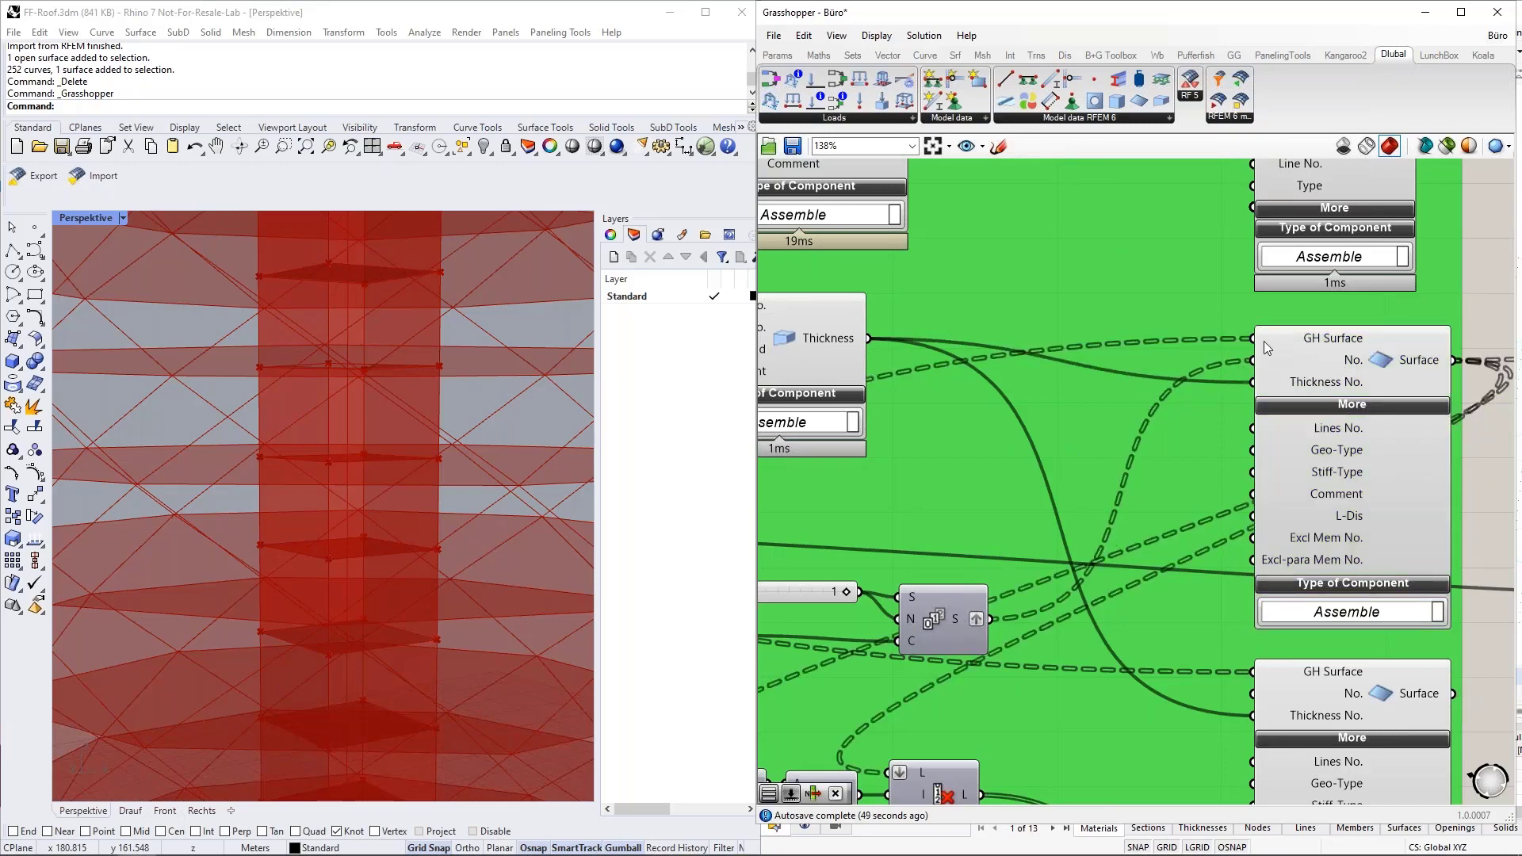
{"action": "mouse_move", "coordinate": [1264, 341]}
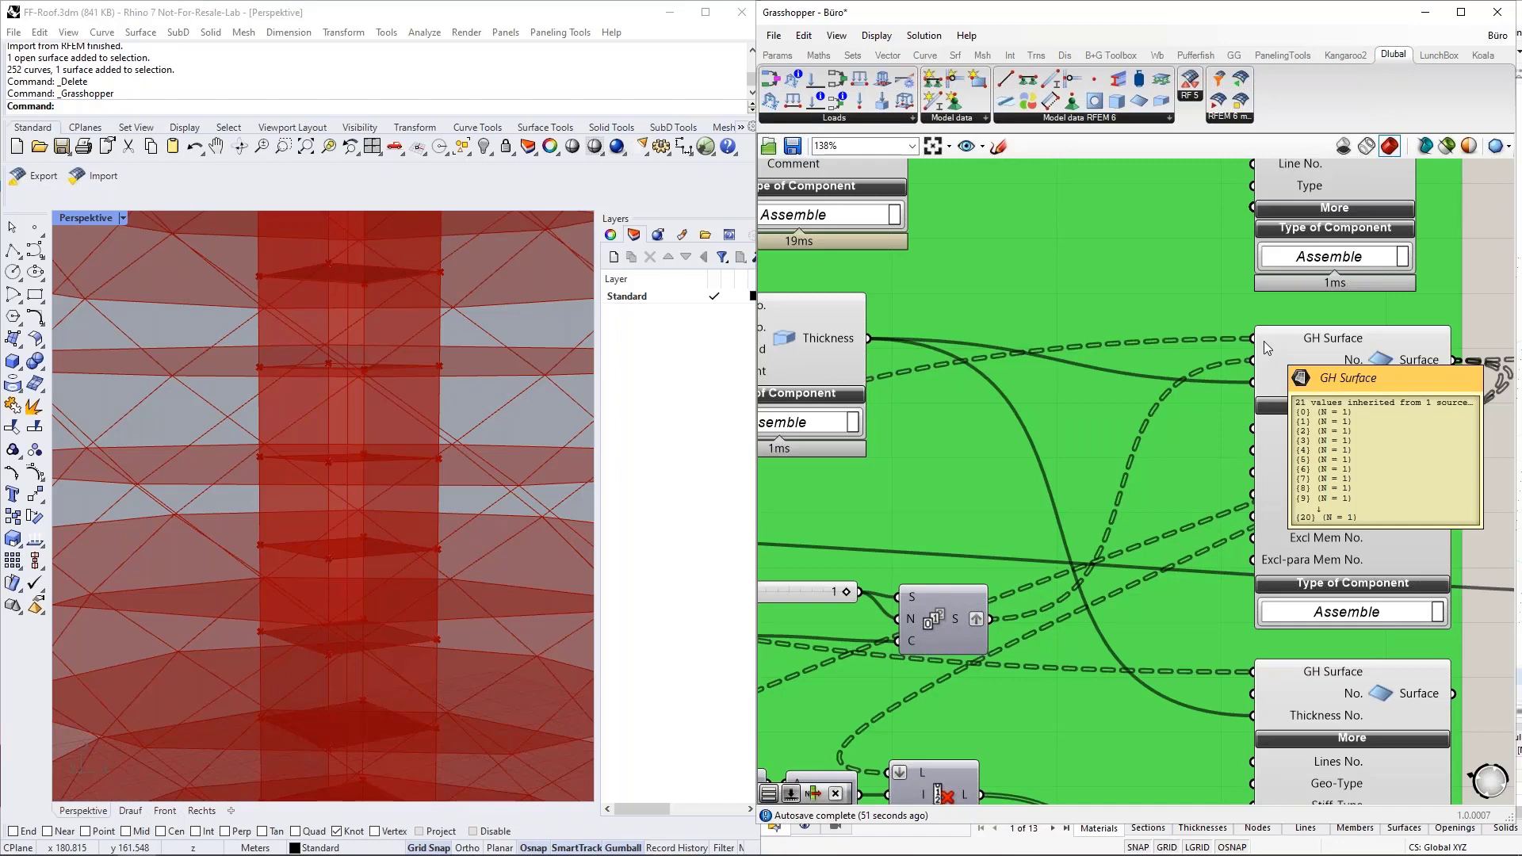
Trace the upper Surface component's connections in the green group, including the Series component that supplies its numbering.
{"action": "left_click", "coordinate": [1397, 369]}
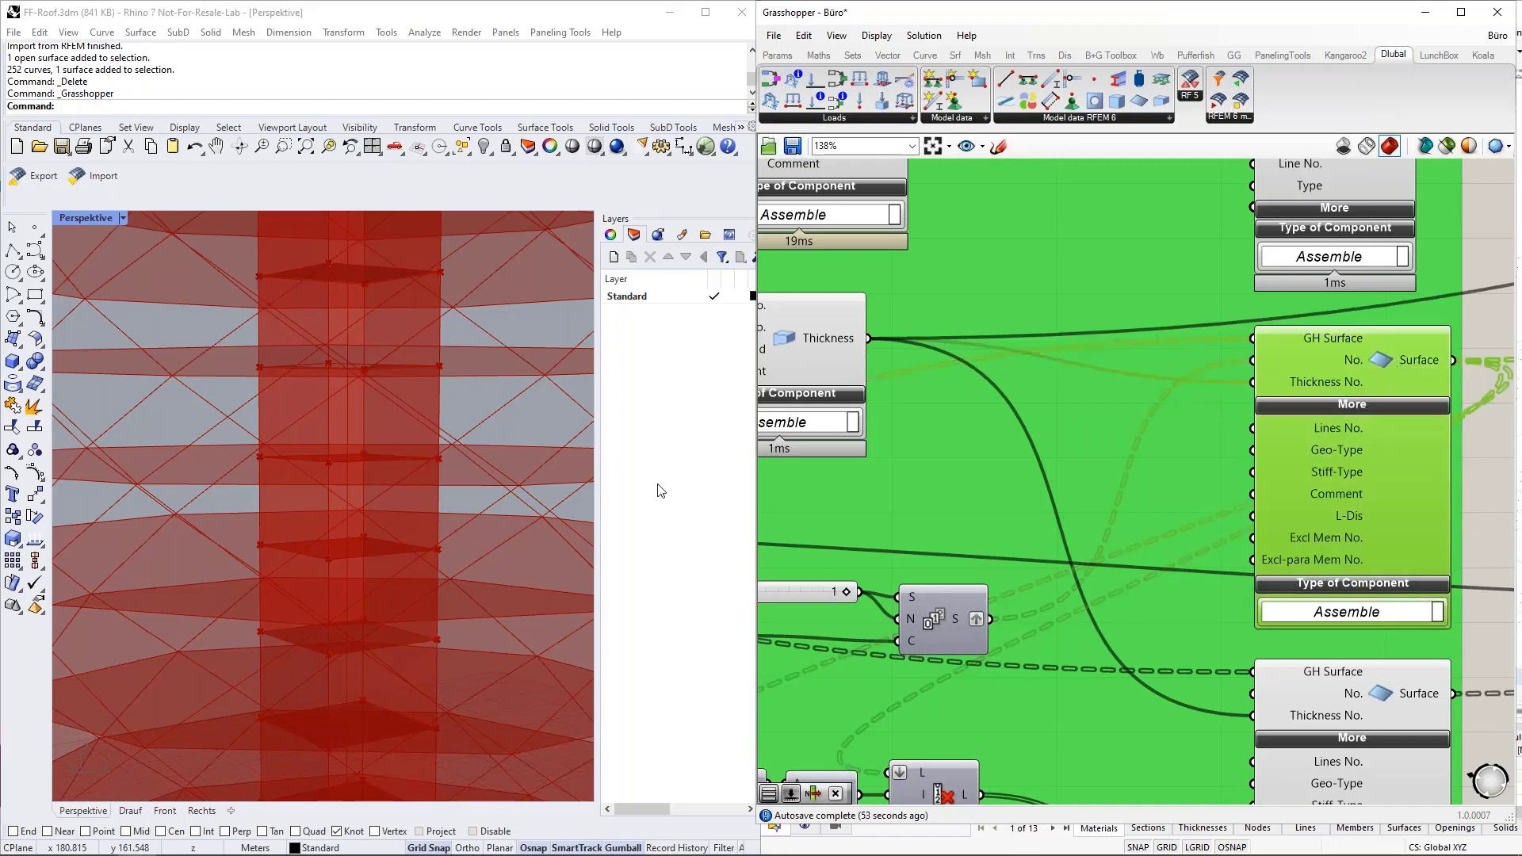
{"action": "scroll", "coordinate": [454, 487], "scroll_direction": "down", "scroll_amount": 1}
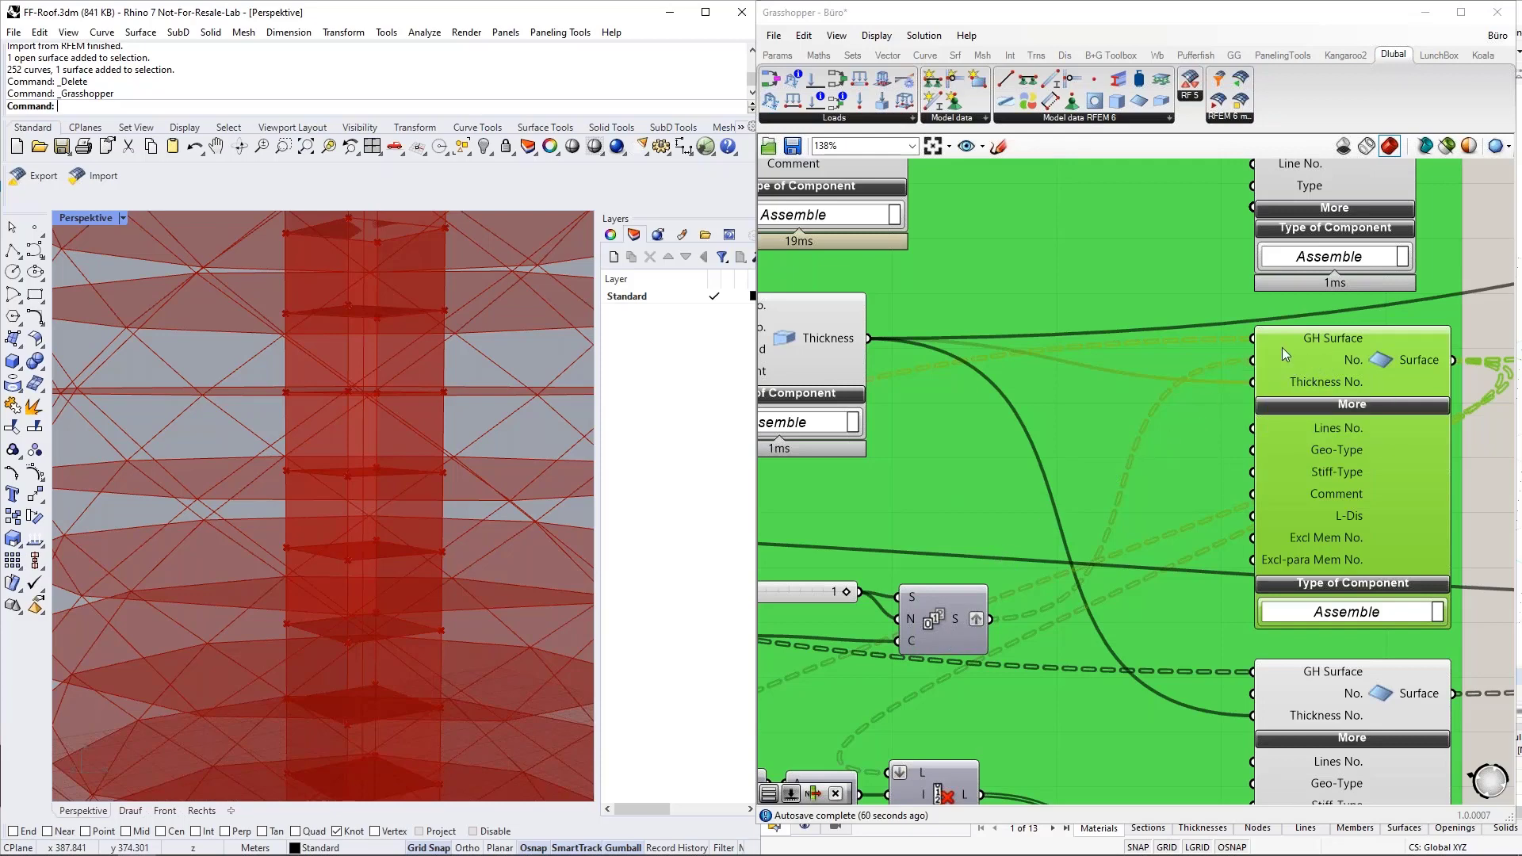
{"action": "scroll", "coordinate": [1453, 362], "scroll_direction": "down", "scroll_amount": 3}
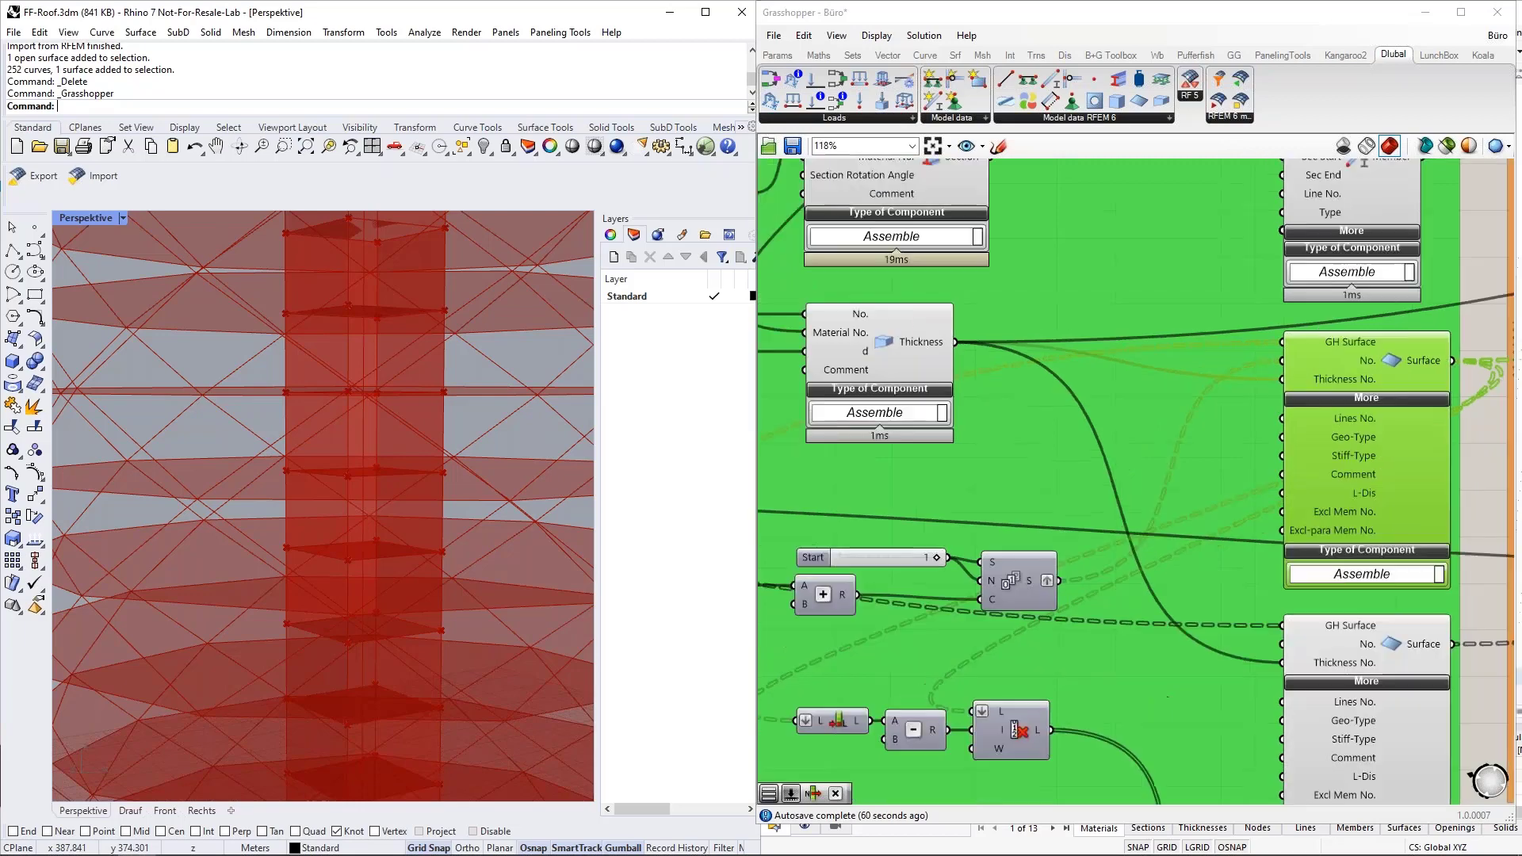
{"action": "right_click_drag", "start_coordinate": [1473, 374], "coordinate": [1088, 421]}
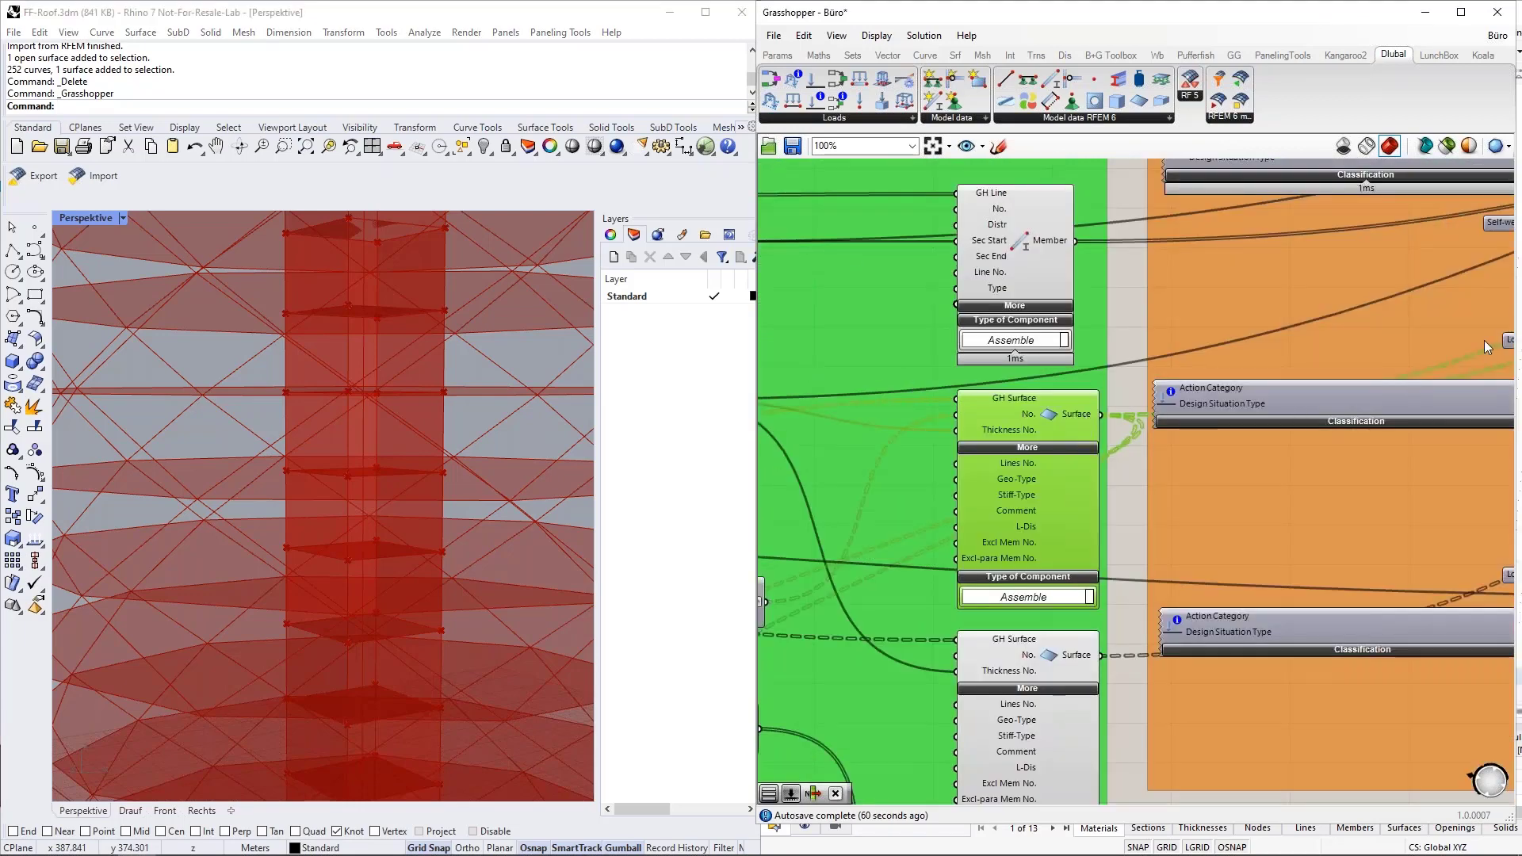
{"action": "right_click_drag", "start_coordinate": [1217, 455], "coordinate": [1400, 360]}
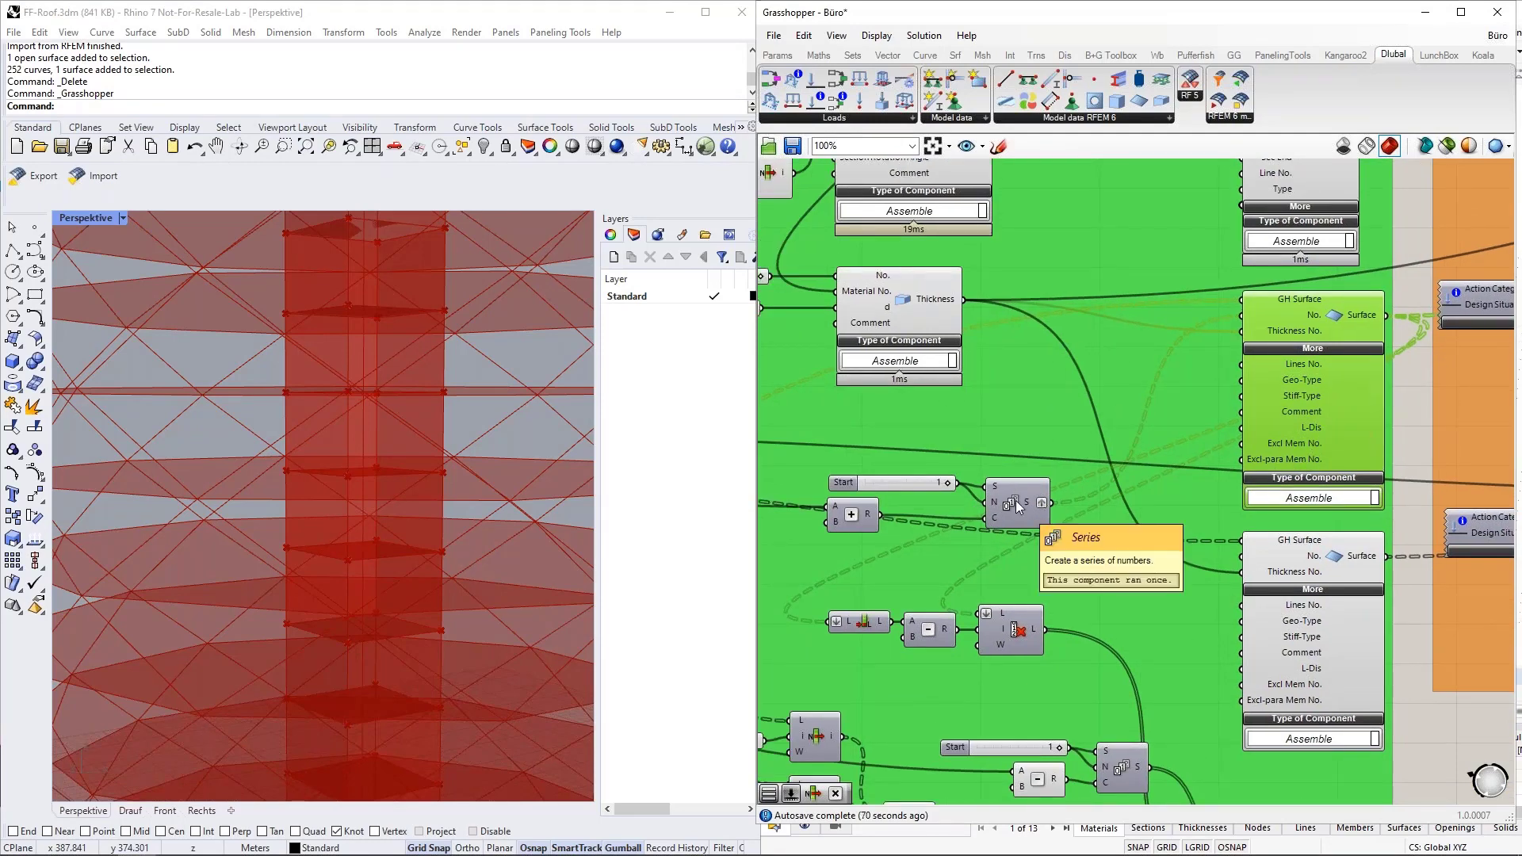
{"action": "scroll", "coordinate": [1014, 506], "scroll_direction": "down", "scroll_amount": 3}
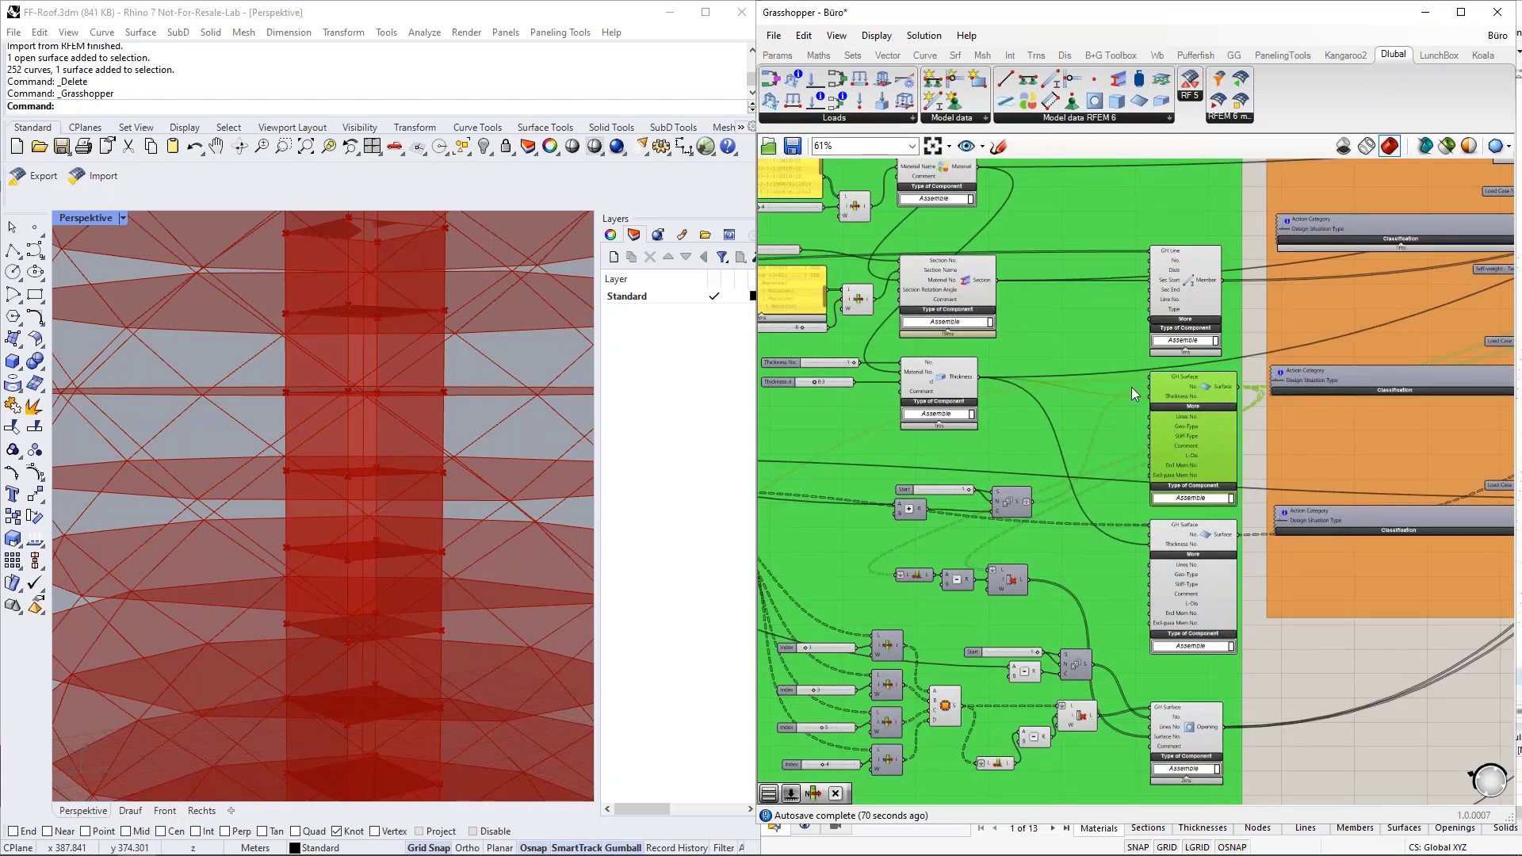
{"action": "scroll", "coordinate": [1062, 390], "scroll_direction": "down", "scroll_amount": 1}
{"action": "scroll", "coordinate": [1033, 392], "scroll_direction": "down", "scroll_amount": 3}
Highlight the Free Polygon Load component in the Loads group and follow its output connection to the Export group.
{"action": "right_click_drag", "start_coordinate": [1402, 525], "coordinate": [1195, 609]}
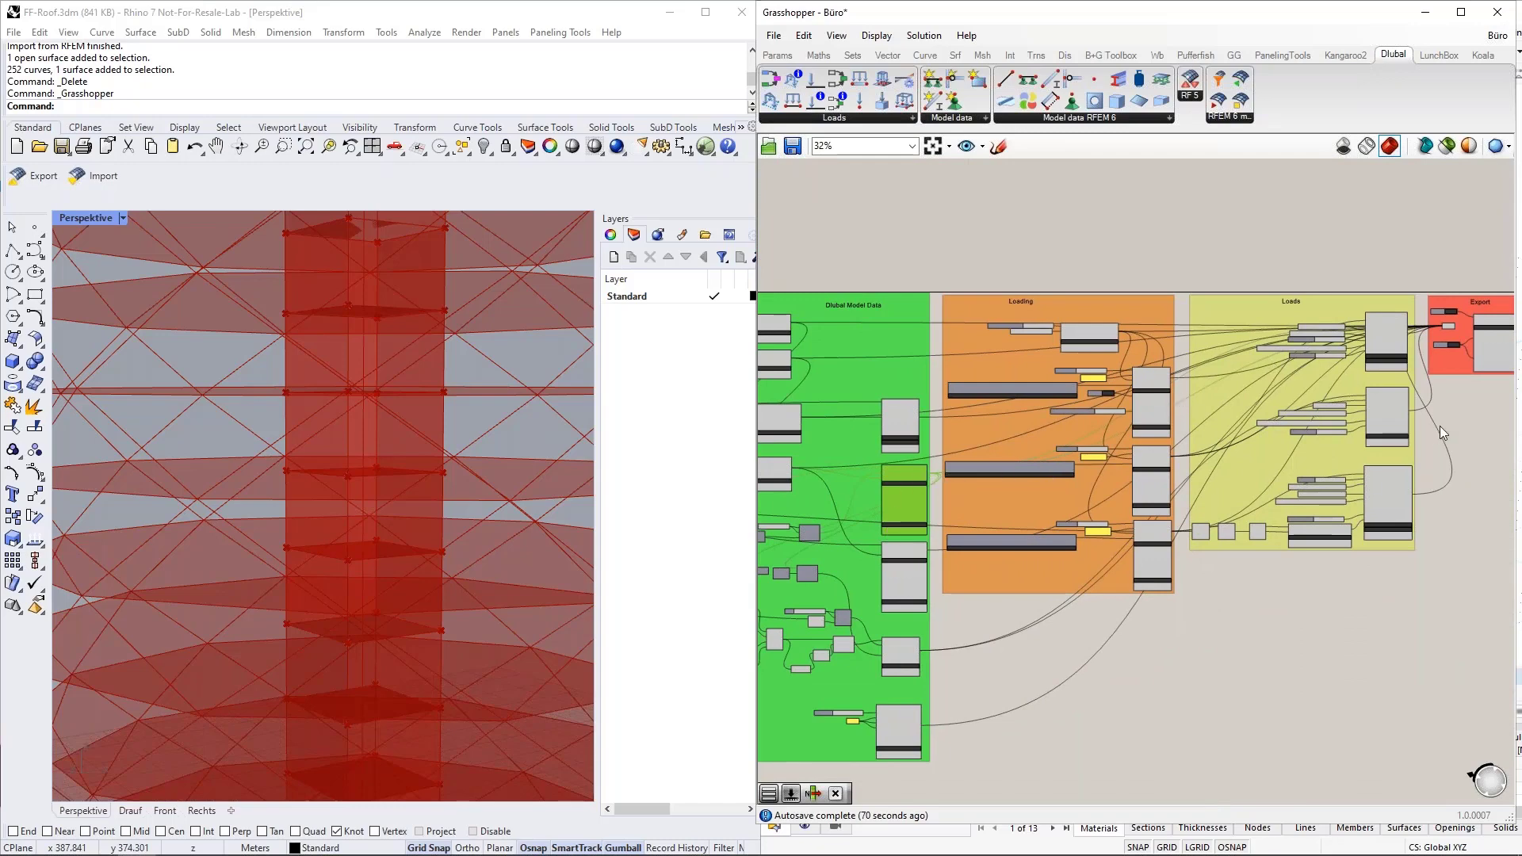
{"action": "right_click_drag", "start_coordinate": [1417, 435], "coordinate": [1313, 506]}
{"action": "scroll", "coordinate": [1286, 431], "scroll_direction": "up", "scroll_amount": 6}
{"action": "right_click_drag", "start_coordinate": [1393, 554], "coordinate": [1362, 286]}
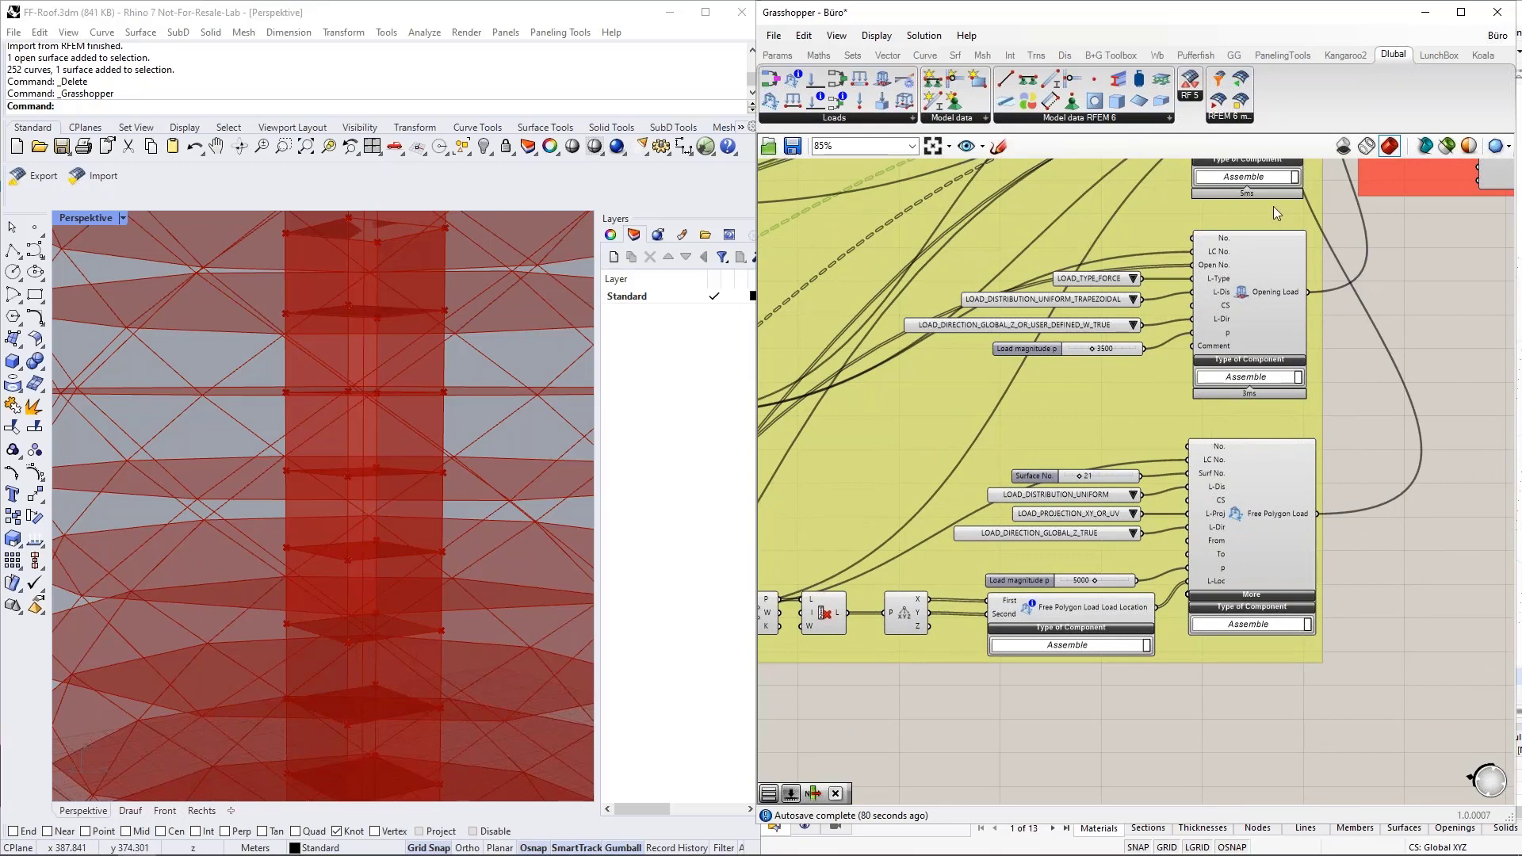
{"action": "left_click", "coordinate": [1280, 512]}
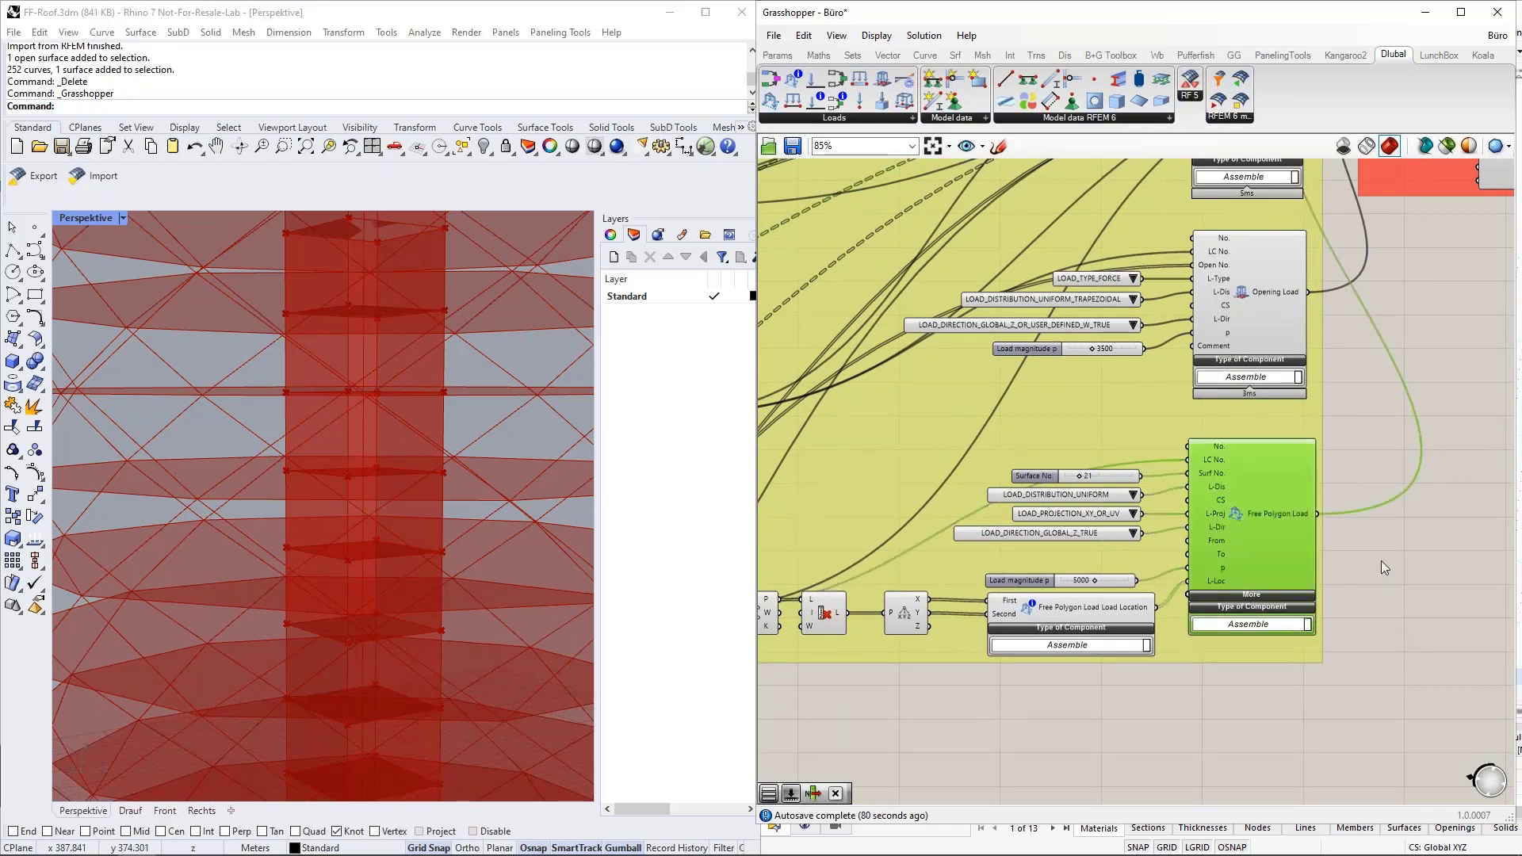
{"action": "right_click_drag", "start_coordinate": [1380, 556], "coordinate": [1264, 635]}
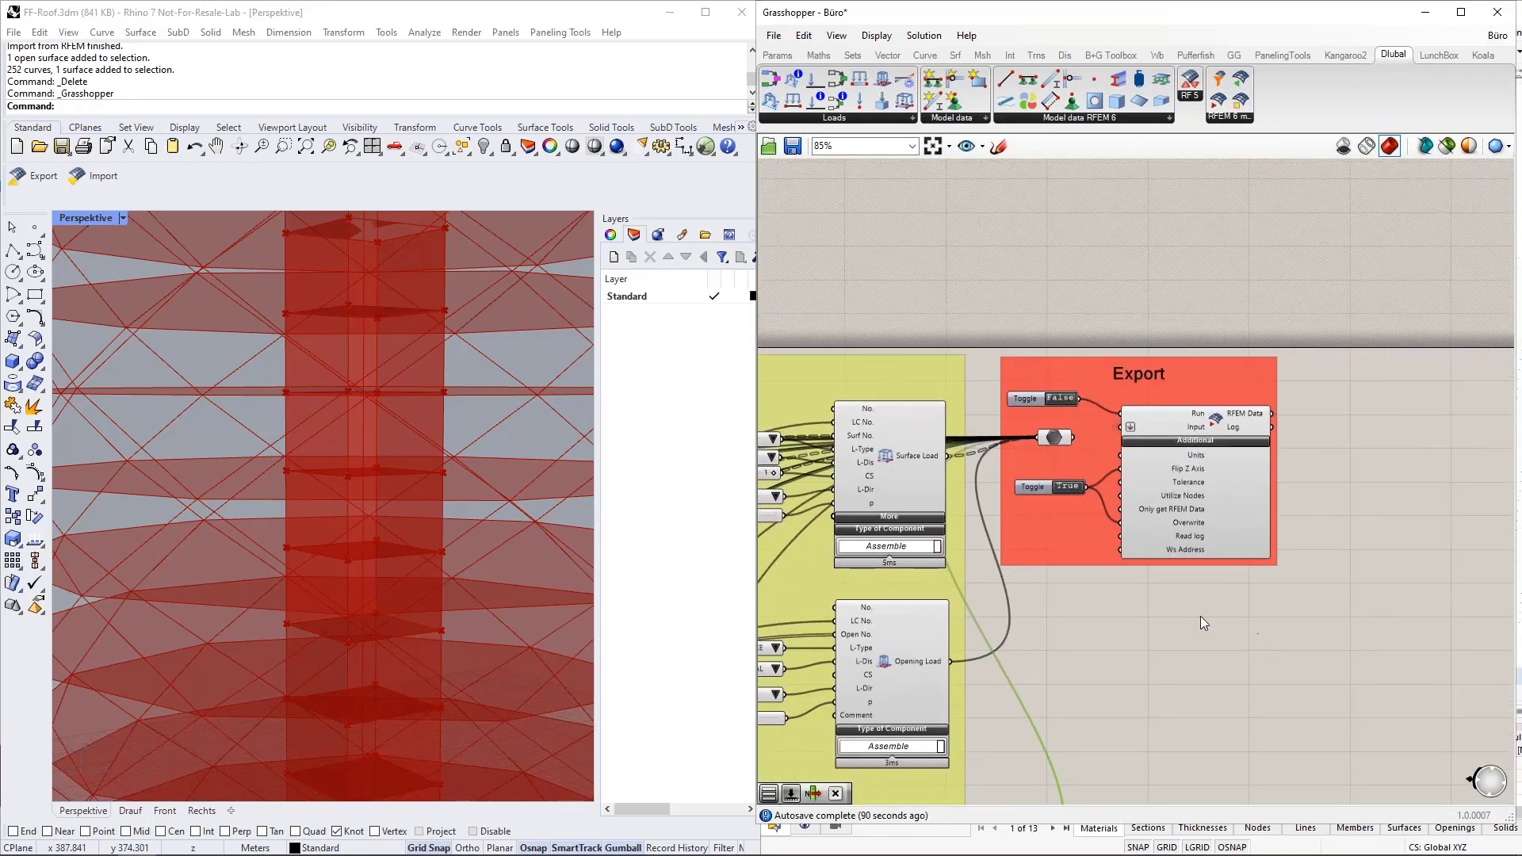
Inspect the RFEM 6 export component's connections and the data structure of the Data parameter feeding its Input.
{"action": "scroll", "coordinate": [1063, 568], "scroll_direction": "up", "scroll_amount": 3}
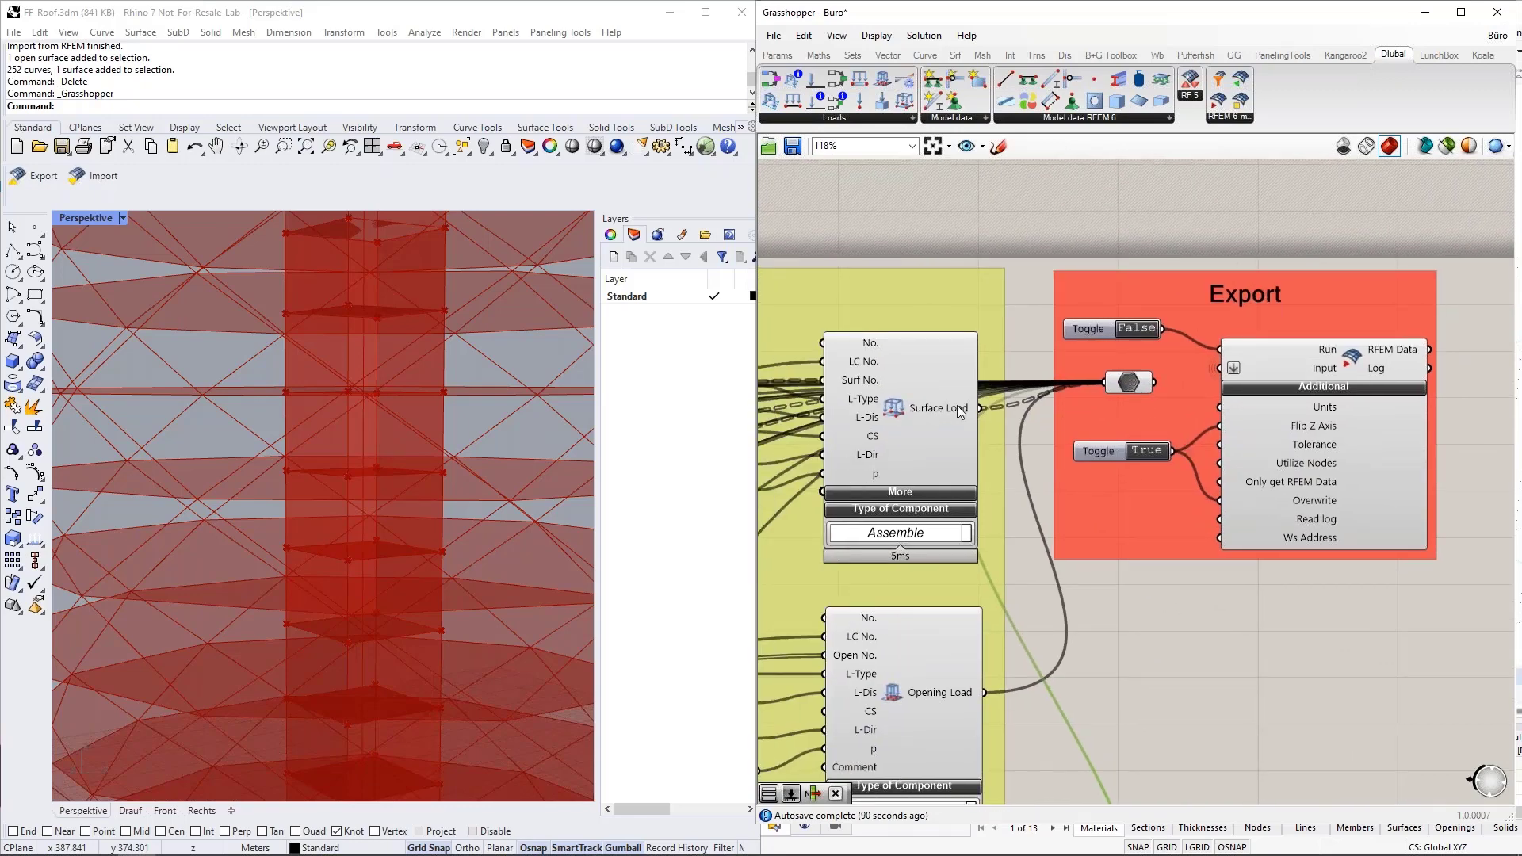
{"action": "left_click_drag", "start_coordinate": [980, 407], "coordinate": [1301, 368]}
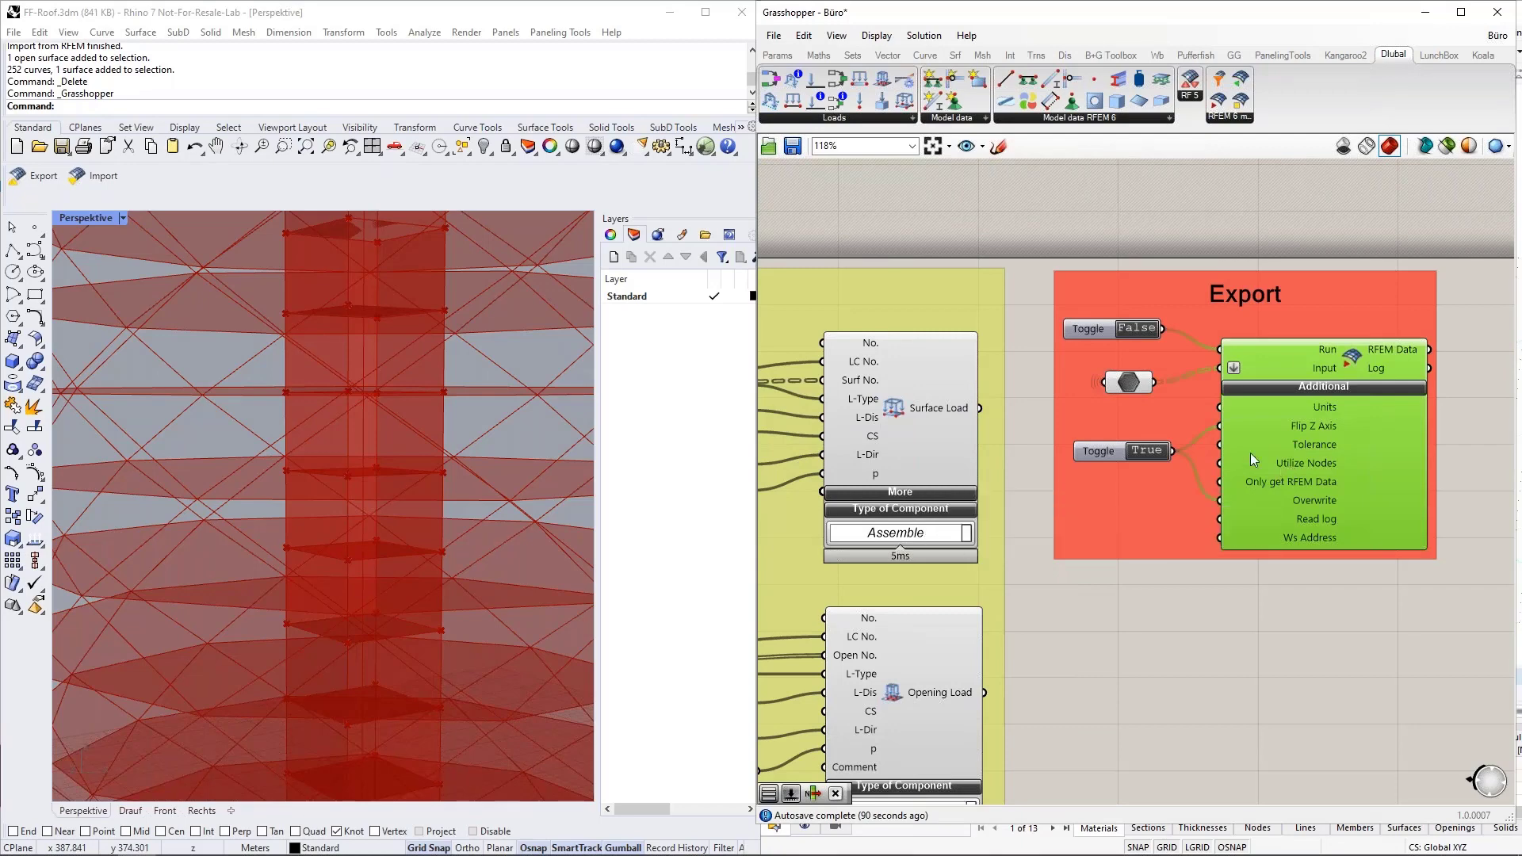
{"action": "left_click", "coordinate": [1132, 384]}
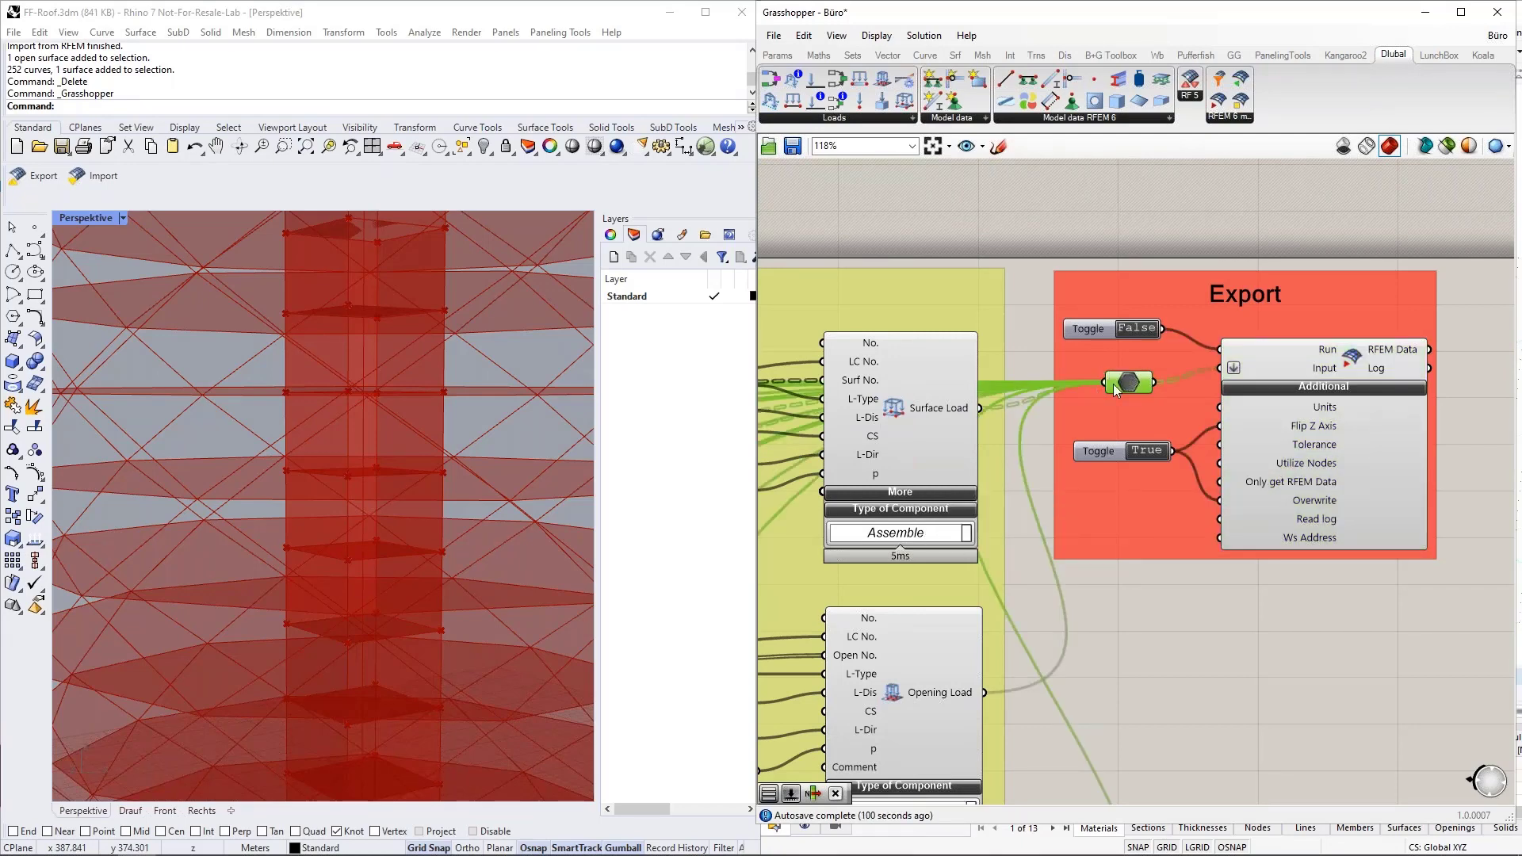
{"action": "mouse_move", "coordinate": [1126, 384]}
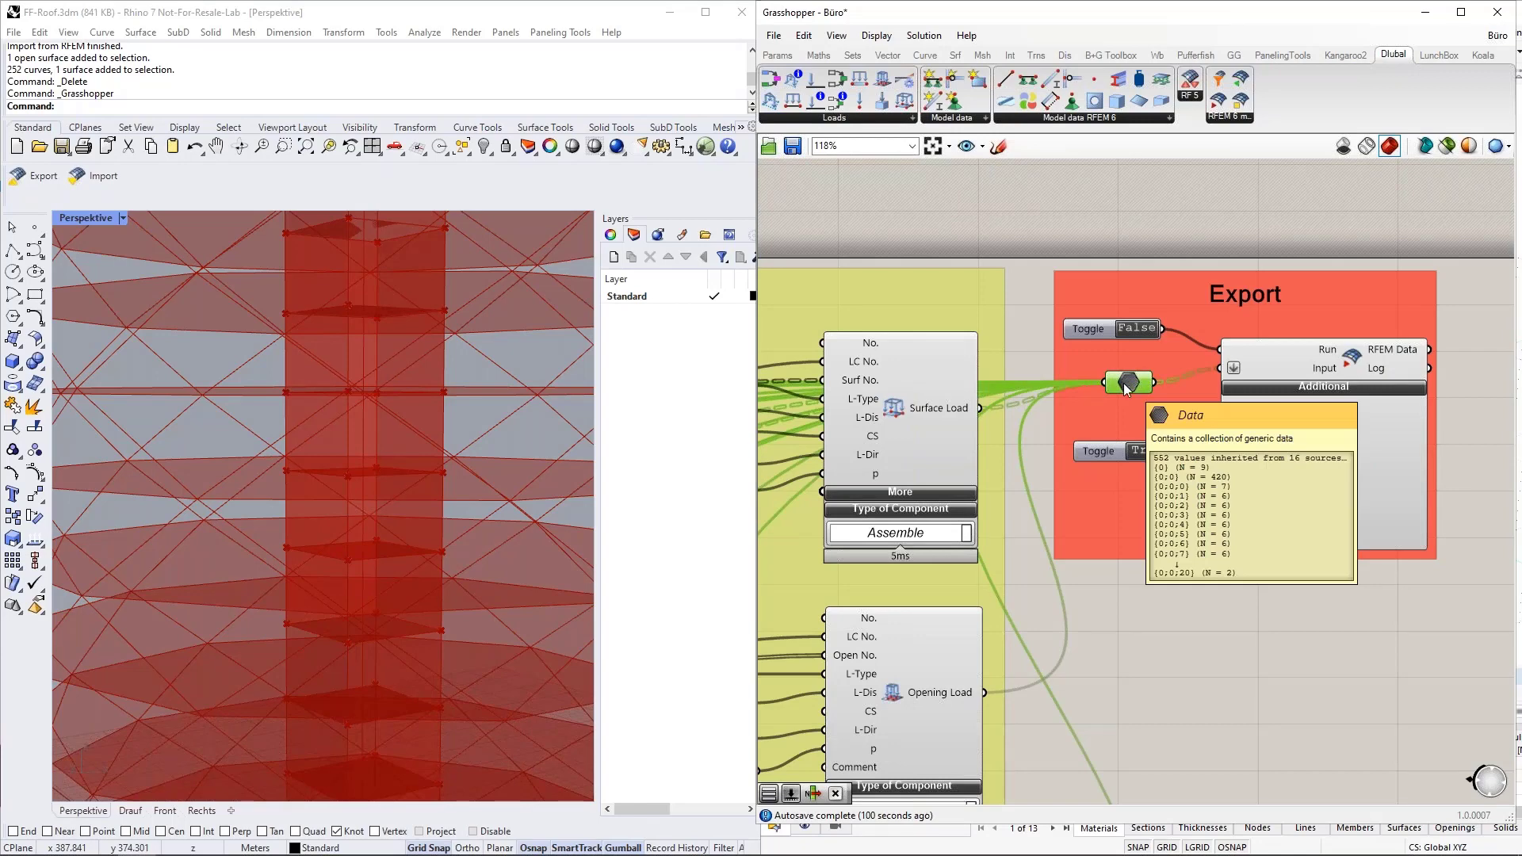
{"action": "scroll", "coordinate": [1125, 384], "scroll_direction": "down", "scroll_amount": 5}
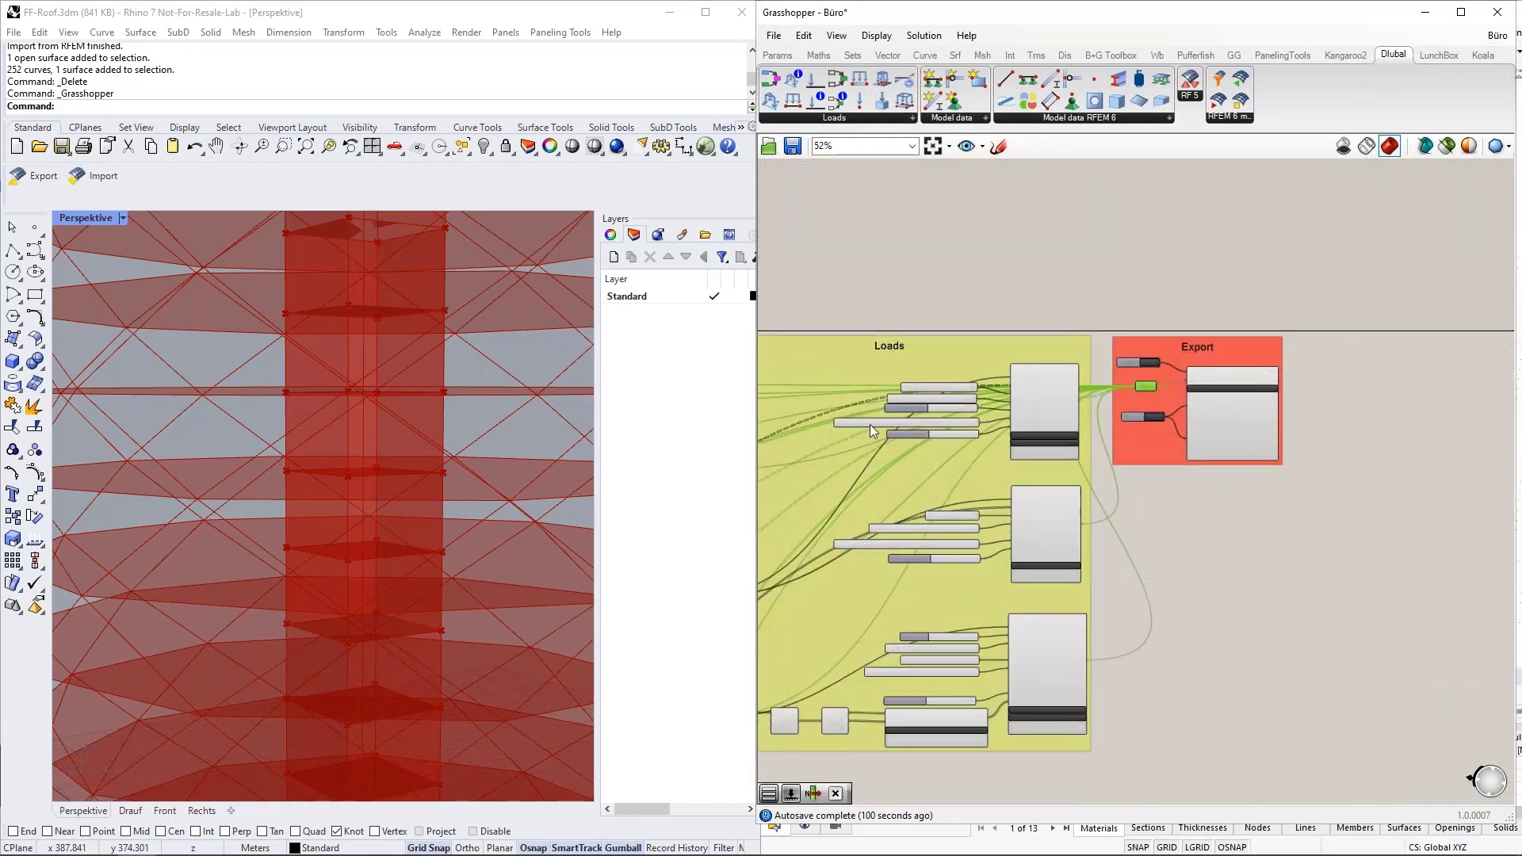
{"action": "scroll", "coordinate": [1149, 384], "scroll_direction": "up", "scroll_amount": 5}
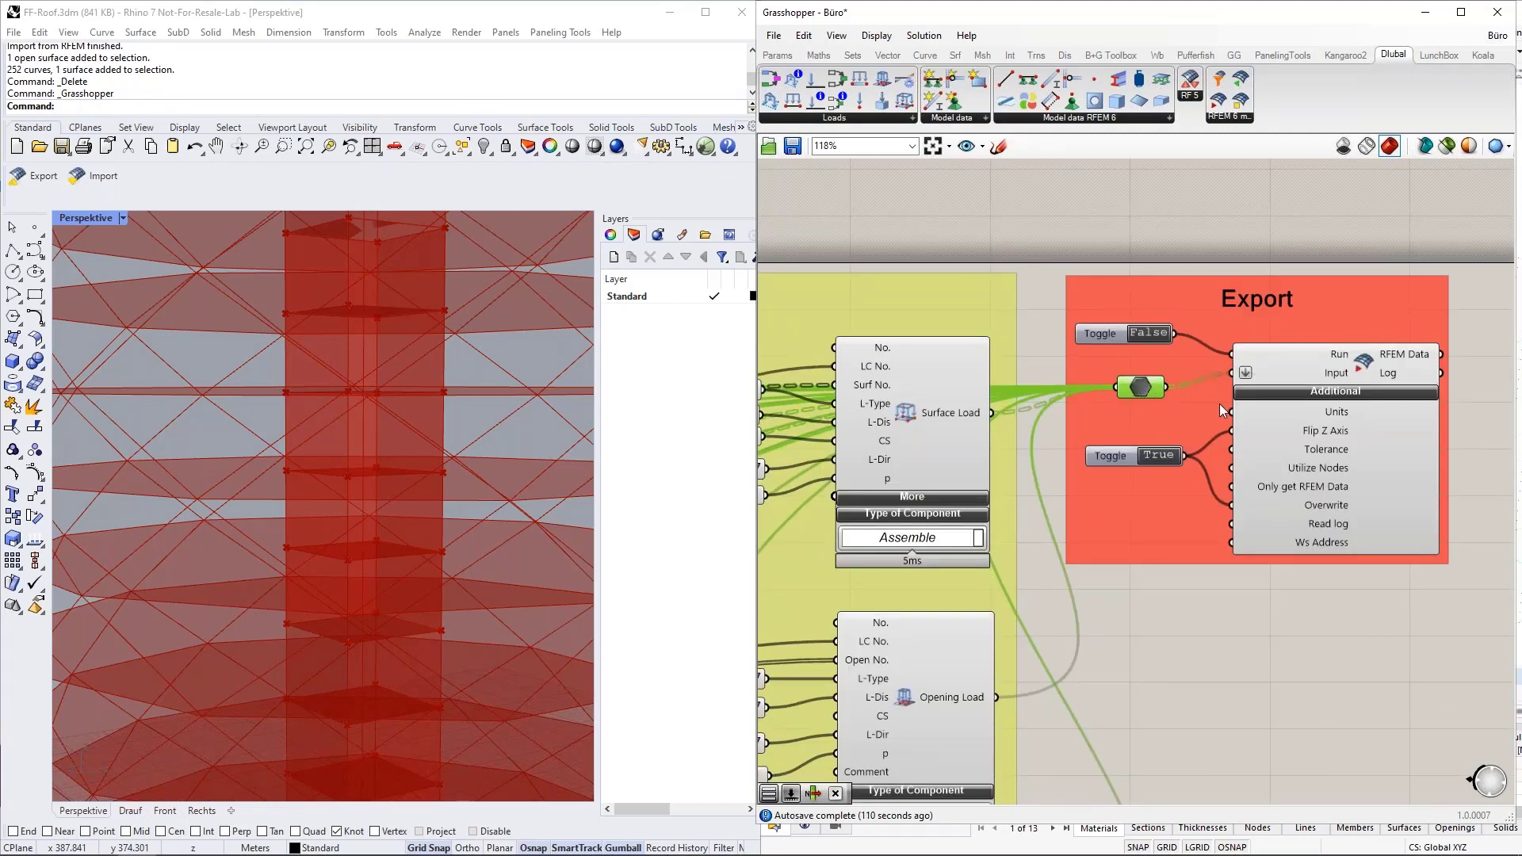
{"action": "scroll", "coordinate": [1349, 436], "scroll_direction": "down", "scroll_amount": 7}
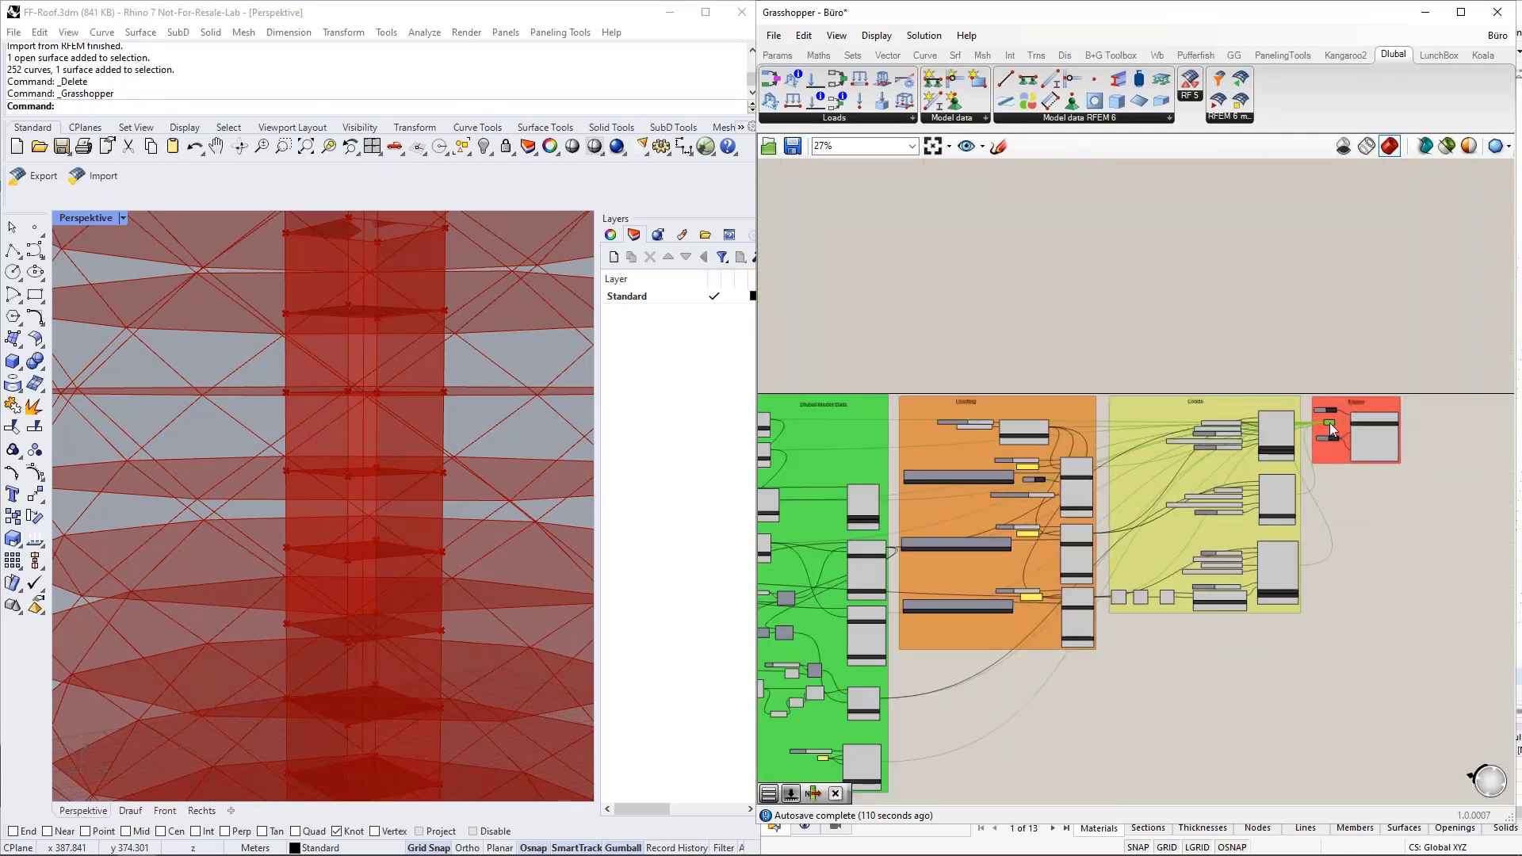
Move the Export group's Data parameter beside the green group's Opening component to examine its incoming wires, and return it to the Export group.
{"action": "left_click_drag", "start_coordinate": [1301, 447], "coordinate": [902, 699]}
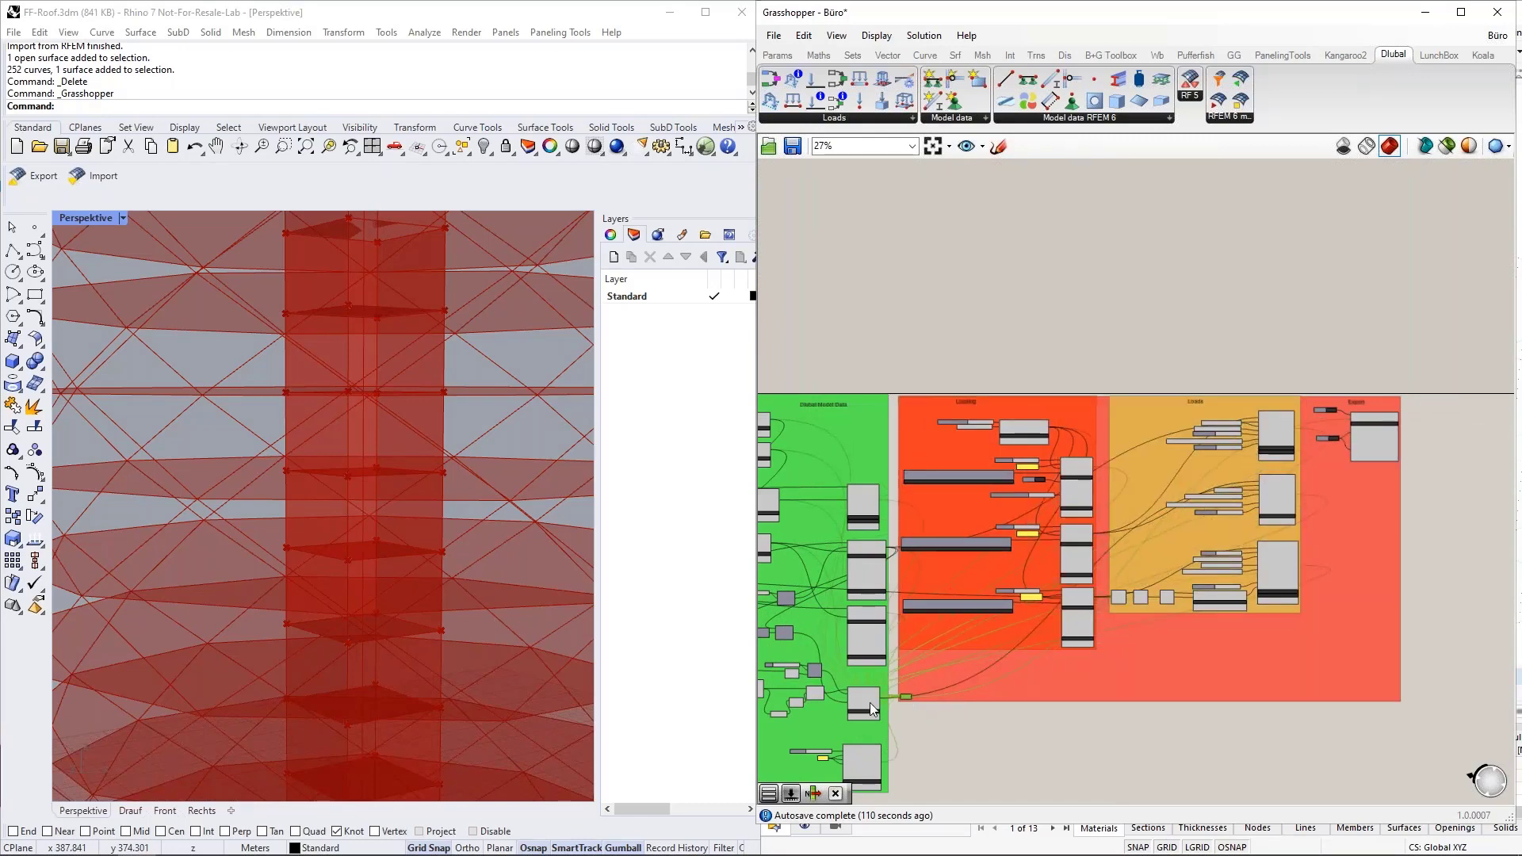
{"action": "scroll", "coordinate": [870, 702], "scroll_direction": "up", "scroll_amount": 4}
{"action": "scroll", "coordinate": [870, 703], "scroll_direction": "up", "scroll_amount": 3}
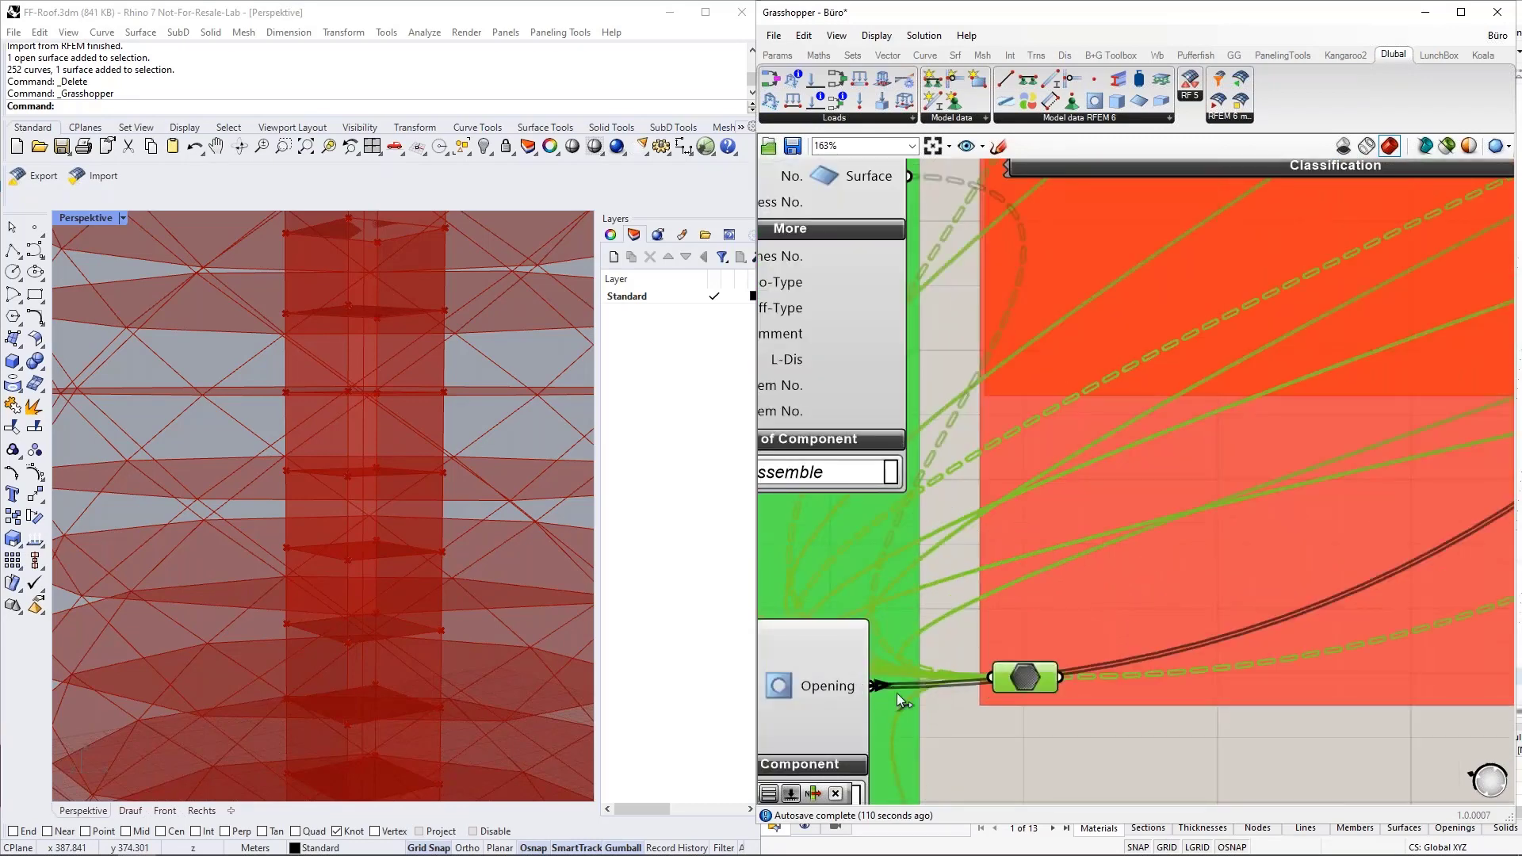
{"action": "left_click_drag", "start_coordinate": [991, 677], "coordinate": [1197, 463]}
{"action": "scroll", "coordinate": [819, 697], "scroll_direction": "down", "scroll_amount": 2}
{"action": "scroll", "coordinate": [816, 696], "scroll_direction": "down", "scroll_amount": 4}
{"action": "scroll", "coordinate": [1208, 463], "scroll_direction": "up", "scroll_amount": 1}
{"action": "scroll", "coordinate": [1205, 464], "scroll_direction": "up", "scroll_amount": 5}
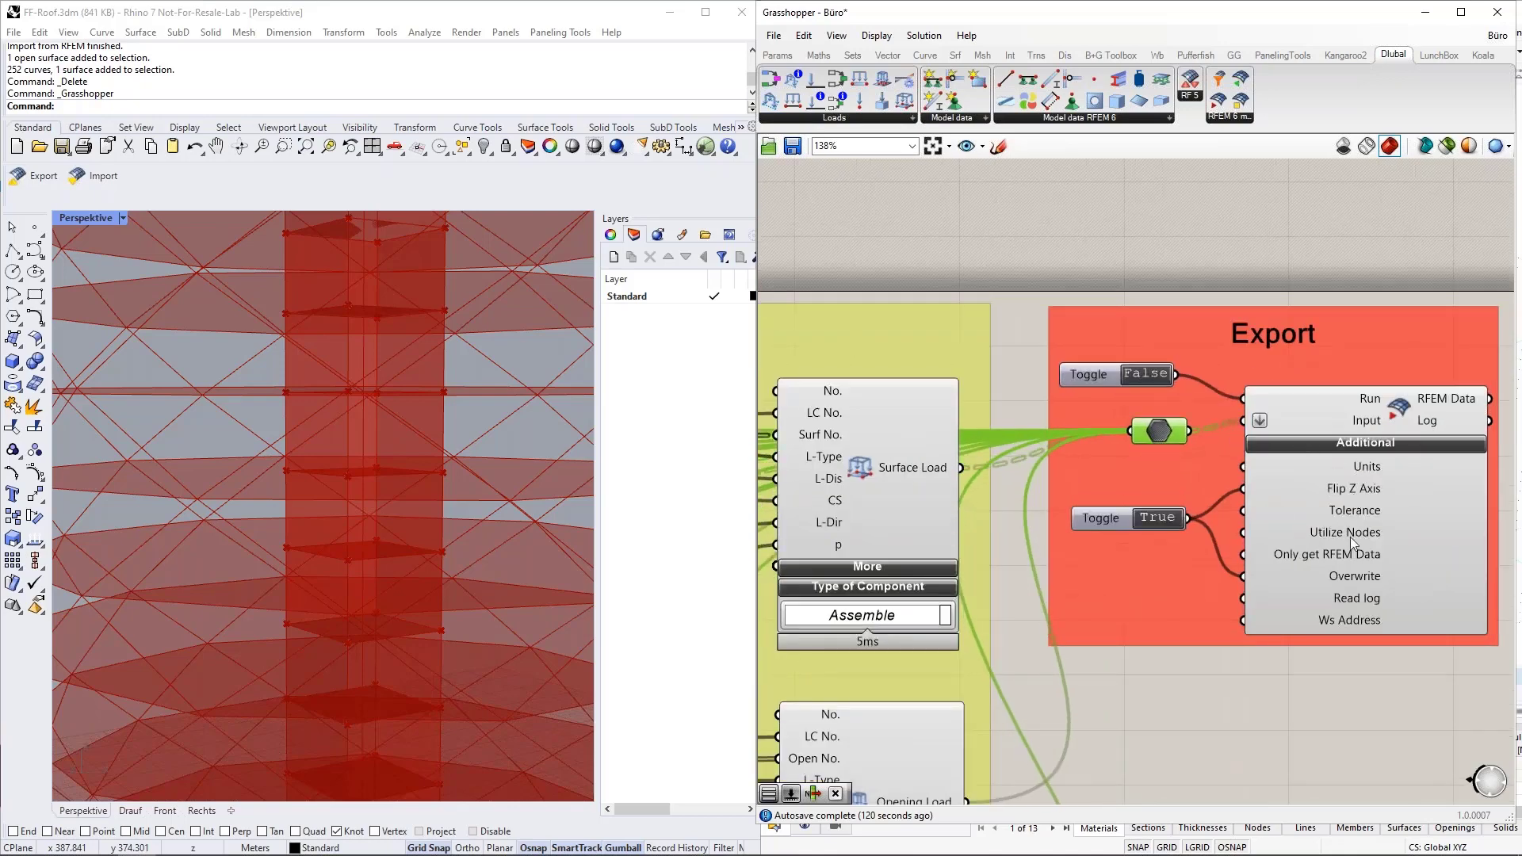
Examine the export component's additional inputs and read the description of its Units input.
{"action": "right_click_drag", "start_coordinate": [1303, 788], "coordinate": [1118, 750]}
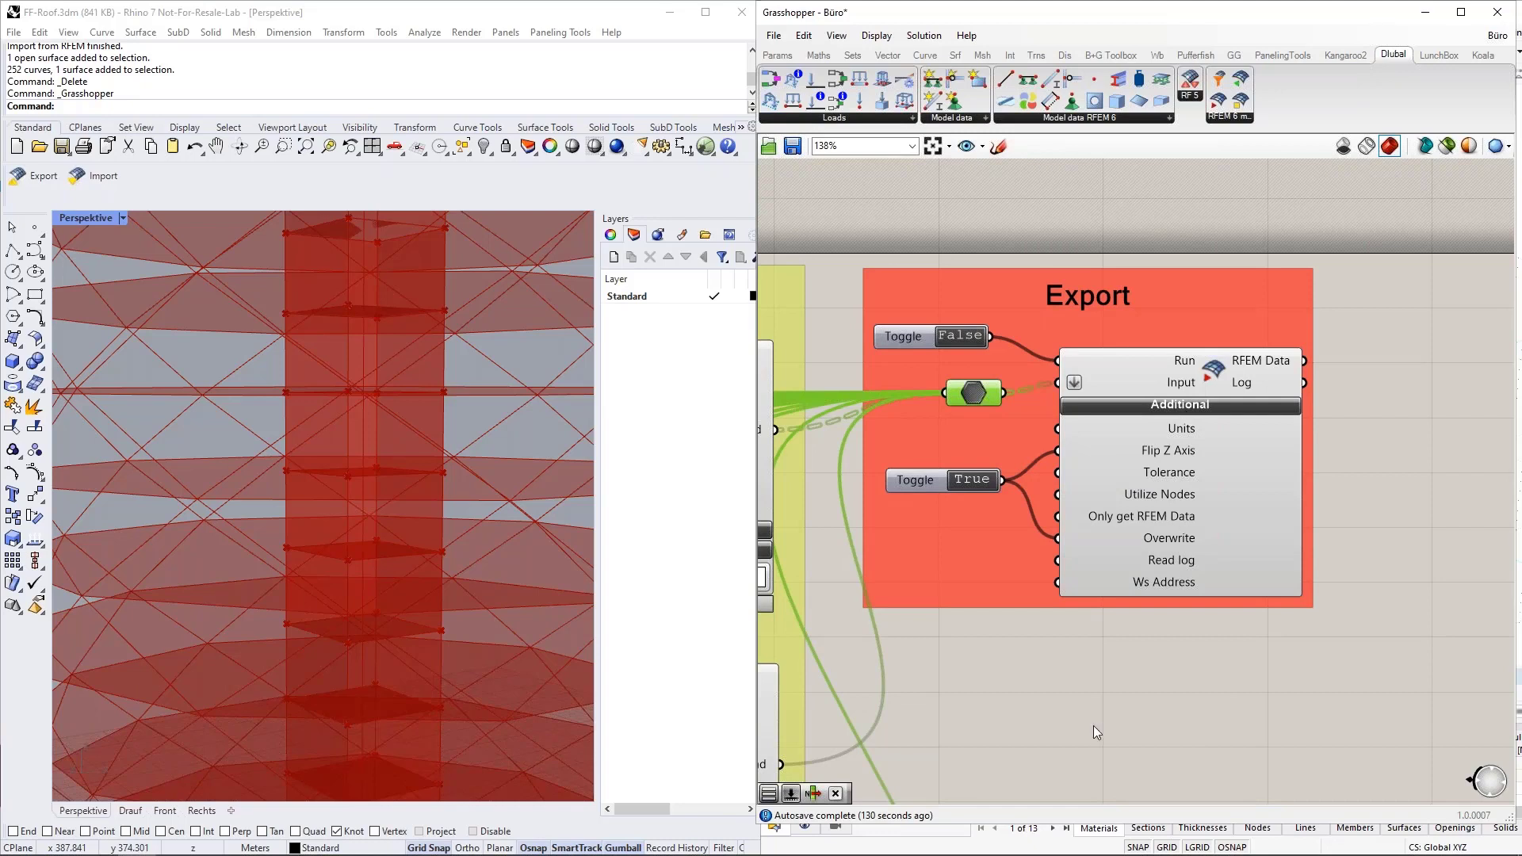
{"action": "right_click_drag", "start_coordinate": [1034, 687], "coordinate": [1169, 655]}
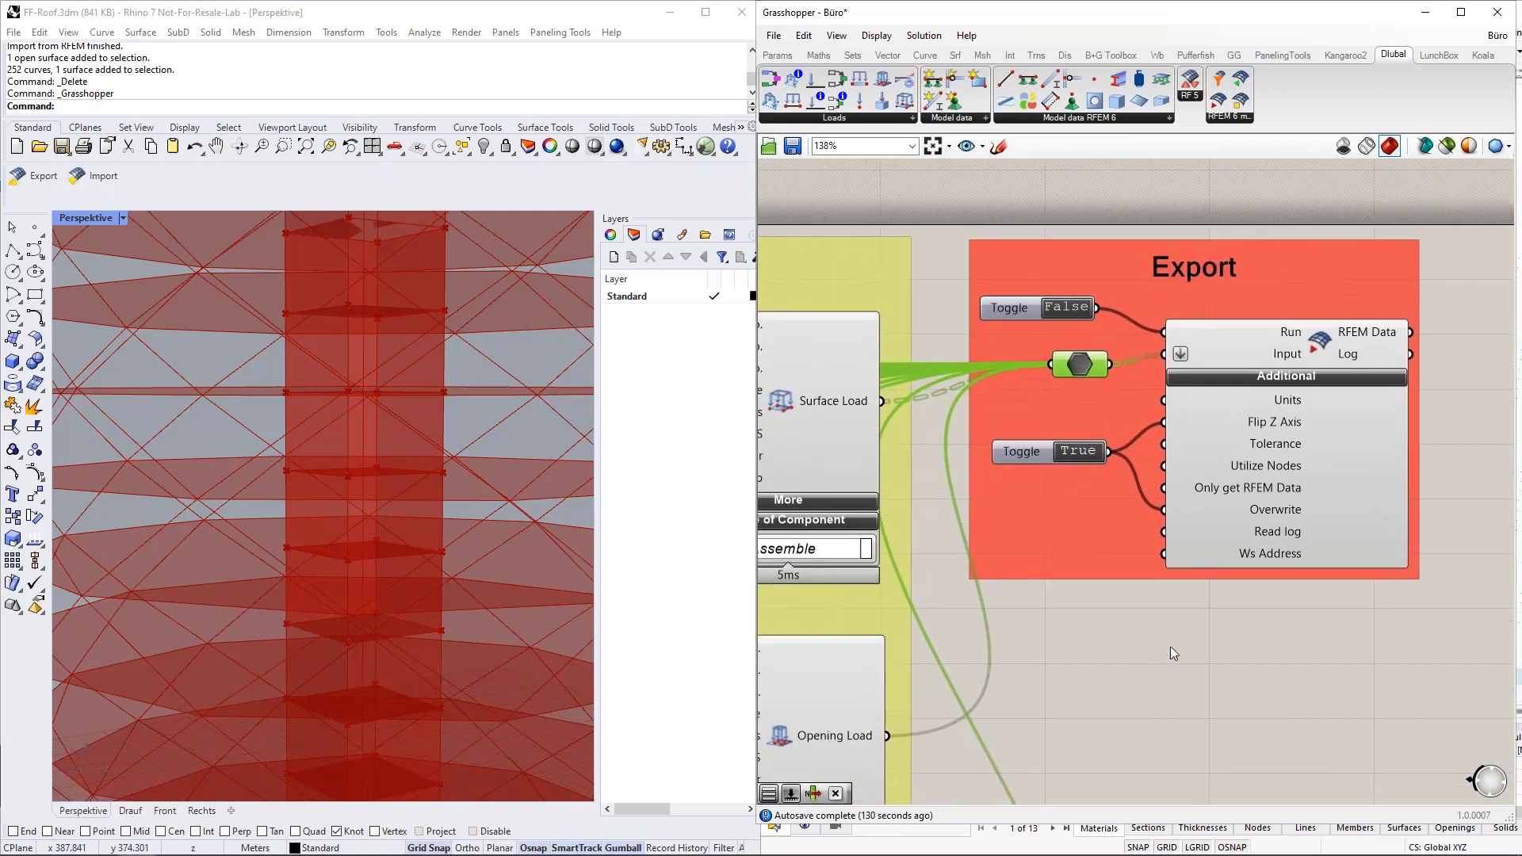
{"action": "mouse_move", "coordinate": [1274, 403]}
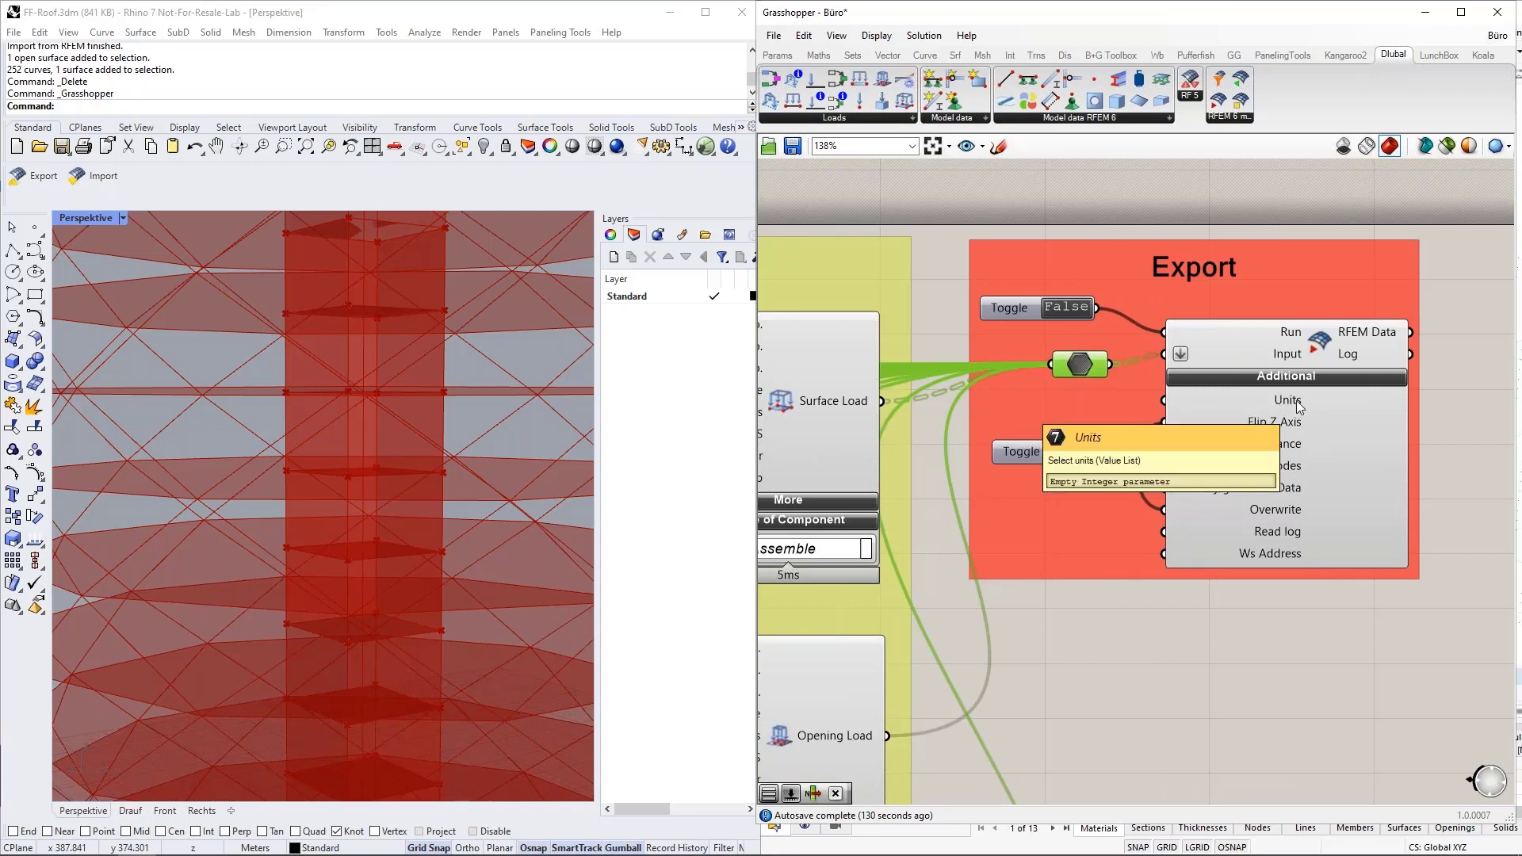
{"action": "scroll", "coordinate": [1299, 406], "scroll_direction": "down", "scroll_amount": 10}
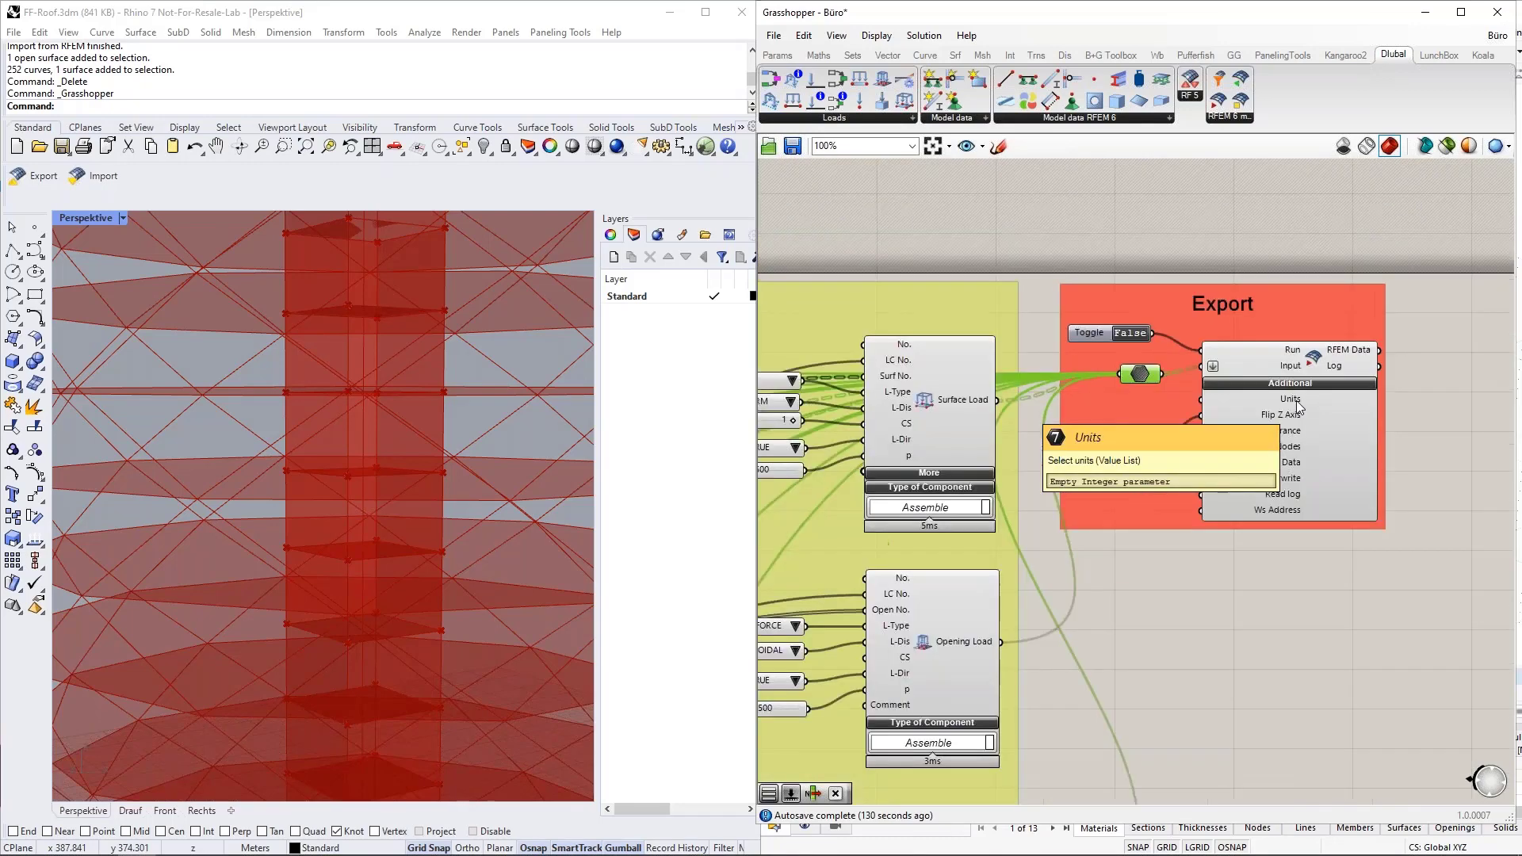
Examine the Tower Shape group's point components, the curve they define, and the X and Z coordinate sliders driving them.
{"action": "scroll", "coordinate": [970, 446], "scroll_direction": "up", "scroll_amount": 10}
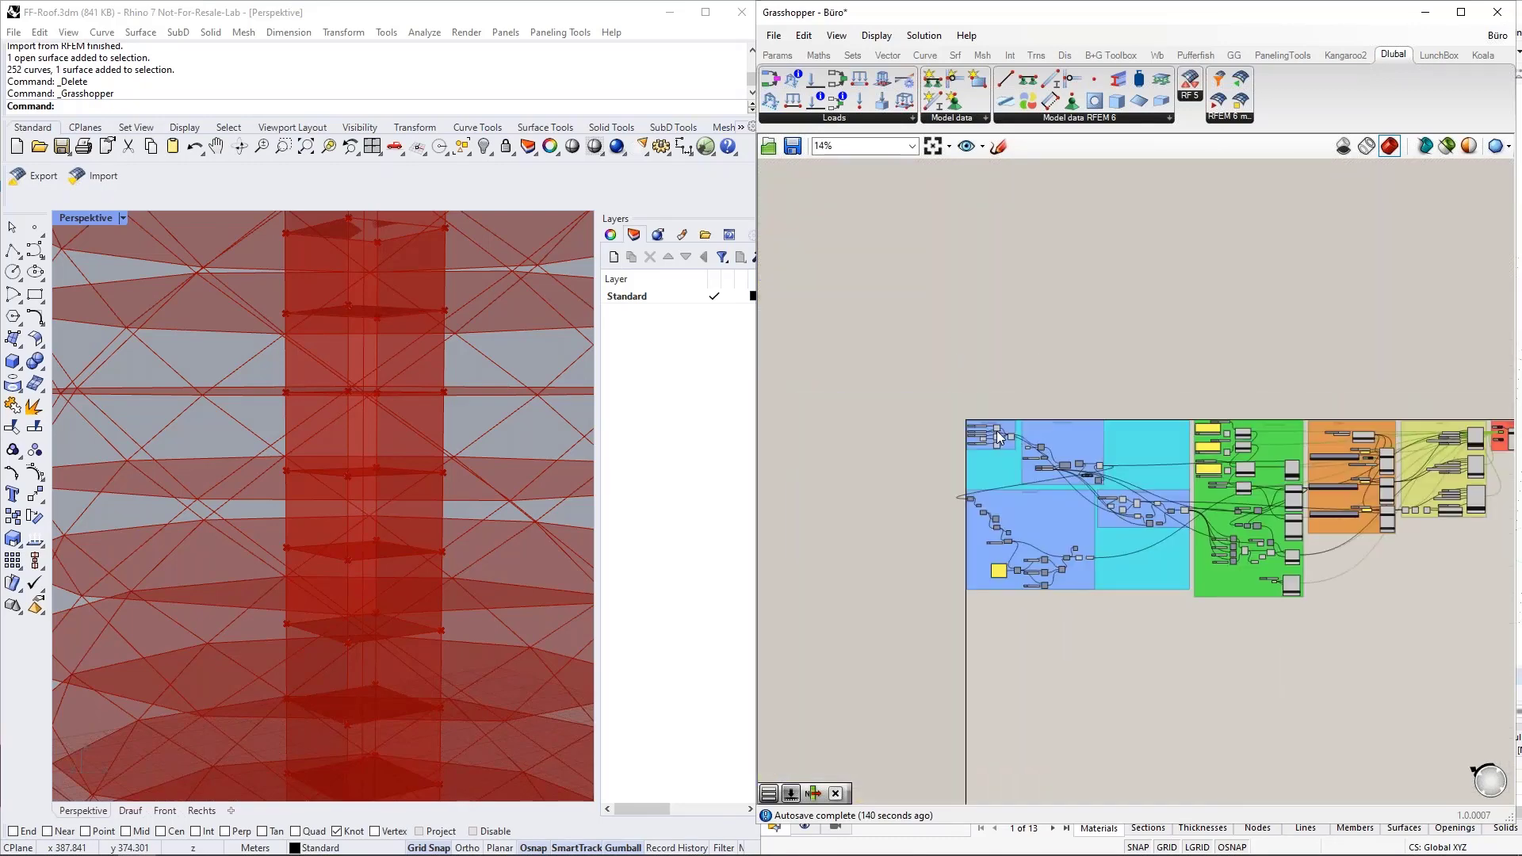
{"action": "left_click", "coordinate": [1050, 382]}
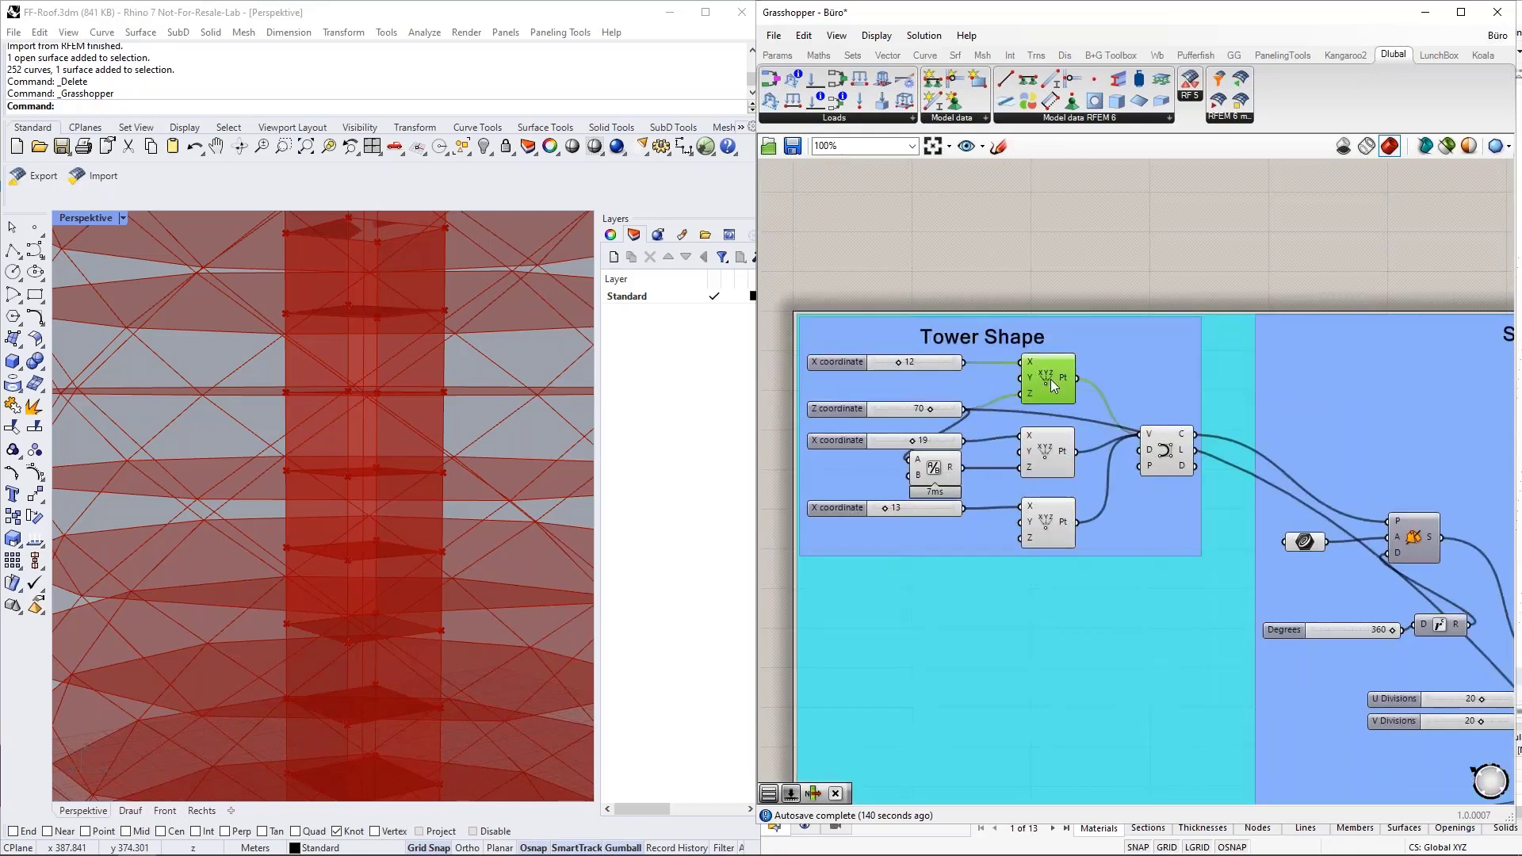
{"action": "left_click", "coordinate": [1050, 460]}
{"action": "left_click", "coordinate": [1171, 452]}
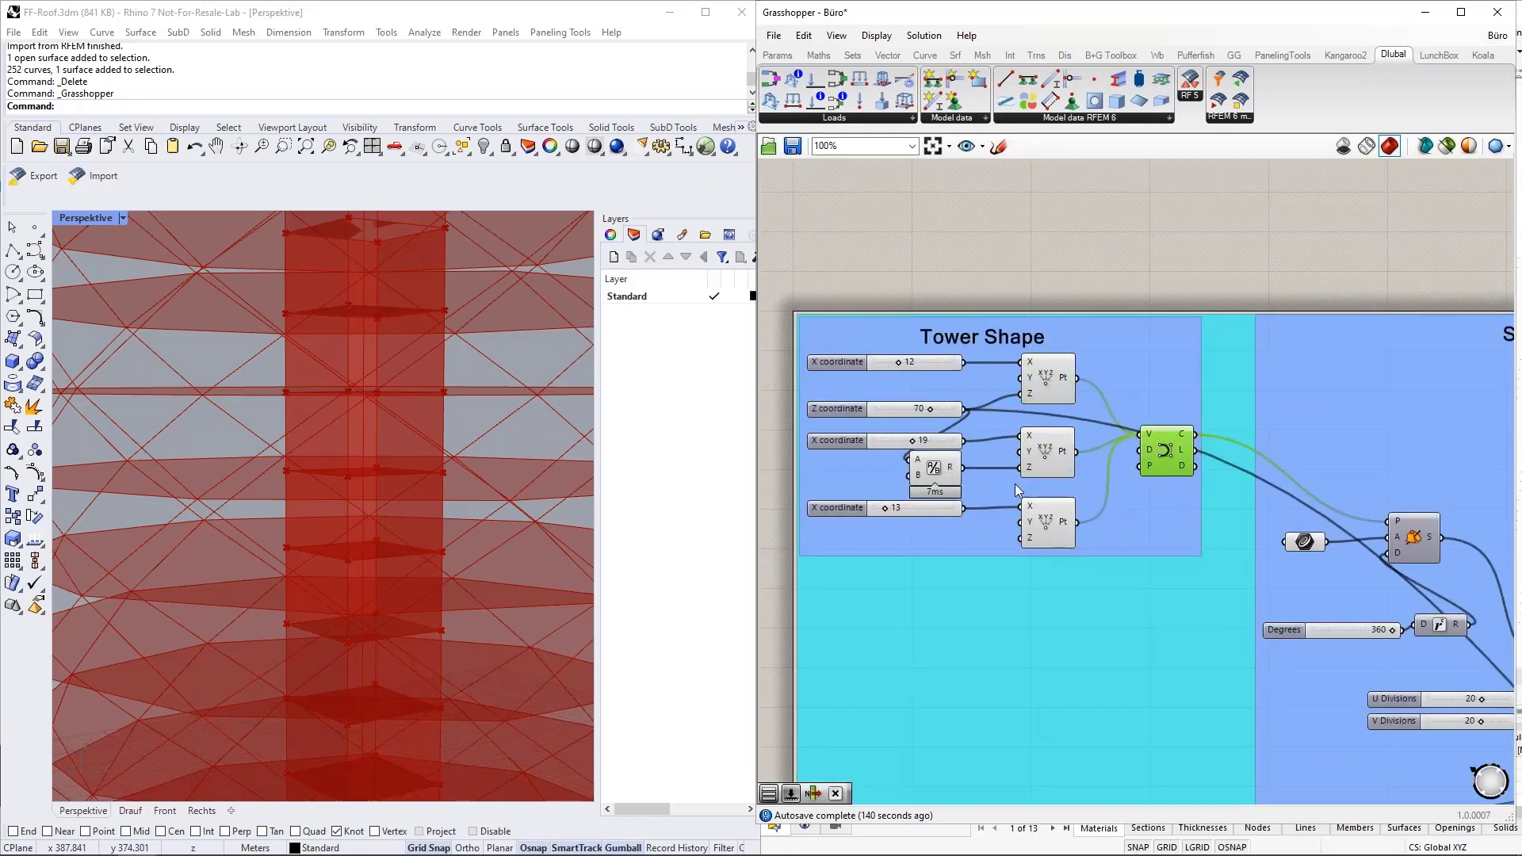
{"action": "left_click", "coordinate": [1048, 379]}
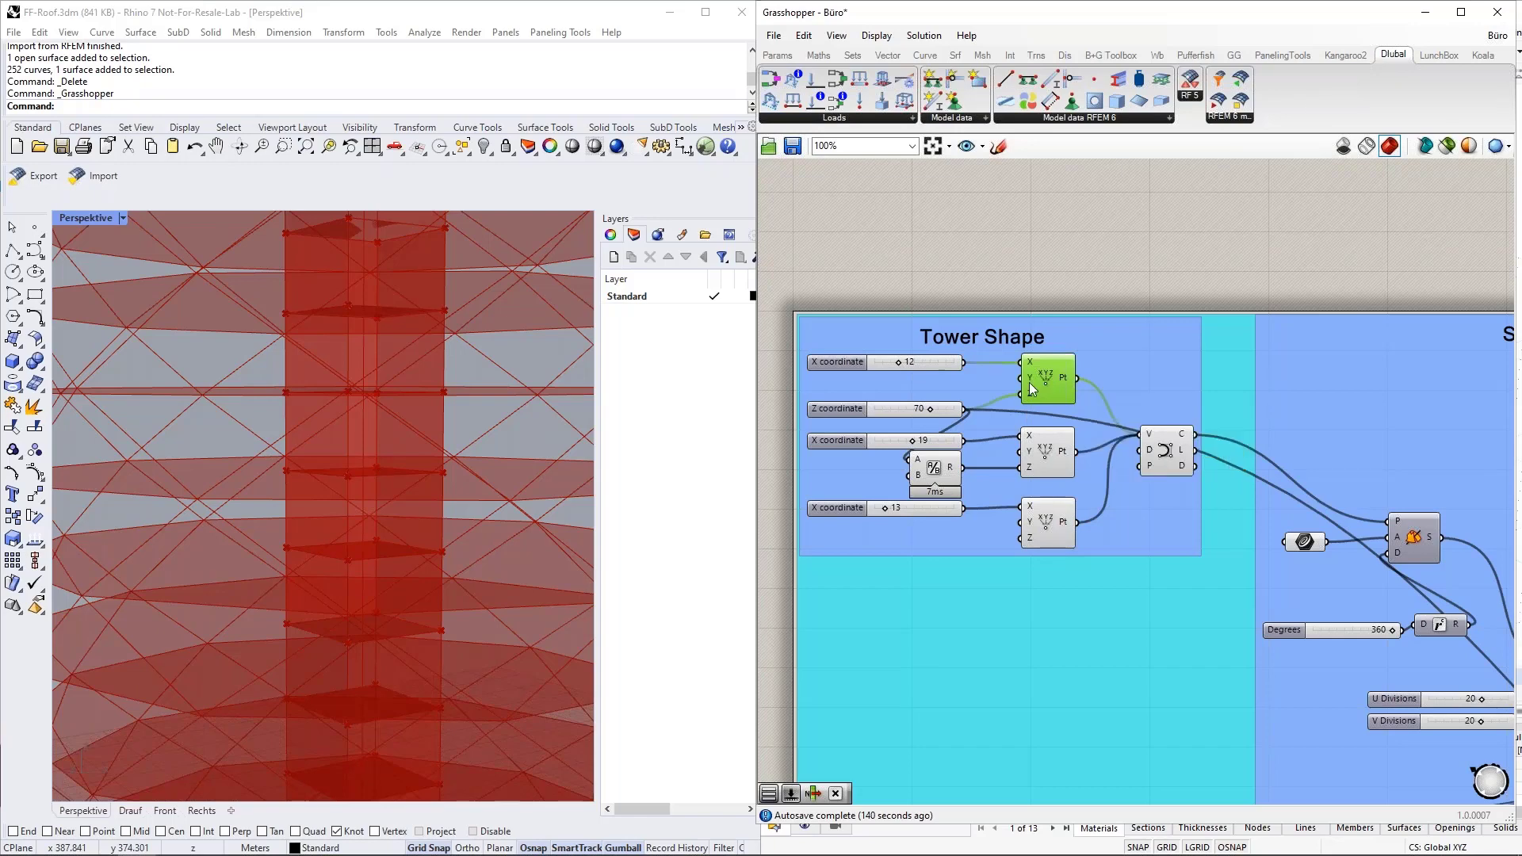
{"action": "scroll", "coordinate": [857, 361], "scroll_direction": "up", "scroll_amount": 5}
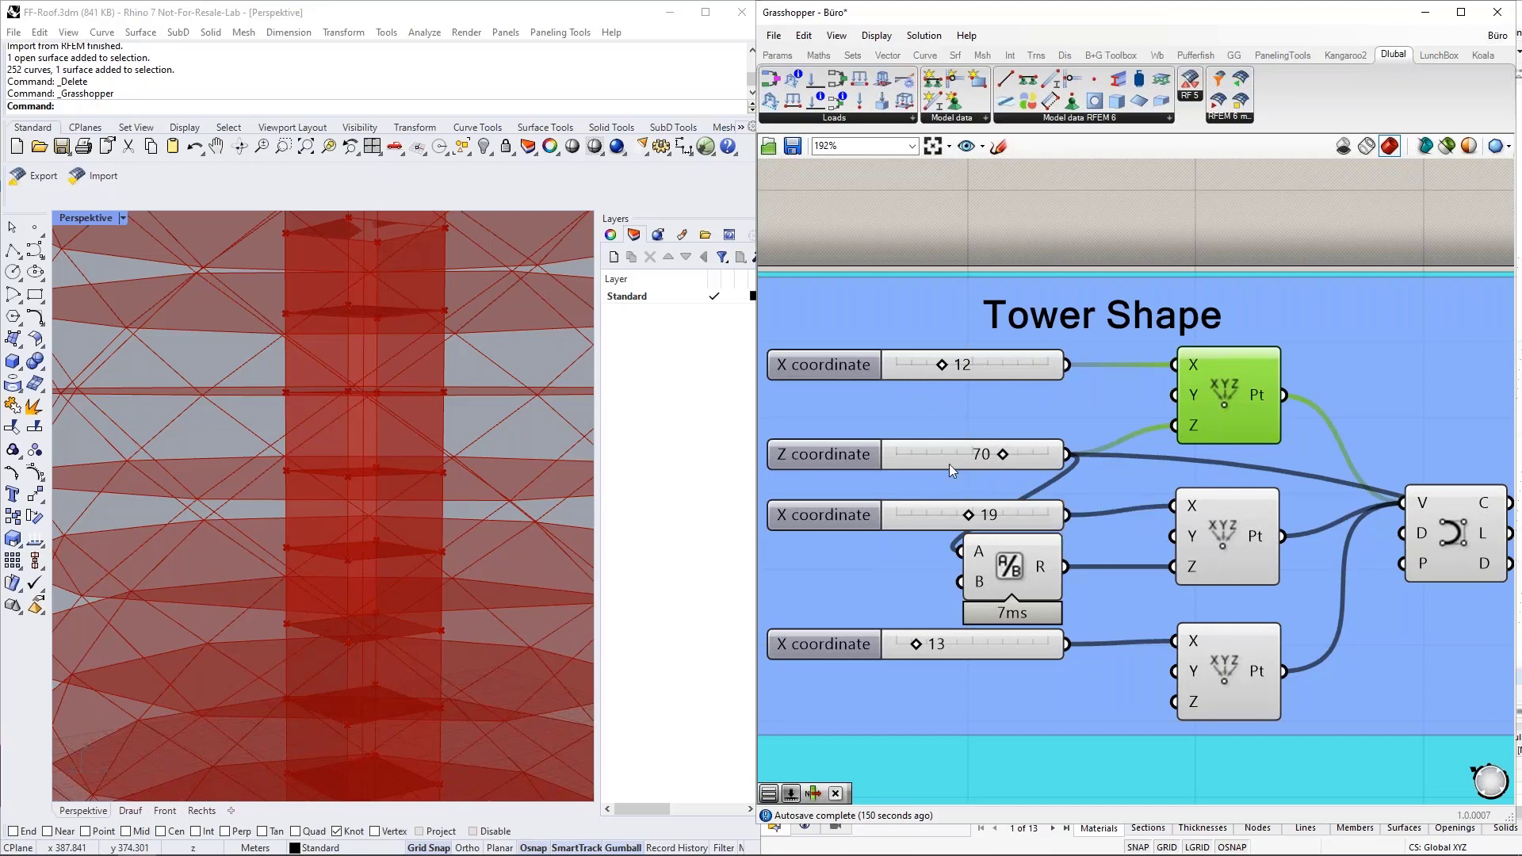
{"action": "scroll", "coordinate": [807, 380], "scroll_direction": "down", "scroll_amount": 4}
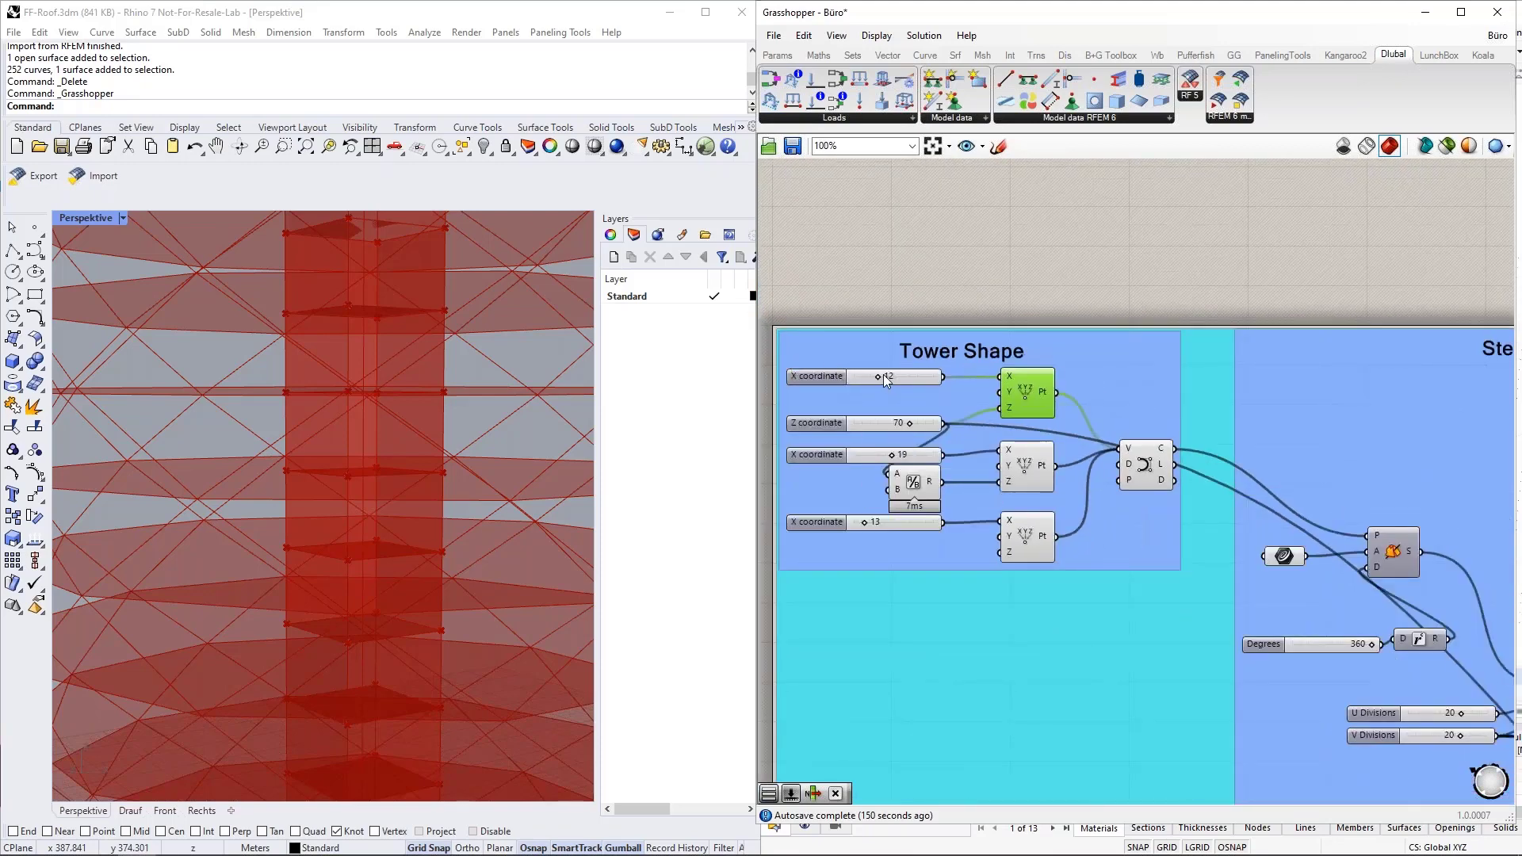
{"action": "scroll", "coordinate": [836, 356], "scroll_direction": "down", "scroll_amount": 3}
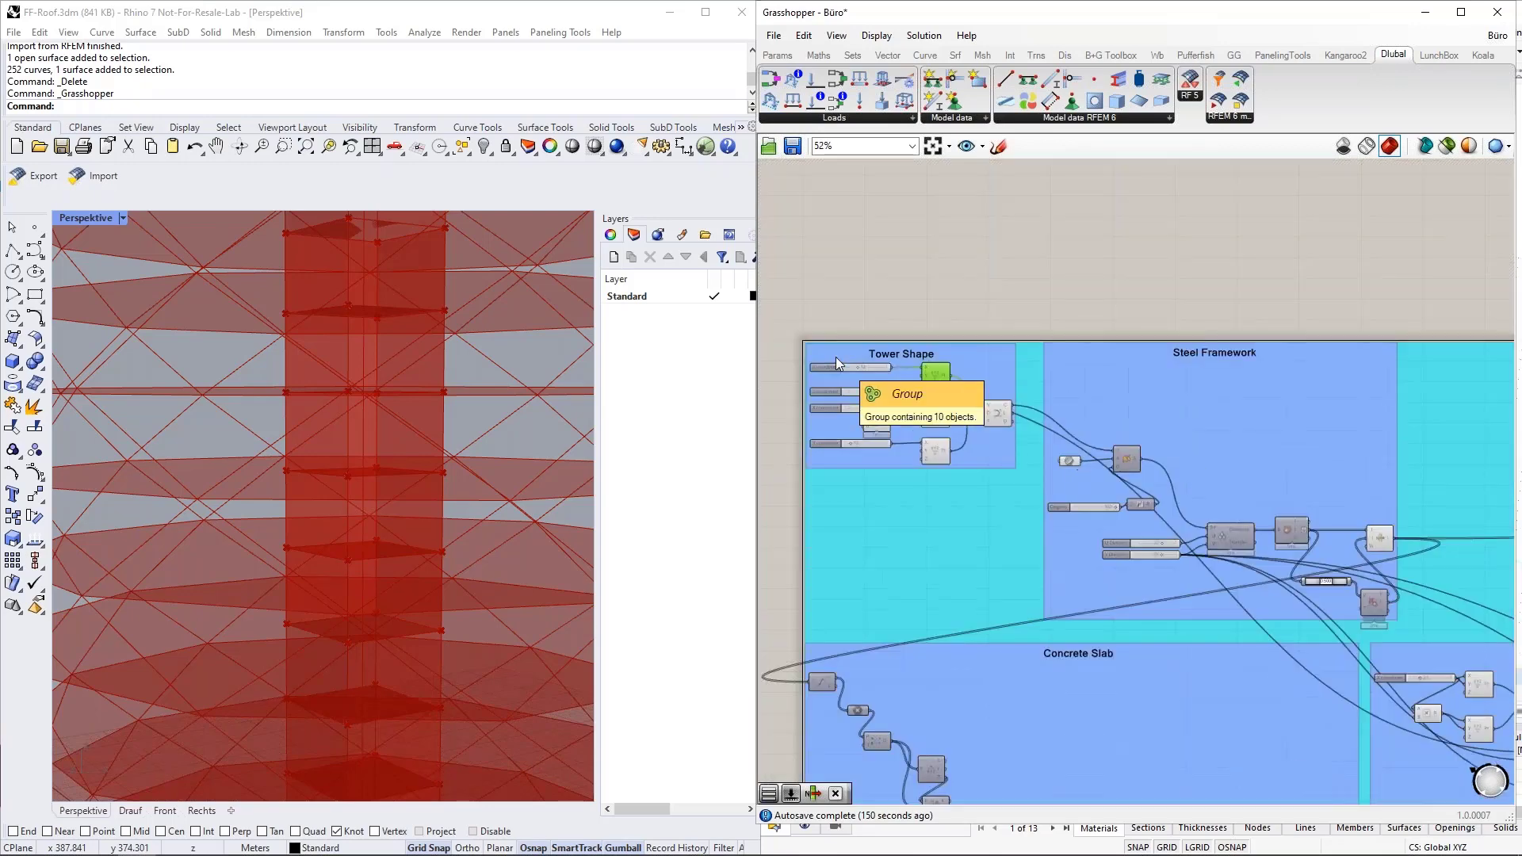
Review the Export group's toggles and additional inputs together with the neighbouring Surface Load component in the Loads group.
{"action": "scroll", "coordinate": [836, 357], "scroll_direction": "down", "scroll_amount": 2}
{"action": "scroll", "coordinate": [1356, 364], "scroll_direction": "up", "scroll_amount": 4}
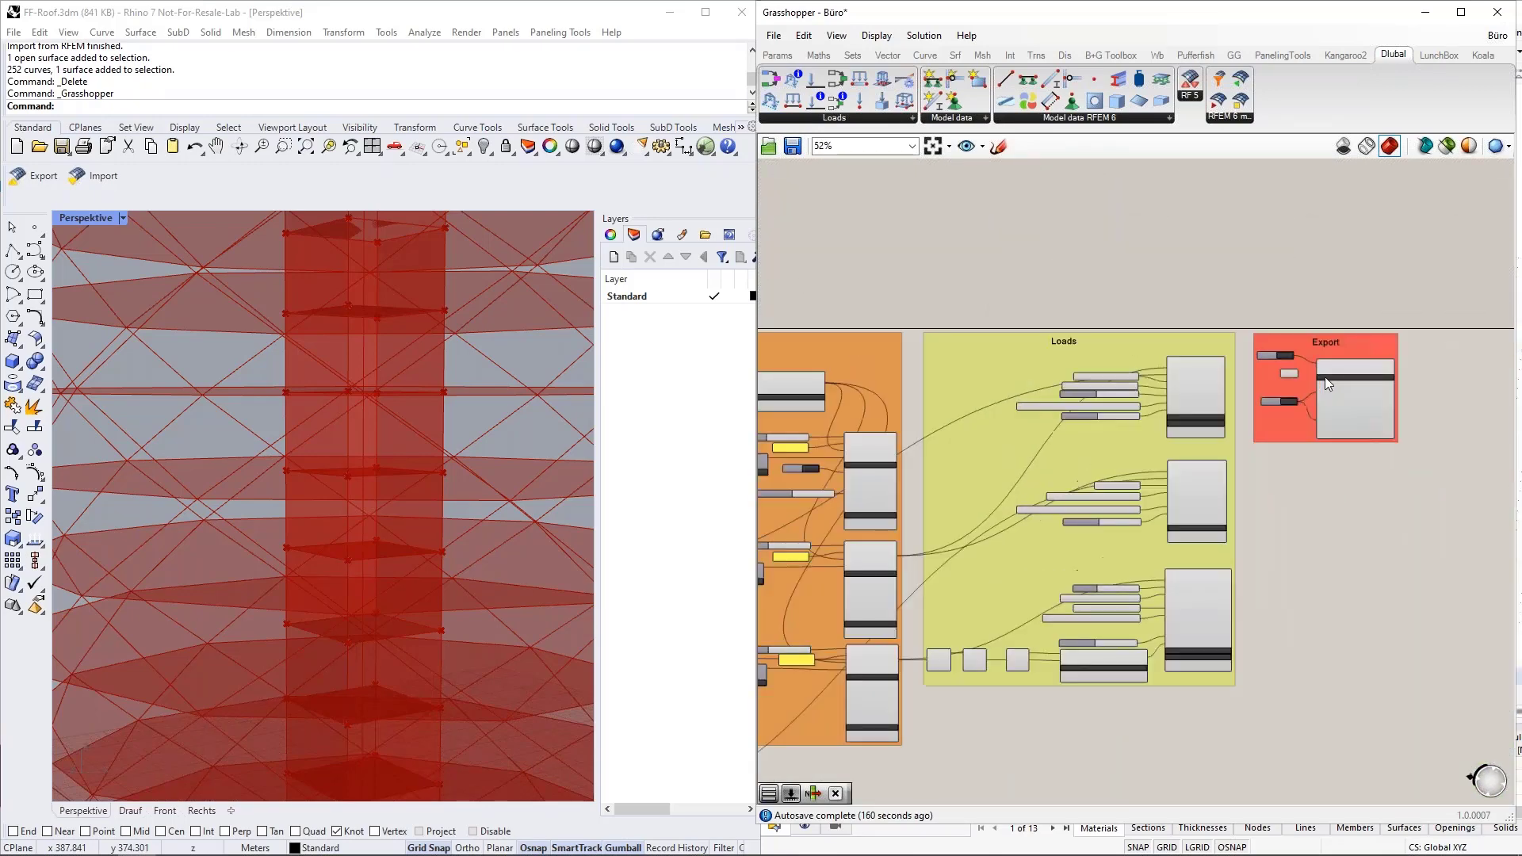
{"action": "scroll", "coordinate": [1324, 377], "scroll_direction": "up", "scroll_amount": 6}
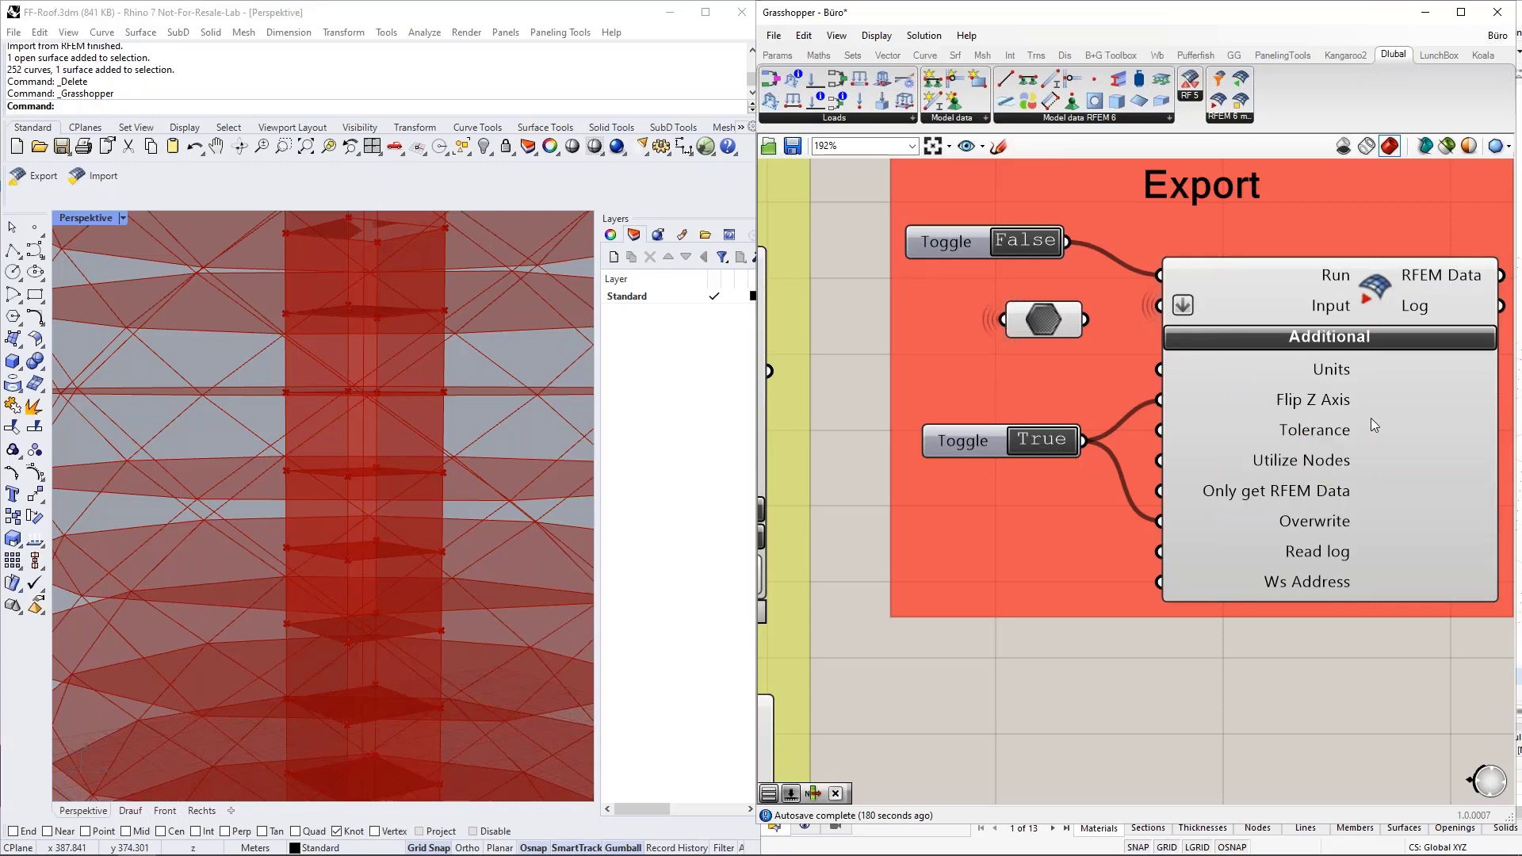
{"action": "scroll", "coordinate": [1371, 417], "scroll_direction": "down", "scroll_amount": 4}
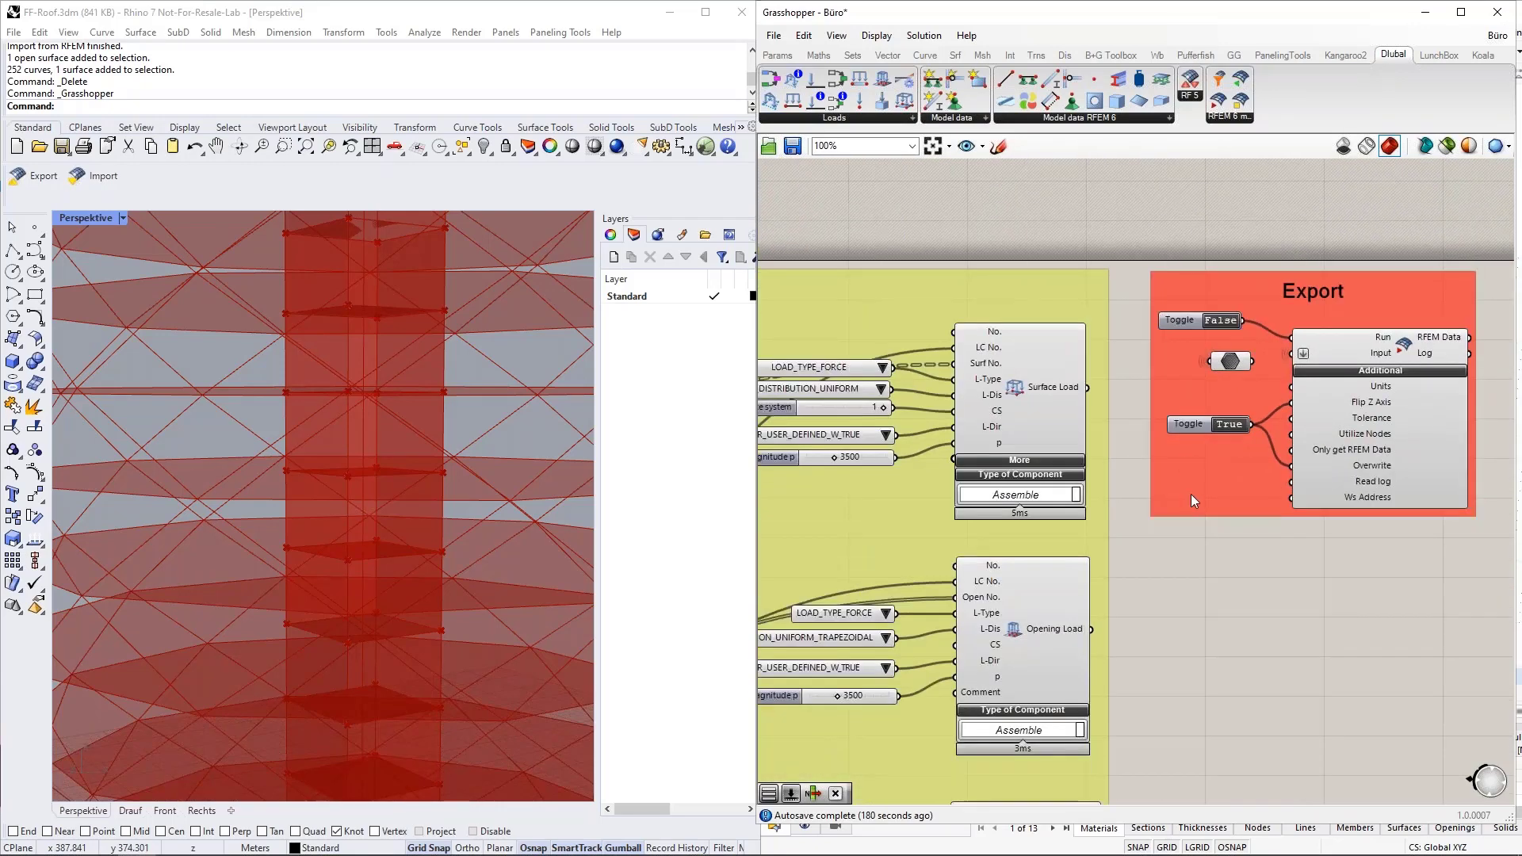
{"action": "scroll", "coordinate": [1143, 446], "scroll_direction": "up", "scroll_amount": 4}
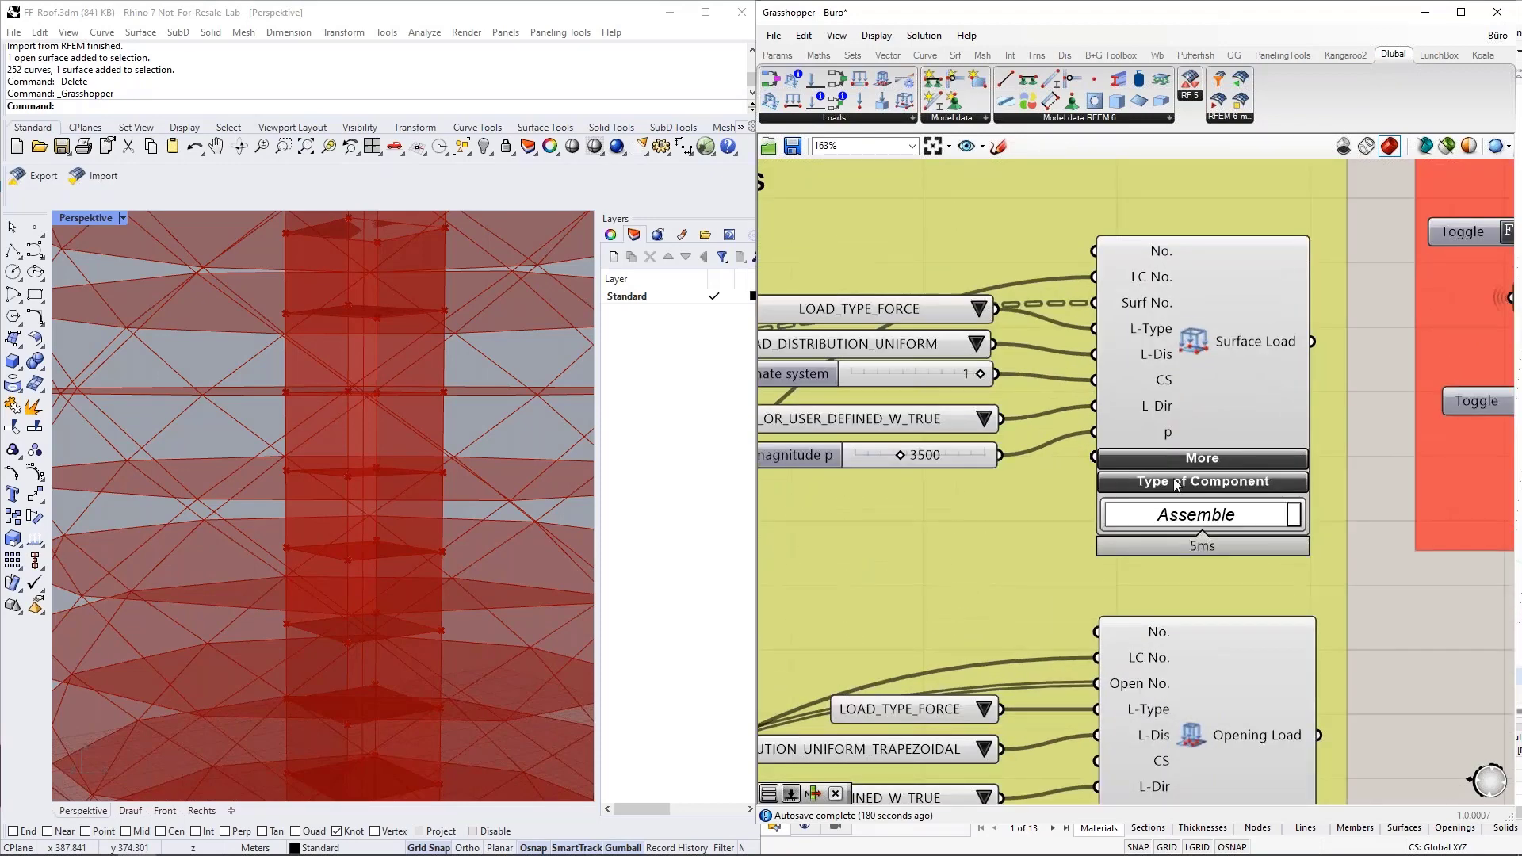
Place a Multiplication component with a factor of 1000 on the empty canvas above the Loads group.
{"action": "mouse_move", "coordinate": [1163, 436]}
{"action": "scroll", "coordinate": [940, 455], "scroll_direction": "down", "scroll_amount": 3}
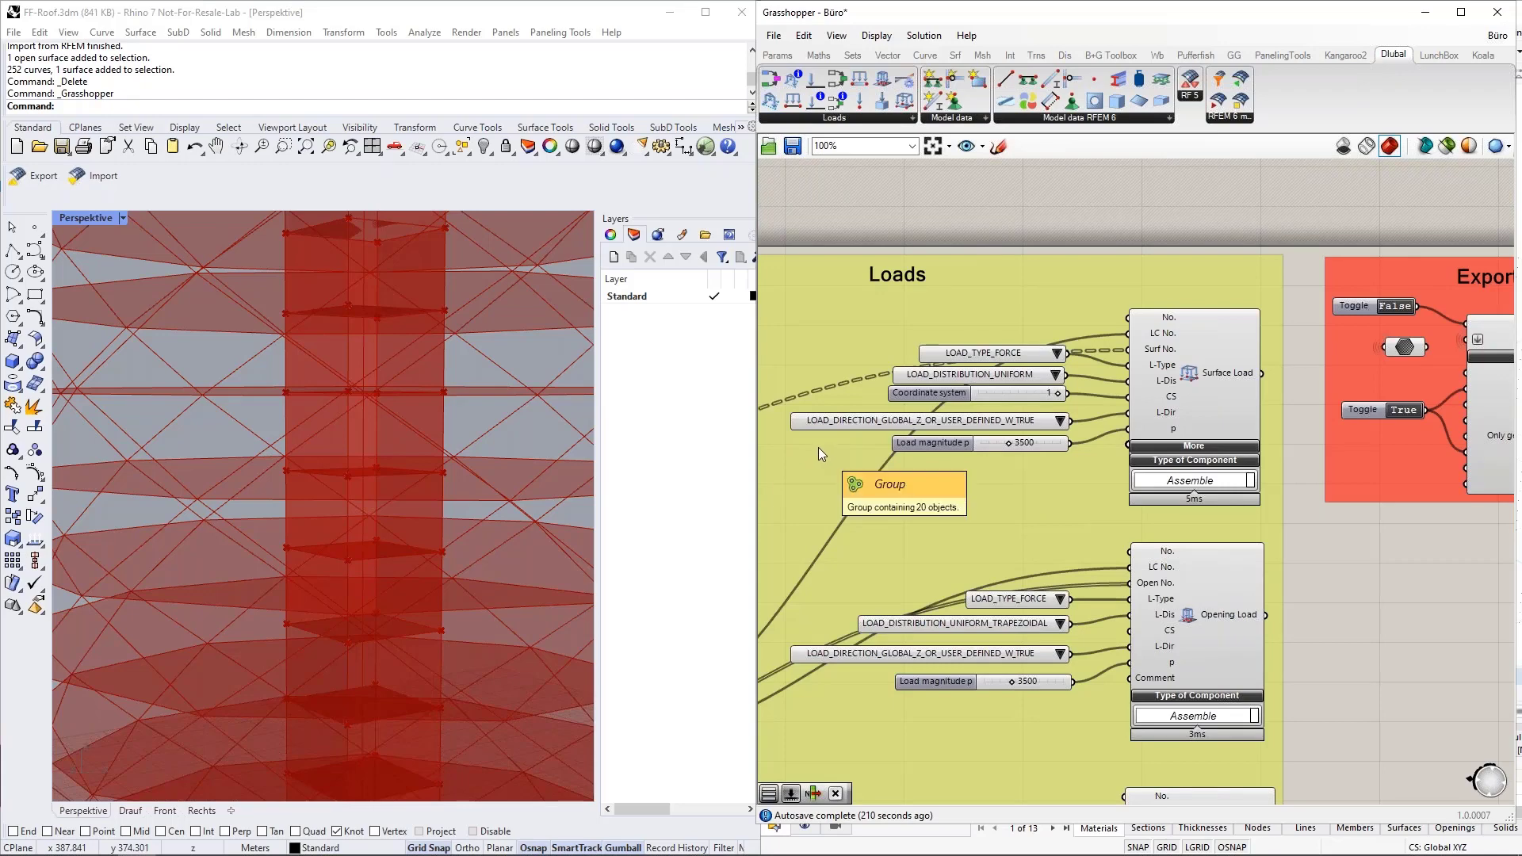
{"action": "double_click", "coordinate": [988, 210]}
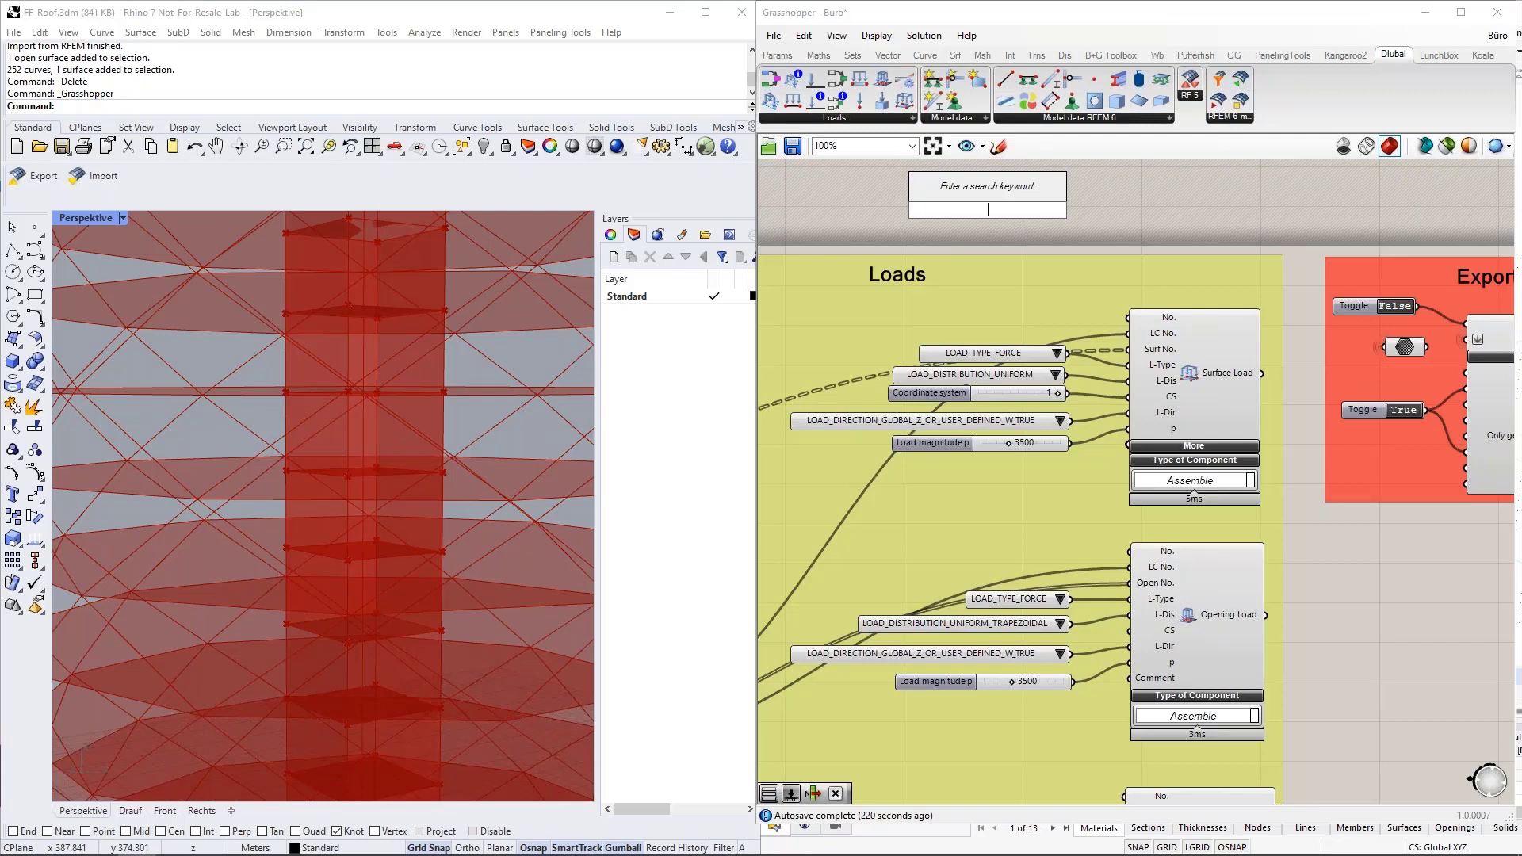
{"action": "type", "text": "*1000"}
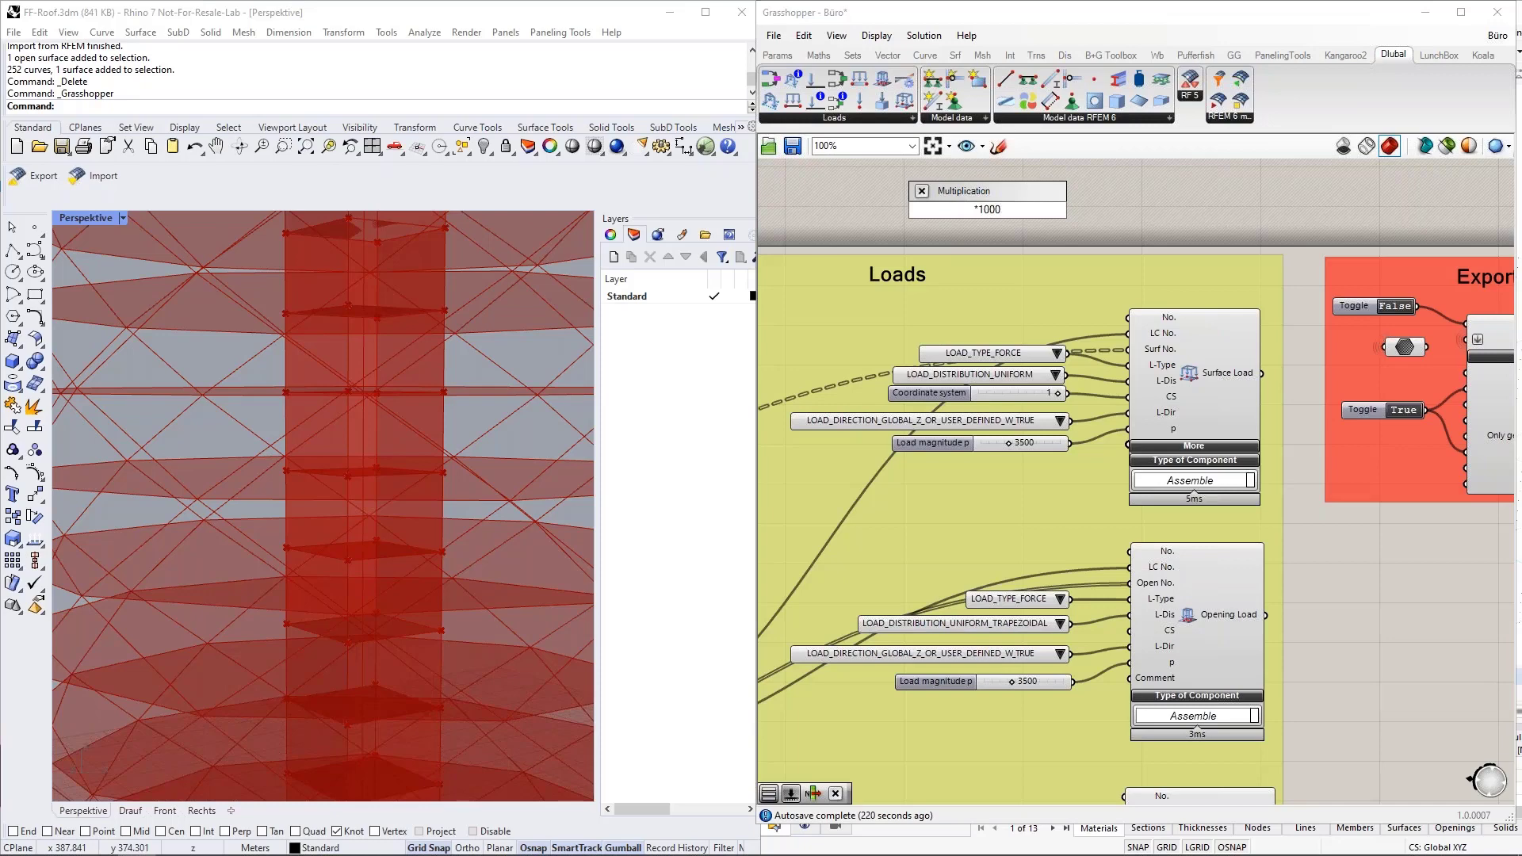
{"action": "key", "text": "Return"}
Add a number slider set to 3.5, connect it to the multiplication's A input, and read the result for the load magnitude.
{"action": "double_click", "coordinate": [889, 194]}
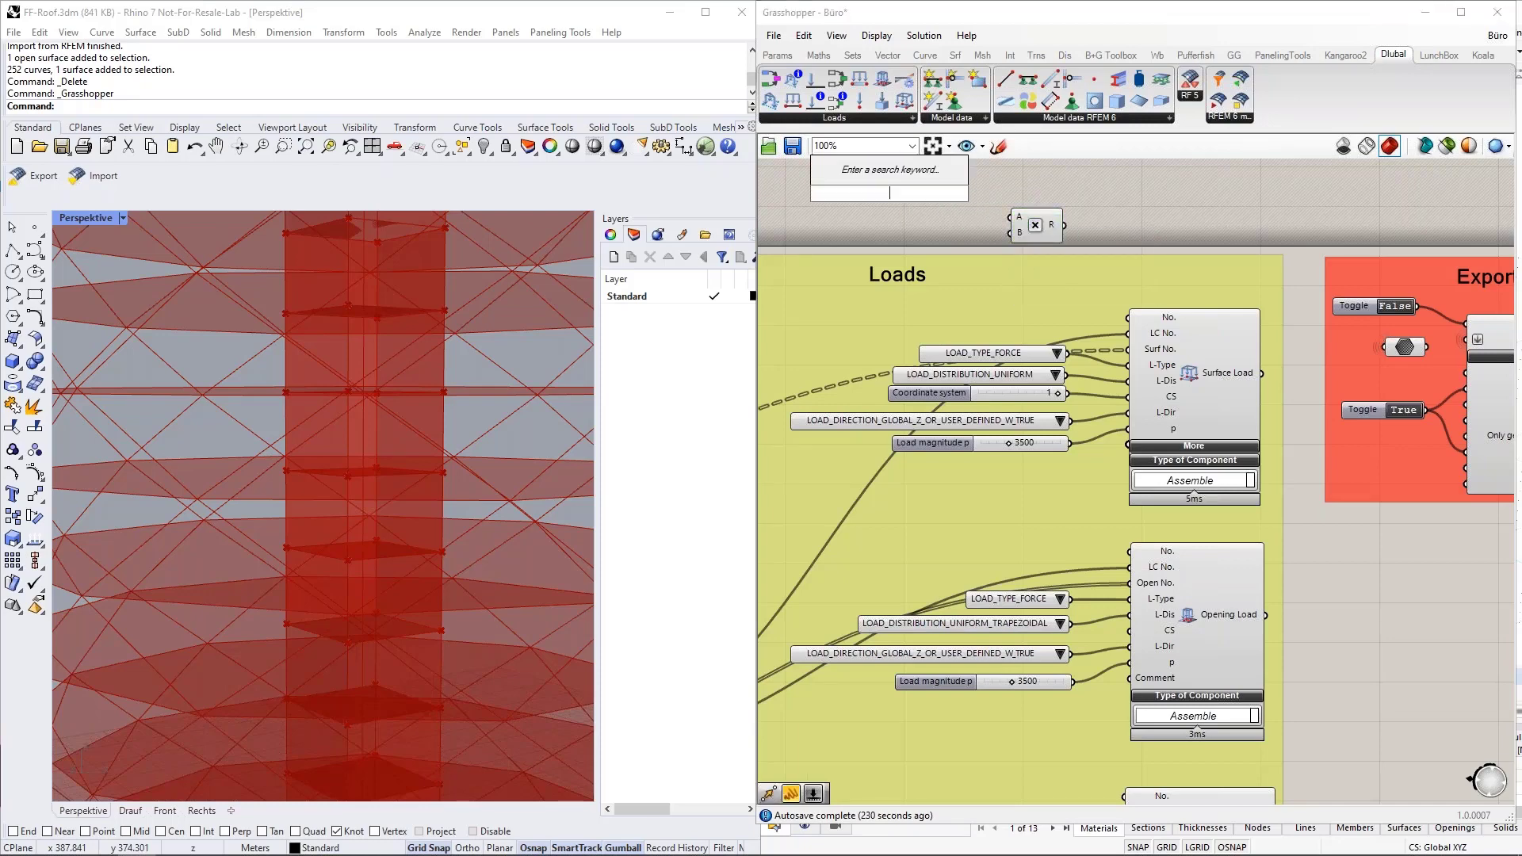
{"action": "type", "text": "3.5"}
{"action": "key", "text": "Return"}
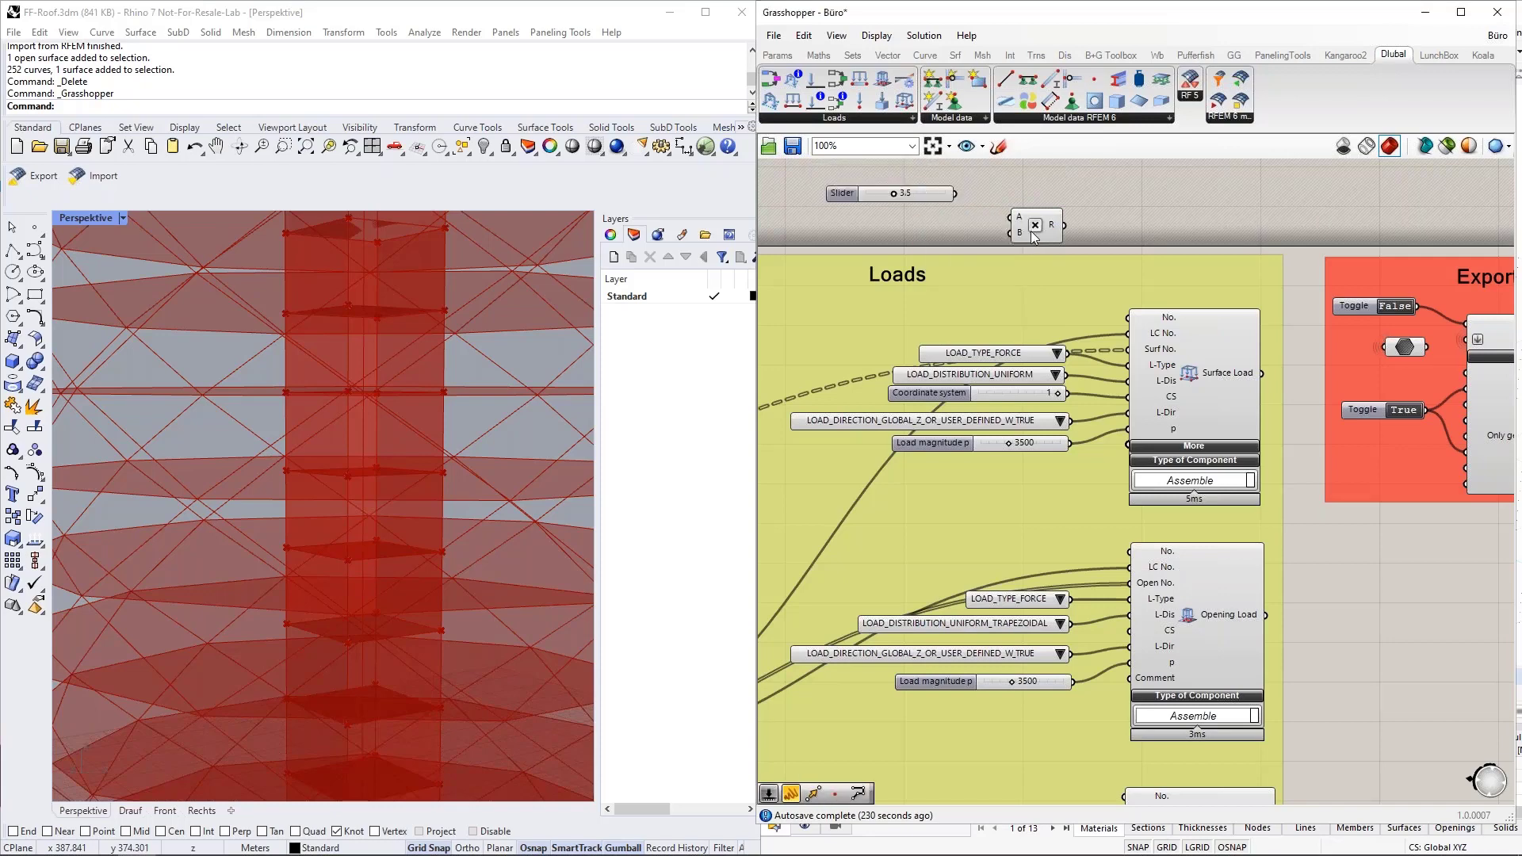
{"action": "left_click_drag", "start_coordinate": [956, 194], "coordinate": [829, 161]}
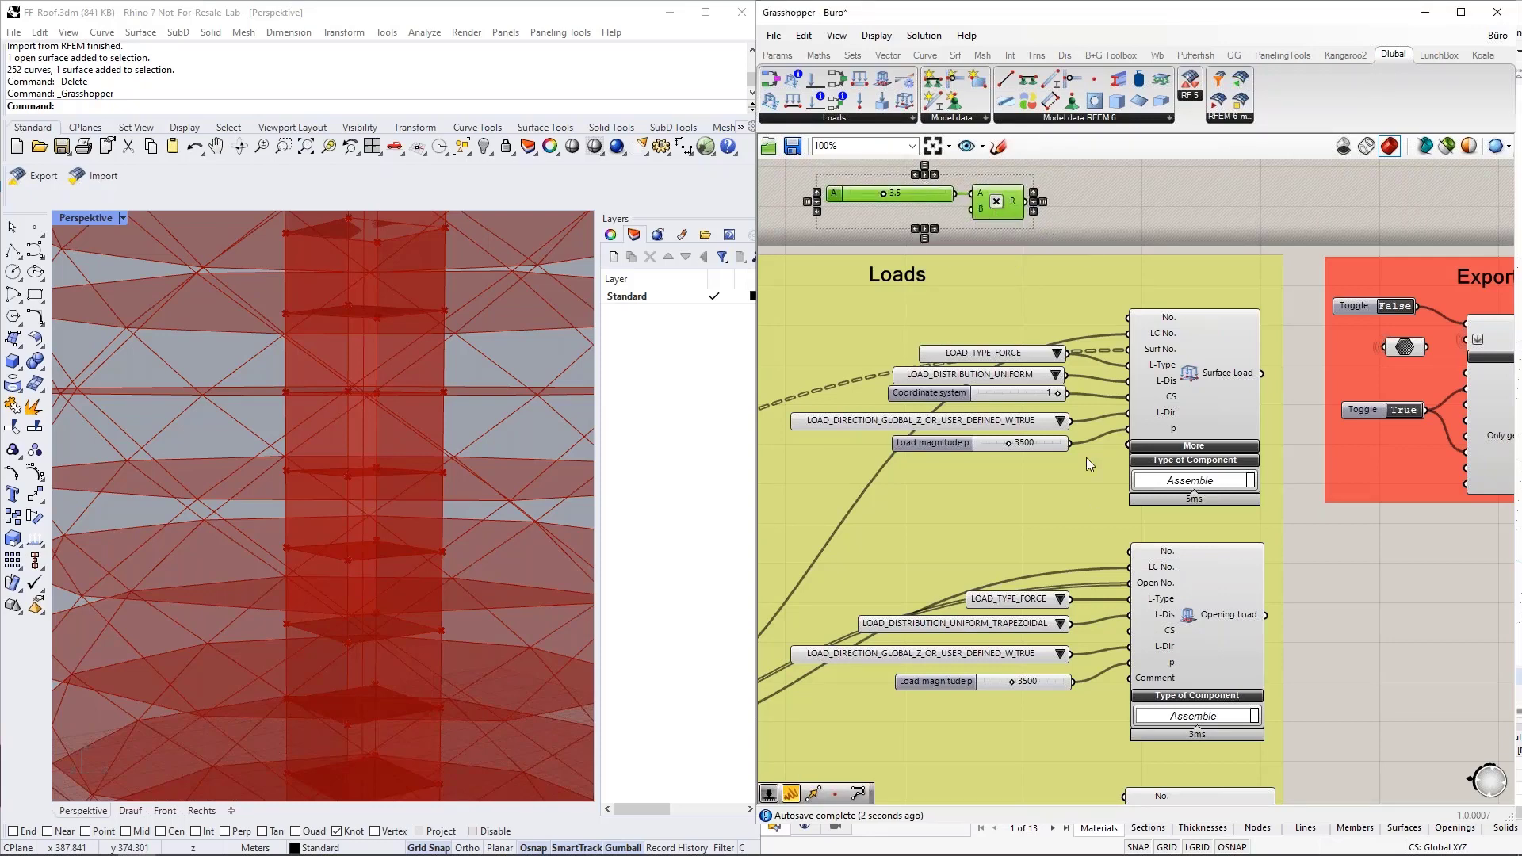
{"action": "left_click", "coordinate": [1015, 231]}
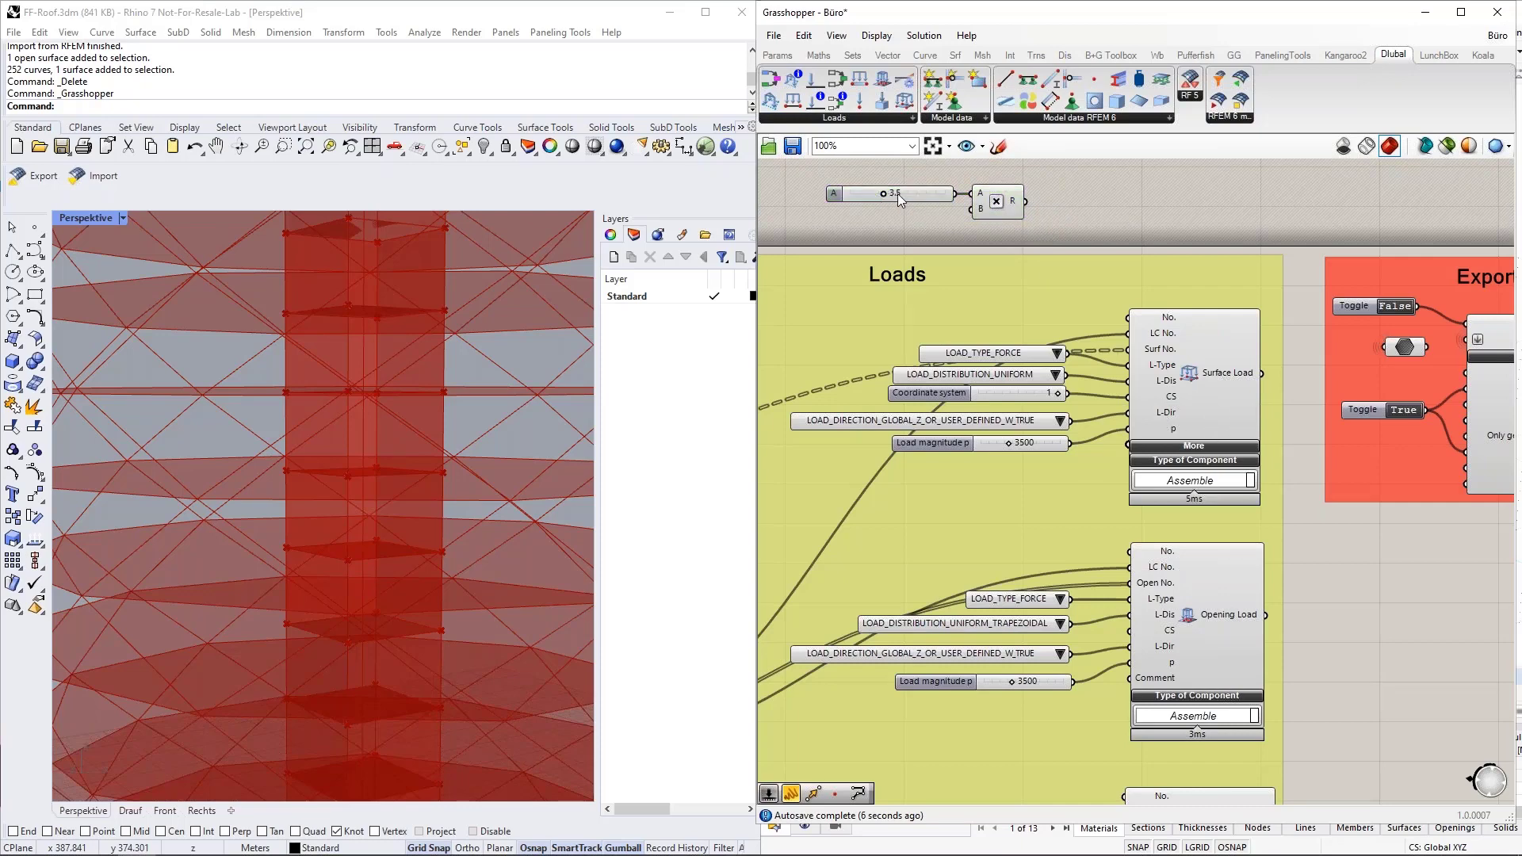
{"action": "mouse_move", "coordinate": [1018, 205]}
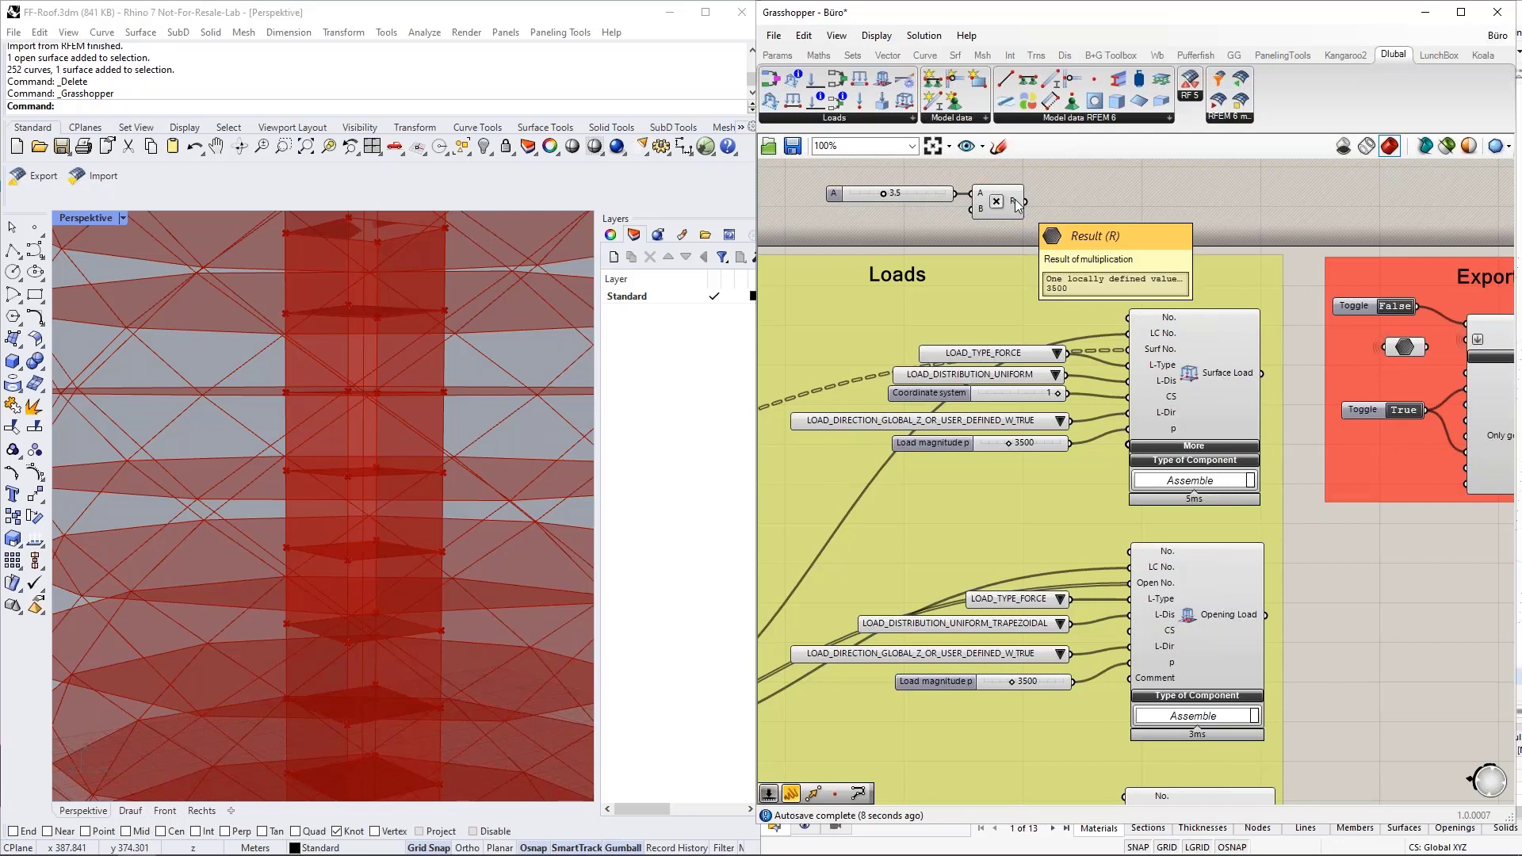
Delete the demonstration slider and multiplication component above the Loads group.
{"action": "left_click_drag", "start_coordinate": [1050, 228], "coordinate": [892, 198]}
{"action": "key", "text": "Delete"}
Examine the Export component's Flip Z Axis and Overwrite inputs and the Boolean toggle that feeds them.
{"action": "scroll", "coordinate": [892, 186], "scroll_direction": "down", "scroll_amount": 3}
{"action": "right_click_drag", "start_coordinate": [1274, 503], "coordinate": [1118, 583]}
{"action": "scroll", "coordinate": [1132, 406], "scroll_direction": "up", "scroll_amount": 4}
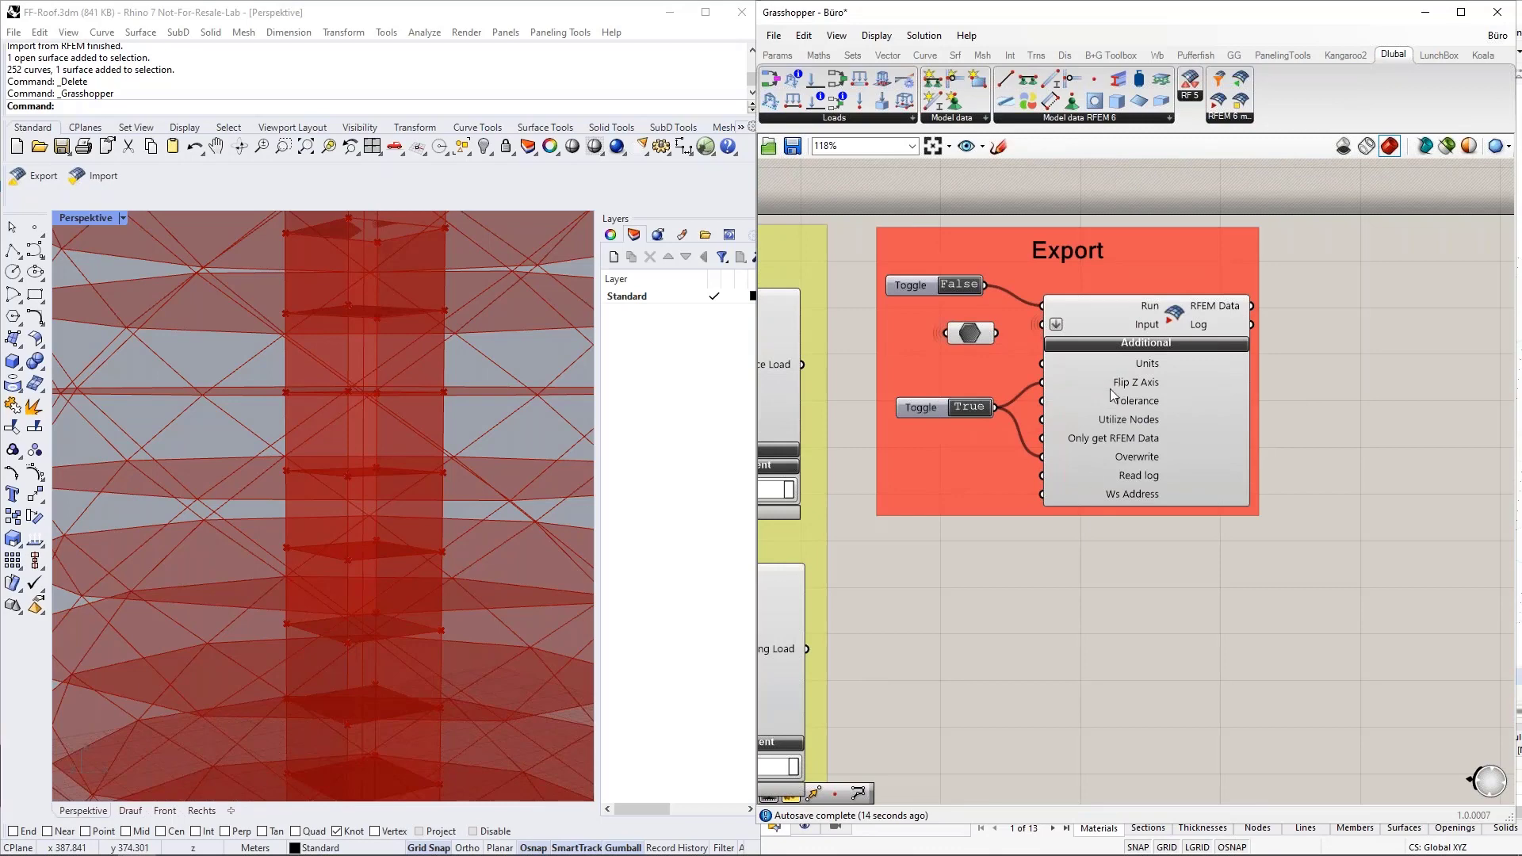
{"action": "scroll", "coordinate": [1132, 391], "scroll_direction": "up", "scroll_amount": 2}
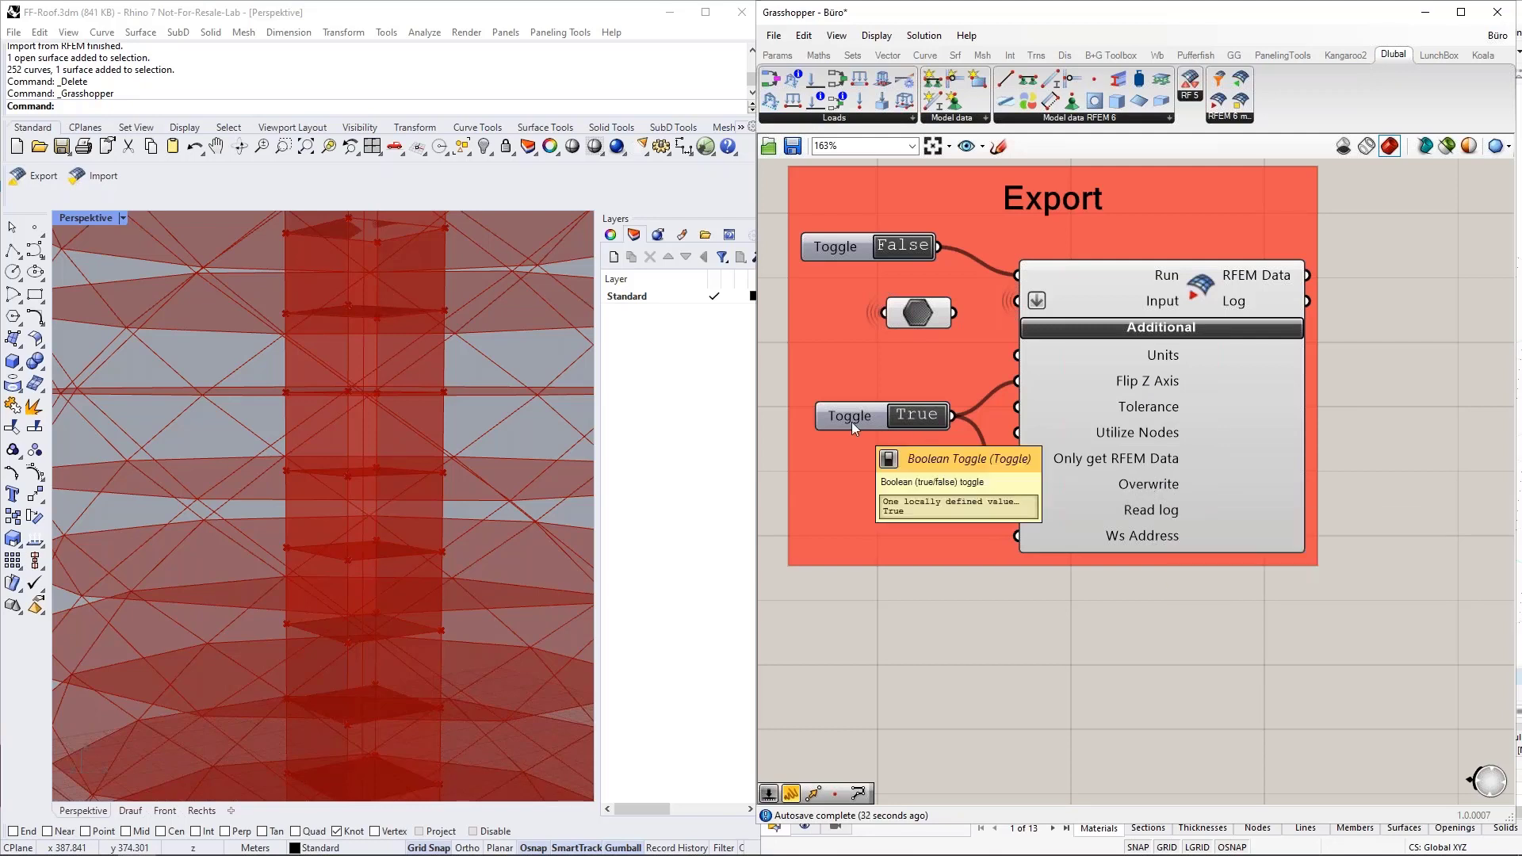
{"action": "mouse_move", "coordinate": [1090, 479]}
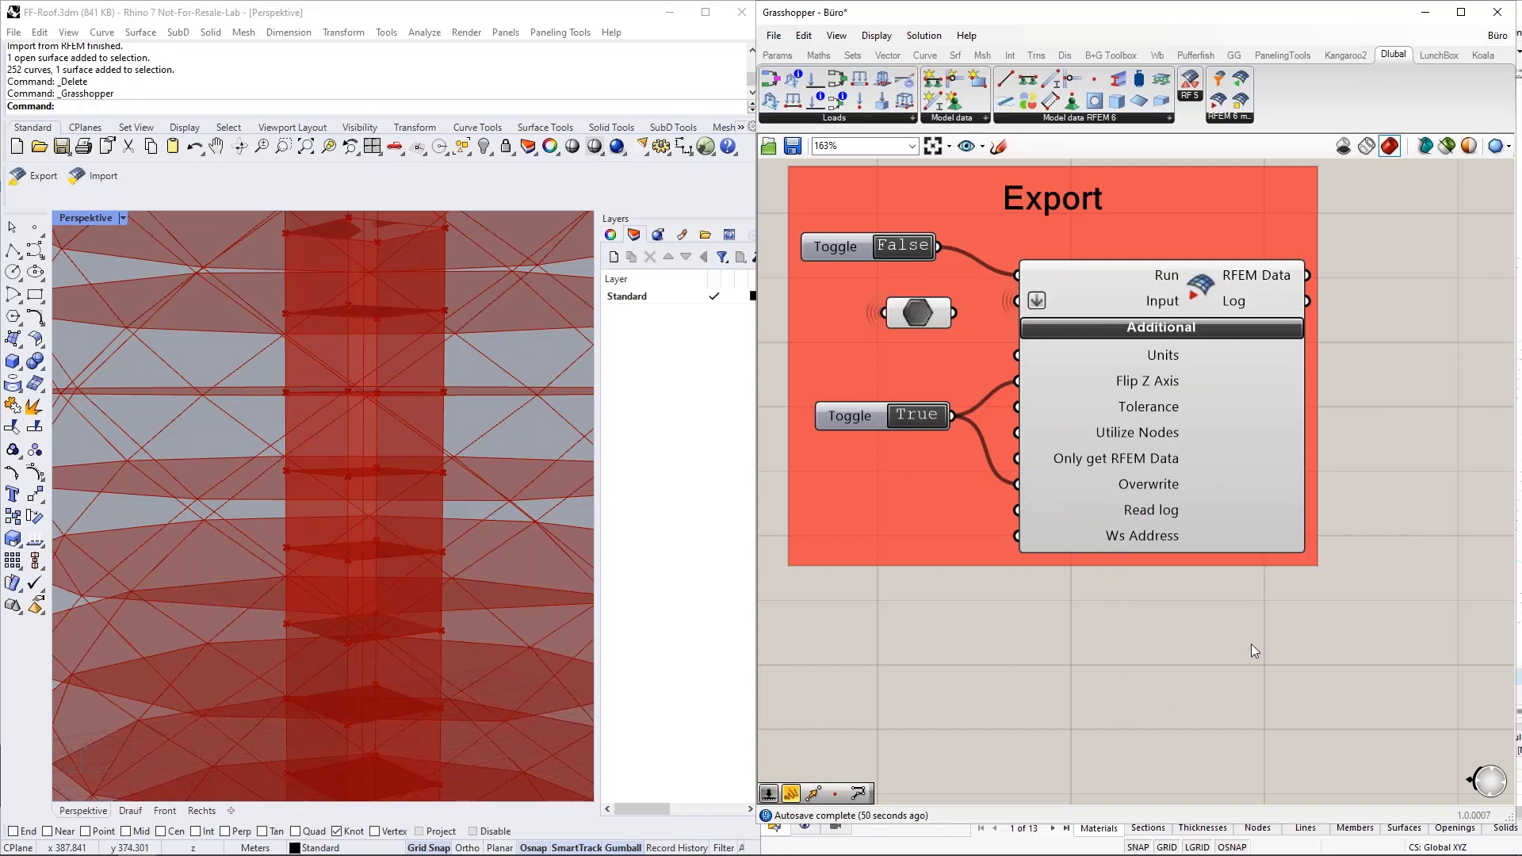
Place the Grasshopper window over Rhino so the Export group sits beside the RFEM model window.
{"action": "scroll", "coordinate": [1251, 644], "scroll_direction": "down", "scroll_amount": 5}
{"action": "scroll", "coordinate": [1390, 490], "scroll_direction": "up", "scroll_amount": 4}
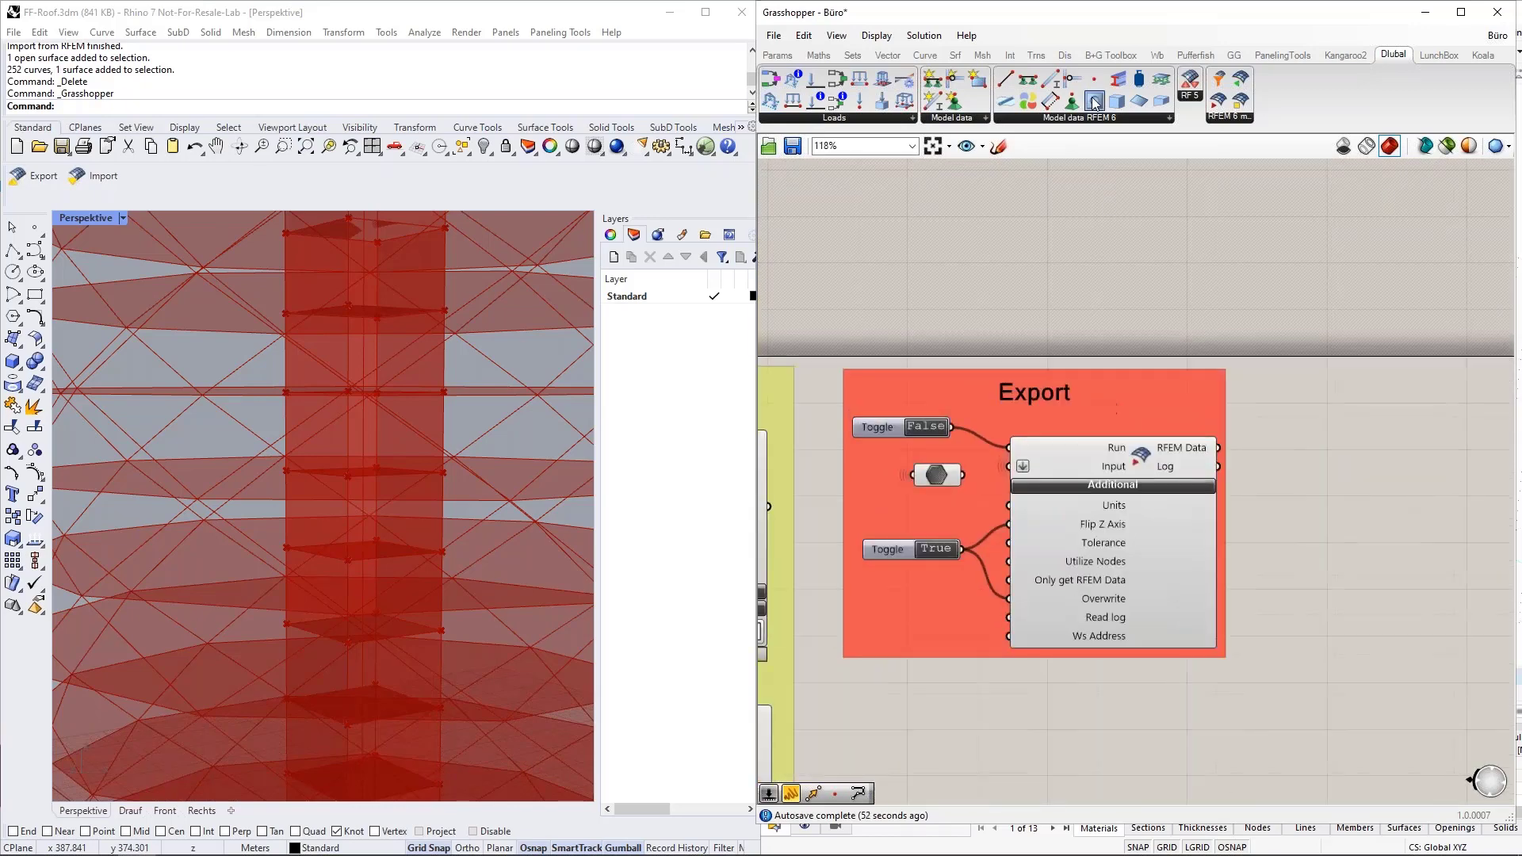
{"action": "left_click_drag", "start_coordinate": [970, 13], "coordinate": [1, 238]}
{"action": "scroll", "coordinate": [622, 466], "scroll_direction": "down", "scroll_amount": 4}
{"action": "scroll", "coordinate": [407, 460], "scroll_direction": "up", "scroll_amount": 3}
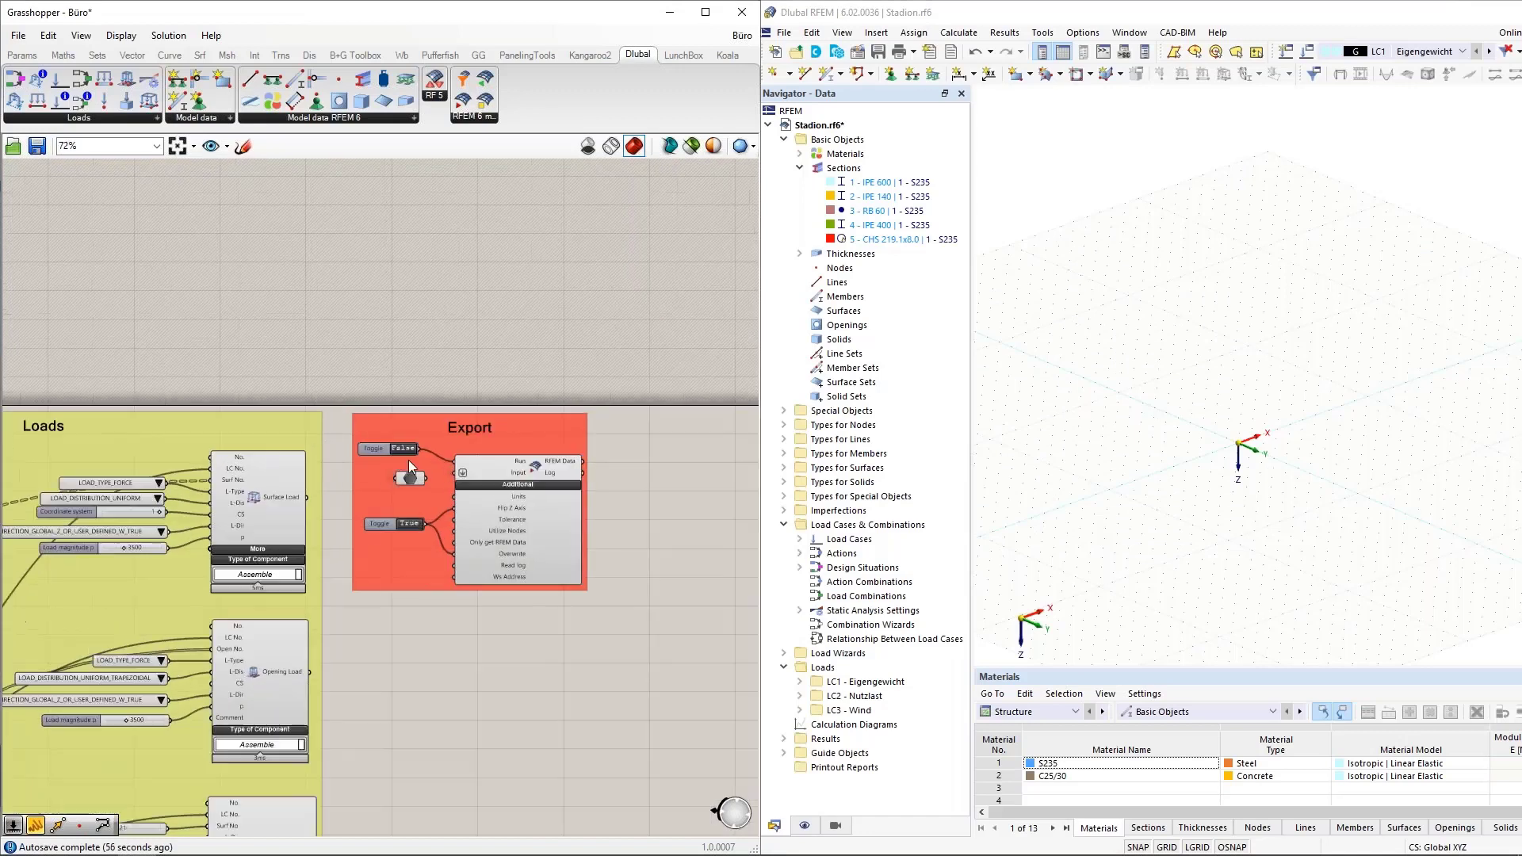
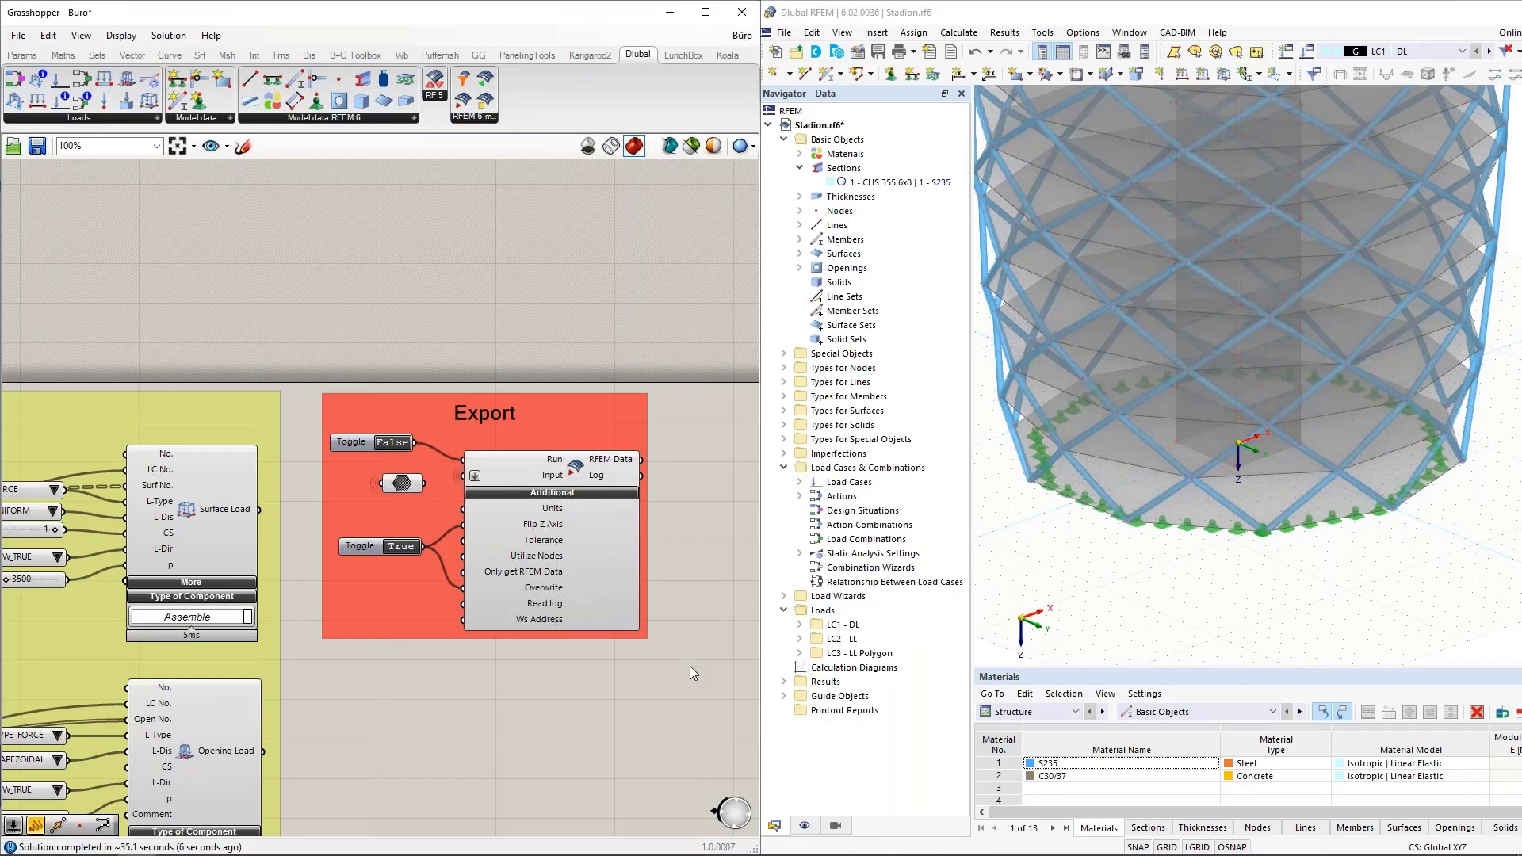
Examine the whole office tower in RFEM from several angles, using wireframe and solid display.
{"action": "scroll", "coordinate": [1193, 626], "scroll_direction": "down", "scroll_amount": 2}
{"action": "scroll", "coordinate": [1193, 624], "scroll_direction": "down", "scroll_amount": 5}
{"action": "middle_click_drag", "start_coordinate": [1335, 588], "coordinate": [1245, 588]}
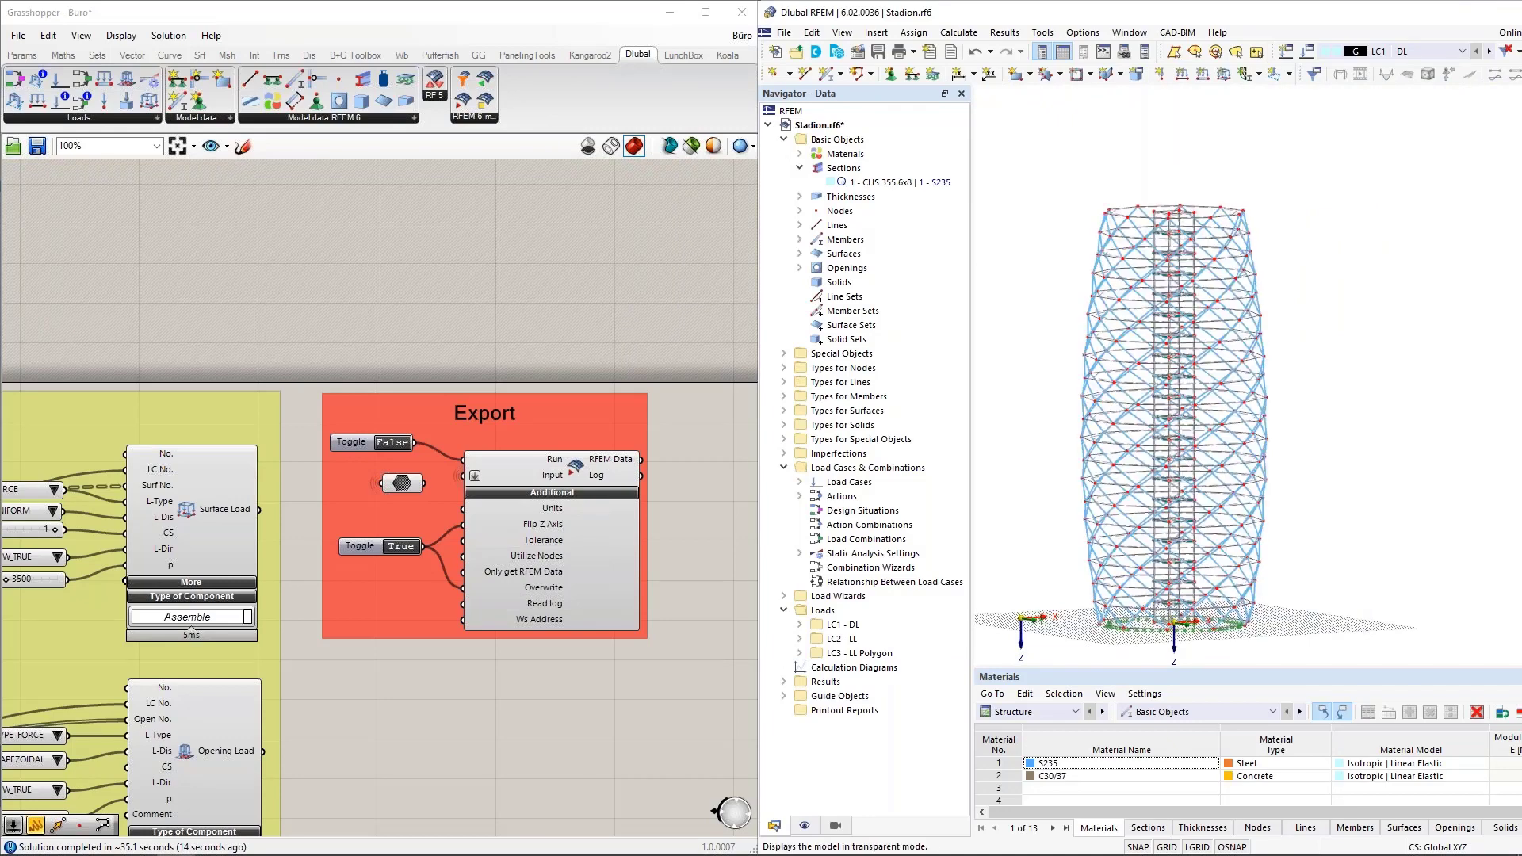
{"action": "mouse_move", "coordinate": [1315, 547]}
{"action": "middle_mouse_down", "text": "ctrl"}
{"action": "mouse_move", "coordinate": [1280, 559]}
{"action": "mouse_move", "coordinate": [1297, 548]}
{"action": "middle_mouse_up", "text": "ctrl"}
{"action": "scroll", "coordinate": [1203, 589], "scroll_direction": "up", "scroll_amount": 5}
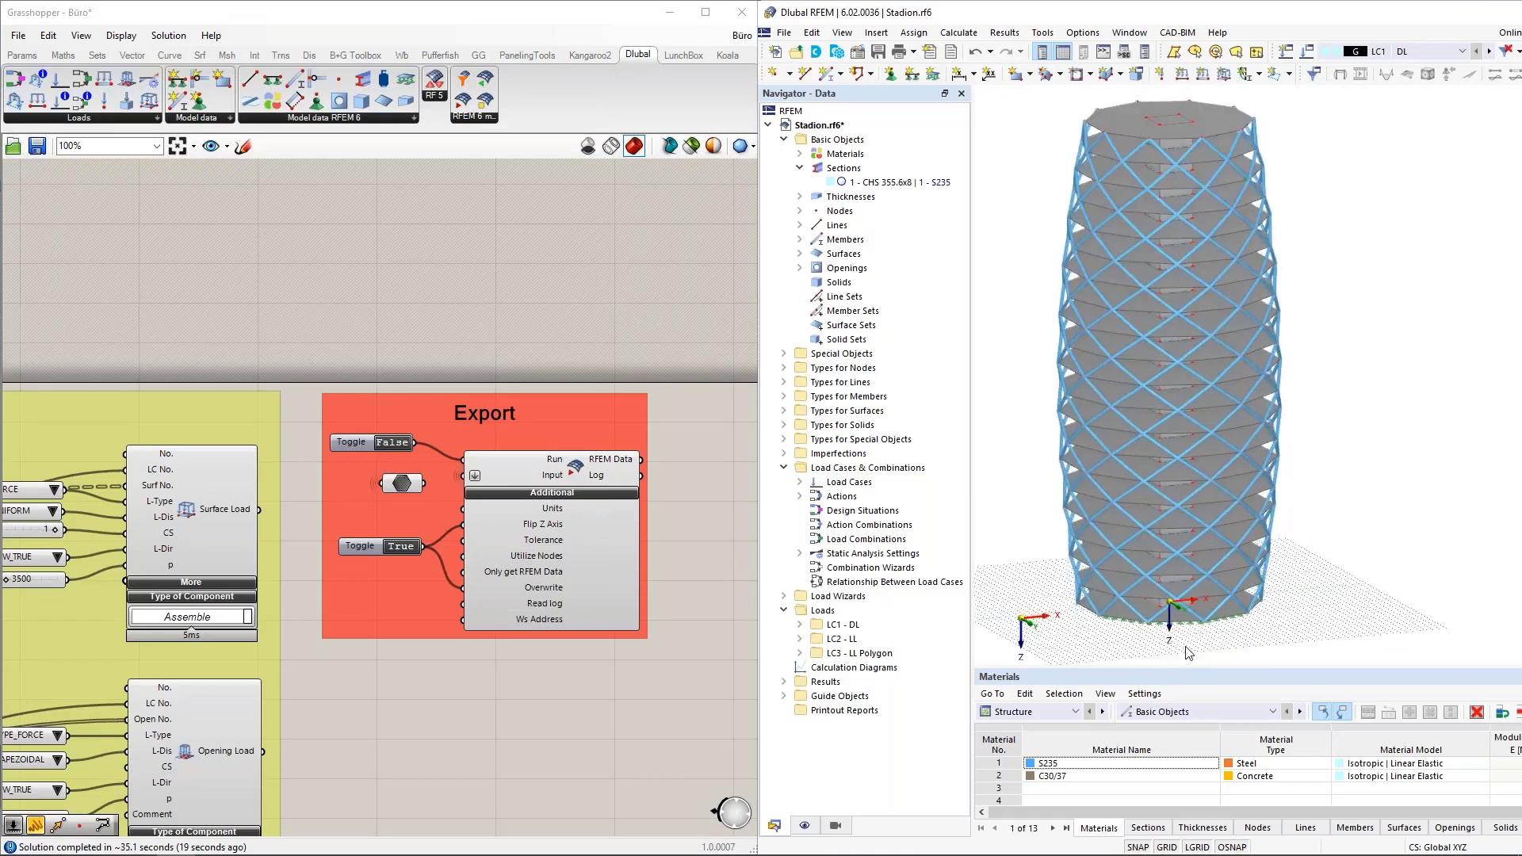
{"action": "scroll", "coordinate": [1202, 589], "scroll_direction": "down", "scroll_amount": 5}
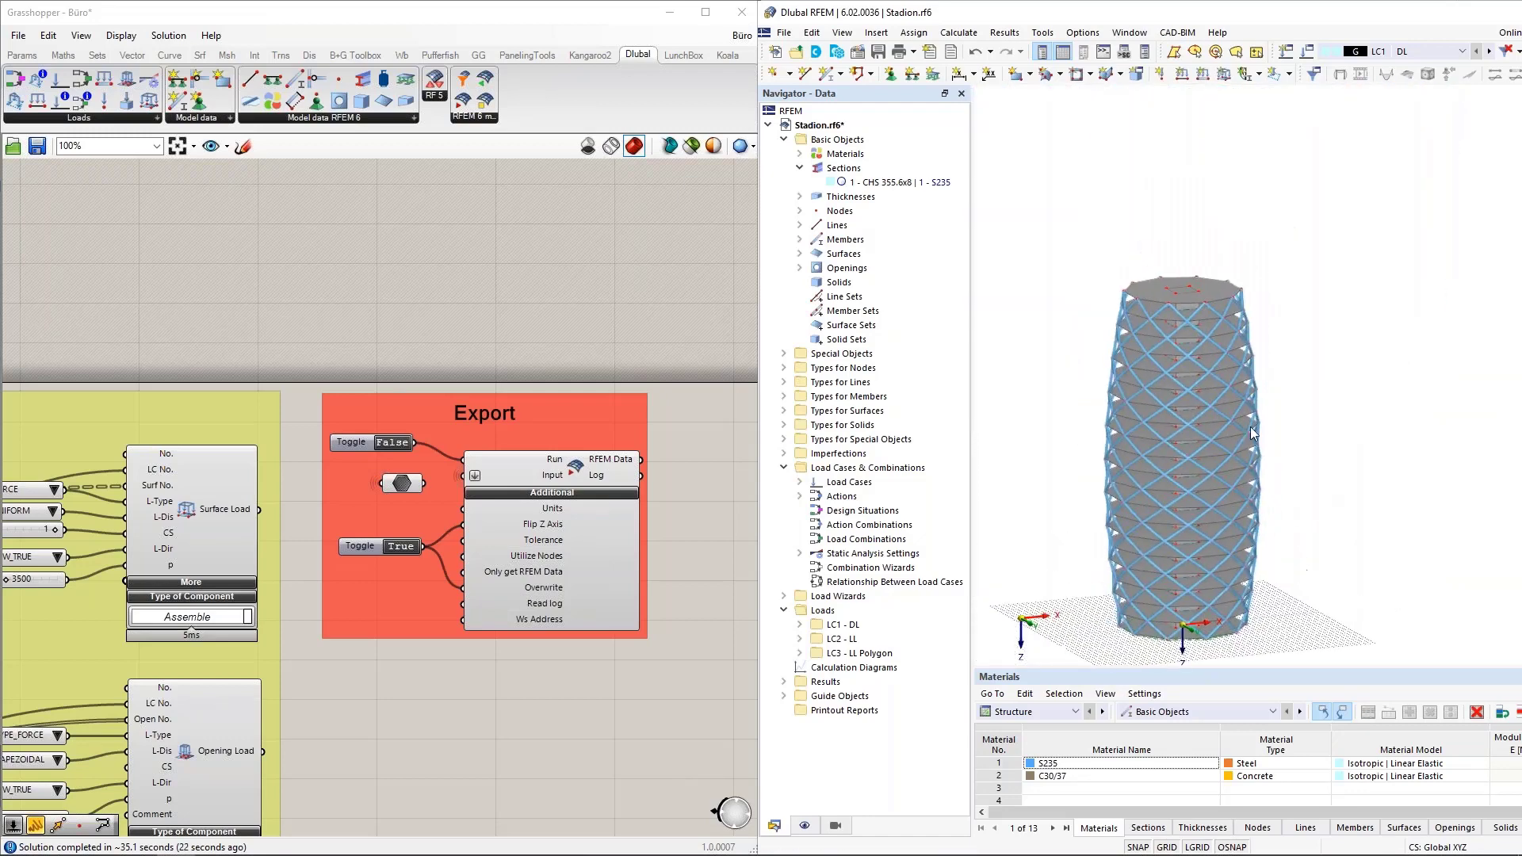
{"action": "middle_click_drag", "start_coordinate": [1038, 423], "coordinate": [1028, 373], "text": "ctrl"}
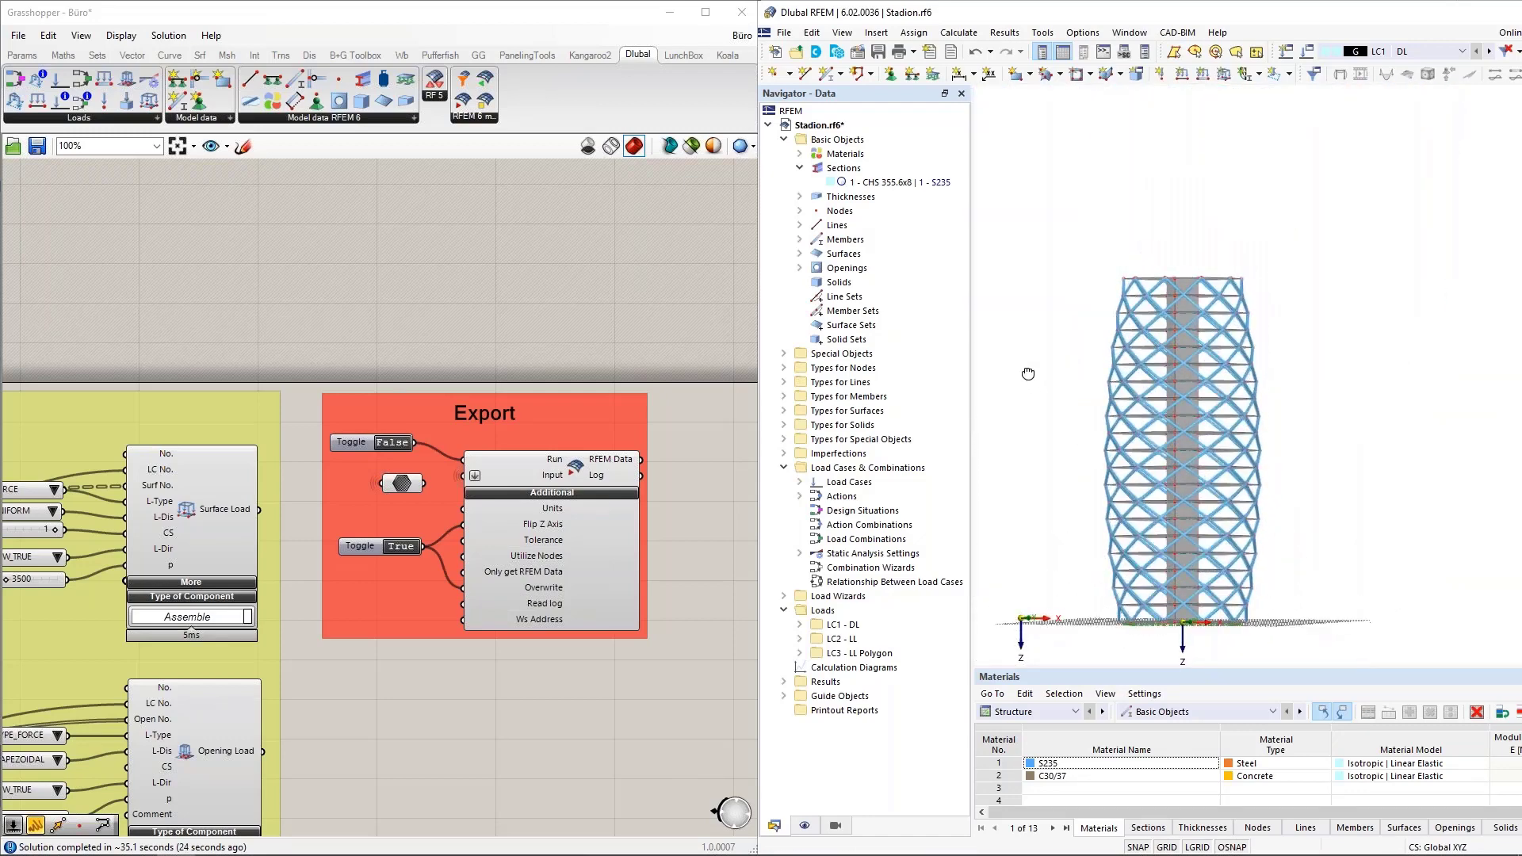
{"action": "scroll", "coordinate": [1028, 374], "scroll_direction": "down", "scroll_amount": 1}
{"action": "scroll", "coordinate": [1052, 375], "scroll_direction": "up", "scroll_amount": 1}
Isolate one mid-height floor slab and its related objects to inspect the core opening, and restore the full tower's visibility.
{"action": "left_click_drag", "start_coordinate": [1278, 390], "coordinate": [1234, 388]}
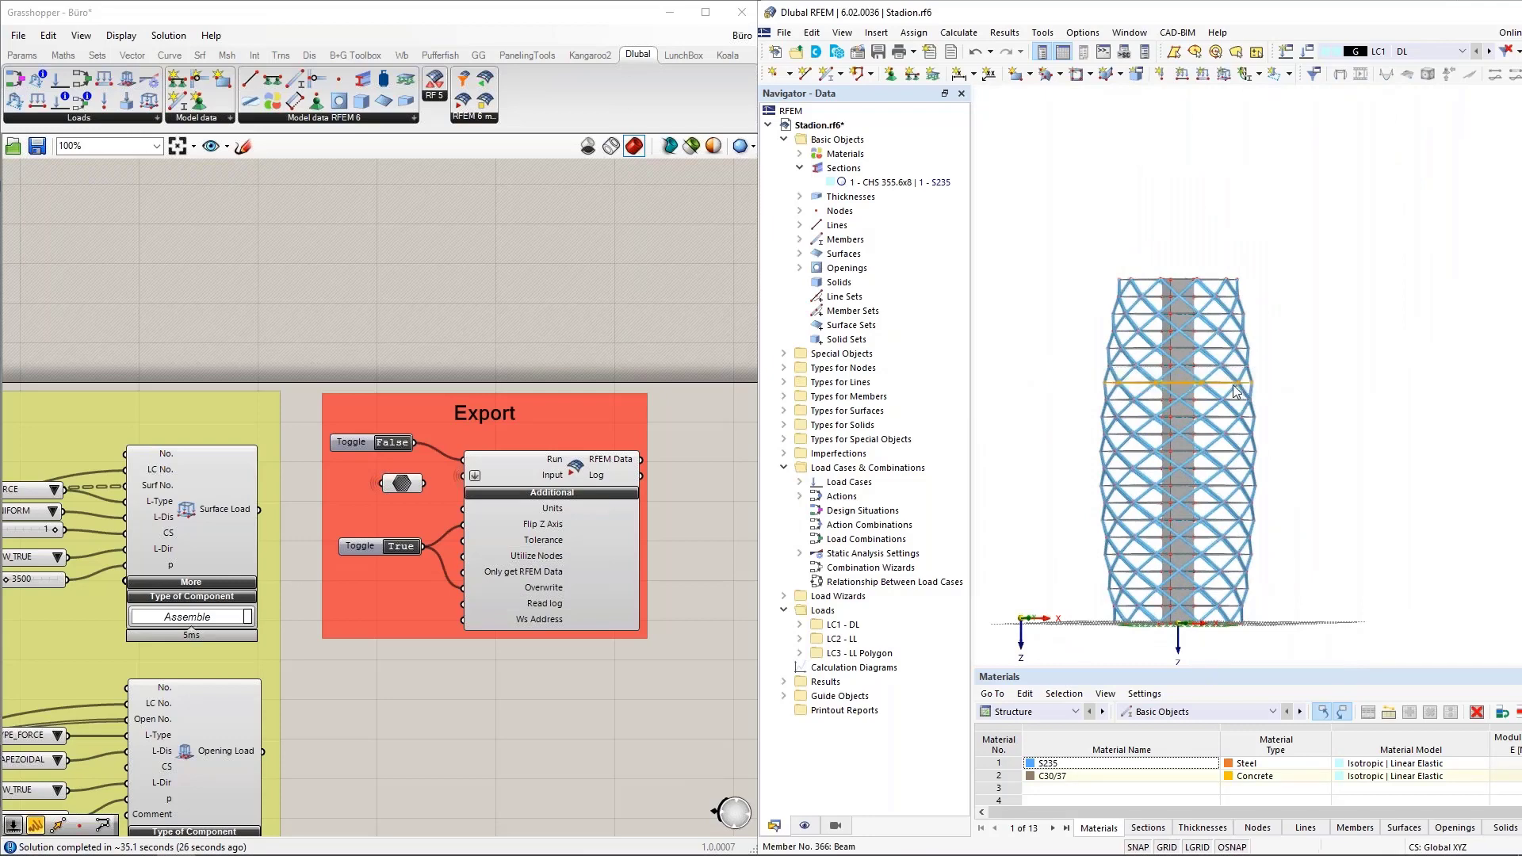
{"action": "right_click", "coordinate": [1224, 389]}
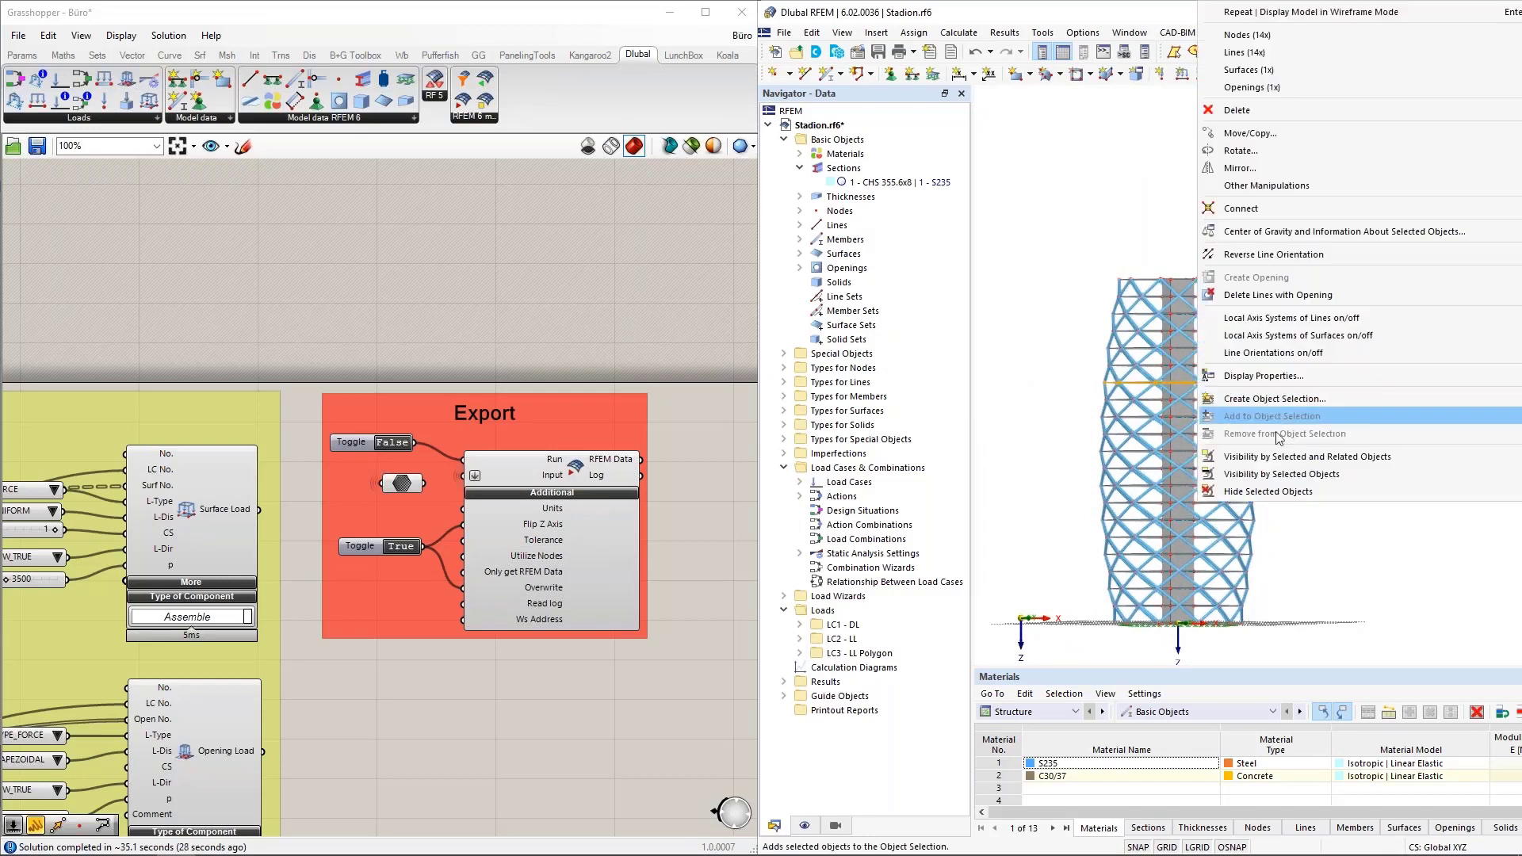
{"action": "left_click", "coordinate": [1274, 459]}
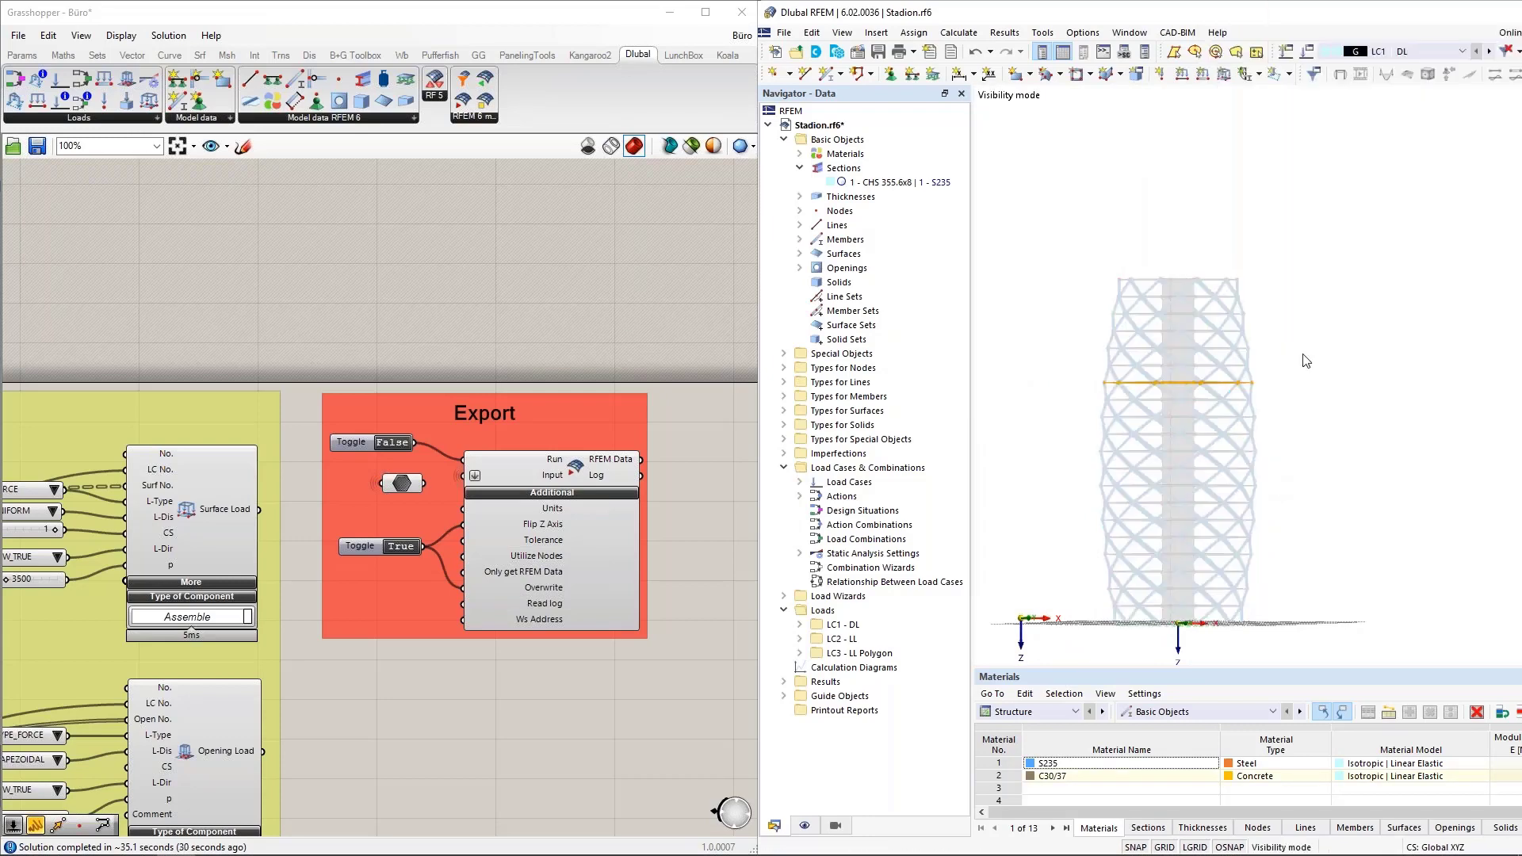
{"action": "scroll", "coordinate": [1160, 369], "scroll_direction": "up", "scroll_amount": 6}
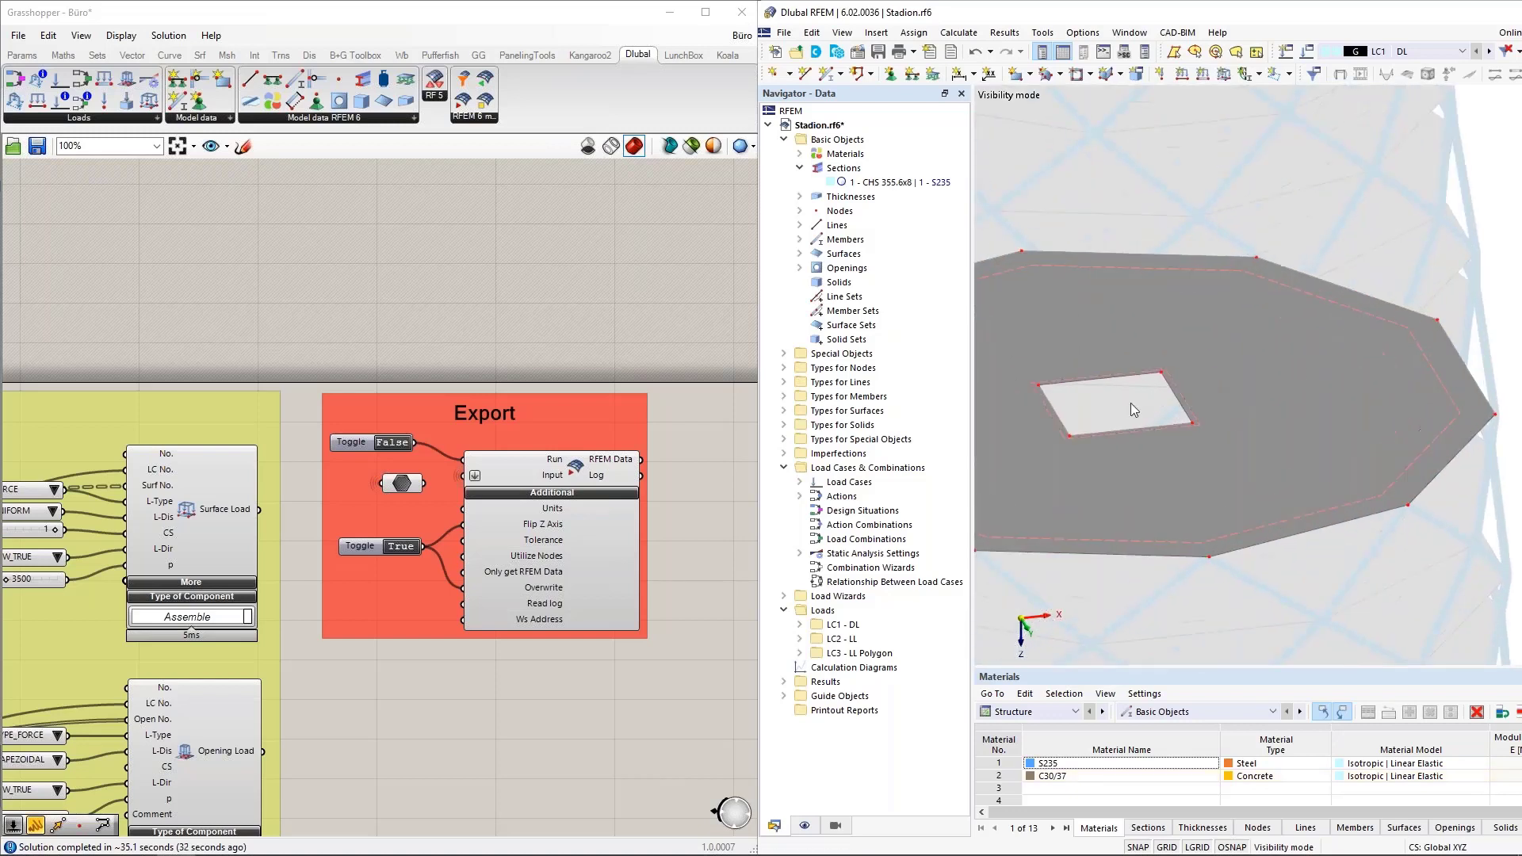
{"action": "scroll", "coordinate": [1226, 425], "scroll_direction": "down", "scroll_amount": 8}
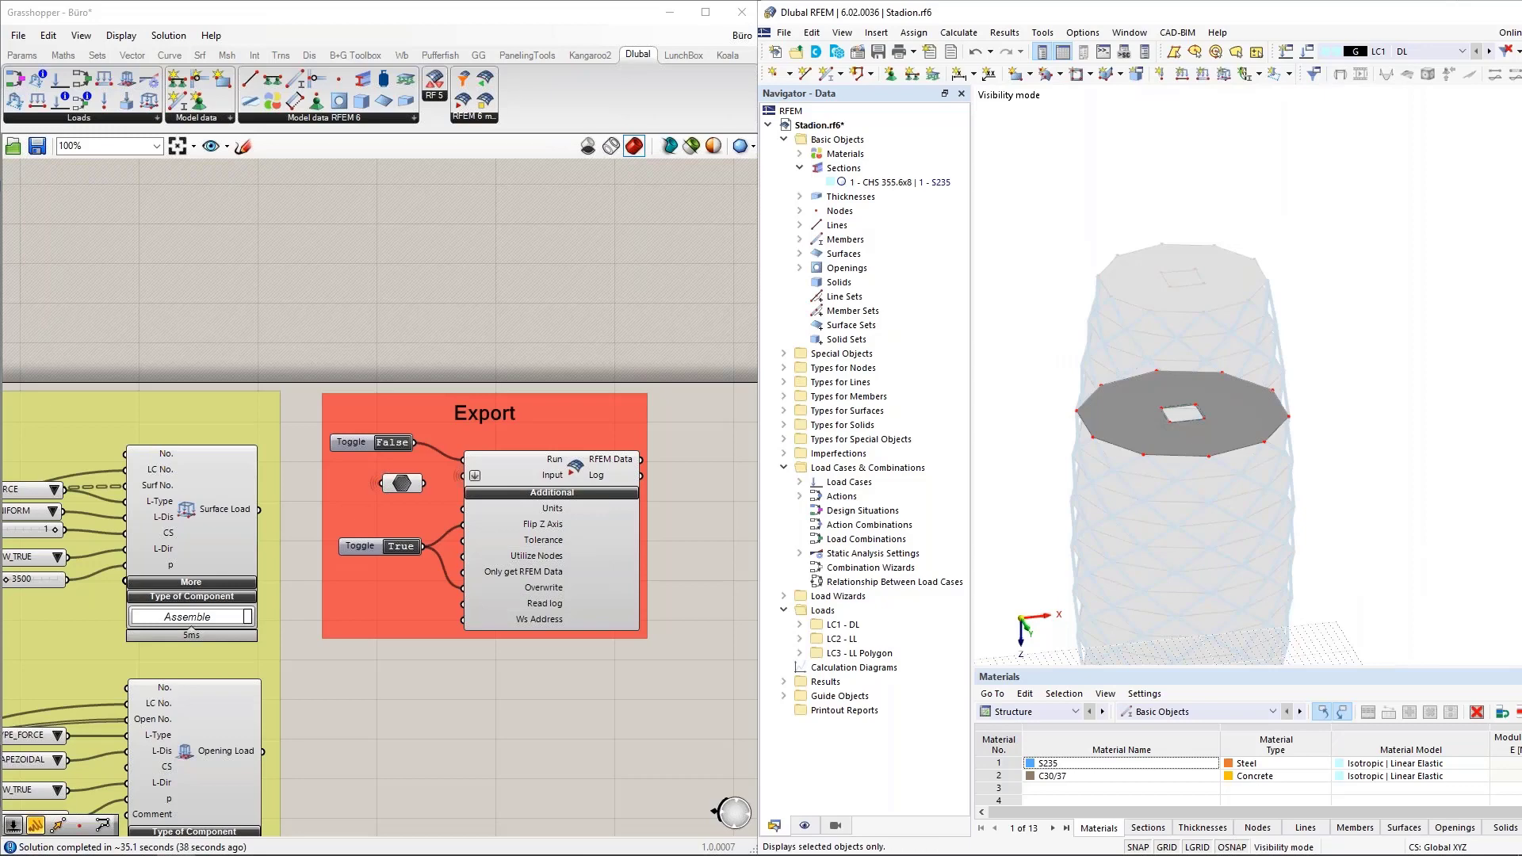
{"action": "double_click", "coordinate": [1367, 281]}
{"action": "scroll", "coordinate": [1319, 264], "scroll_direction": "down", "scroll_amount": 2}
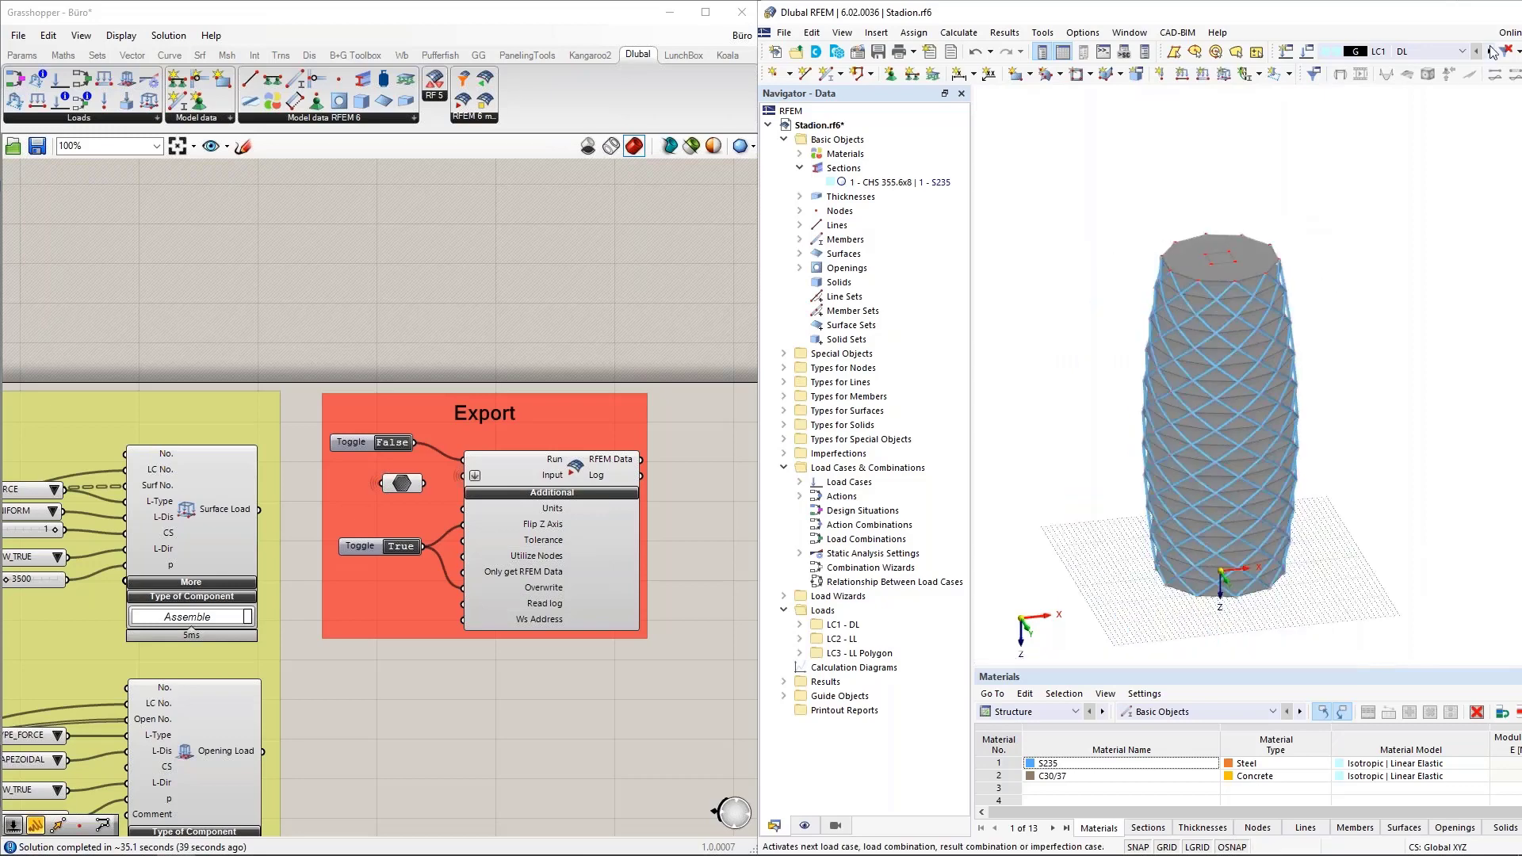
Maximize the RFEM window and display load case LC2 - LL to inspect the surface and opening loads on the upper floors.
{"action": "left_click_drag", "start_coordinate": [1400, 16], "coordinate": [1020, 3]}
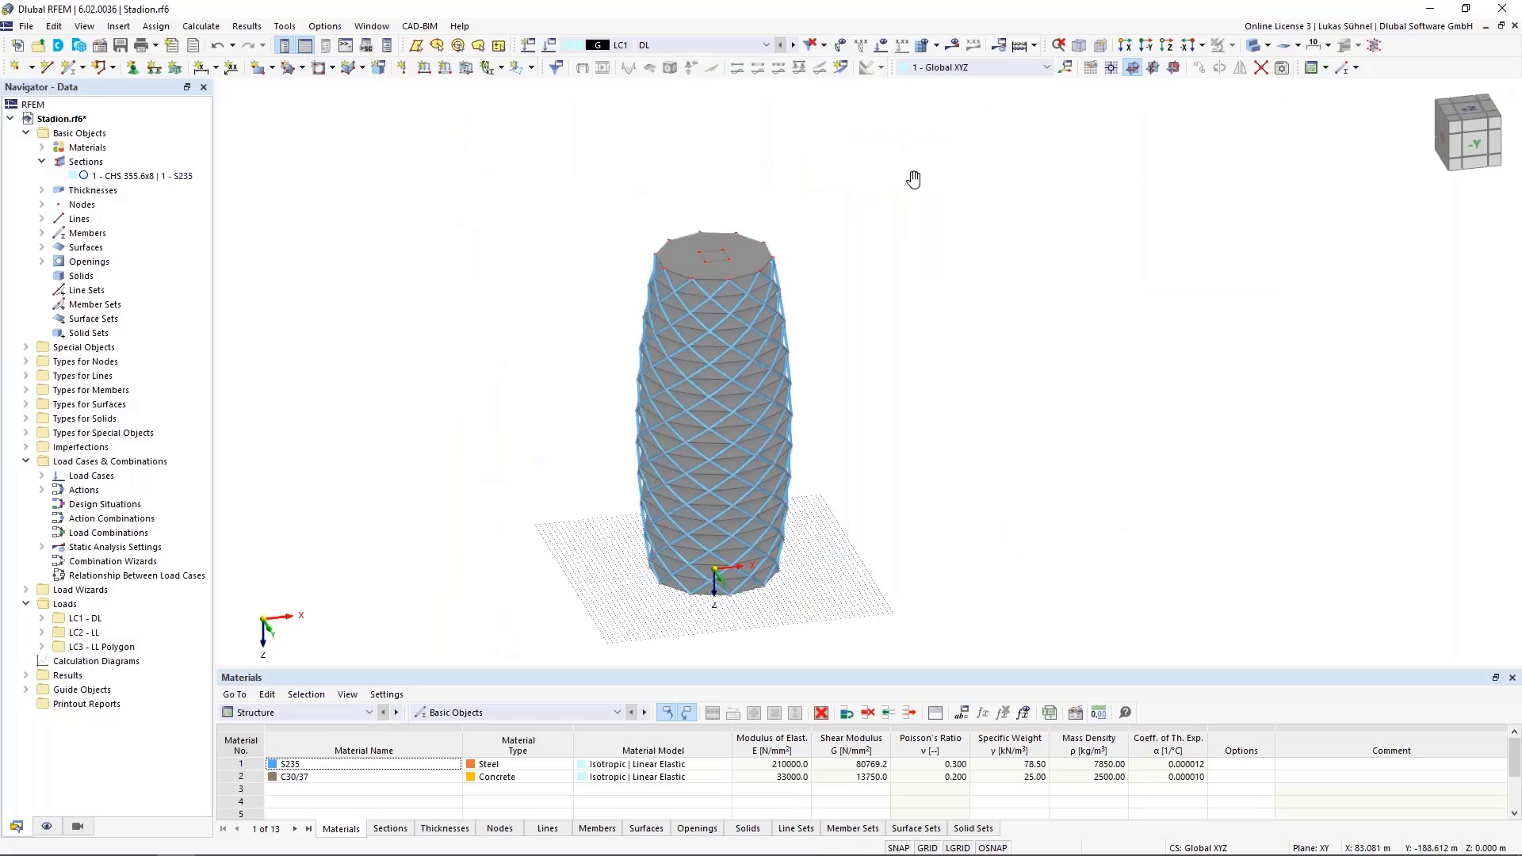
{"action": "left_click", "coordinate": [766, 45]}
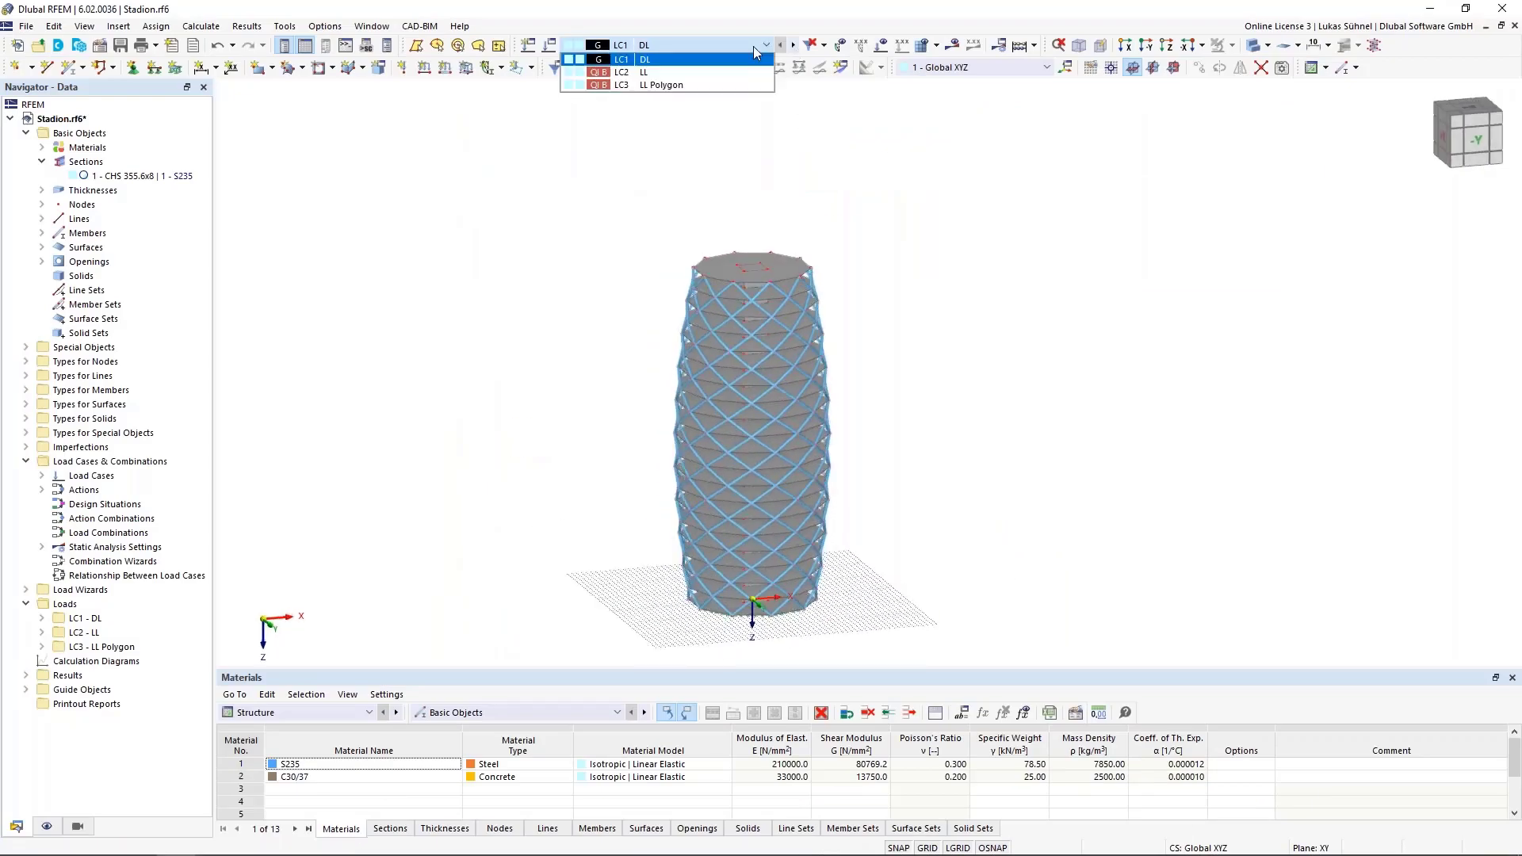
{"action": "left_click", "coordinate": [627, 76]}
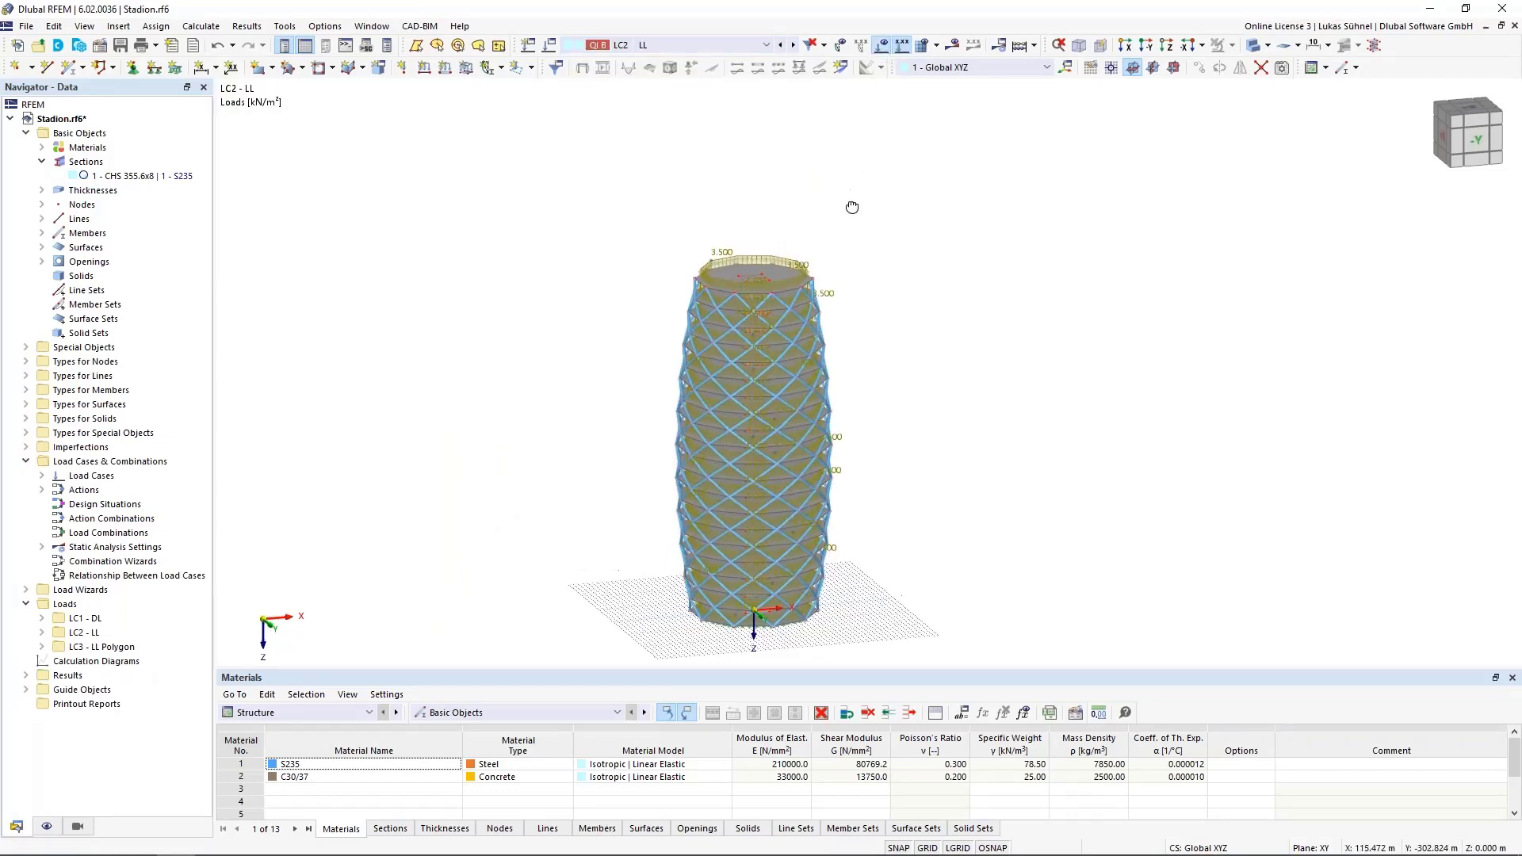
{"action": "scroll", "coordinate": [793, 206], "scroll_direction": "up", "scroll_amount": 5}
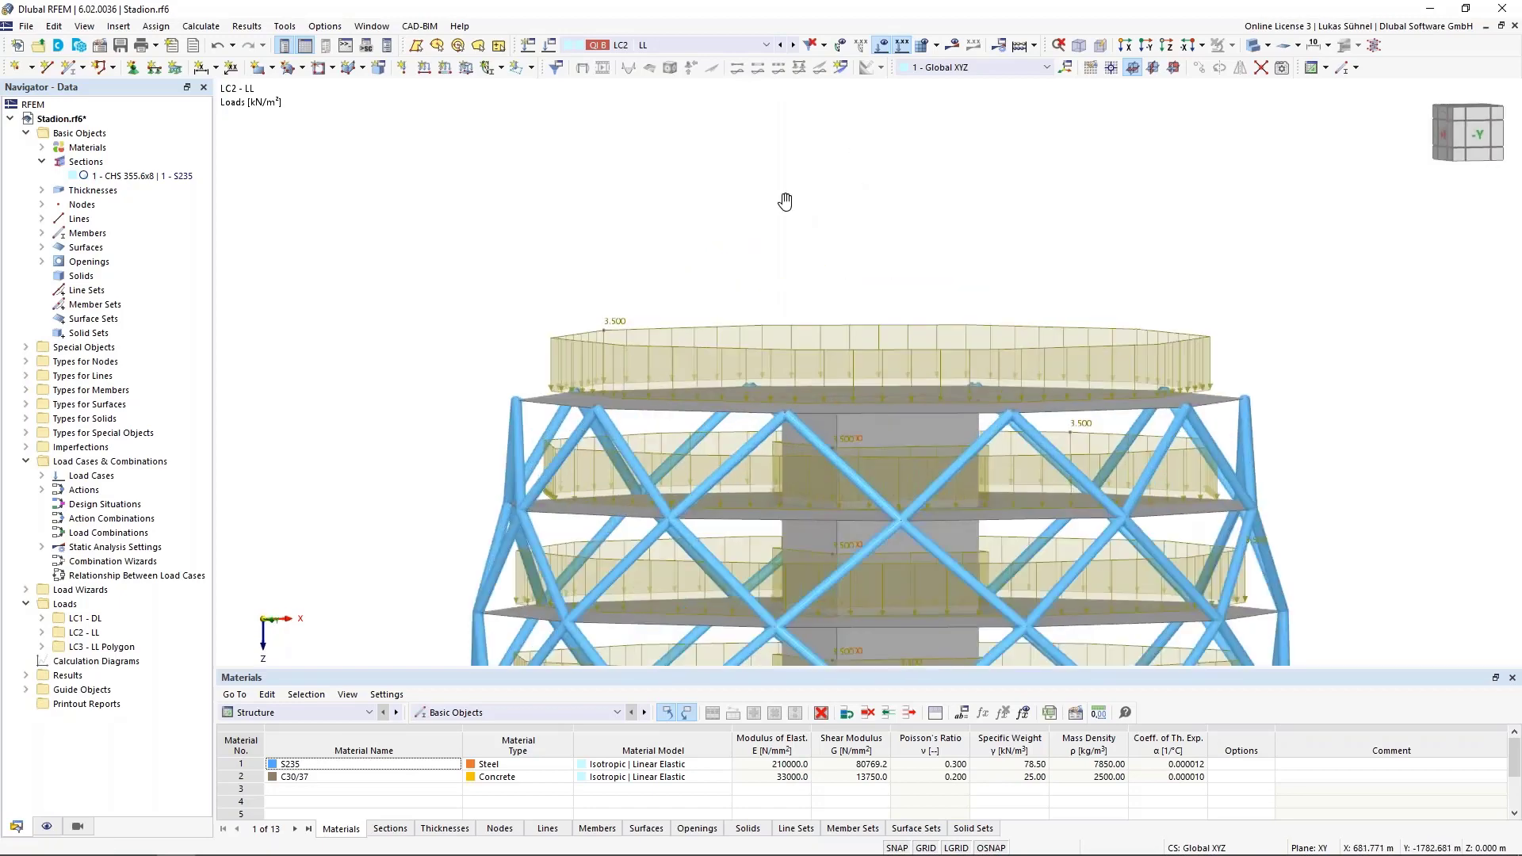
{"action": "middle_click_drag", "start_coordinate": [785, 201], "coordinate": [775, 177]}
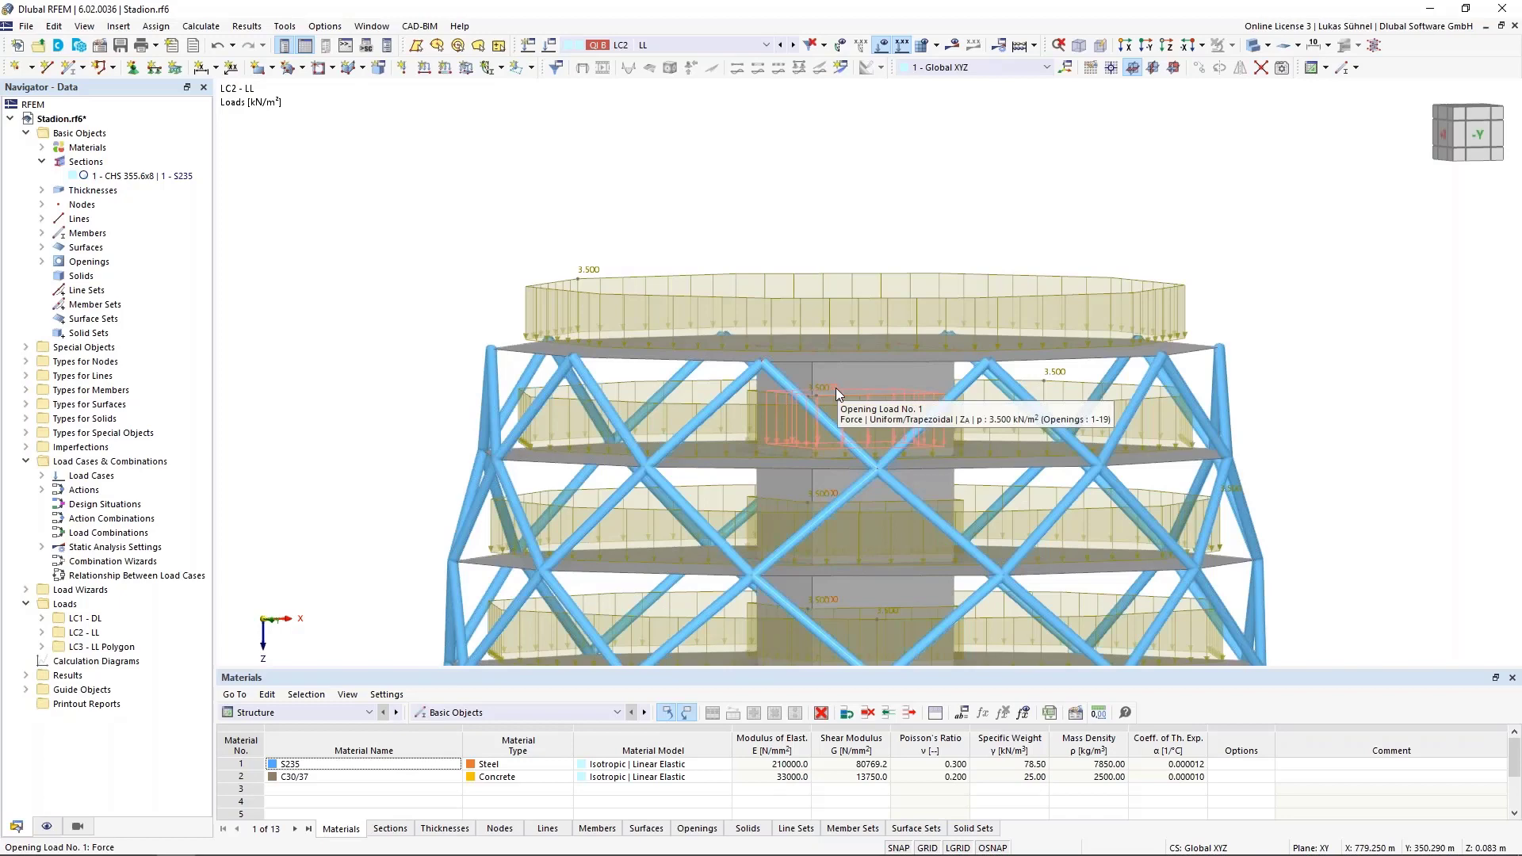
Display load case LC3 - LL Polygon and inspect the polygon load on the tower's top floor.
{"action": "left_click", "coordinate": [792, 45]}
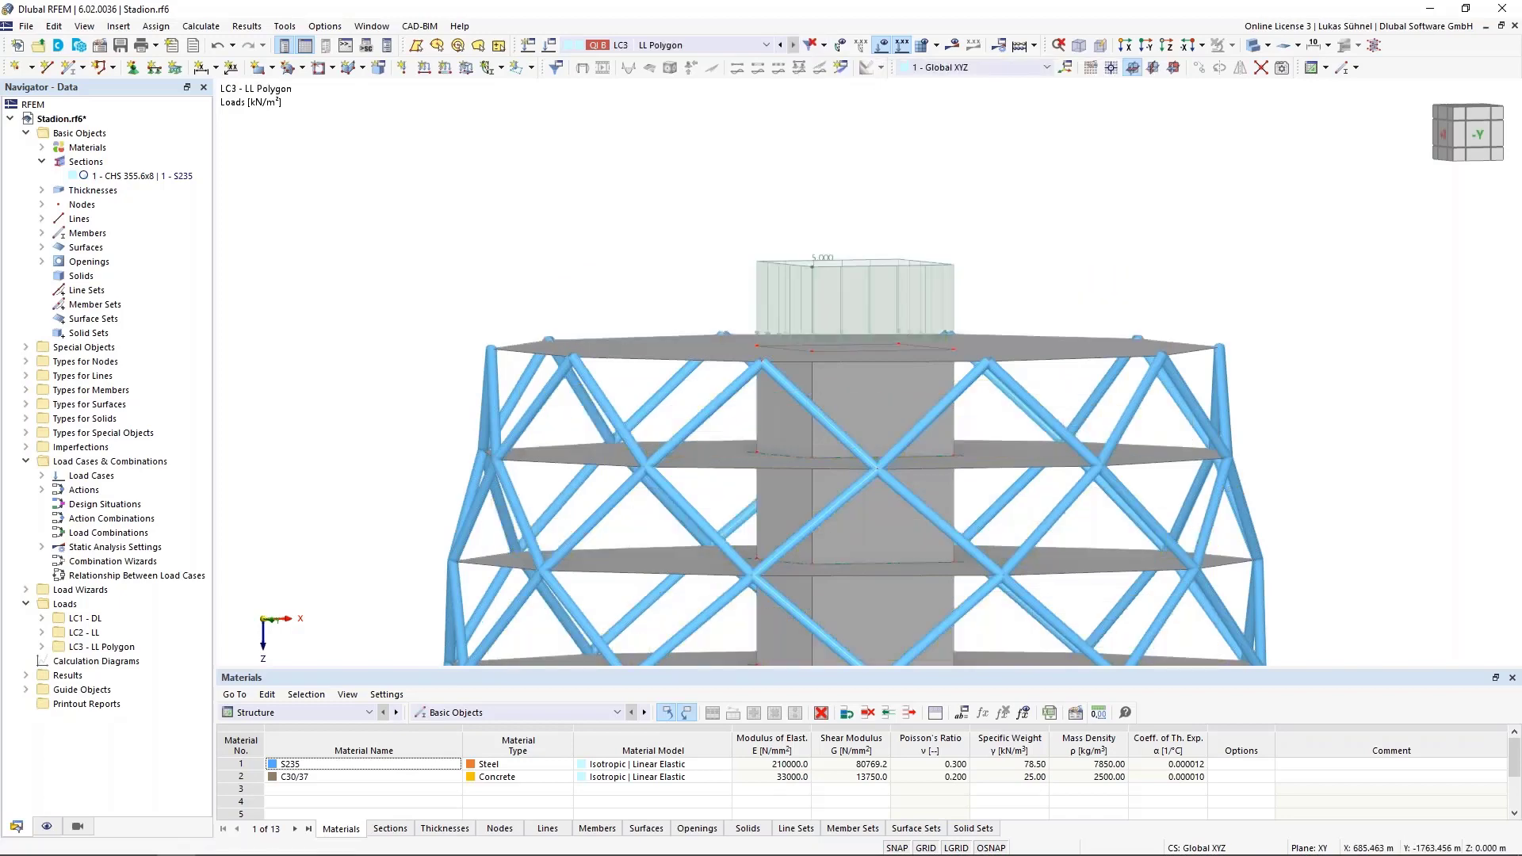
{"action": "middle_click_drag", "start_coordinate": [802, 198], "coordinate": [832, 255], "text": "ctrl"}
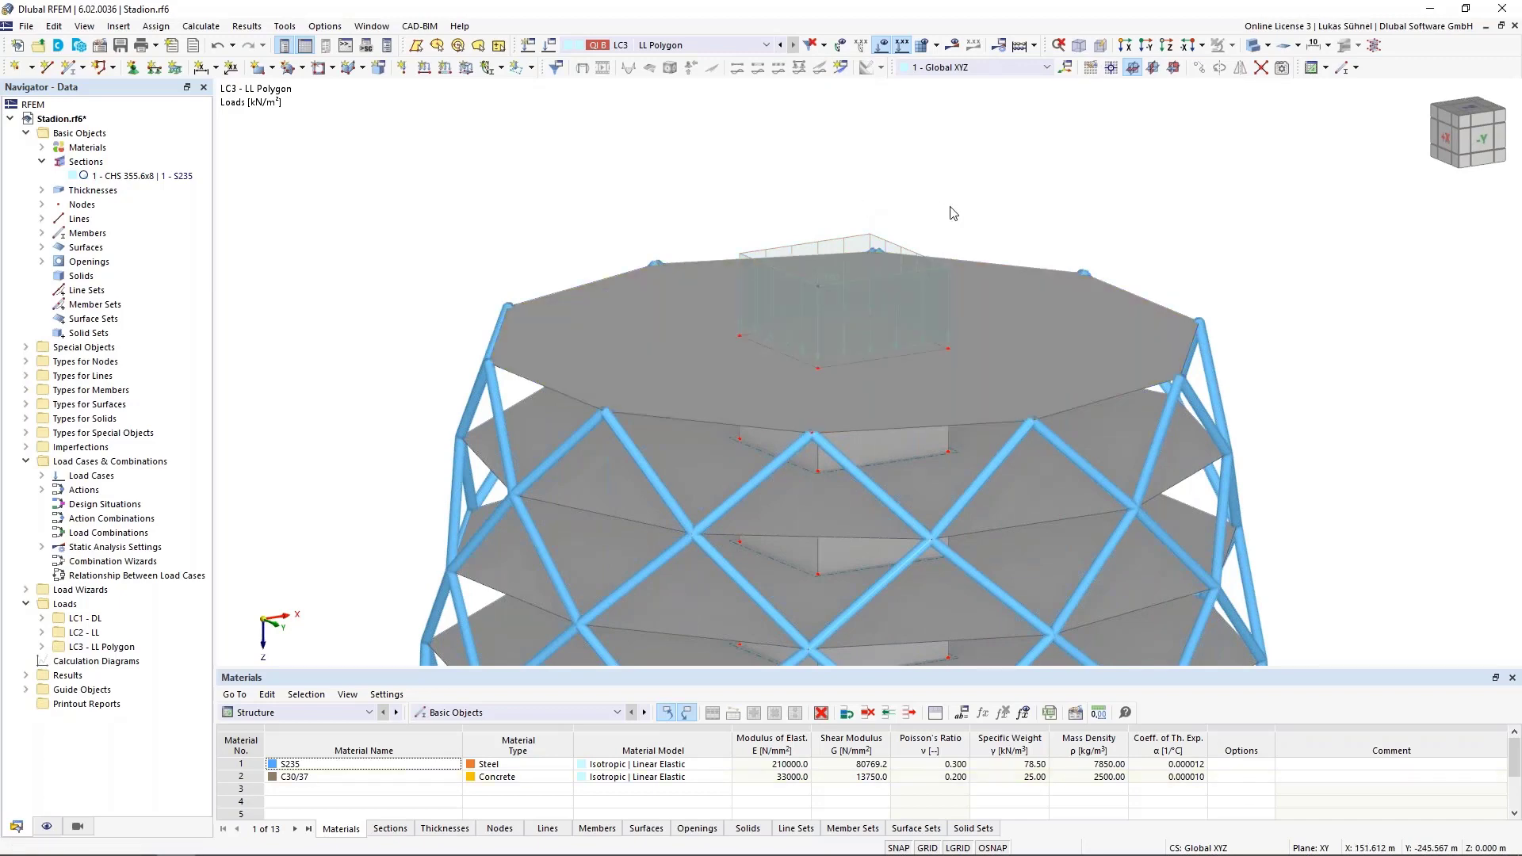
{"action": "scroll", "coordinate": [1166, 199], "scroll_direction": "down", "scroll_amount": 5}
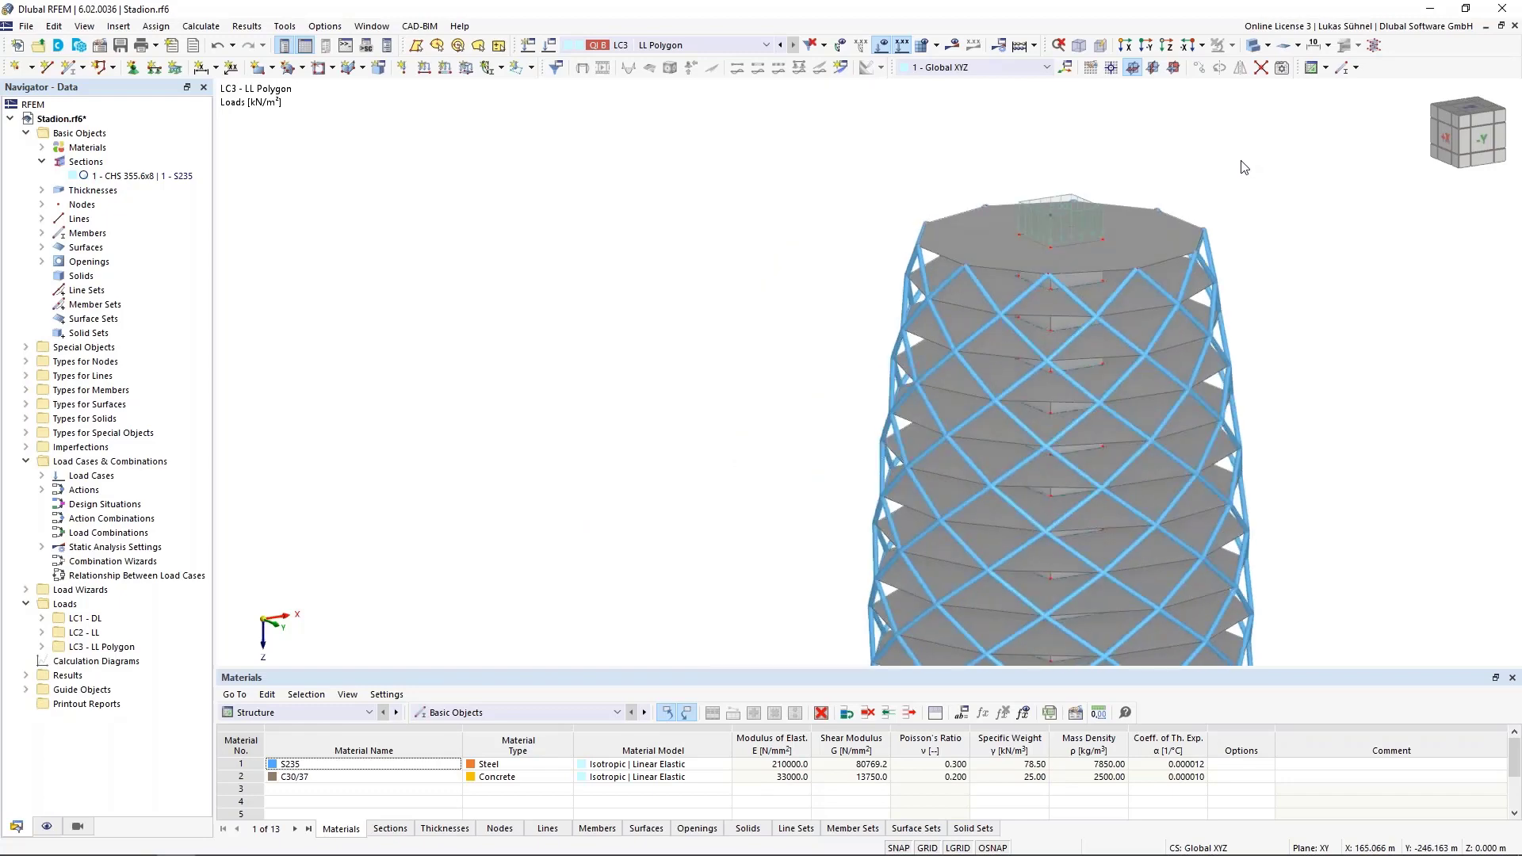
Switch to the PowerPoint slide show and advance to the "Recent und Future Developments" slide.
{"action": "key", "text": "alt+Tab"}
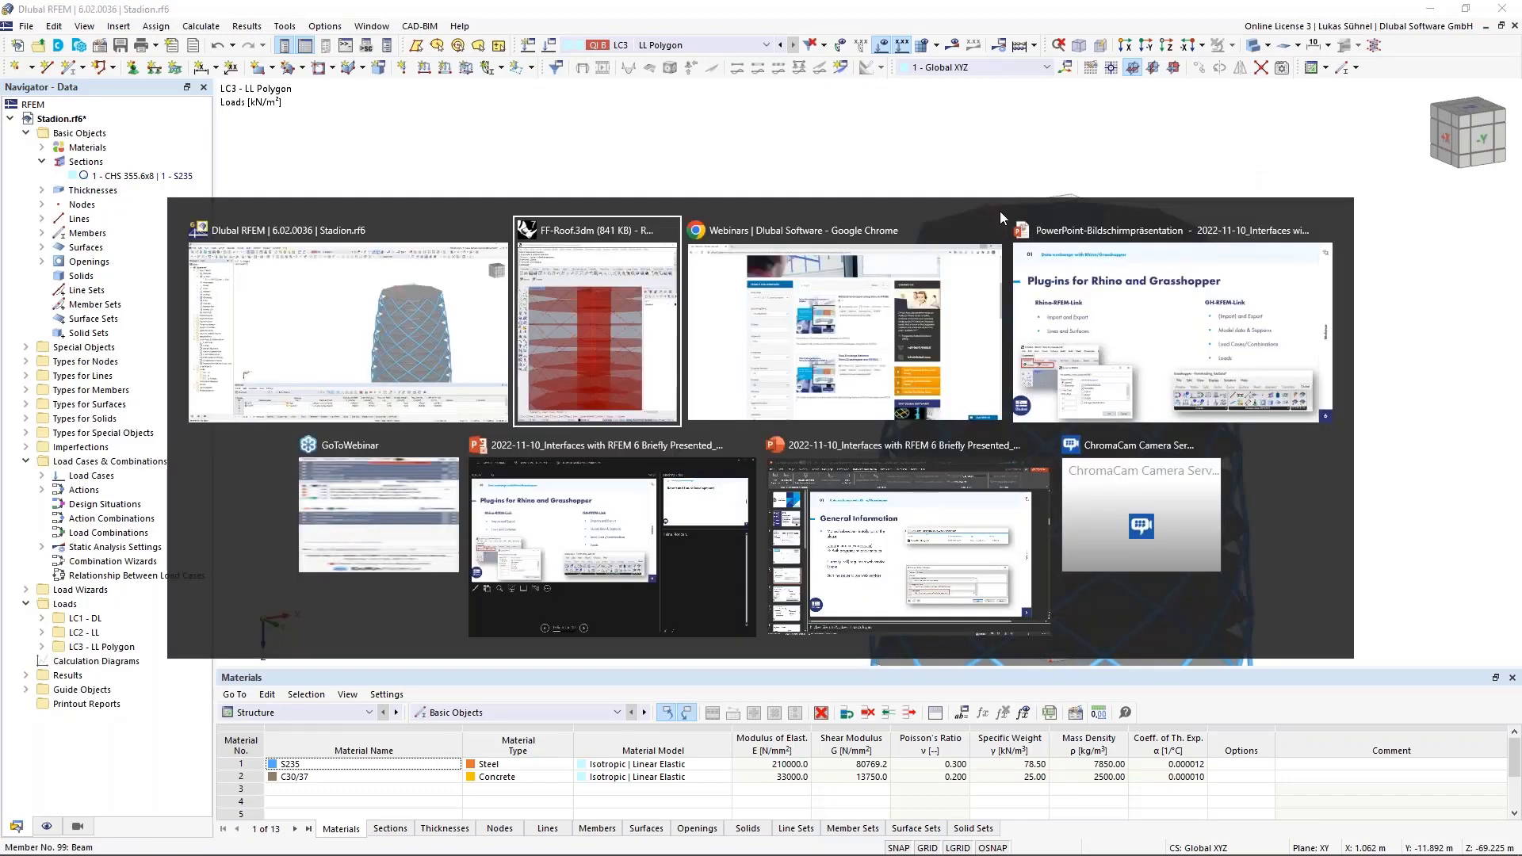
{"action": "left_click", "coordinate": [1171, 347]}
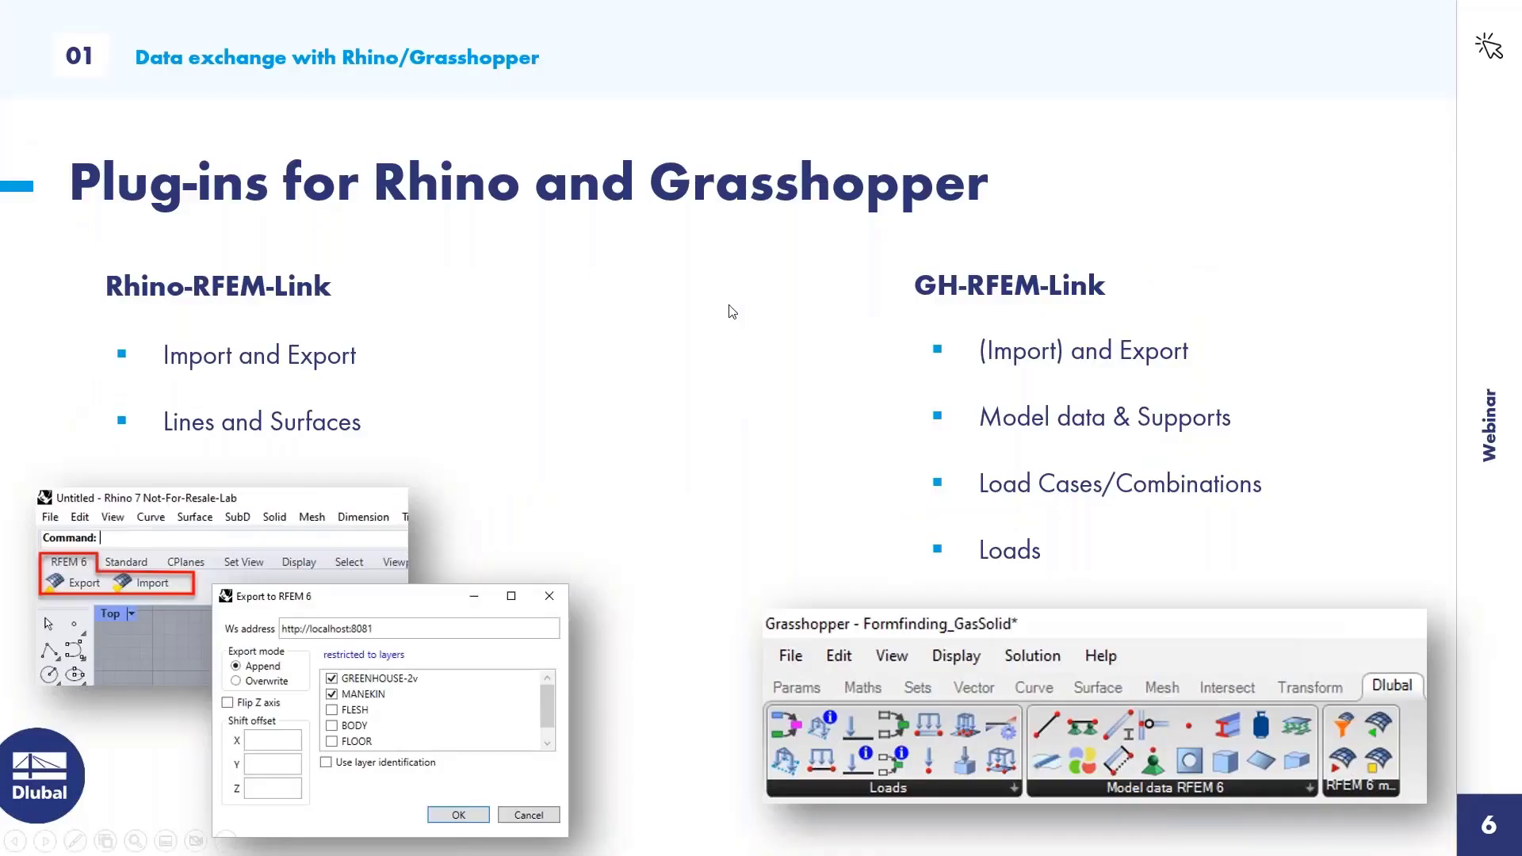
{"action": "key", "text": "Right"}
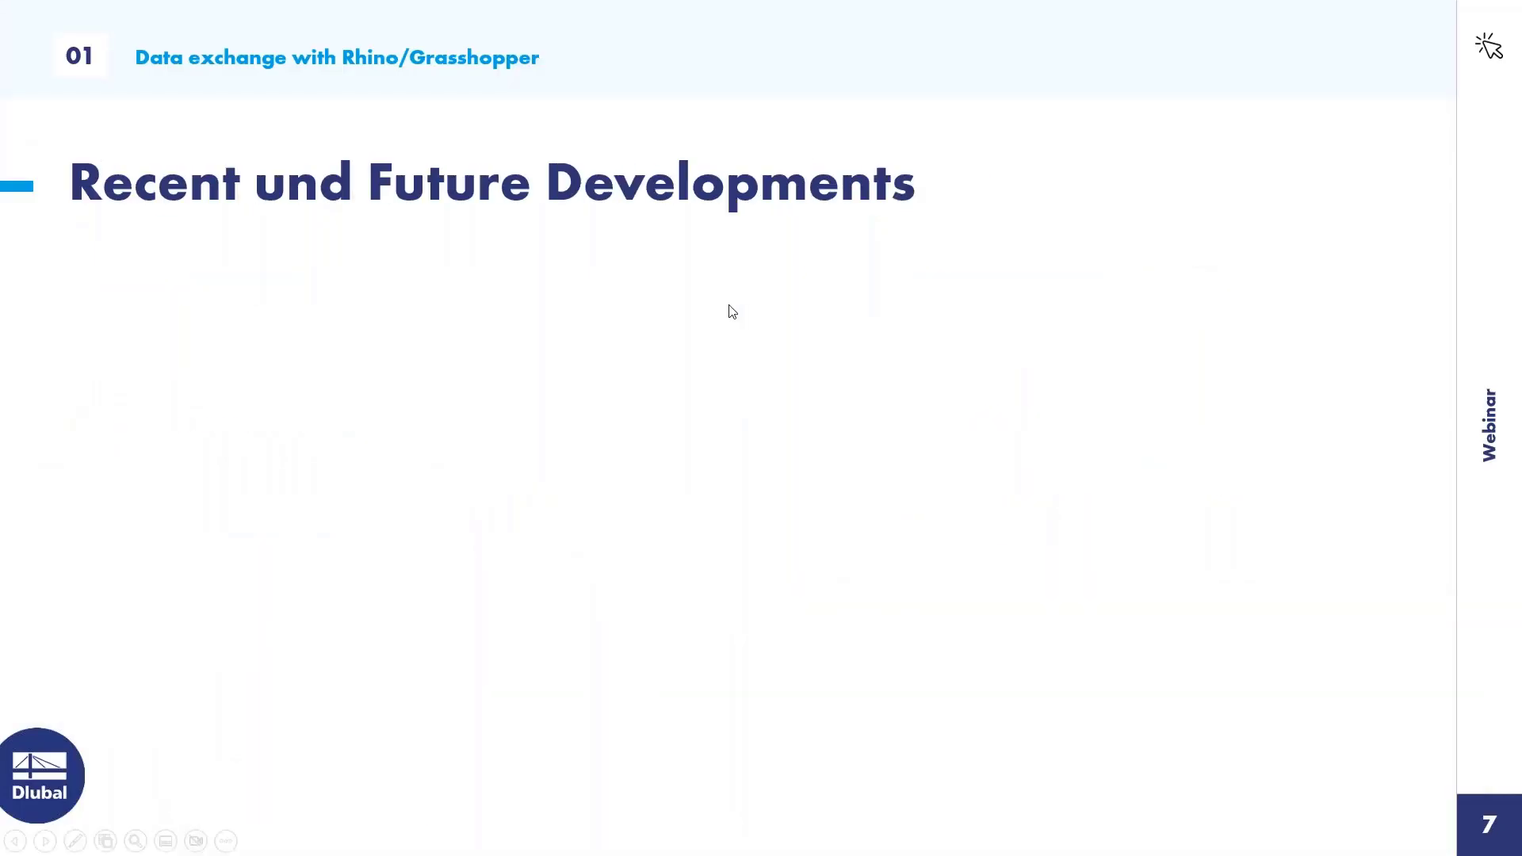